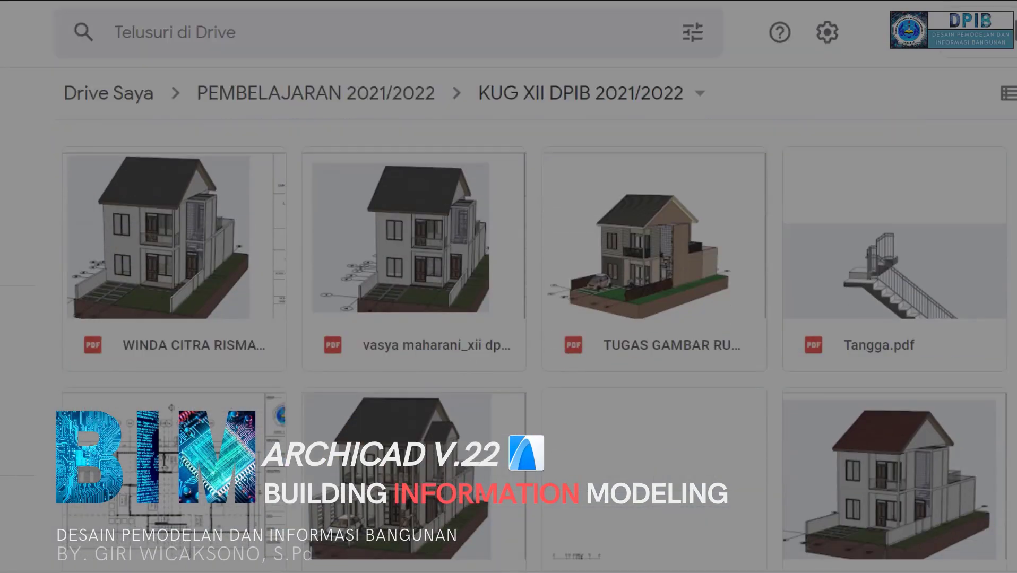
Browse the KUG XII DPIB 2021/2022 folder and review the sheets of the two-storey house drawing PDF
{"action": "scroll", "coordinate": [535, 345], "scroll_direction": "down", "scroll_amount": 20}
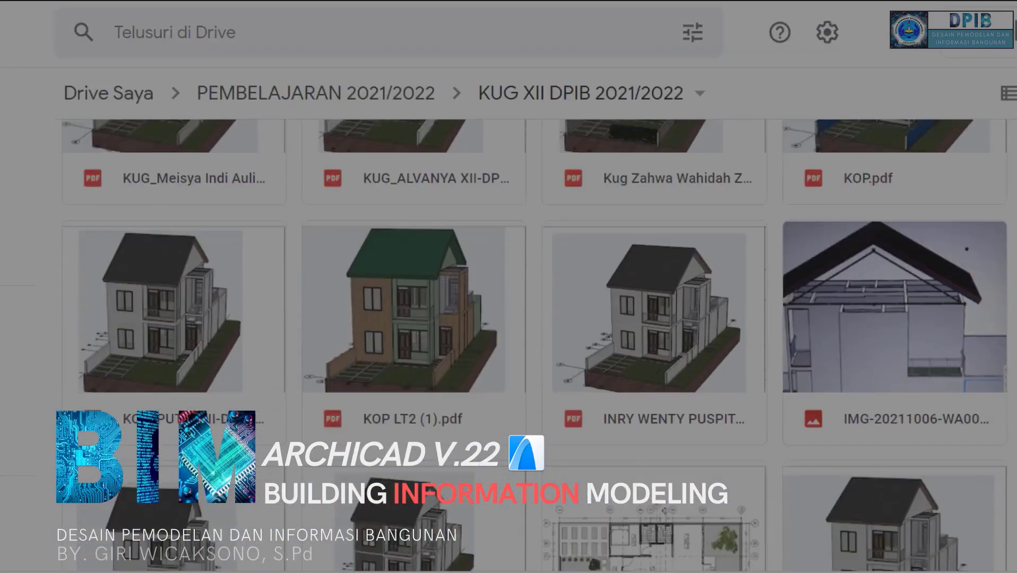
{"action": "scroll", "coordinate": [535, 345], "scroll_direction": "down", "scroll_amount": 20}
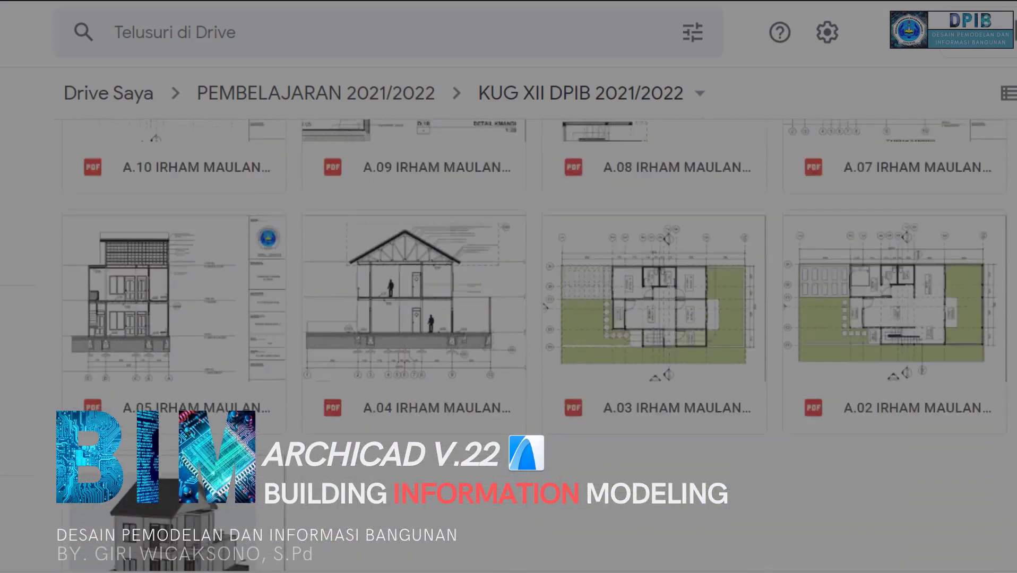
{"action": "scroll", "coordinate": [730, 221], "scroll_direction": "down", "scroll_amount": 15}
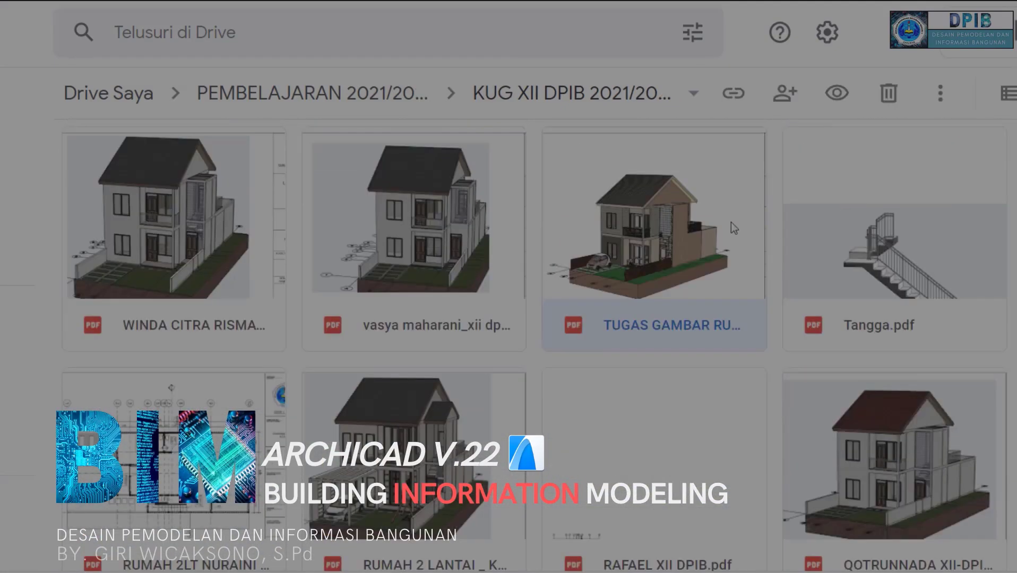
{"action": "double_click", "coordinate": [731, 222]}
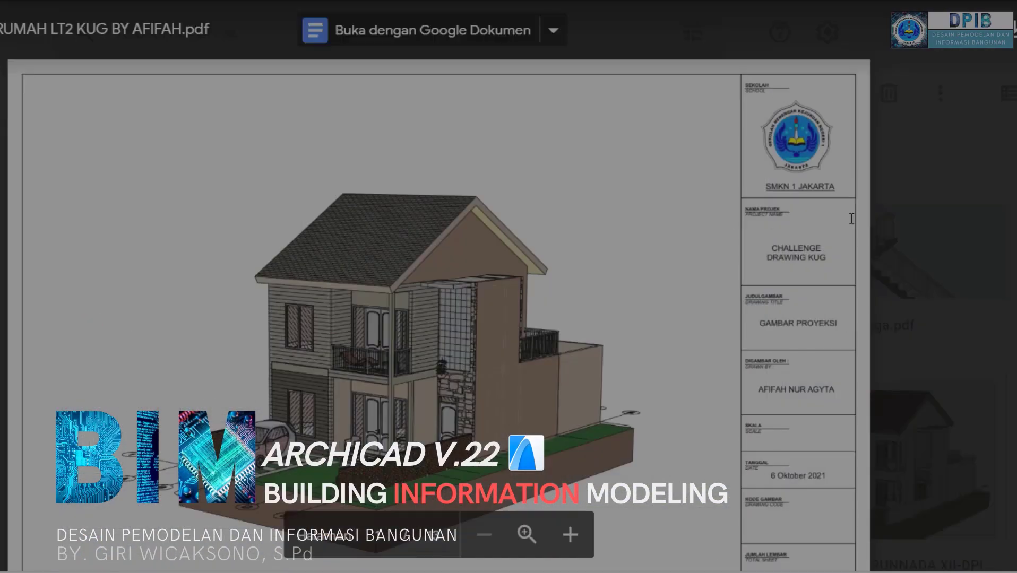
{"action": "scroll", "coordinate": [897, 273], "scroll_direction": "down", "scroll_amount": 13}
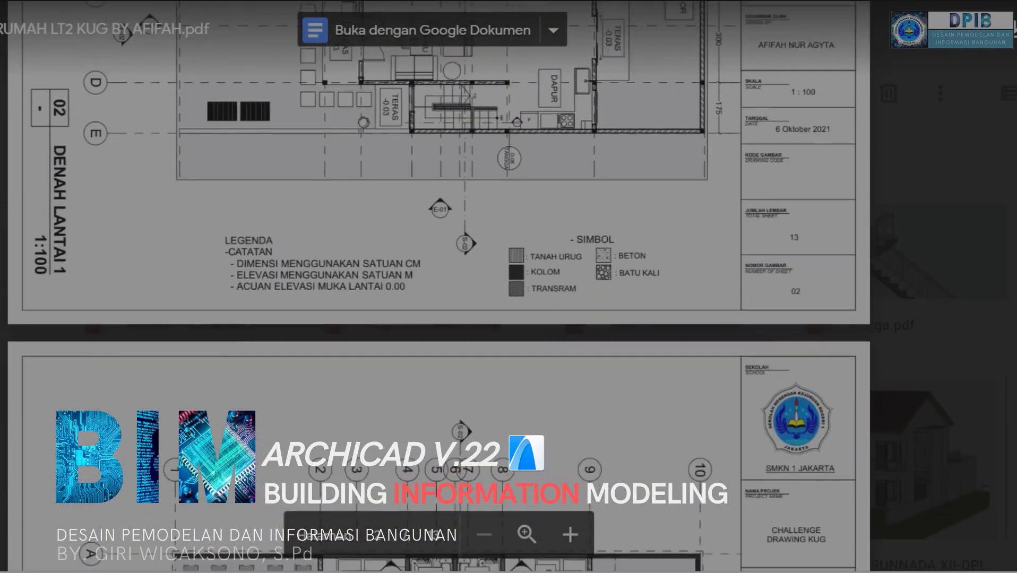
{"action": "scroll", "coordinate": [438, 286], "scroll_direction": "down", "scroll_amount": 10}
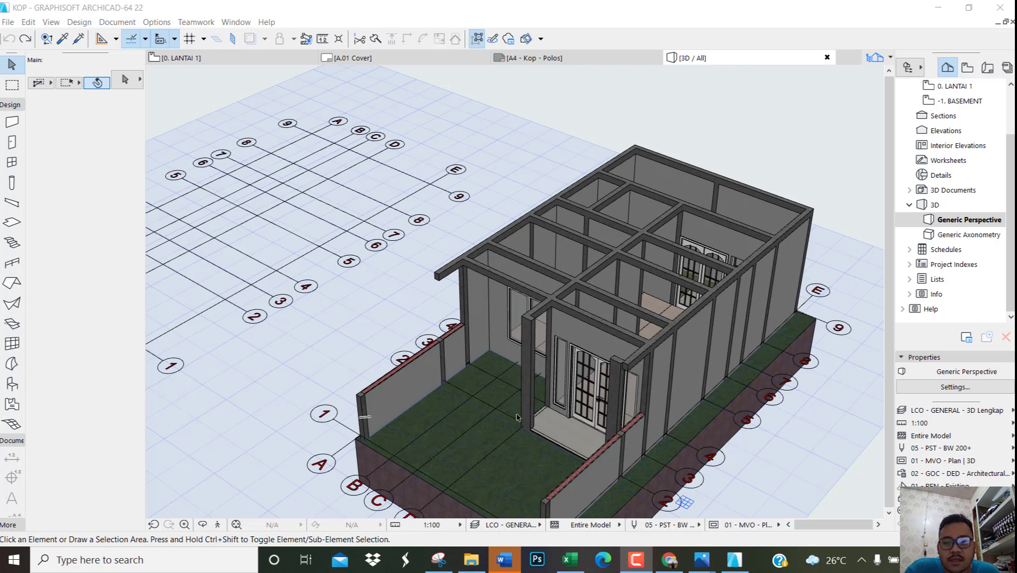
Examine the house's walls, columns and roof-level beams in the 3D perspective from the front and from above
{"action": "middle_click_drag", "start_coordinate": [578, 361], "coordinate": [465, 433], "text": "shift"}
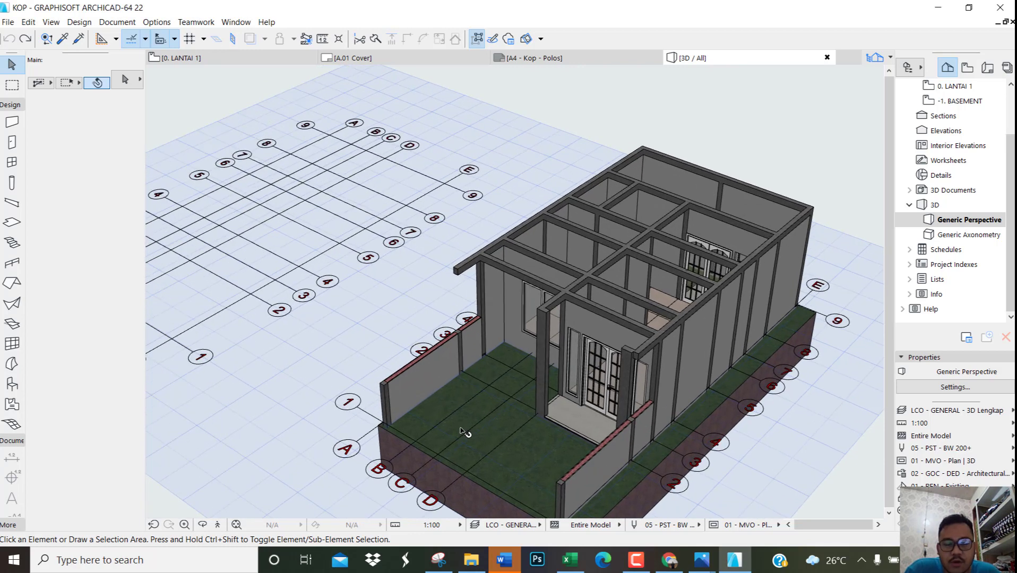
{"action": "scroll", "coordinate": [567, 351], "scroll_direction": "up", "scroll_amount": 1}
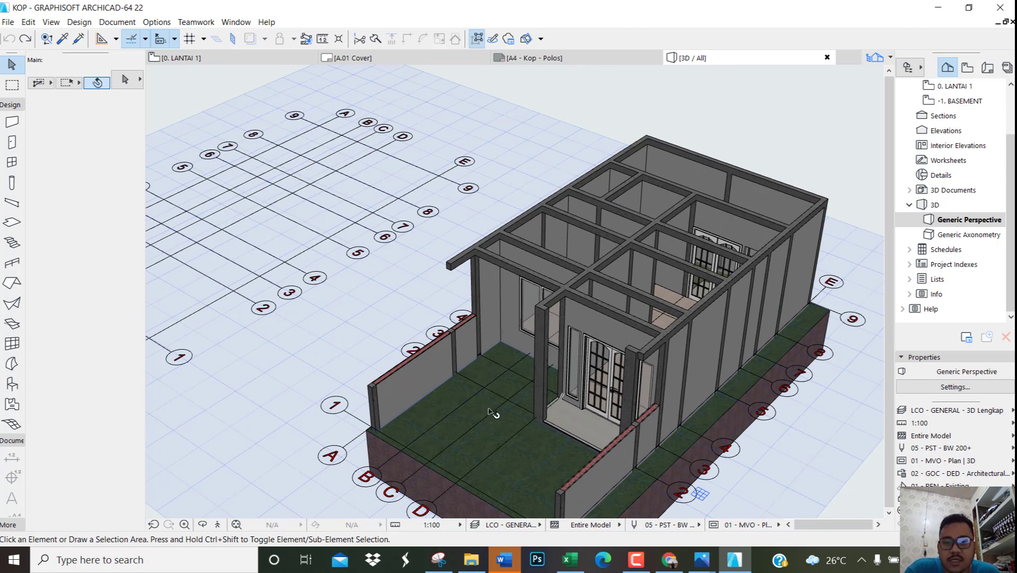
{"action": "scroll", "coordinate": [494, 414], "scroll_direction": "up", "scroll_amount": 4}
{"action": "scroll", "coordinate": [520, 386], "scroll_direction": "down", "scroll_amount": 1}
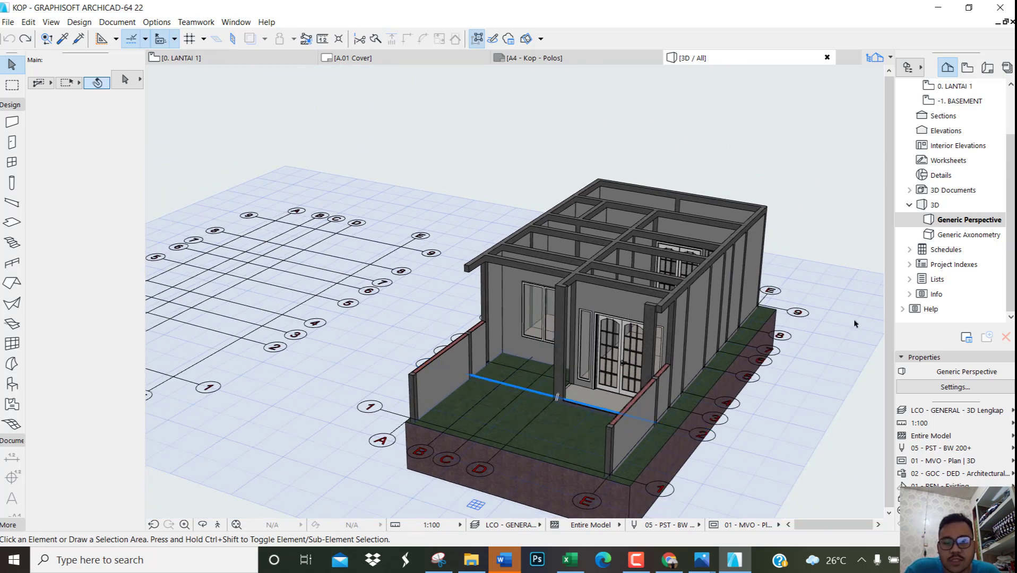
{"action": "left_click", "coordinate": [831, 282]}
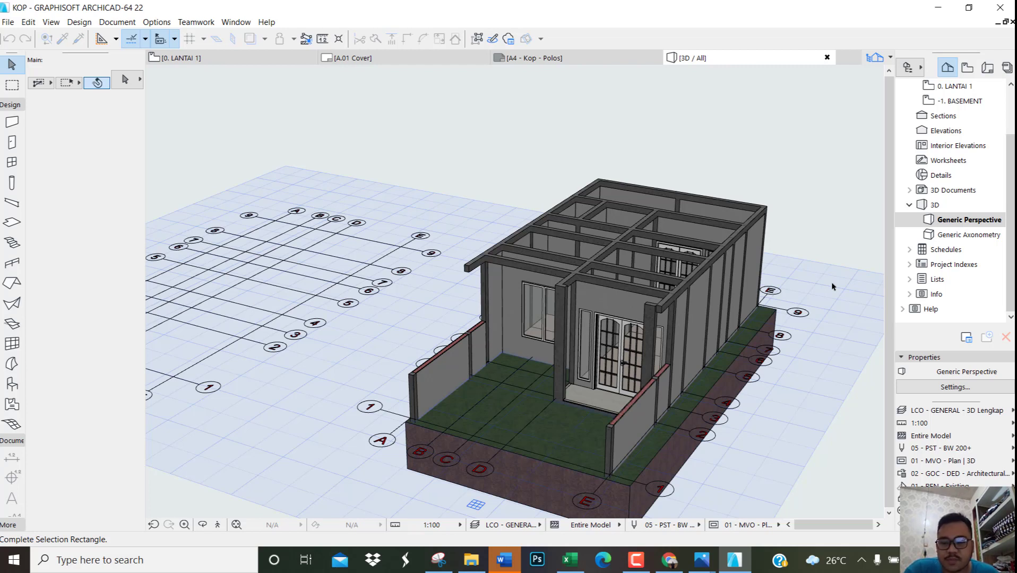
{"action": "left_click", "coordinate": [842, 250]}
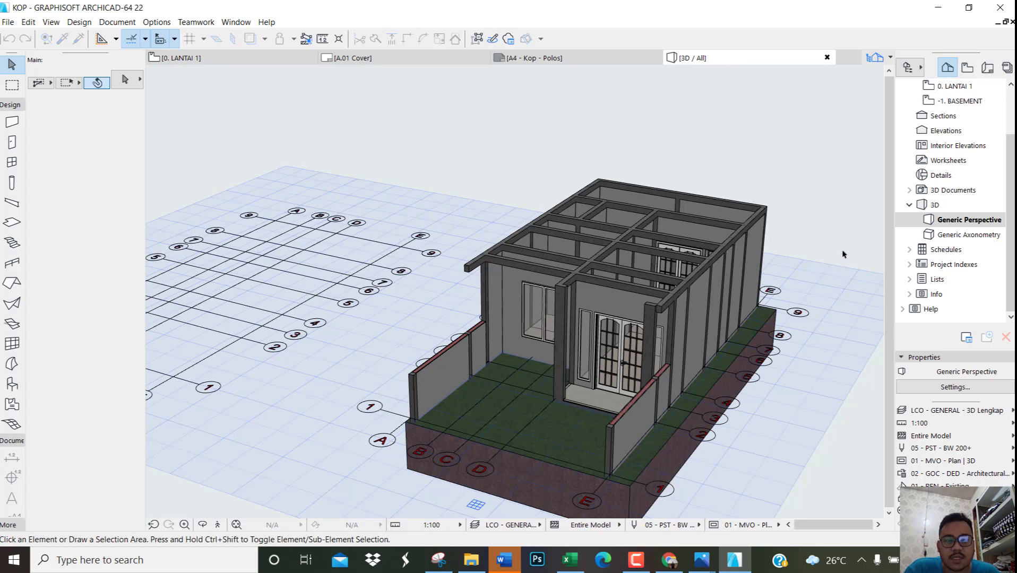
{"action": "middle_click_drag", "start_coordinate": [576, 345], "coordinate": [564, 297]}
{"action": "scroll", "coordinate": [678, 360], "scroll_direction": "up", "scroll_amount": 3}
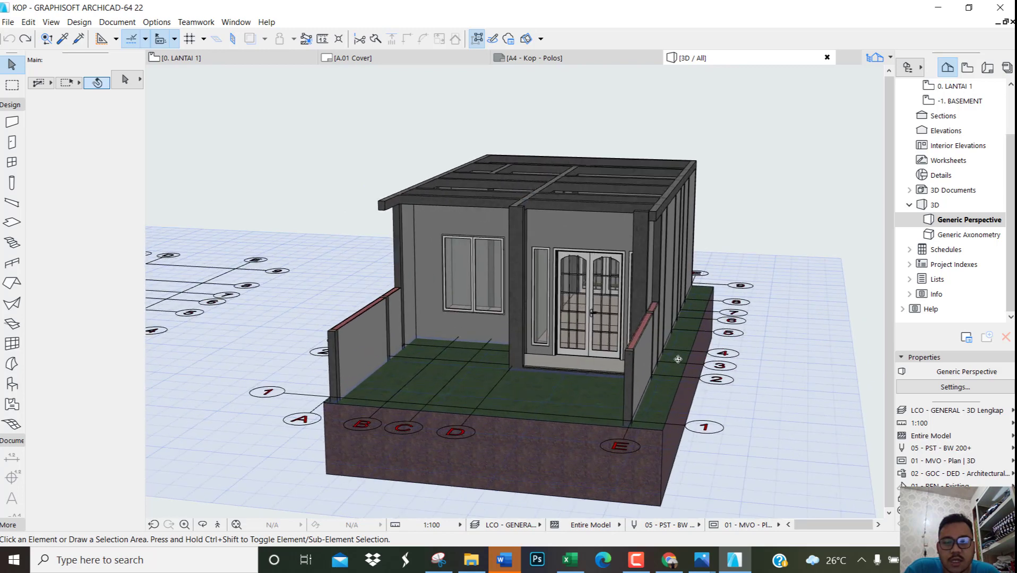
{"action": "middle_click_drag", "start_coordinate": [678, 359], "coordinate": [642, 367], "text": "shift"}
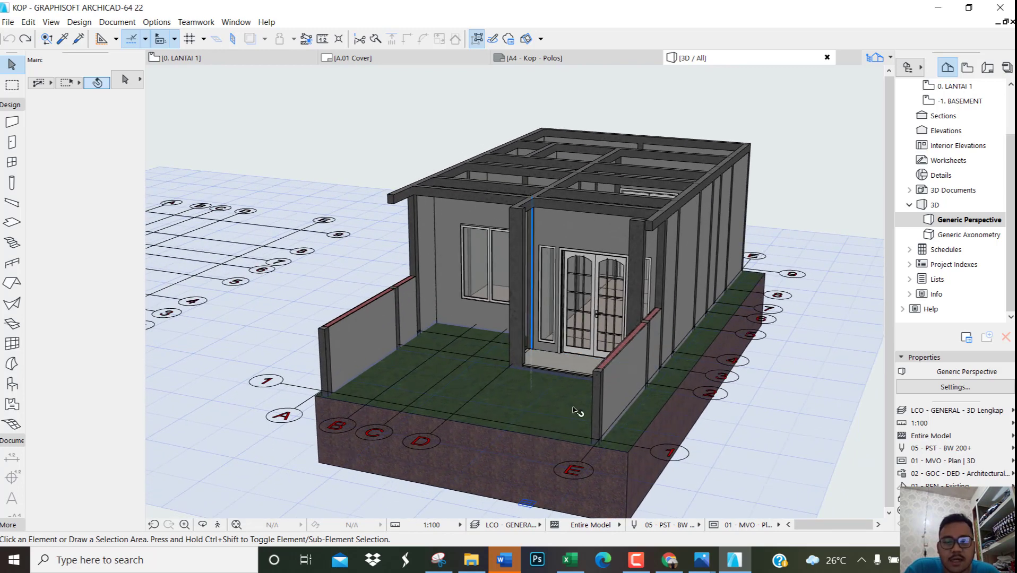
{"action": "middle_click_drag", "start_coordinate": [610, 389], "coordinate": [602, 277], "text": "shift"}
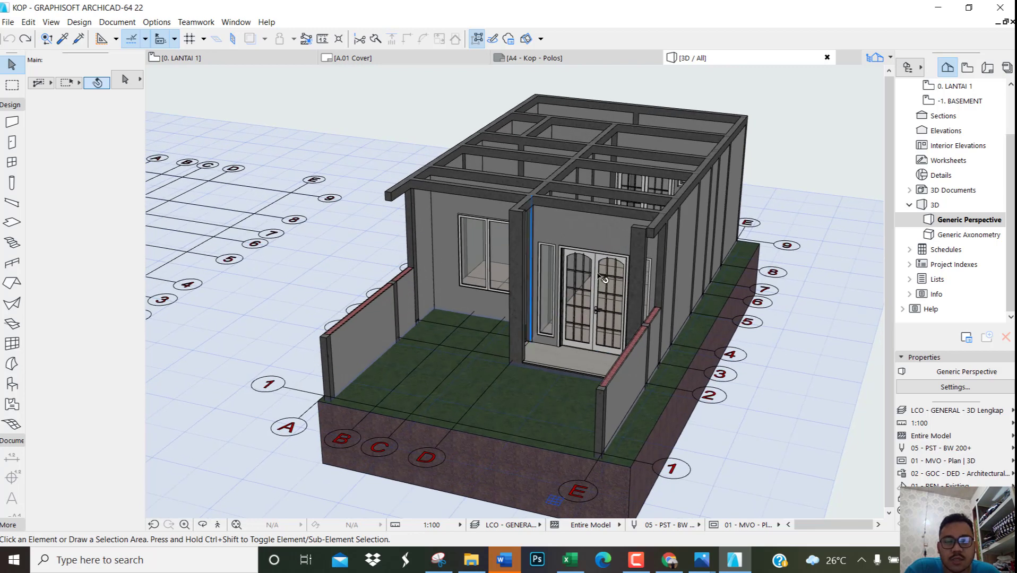
{"action": "scroll", "coordinate": [603, 279], "scroll_direction": "up", "scroll_amount": 1}
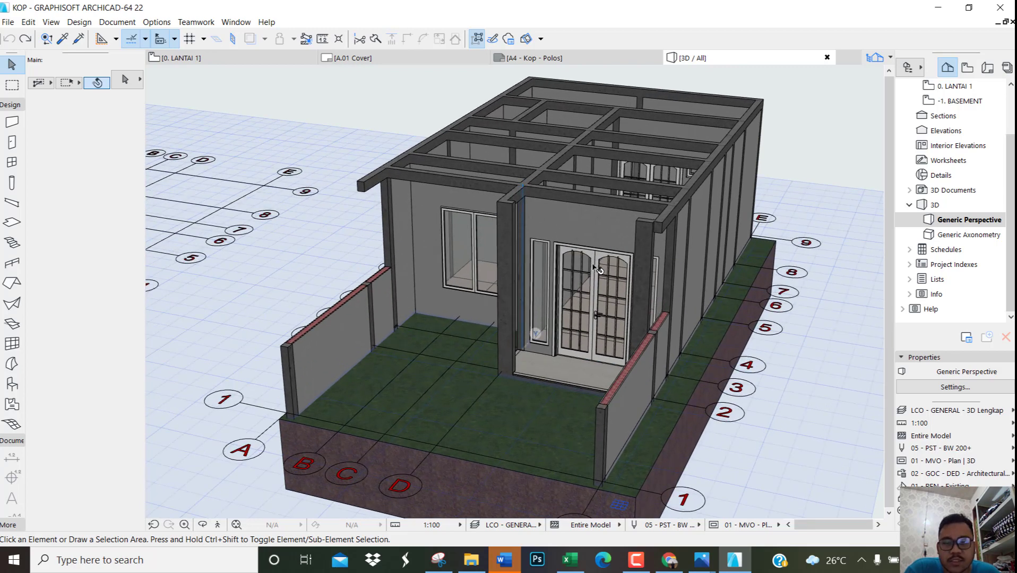
{"action": "scroll", "coordinate": [597, 269], "scroll_direction": "up", "scroll_amount": 2}
{"action": "scroll", "coordinate": [581, 238], "scroll_direction": "up", "scroll_amount": 2}
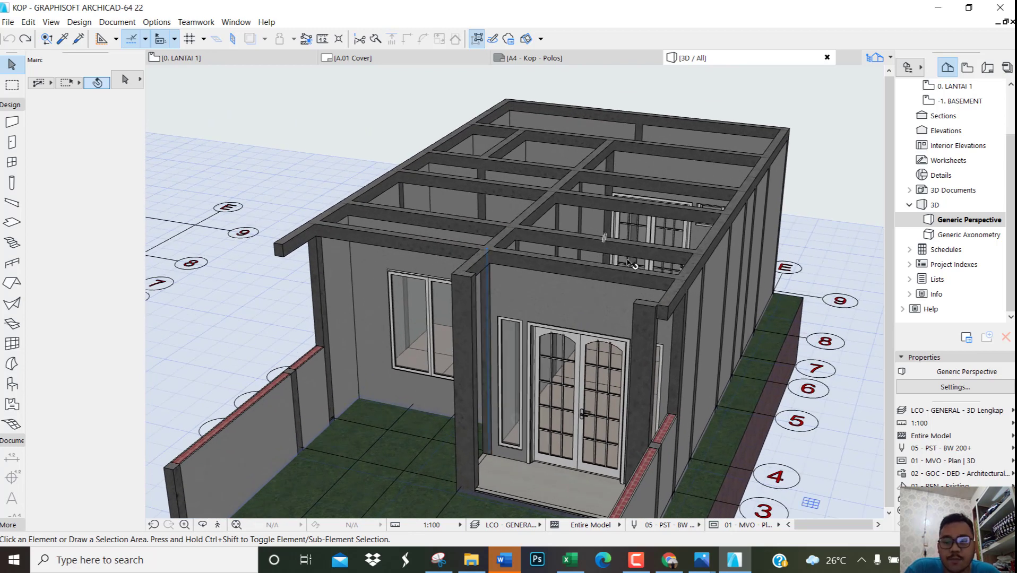
{"action": "middle_click_drag", "start_coordinate": [631, 264], "coordinate": [584, 280], "text": "shift"}
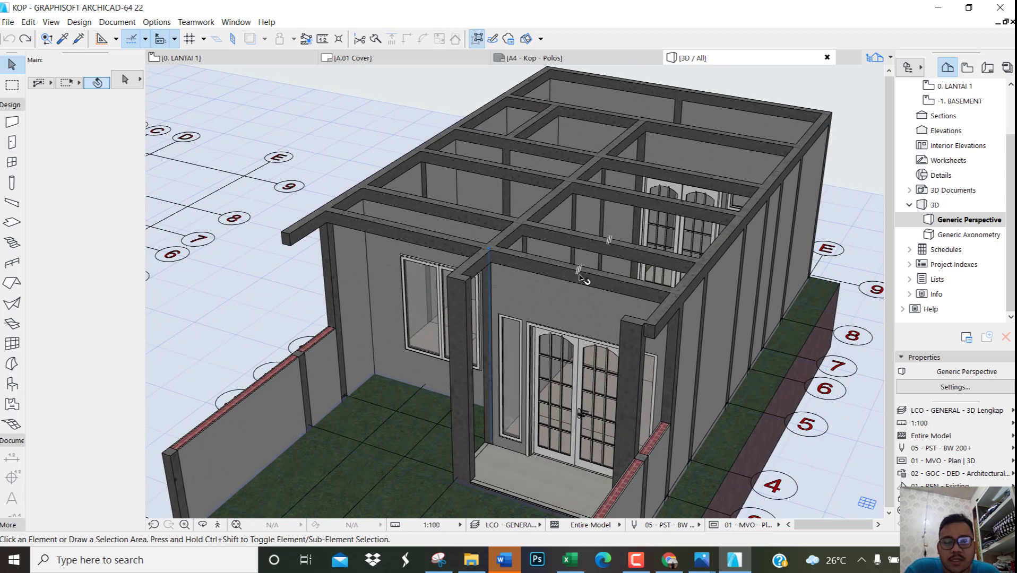
{"action": "scroll", "coordinate": [609, 232], "scroll_direction": "down", "scroll_amount": 1}
{"action": "middle_click_drag", "start_coordinate": [655, 212], "coordinate": [564, 286], "text": "shift"}
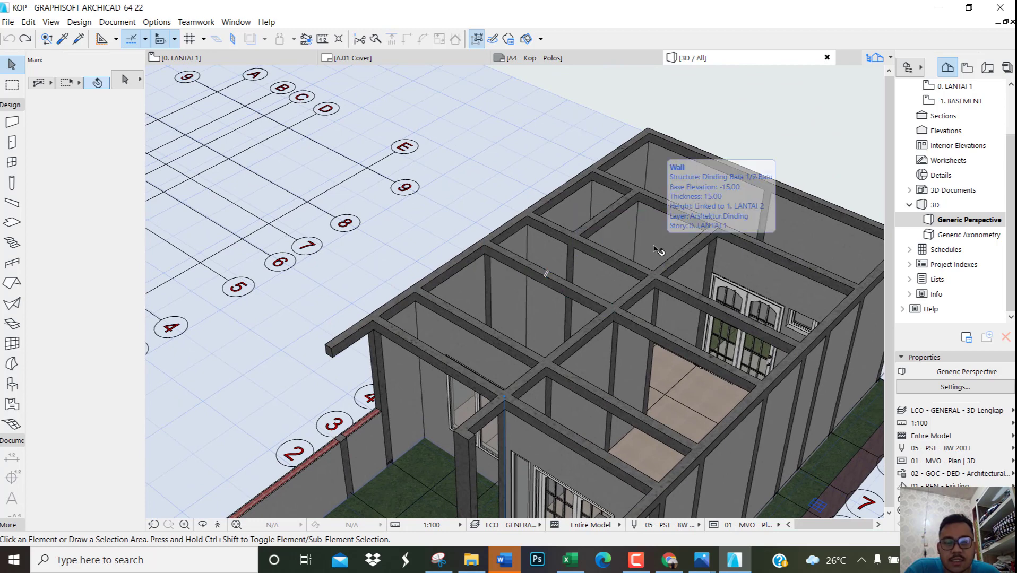
Open the 0. LANTAI 1 floor plan and bring the rooms between grid lines 3 and 8 into view
{"action": "key", "text": "F2"}
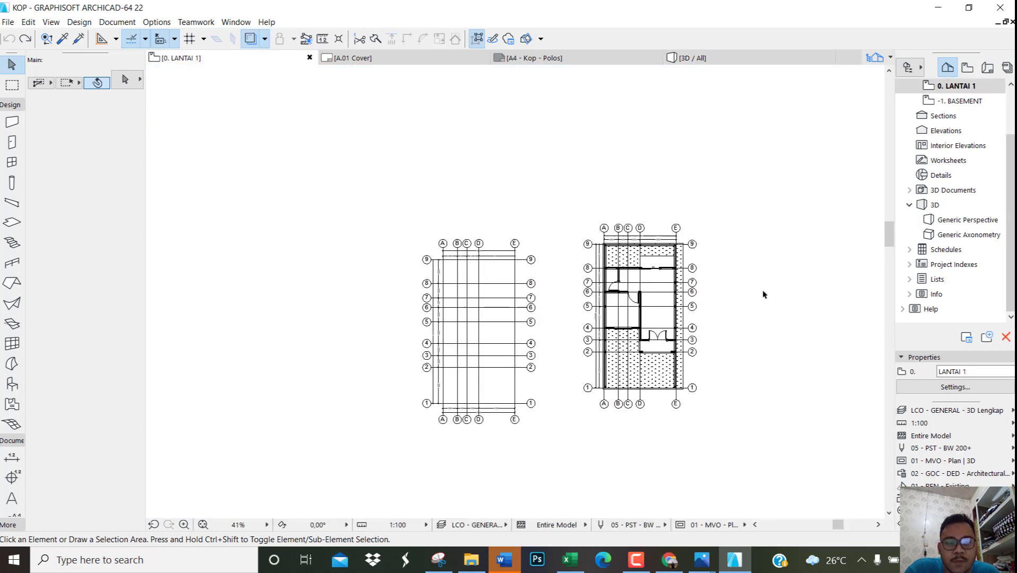
{"action": "scroll", "coordinate": [762, 295], "scroll_direction": "up", "scroll_amount": 6}
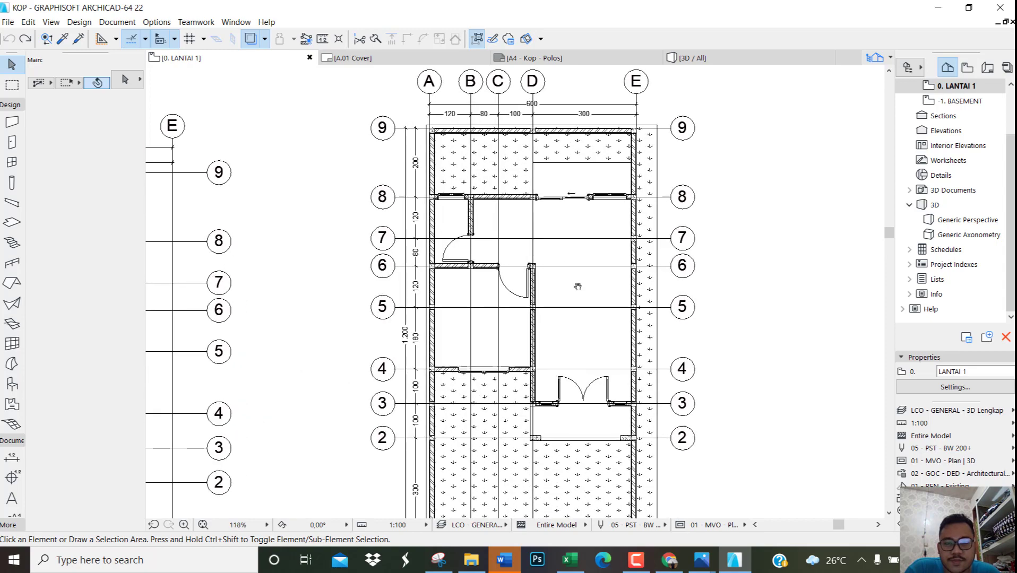
{"action": "scroll", "coordinate": [577, 287], "scroll_direction": "up", "scroll_amount": 3}
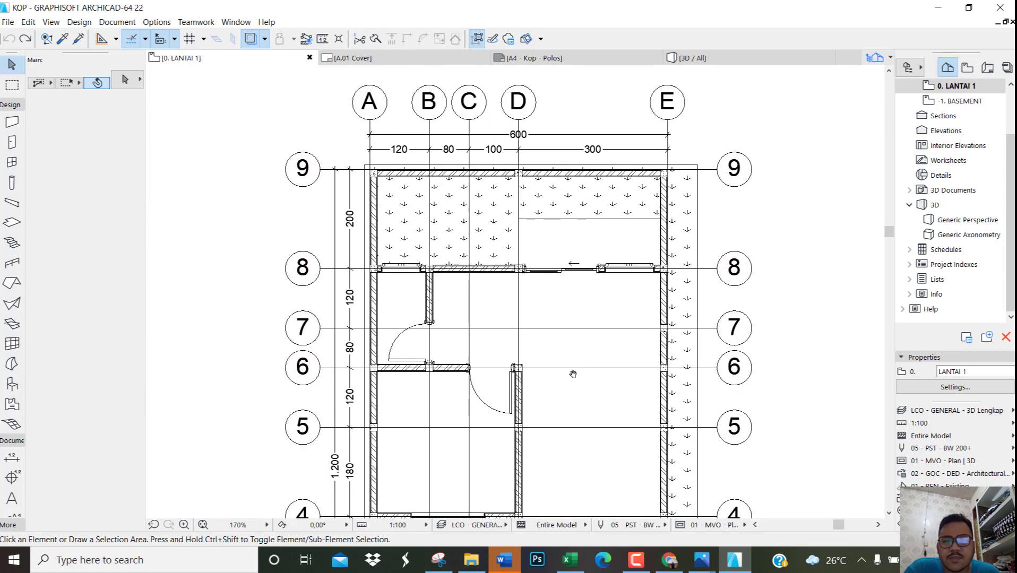
{"action": "scroll", "coordinate": [573, 374], "scroll_direction": "down", "scroll_amount": 2}
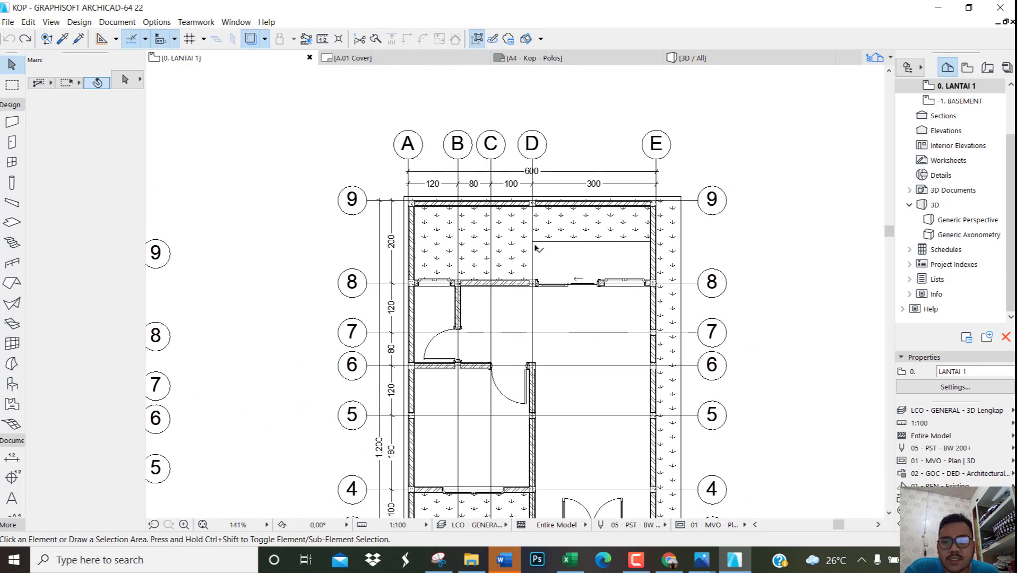
{"action": "scroll", "coordinate": [536, 246], "scroll_direction": "up", "scroll_amount": 1}
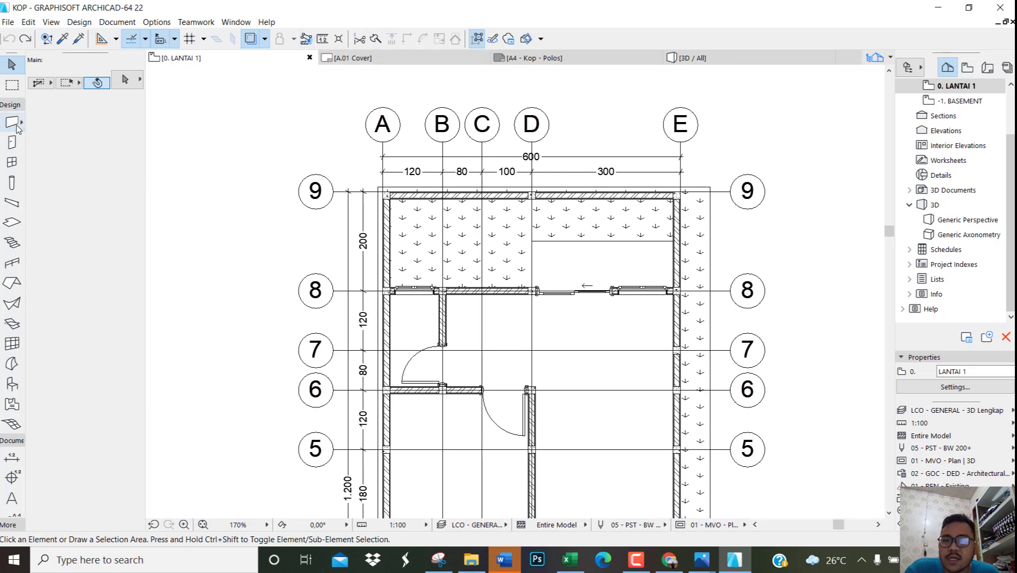
{"action": "middle_click_drag", "start_coordinate": [560, 369], "coordinate": [536, 236]}
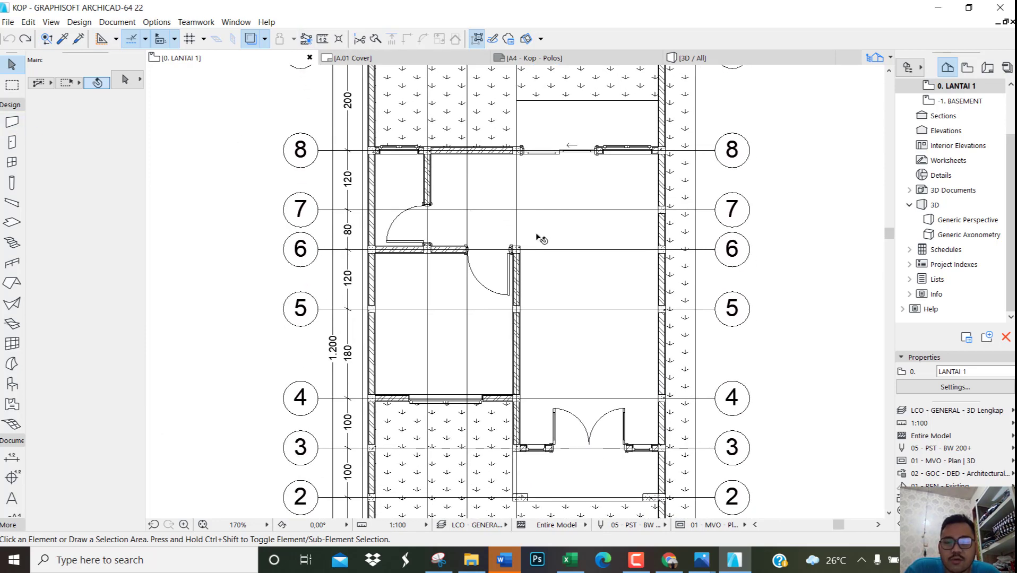
{"action": "scroll", "coordinate": [481, 332], "scroll_direction": "up", "scroll_amount": 1}
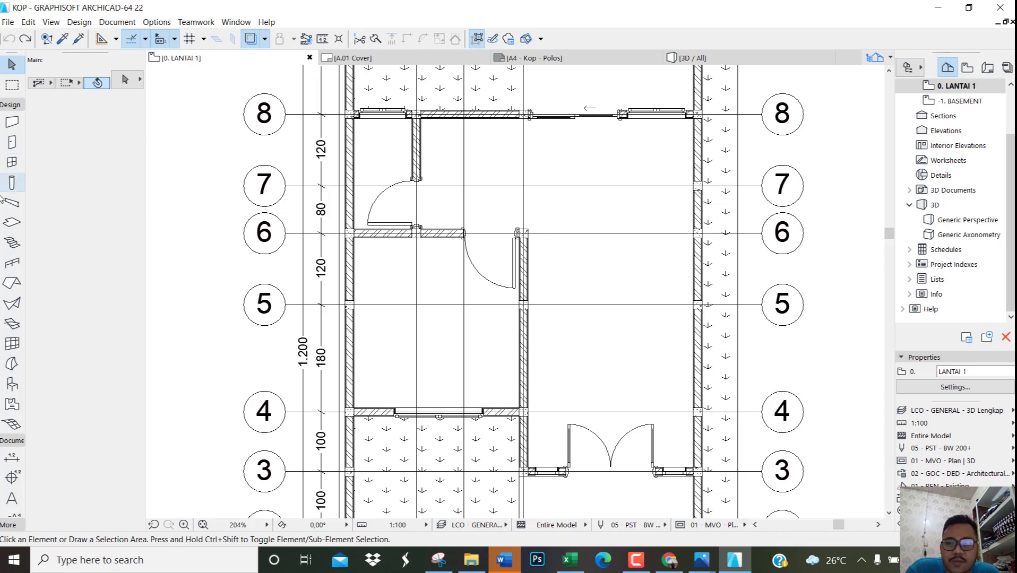
Start the Slab tool and set its composite structure to Plafond Gypsum T=1.2
{"action": "left_click", "coordinate": [13, 224]}
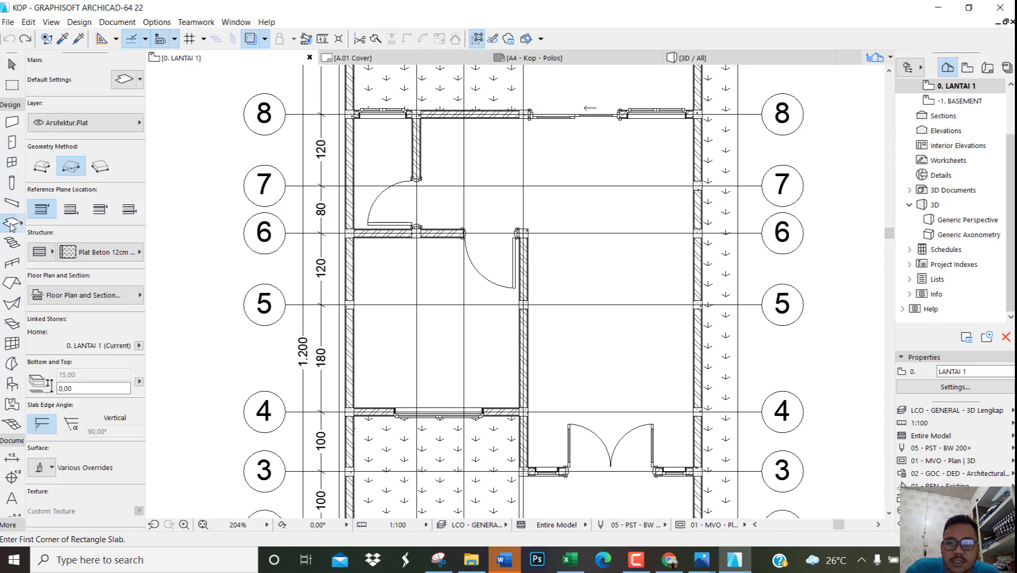
{"action": "left_click", "coordinate": [51, 253]}
{"action": "left_click", "coordinate": [84, 251]}
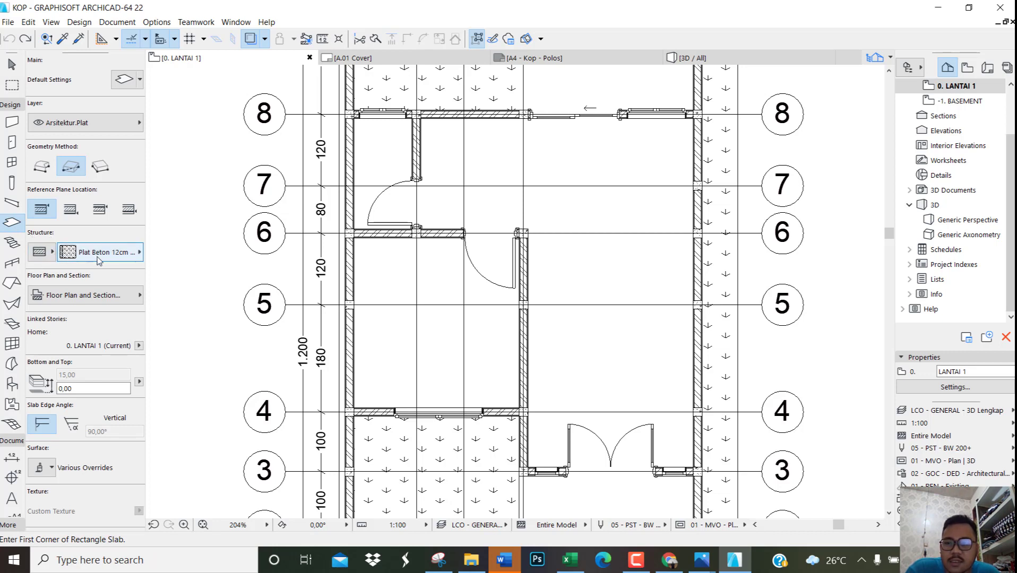
{"action": "left_click", "coordinate": [100, 254]}
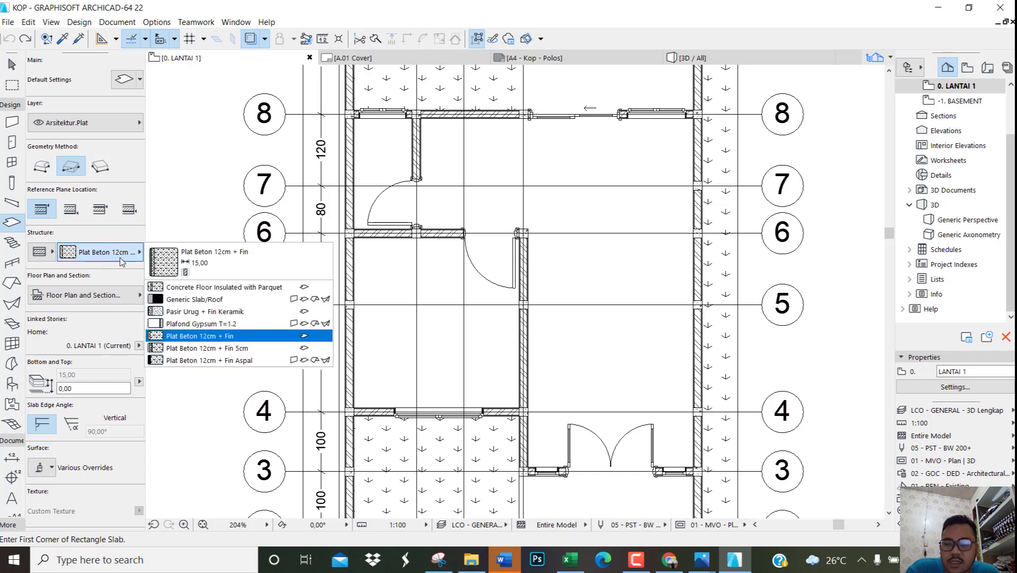
{"action": "left_click", "coordinate": [231, 323]}
{"action": "scroll", "coordinate": [557, 395], "scroll_direction": "up", "scroll_amount": 2}
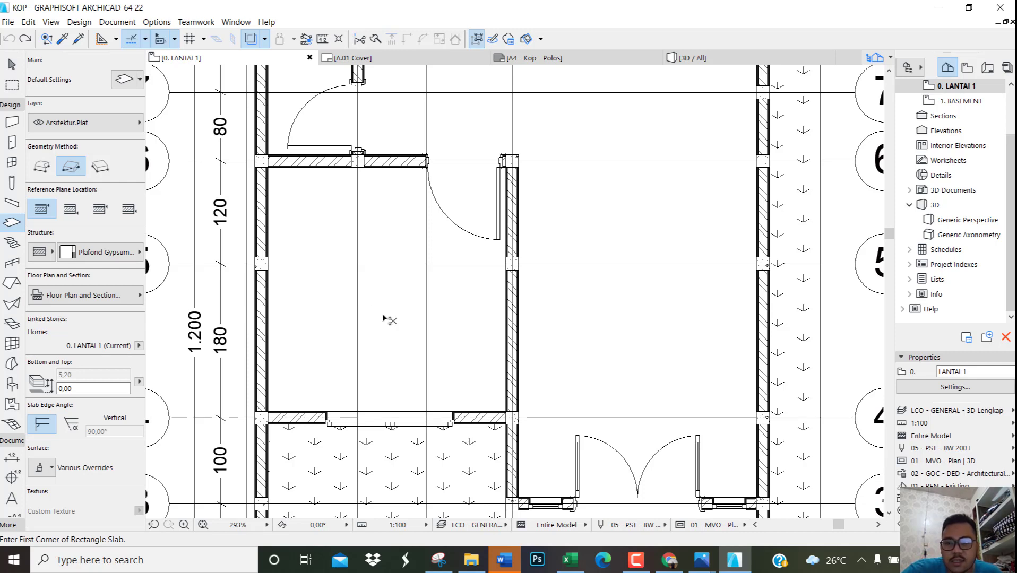
Keep Plafond Gypsum T=1.2 as the default slab structure and set its elevation to Project Zero to 320
{"action": "key", "text": "ctrl+t"}
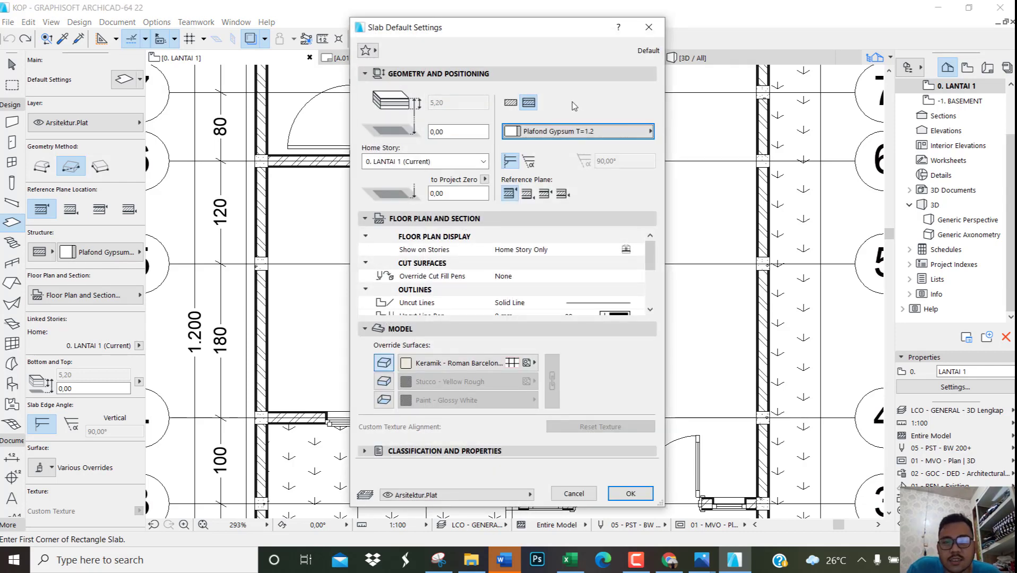
{"action": "left_click", "coordinate": [569, 132]}
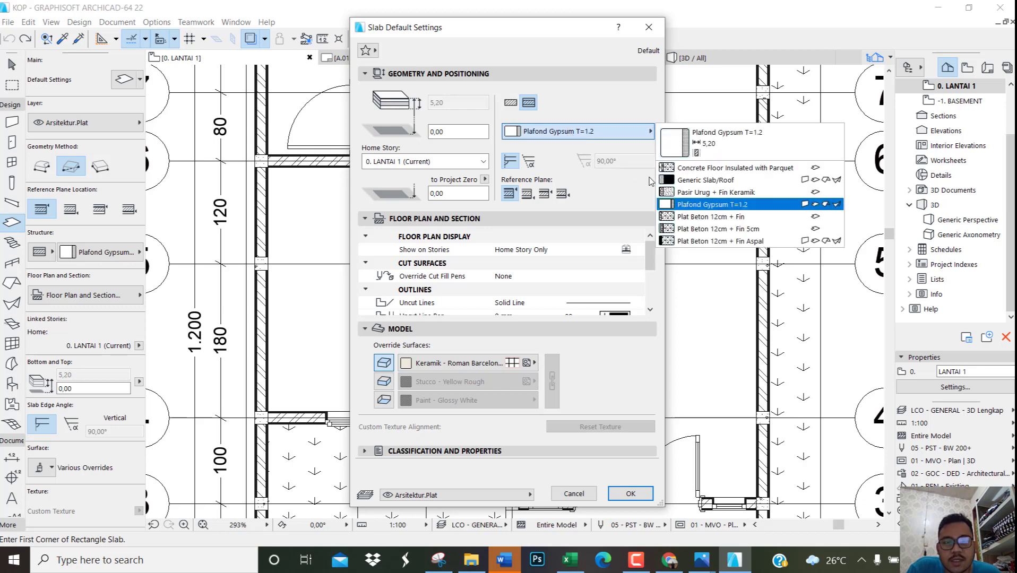
{"action": "left_click", "coordinate": [693, 205]}
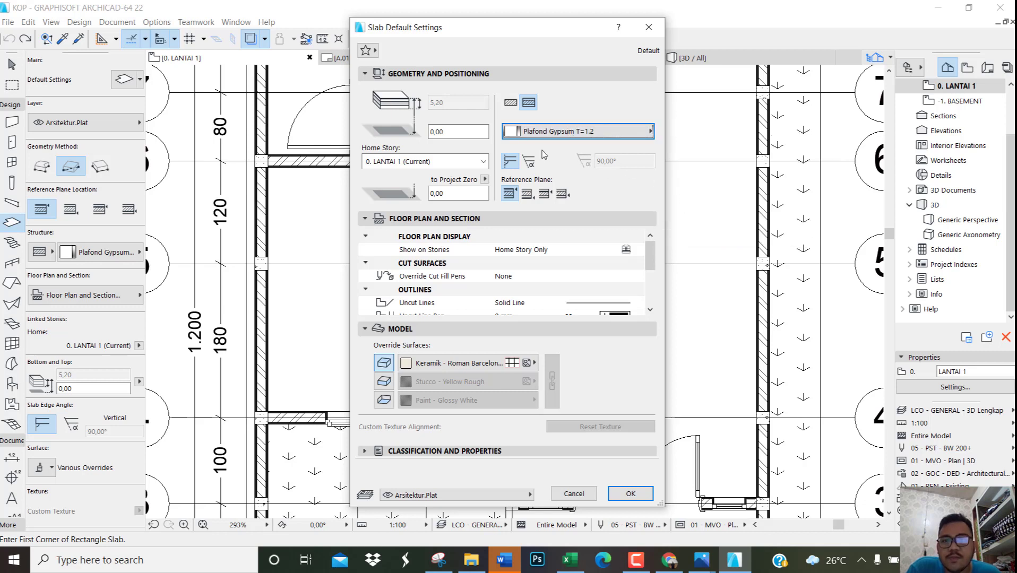
{"action": "left_click", "coordinate": [436, 193]}
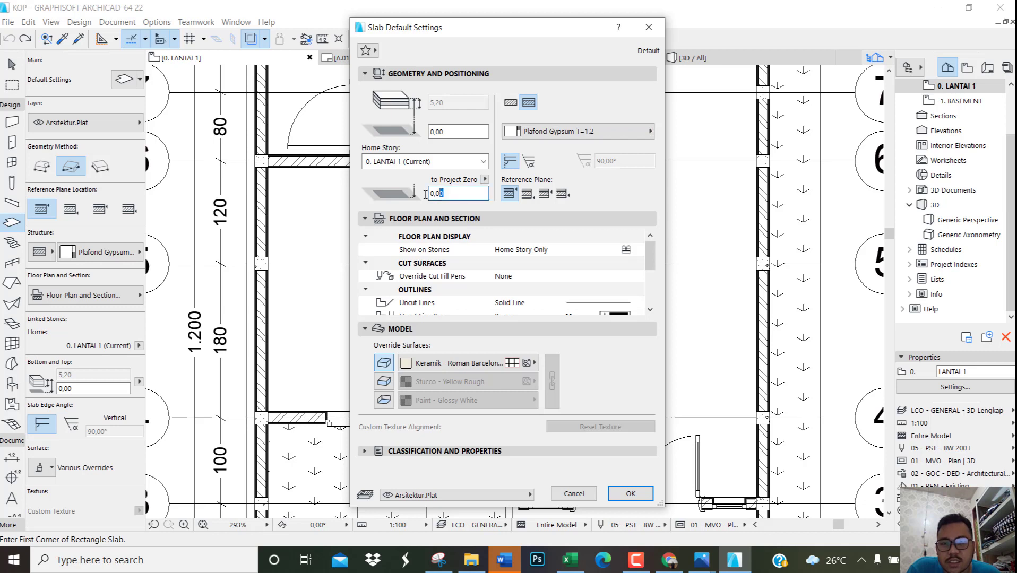
{"action": "type", "text": "320"}
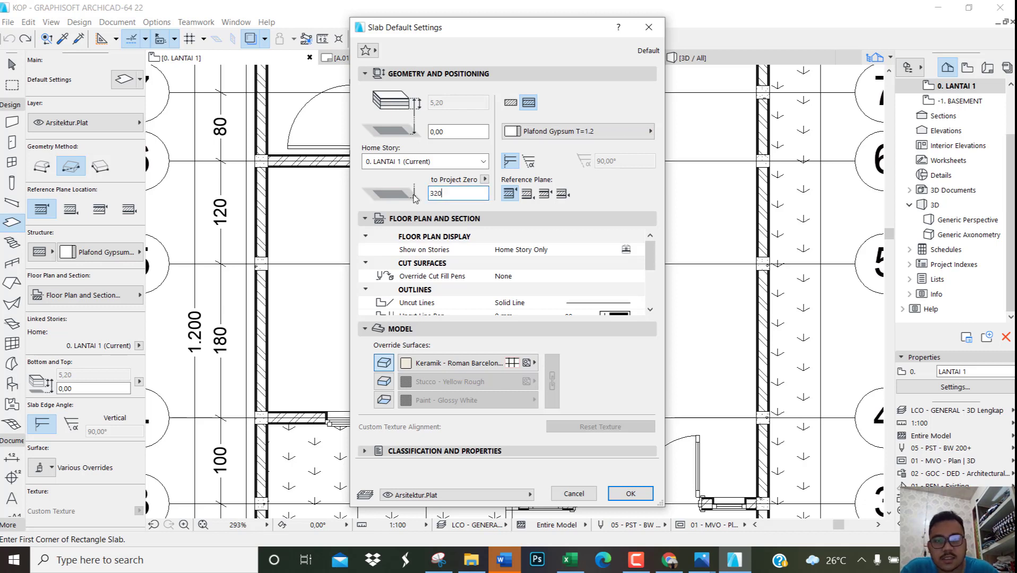
Override the default slab's top, edge and bottom surfaces with linked Plafond - Gypsum 60x120 and accept the settings
{"action": "left_click", "coordinate": [384, 381]}
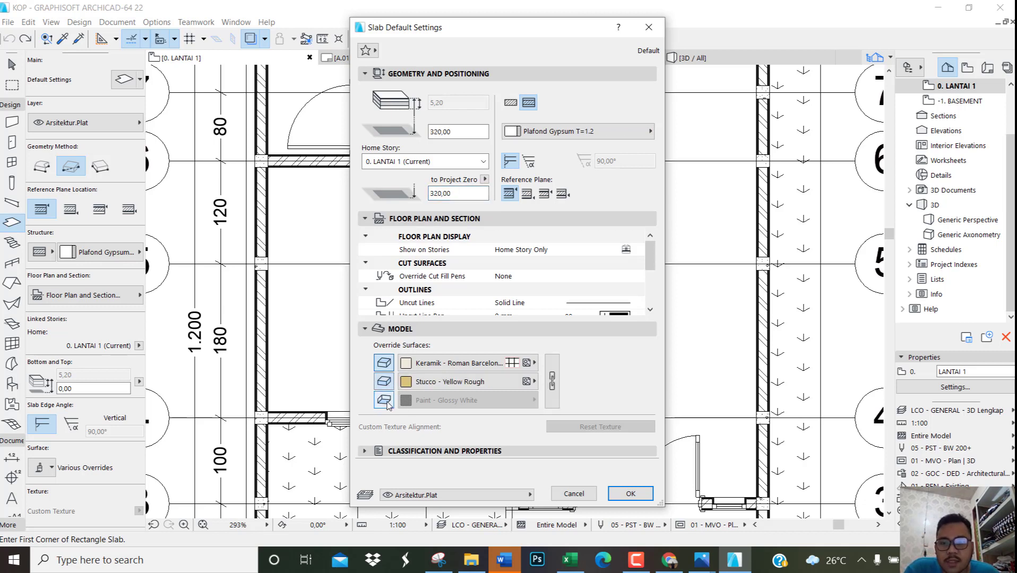
{"action": "left_click", "coordinate": [383, 400]}
{"action": "left_click", "coordinate": [427, 365]}
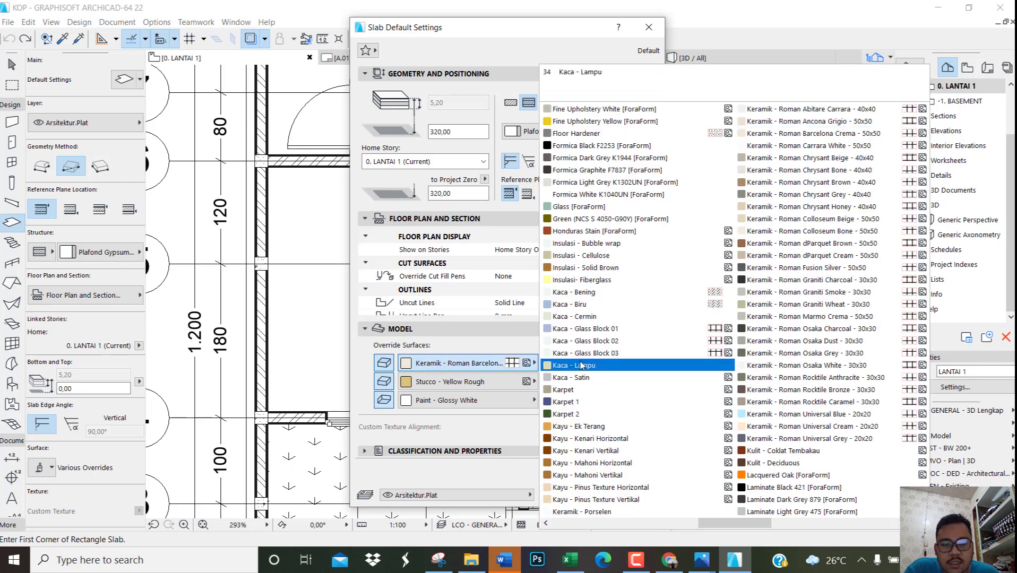
{"action": "scroll", "coordinate": [583, 351], "scroll_direction": "down", "scroll_amount": 5}
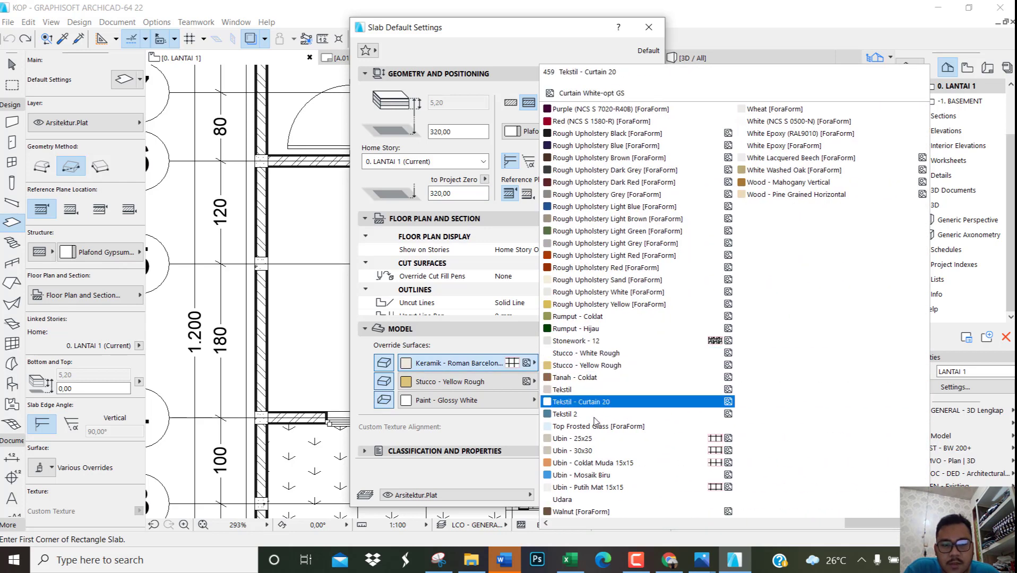
{"action": "scroll", "coordinate": [594, 455], "scroll_direction": "up", "scroll_amount": 2}
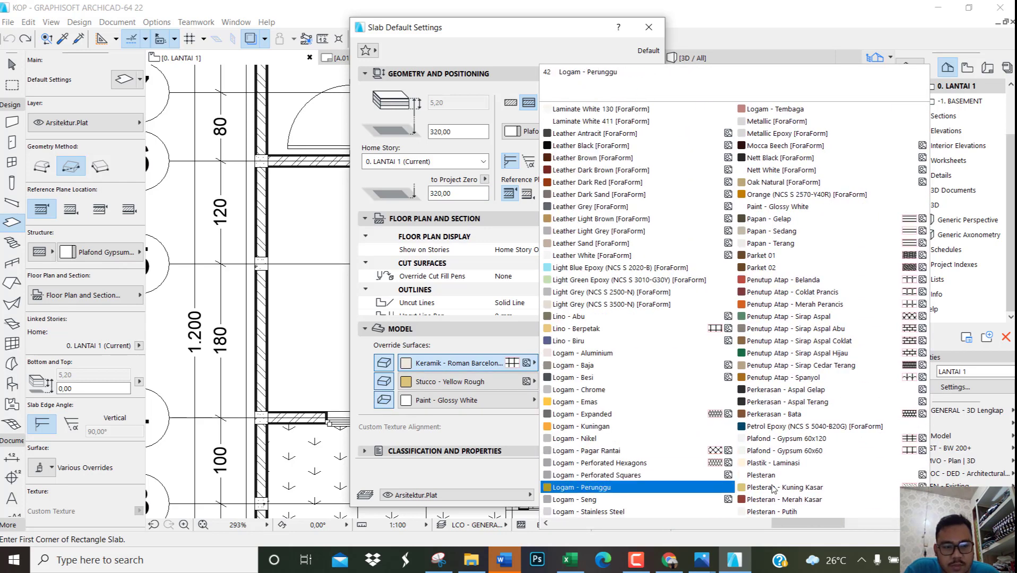
{"action": "left_click", "coordinate": [819, 443]}
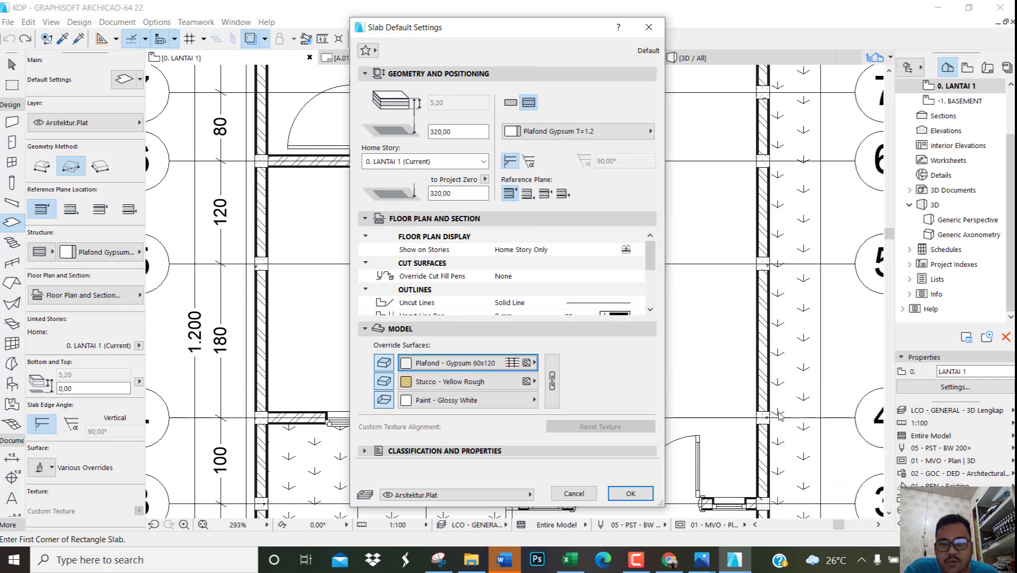
{"action": "left_click", "coordinate": [553, 381]}
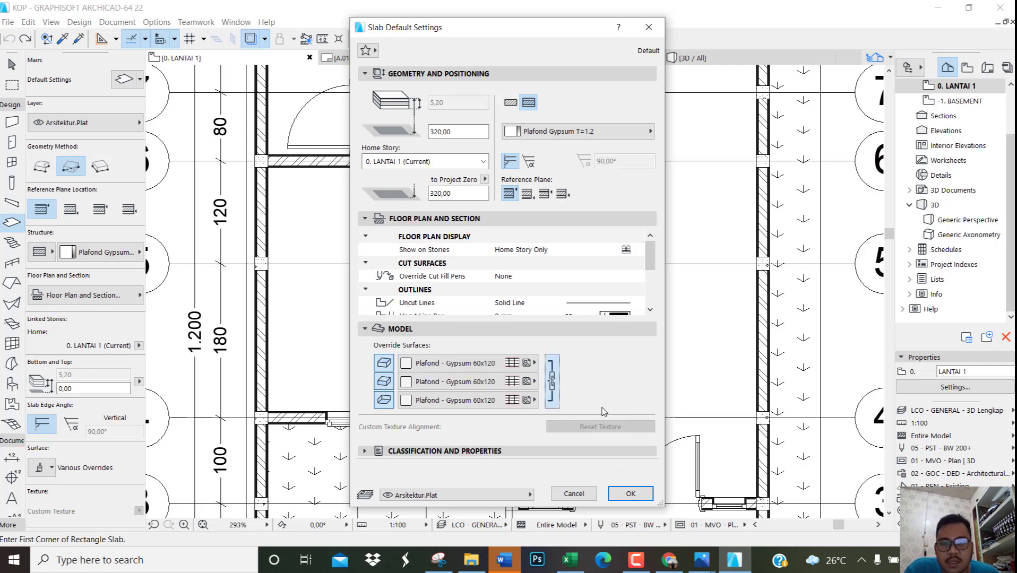
{"action": "left_click", "coordinate": [630, 494]}
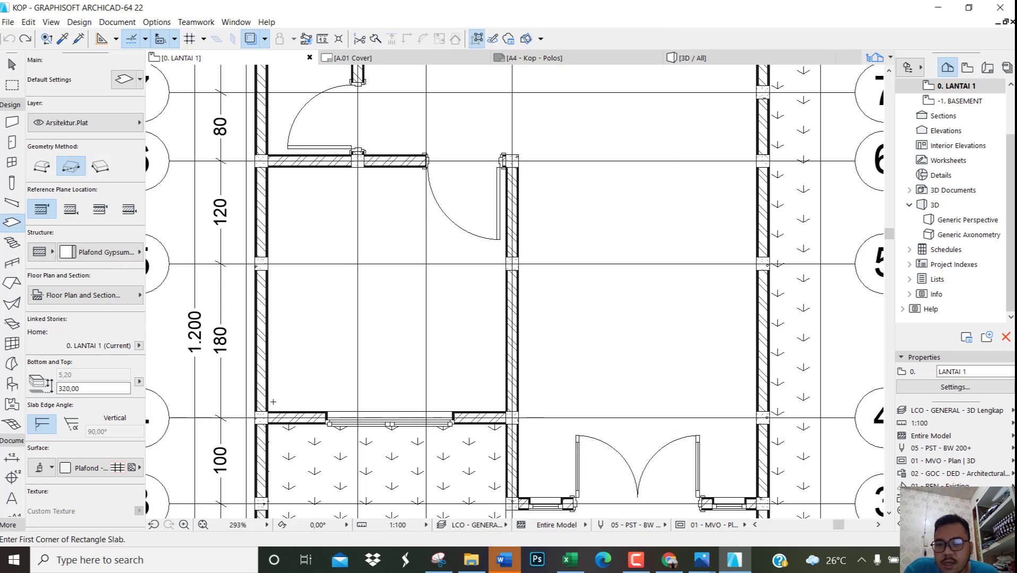
Draw a rectangular gypsum ceiling slab, 277.5 by 285, between opposite inner wall corners of the room between grid lines 4 and 6
{"action": "scroll", "coordinate": [273, 402], "scroll_direction": "up", "scroll_amount": 2}
{"action": "middle_click_drag", "start_coordinate": [299, 390], "coordinate": [296, 418]}
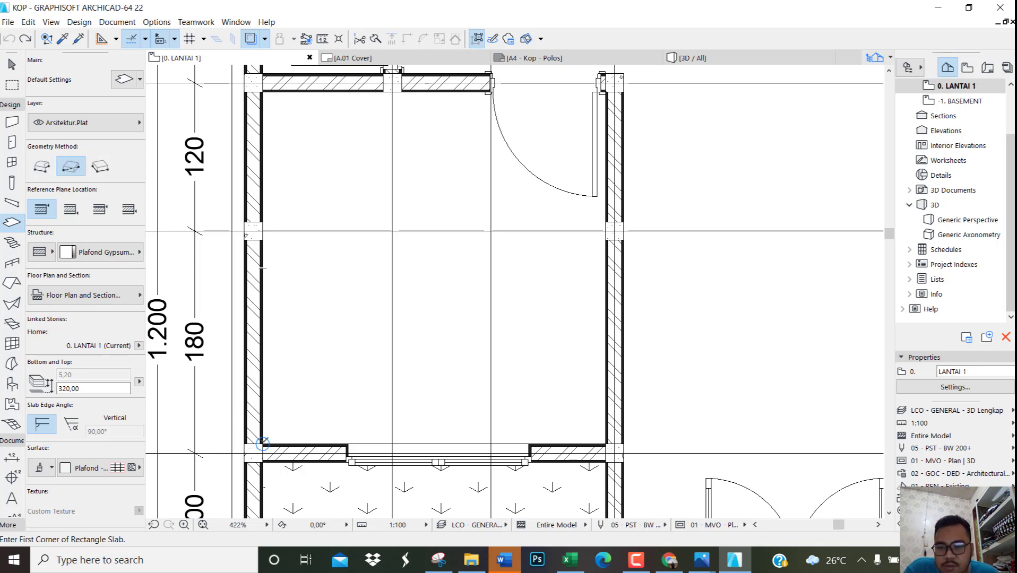
{"action": "left_click", "coordinate": [262, 443]}
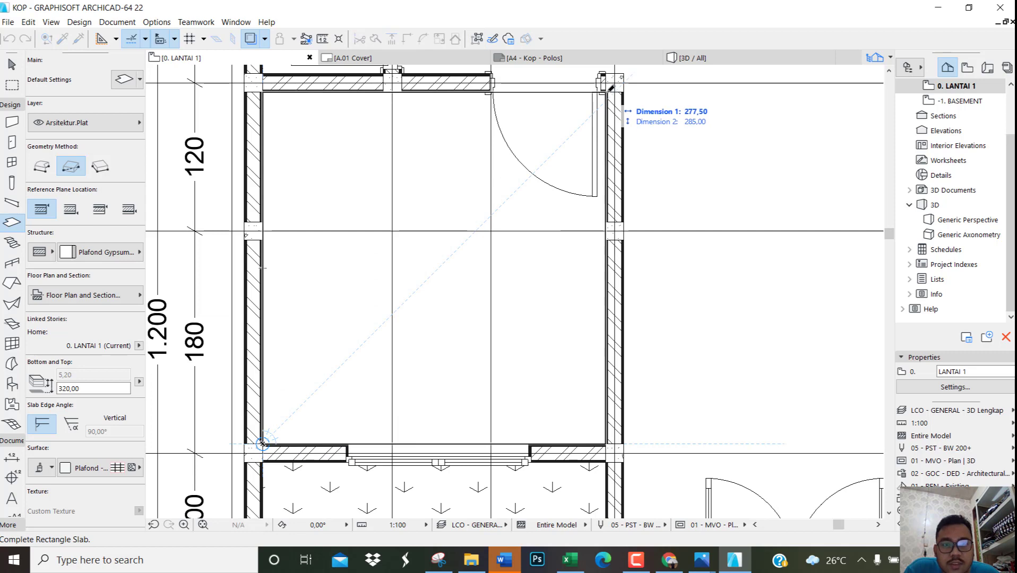
{"action": "scroll", "coordinate": [613, 85], "scroll_direction": "up", "scroll_amount": 2}
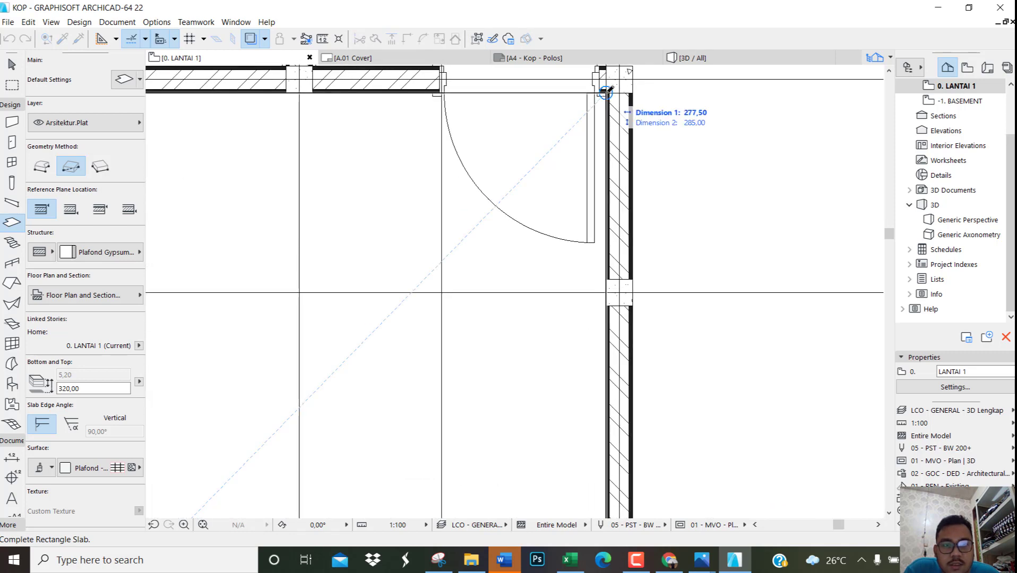
{"action": "left_click", "coordinate": [608, 90]}
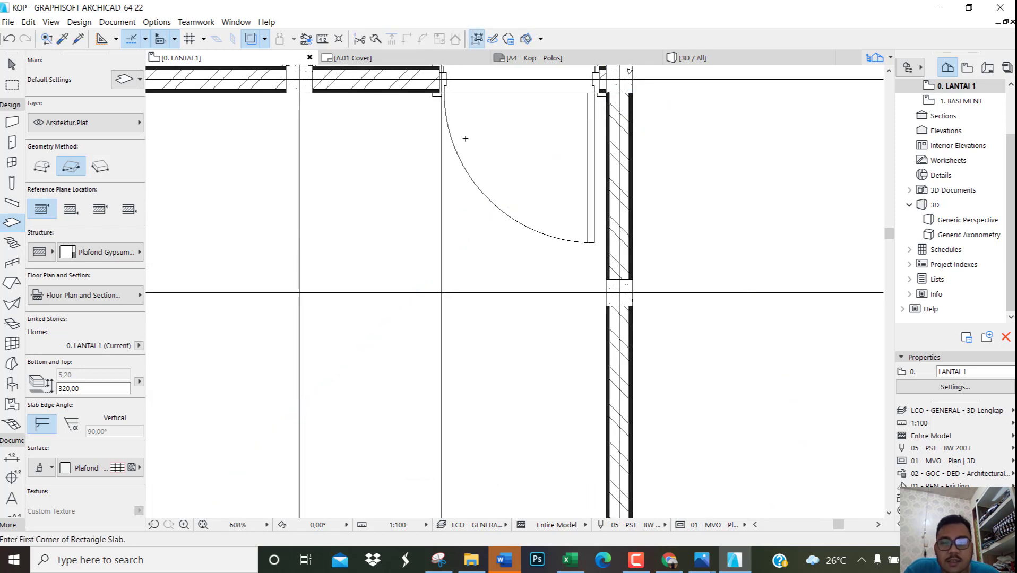
{"action": "scroll", "coordinate": [465, 138], "scroll_direction": "down", "scroll_amount": 4}
{"action": "key", "text": "Escape"}
{"action": "left_click", "coordinate": [429, 236]}
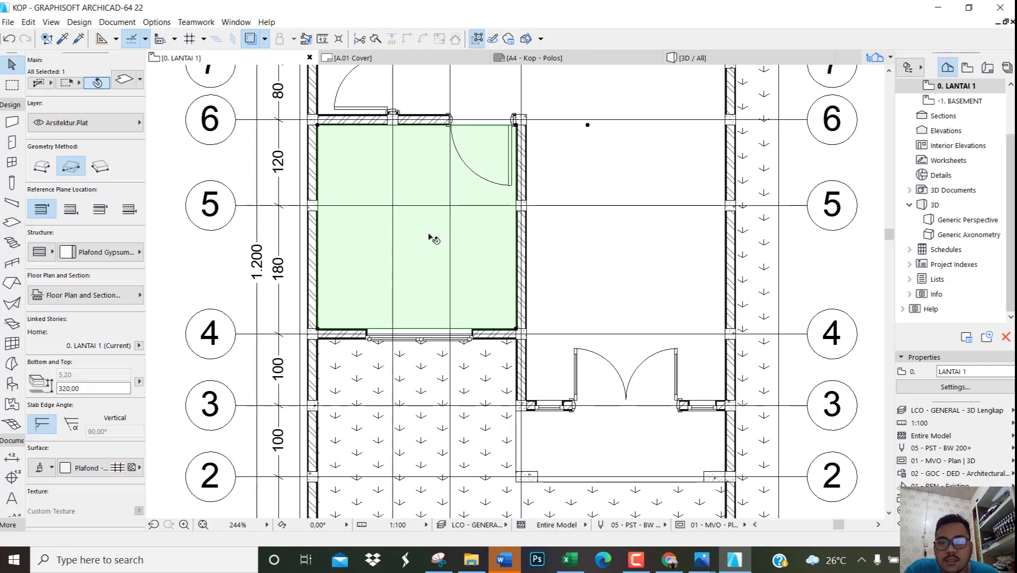
{"action": "key", "text": "Escape"}
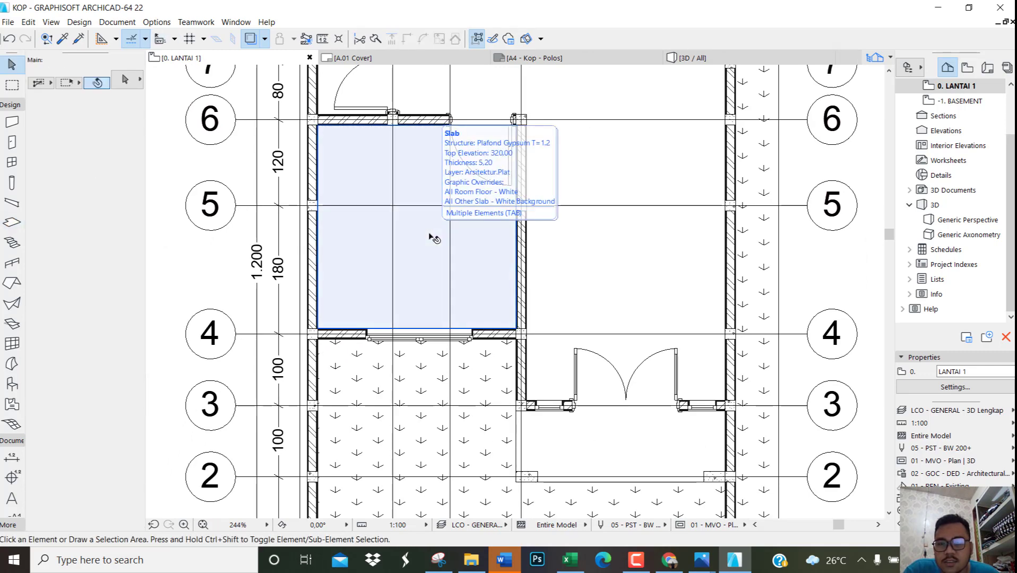
Examine the new ceiling slab and its position relative to the surrounding beams and neighbouring rooms in the 3D perspective
{"action": "key", "text": "F3"}
{"action": "middle_click_drag", "start_coordinate": [417, 307], "coordinate": [516, 297], "text": "shift"}
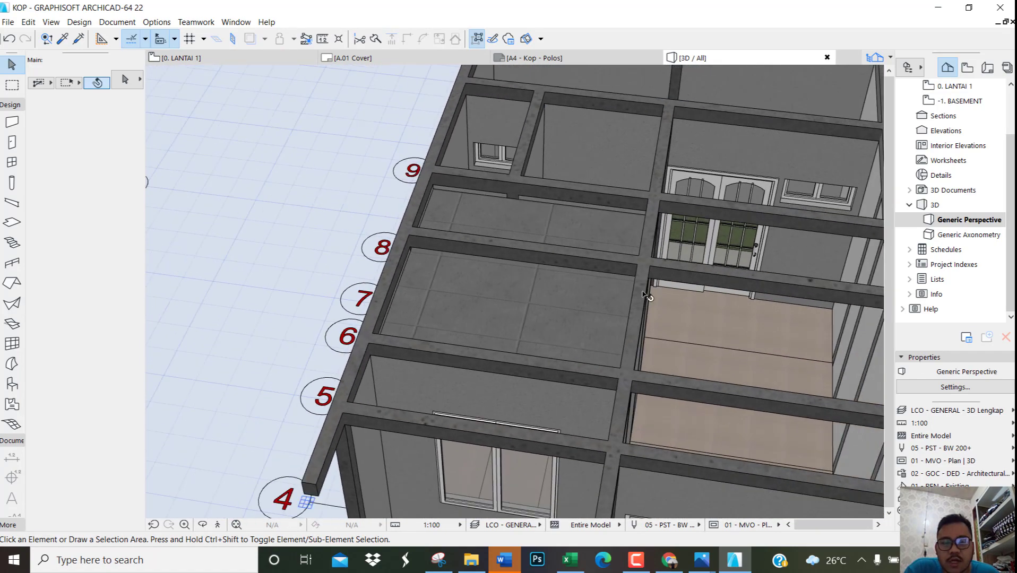
{"action": "middle_click_drag", "start_coordinate": [642, 295], "coordinate": [453, 277], "text": "shift"}
{"action": "scroll", "coordinate": [451, 274], "scroll_direction": "down", "scroll_amount": 4}
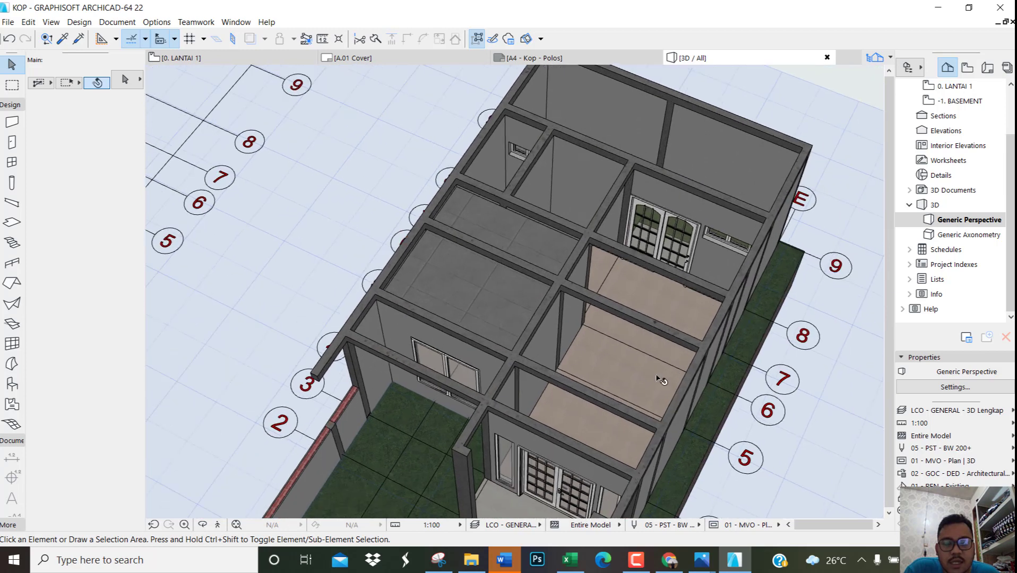
{"action": "middle_click_drag", "start_coordinate": [661, 380], "coordinate": [576, 448], "text": "shift"}
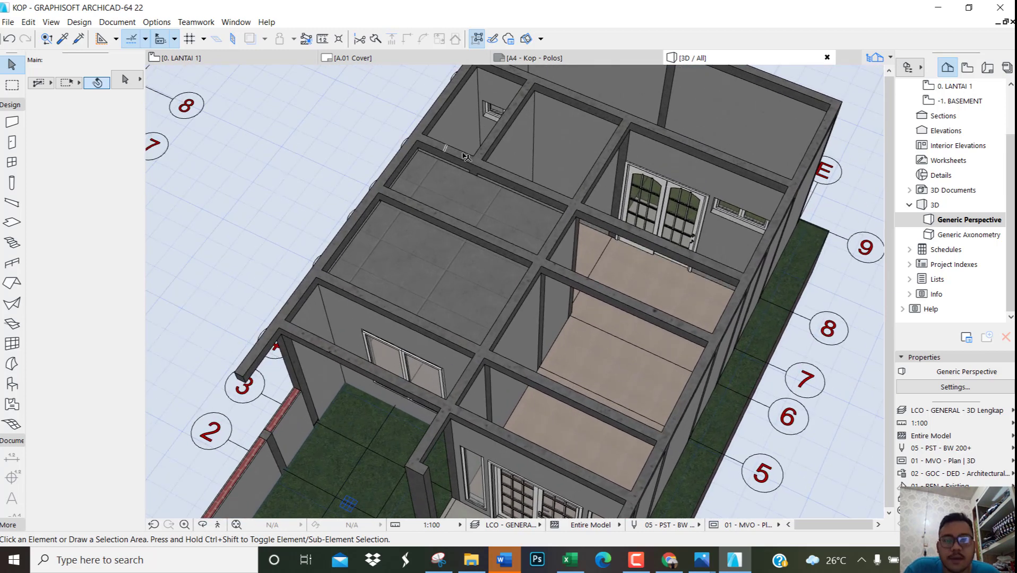
{"action": "scroll", "coordinate": [544, 295], "scroll_direction": "up", "scroll_amount": 3}
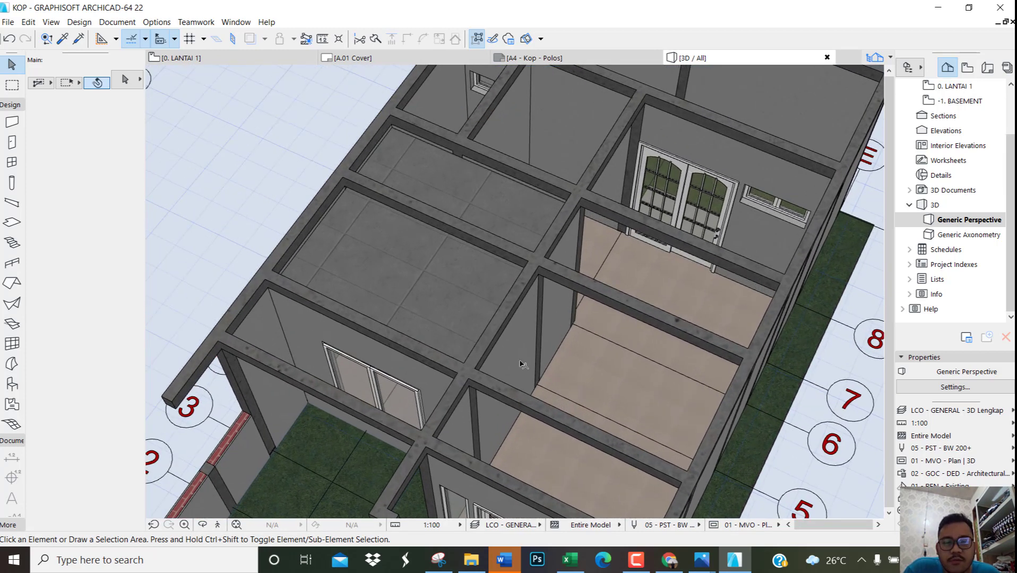
{"action": "middle_click_drag", "start_coordinate": [520, 362], "coordinate": [509, 297], "text": "shift"}
{"action": "scroll", "coordinate": [528, 307], "scroll_direction": "up", "scroll_amount": 3}
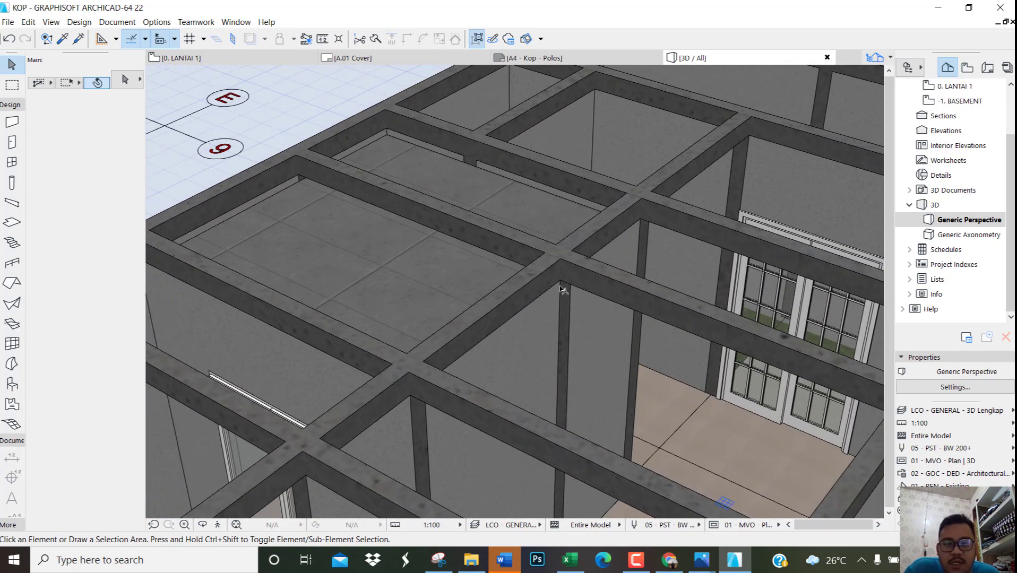
{"action": "scroll", "coordinate": [505, 261], "scroll_direction": "up", "scroll_amount": 2}
{"action": "scroll", "coordinate": [505, 261], "scroll_direction": "down", "scroll_amount": 4}
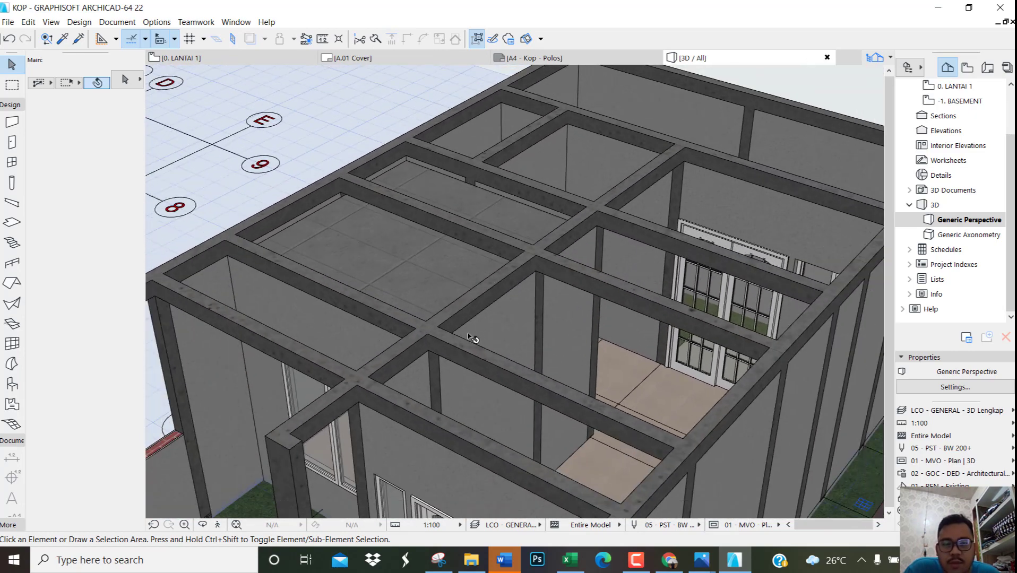
{"action": "scroll", "coordinate": [451, 246], "scroll_direction": "up", "scroll_amount": 6}
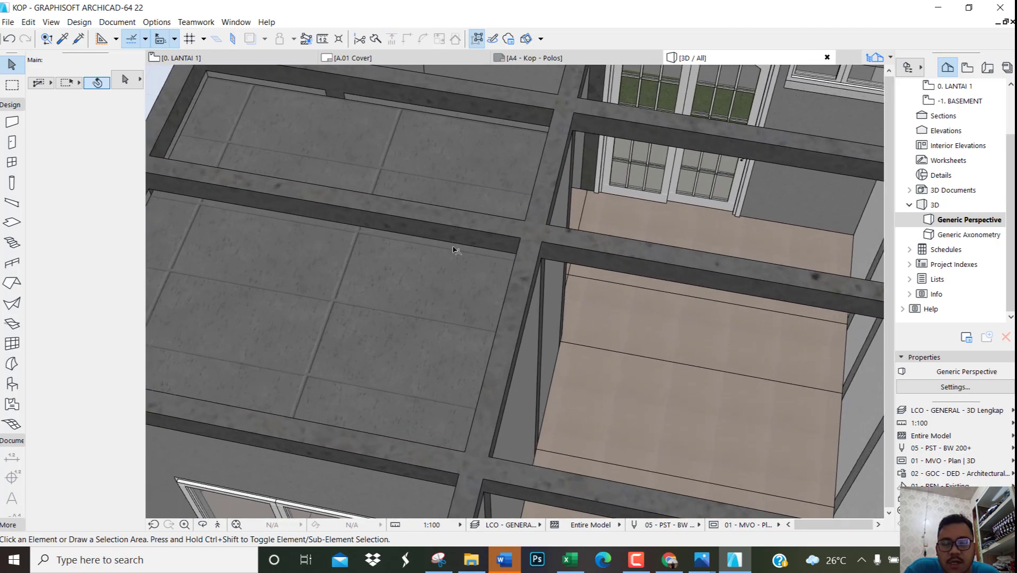
{"action": "scroll", "coordinate": [478, 250], "scroll_direction": "down", "scroll_amount": 4}
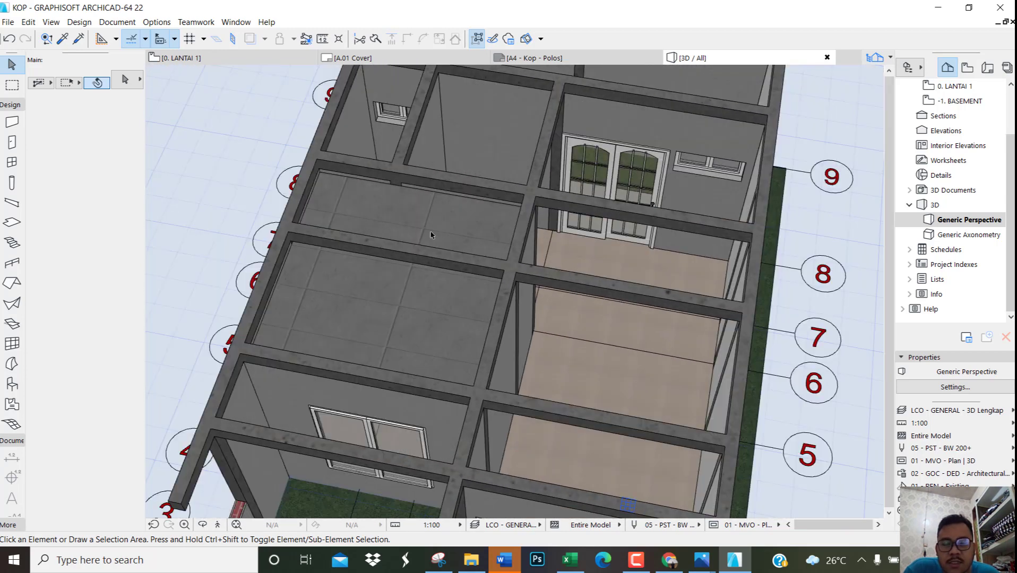
{"action": "scroll", "coordinate": [321, 281], "scroll_direction": "down", "scroll_amount": 1}
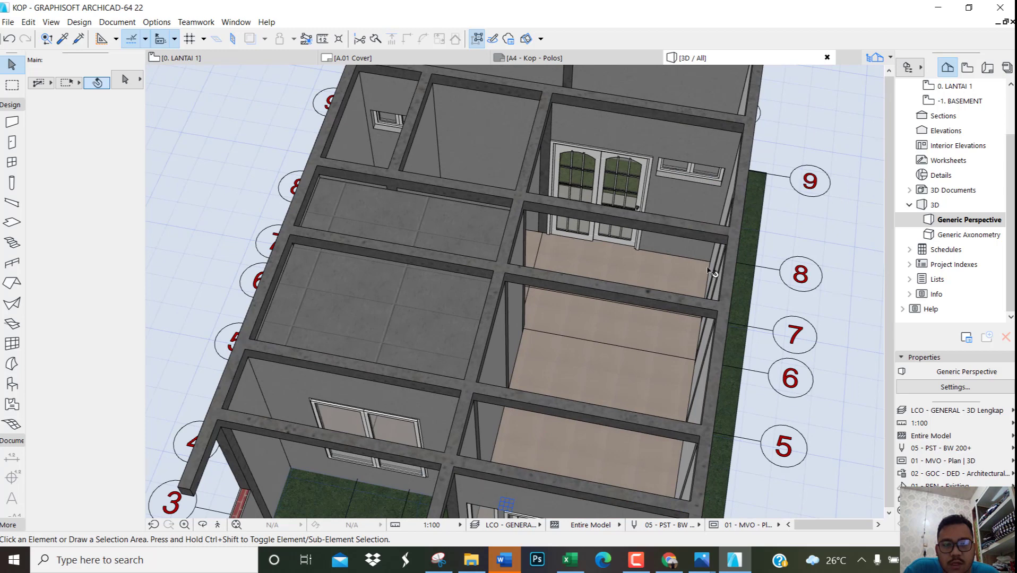
{"action": "middle_click_drag", "start_coordinate": [620, 330], "coordinate": [595, 245], "text": "shift"}
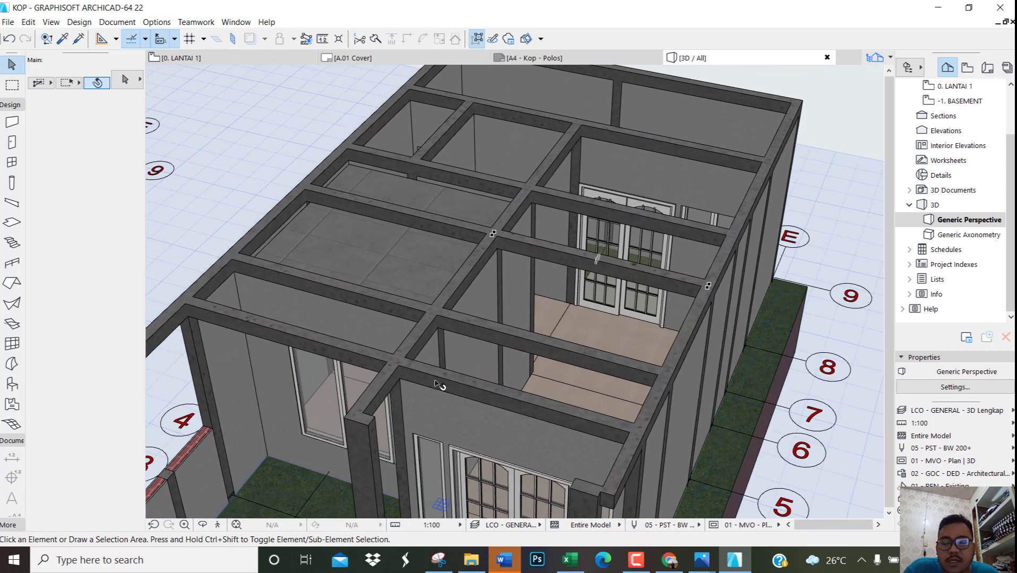
{"action": "left_click", "coordinate": [617, 279]}
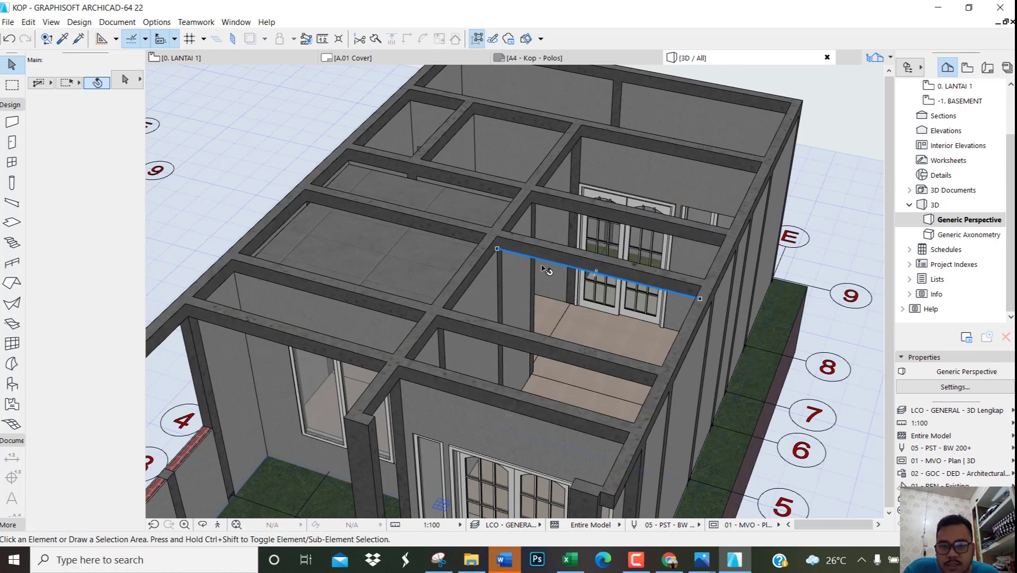
Return to the LANTAI 1 floor plan and apply the graphic override 01 - GOC - Perliminary - Pattern Plan
{"action": "key", "text": "F2"}
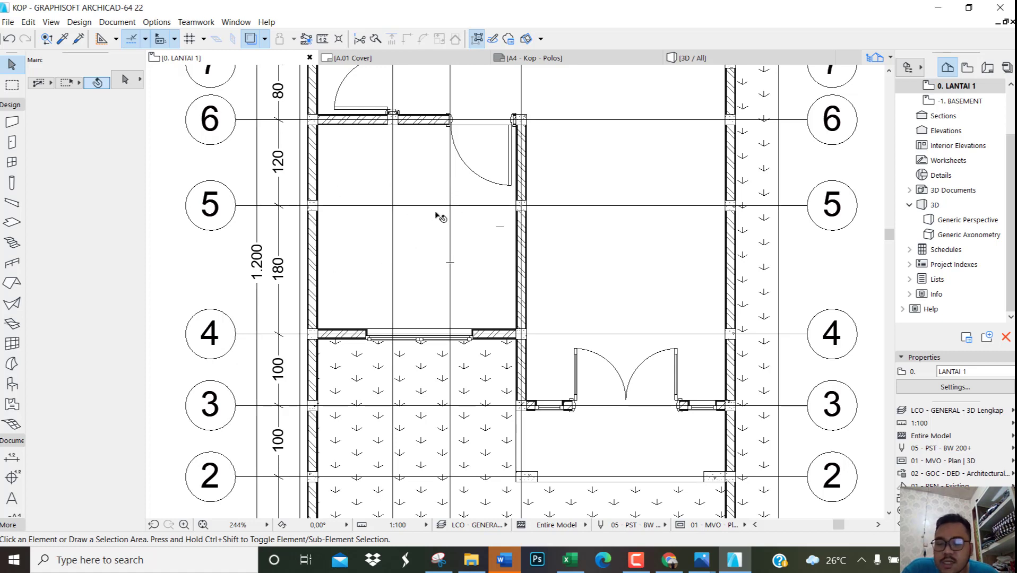
{"action": "left_click", "coordinate": [951, 474]}
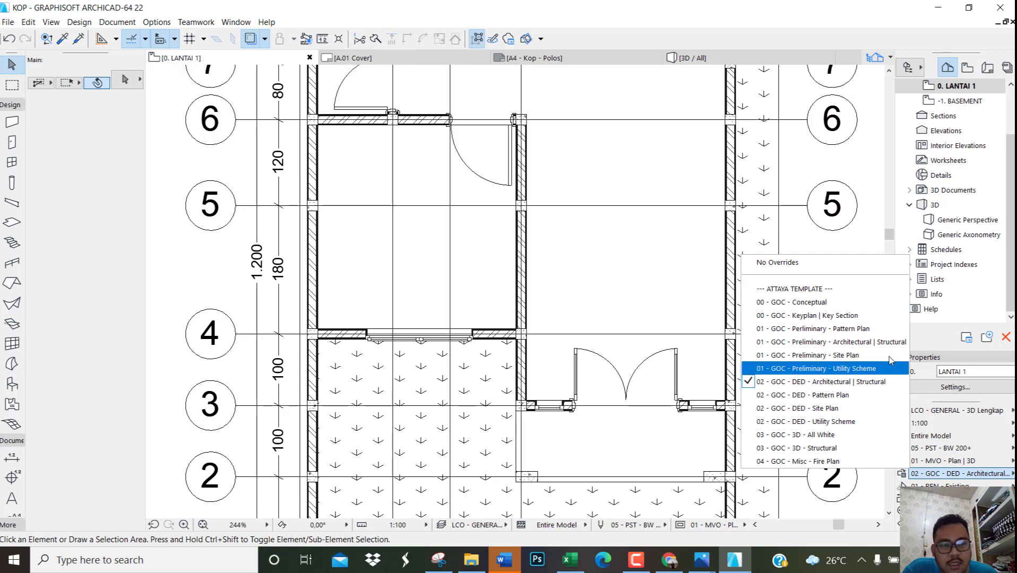
{"action": "left_click", "coordinate": [861, 330]}
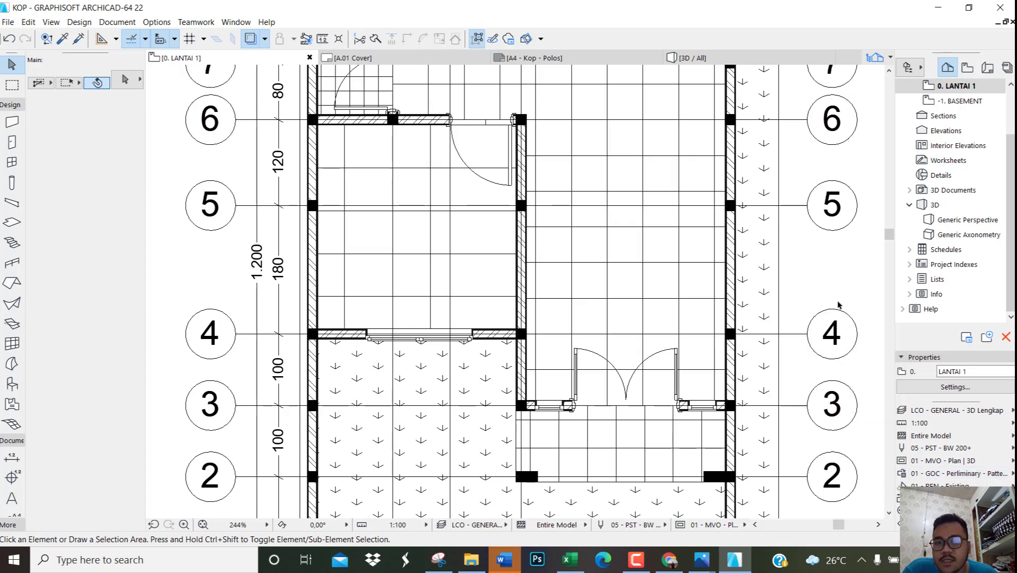
Rotate the fill orientation of the ceiling slab between grid lines 4 and 6 so its pattern runs along the dividing wall, and deselect it
{"action": "scroll", "coordinate": [475, 228], "scroll_direction": "up", "scroll_amount": 2}
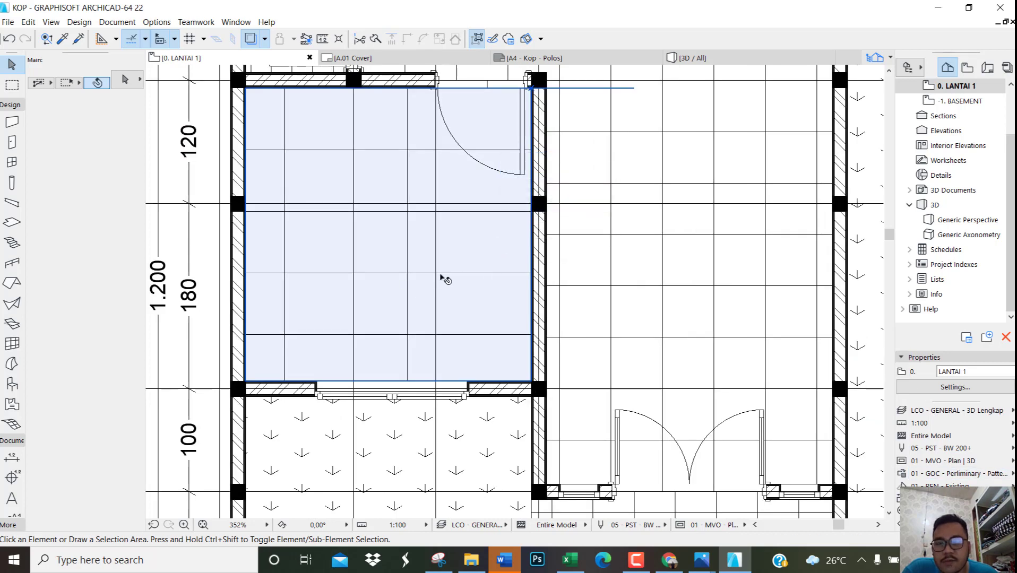
{"action": "middle_click_drag", "start_coordinate": [470, 271], "coordinate": [452, 363]}
{"action": "scroll", "coordinate": [642, 220], "scroll_direction": "down", "scroll_amount": 2}
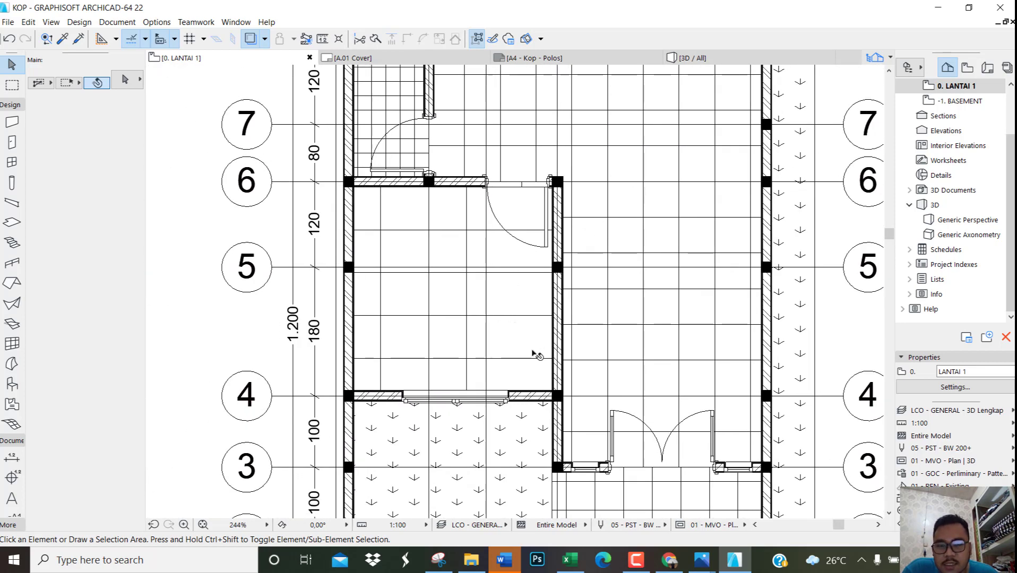
{"action": "scroll", "coordinate": [533, 353], "scroll_direction": "up", "scroll_amount": 1}
{"action": "left_click", "coordinate": [533, 341]}
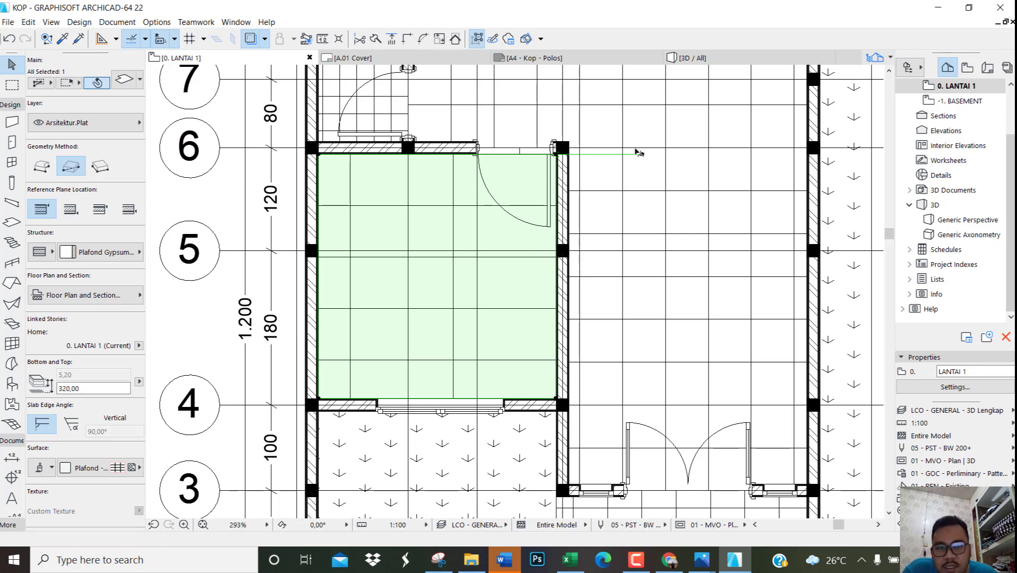
{"action": "scroll", "coordinate": [639, 153], "scroll_direction": "up", "scroll_amount": 2}
{"action": "left_click", "coordinate": [645, 157]}
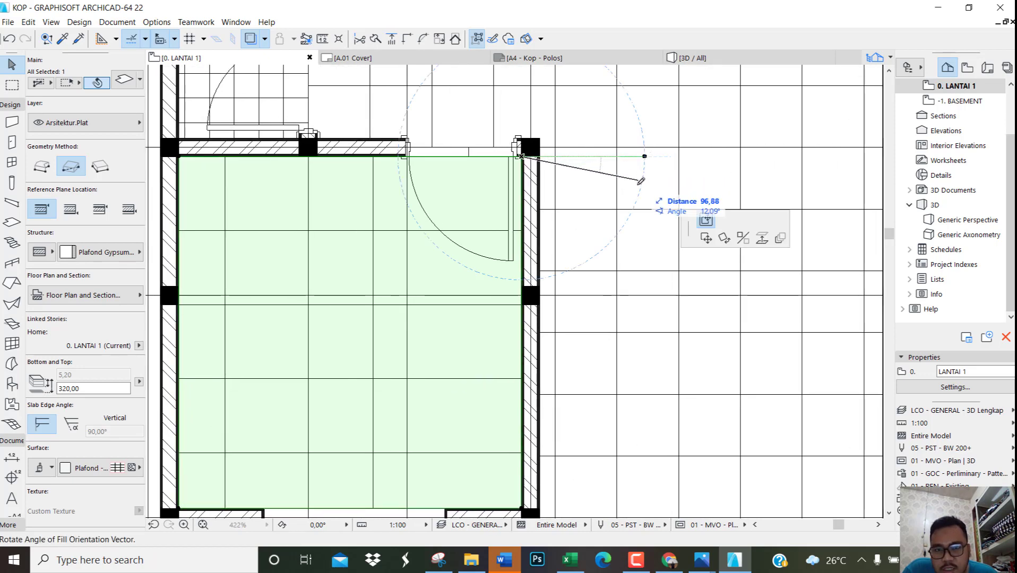
{"action": "left_click", "coordinate": [535, 303]}
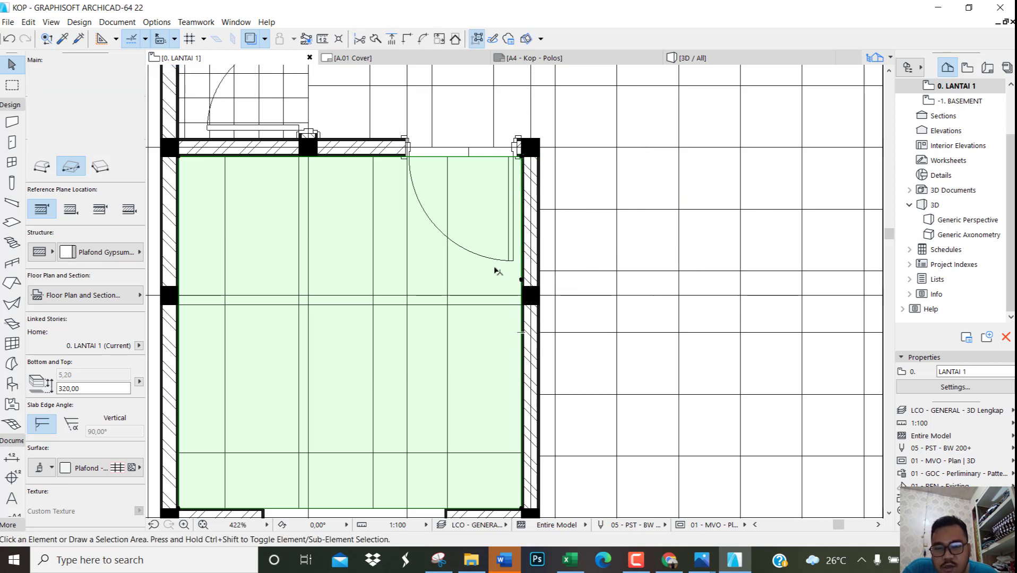
{"action": "key", "text": "Escape"}
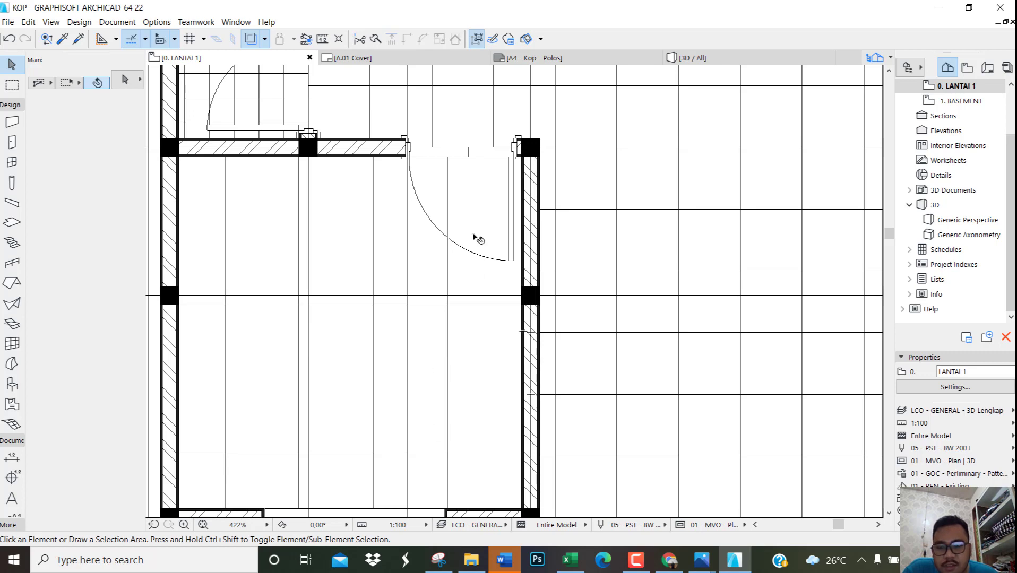
Move the ceiling slab from the room between grid lines 4 and 6 to the empty area beside the floor plan, east of the house
{"action": "scroll", "coordinate": [465, 248], "scroll_direction": "down", "scroll_amount": 5}
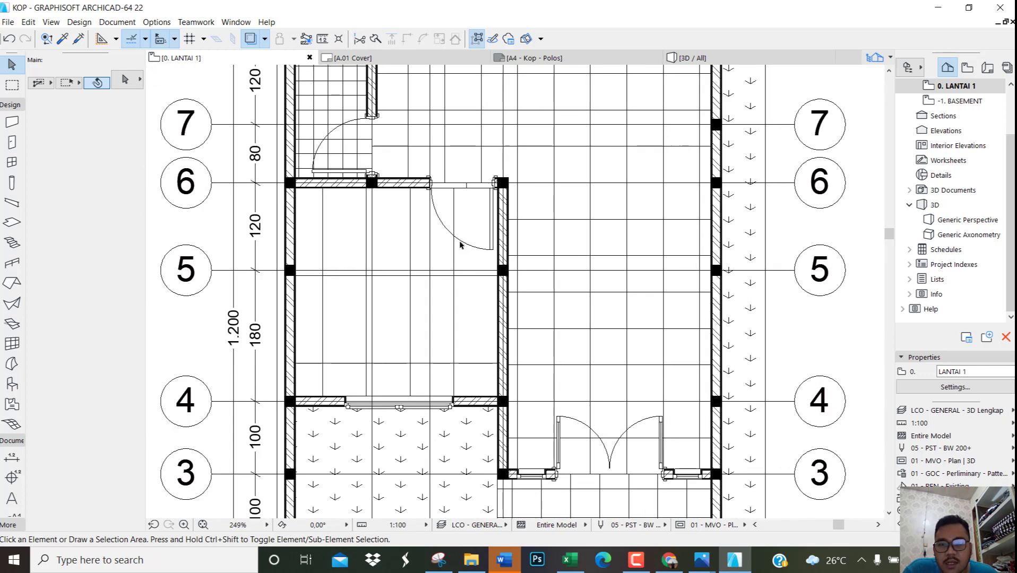
{"action": "scroll", "coordinate": [469, 273], "scroll_direction": "up", "scroll_amount": 1}
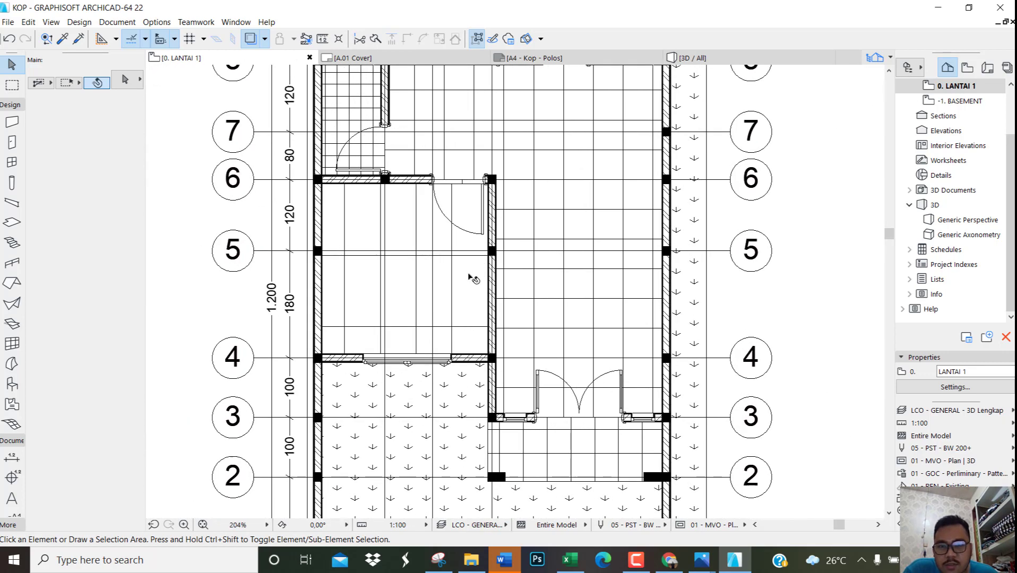
{"action": "left_click", "coordinate": [469, 276]}
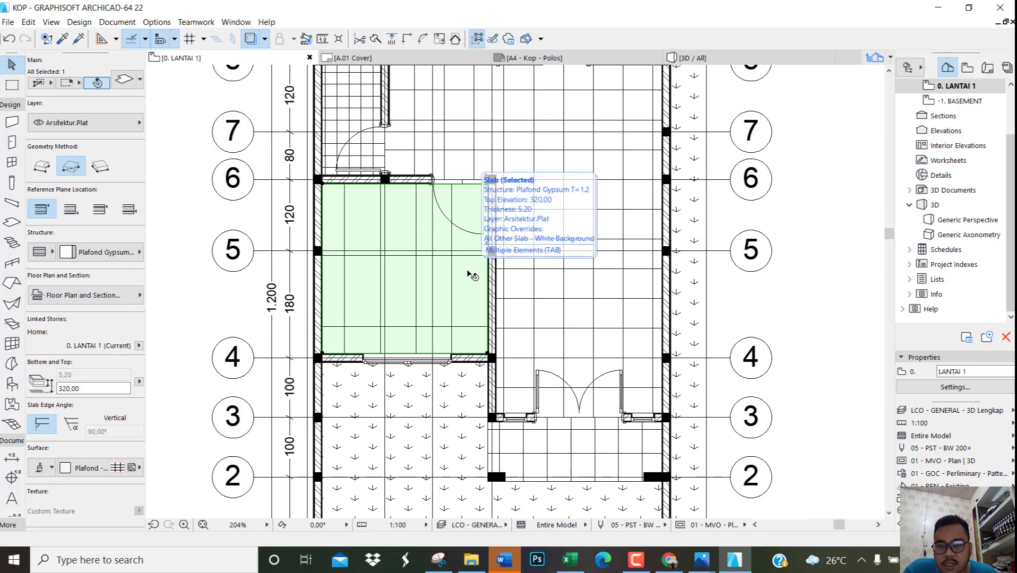
{"action": "left_click", "coordinate": [470, 274]}
{"action": "scroll", "coordinate": [419, 276], "scroll_direction": "down", "scroll_amount": 3}
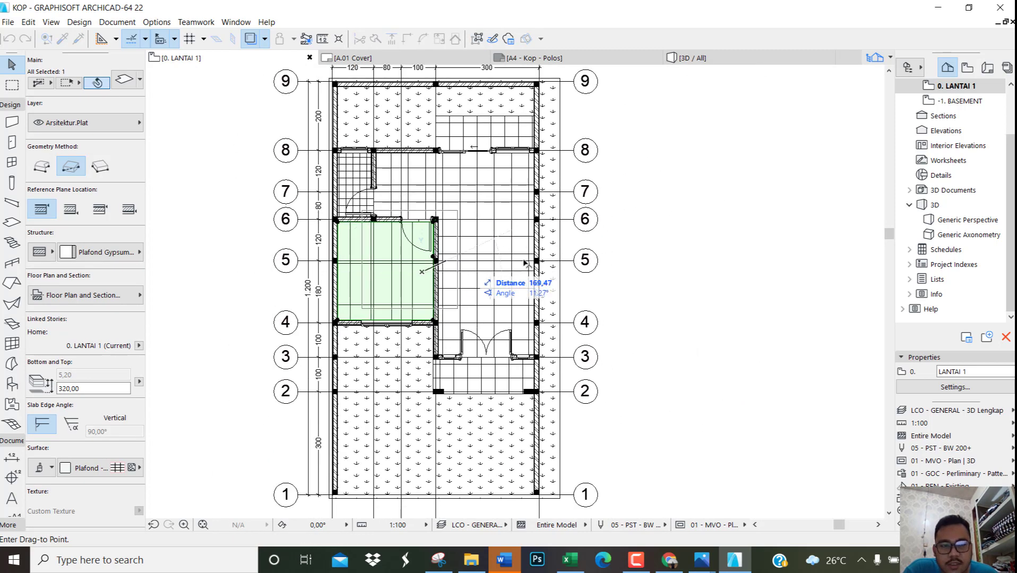
{"action": "left_click", "coordinate": [804, 271]}
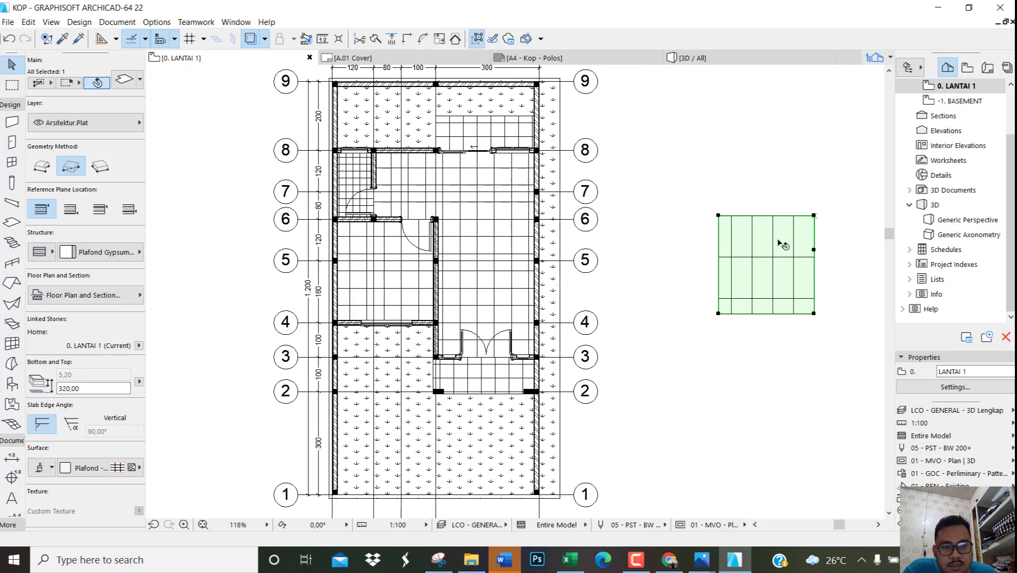
{"action": "scroll", "coordinate": [781, 243], "scroll_direction": "up", "scroll_amount": 2}
{"action": "left_click", "coordinate": [708, 200]}
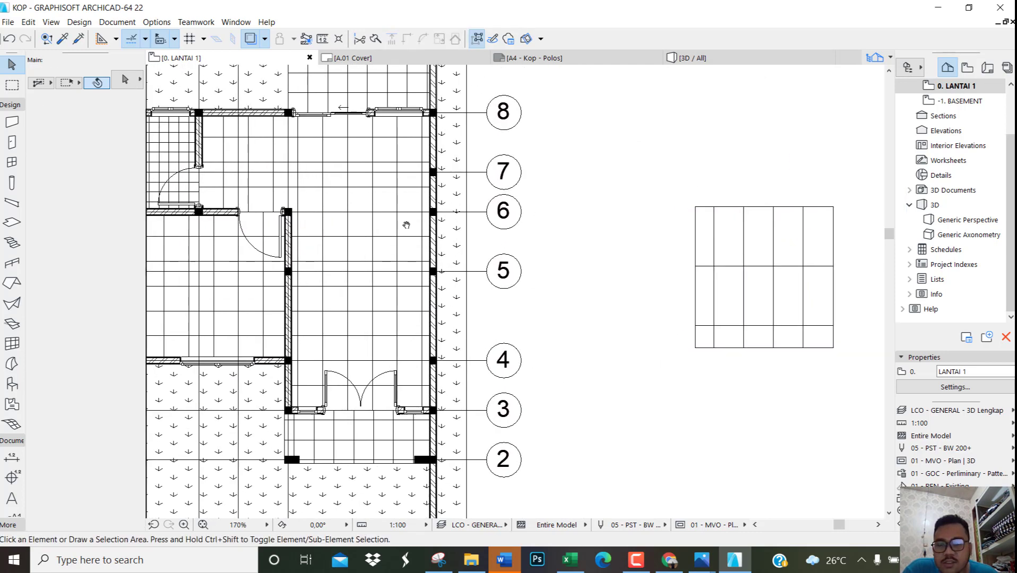
Start a polygonal ceiling slab with its first edge between the inner wall corners along the entrance wall on grid line 3
{"action": "middle_click_drag", "start_coordinate": [406, 225], "coordinate": [440, 248]}
{"action": "scroll", "coordinate": [417, 234], "scroll_direction": "up", "scroll_amount": 1}
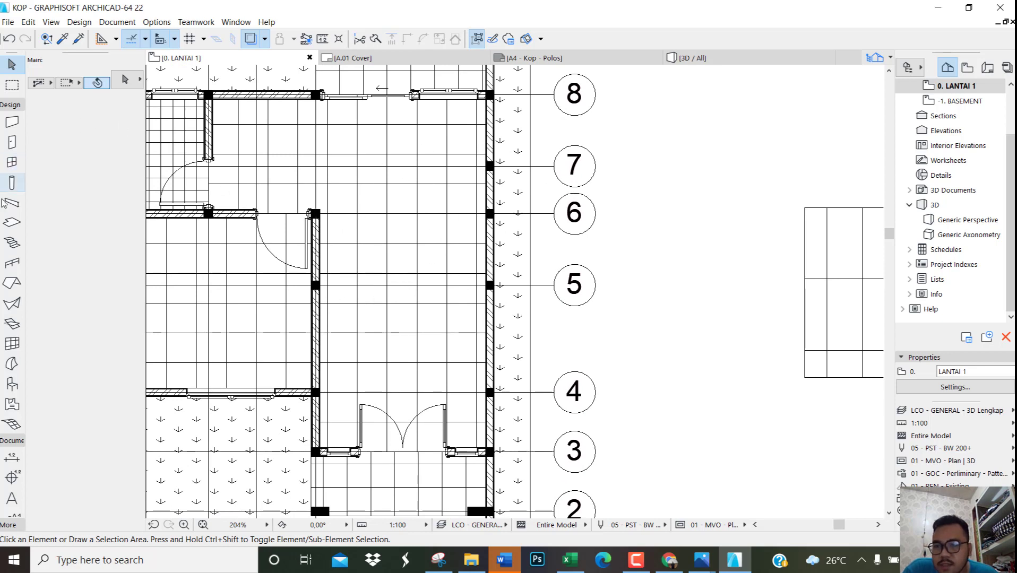
{"action": "left_click", "coordinate": [12, 223]}
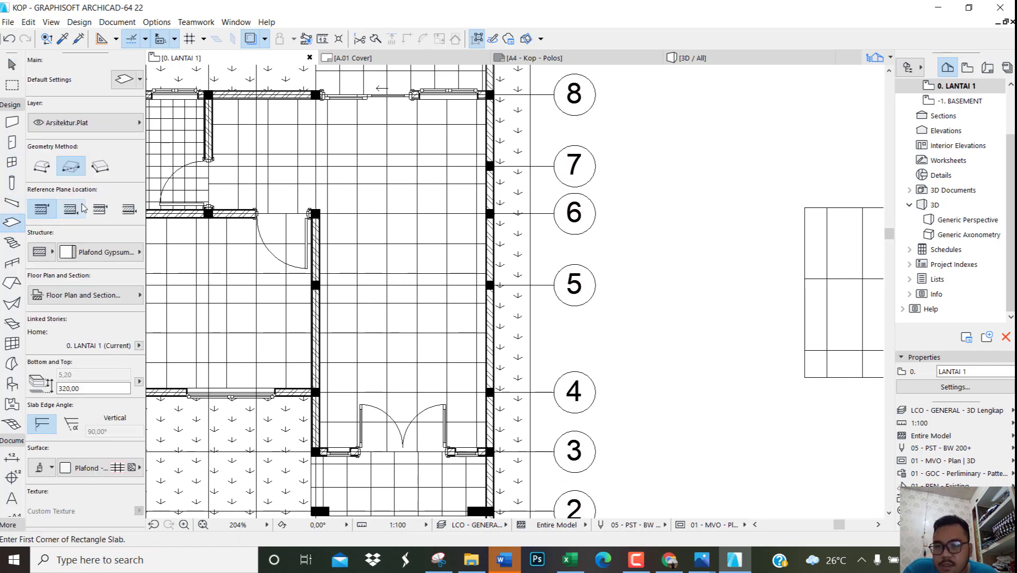
{"action": "left_click", "coordinate": [42, 168]}
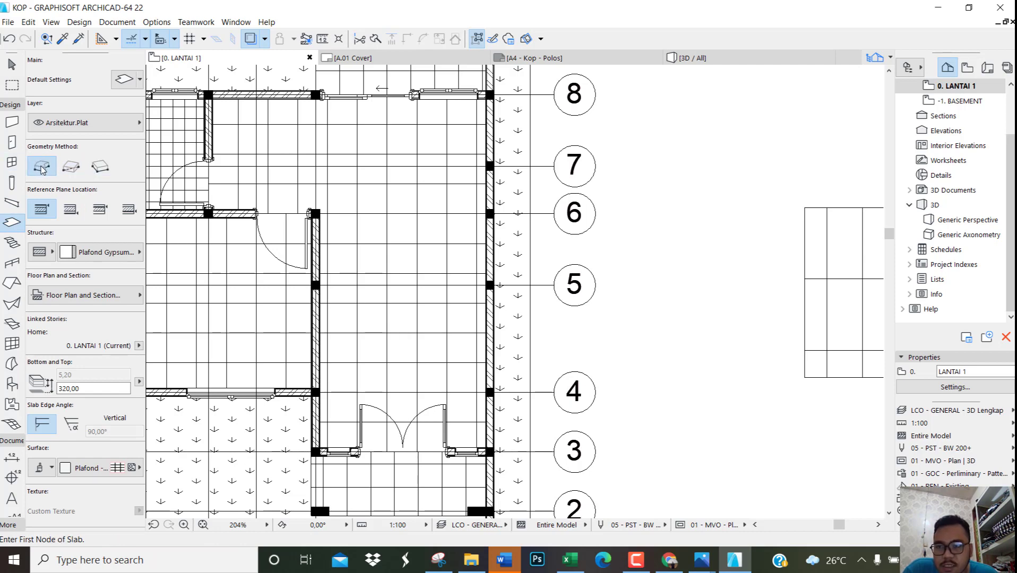
{"action": "scroll", "coordinate": [333, 452], "scroll_direction": "up", "scroll_amount": 5}
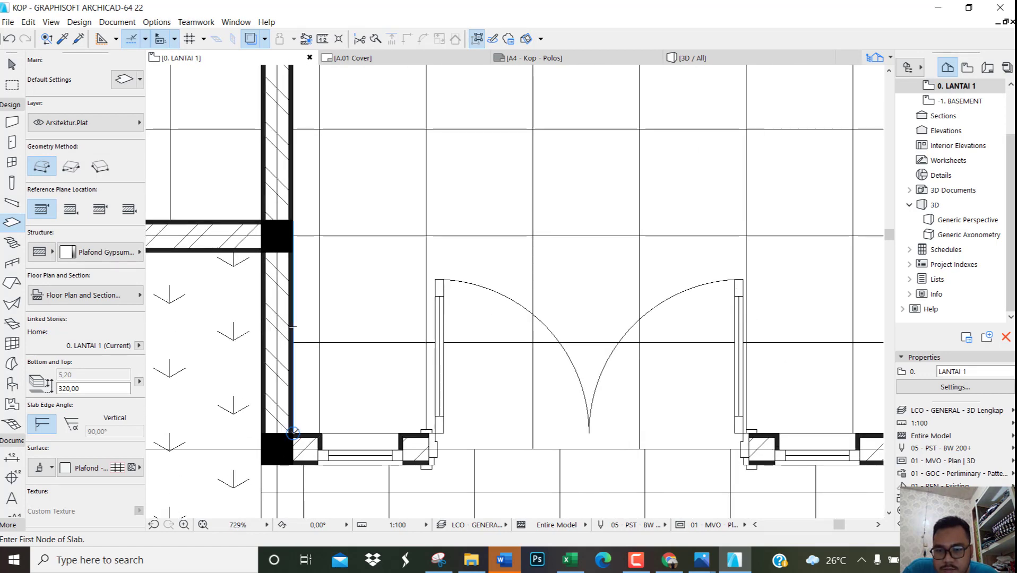
{"action": "left_click", "coordinate": [293, 432]}
{"action": "scroll", "coordinate": [286, 432], "scroll_direction": "down", "scroll_amount": 4}
{"action": "scroll", "coordinate": [619, 415], "scroll_direction": "up", "scroll_amount": 4}
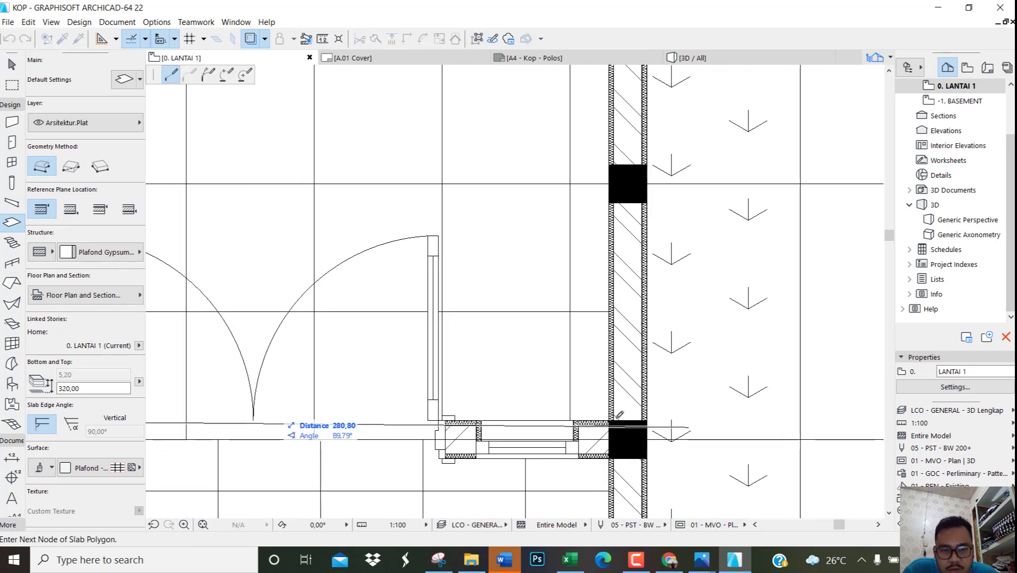
{"action": "scroll", "coordinate": [616, 404], "scroll_direction": "down", "scroll_amount": 3}
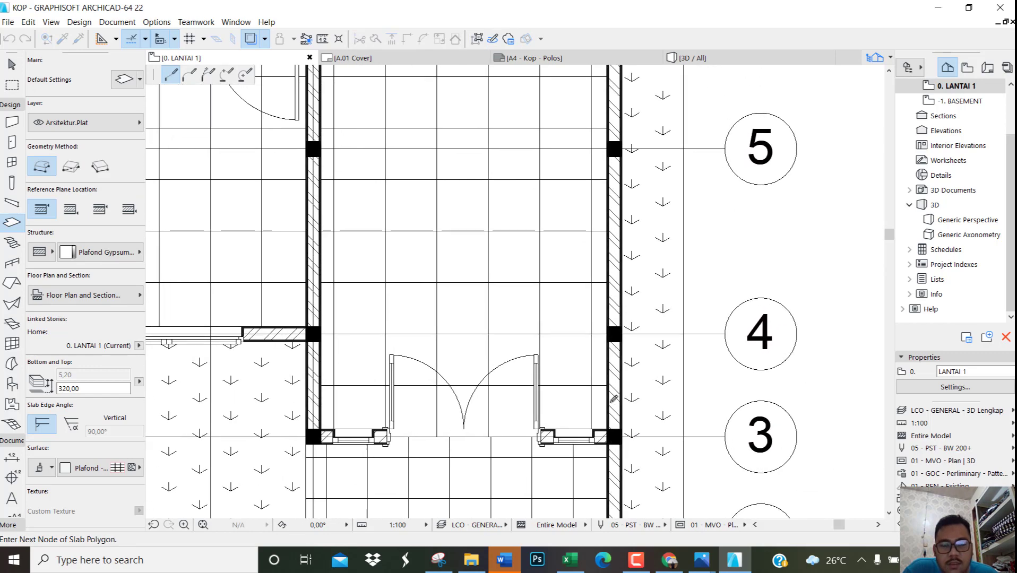
{"action": "scroll", "coordinate": [610, 402], "scroll_direction": "down", "scroll_amount": 3}
{"action": "left_click", "coordinate": [609, 419]}
Extend the slab outline through the inner corner at E8 and the column corner at D8 to the upper corners of column D6
{"action": "middle_click_drag", "start_coordinate": [593, 150], "coordinate": [595, 233]}
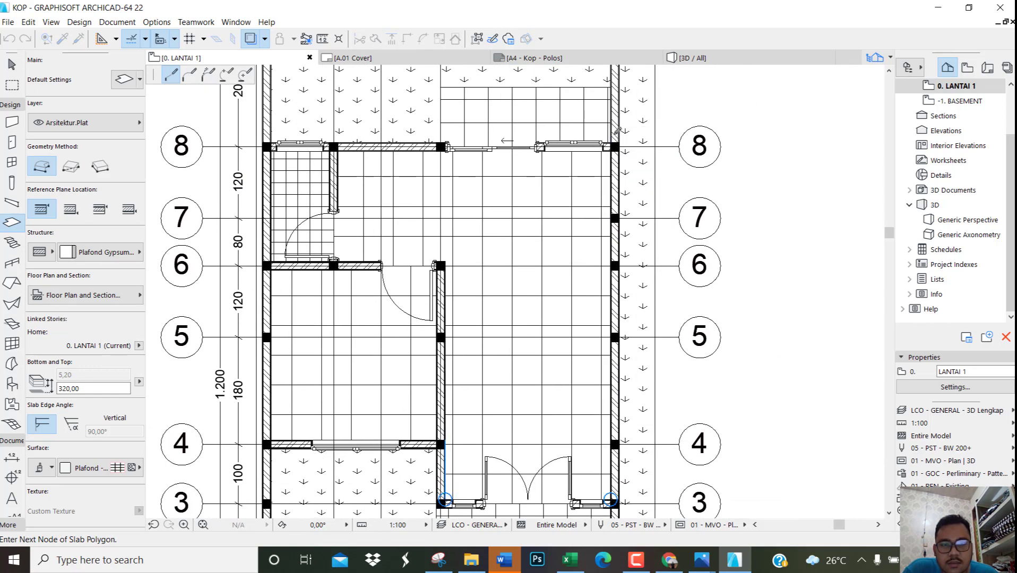
{"action": "scroll", "coordinate": [617, 132], "scroll_direction": "up", "scroll_amount": 5}
{"action": "left_click", "coordinate": [607, 183]}
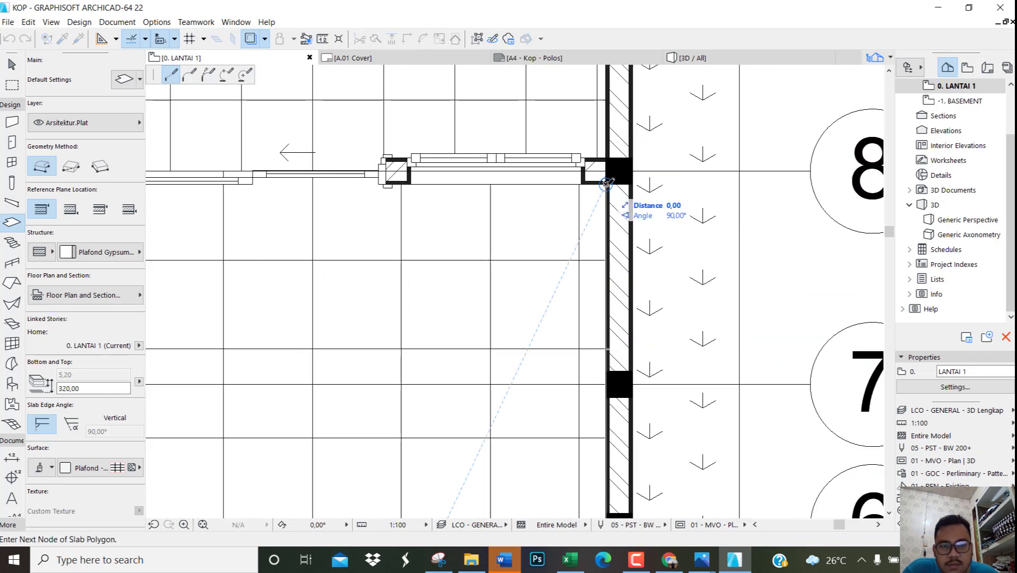
{"action": "scroll", "coordinate": [606, 184], "scroll_direction": "down", "scroll_amount": 4}
{"action": "scroll", "coordinate": [357, 184], "scroll_direction": "up", "scroll_amount": 5}
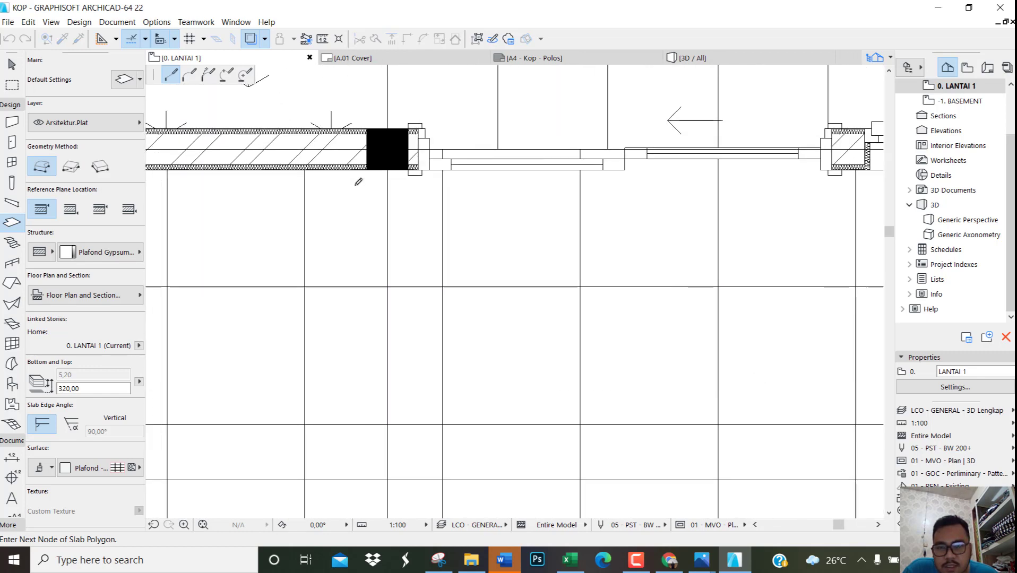
{"action": "scroll", "coordinate": [358, 182], "scroll_direction": "up", "scroll_amount": 2}
{"action": "left_click", "coordinate": [371, 162]}
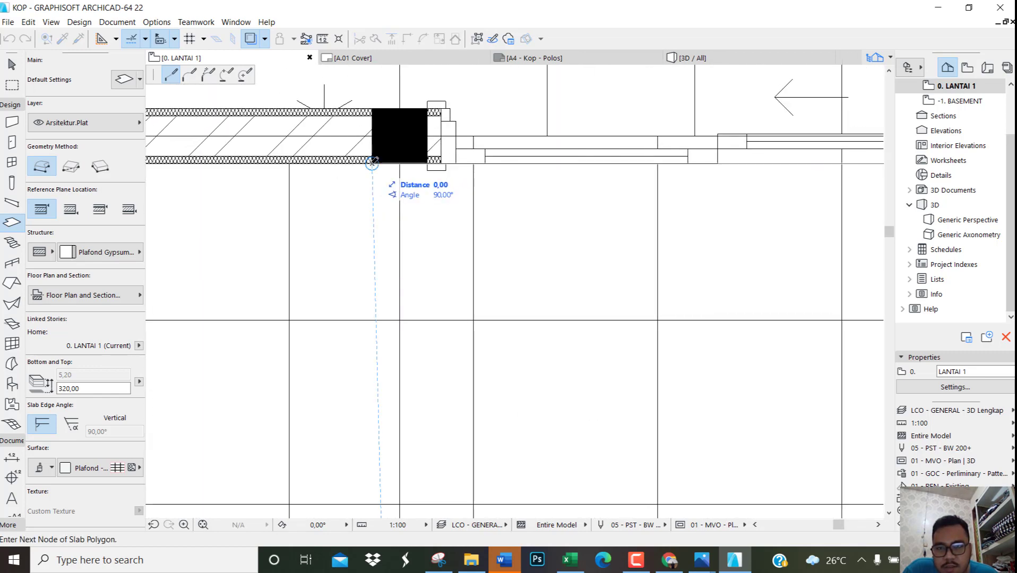
{"action": "scroll", "coordinate": [371, 161], "scroll_direction": "down", "scroll_amount": 4}
{"action": "scroll", "coordinate": [370, 500], "scroll_direction": "up", "scroll_amount": 2}
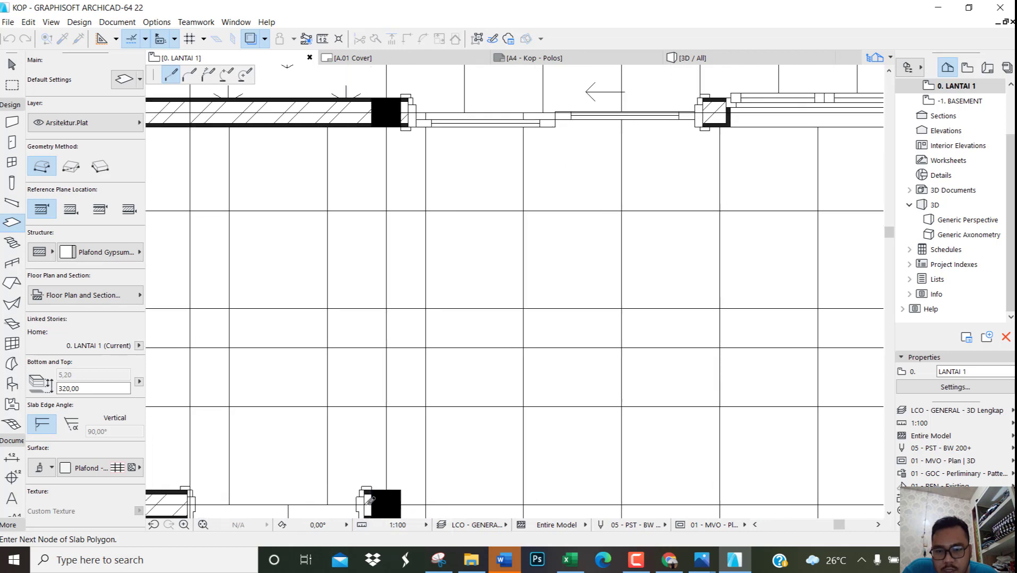
{"action": "scroll", "coordinate": [370, 500], "scroll_direction": "up", "scroll_amount": 3}
{"action": "left_click", "coordinate": [376, 472]}
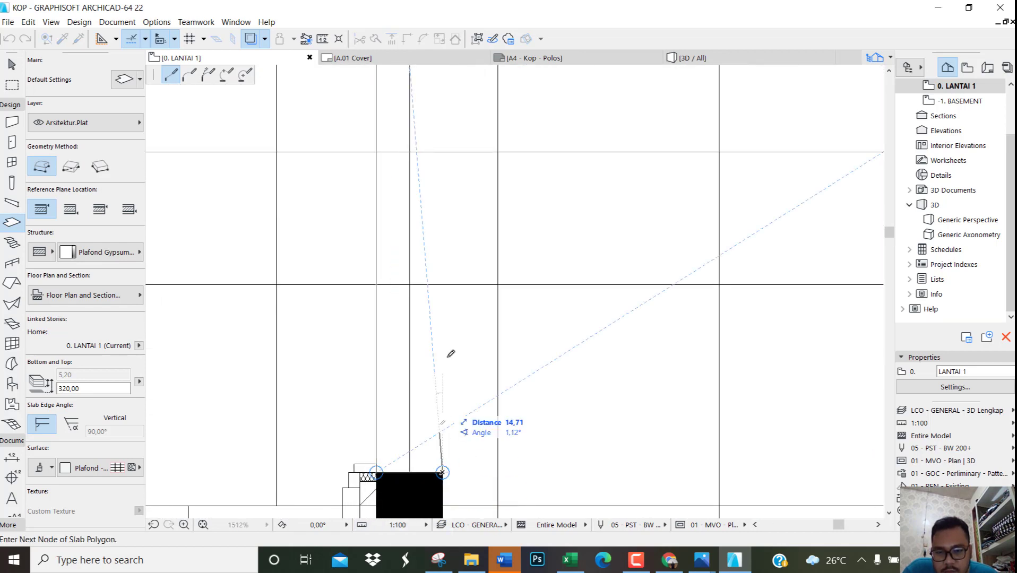
Close the slab outline with a 400 edge along the dividing wall to its starting corner at grid line 3, and leave the Slab tool
{"action": "scroll", "coordinate": [450, 352], "scroll_direction": "down", "scroll_amount": 5}
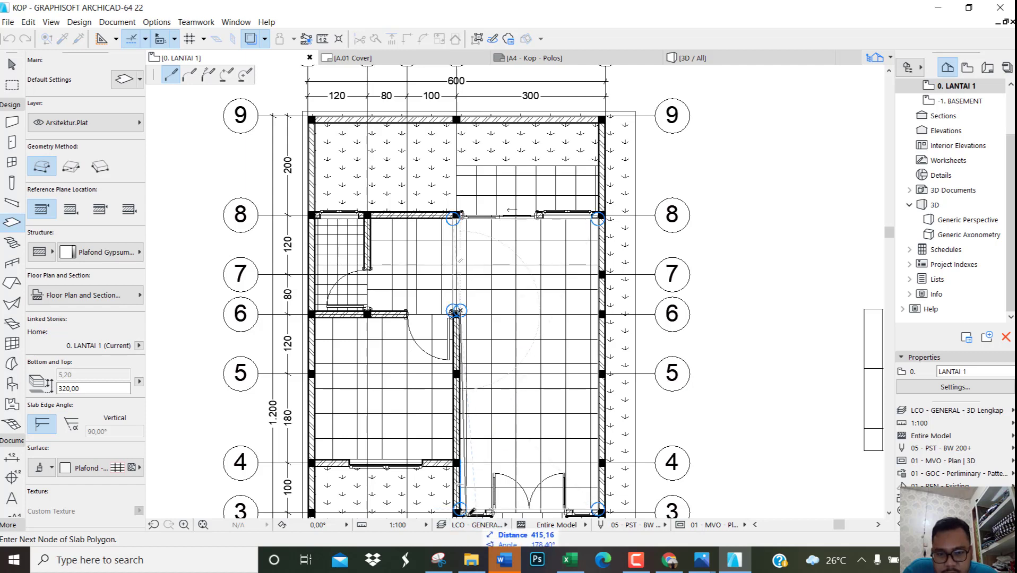
{"action": "scroll", "coordinate": [462, 513], "scroll_direction": "up", "scroll_amount": 5}
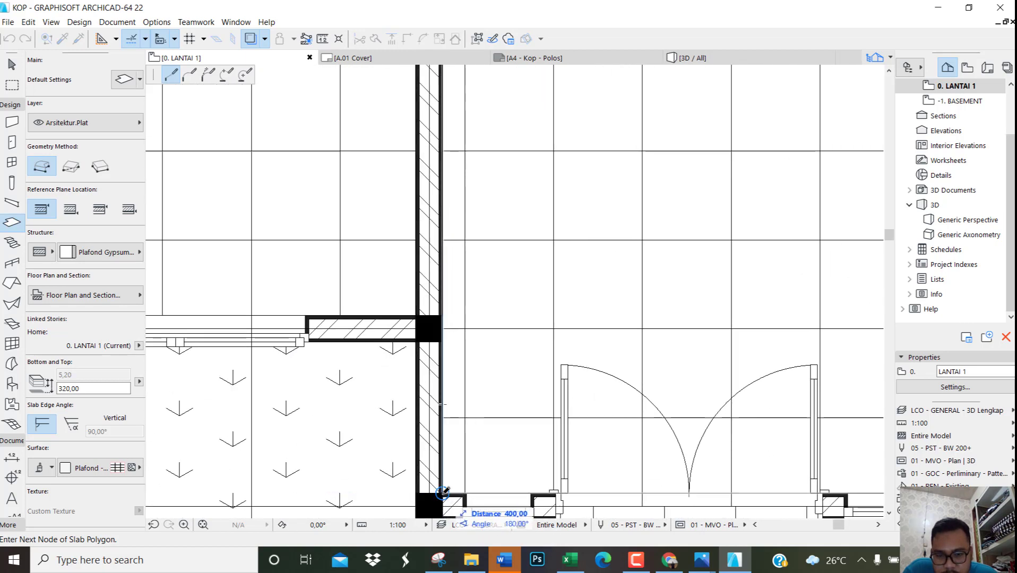
{"action": "left_click", "coordinate": [442, 493]}
{"action": "left_click", "coordinate": [443, 493]}
{"action": "left_click", "coordinate": [442, 493]}
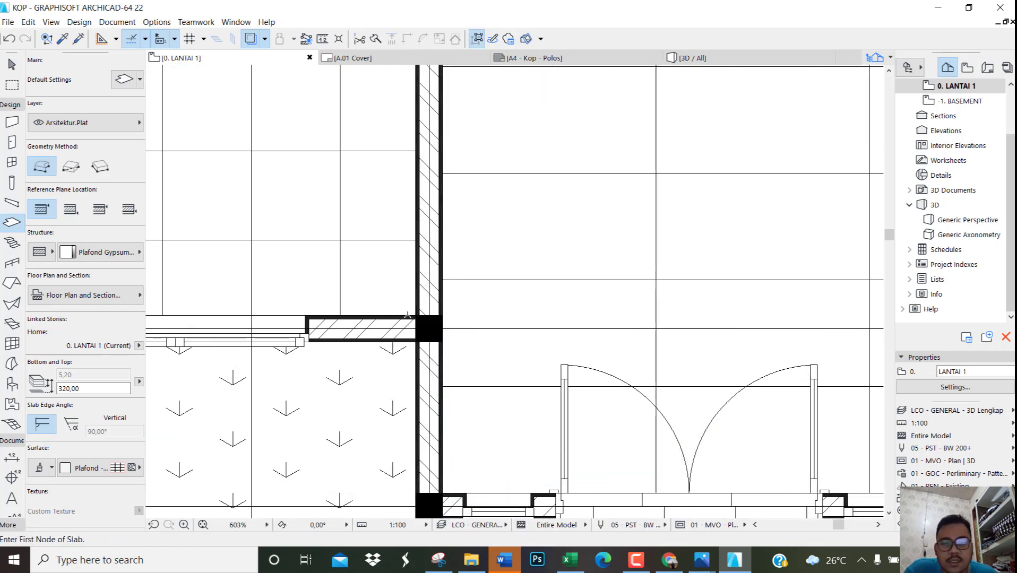
{"action": "scroll", "coordinate": [408, 301], "scroll_direction": "down", "scroll_amount": 5}
{"action": "key", "text": "Escape"}
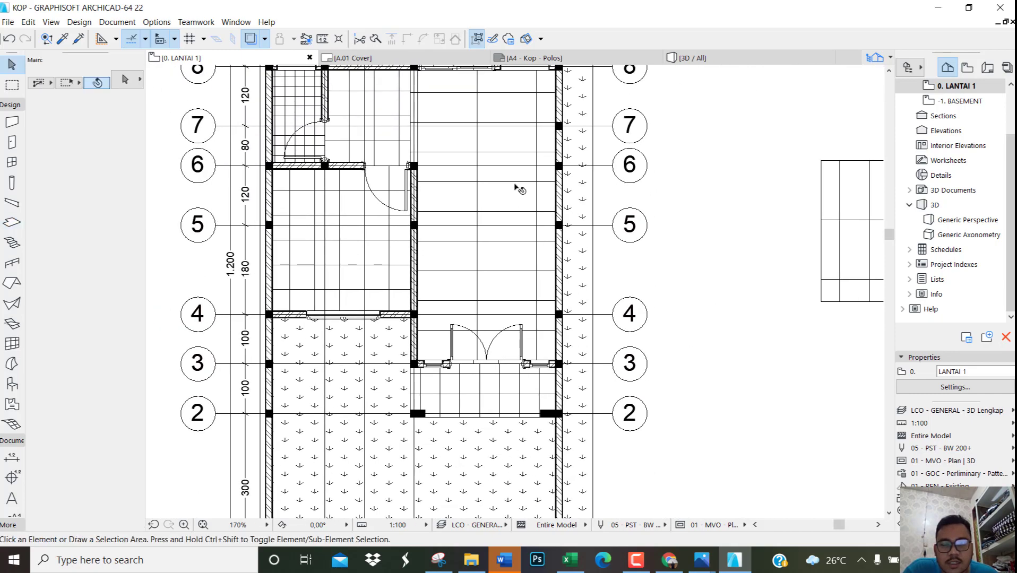
Rotate the fill orientation of the new ceiling slab between grid lines D and E so its pattern runs along the wall on grid line D
{"action": "scroll", "coordinate": [515, 186], "scroll_direction": "up", "scroll_amount": 3}
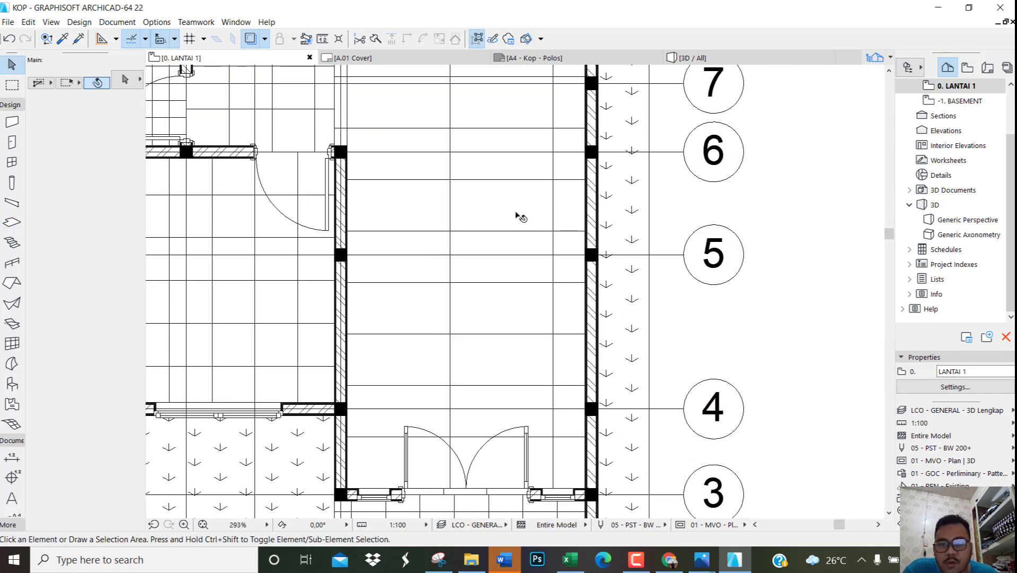
{"action": "scroll", "coordinate": [518, 215], "scroll_direction": "down", "scroll_amount": 3}
{"action": "scroll", "coordinate": [510, 222], "scroll_direction": "up", "scroll_amount": 3}
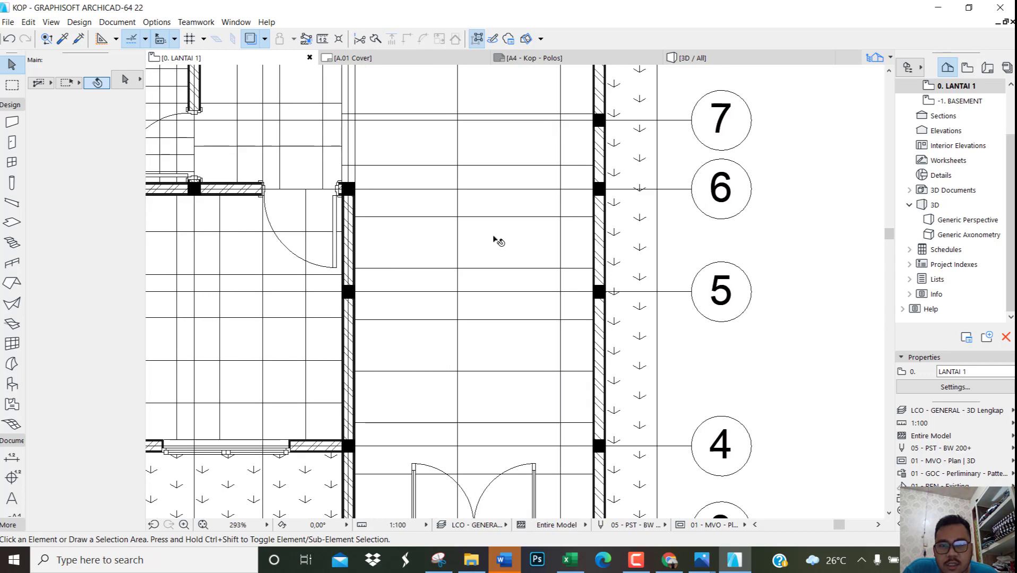
{"action": "left_click", "coordinate": [498, 241]}
{"action": "scroll", "coordinate": [484, 228], "scroll_direction": "down", "scroll_amount": 2}
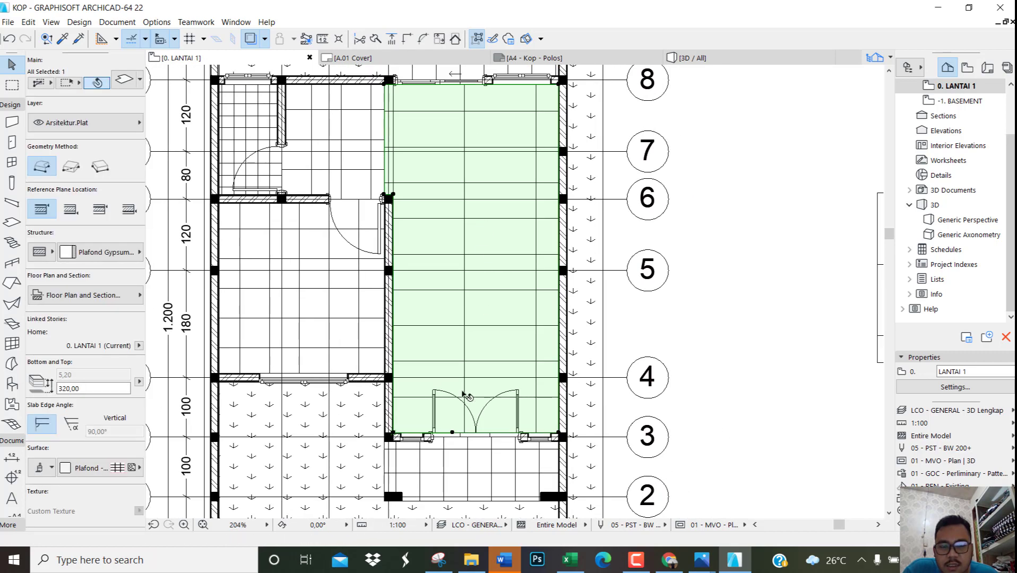
{"action": "scroll", "coordinate": [444, 450], "scroll_direction": "up", "scroll_amount": 8}
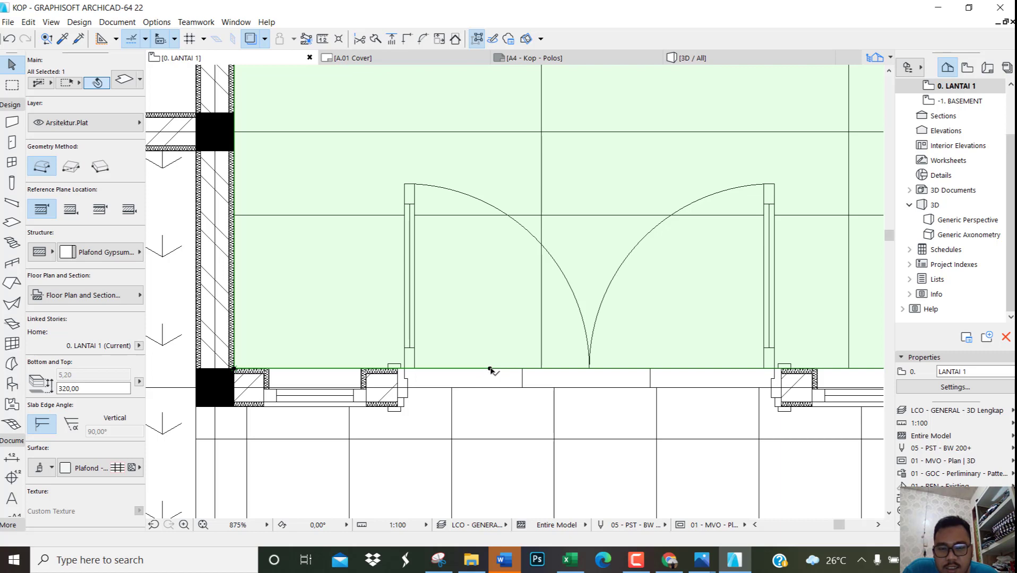
{"action": "left_click", "coordinate": [489, 369]}
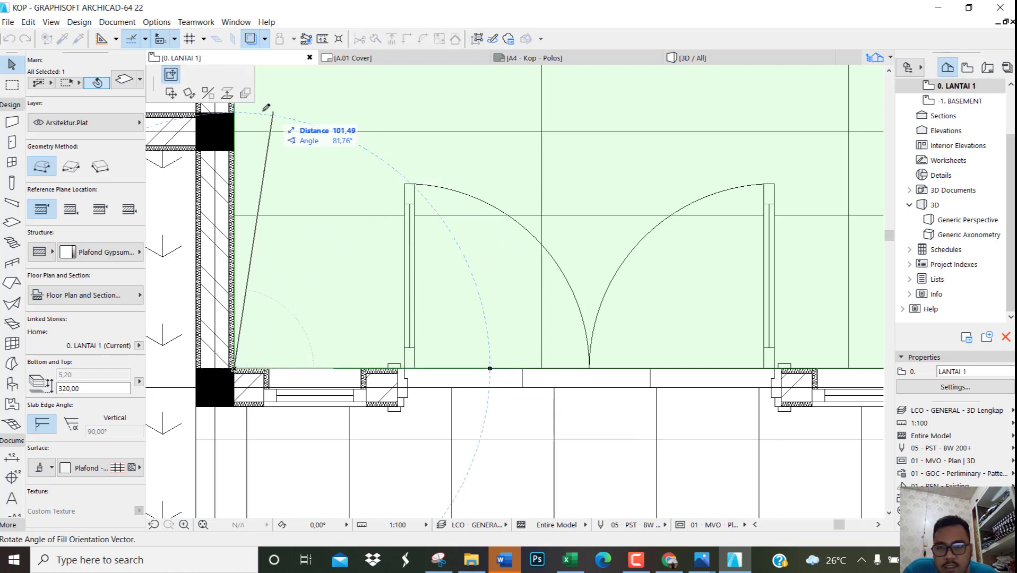
{"action": "left_click", "coordinate": [244, 107]}
{"action": "scroll", "coordinate": [420, 243], "scroll_direction": "down", "scroll_amount": 3}
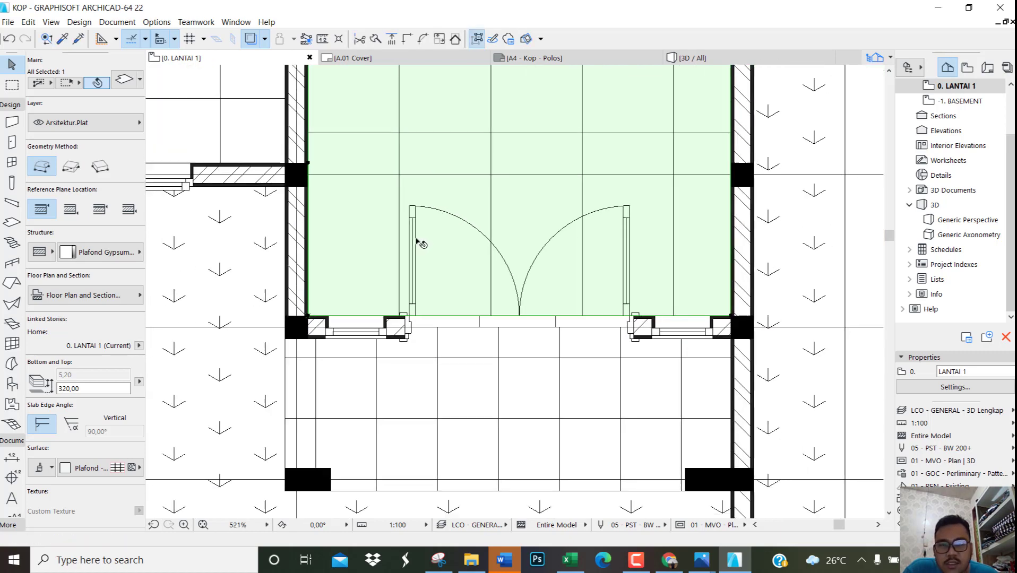
{"action": "scroll", "coordinate": [419, 243], "scroll_direction": "down", "scroll_amount": 8}
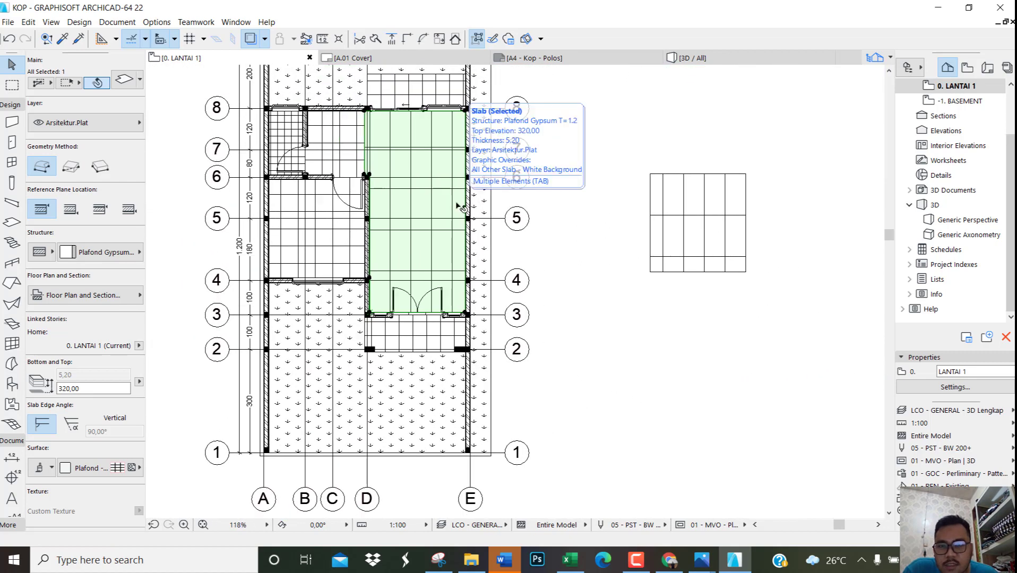
Place a copy of the ceiling slab between grid lines D and E outside the plan, beyond the separate smaller slab
{"action": "key", "text": "ctrl+d"}
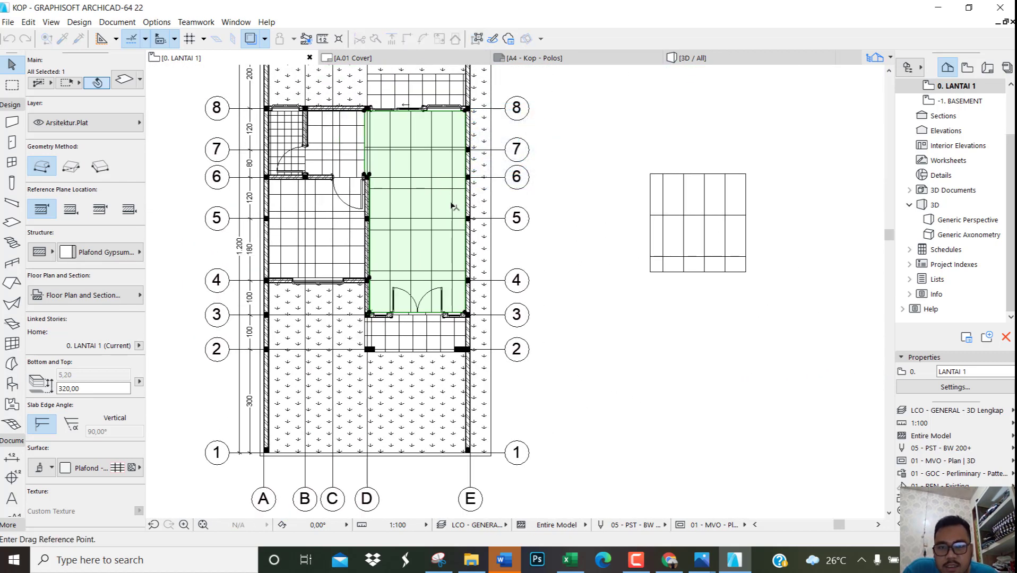
{"action": "left_click", "coordinate": [450, 203]}
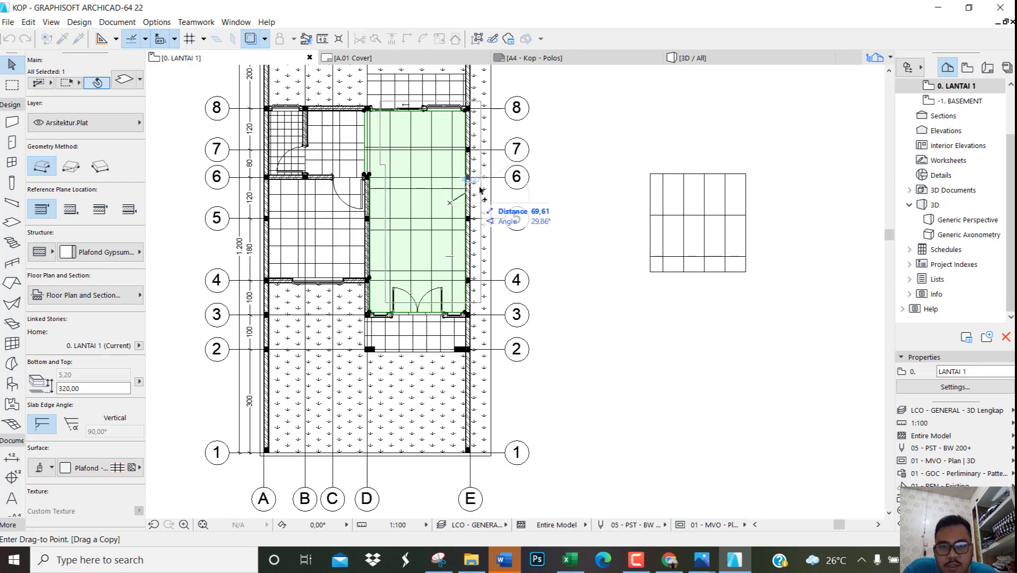
{"action": "left_click", "coordinate": [863, 200]}
{"action": "key", "text": "Escape"}
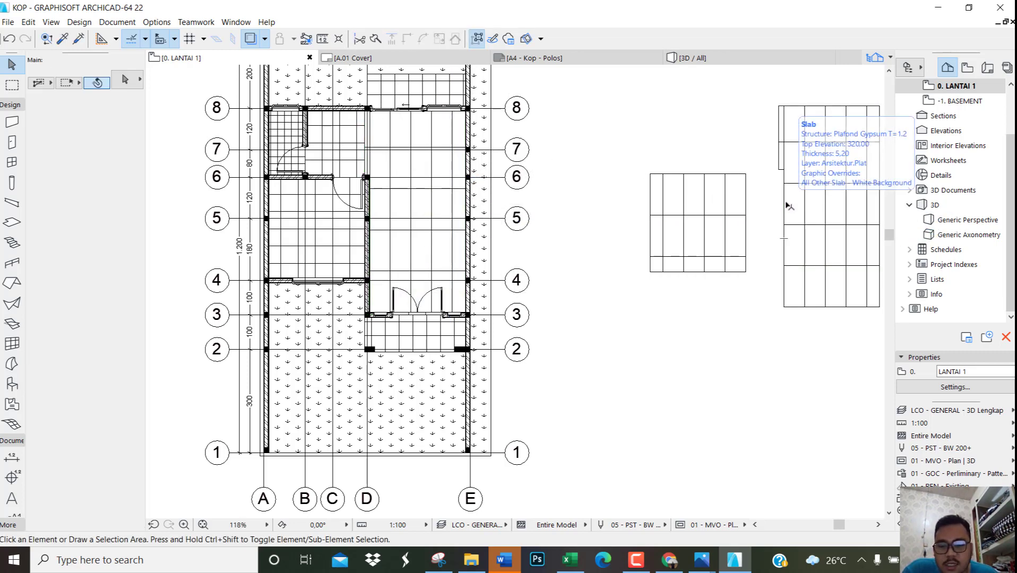
Delete the original ceiling slab between grid lines D and E from the house in the 3D view
{"action": "key", "text": "F3"}
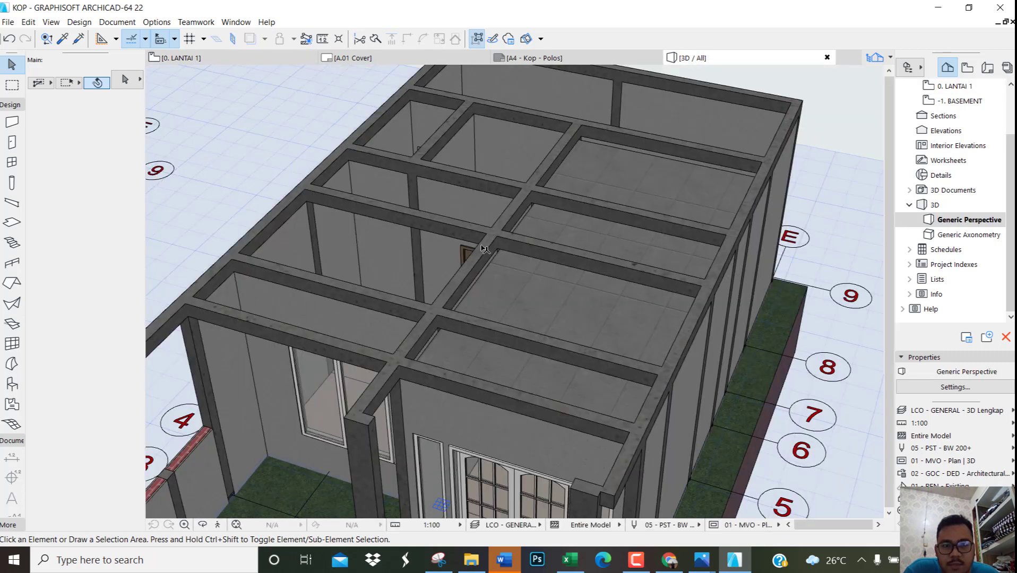
{"action": "scroll", "coordinate": [483, 239], "scroll_direction": "down", "scroll_amount": 6}
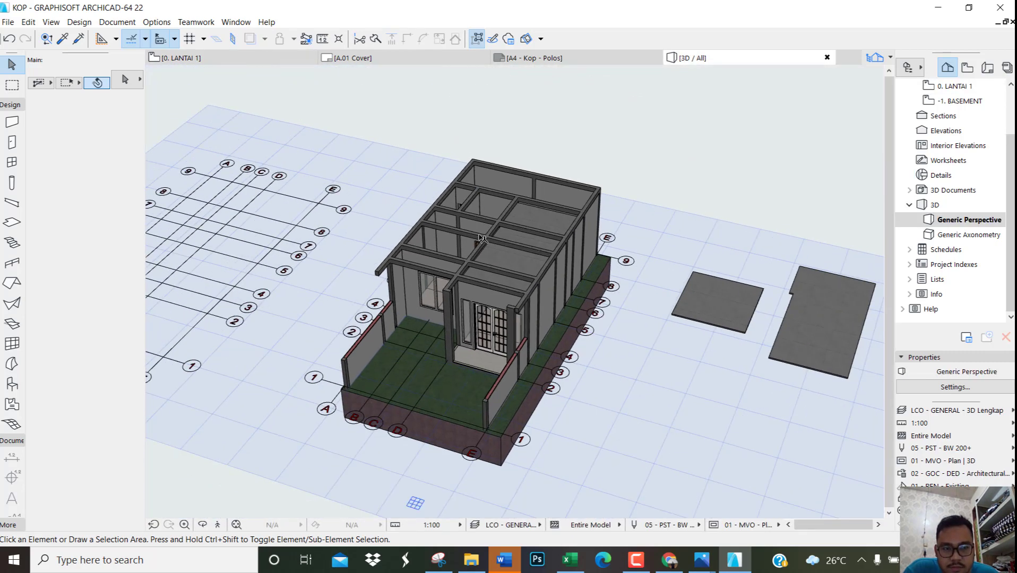
{"action": "scroll", "coordinate": [631, 273], "scroll_direction": "up", "scroll_amount": 5}
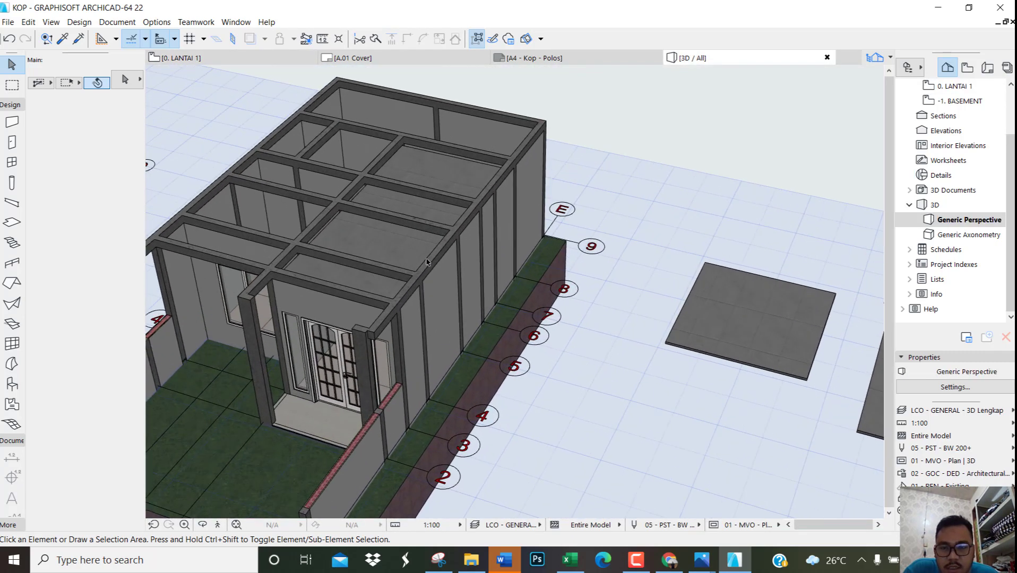
{"action": "scroll", "coordinate": [399, 233], "scroll_direction": "up", "scroll_amount": 2}
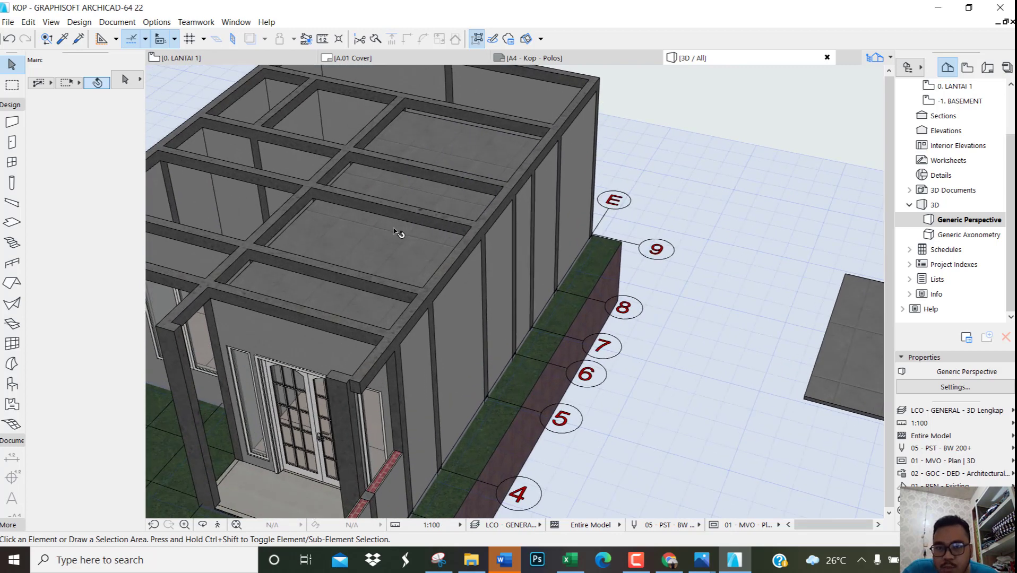
{"action": "left_click", "coordinate": [372, 240]}
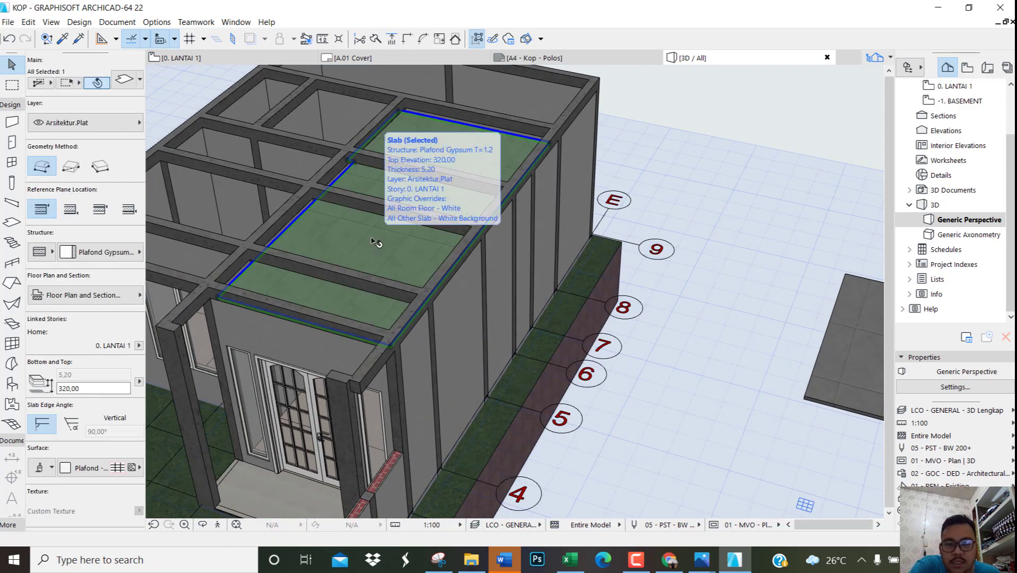
{"action": "key", "text": "Delete"}
Examine the edge thickness of the two ceiling slabs beside the house in 3D and select both slabs
{"action": "scroll", "coordinate": [497, 317], "scroll_direction": "down", "scroll_amount": 5}
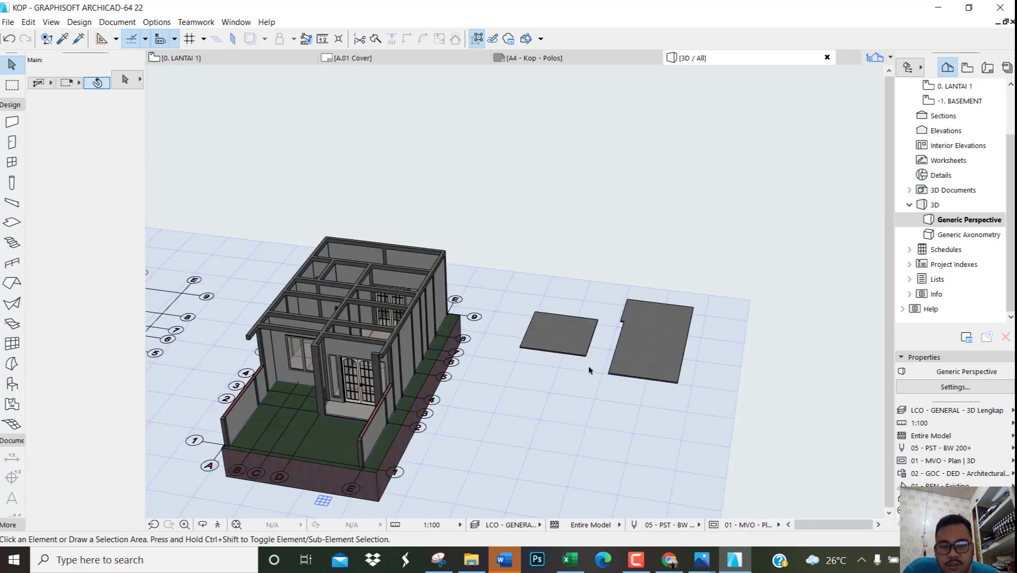
{"action": "scroll", "coordinate": [583, 347], "scroll_direction": "up", "scroll_amount": 6}
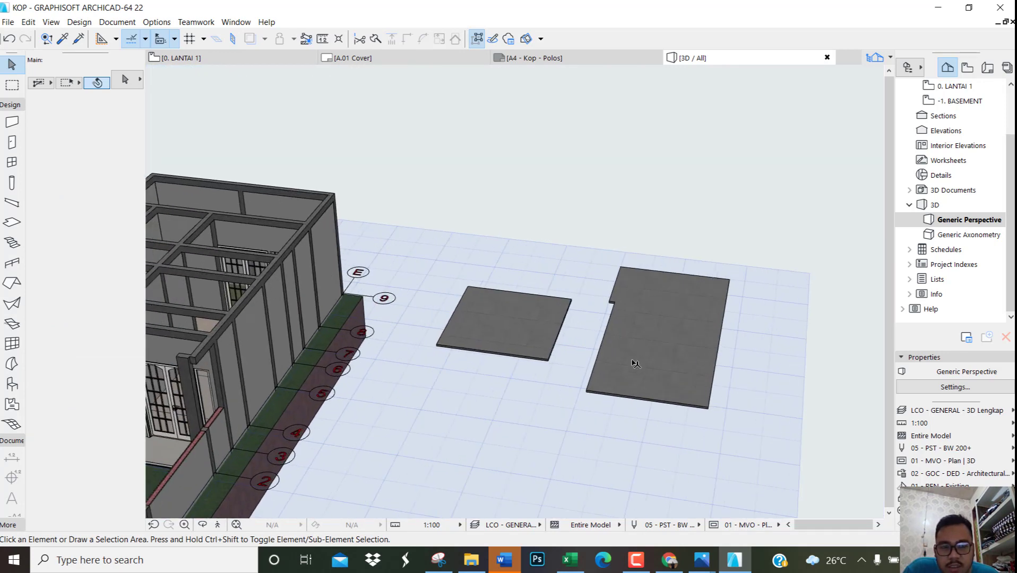
{"action": "middle_click_drag", "start_coordinate": [570, 404], "coordinate": [591, 331], "text": "shift"}
{"action": "scroll", "coordinate": [582, 301], "scroll_direction": "up", "scroll_amount": 5}
{"action": "scroll", "coordinate": [598, 253], "scroll_direction": "up", "scroll_amount": 4}
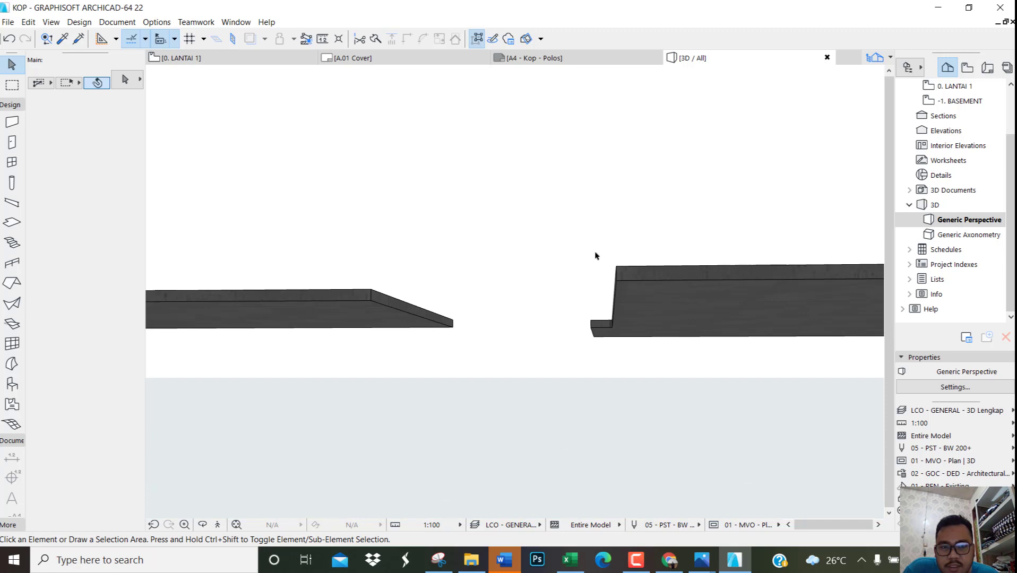
{"action": "left_click", "coordinate": [650, 292]}
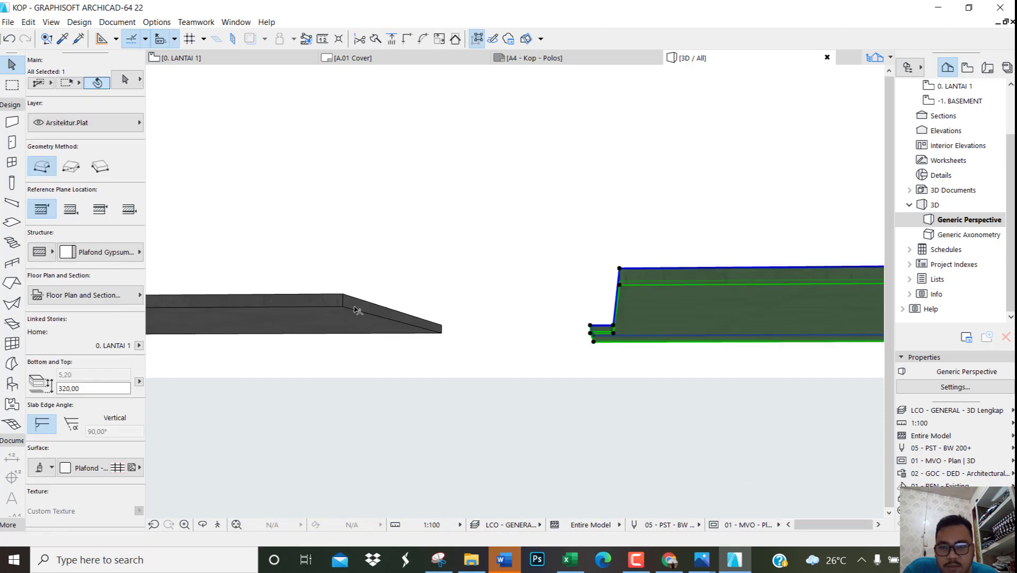
{"action": "left_click", "coordinate": [403, 323], "text": "shift"}
{"action": "middle_click_drag", "start_coordinate": [498, 277], "coordinate": [672, 297], "text": "shift"}
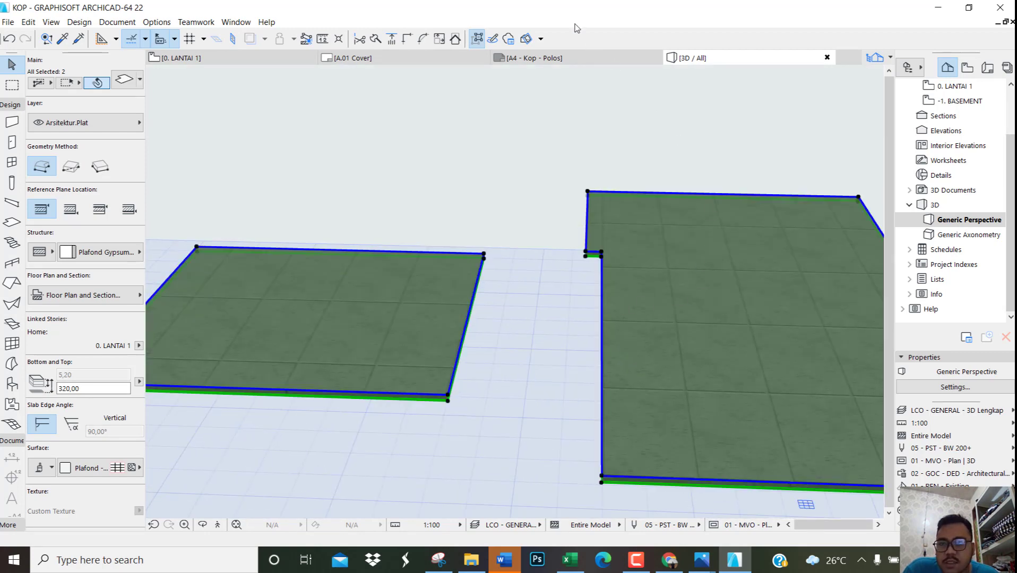
Set the Spasi Kosong skin thickness to 0 in the Plafond Gypsum T=1.2 composite and apply the change
{"action": "left_click", "coordinate": [153, 22]}
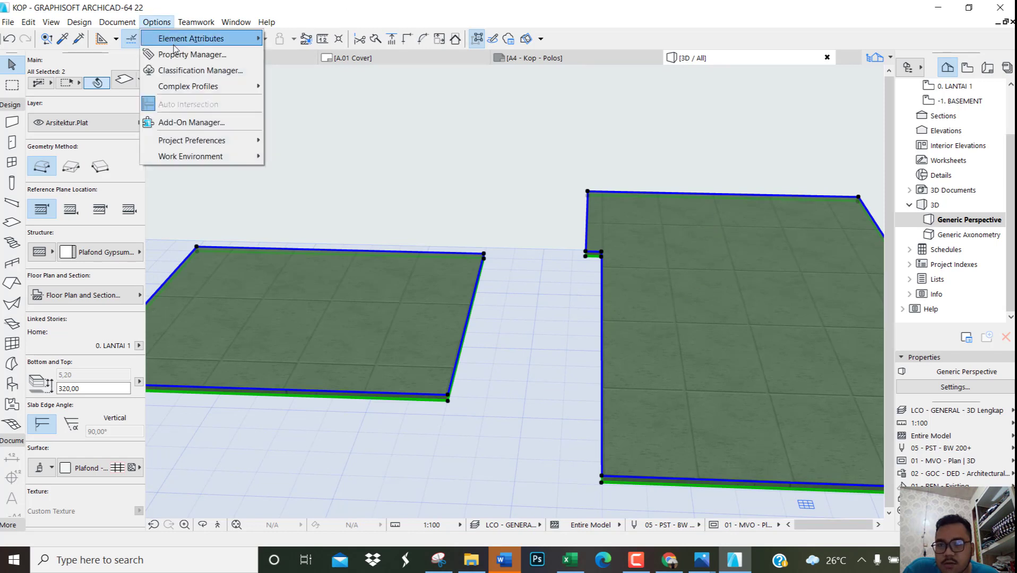
{"action": "mouse_move", "coordinate": [225, 40]}
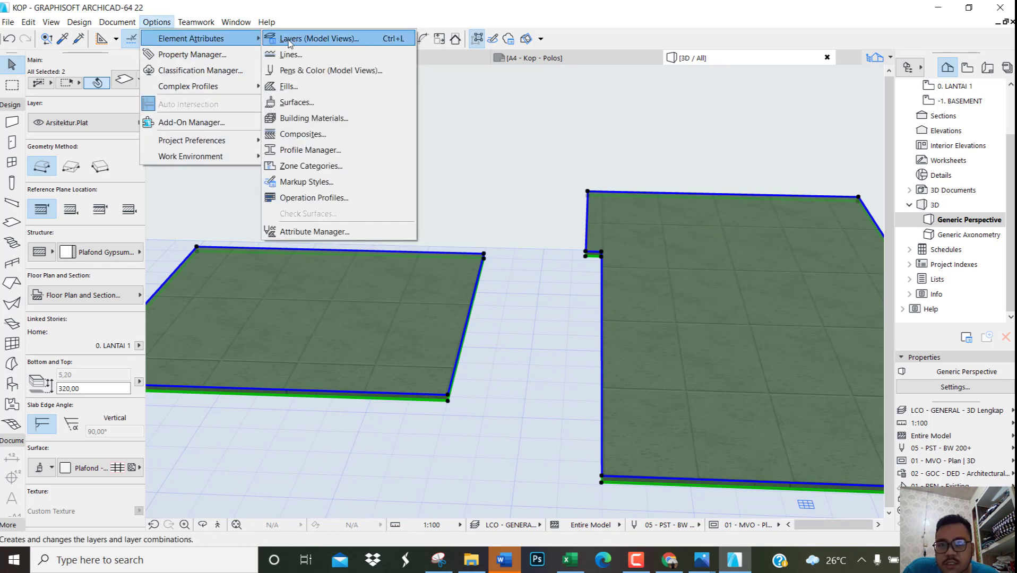
{"action": "left_click", "coordinate": [342, 137]}
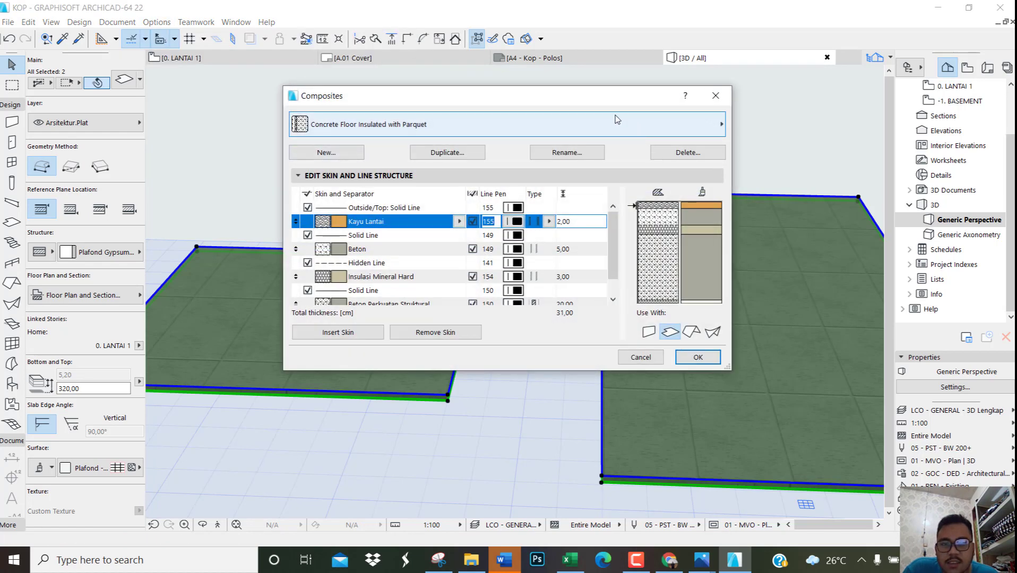
{"action": "left_click", "coordinate": [453, 128]}
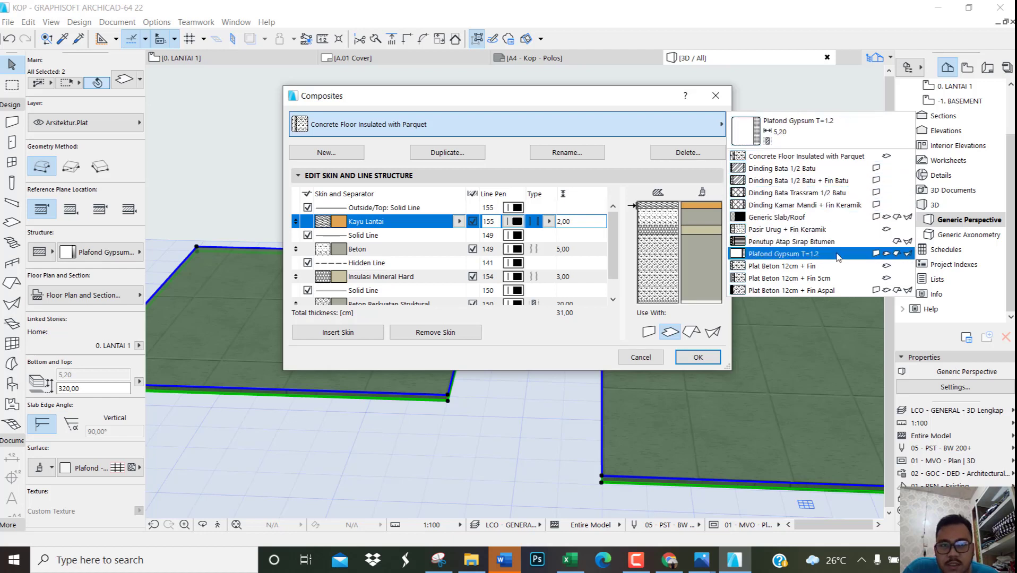
{"action": "left_click", "coordinate": [786, 254]}
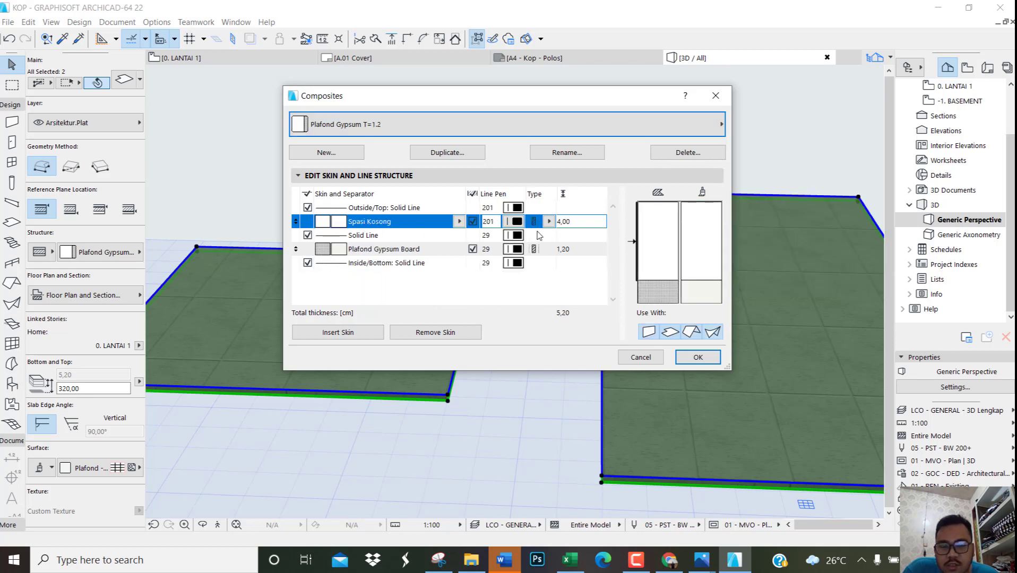
{"action": "left_click_drag", "start_coordinate": [573, 222], "coordinate": [549, 227]}
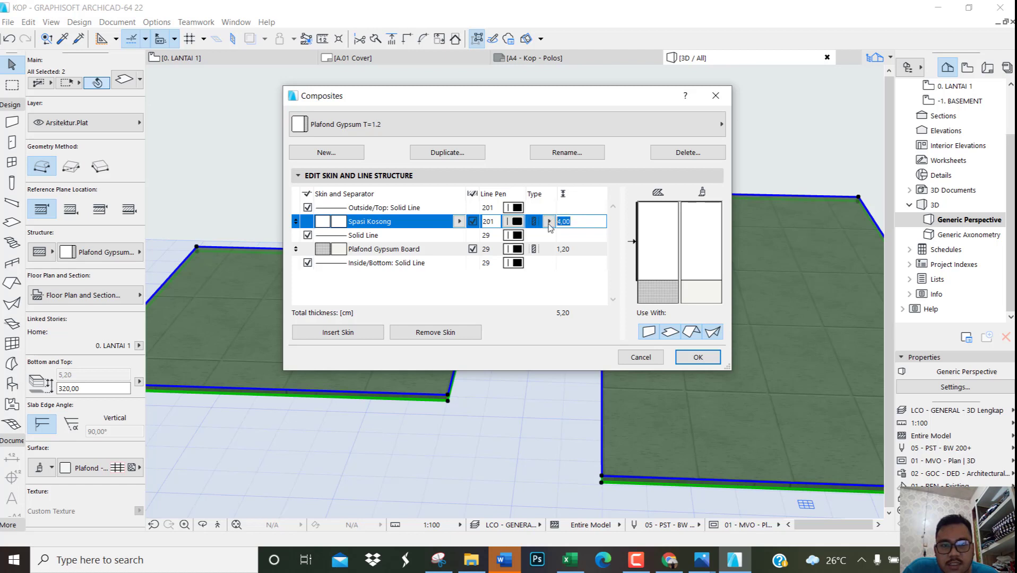
{"action": "type", "text": "0"}
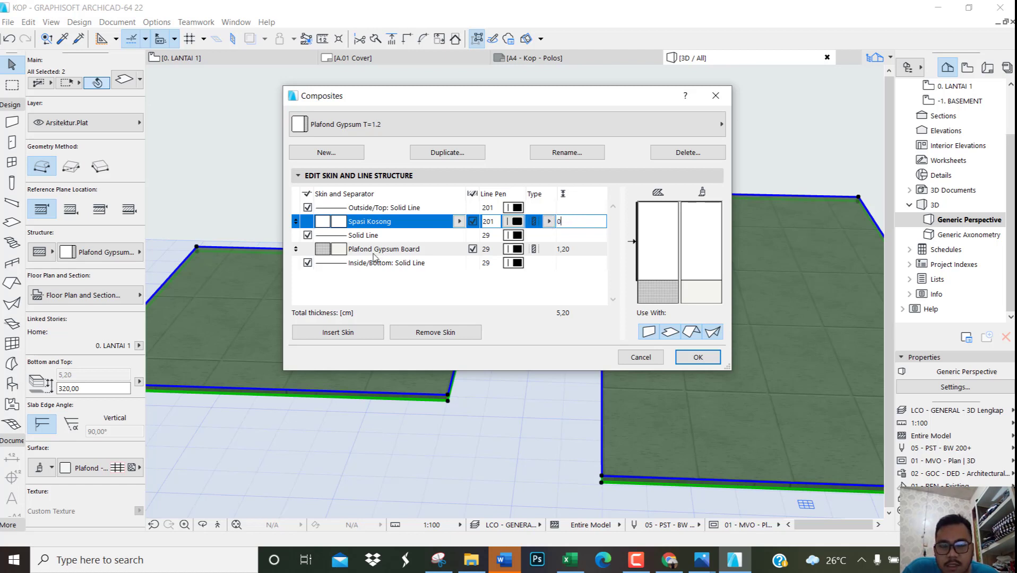
{"action": "key", "text": "Return"}
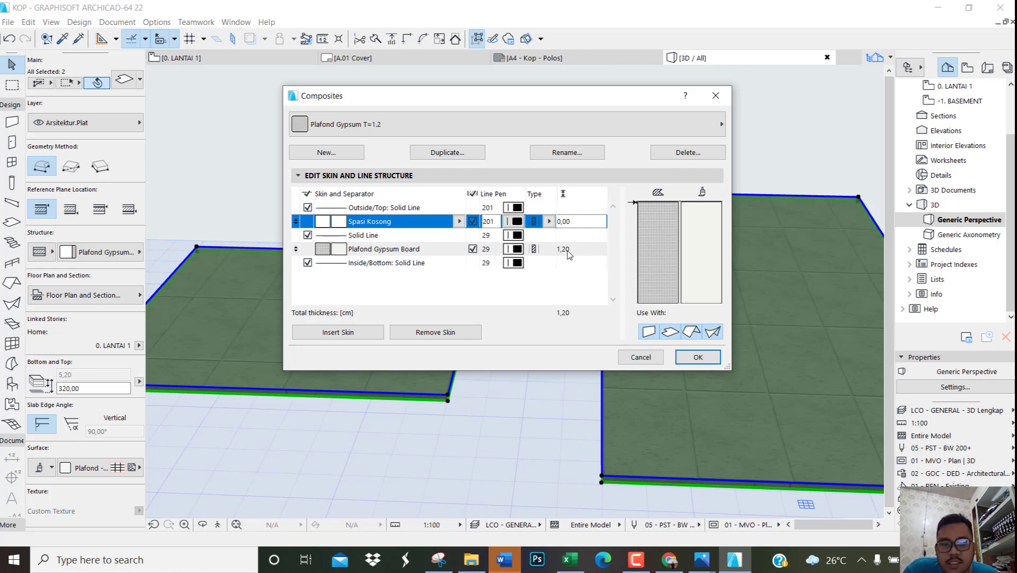
{"action": "left_click", "coordinate": [697, 357]}
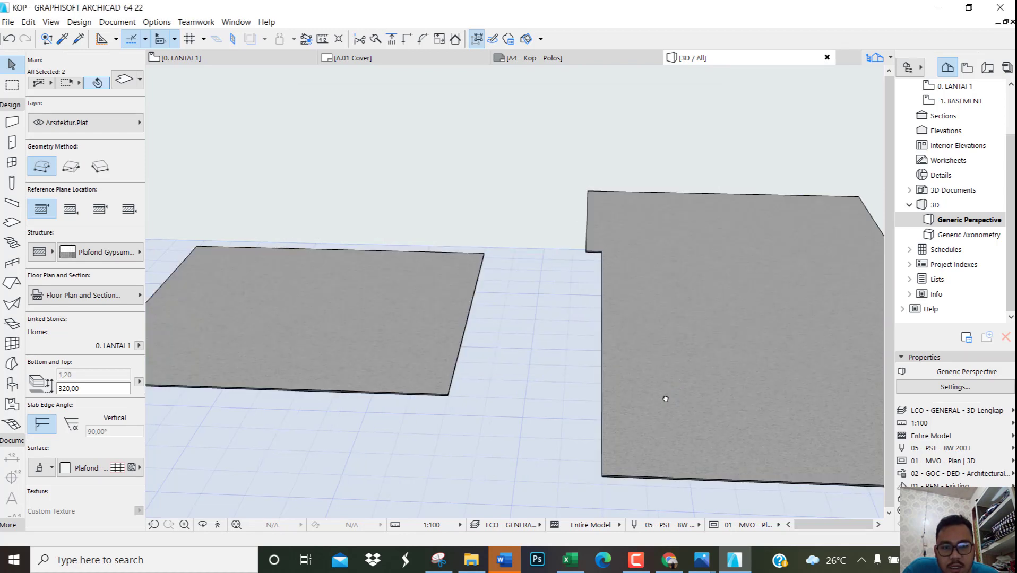
Check the edges of the two ceiling slabs in 3D from low and high angles
{"action": "middle_click_drag", "start_coordinate": [666, 388], "coordinate": [658, 306], "text": "shift"}
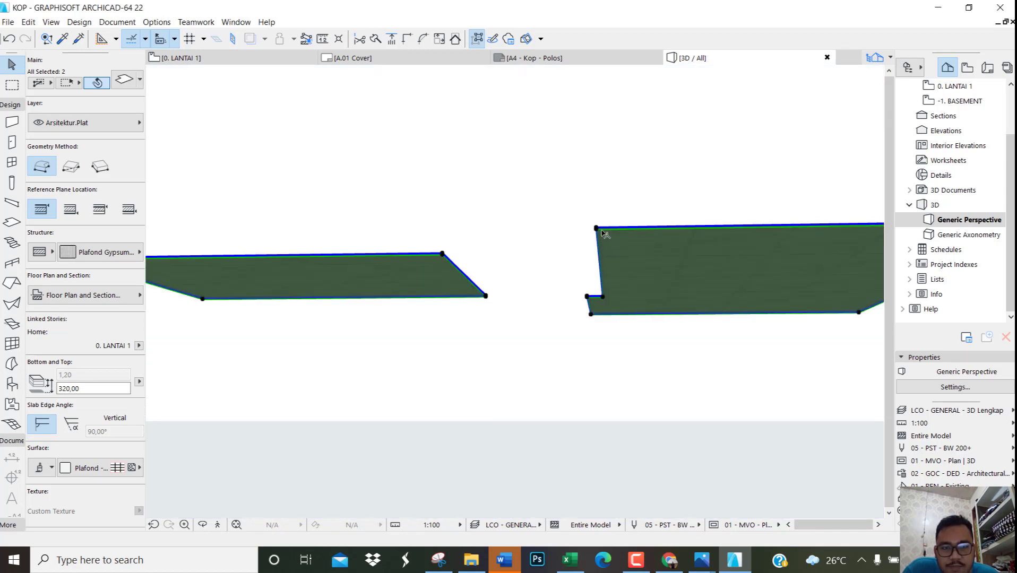
{"action": "middle_click_drag", "start_coordinate": [602, 231], "coordinate": [611, 326], "text": "shift"}
{"action": "scroll", "coordinate": [582, 258], "scroll_direction": "down", "scroll_amount": 5}
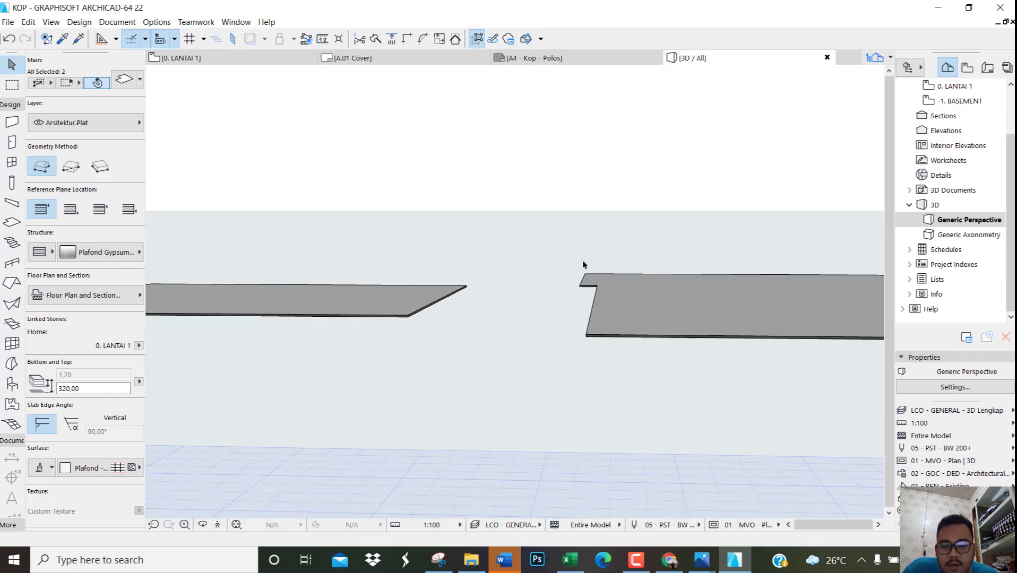
{"action": "middle_click_drag", "start_coordinate": [582, 259], "coordinate": [535, 319], "text": "shift"}
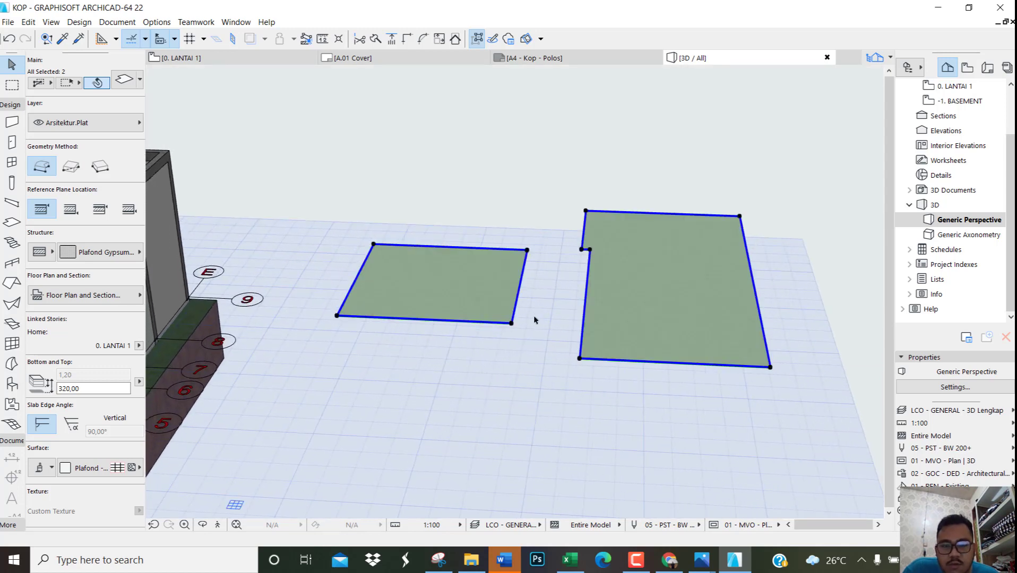
Compare the pattern lines of the two ceiling slabs between the LANTAI 1 floor plan and the 3D view
{"action": "key", "text": "F2"}
{"action": "scroll", "coordinate": [472, 243], "scroll_direction": "down", "scroll_amount": 3}
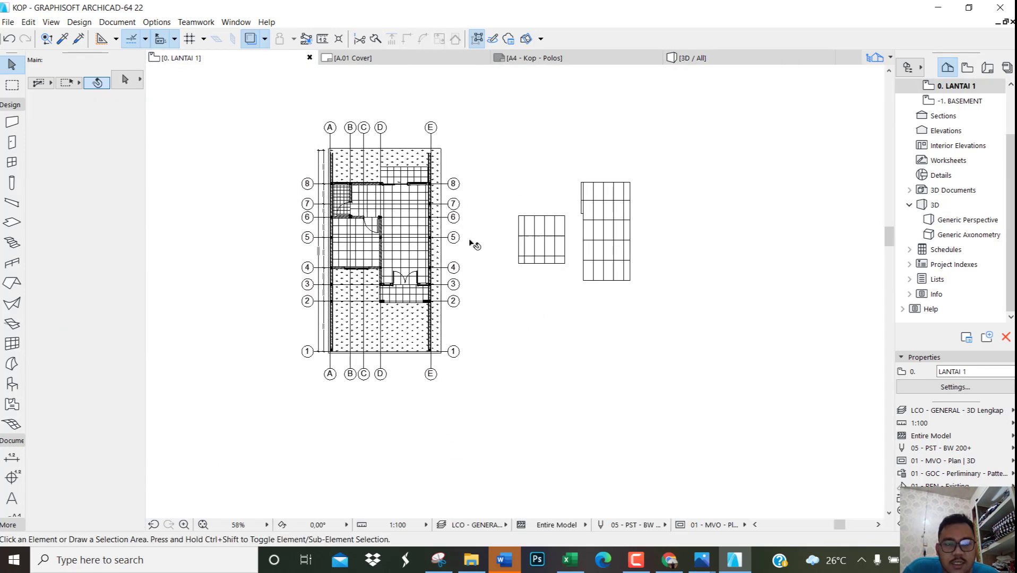
{"action": "scroll", "coordinate": [581, 211], "scroll_direction": "up", "scroll_amount": 4}
{"action": "key", "text": "F3"}
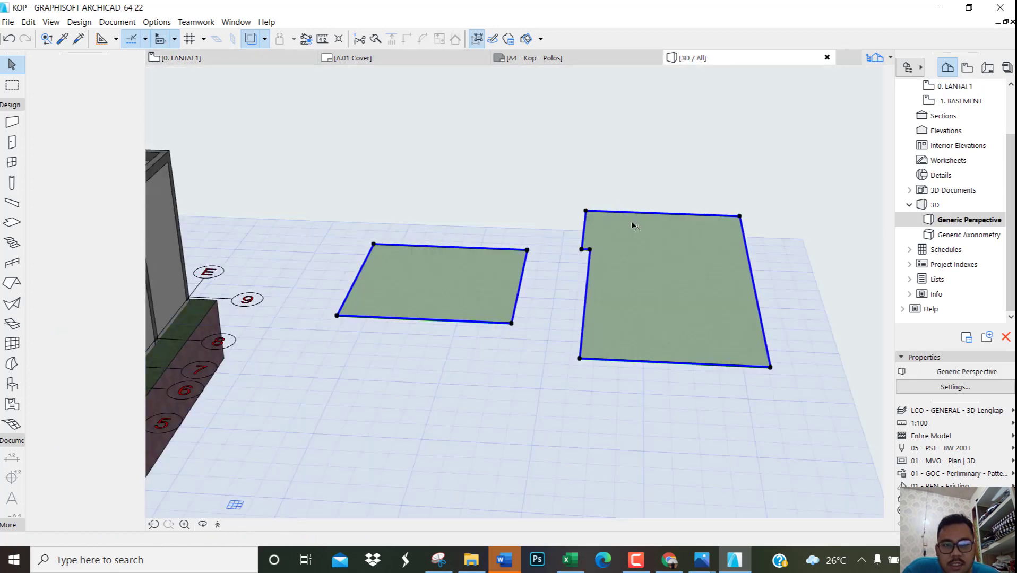
{"action": "scroll", "coordinate": [619, 294], "scroll_direction": "up", "scroll_amount": 3}
{"action": "scroll", "coordinate": [617, 289], "scroll_direction": "up", "scroll_amount": 2}
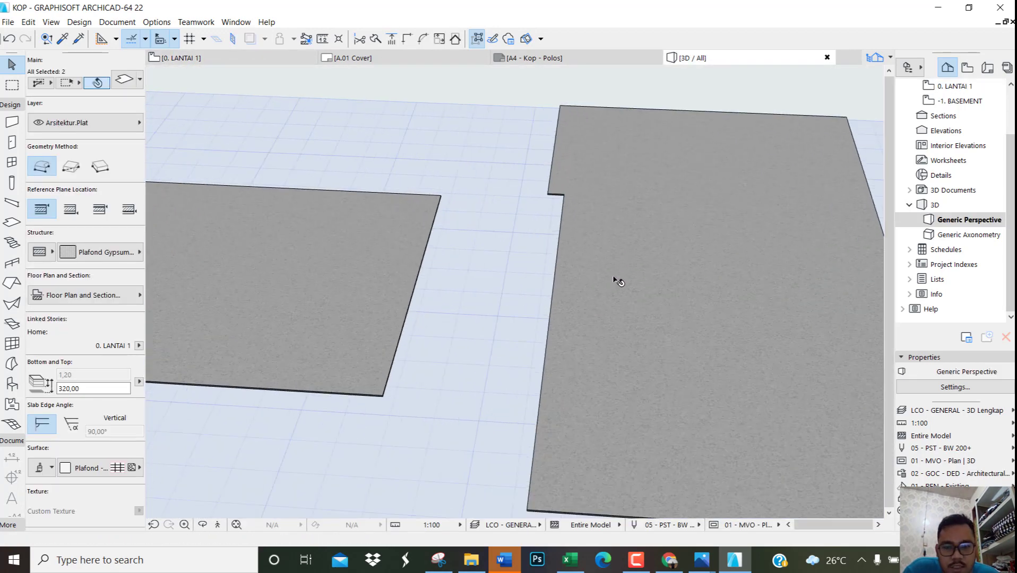
{"action": "key", "text": "F2"}
{"action": "scroll", "coordinate": [556, 210], "scroll_direction": "down", "scroll_amount": 2}
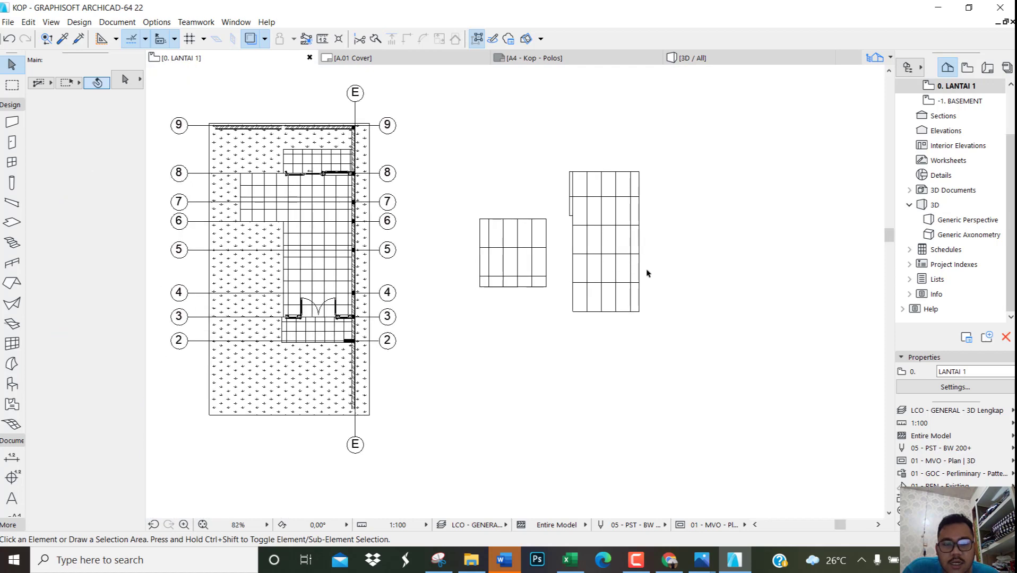
{"action": "scroll", "coordinate": [601, 290], "scroll_direction": "up", "scroll_amount": 4}
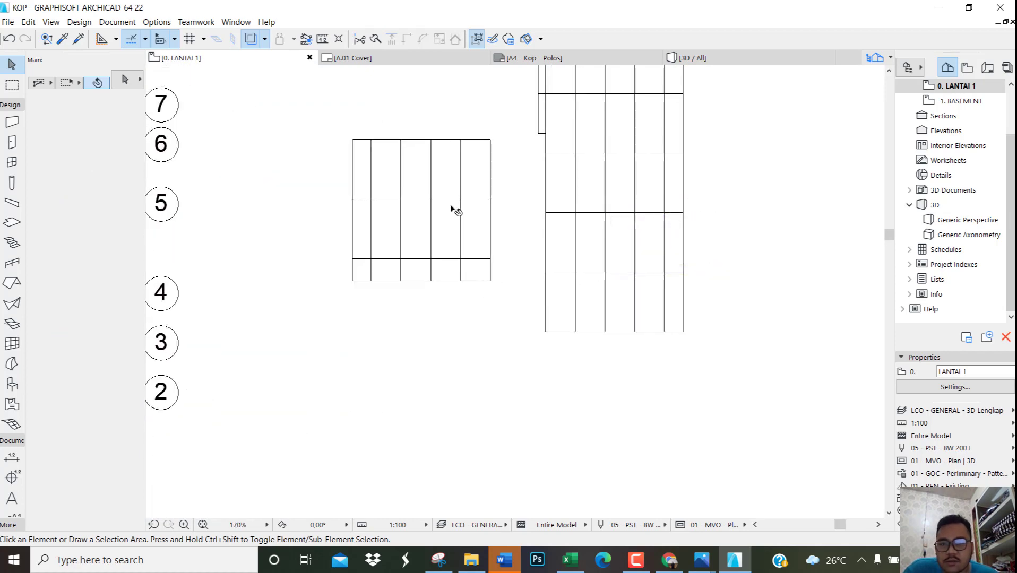
{"action": "middle_click_drag", "start_coordinate": [427, 165], "coordinate": [442, 210]}
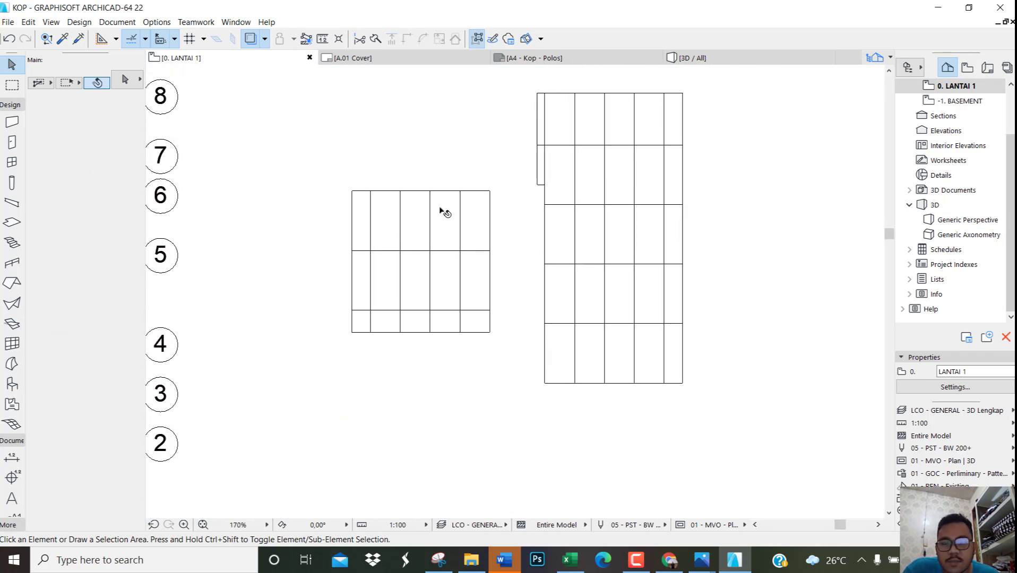
{"action": "scroll", "coordinate": [448, 197], "scroll_direction": "up", "scroll_amount": 3}
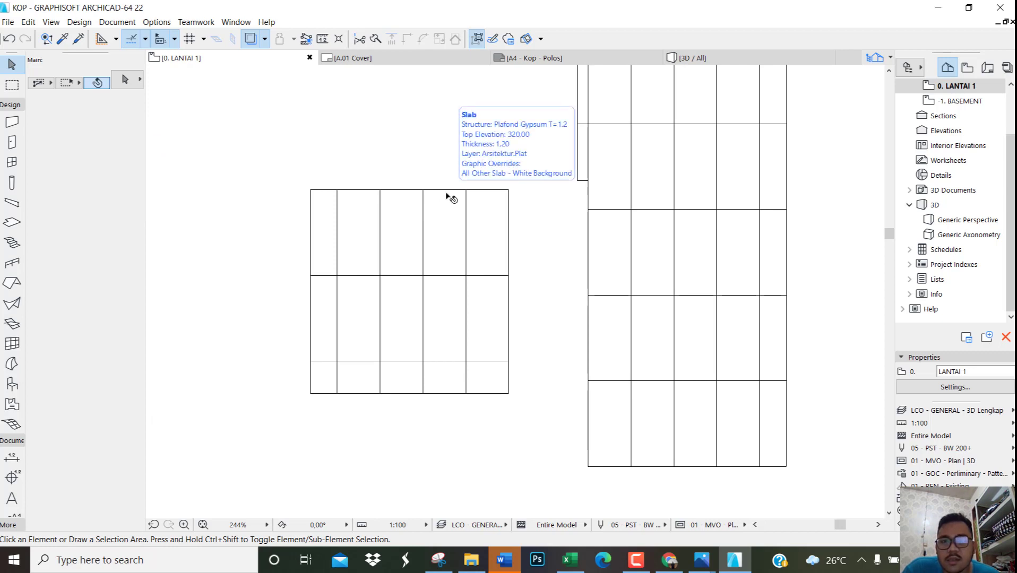
{"action": "left_click", "coordinate": [450, 198]}
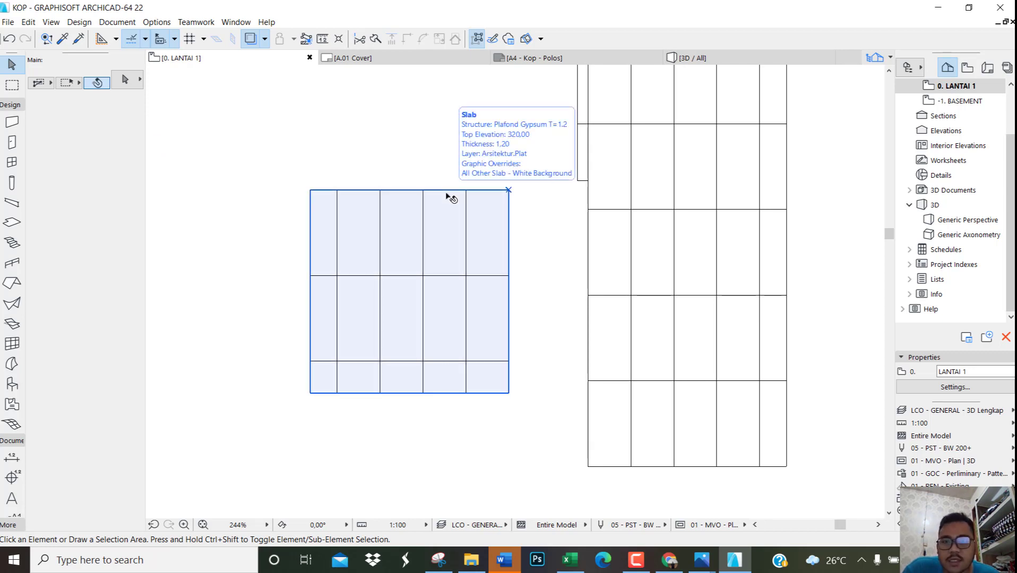
{"action": "key", "text": "Escape"}
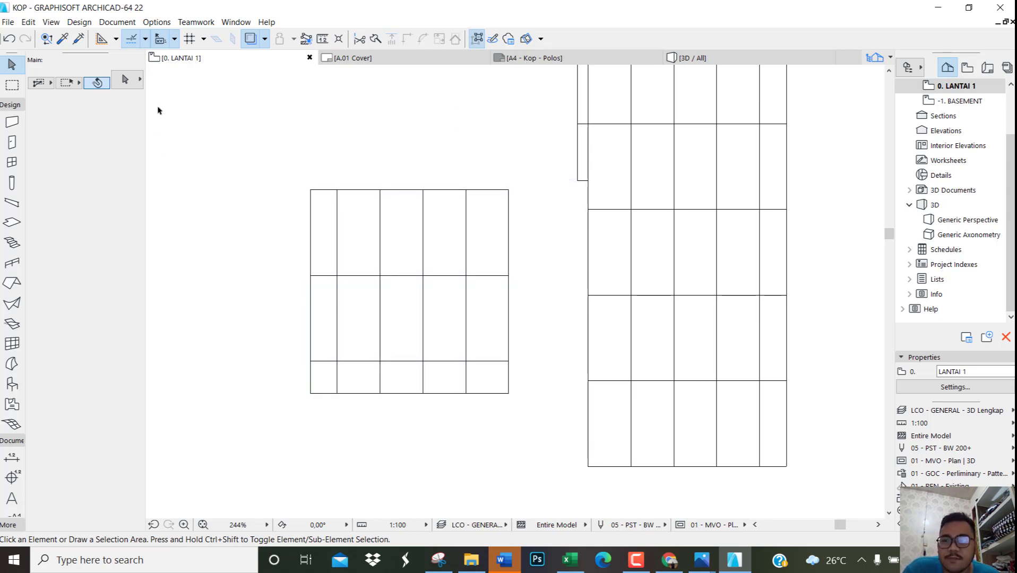
Draw a line along the full upper edge of the smaller ceiling slab in the floor plan
{"action": "left_click", "coordinate": [13, 105]}
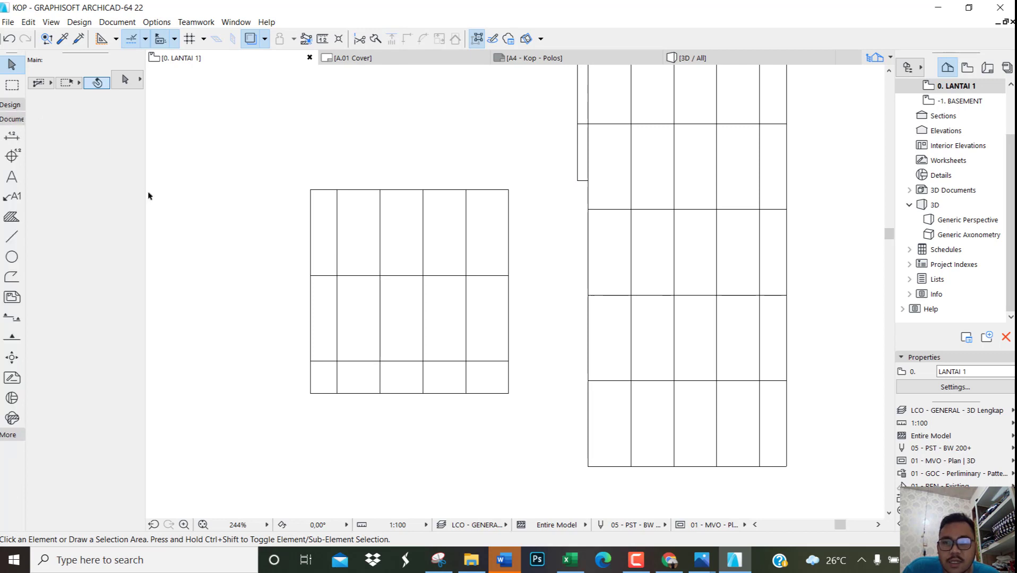
{"action": "left_click", "coordinate": [13, 237]}
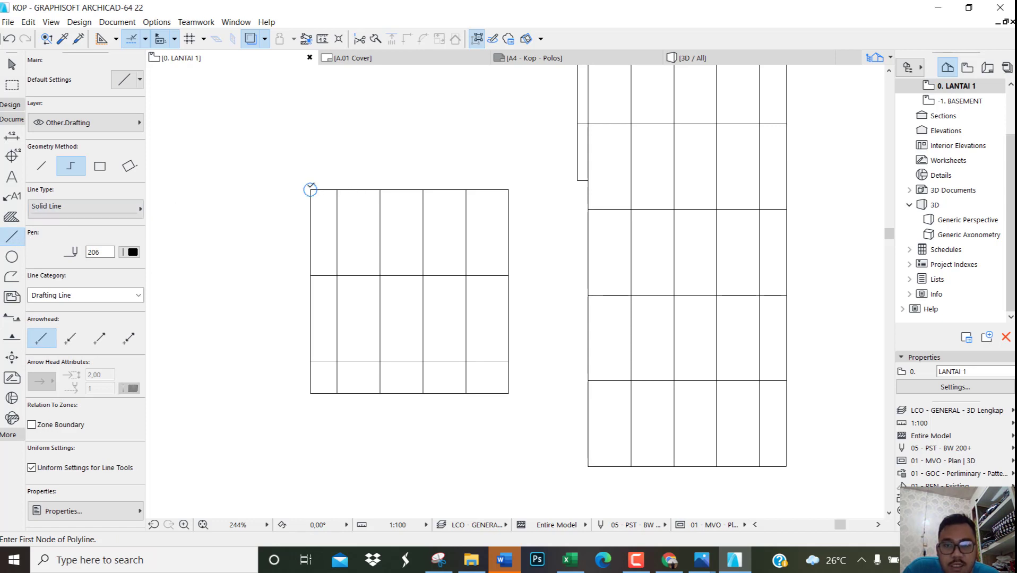
{"action": "left_click", "coordinate": [310, 189]}
{"action": "scroll", "coordinate": [312, 186], "scroll_direction": "up", "scroll_amount": 3}
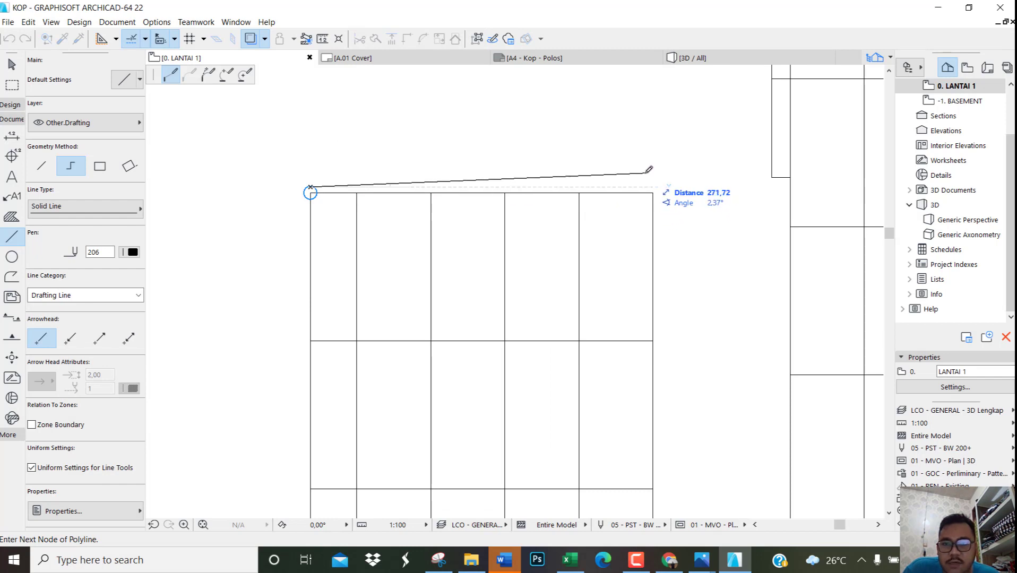
{"action": "key", "text": "Escape"}
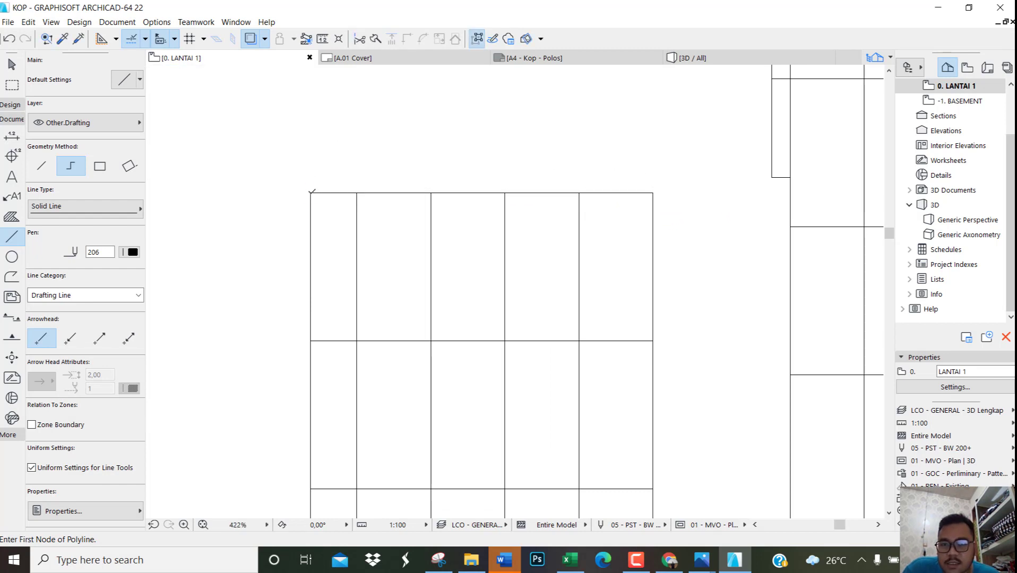
{"action": "left_click", "coordinate": [311, 192]}
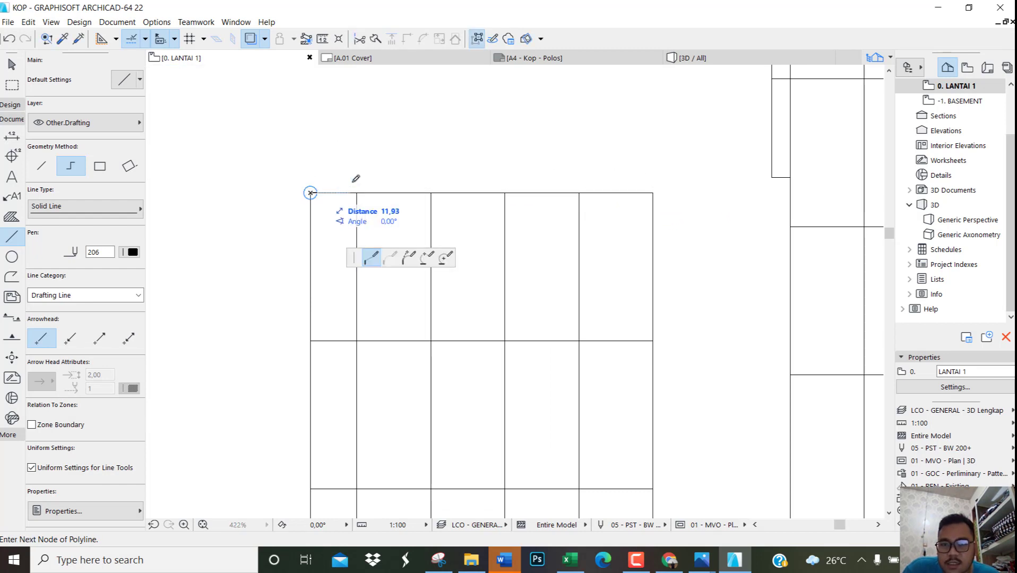
{"action": "left_click", "coordinate": [653, 193]}
{"action": "left_click", "coordinate": [652, 192]}
{"action": "key", "text": "Escape"}
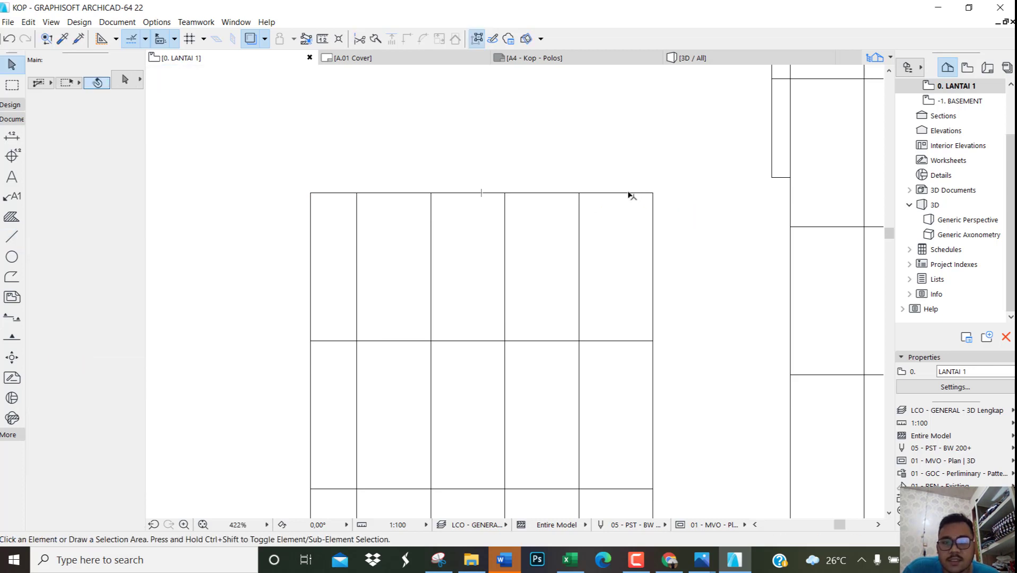
Create a truss from the line on the slab's upper edge with TrussMaker, using the Hollow section construction
{"action": "left_click", "coordinate": [631, 194]}
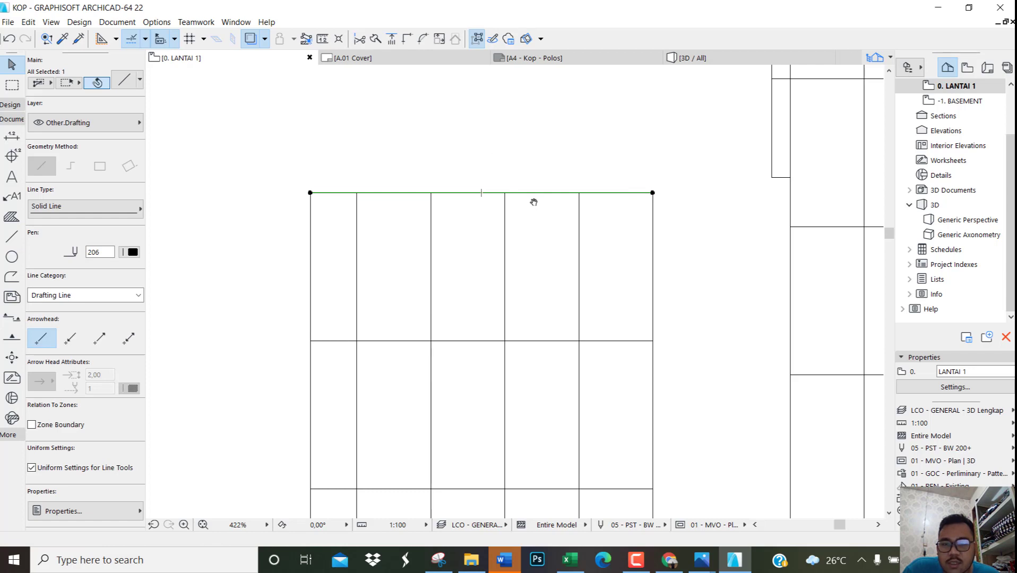
{"action": "middle_click_drag", "start_coordinate": [534, 202], "coordinate": [454, 215]}
{"action": "scroll", "coordinate": [400, 131], "scroll_direction": "down", "scroll_amount": 2}
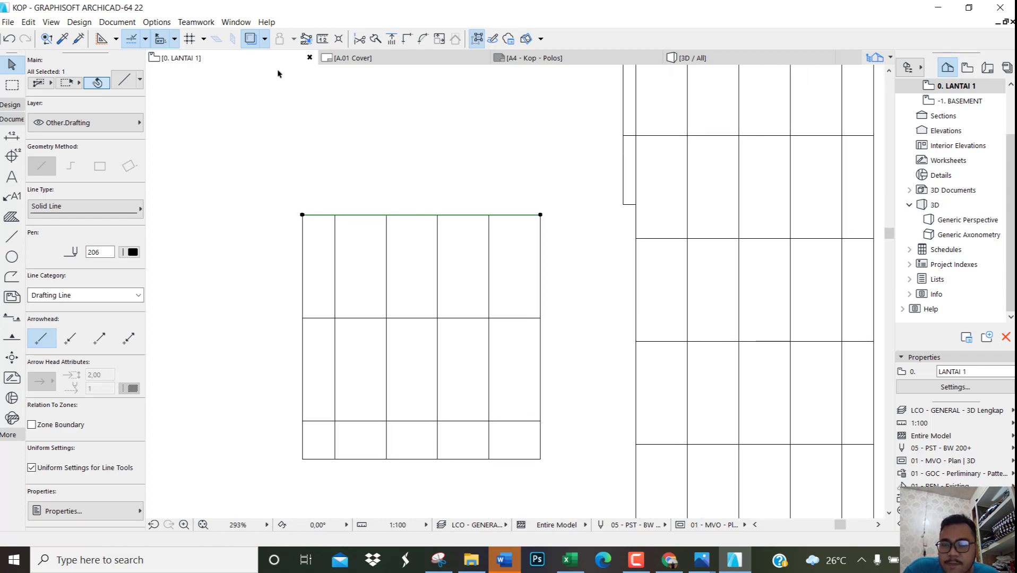
{"action": "left_click", "coordinate": [81, 22]}
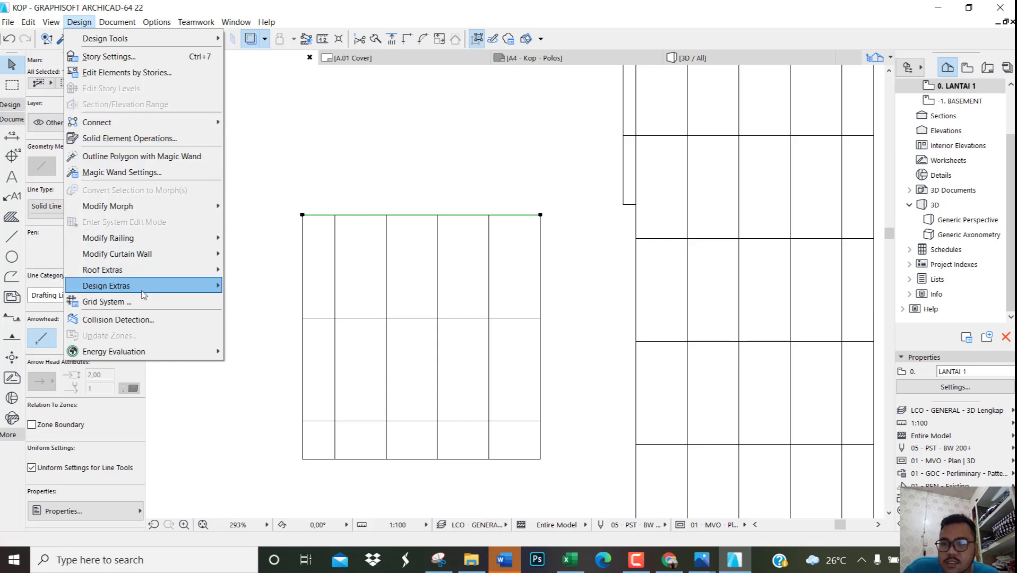
{"action": "mouse_move", "coordinate": [154, 292]}
{"action": "mouse_move", "coordinate": [255, 286]}
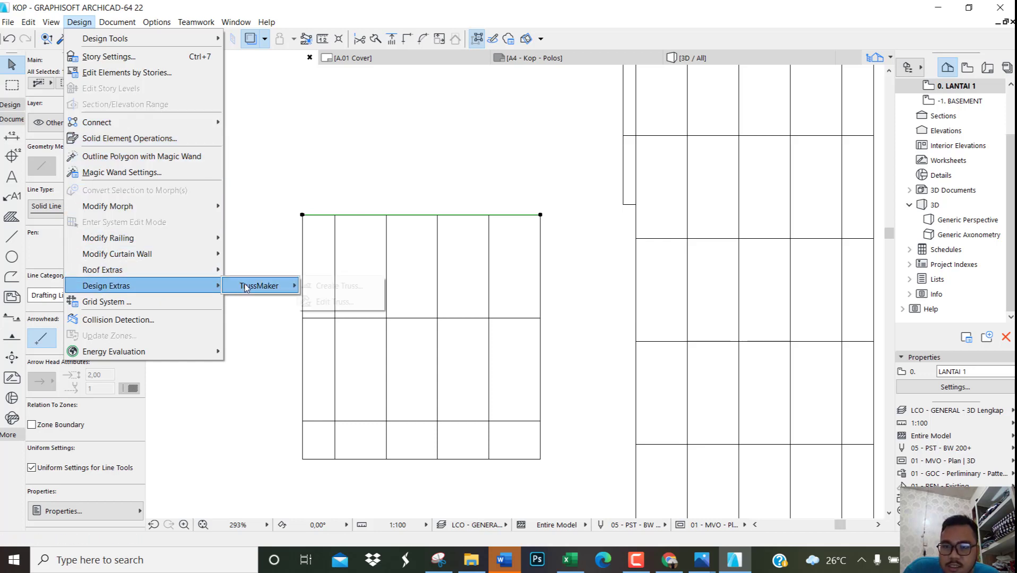
{"action": "left_click", "coordinate": [351, 286]}
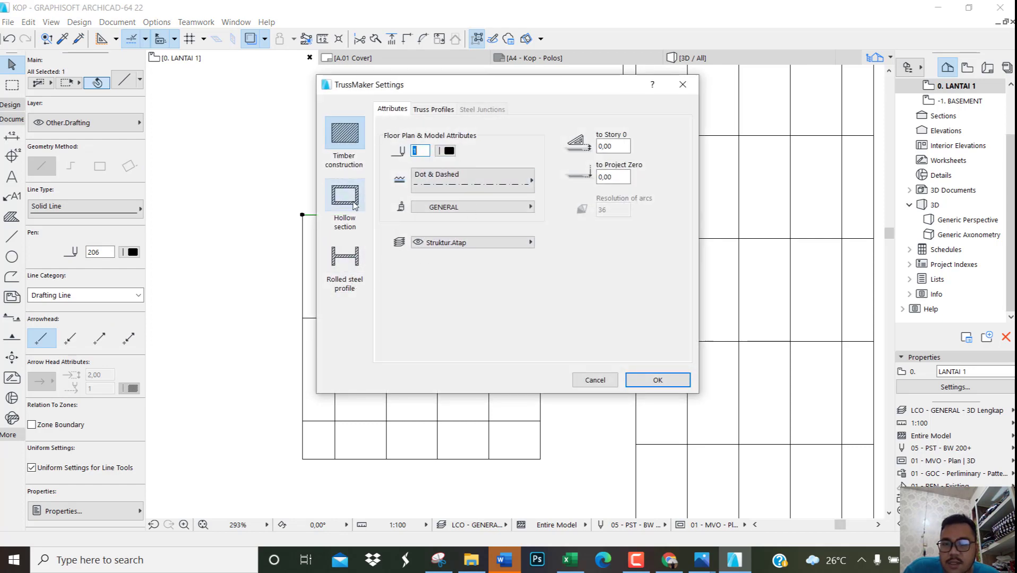
{"action": "left_click", "coordinate": [350, 207]}
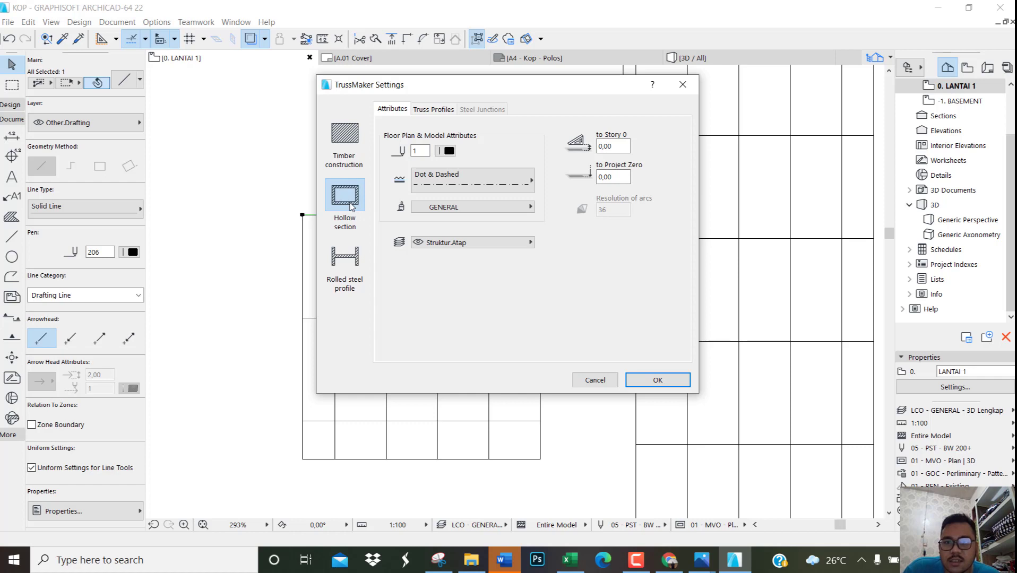
Set the hollow truss profile to width 4, height 4 and thickness 0,35
{"action": "left_click", "coordinate": [433, 109]}
{"action": "left_click", "coordinate": [507, 147]}
{"action": "left_click_drag", "start_coordinate": [522, 147], "coordinate": [488, 154]}
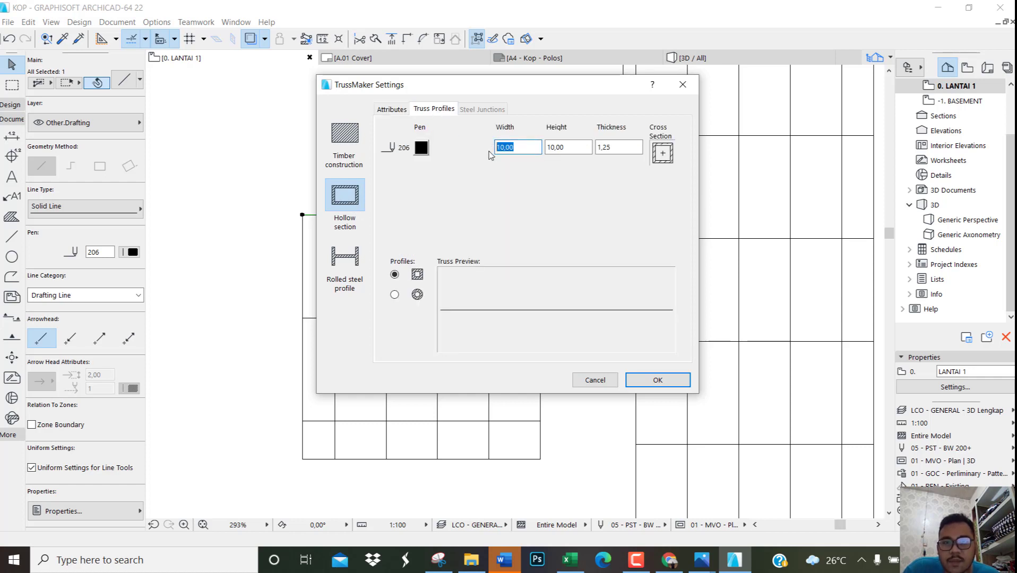
{"action": "type", "text": "4"}
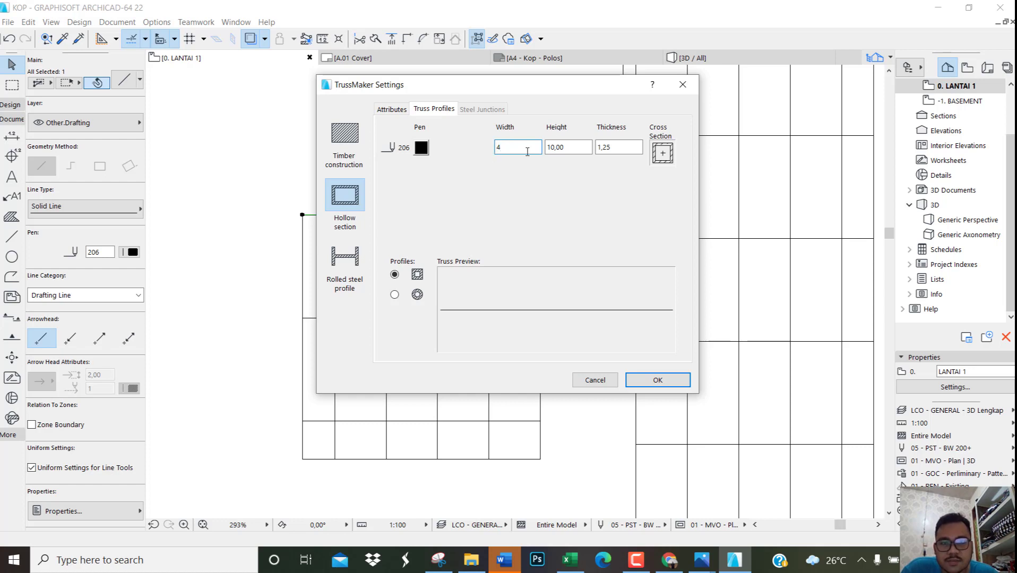
{"action": "key", "text": "Tab"}
{"action": "type", "text": "4"}
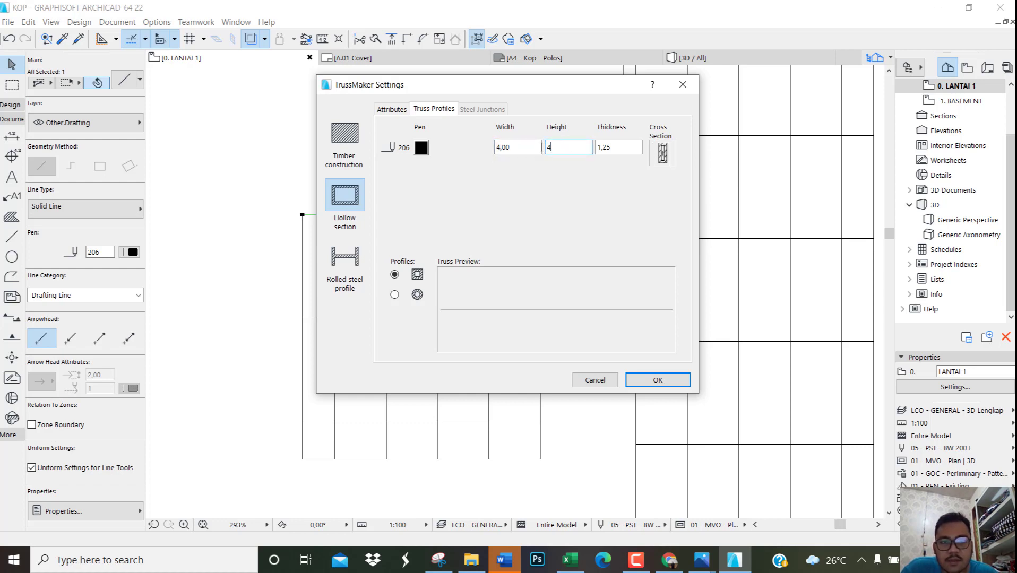
{"action": "left_click", "coordinate": [629, 141]}
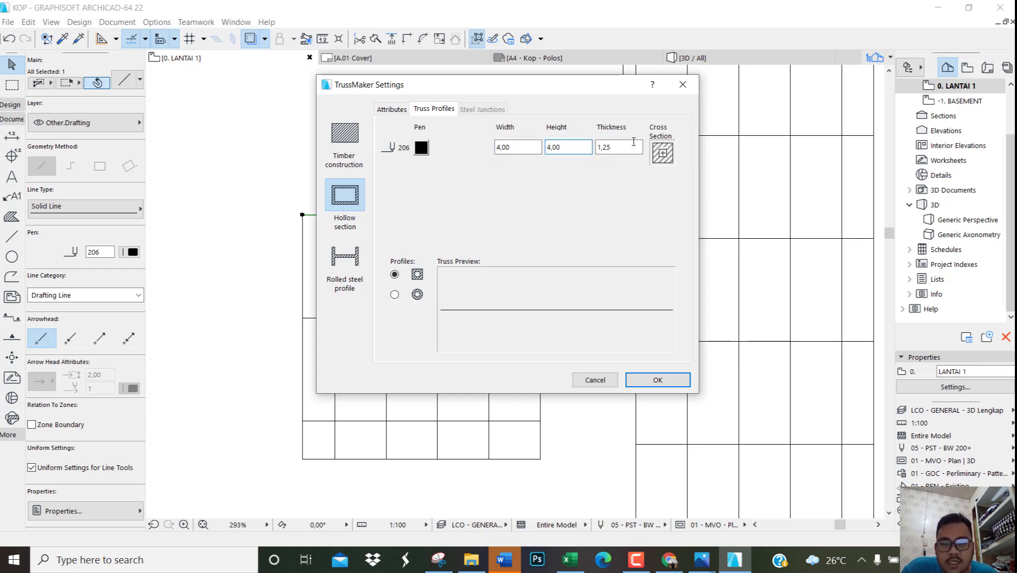
{"action": "left_click_drag", "start_coordinate": [633, 147], "coordinate": [597, 149]}
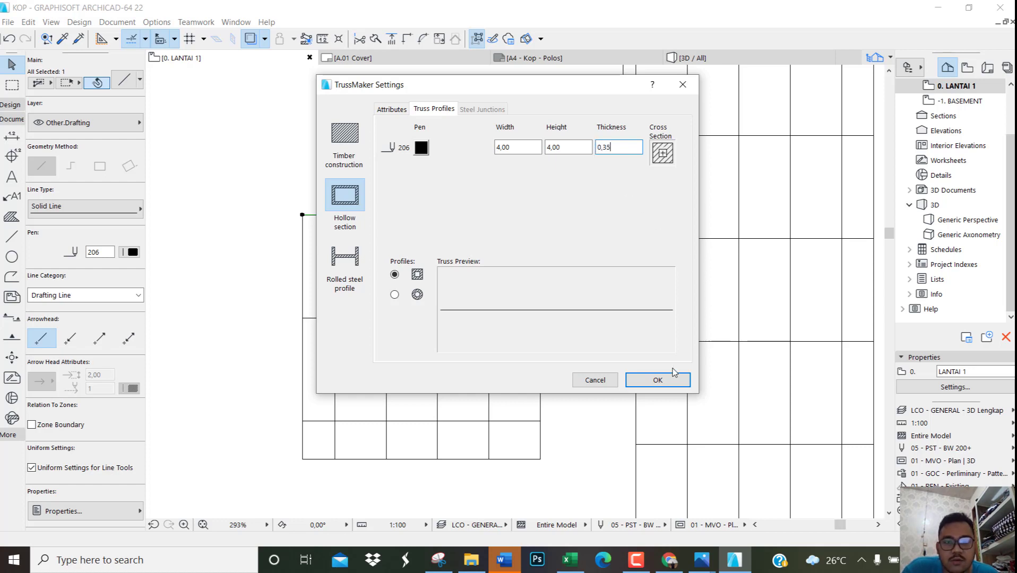
Accept the truss settings and save the truss in the Embedded Library as RANGKA PLAFOND HOLO
{"action": "left_click", "coordinate": [658, 380]}
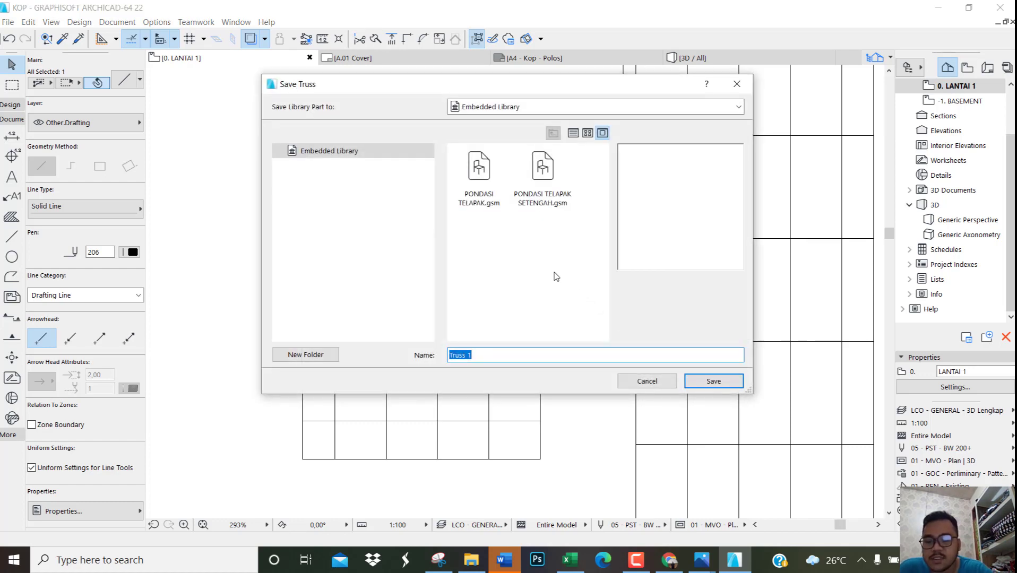
{"action": "type", "text": "RANGKA PLAFOND HOLO"}
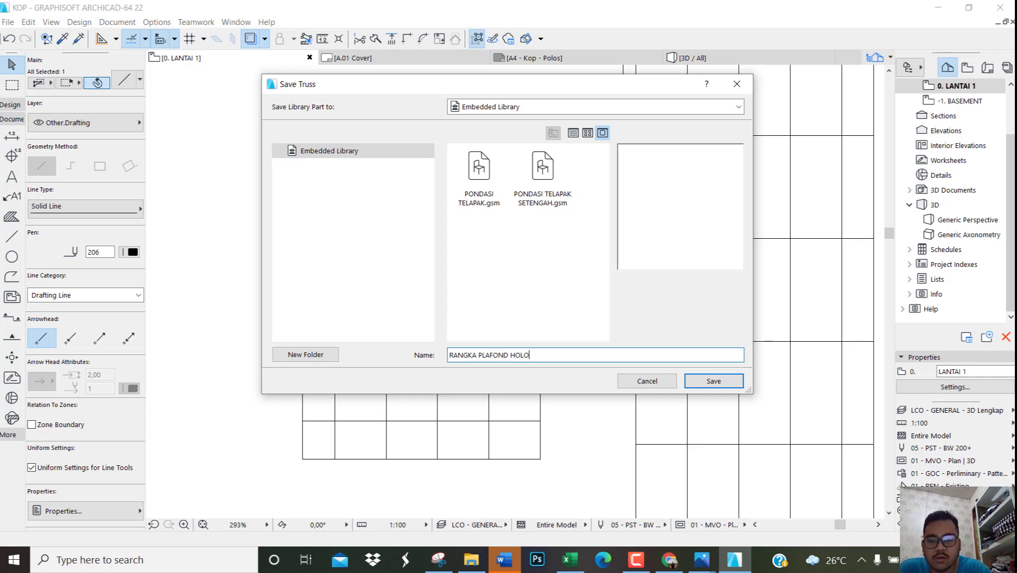
{"action": "left_click", "coordinate": [712, 382]}
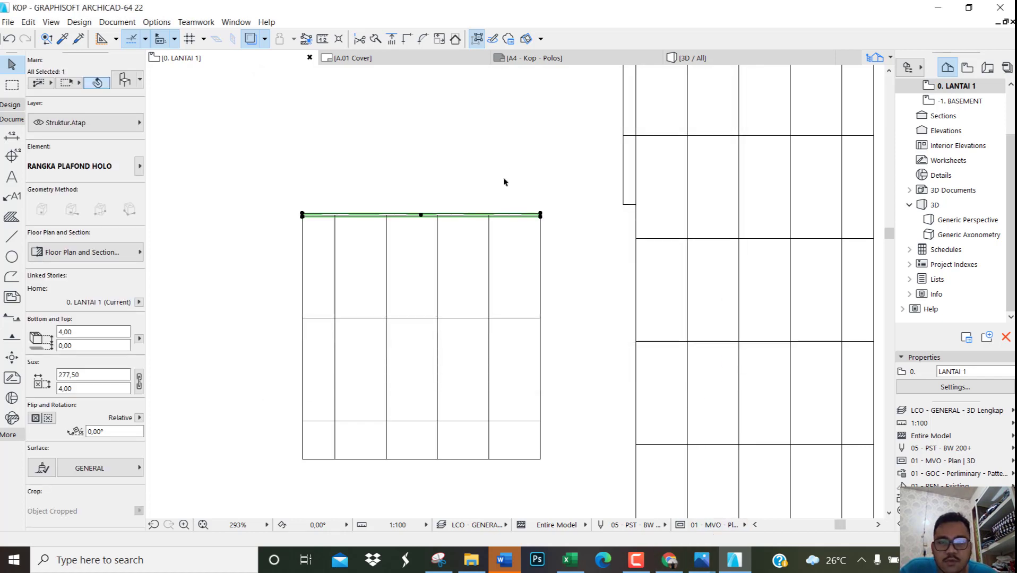
Examine how the end of the hollow truss lines up with the upper right corner of the smaller slab
{"action": "scroll", "coordinate": [542, 217], "scroll_direction": "up", "scroll_amount": 6}
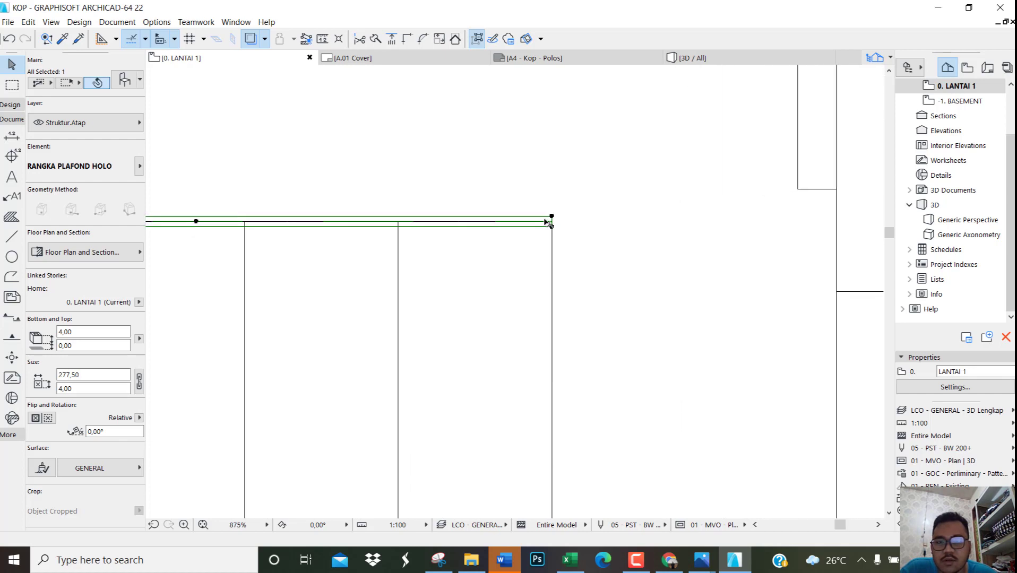
{"action": "scroll", "coordinate": [547, 223], "scroll_direction": "up", "scroll_amount": 4}
{"action": "left_click", "coordinate": [590, 213]}
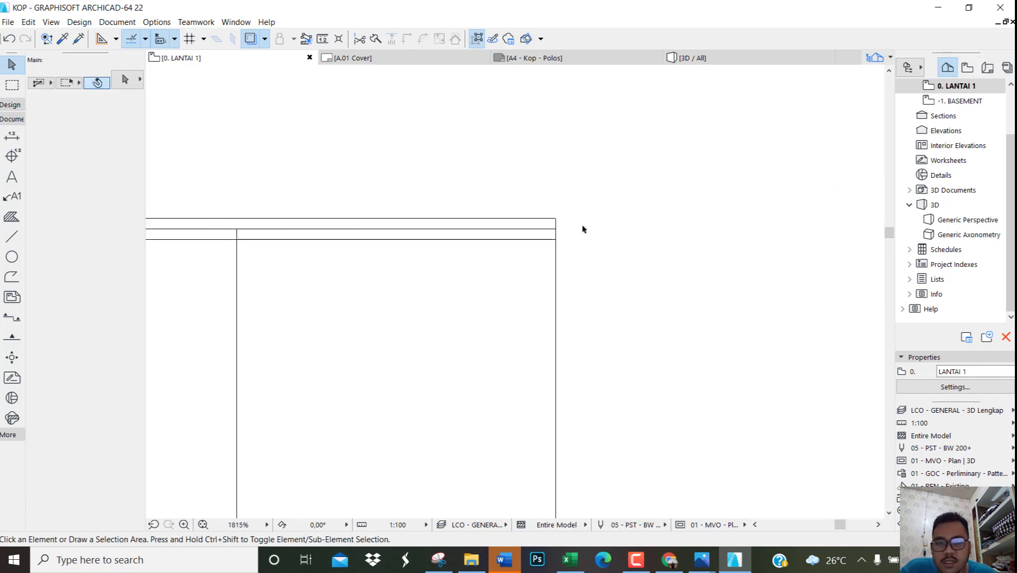
{"action": "left_click", "coordinate": [582, 226]}
{"action": "left_click", "coordinate": [577, 230]}
{"action": "scroll", "coordinate": [556, 239], "scroll_direction": "up", "scroll_amount": 3}
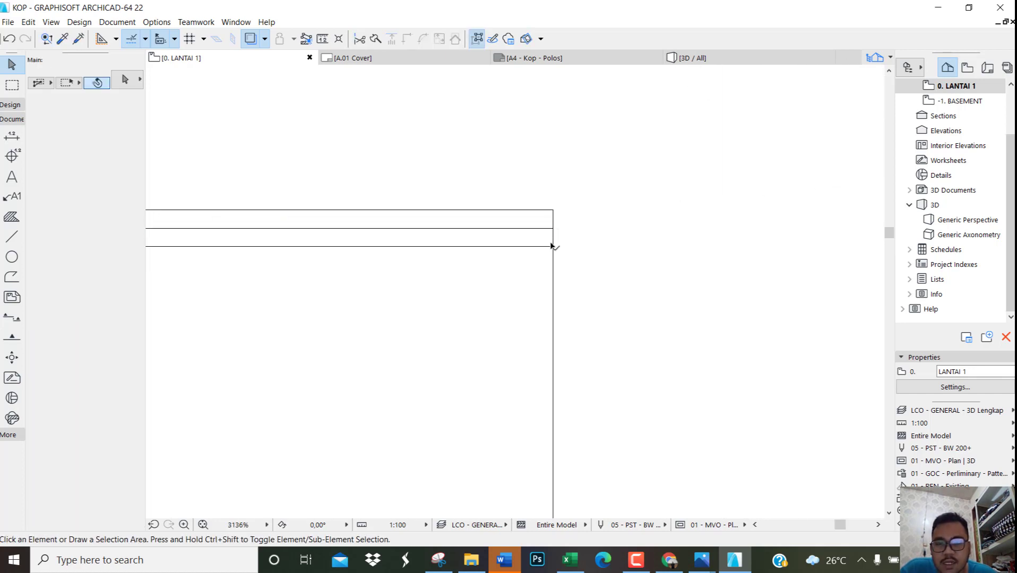
{"action": "left_click", "coordinate": [562, 226]}
{"action": "left_click", "coordinate": [576, 227]}
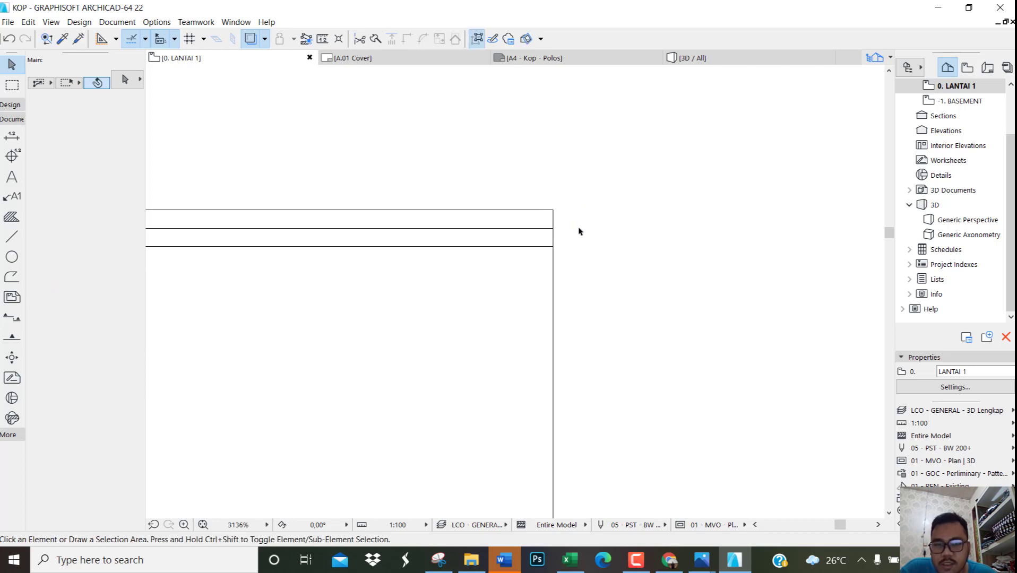
{"action": "scroll", "coordinate": [576, 229], "scroll_direction": "down", "scroll_amount": 10}
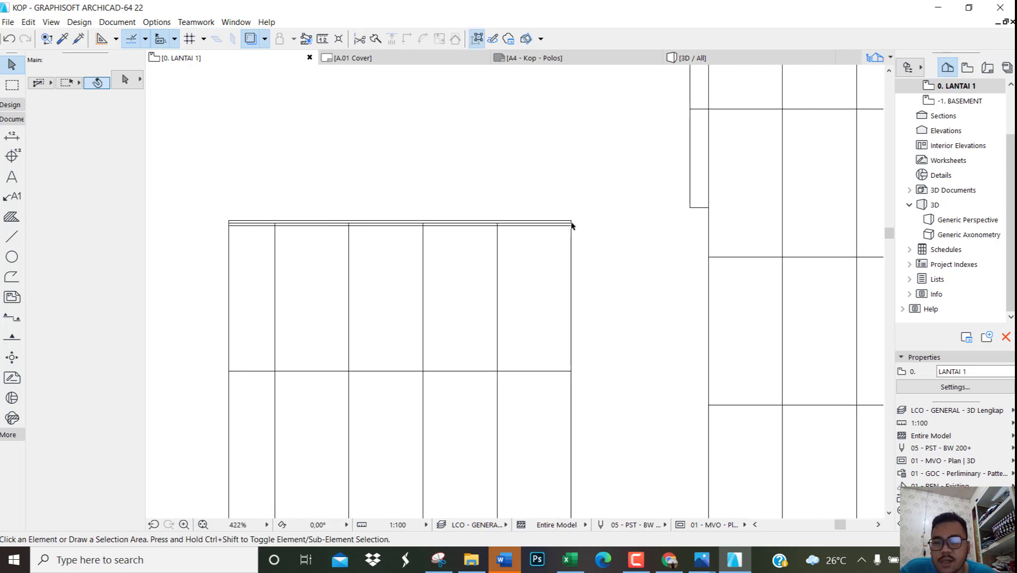
{"action": "scroll", "coordinate": [562, 226], "scroll_direction": "up", "scroll_amount": 2}
{"action": "left_click", "coordinate": [551, 217]}
{"action": "left_click", "coordinate": [493, 222]}
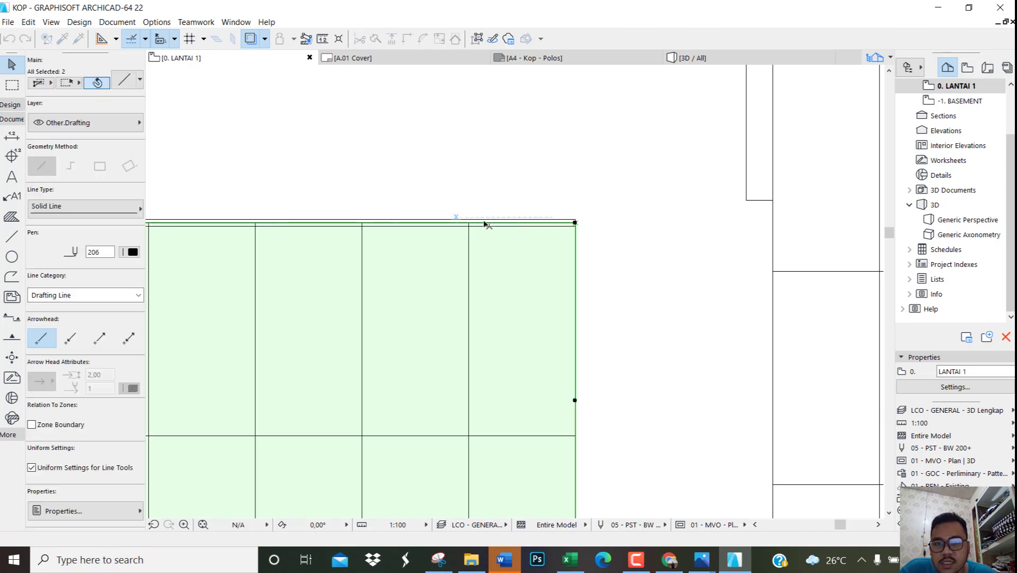
{"action": "key", "text": "Escape"}
{"action": "left_click", "coordinate": [503, 222]}
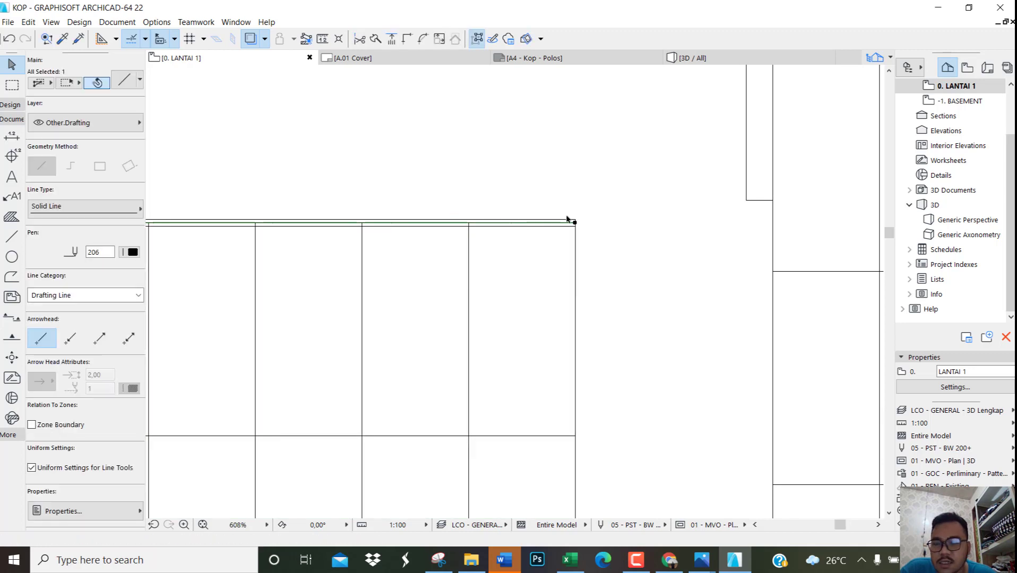
{"action": "key", "text": "Escape"}
Move the RANGKA PLAFOND HOLO truss down by 2 so its upper edge lies on the slab's upper edge
{"action": "scroll", "coordinate": [583, 220], "scroll_direction": "up", "scroll_amount": 11}
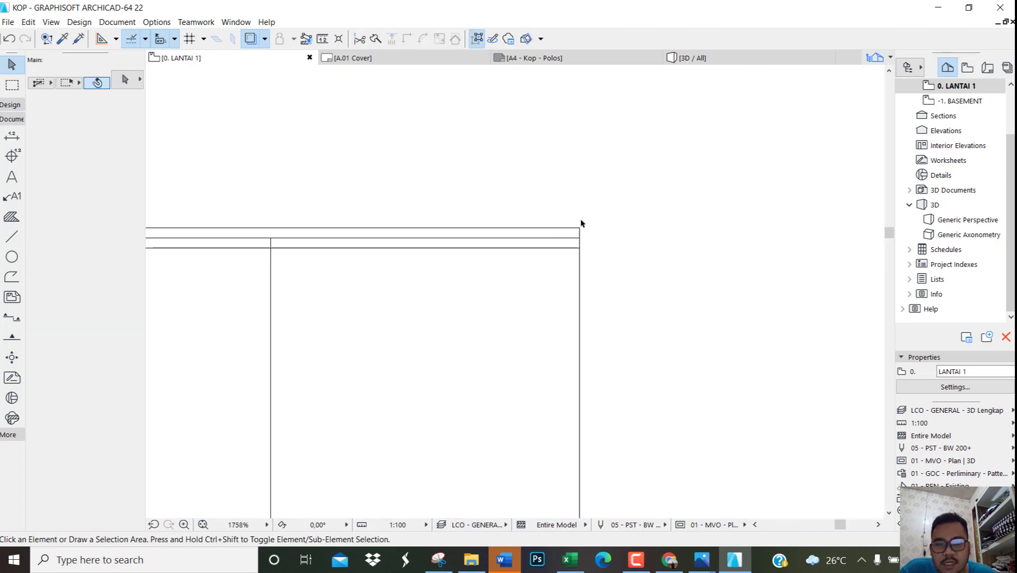
{"action": "left_click_drag", "start_coordinate": [608, 270], "coordinate": [557, 224]}
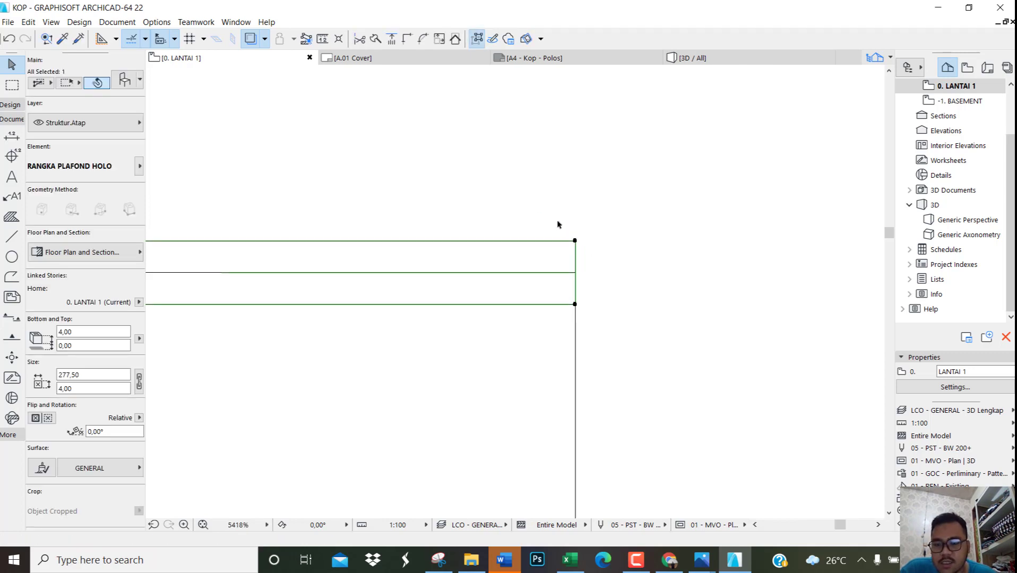
{"action": "key", "text": "ctrl+d"}
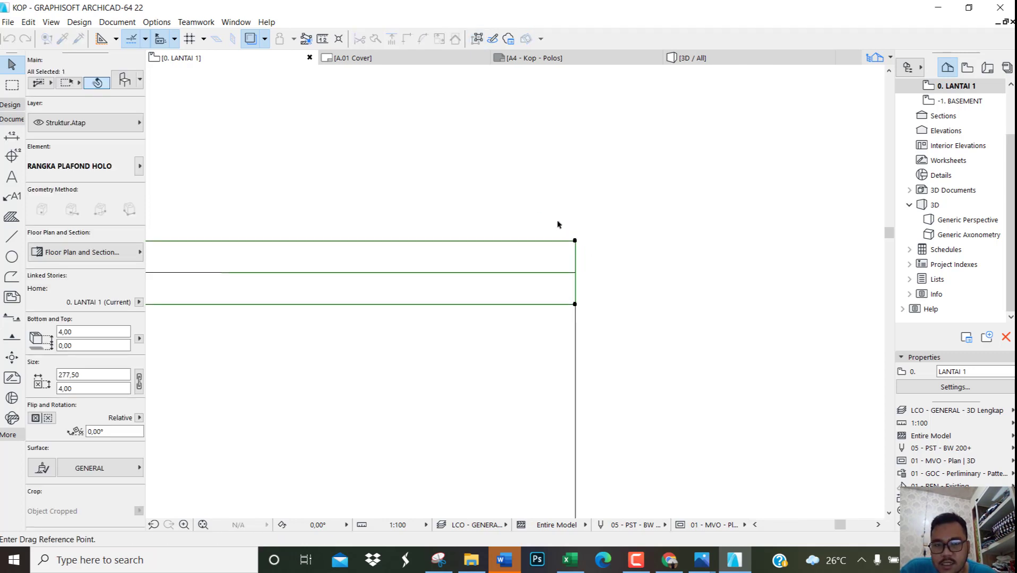
{"action": "left_click", "coordinate": [575, 241]}
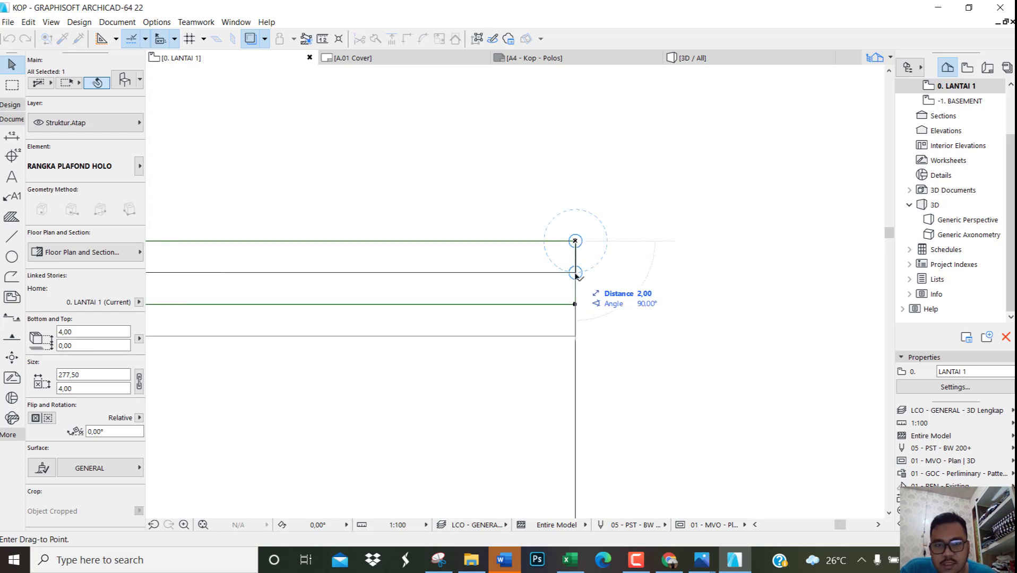
{"action": "left_click", "coordinate": [575, 272]}
{"action": "left_click", "coordinate": [582, 234]}
Raise the RANGKA PLAFOND HOLO truss to an elevation of 320 relative to Project Zero, working in the 3D view
{"action": "scroll", "coordinate": [584, 232], "scroll_direction": "down", "scroll_amount": 10}
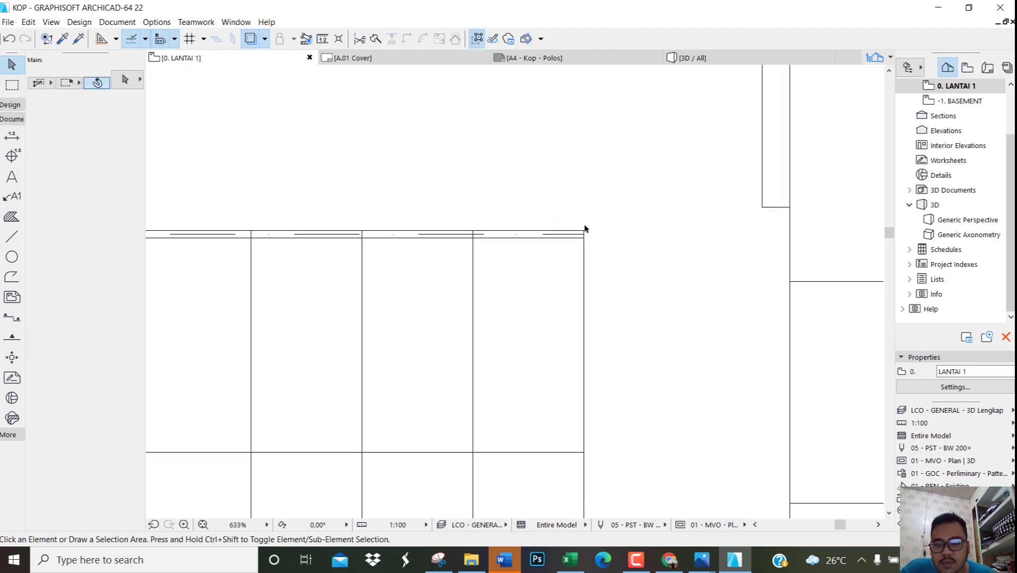
{"action": "key", "text": "F3"}
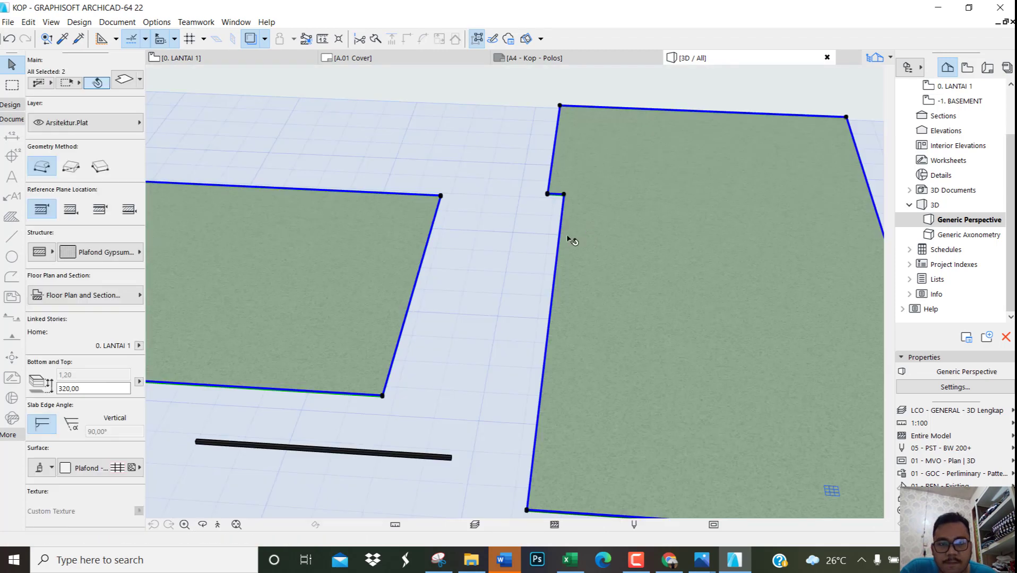
{"action": "left_click", "coordinate": [508, 225]}
{"action": "scroll", "coordinate": [493, 229], "scroll_direction": "down", "scroll_amount": 5}
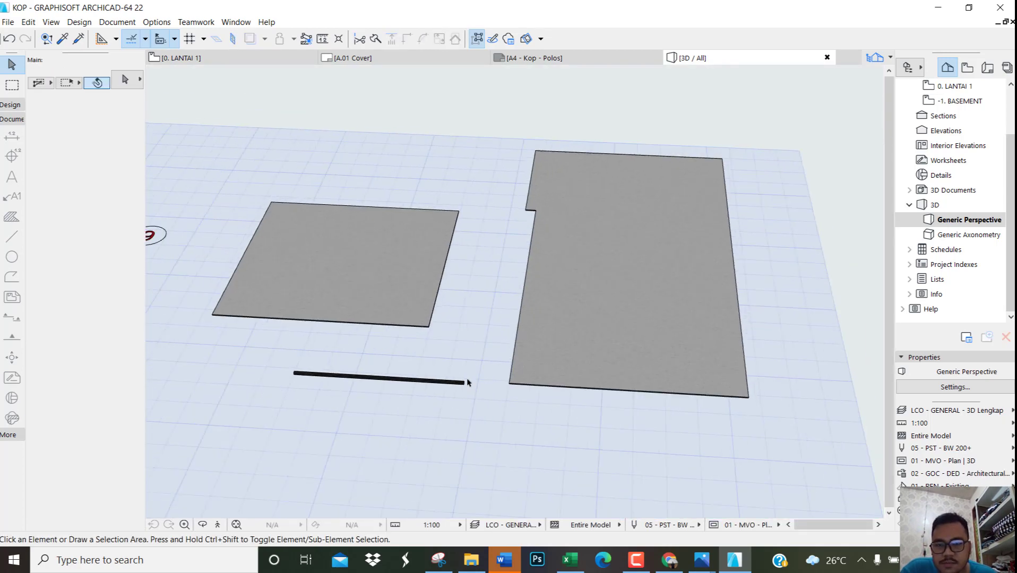
{"action": "middle_click_drag", "start_coordinate": [467, 379], "coordinate": [413, 403], "text": "shift"}
{"action": "left_click", "coordinate": [435, 410]}
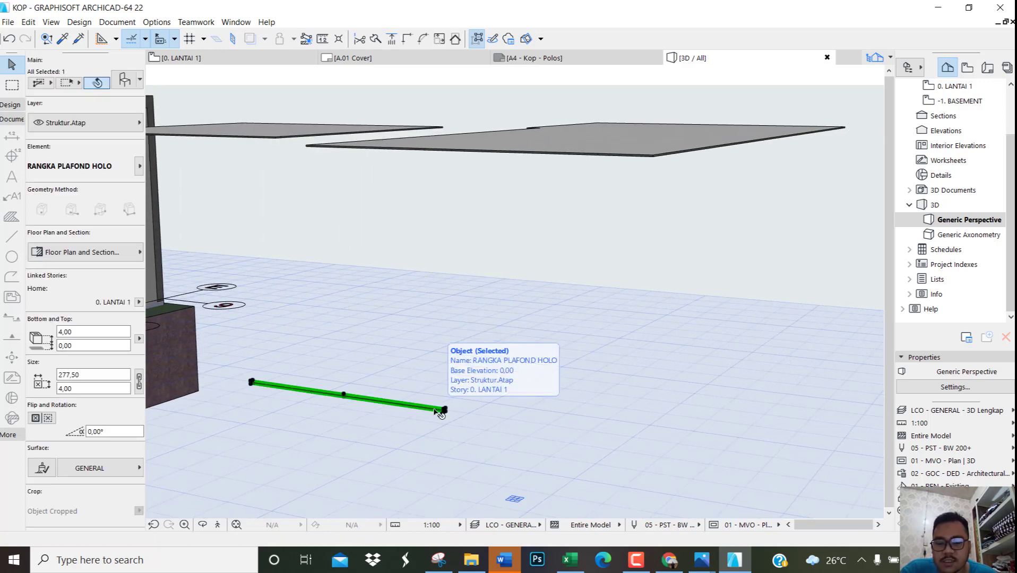
{"action": "double_click", "coordinate": [435, 410]}
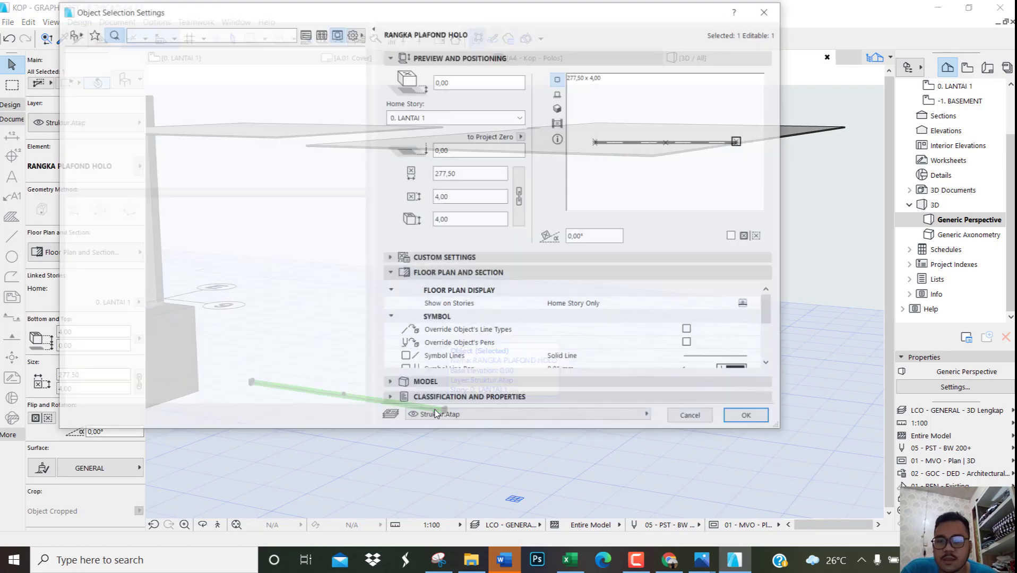
{"action": "left_click", "coordinate": [461, 150]}
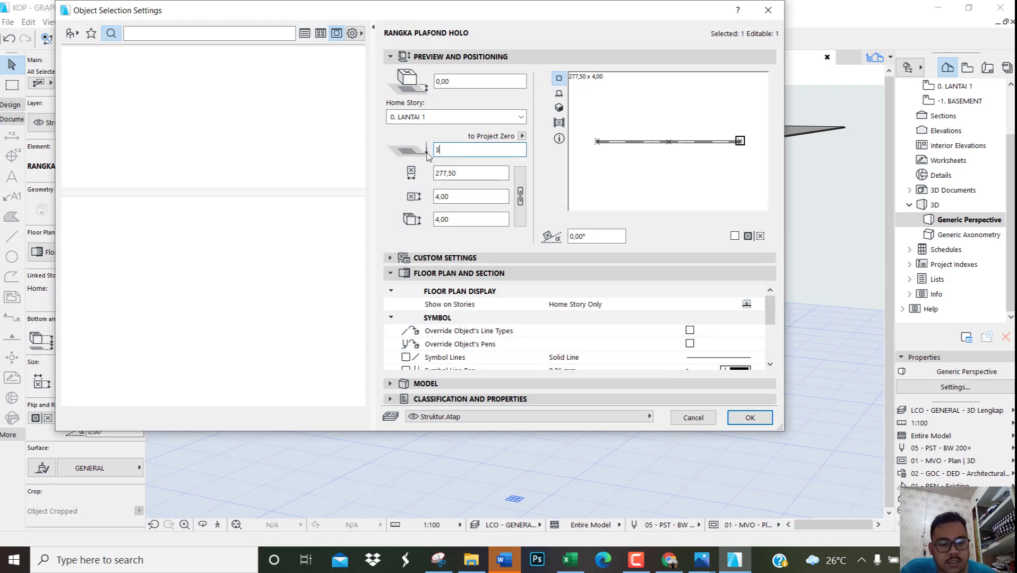
{"action": "key", "text": "Return"}
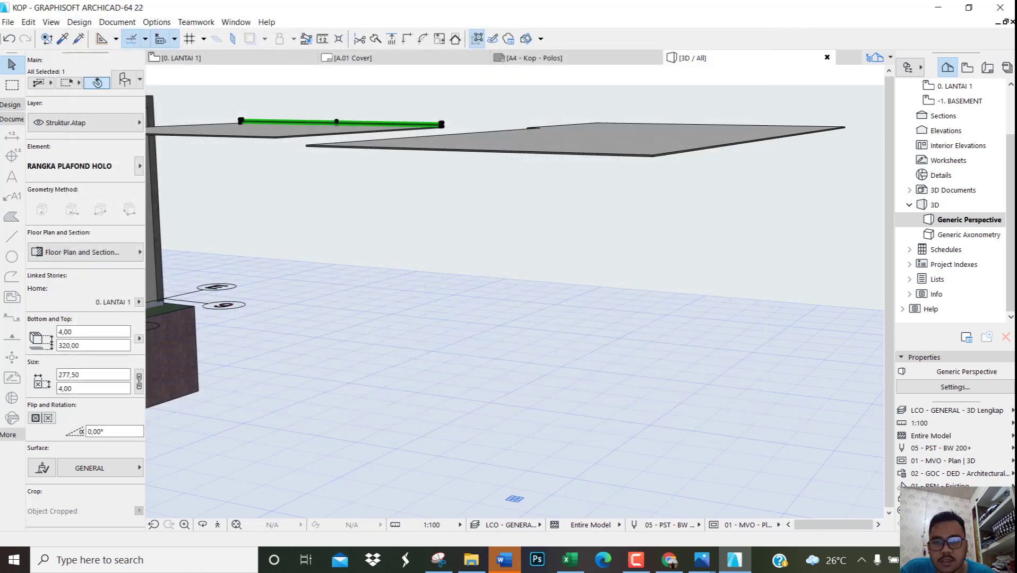
Examine in 3D how the end of the raised hollow truss sits on the corner of the smaller ceiling slab
{"action": "left_click", "coordinate": [458, 122]}
{"action": "scroll", "coordinate": [451, 103], "scroll_direction": "up", "scroll_amount": 3}
{"action": "scroll", "coordinate": [441, 146], "scroll_direction": "up", "scroll_amount": 5}
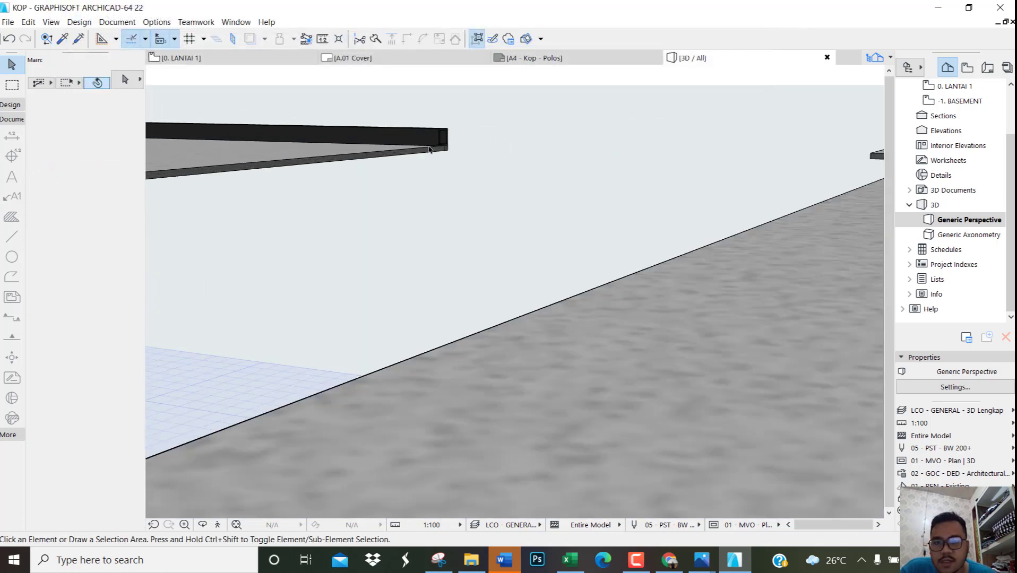
{"action": "mouse_move", "coordinate": [513, 144]}
{"action": "middle_mouse_down", "text": "shift"}
{"action": "mouse_move", "coordinate": [503, 156]}
{"action": "mouse_move", "coordinate": [498, 129]}
{"action": "middle_mouse_up", "text": "shift"}
{"action": "scroll", "coordinate": [489, 132], "scroll_direction": "down", "scroll_amount": 3}
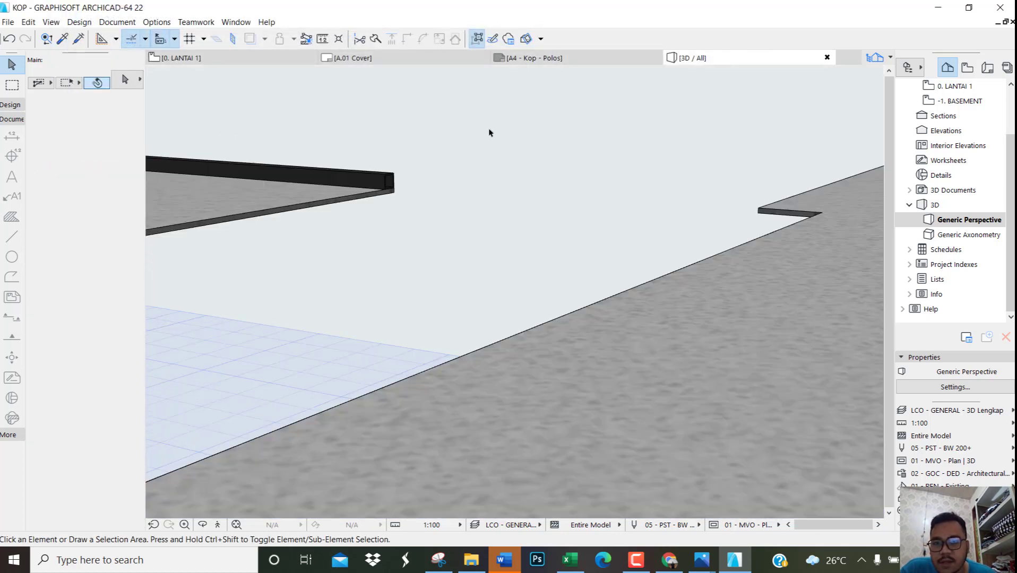
{"action": "scroll", "coordinate": [393, 172], "scroll_direction": "up", "scroll_amount": 3}
{"action": "scroll", "coordinate": [417, 187], "scroll_direction": "down", "scroll_amount": 1}
{"action": "scroll", "coordinate": [419, 189], "scroll_direction": "down", "scroll_amount": 2}
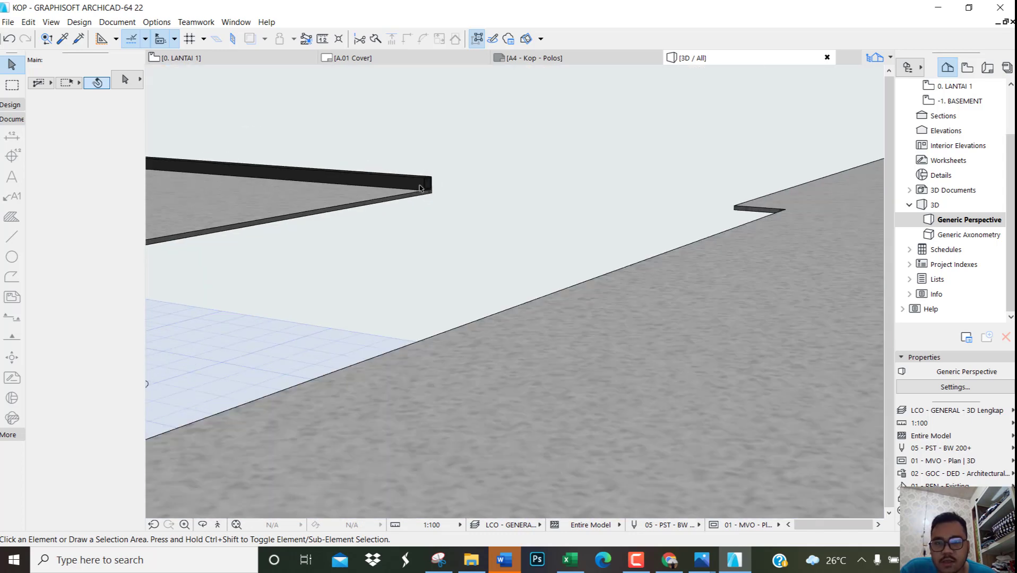
{"action": "scroll", "coordinate": [429, 197], "scroll_direction": "up", "scroll_amount": 2}
{"action": "scroll", "coordinate": [543, 249], "scroll_direction": "up", "scroll_amount": 3}
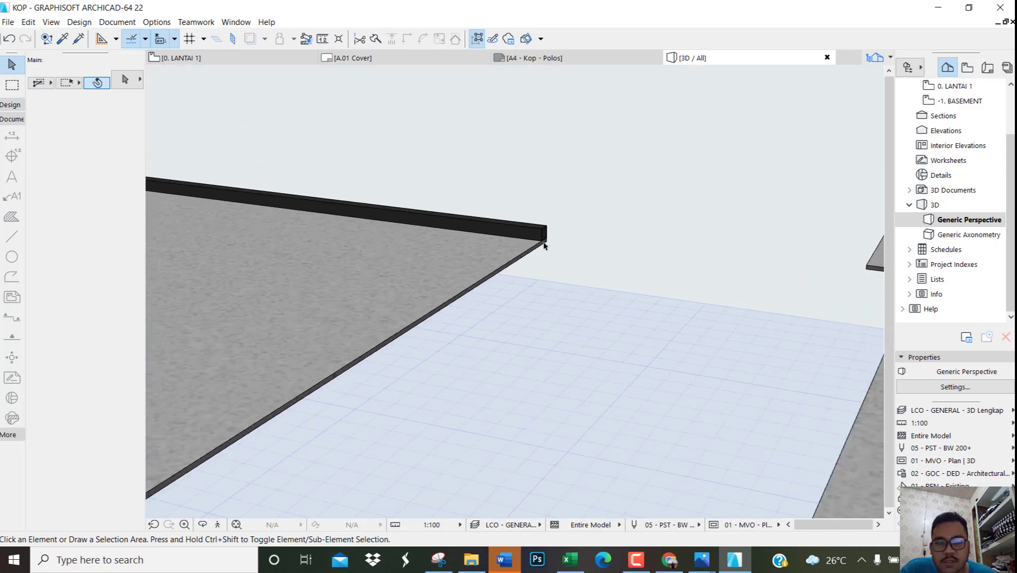
Override the surface of the RANGKA PLAFOND HOLO truss with Logam - Chrome
{"action": "left_click", "coordinate": [534, 213]}
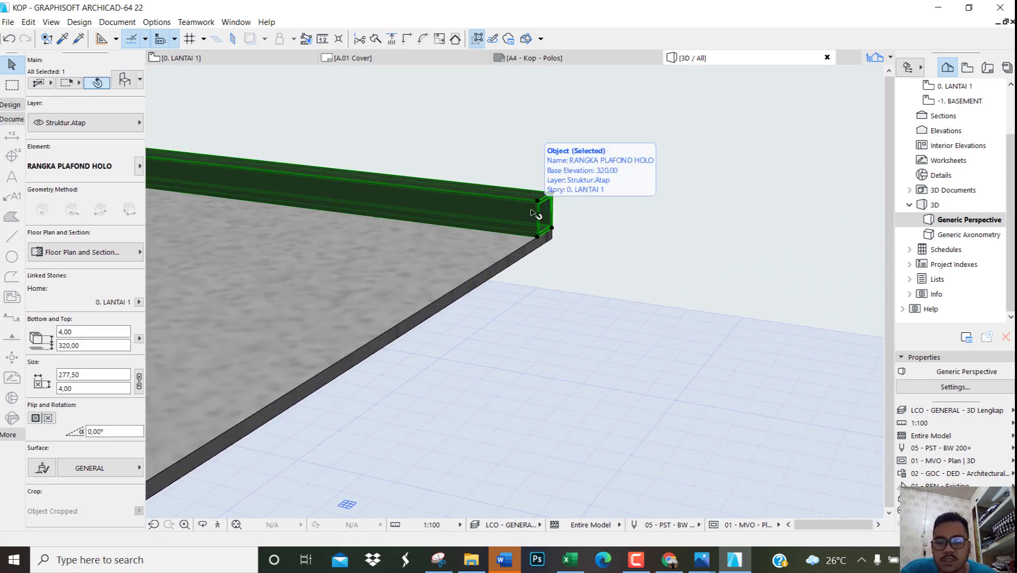
{"action": "double_click", "coordinate": [531, 209]}
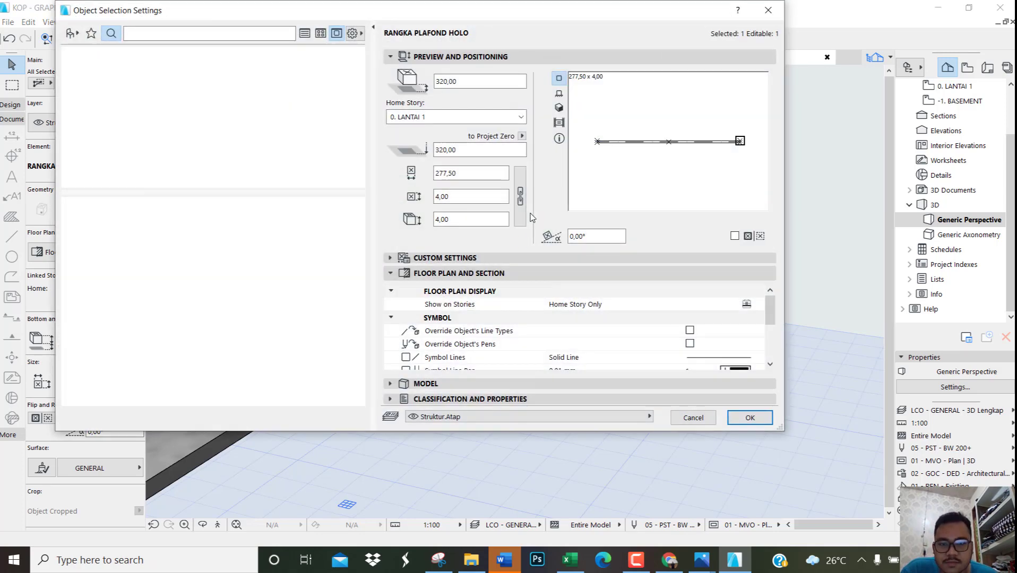
{"action": "left_click", "coordinate": [492, 382]}
{"action": "left_click", "coordinate": [399, 421]}
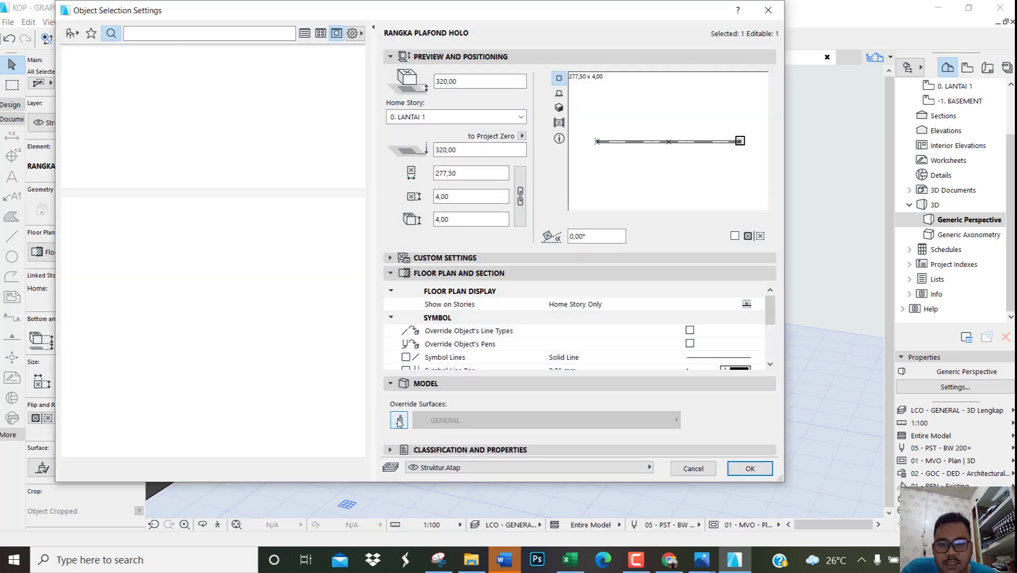
{"action": "left_click", "coordinate": [546, 420]}
{"action": "scroll", "coordinate": [703, 265], "scroll_direction": "down", "scroll_amount": 3}
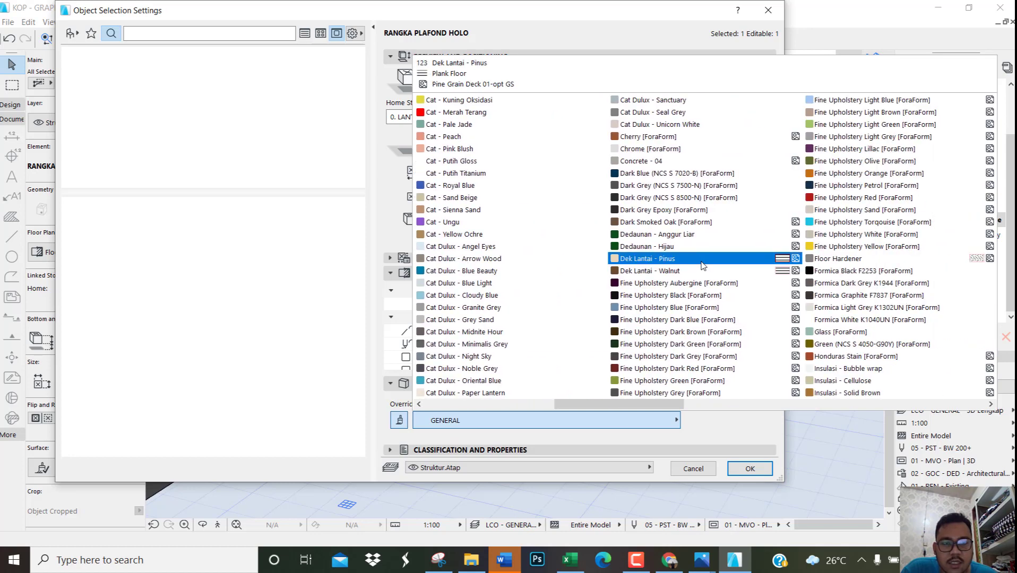
{"action": "scroll", "coordinate": [703, 266], "scroll_direction": "down", "scroll_amount": 6}
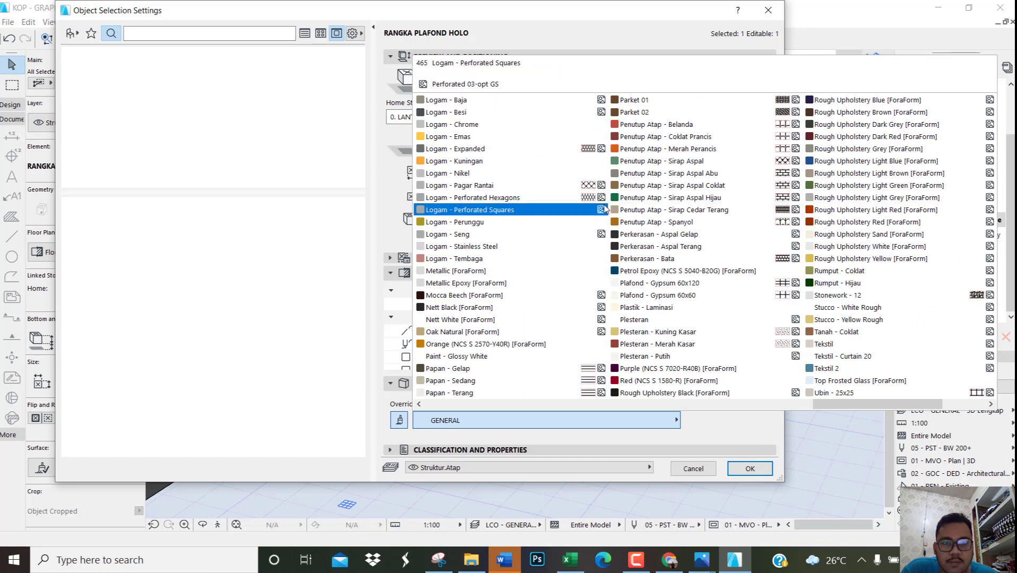
{"action": "left_click", "coordinate": [489, 125]}
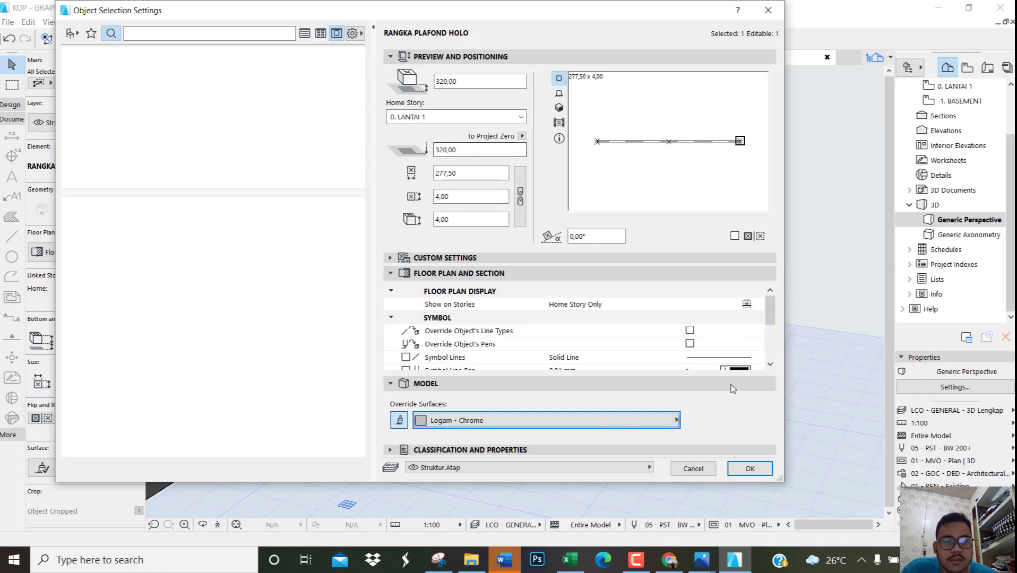
{"action": "left_click", "coordinate": [749, 469]}
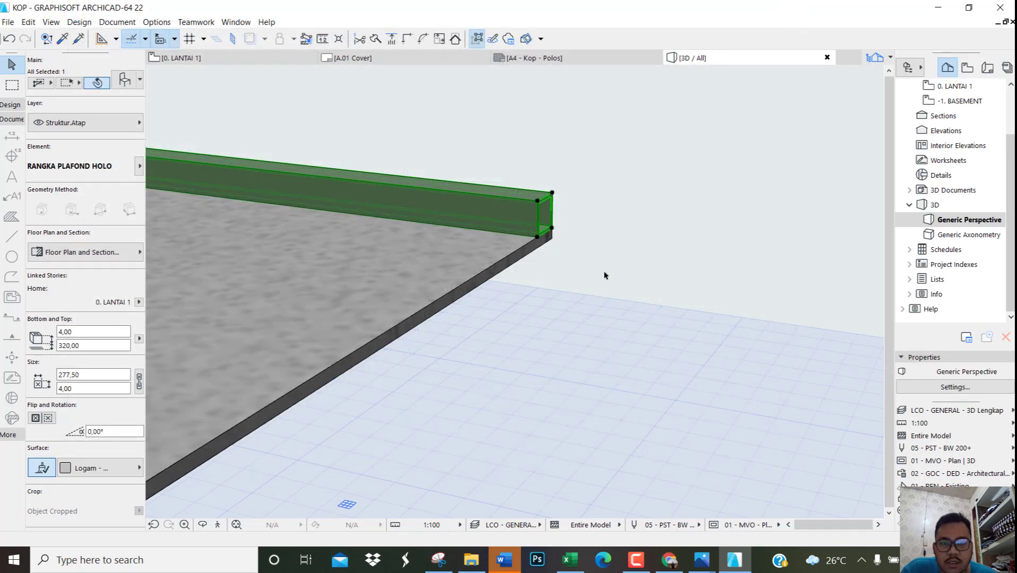
Inspect the resurfaced truss along the smaller slab's edge in 3D and return to the LANTAI 1 floor plan
{"action": "left_click", "coordinate": [589, 216]}
{"action": "scroll", "coordinate": [590, 204], "scroll_direction": "up", "scroll_amount": 3}
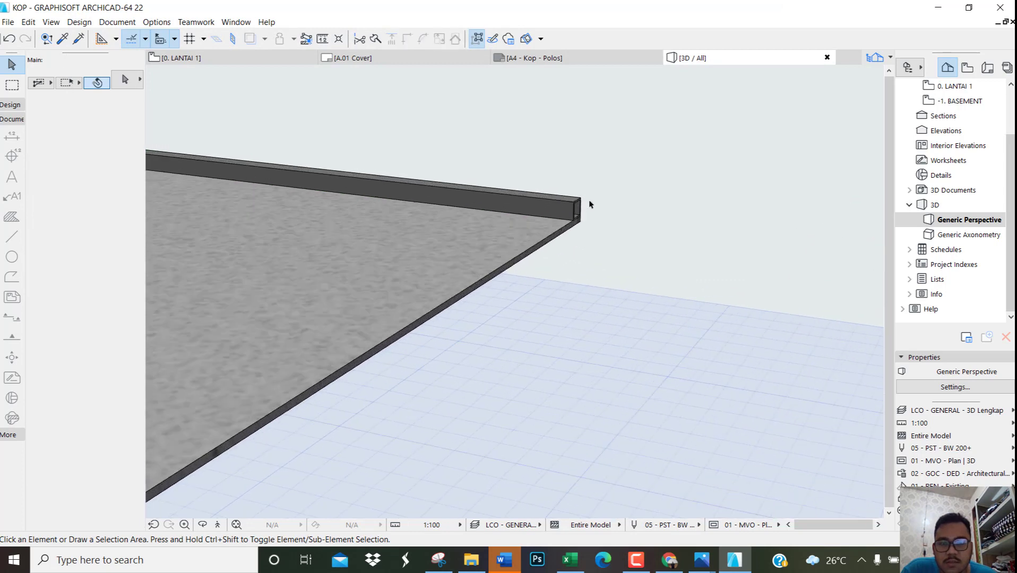
{"action": "middle_click_drag", "start_coordinate": [559, 202], "coordinate": [580, 205], "text": "shift"}
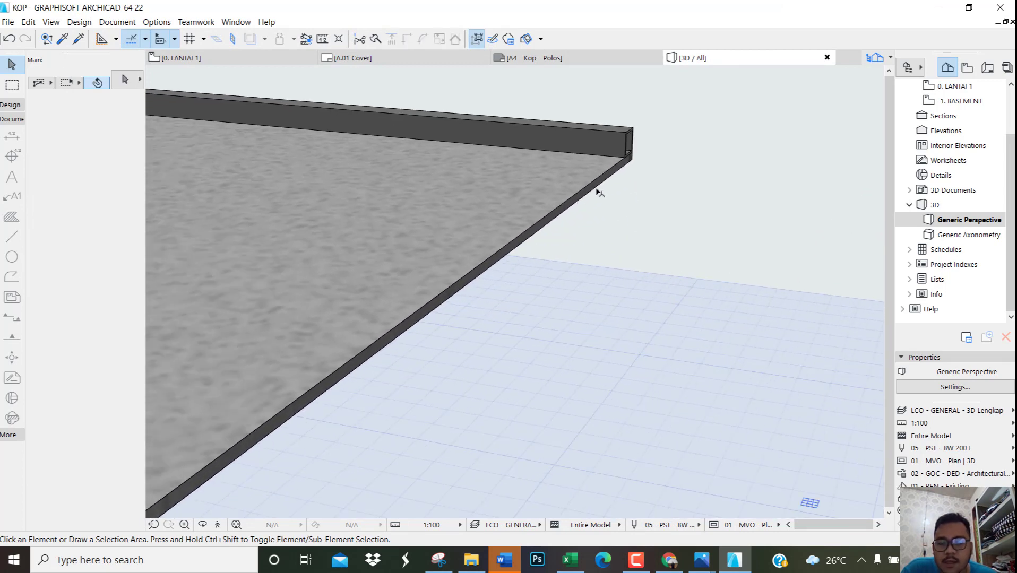
{"action": "scroll", "coordinate": [601, 184], "scroll_direction": "down", "scroll_amount": 5}
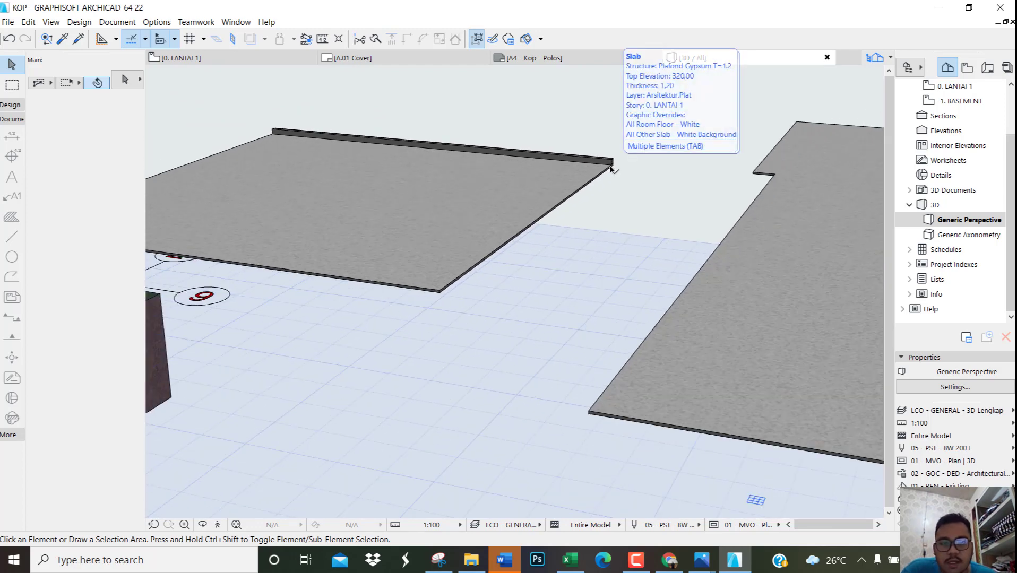
{"action": "left_click", "coordinate": [613, 166]}
{"action": "key", "text": "F2"}
{"action": "scroll", "coordinate": [586, 222], "scroll_direction": "up", "scroll_amount": 6}
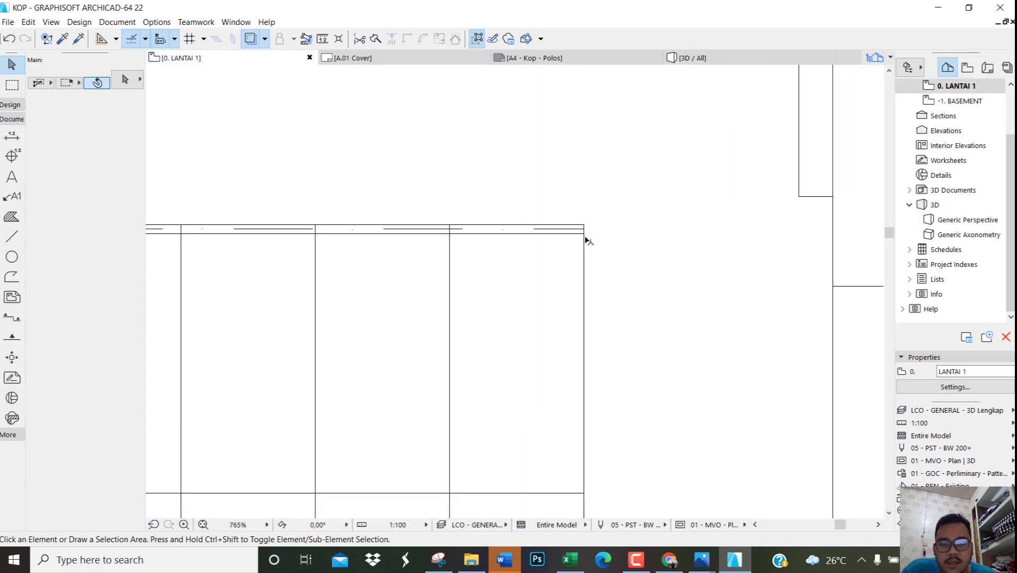
{"action": "left_click", "coordinate": [562, 211]}
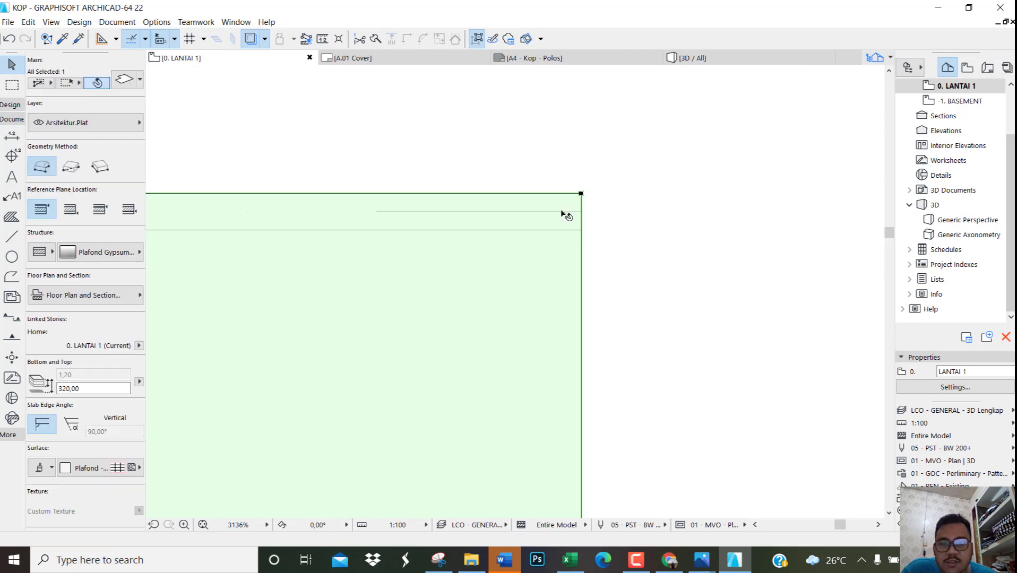
{"action": "scroll", "coordinate": [638, 175], "scroll_direction": "down", "scroll_amount": 3}
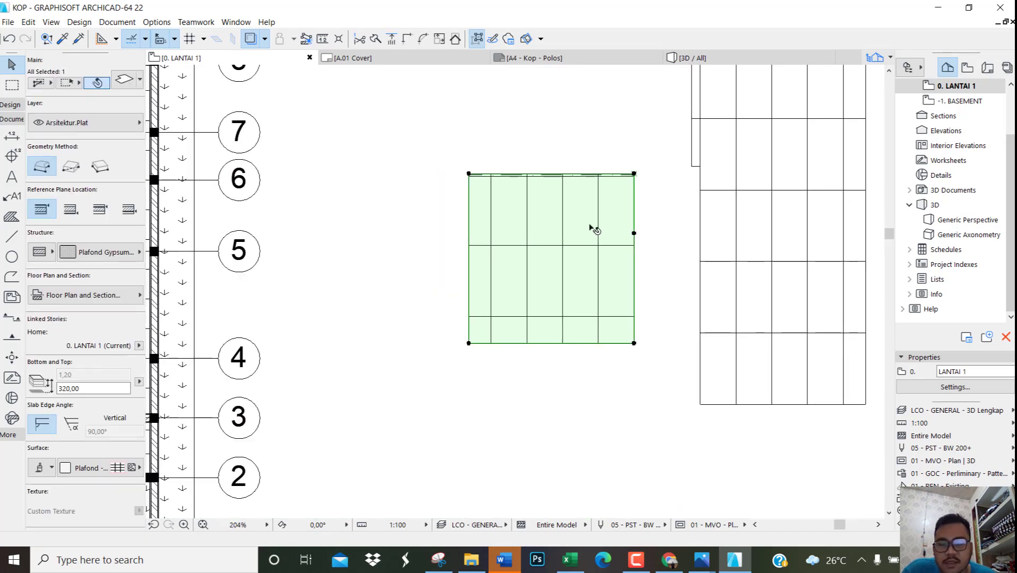
{"action": "scroll", "coordinate": [631, 172], "scroll_direction": "up", "scroll_amount": 6}
{"action": "left_click", "coordinate": [667, 162]}
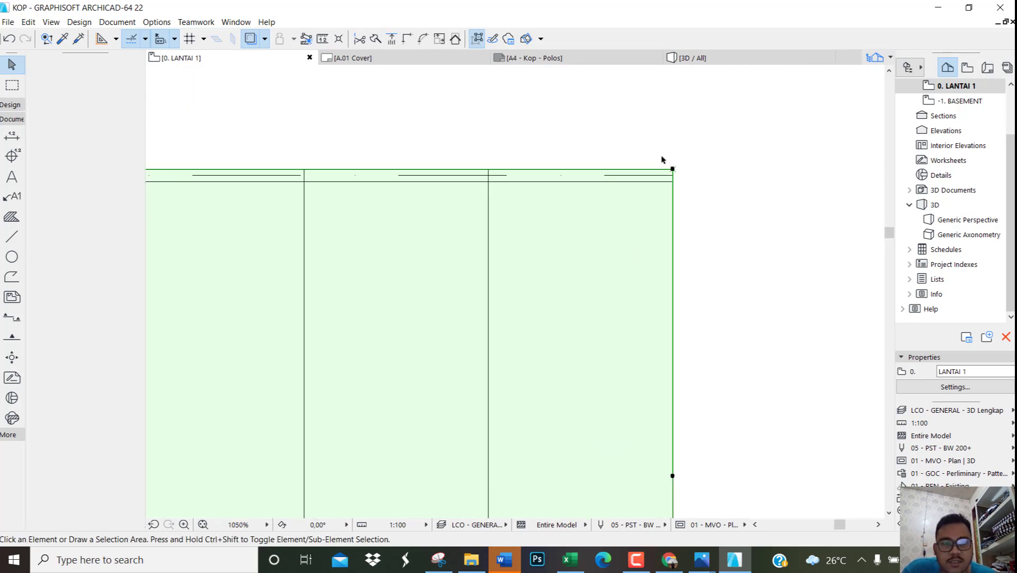
Copy the truss and its drafting line from the smaller slab's upper edge to the empty area below the slabs, leaving the slab out
{"action": "scroll", "coordinate": [672, 167], "scroll_direction": "up", "scroll_amount": 3}
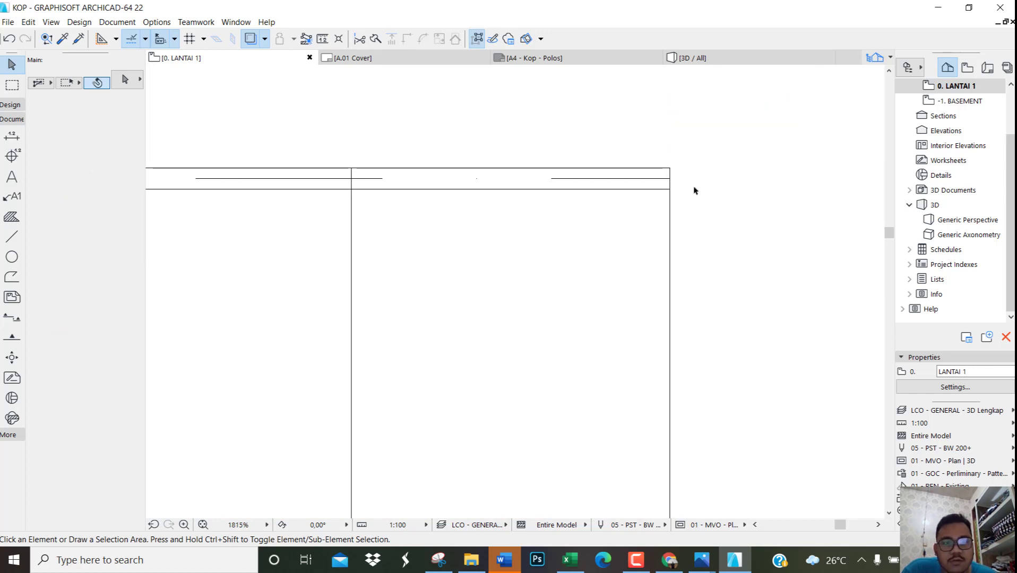
{"action": "scroll", "coordinate": [695, 192], "scroll_direction": "up", "scroll_amount": 2}
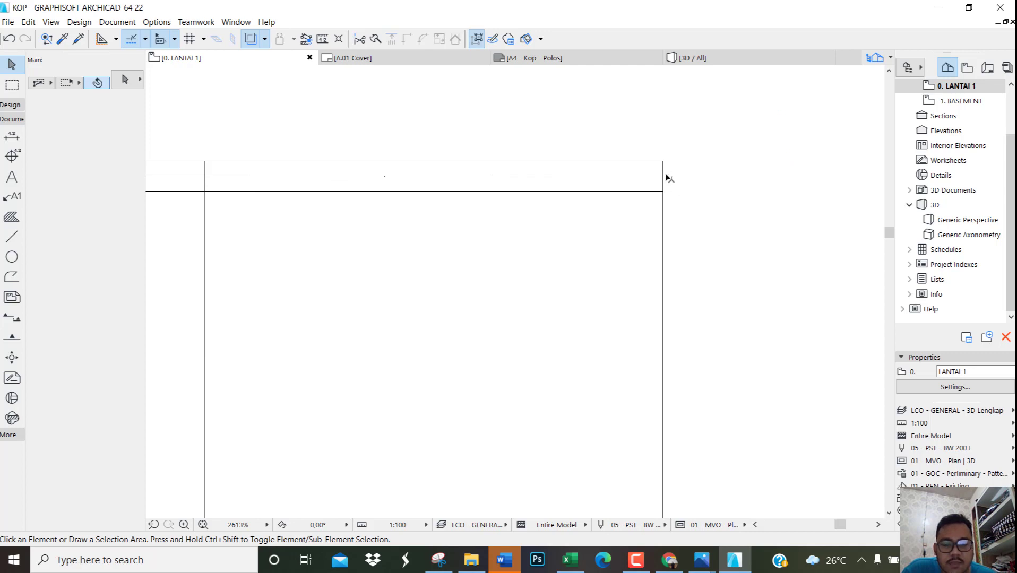
{"action": "left_click", "coordinate": [699, 202]}
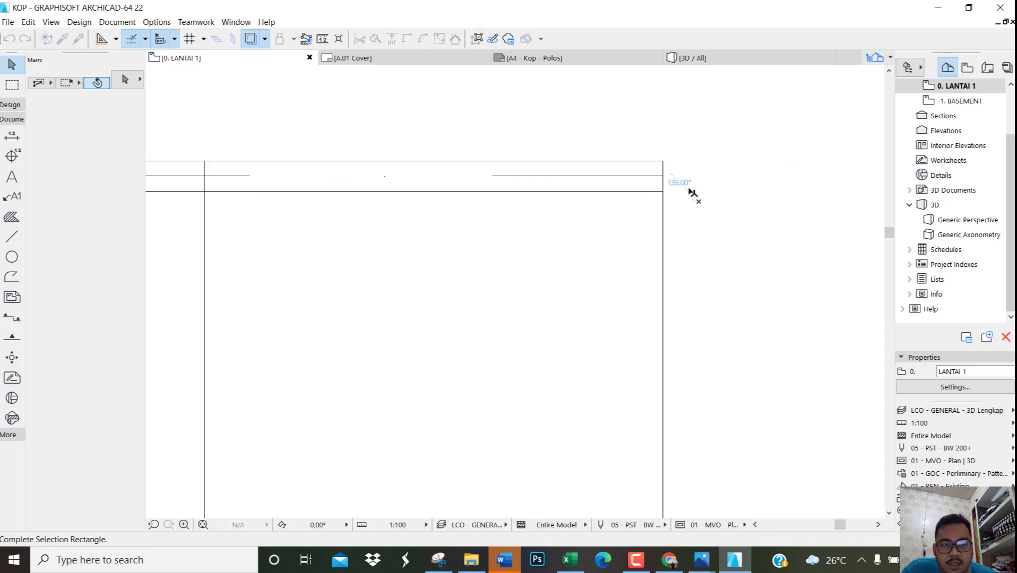
{"action": "left_click", "coordinate": [645, 147]}
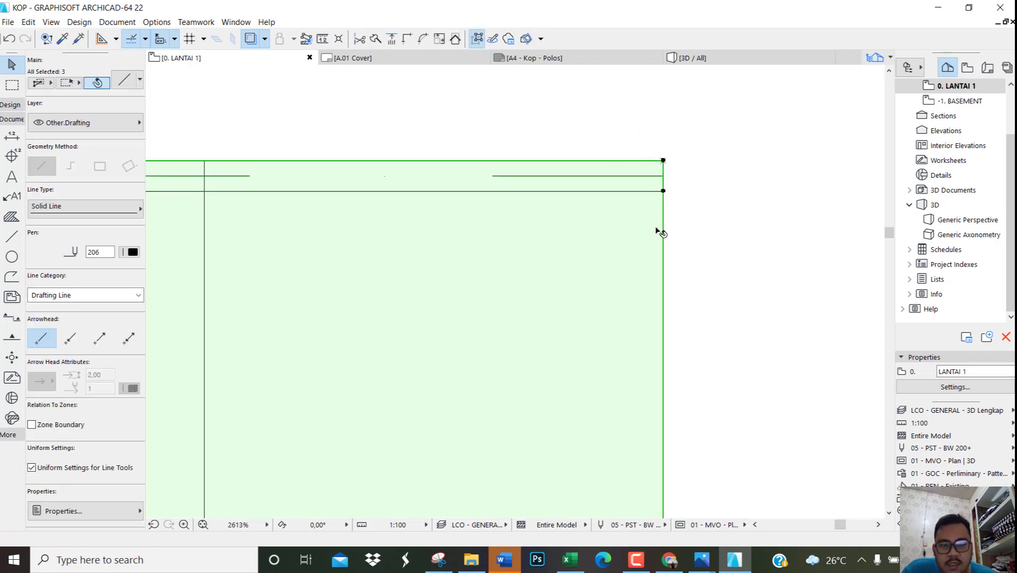
{"action": "scroll", "coordinate": [659, 232], "scroll_direction": "down", "scroll_amount": 3}
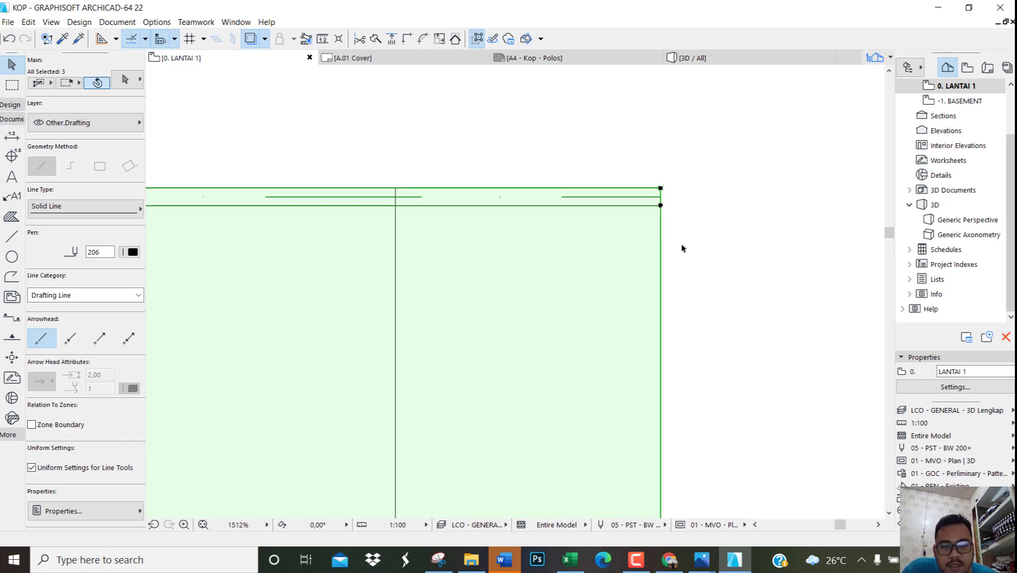
{"action": "left_click", "coordinate": [641, 247], "text": "shift"}
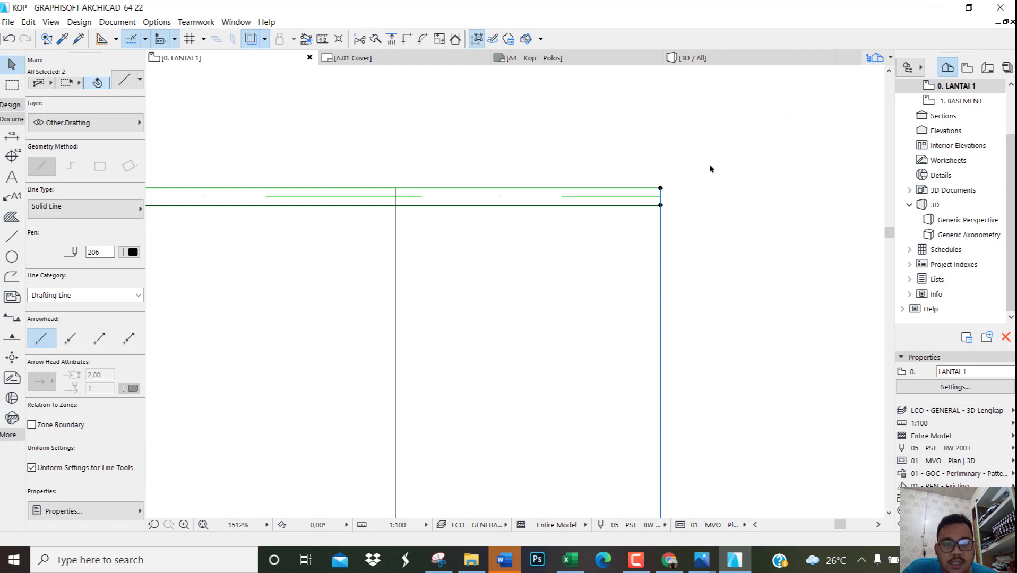
{"action": "scroll", "coordinate": [658, 227], "scroll_direction": "down", "scroll_amount": 4}
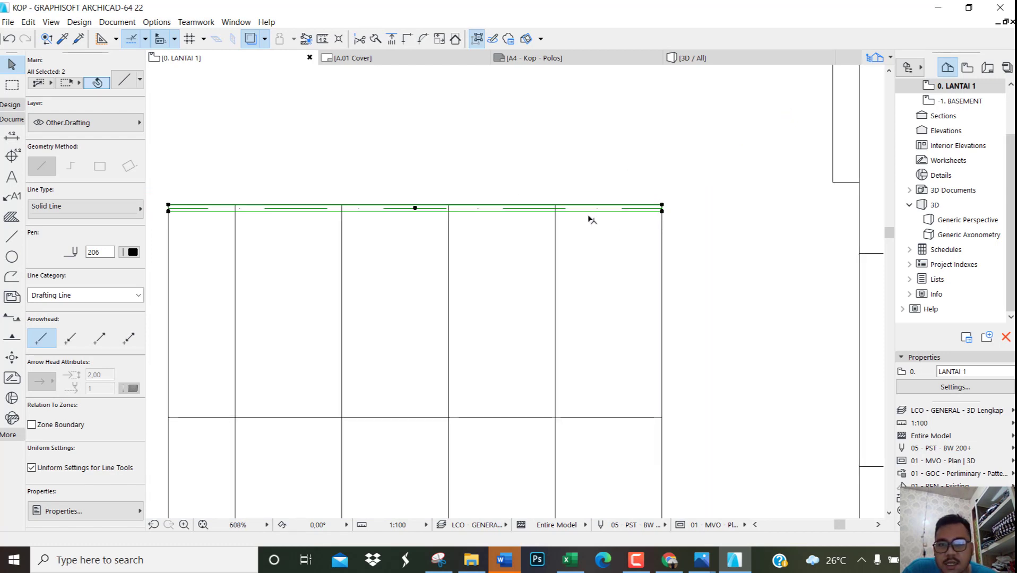
{"action": "scroll", "coordinate": [699, 210], "scroll_direction": "up", "scroll_amount": 2}
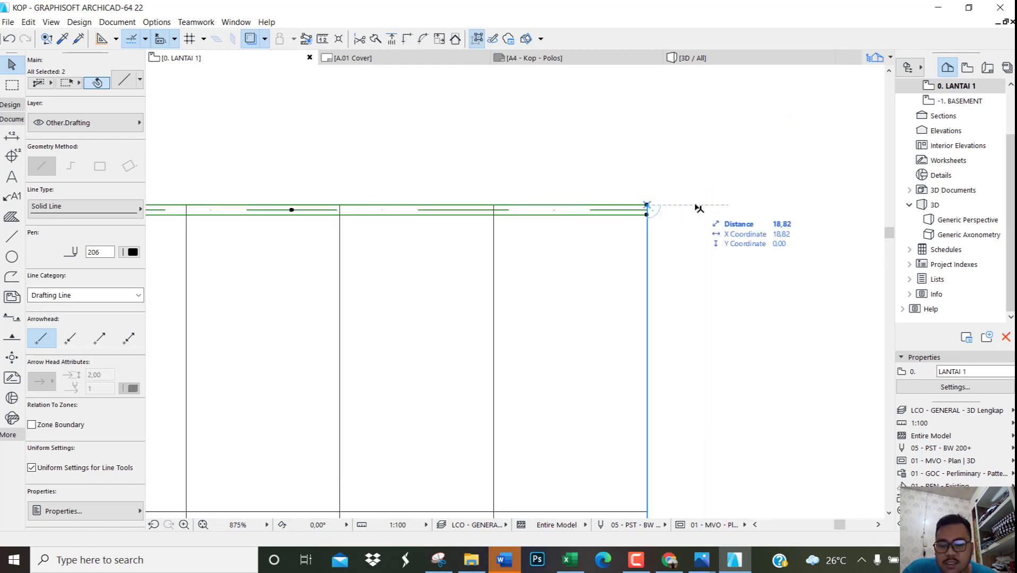
{"action": "key", "text": "ctrl+d"}
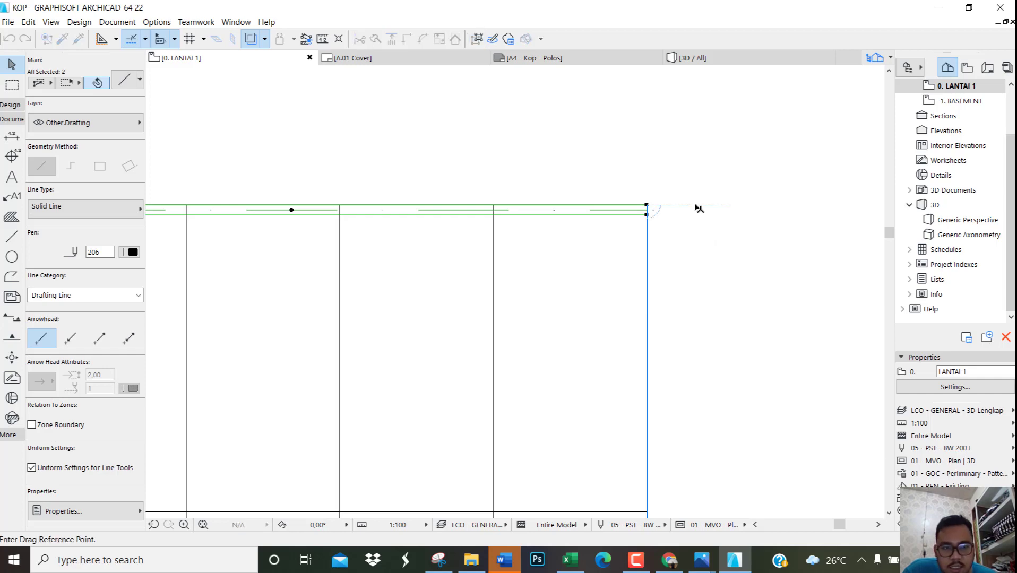
{"action": "left_click", "coordinate": [643, 211]}
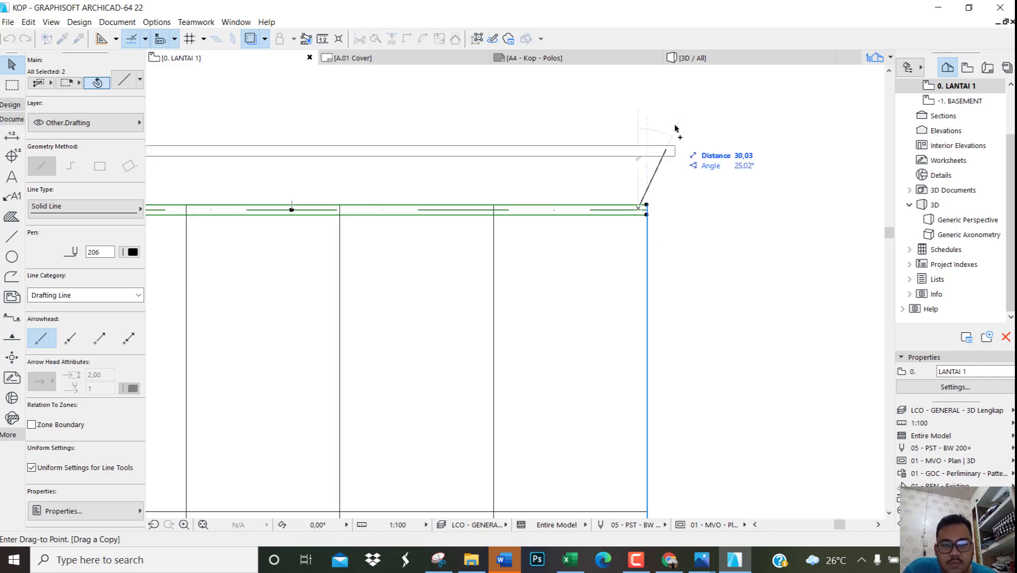
{"action": "scroll", "coordinate": [672, 118], "scroll_direction": "down", "scroll_amount": 10}
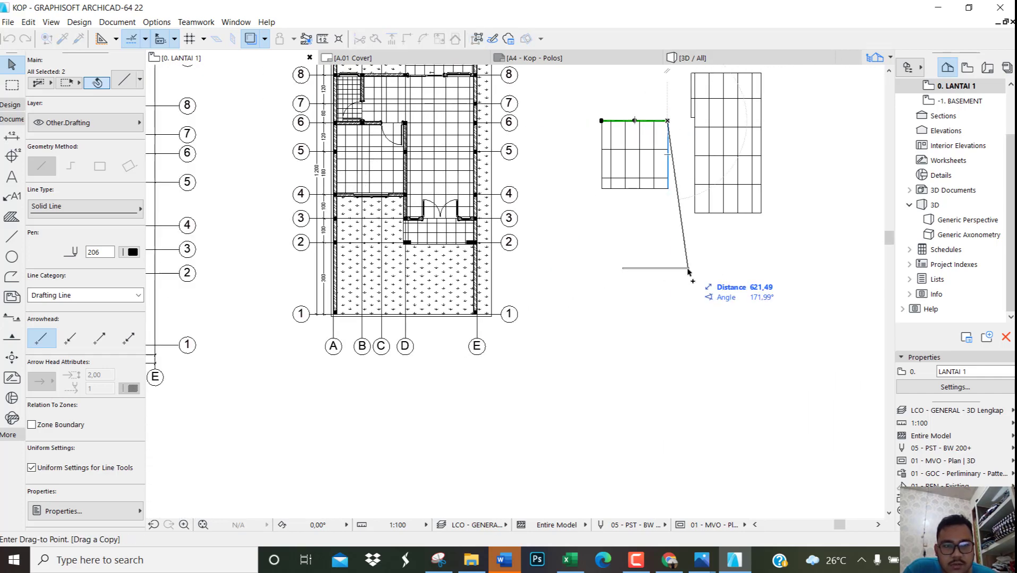
{"action": "scroll", "coordinate": [683, 280], "scroll_direction": "up", "scroll_amount": 4}
{"action": "left_click", "coordinate": [678, 282]}
{"action": "key", "text": "Escape"}
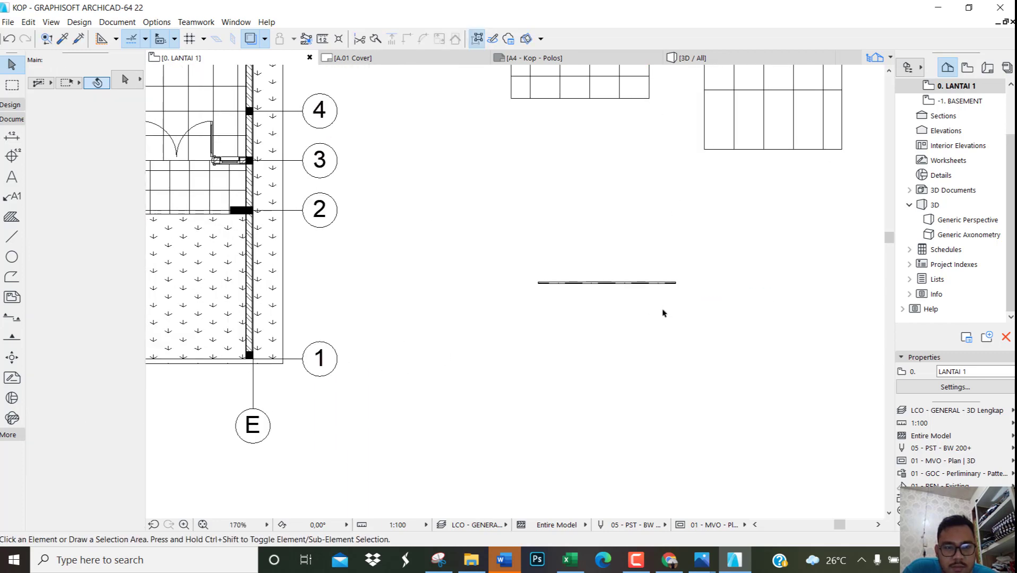
Copy the spare truss and its line once more, placing the second copy beside the first in the empty area
{"action": "scroll", "coordinate": [663, 312], "scroll_direction": "up", "scroll_amount": 2}
{"action": "left_click", "coordinate": [718, 296]}
{"action": "left_click", "coordinate": [652, 243]}
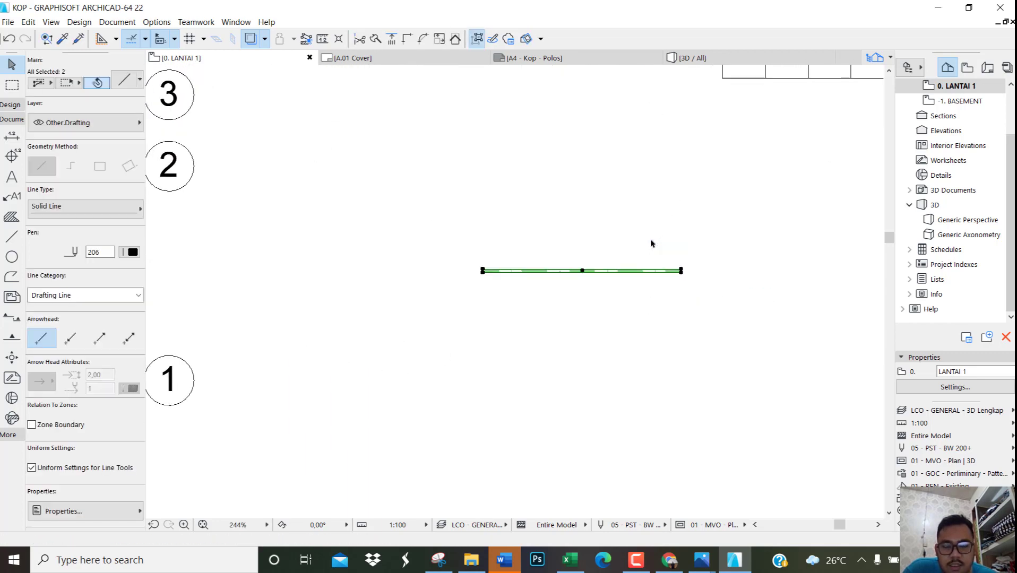
{"action": "key", "text": "ctrl+d"}
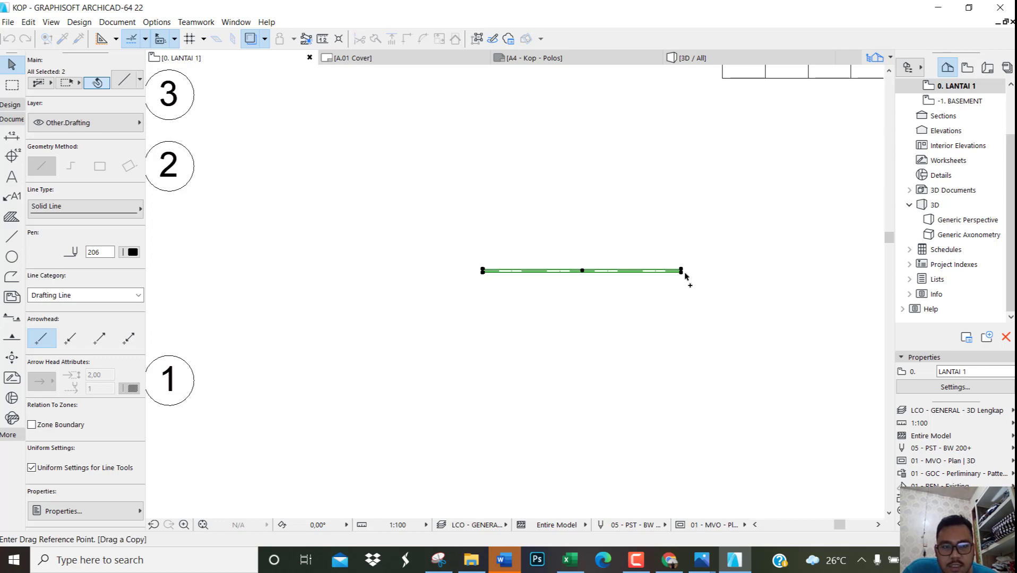
{"action": "left_click", "coordinate": [682, 272]}
{"action": "scroll", "coordinate": [637, 297], "scroll_direction": "down", "scroll_amount": 2}
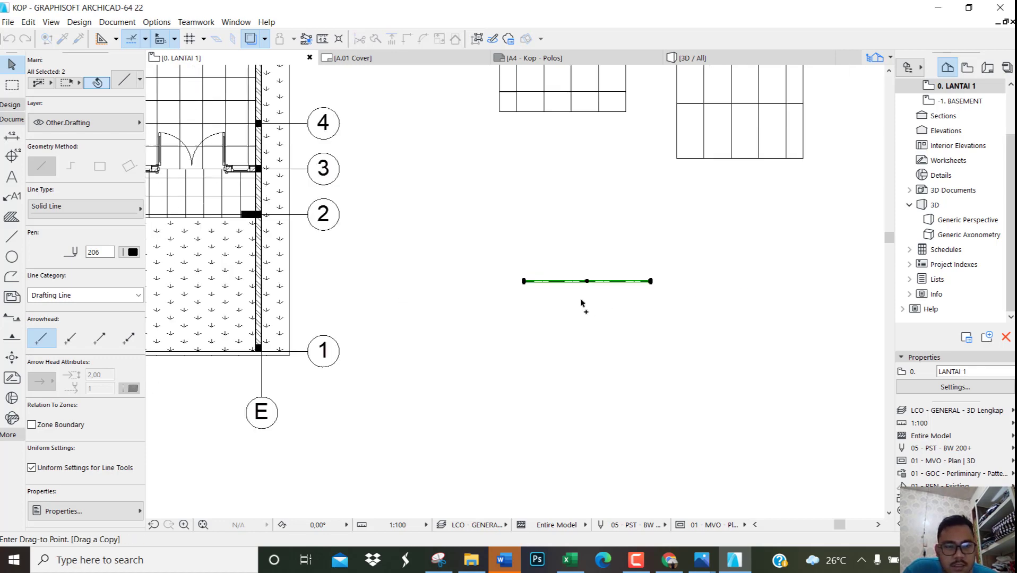
{"action": "scroll", "coordinate": [764, 287], "scroll_direction": "up", "scroll_amount": 2}
{"action": "left_click", "coordinate": [819, 288]}
{"action": "key", "text": "Escape"}
Rotate the right-hand spare truss and its line 90 degrees clockwise about their right end so they run vertically
{"action": "left_click", "coordinate": [834, 302]}
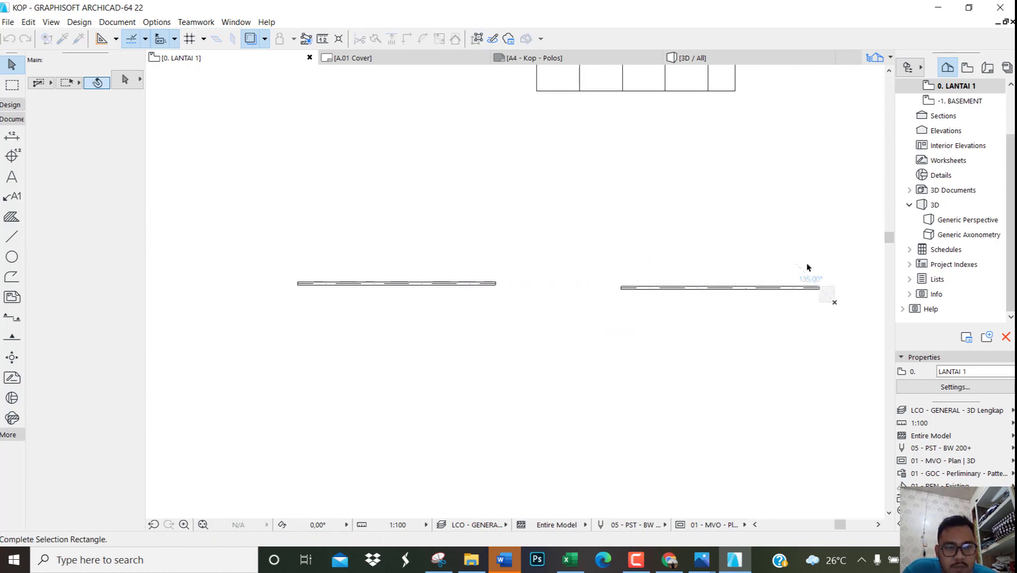
{"action": "left_click", "coordinate": [805, 264]}
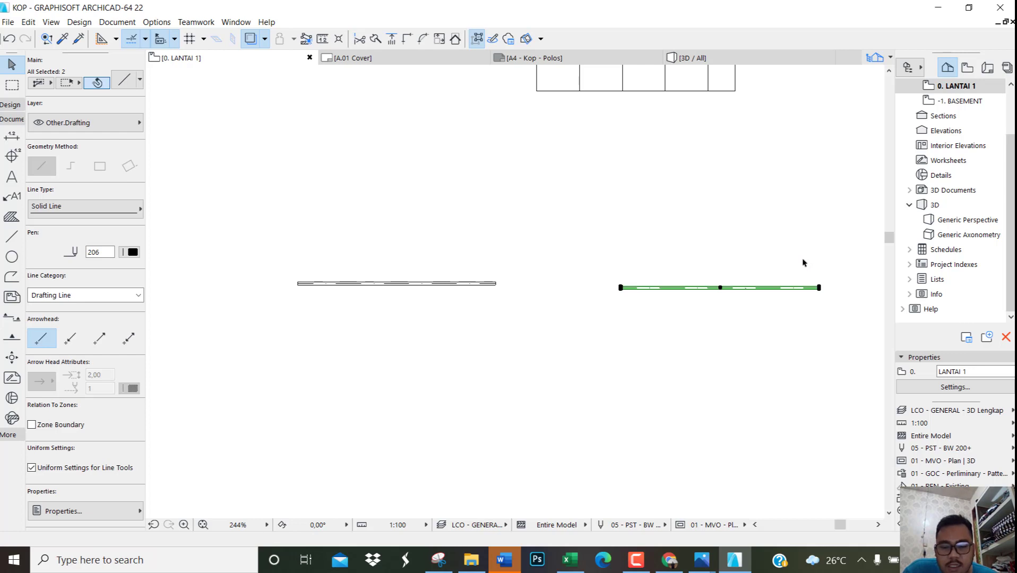
{"action": "key", "text": "ctrl+e"}
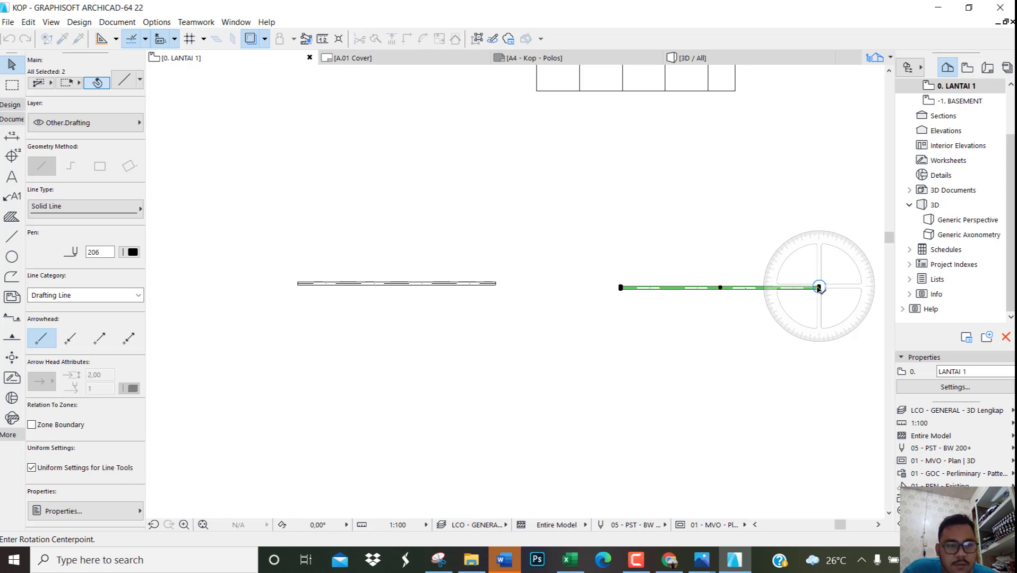
{"action": "left_click", "coordinate": [818, 287]}
{"action": "left_click", "coordinate": [850, 287]}
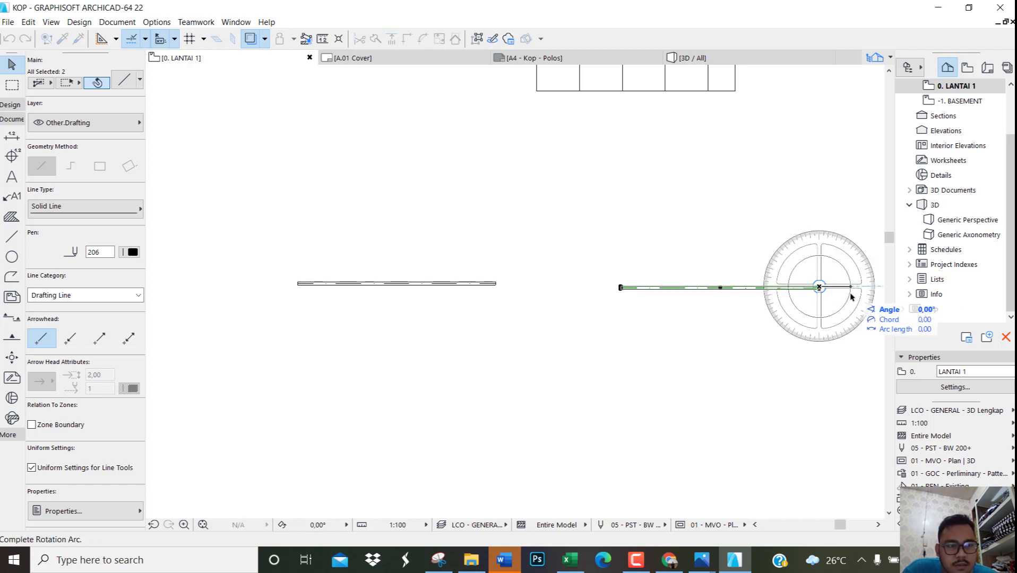
{"action": "left_click", "coordinate": [820, 340]}
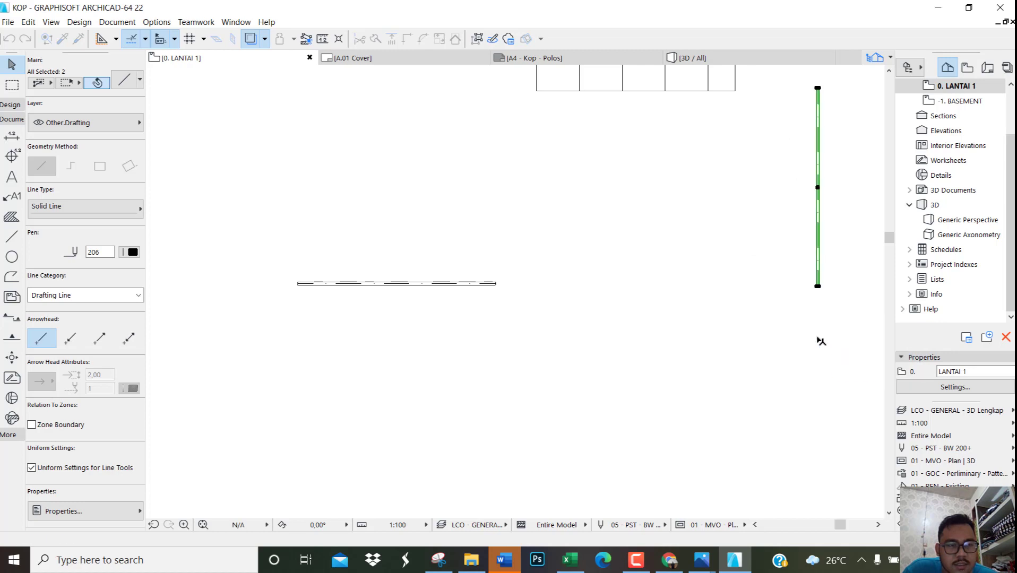
{"action": "key", "text": "Escape"}
Move the vertical spare truss and its line next to the horizontal spare truss below the slabs
{"action": "scroll", "coordinate": [606, 159], "scroll_direction": "down", "scroll_amount": 2}
{"action": "middle_click_drag", "start_coordinate": [606, 158], "coordinate": [622, 293]}
{"action": "left_click_drag", "start_coordinate": [801, 413], "coordinate": [743, 345]}
{"action": "key", "text": "ctrl+d"}
{"action": "left_click", "coordinate": [769, 359]}
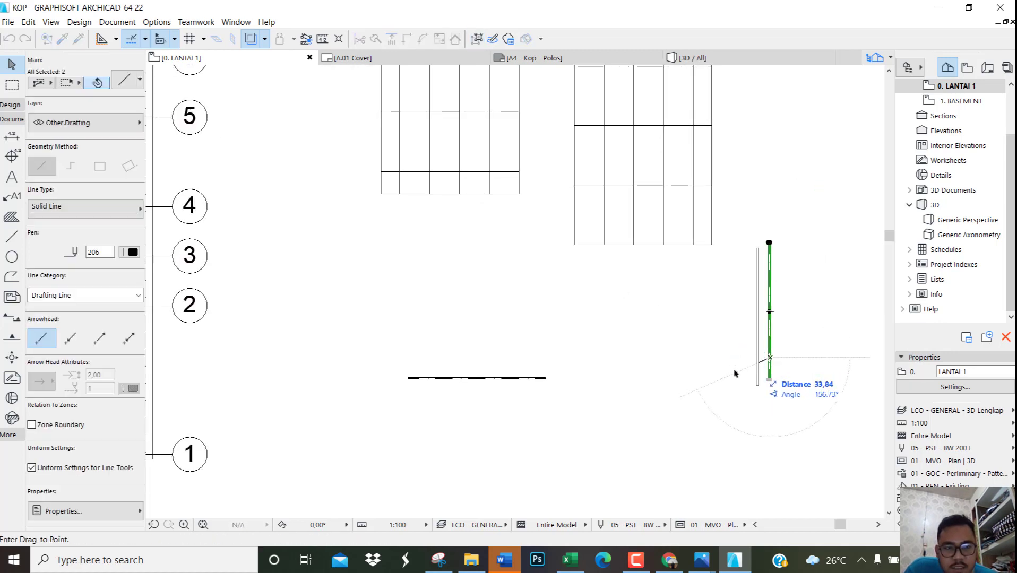
{"action": "left_click", "coordinate": [608, 431]}
{"action": "key", "text": "Escape"}
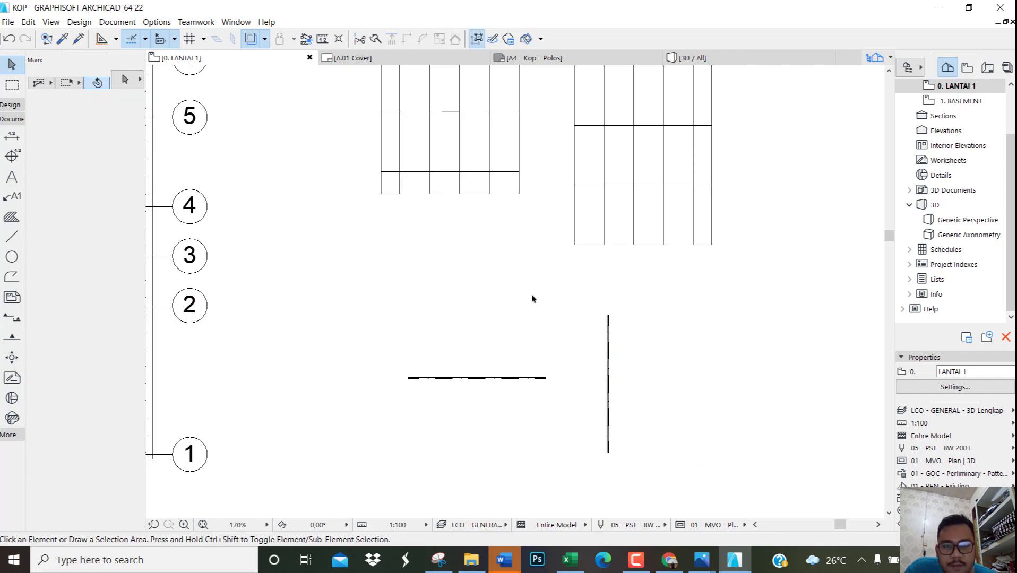
Start dragging multiple copies of the smaller slab's upper truss and line from their end midpoint, placing one centred on the first horizontal pattern line below
{"action": "scroll", "coordinate": [514, 174], "scroll_direction": "down", "scroll_amount": 3}
{"action": "scroll", "coordinate": [514, 178], "scroll_direction": "up", "scroll_amount": 5}
{"action": "scroll", "coordinate": [517, 185], "scroll_direction": "up", "scroll_amount": 8}
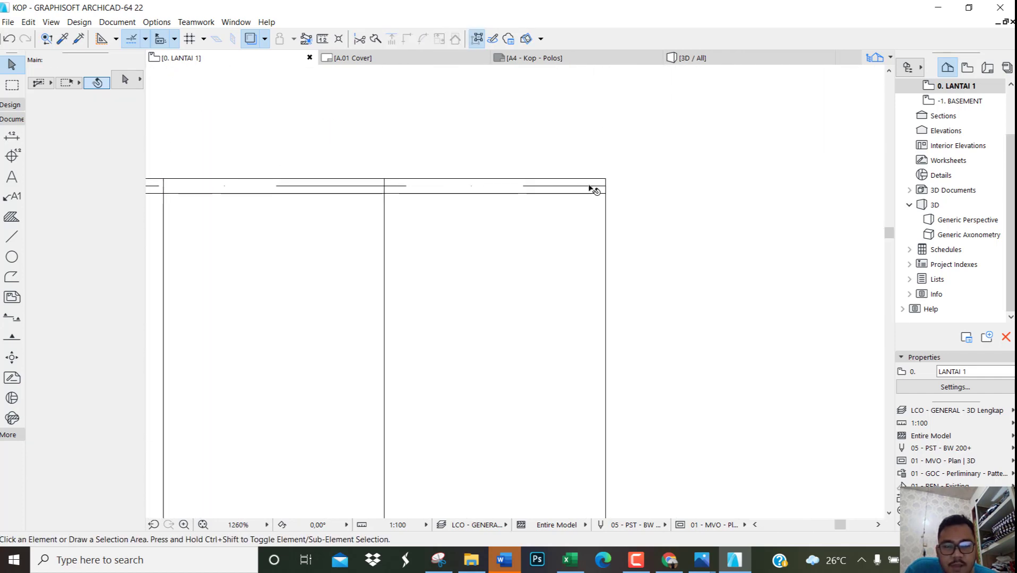
{"action": "scroll", "coordinate": [606, 188], "scroll_direction": "down", "scroll_amount": 2}
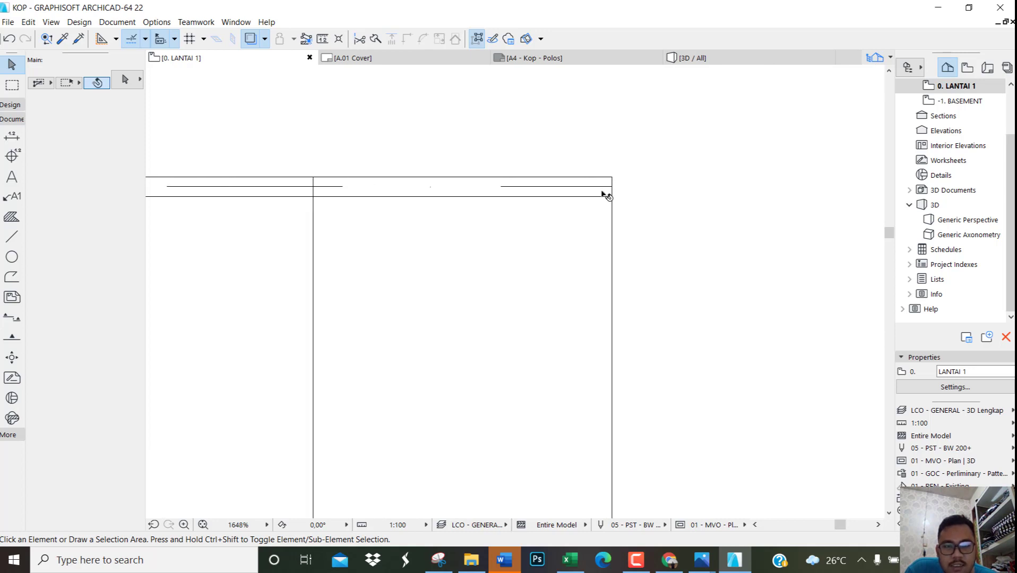
{"action": "left_click_drag", "start_coordinate": [639, 215], "coordinate": [593, 164]}
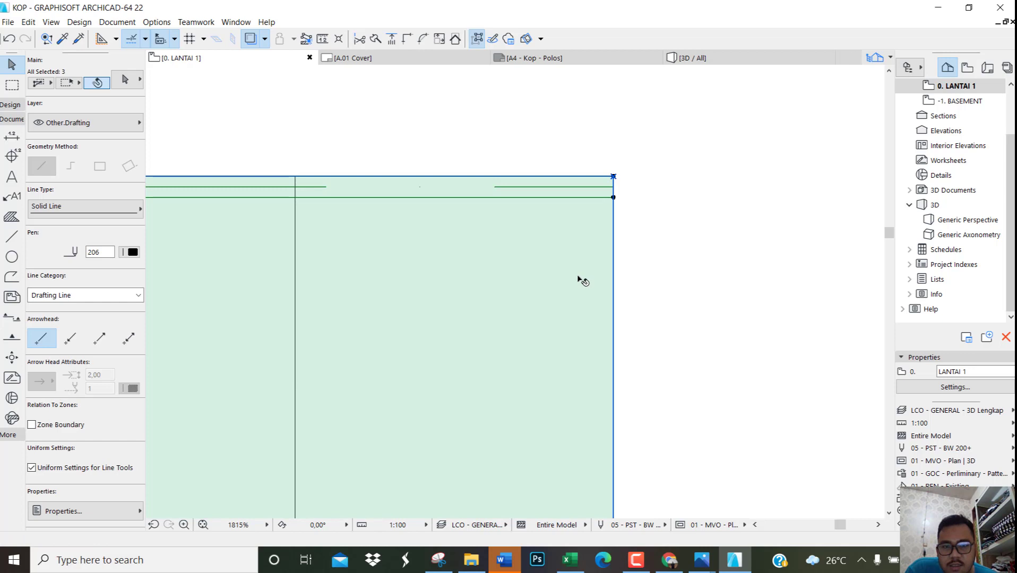
{"action": "left_click", "coordinate": [578, 278], "text": "shift"}
{"action": "scroll", "coordinate": [647, 225], "scroll_direction": "down", "scroll_amount": 7}
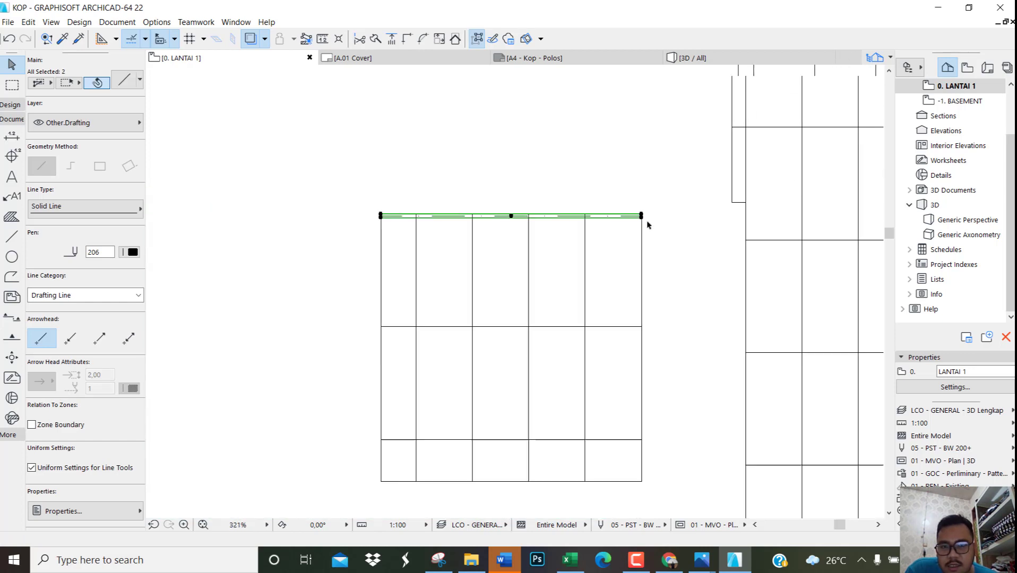
{"action": "scroll", "coordinate": [647, 218], "scroll_direction": "up", "scroll_amount": 7}
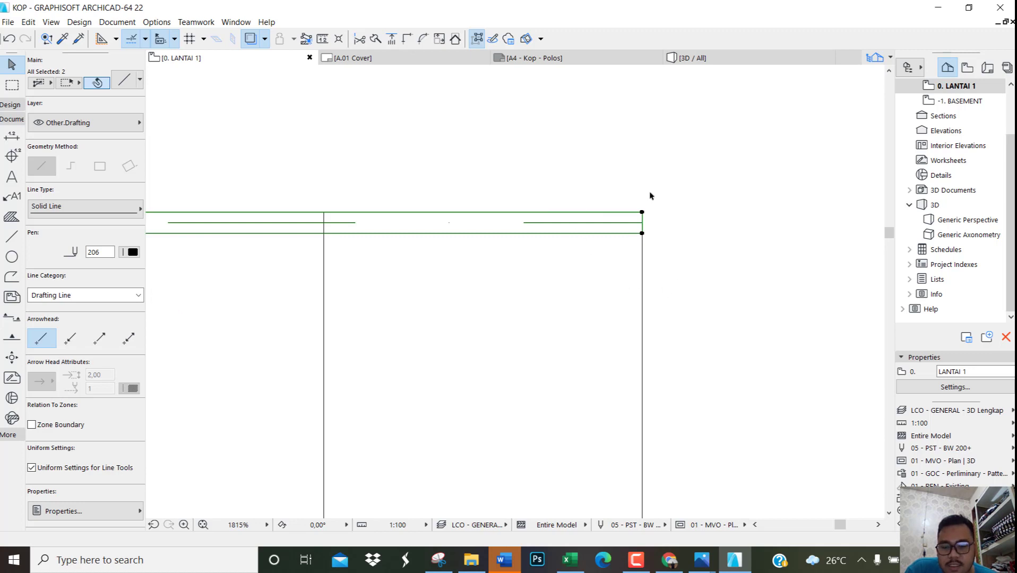
{"action": "key", "text": "ctrl+d"}
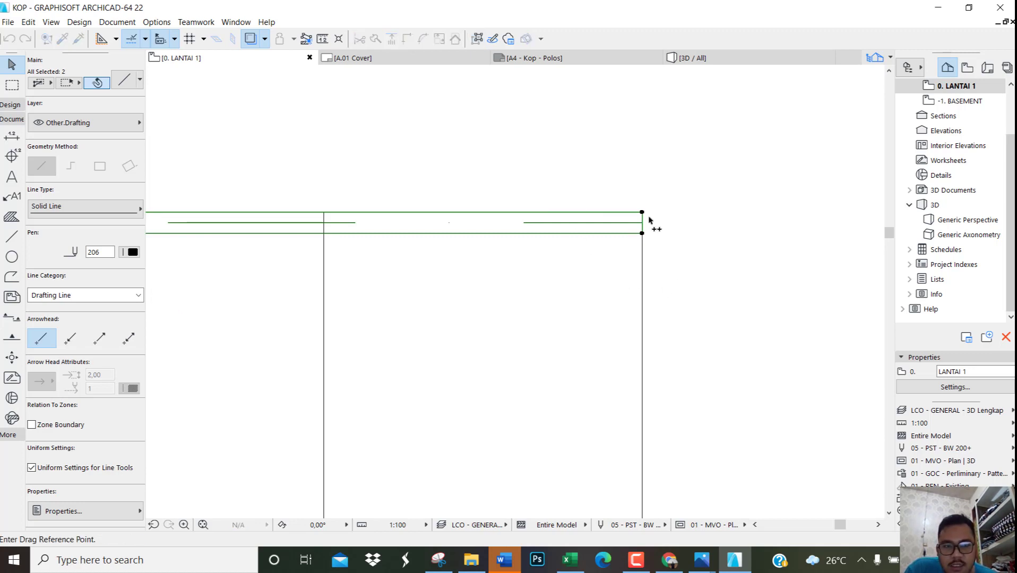
{"action": "scroll", "coordinate": [646, 225], "scroll_direction": "up", "scroll_amount": 2}
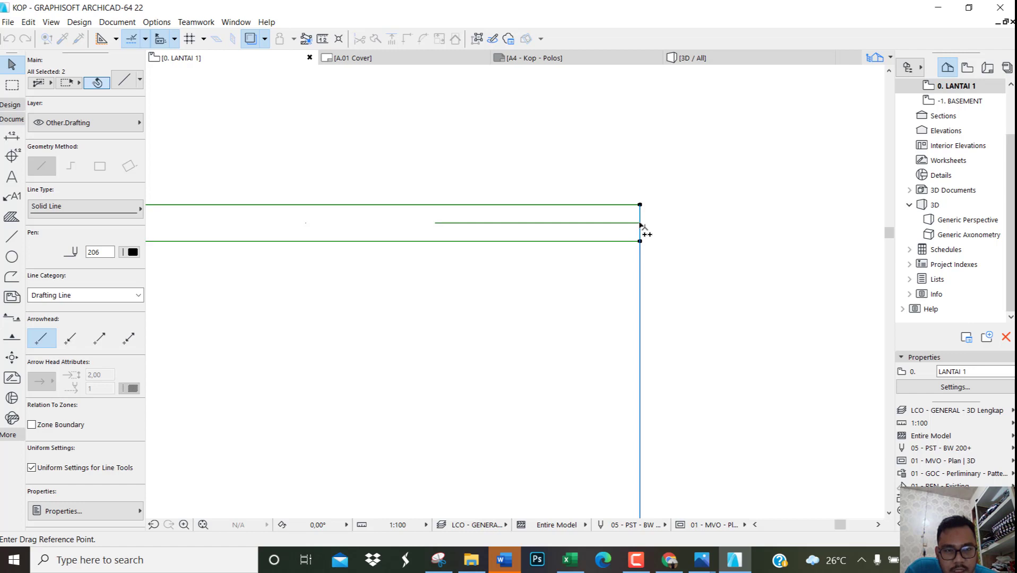
{"action": "left_click", "coordinate": [640, 225]}
{"action": "scroll", "coordinate": [641, 222], "scroll_direction": "down", "scroll_amount": 3}
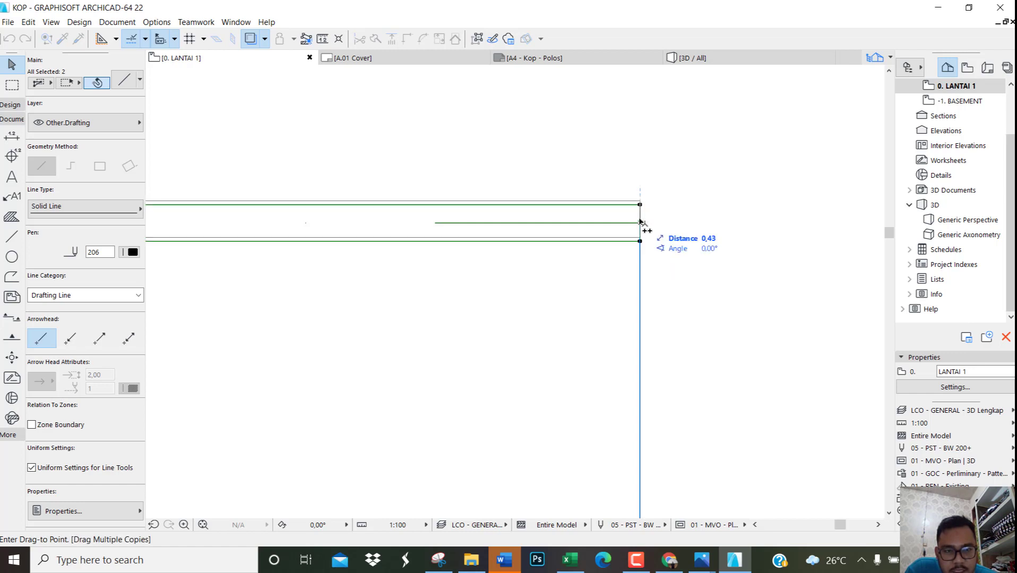
{"action": "scroll", "coordinate": [640, 222], "scroll_direction": "down", "scroll_amount": 3}
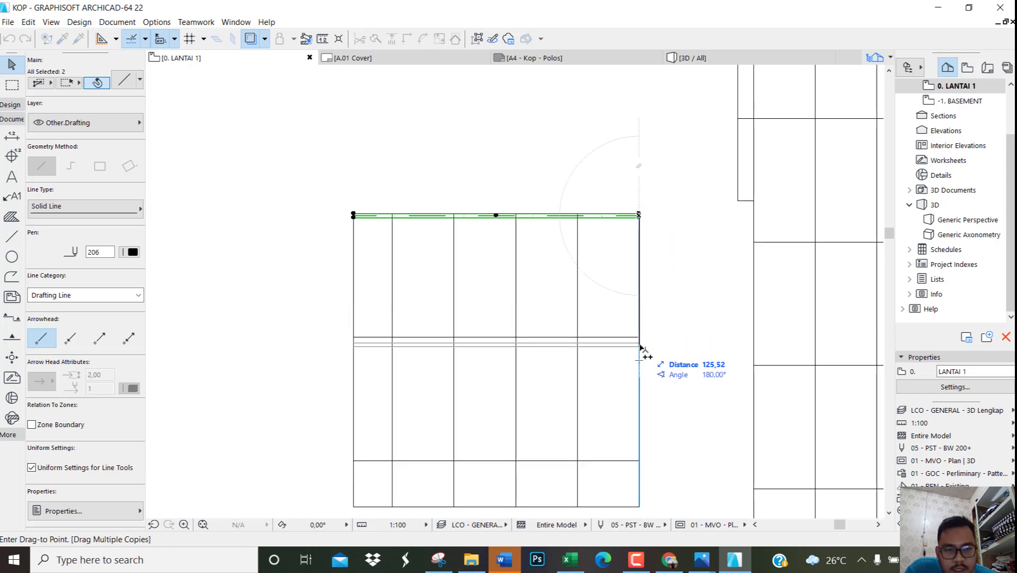
{"action": "scroll", "coordinate": [640, 350], "scroll_direction": "up", "scroll_amount": 4}
{"action": "scroll", "coordinate": [636, 335], "scroll_direction": "up", "scroll_amount": 2}
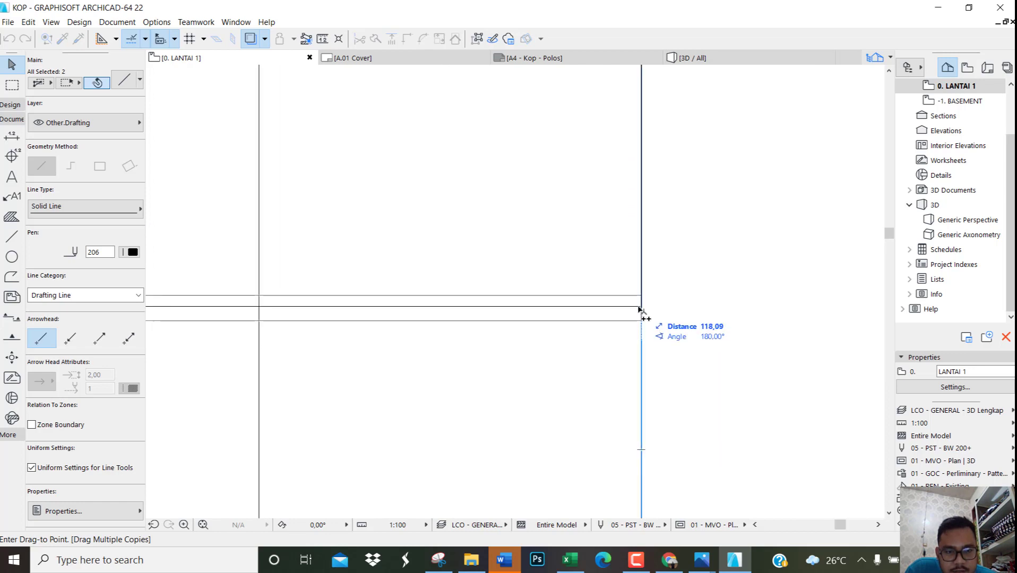
{"action": "left_click", "coordinate": [641, 307]}
Place another copy of the truss and line centred on the smaller slab's second horizontal pattern line
{"action": "scroll", "coordinate": [643, 233], "scroll_direction": "down", "scroll_amount": 4}
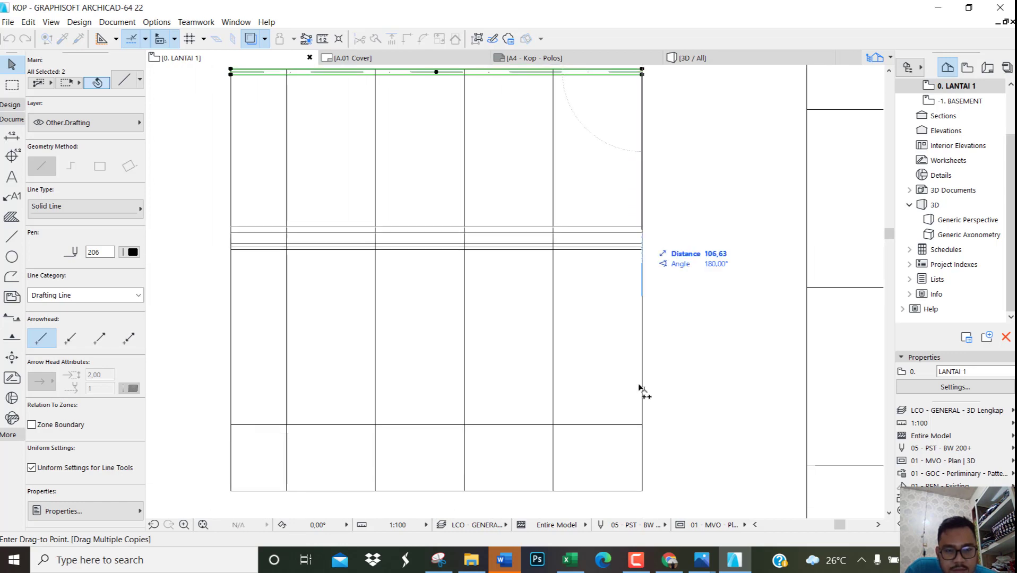
{"action": "scroll", "coordinate": [644, 441], "scroll_direction": "up", "scroll_amount": 5}
{"action": "scroll", "coordinate": [663, 384], "scroll_direction": "up", "scroll_amount": 3}
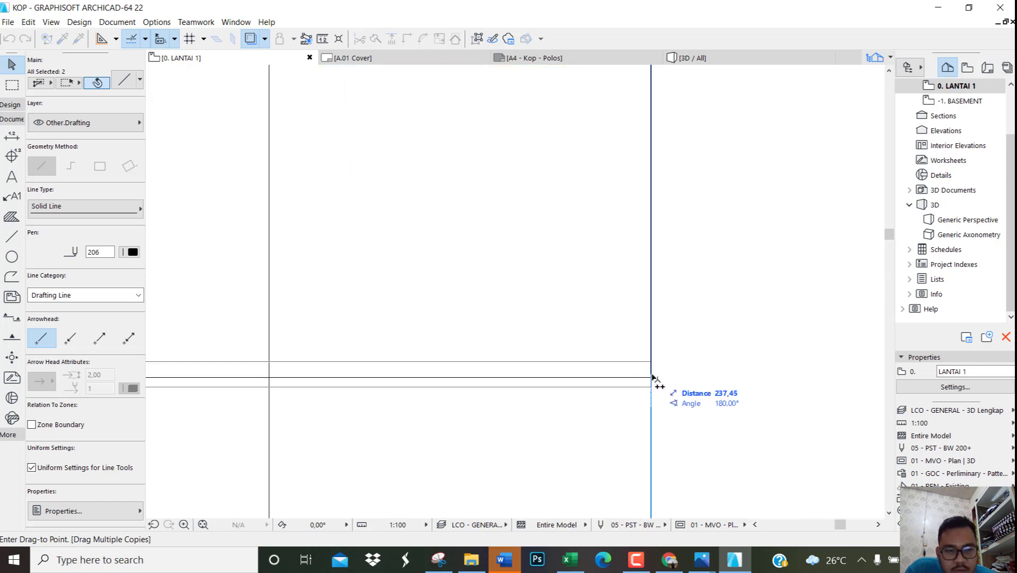
{"action": "scroll", "coordinate": [660, 252], "scroll_direction": "down", "scroll_amount": 5}
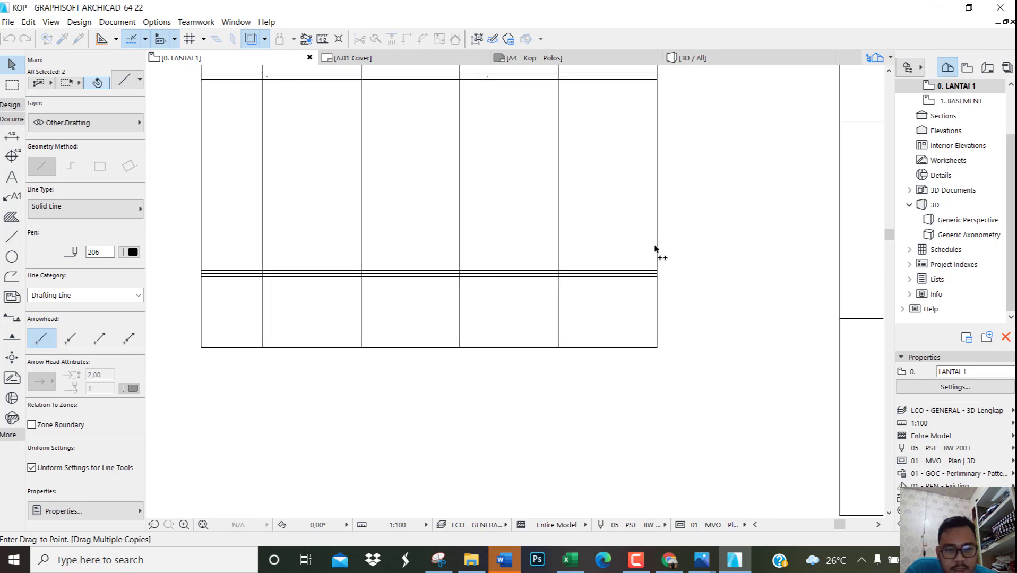
Place the last copy of the horizontal truss and line just below the smaller slab's lower edge, ending the multiple copying
{"action": "scroll", "coordinate": [655, 297], "scroll_direction": "up", "scroll_amount": 4}
{"action": "scroll", "coordinate": [663, 345], "scroll_direction": "up", "scroll_amount": 3}
{"action": "scroll", "coordinate": [678, 318], "scroll_direction": "down", "scroll_amount": 3}
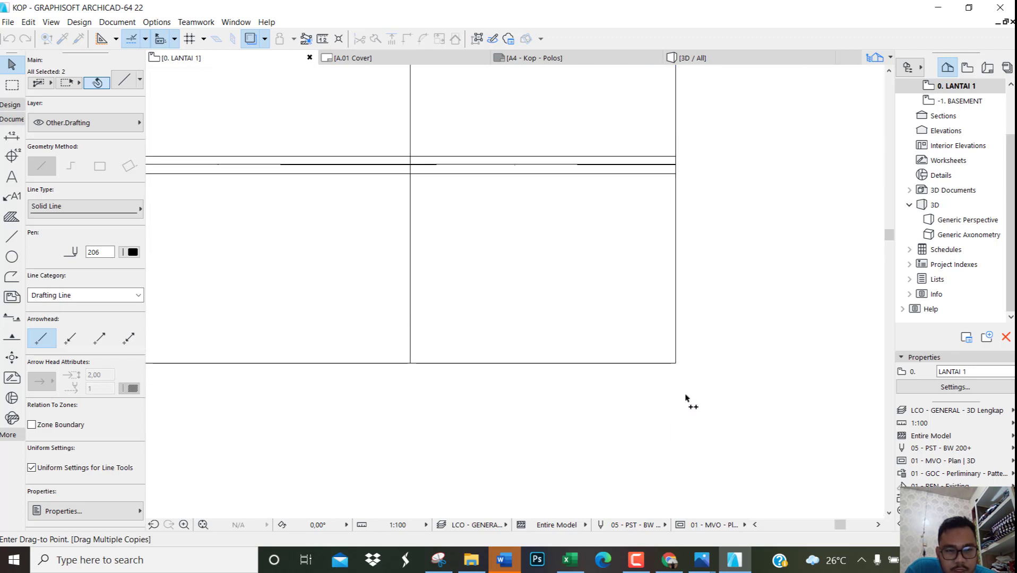
{"action": "left_click", "coordinate": [692, 408]}
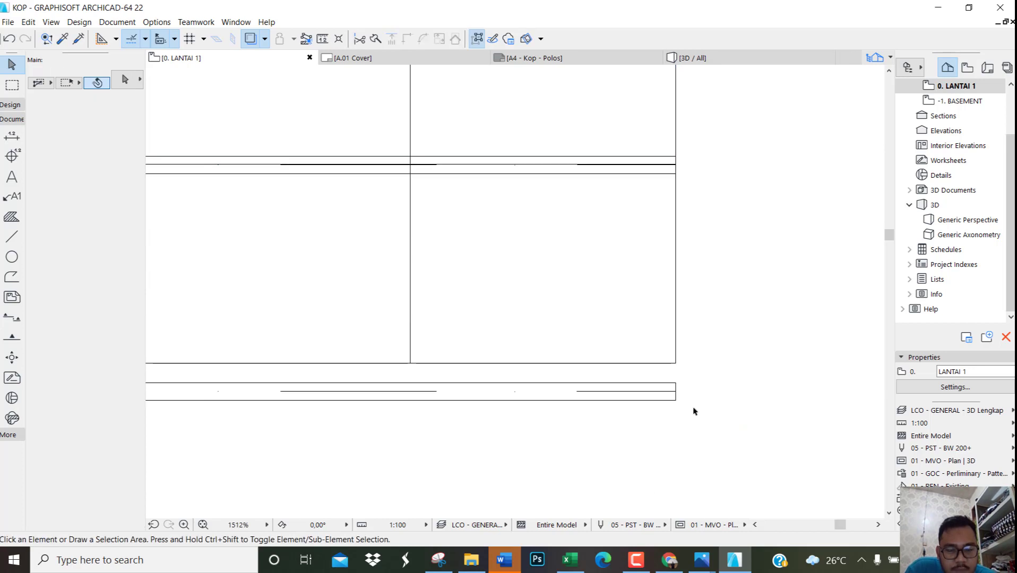
Move the lowest truss and line from their lower-right corner onto the smaller slab's lower-right corner, and check the trusses in 3D
{"action": "left_click", "coordinate": [692, 411]}
{"action": "left_click", "coordinate": [665, 380]}
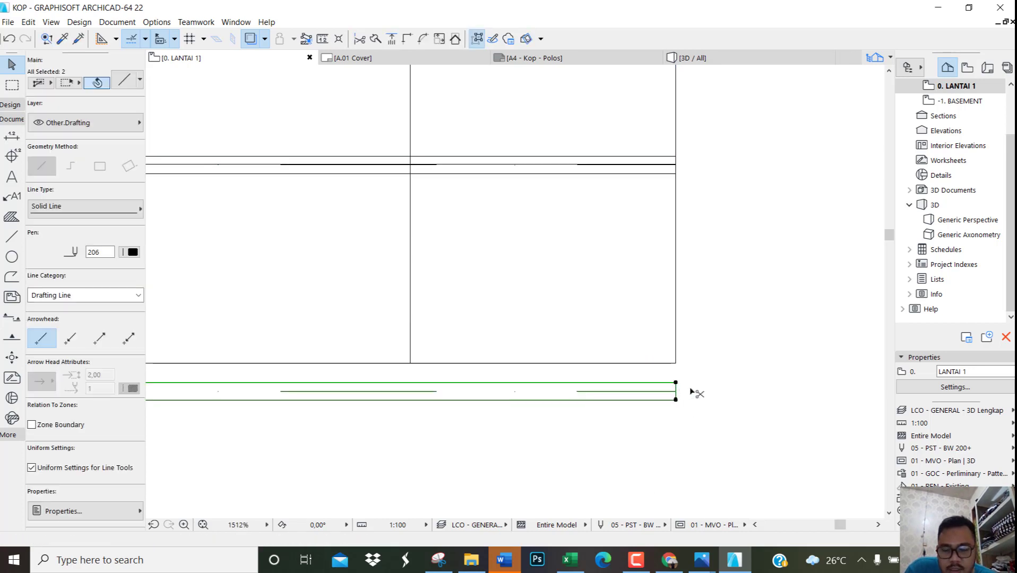
{"action": "key", "text": "ctrl+d"}
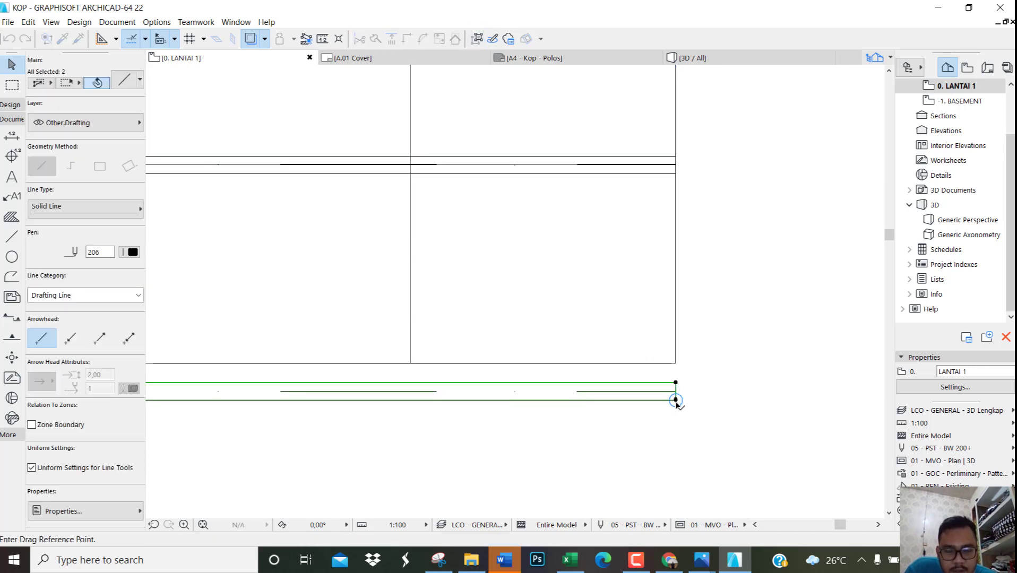
{"action": "left_click", "coordinate": [675, 399]}
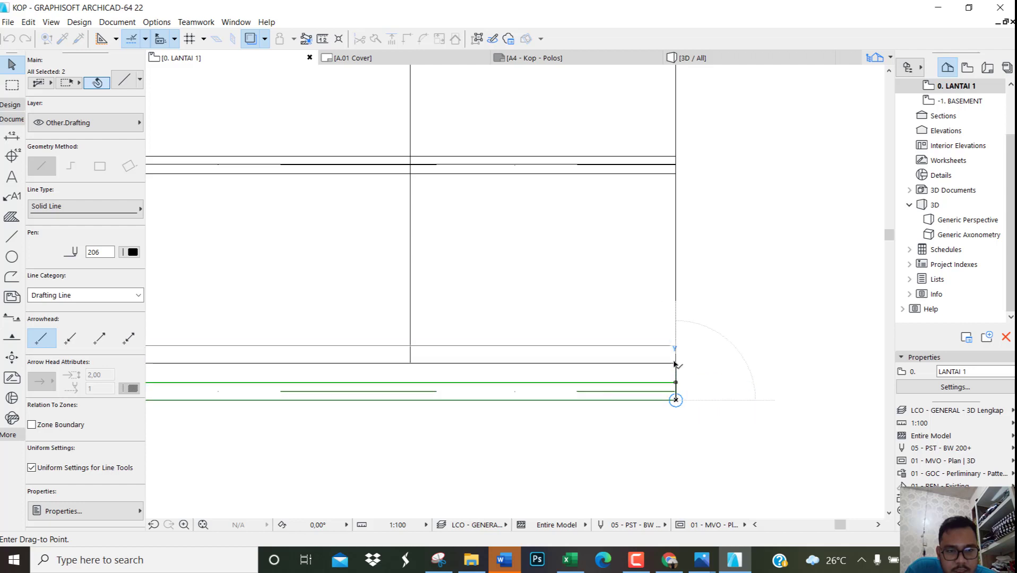
{"action": "left_click", "coordinate": [675, 364]}
{"action": "scroll", "coordinate": [714, 222], "scroll_direction": "down", "scroll_amount": 6}
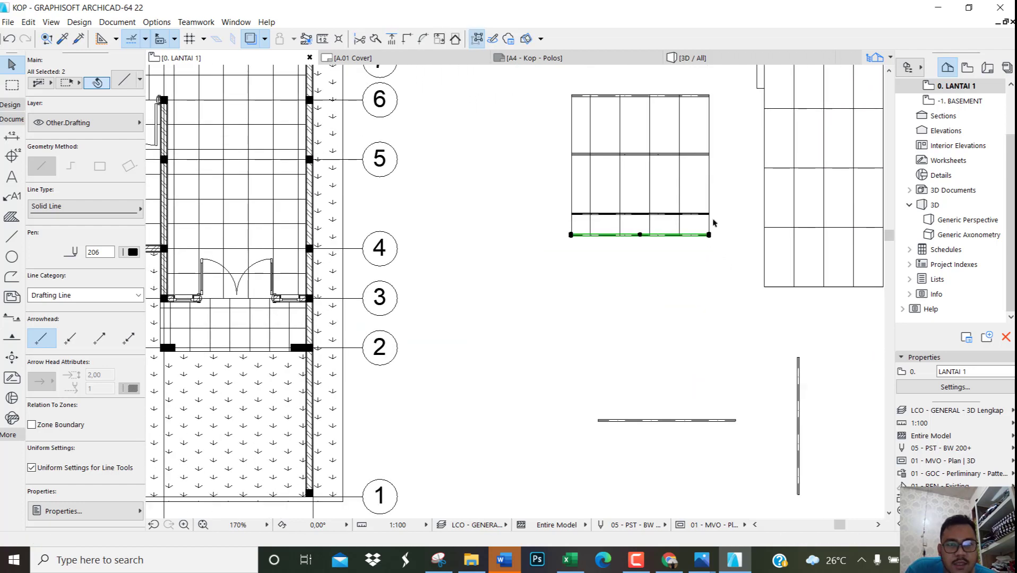
{"action": "key", "text": "Escape"}
{"action": "key", "text": "F3"}
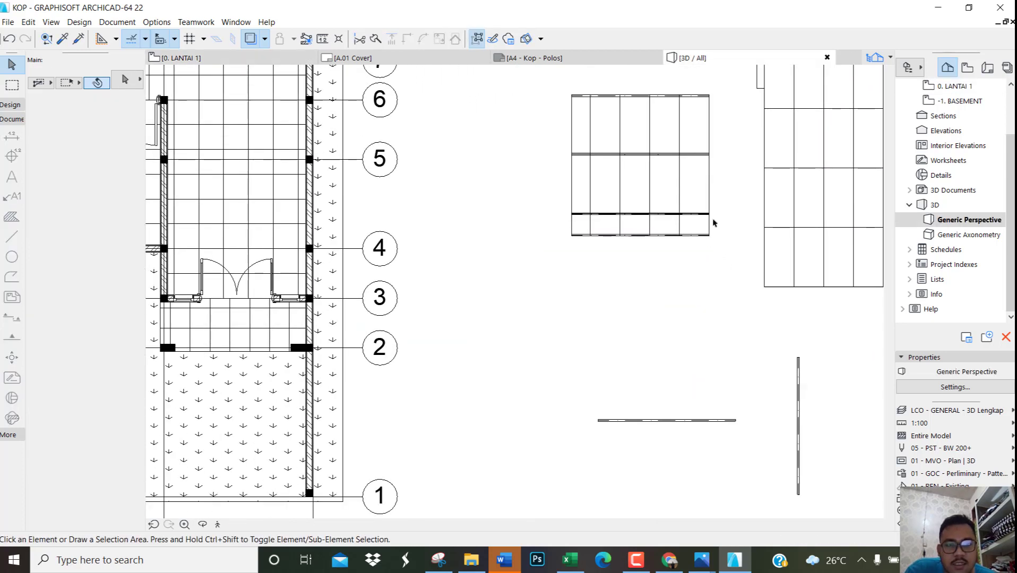
{"action": "mouse_move", "coordinate": [579, 234]}
{"action": "middle_mouse_down", "text": "shift"}
{"action": "mouse_move", "coordinate": [558, 246]}
{"action": "mouse_move", "coordinate": [593, 230]}
{"action": "middle_mouse_up", "text": "shift"}
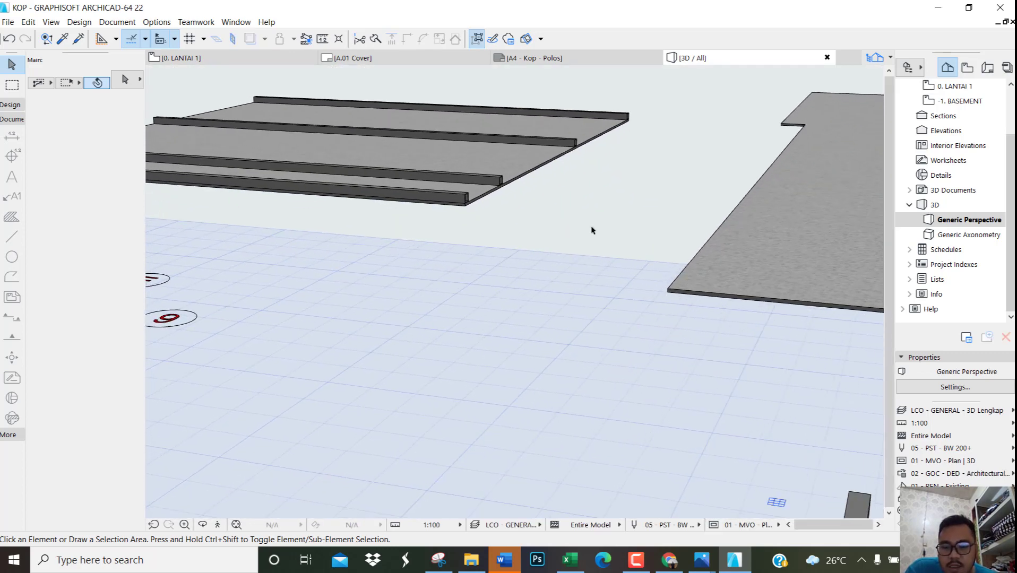
{"action": "key", "text": "F2"}
{"action": "scroll", "coordinate": [556, 218], "scroll_direction": "down", "scroll_amount": 2}
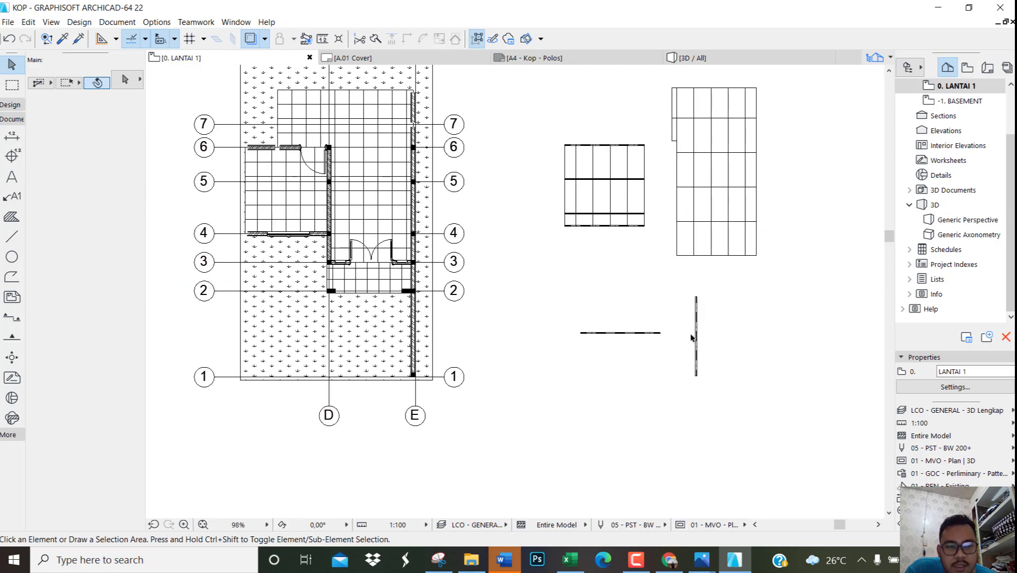
Copy the vertical spare truss and its line from their lower-left corner to the smaller slab's lower-left corner
{"action": "scroll", "coordinate": [700, 348], "scroll_direction": "up", "scroll_amount": 4}
{"action": "scroll", "coordinate": [705, 353], "scroll_direction": "up", "scroll_amount": 4}
{"action": "left_click_drag", "start_coordinate": [706, 415], "coordinate": [657, 388]}
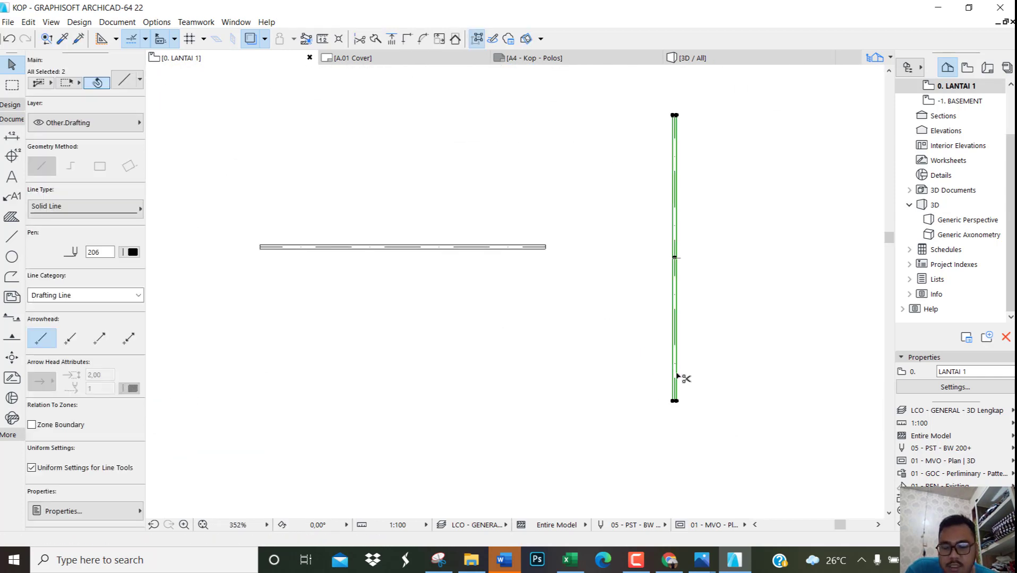
{"action": "key", "text": "ctrl+d"}
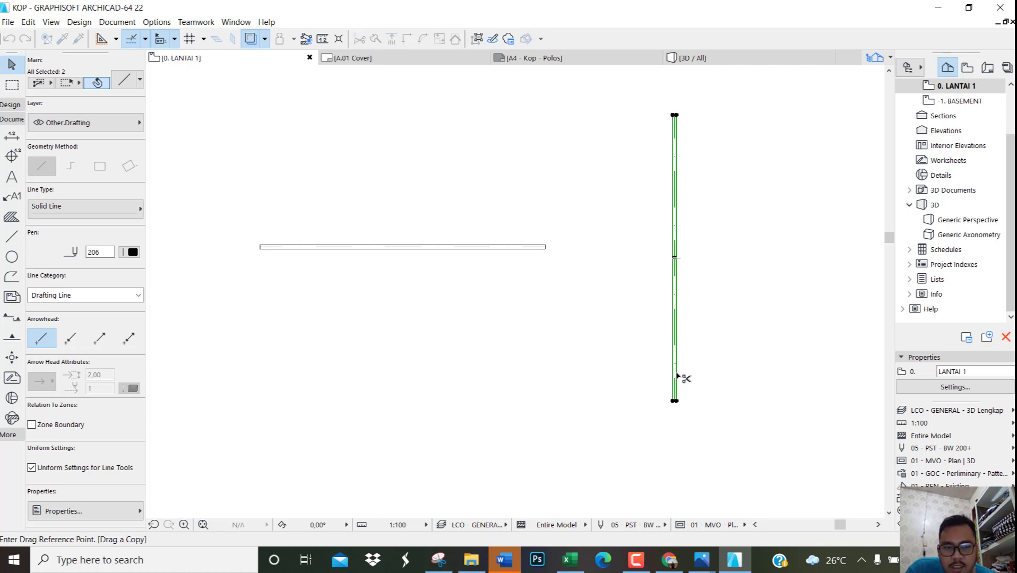
{"action": "scroll", "coordinate": [663, 417], "scroll_direction": "up", "scroll_amount": 2}
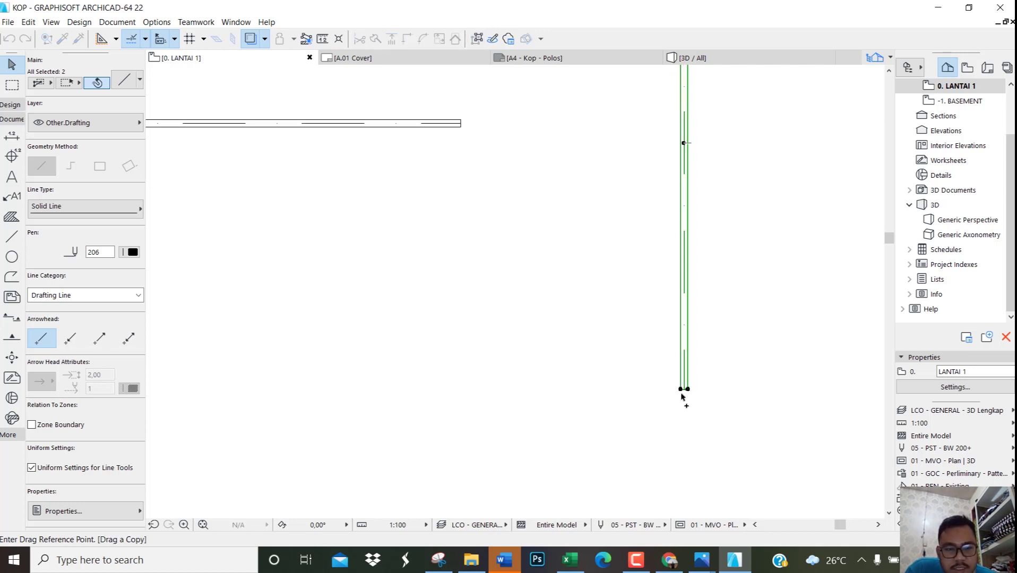
{"action": "left_click", "coordinate": [681, 390]}
{"action": "scroll", "coordinate": [711, 386], "scroll_direction": "down", "scroll_amount": 3}
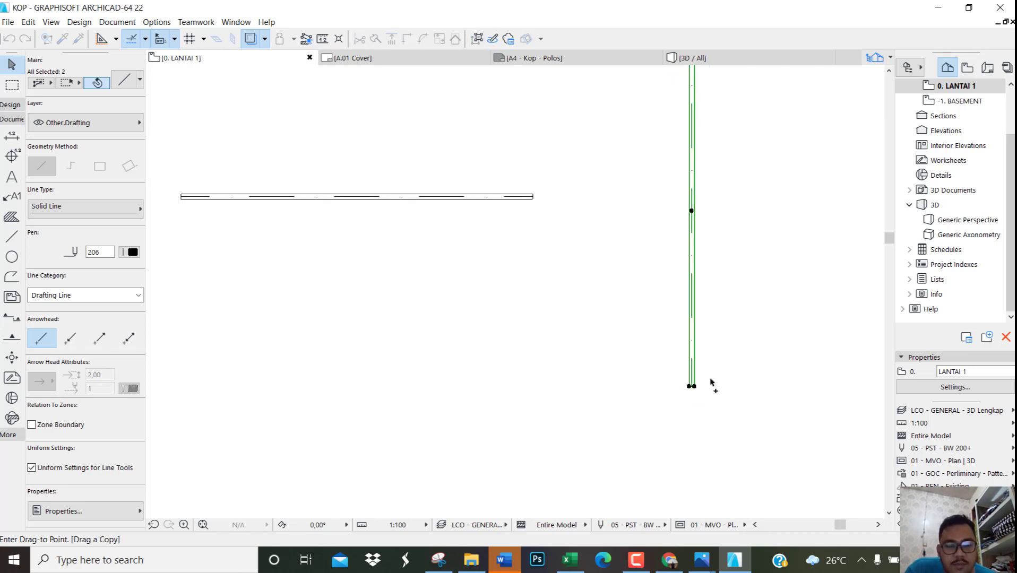
{"action": "scroll", "coordinate": [523, 212], "scroll_direction": "up", "scroll_amount": 3}
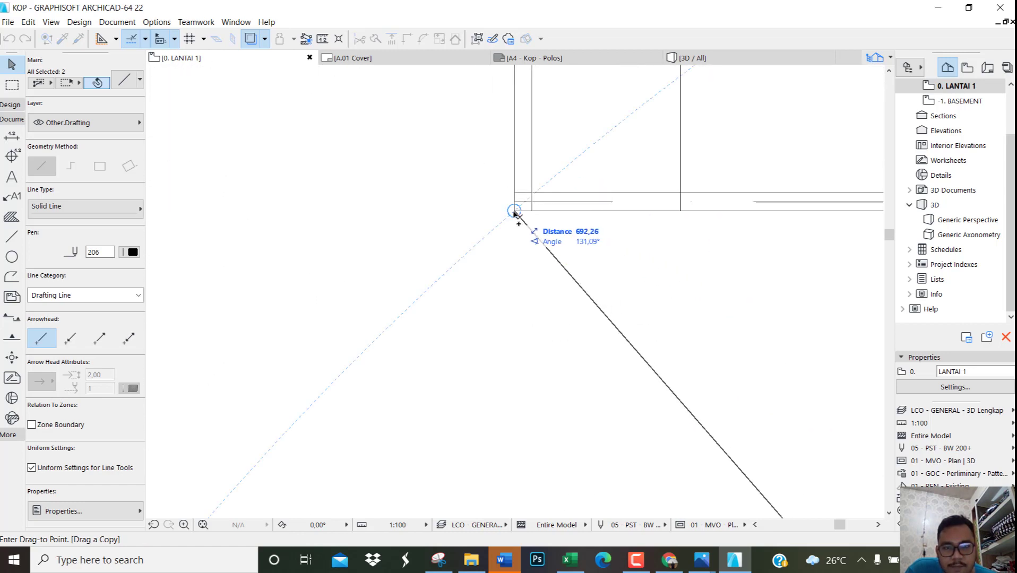
{"action": "left_click", "coordinate": [514, 212]}
{"action": "scroll", "coordinate": [552, 319], "scroll_direction": "down", "scroll_amount": 5}
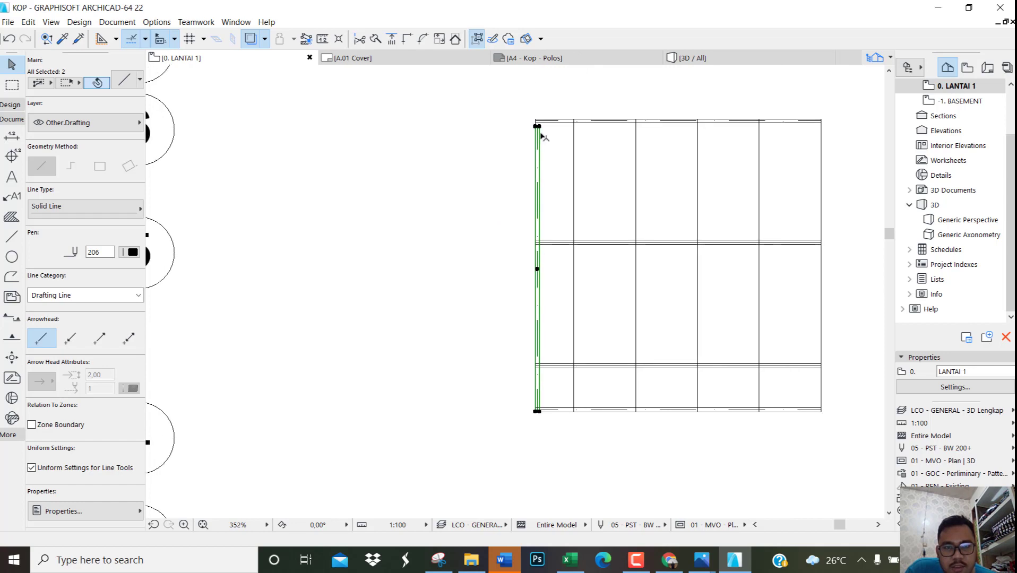
Stretch the upper end of the copied vertical truss to the smaller slab's upper-left corner
{"action": "scroll", "coordinate": [541, 136], "scroll_direction": "up", "scroll_amount": 10}
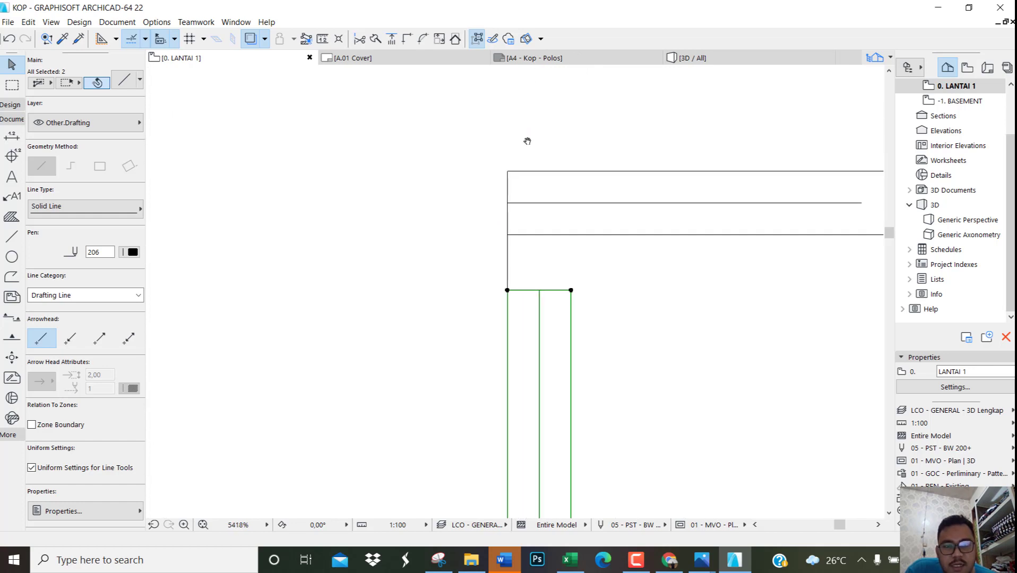
{"action": "left_click", "coordinate": [508, 291]}
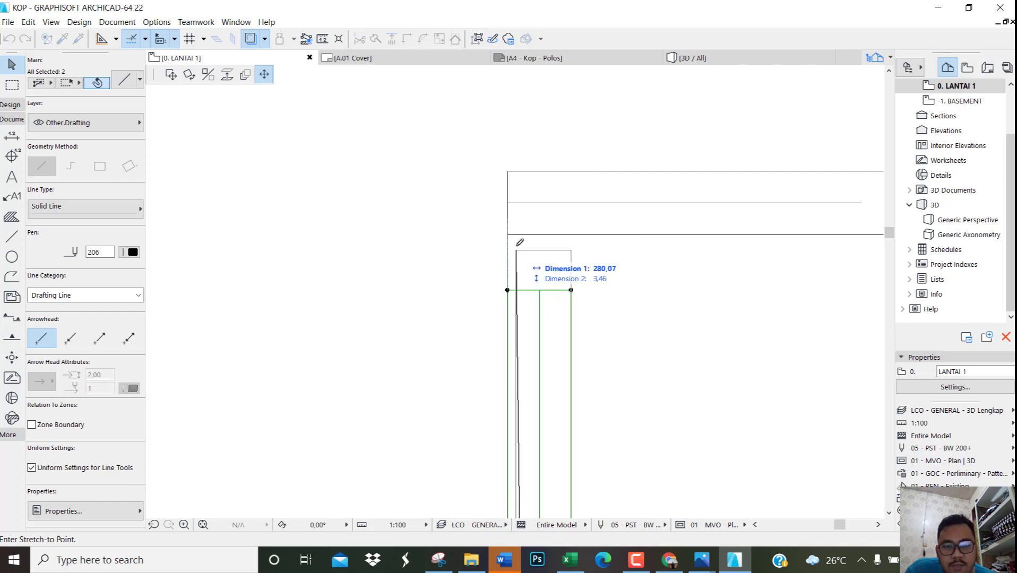
{"action": "left_click", "coordinate": [508, 171]}
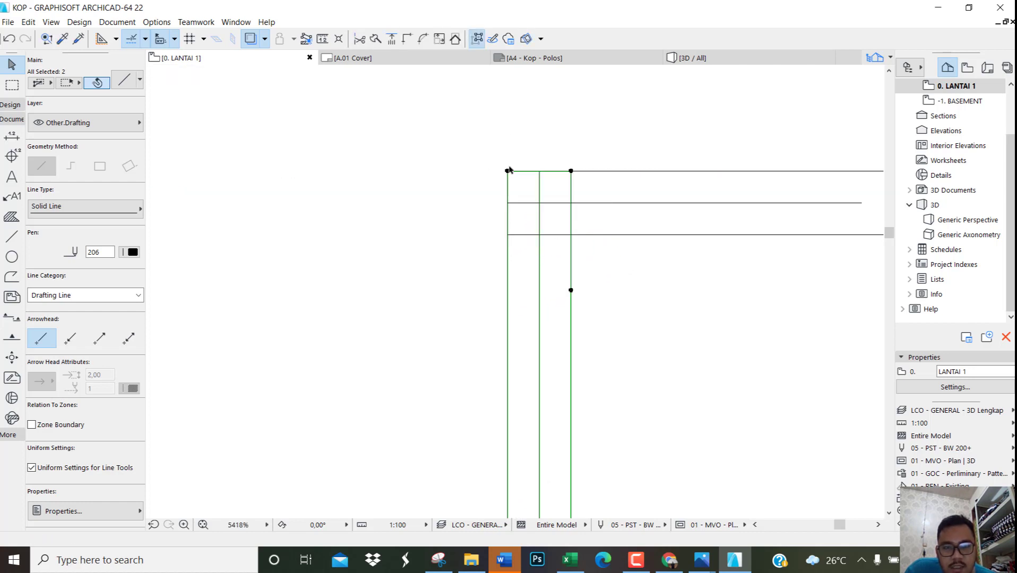
Start dragging multiple copies of the vertical truss and line from their lower end midpoint, placing one centred on the first vertical pattern line
{"action": "scroll", "coordinate": [508, 163], "scroll_direction": "down", "scroll_amount": 10}
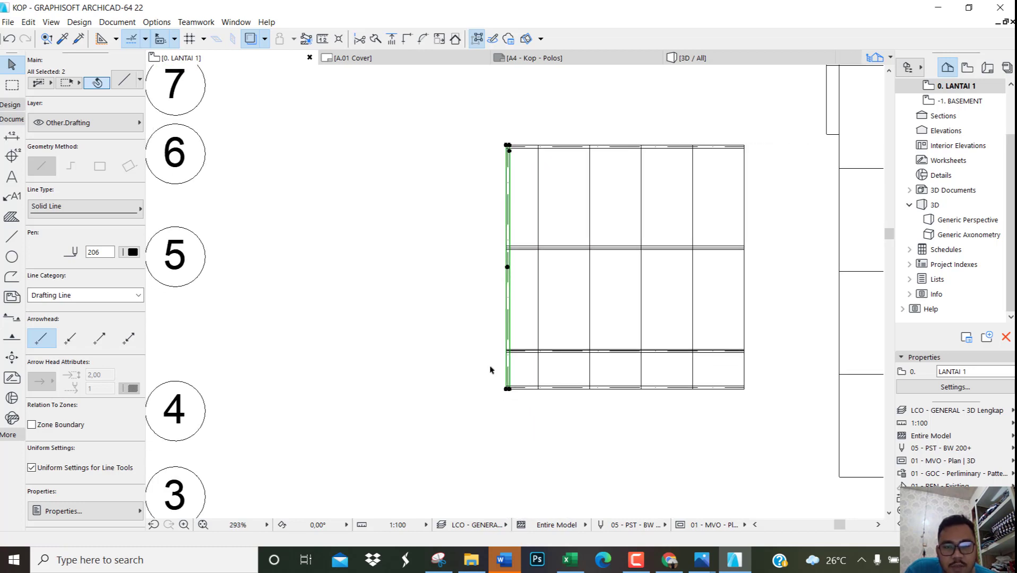
{"action": "scroll", "coordinate": [507, 400], "scroll_direction": "up", "scroll_amount": 7}
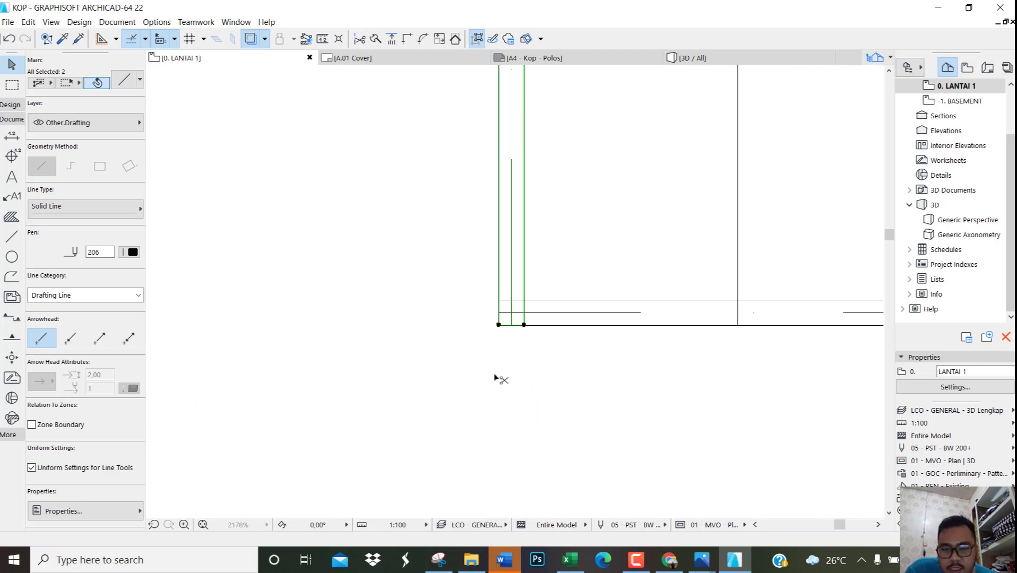
{"action": "key", "text": "ctrl+d"}
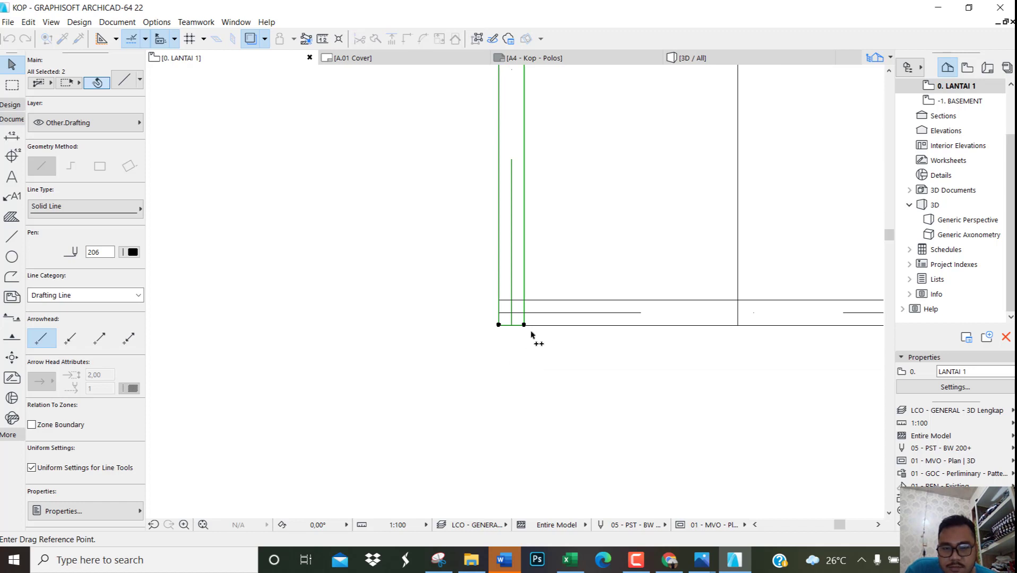
{"action": "scroll", "coordinate": [531, 334], "scroll_direction": "up", "scroll_amount": 1}
{"action": "left_click", "coordinate": [502, 322]}
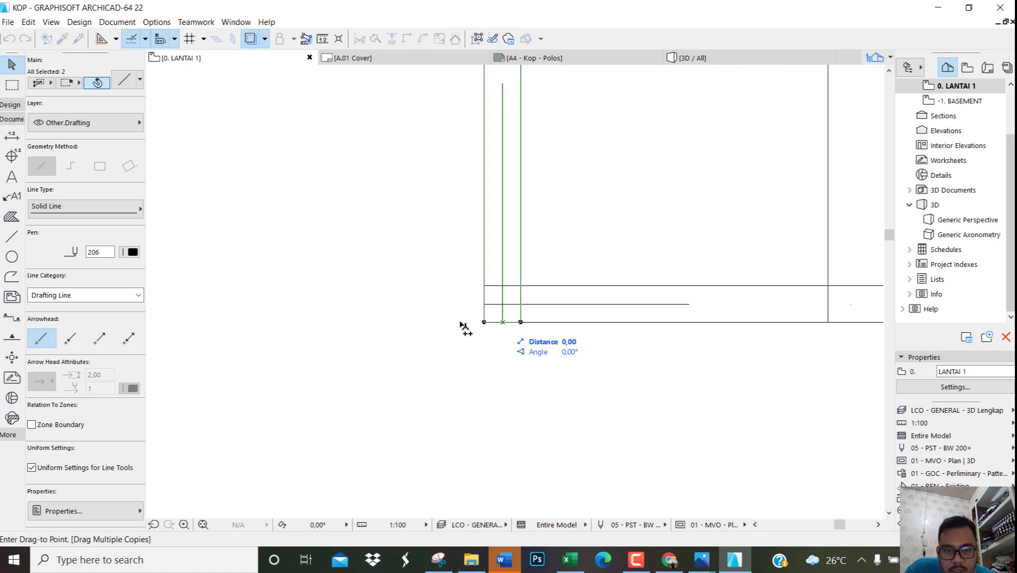
{"action": "scroll", "coordinate": [422, 322], "scroll_direction": "down", "scroll_amount": 4}
{"action": "scroll", "coordinate": [519, 296], "scroll_direction": "up", "scroll_amount": 3}
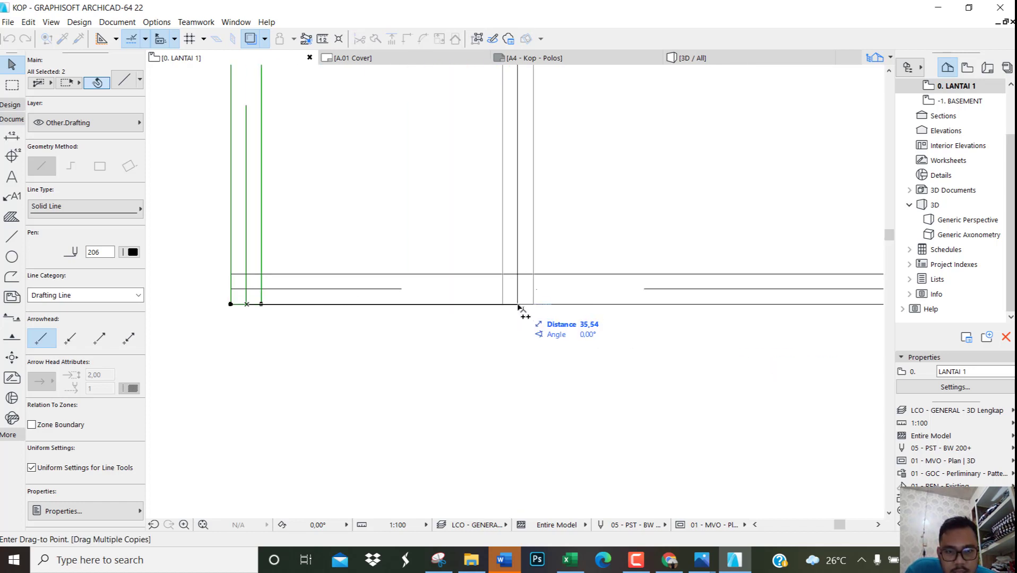
{"action": "left_click", "coordinate": [518, 304]}
Place further copies of the vertical truss and line centred on the second, third and fourth vertical pattern lines
{"action": "scroll", "coordinate": [403, 301], "scroll_direction": "down", "scroll_amount": 3}
{"action": "middle_click_drag", "start_coordinate": [552, 328], "coordinate": [436, 335]}
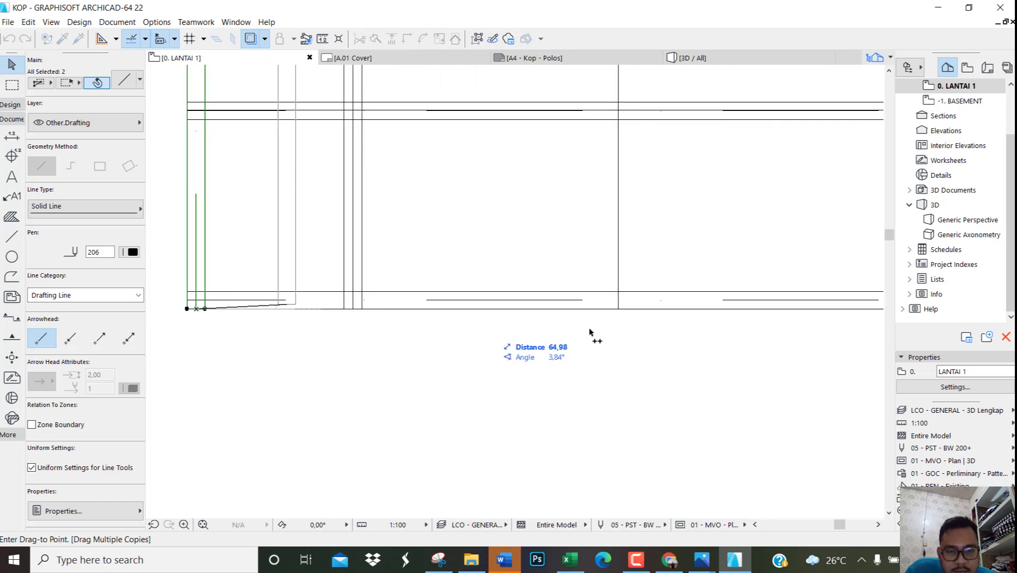
{"action": "left_click", "coordinate": [619, 309]}
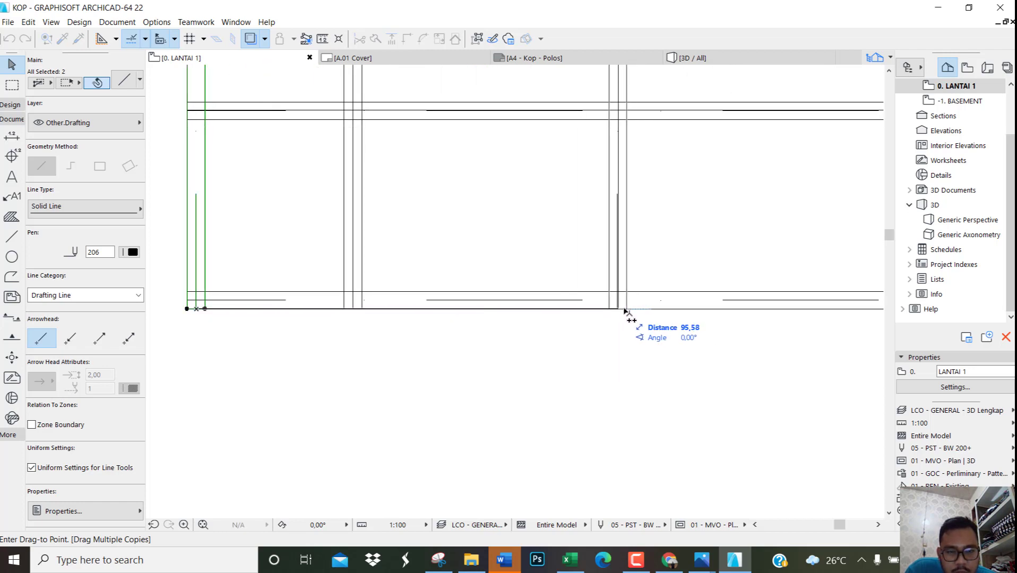
{"action": "middle_click_drag", "start_coordinate": [599, 306], "coordinate": [422, 291]}
{"action": "scroll", "coordinate": [748, 291], "scroll_direction": "up", "scroll_amount": 2}
{"action": "scroll", "coordinate": [745, 293], "scroll_direction": "up", "scroll_amount": 2}
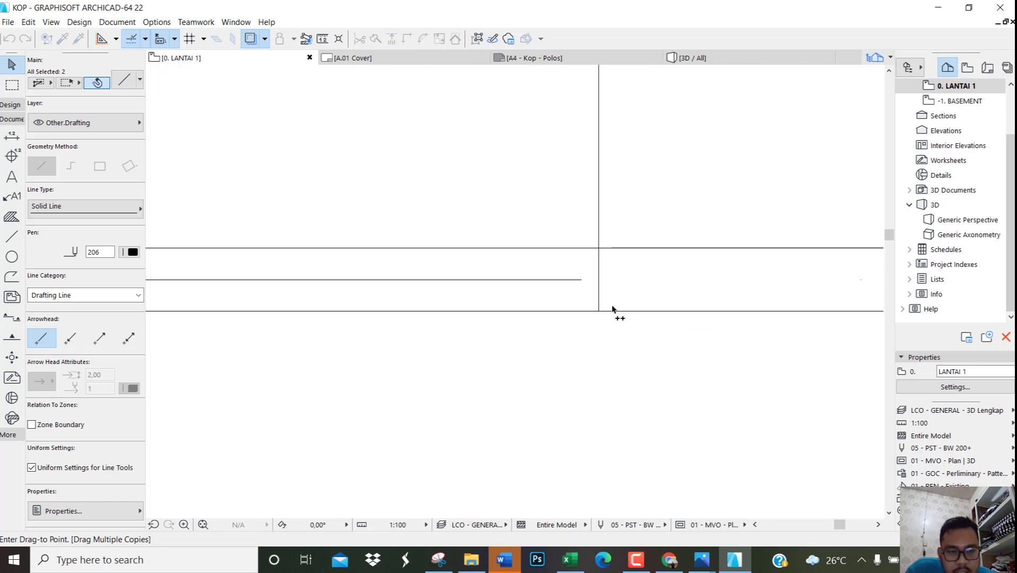
{"action": "scroll", "coordinate": [374, 264], "scroll_direction": "down", "scroll_amount": 6}
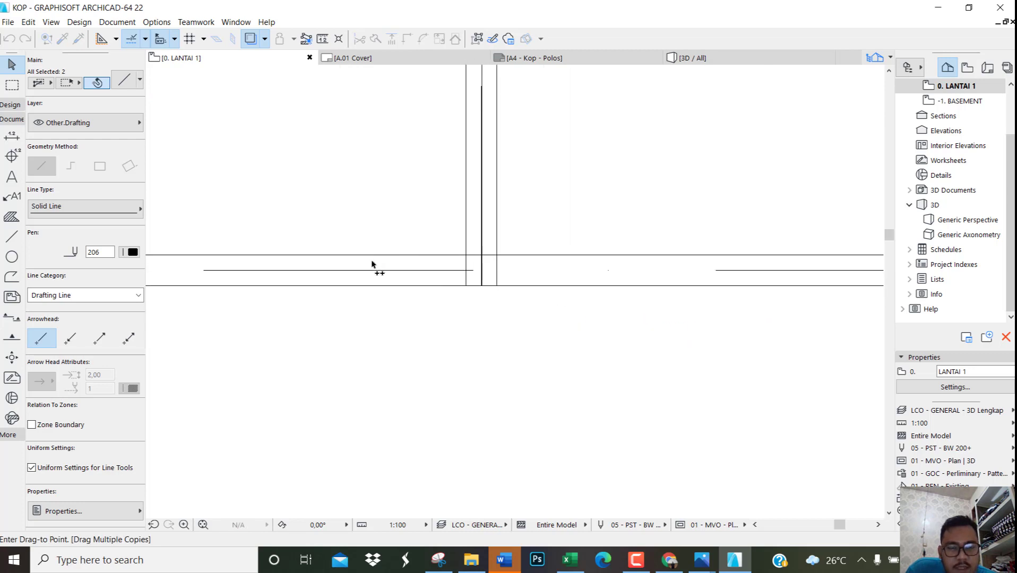
{"action": "scroll", "coordinate": [732, 285], "scroll_direction": "up", "scroll_amount": 3}
{"action": "scroll", "coordinate": [687, 267], "scroll_direction": "up", "scroll_amount": 2}
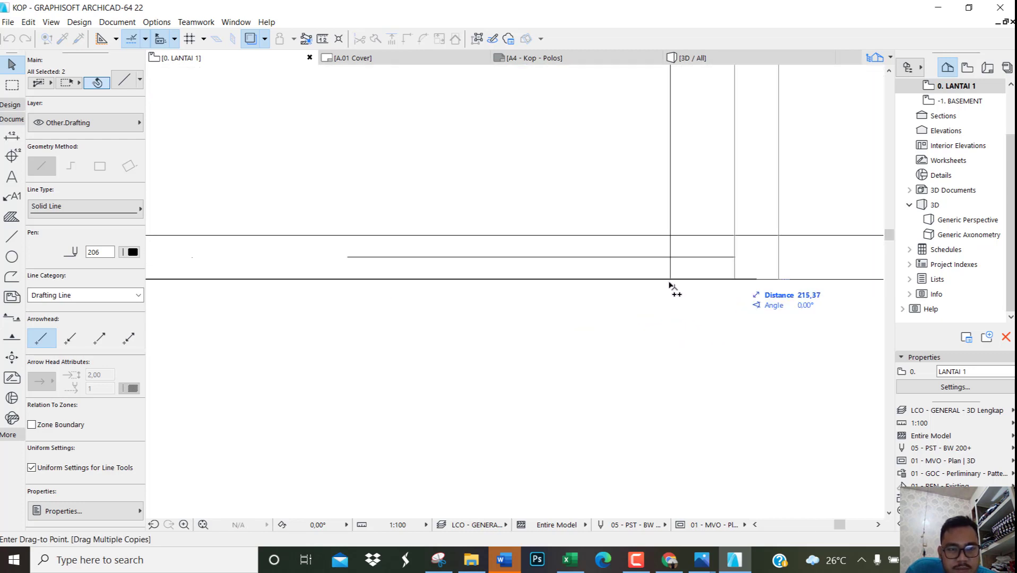
{"action": "left_click", "coordinate": [670, 281]}
Place the last vertical copy just outside the smaller slab's right edge, in line with its lower edge, and end the copying
{"action": "scroll", "coordinate": [435, 273], "scroll_direction": "down", "scroll_amount": 4}
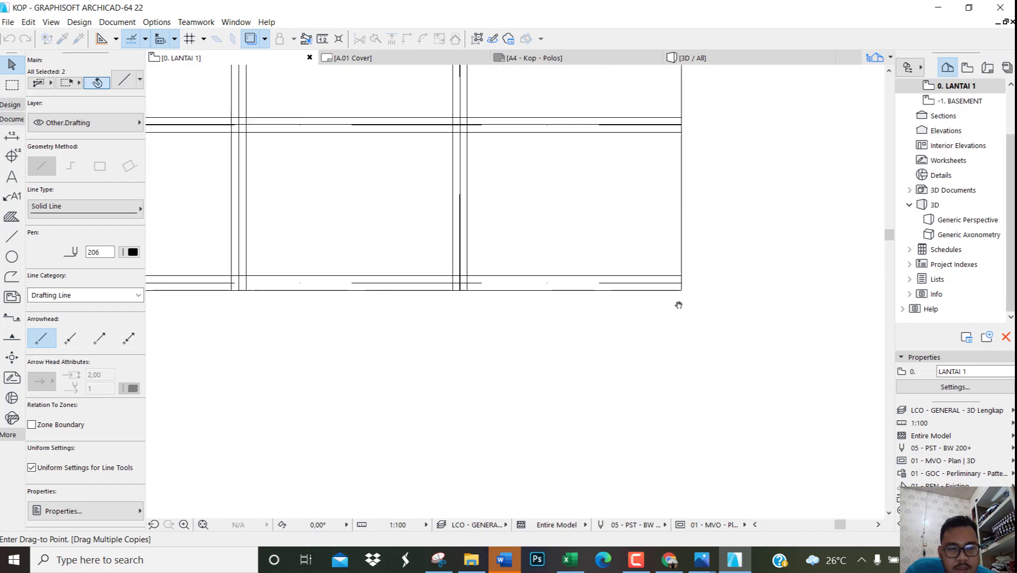
{"action": "scroll", "coordinate": [688, 340], "scroll_direction": "up", "scroll_amount": 4}
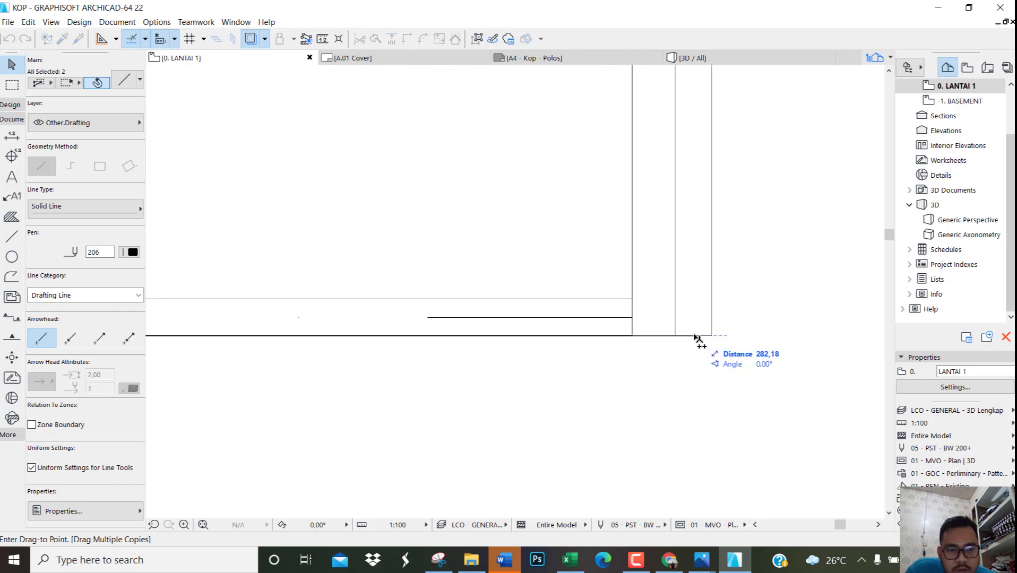
{"action": "left_click", "coordinate": [694, 336]}
{"action": "key", "text": "Escape"}
{"action": "key", "text": "Escape"}
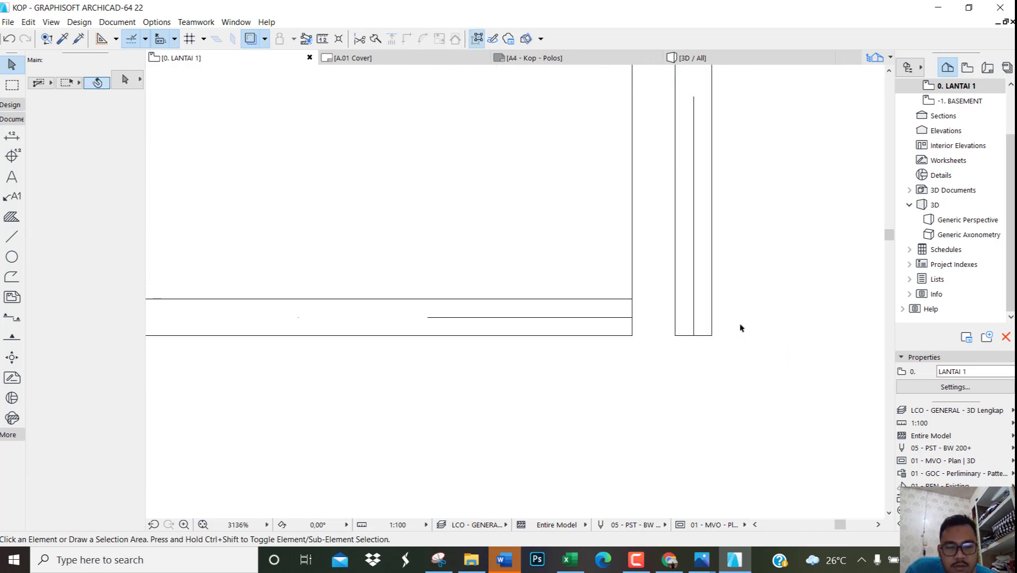
Move the last vertical truss and its line so their lower-right corner meets the smaller slab's lower-right corner
{"action": "scroll", "coordinate": [738, 324], "scroll_direction": "down", "scroll_amount": 6}
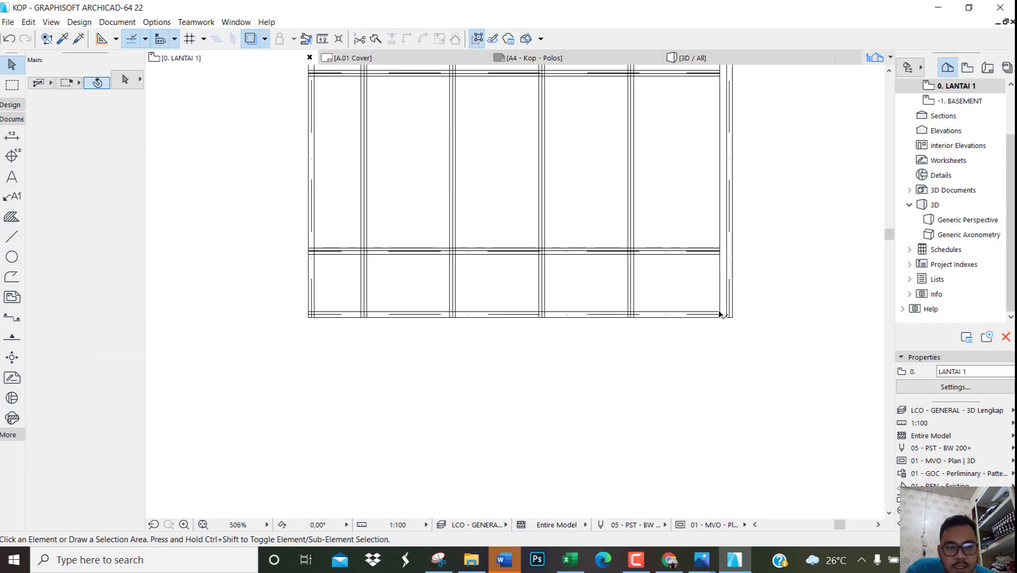
{"action": "scroll", "coordinate": [728, 316], "scroll_direction": "up", "scroll_amount": 5}
{"action": "left_click", "coordinate": [759, 337]}
{"action": "left_click", "coordinate": [703, 306]}
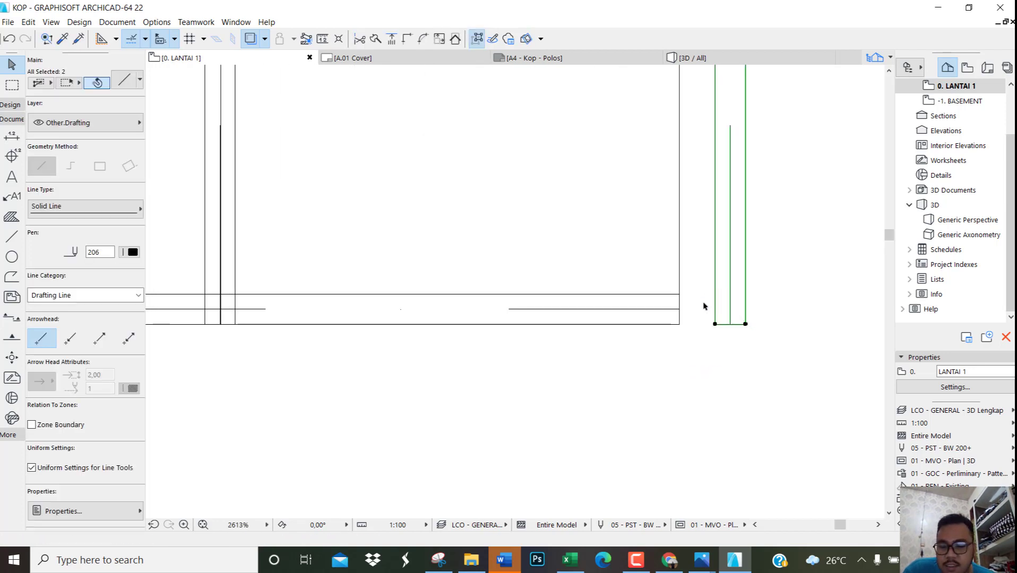
{"action": "key", "text": "ctrl+d"}
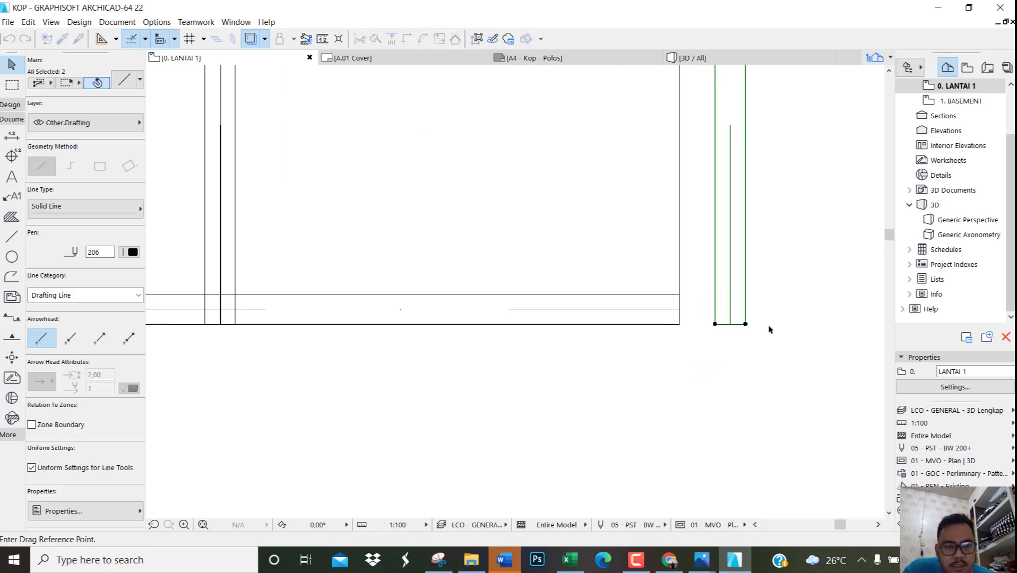
{"action": "left_click", "coordinate": [745, 324]}
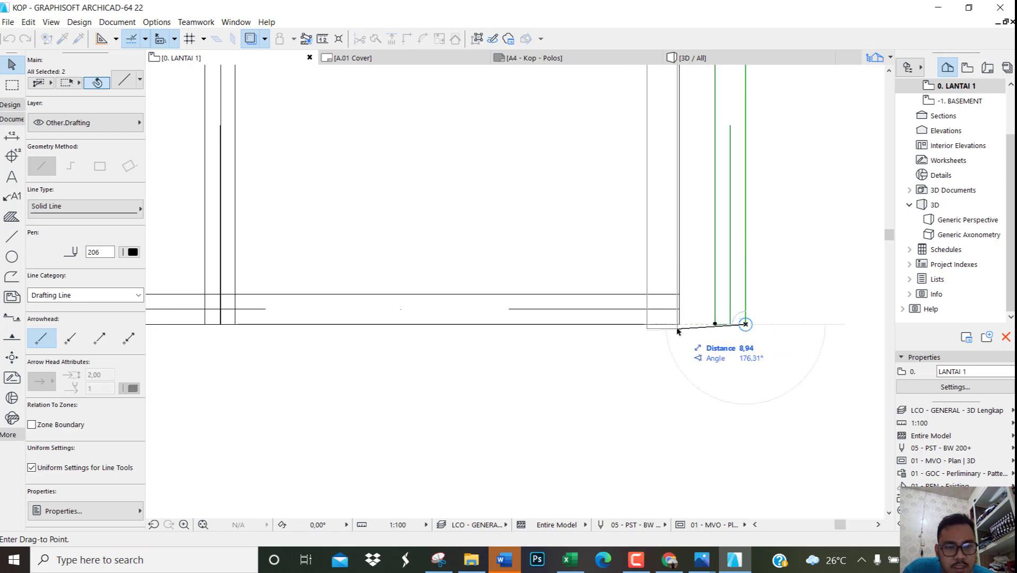
{"action": "left_click", "coordinate": [679, 324]}
{"action": "key", "text": "Escape"}
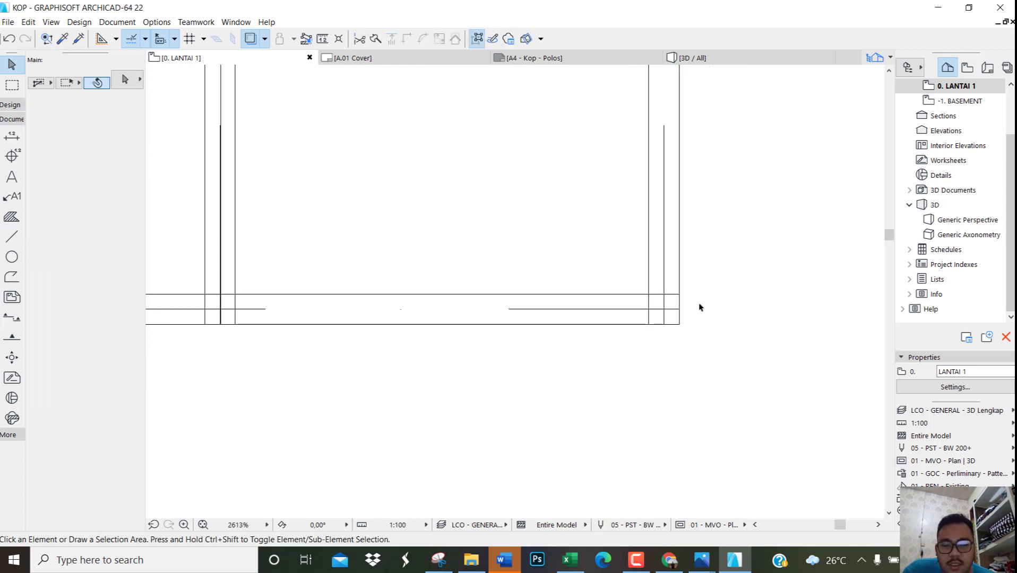
In the 3D view, set the elevation to project zero of the frame's four horizontal trusses to 324
{"action": "key", "text": "F3"}
{"action": "middle_click_drag", "start_coordinate": [567, 233], "coordinate": [522, 269], "text": "shift"}
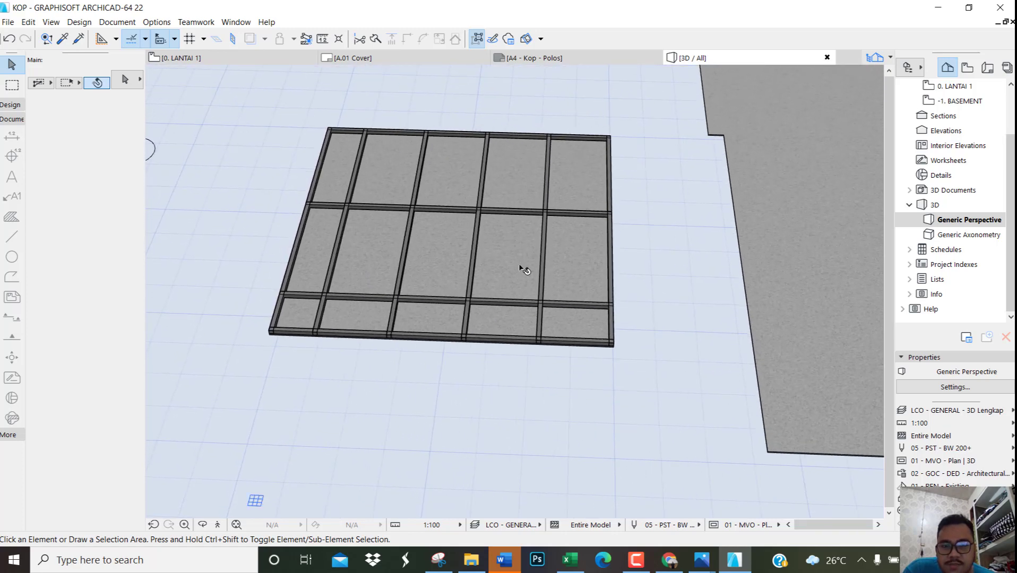
{"action": "left_click", "coordinate": [510, 342]}
{"action": "key", "text": "Escape"}
{"action": "scroll", "coordinate": [515, 293], "scroll_direction": "up", "scroll_amount": 3}
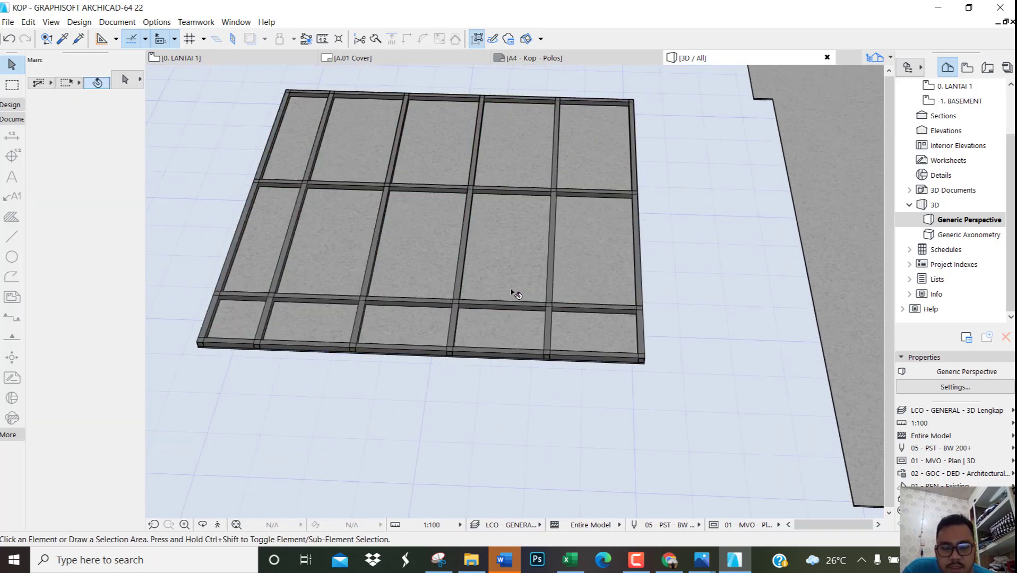
{"action": "middle_click_drag", "start_coordinate": [515, 293], "coordinate": [532, 367], "text": "shift"}
{"action": "left_click", "coordinate": [532, 368]}
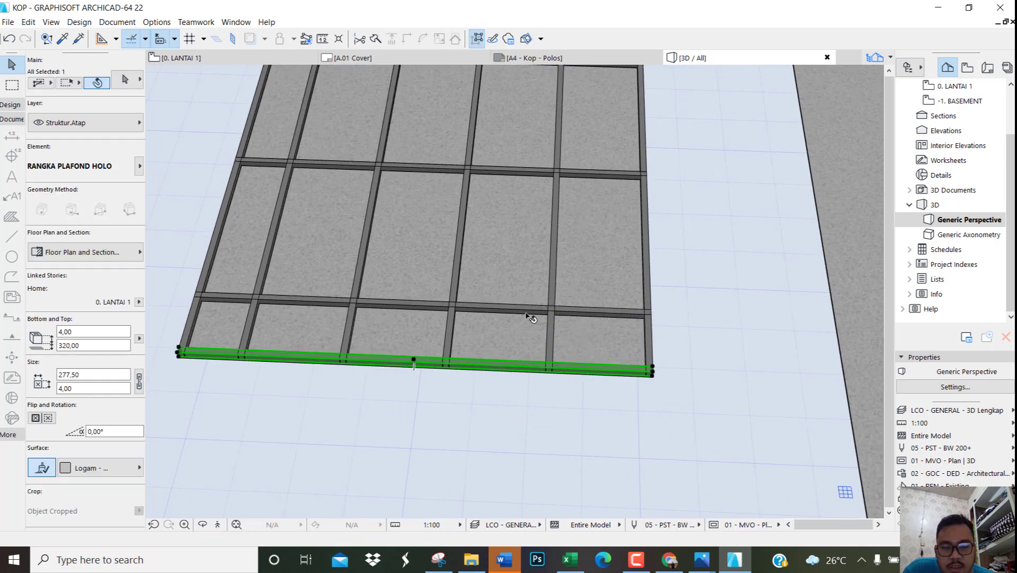
{"action": "left_click", "coordinate": [533, 293], "text": "shift"}
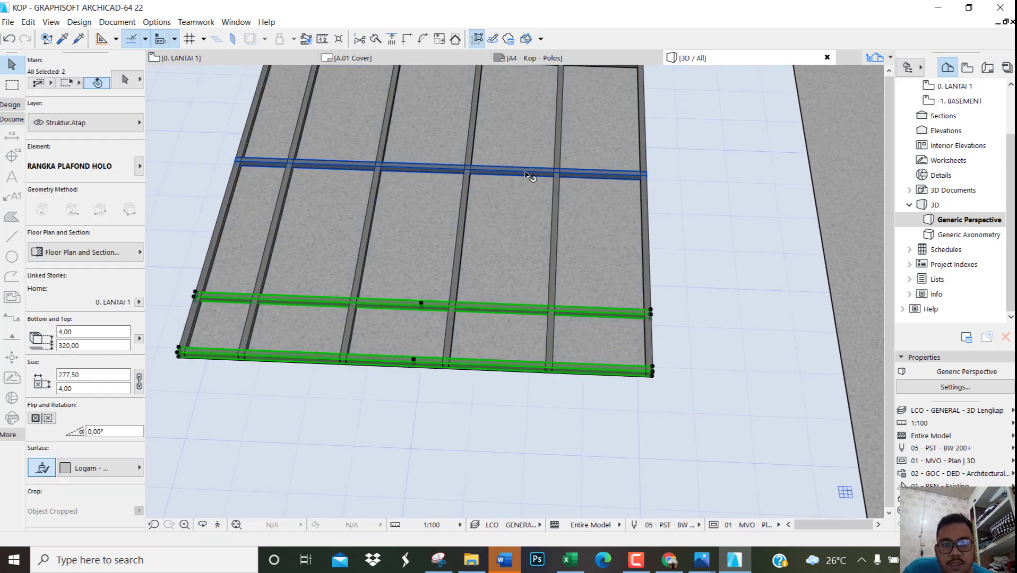
{"action": "left_click", "coordinate": [572, 168], "text": "shift"}
{"action": "middle_click_drag", "start_coordinate": [572, 168], "coordinate": [558, 266], "text": "shift"}
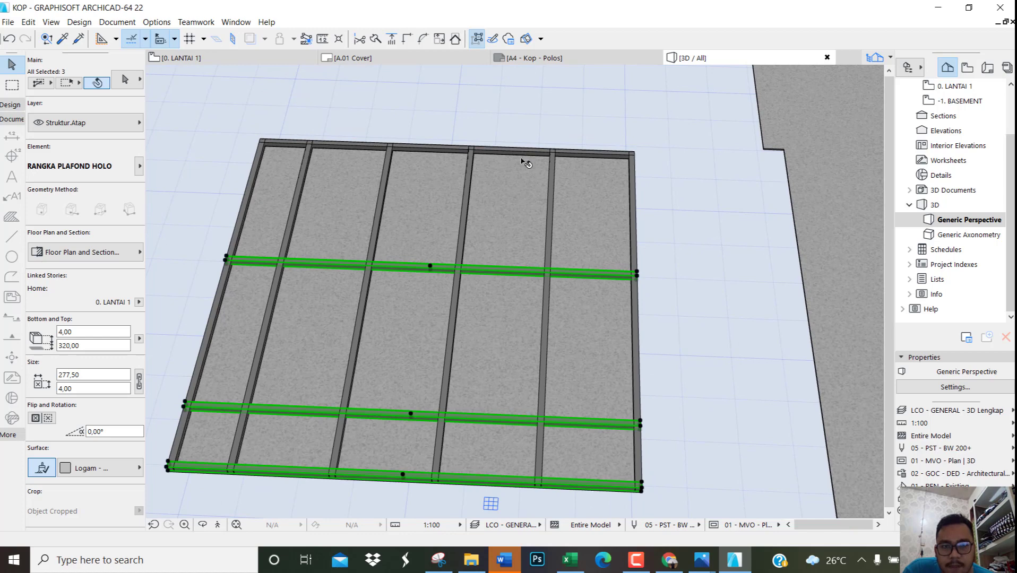
{"action": "left_click", "coordinate": [524, 153], "text": "shift"}
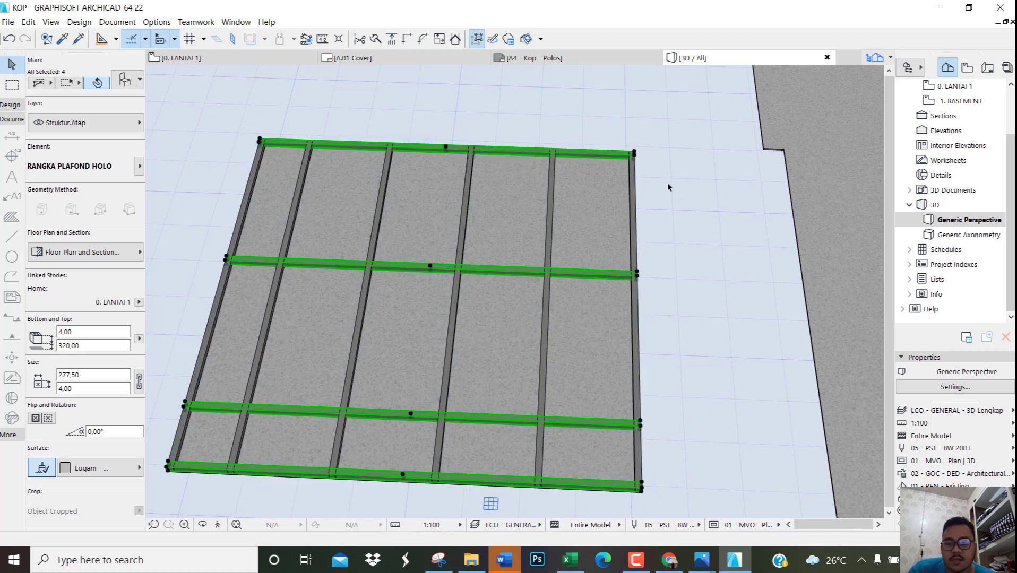
{"action": "key", "text": "ctrl+t"}
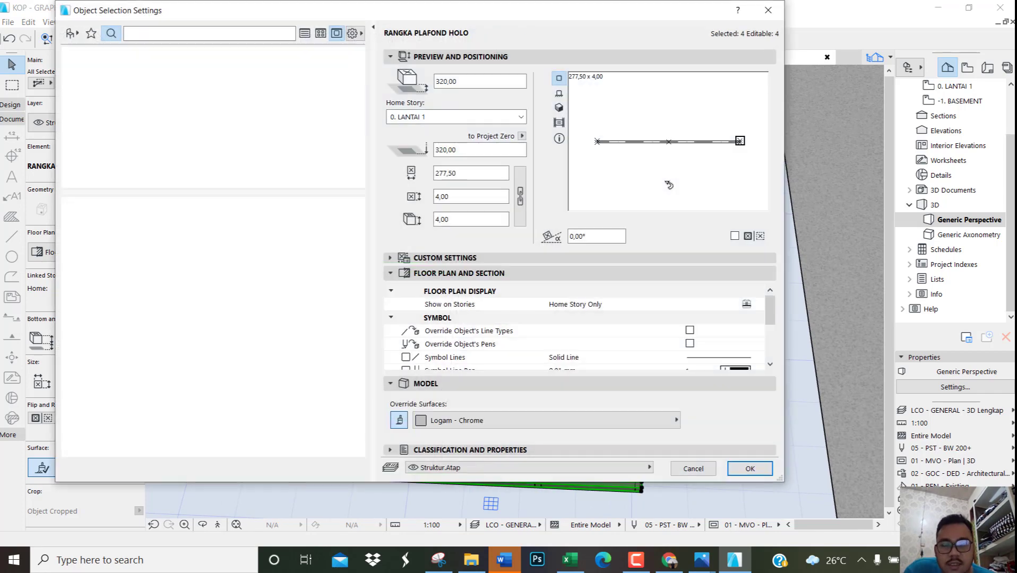
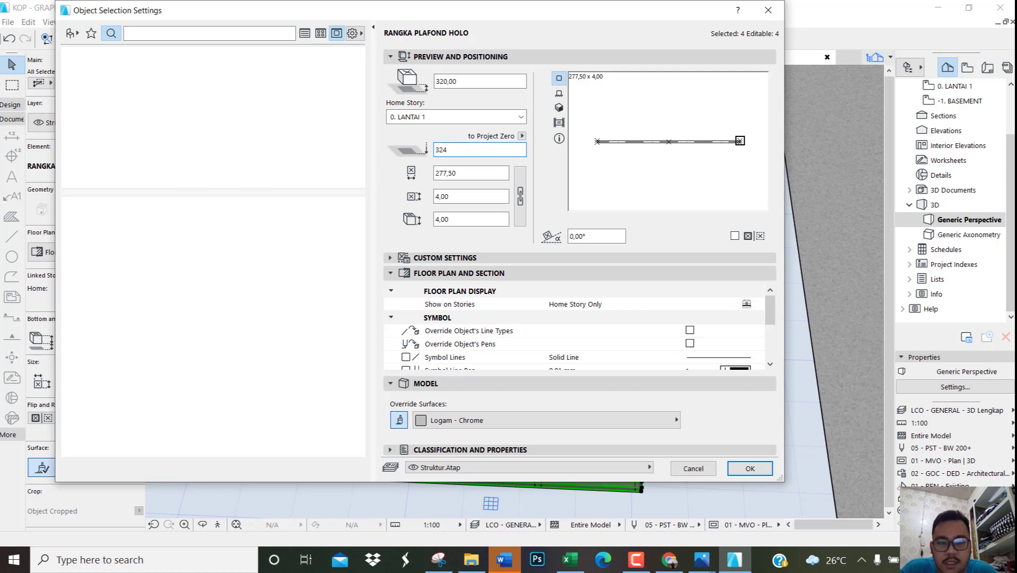
{"action": "key", "text": "Return"}
{"action": "key", "text": "Escape"}
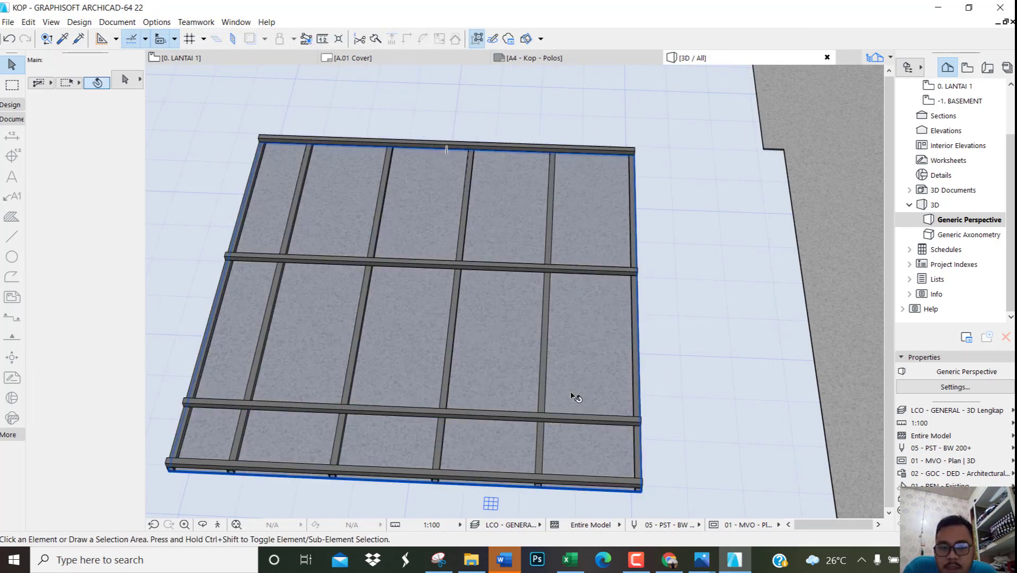
Examine in 3D how the horizontal trusses rest on the vertical ones, and view the larger ceiling slab beside the frame
{"action": "middle_click_drag", "start_coordinate": [571, 392], "coordinate": [485, 339], "text": "shift"}
{"action": "scroll", "coordinate": [499, 329], "scroll_direction": "up", "scroll_amount": 2}
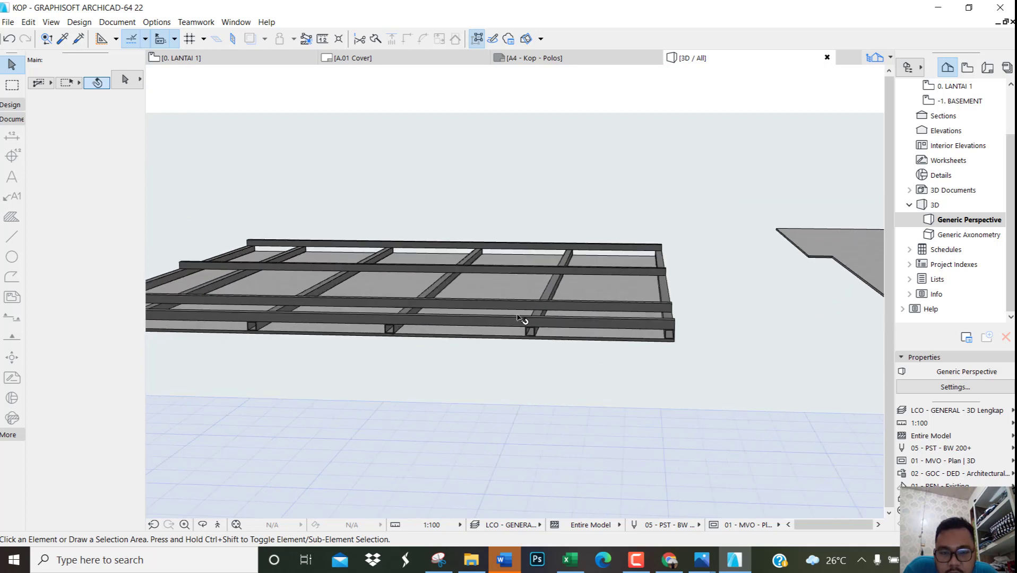
{"action": "scroll", "coordinate": [516, 314], "scroll_direction": "up", "scroll_amount": 3}
{"action": "middle_click_drag", "start_coordinate": [557, 352], "coordinate": [498, 253], "text": "shift"}
{"action": "scroll", "coordinate": [498, 253], "scroll_direction": "down", "scroll_amount": 6}
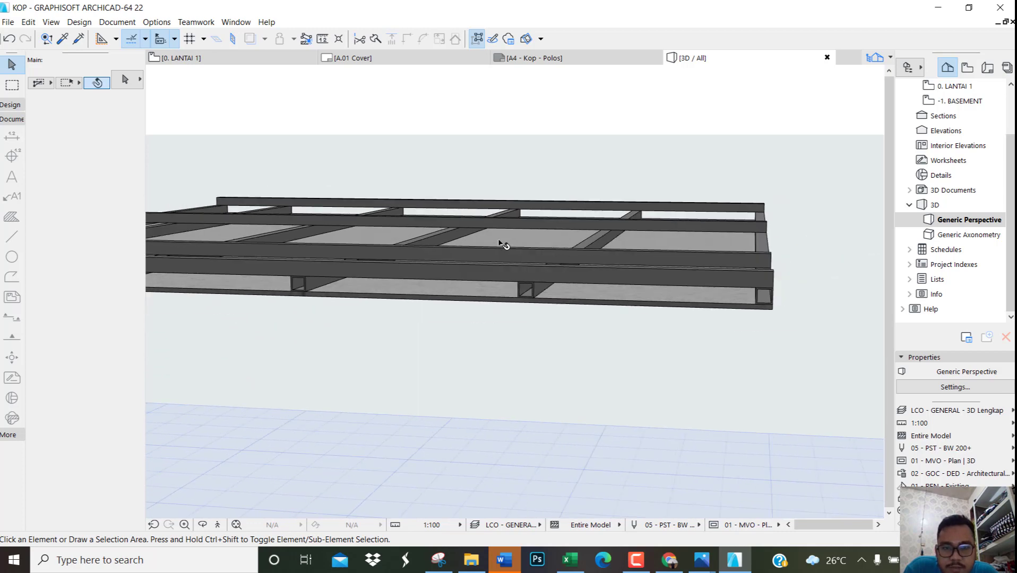
{"action": "middle_click_drag", "start_coordinate": [402, 249], "coordinate": [456, 287], "text": "shift"}
{"action": "scroll", "coordinate": [451, 286], "scroll_direction": "down", "scroll_amount": 4}
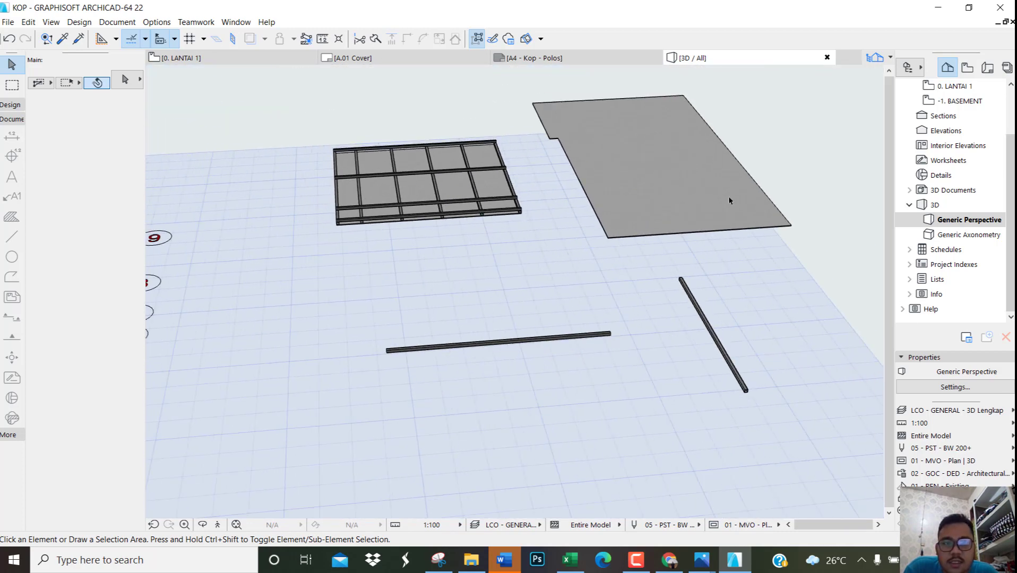
{"action": "middle_click_drag", "start_coordinate": [729, 200], "coordinate": [657, 223], "text": "shift"}
{"action": "scroll", "coordinate": [763, 251], "scroll_direction": "up", "scroll_amount": 5}
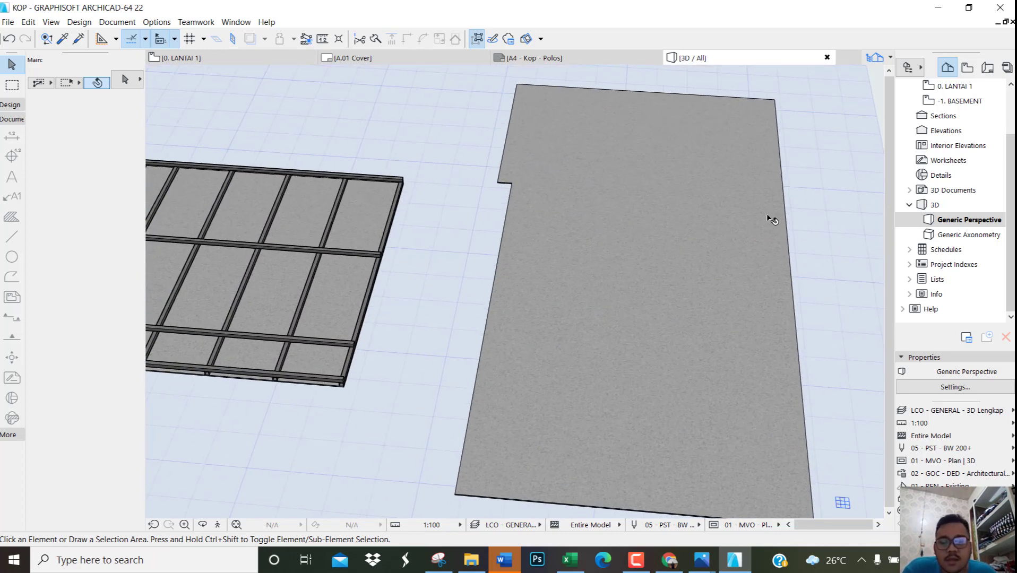
In the LANTAI 1 plan, copy the spare vertical truss and line from its lower-right corner to the larger slab's lower-right corner
{"action": "key", "text": "F2"}
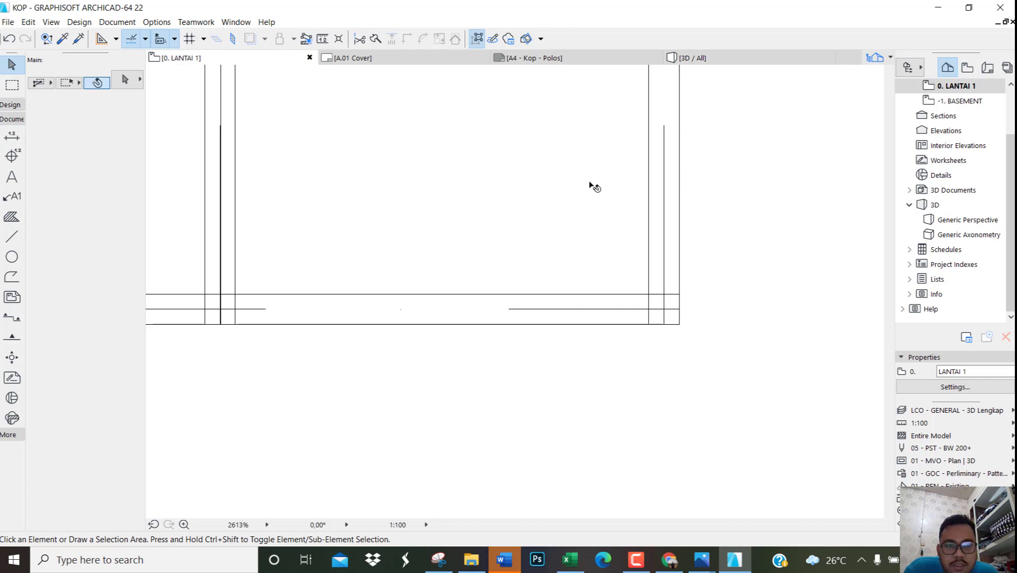
{"action": "scroll", "coordinate": [531, 206], "scroll_direction": "up", "scroll_amount": 5}
{"action": "scroll", "coordinate": [409, 193], "scroll_direction": "down", "scroll_amount": 5}
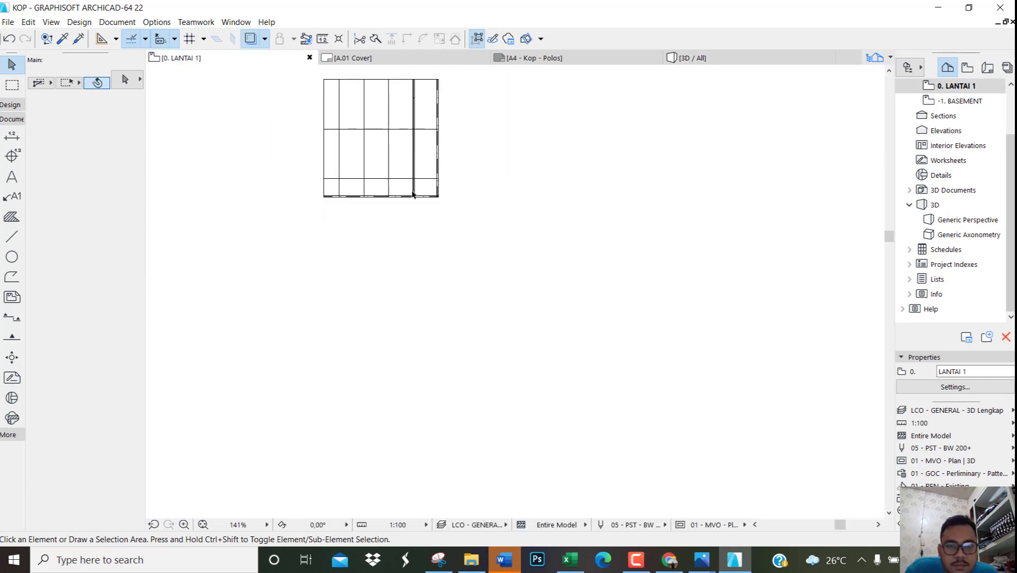
{"action": "scroll", "coordinate": [515, 422], "scroll_direction": "up", "scroll_amount": 5}
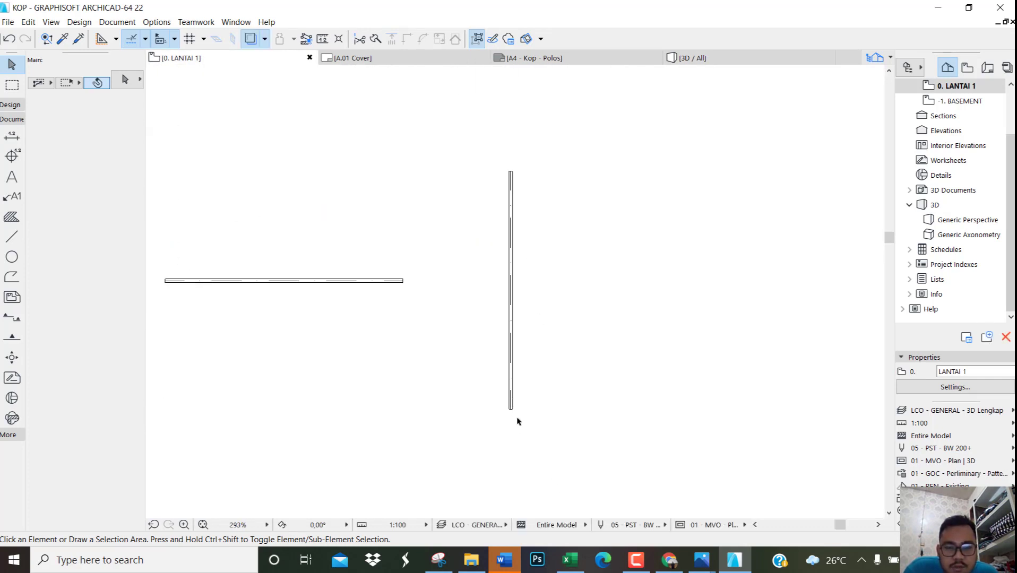
{"action": "left_click", "coordinate": [567, 410]}
{"action": "left_click", "coordinate": [476, 385]}
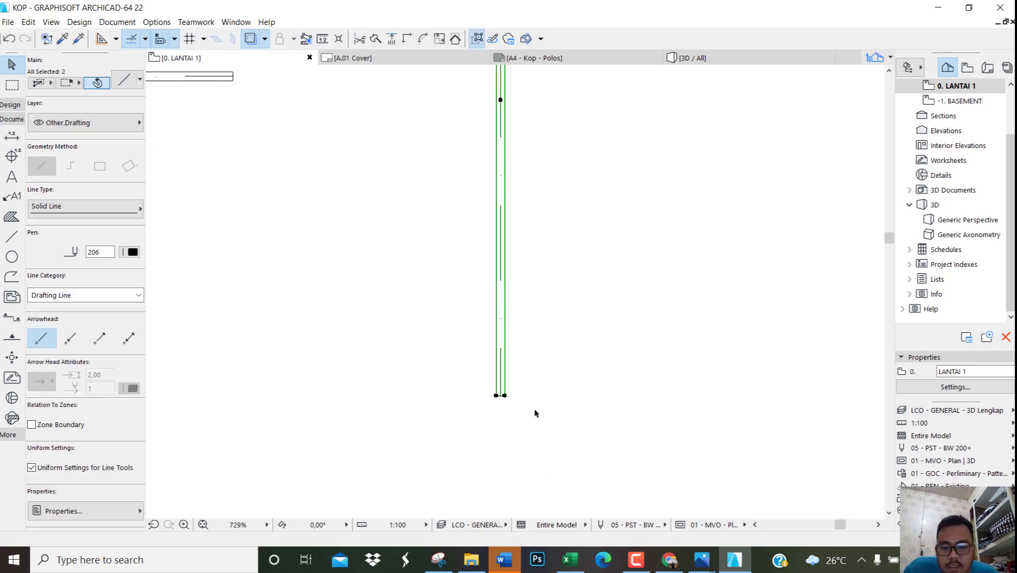
{"action": "left_click", "coordinate": [504, 397]}
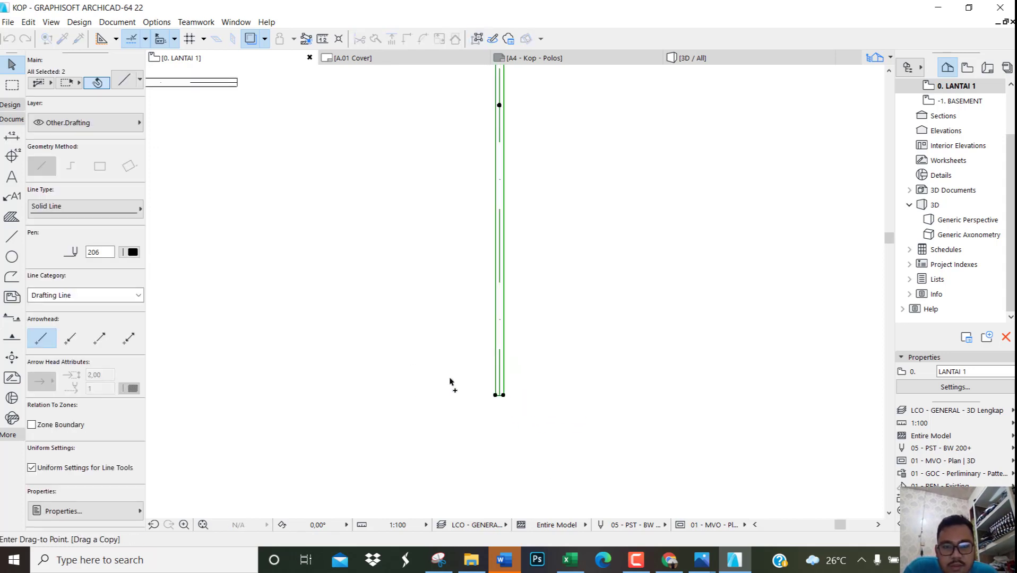
{"action": "scroll", "coordinate": [459, 361], "scroll_direction": "down", "scroll_amount": 3}
{"action": "scroll", "coordinate": [552, 196], "scroll_direction": "up", "scroll_amount": 8}
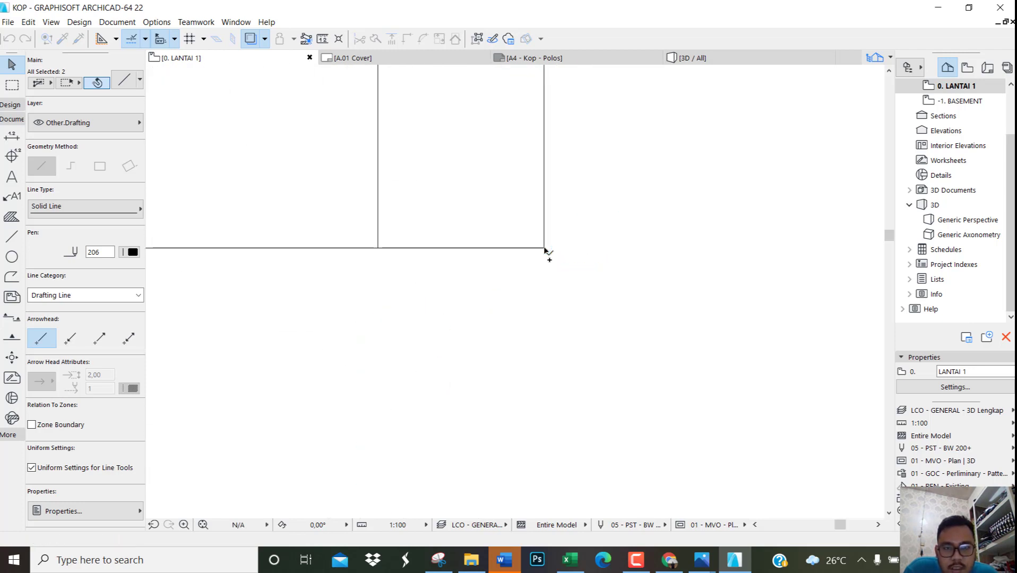
{"action": "scroll", "coordinate": [611, 260], "scroll_direction": "down", "scroll_amount": 5}
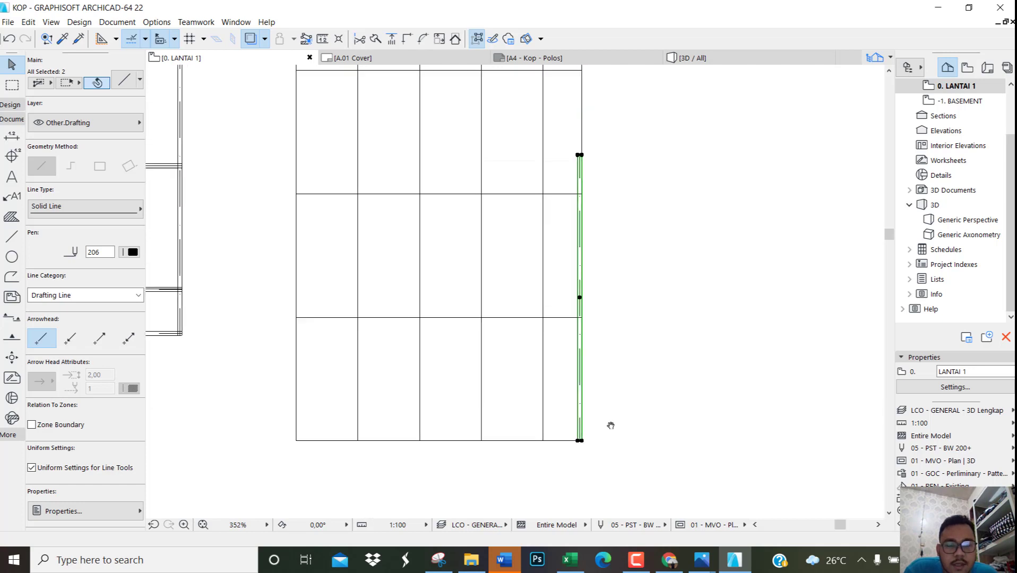
{"action": "scroll", "coordinate": [600, 120], "scroll_direction": "up", "scroll_amount": 3}
{"action": "scroll", "coordinate": [555, 251], "scroll_direction": "up", "scroll_amount": 4}
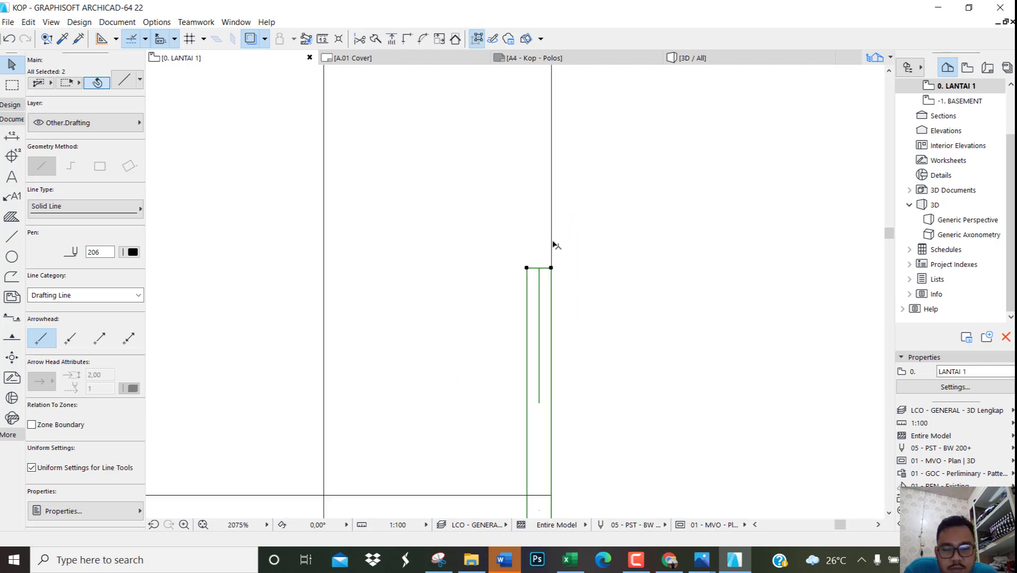
{"action": "left_click", "coordinate": [550, 275]}
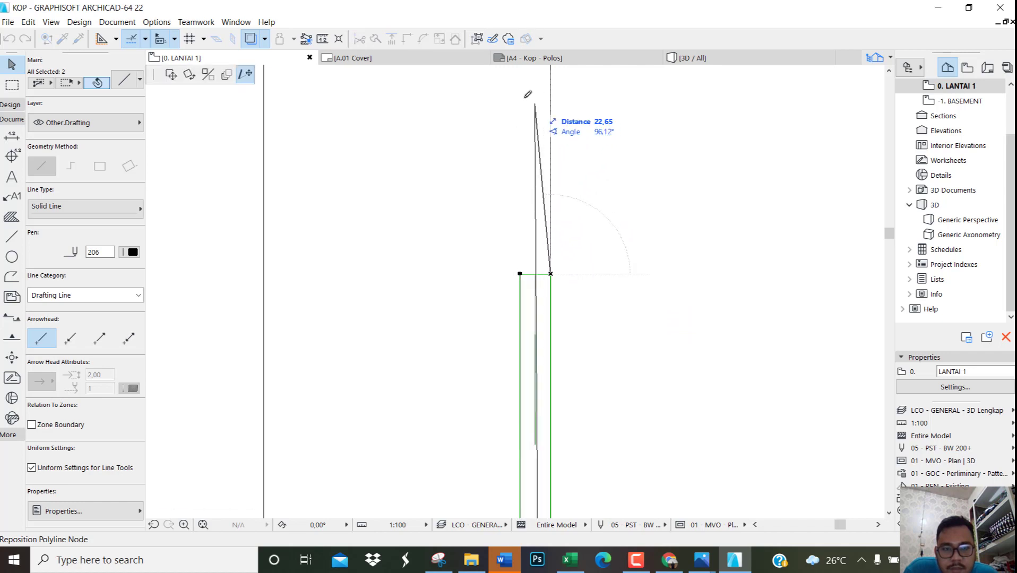
{"action": "key", "text": "Escape"}
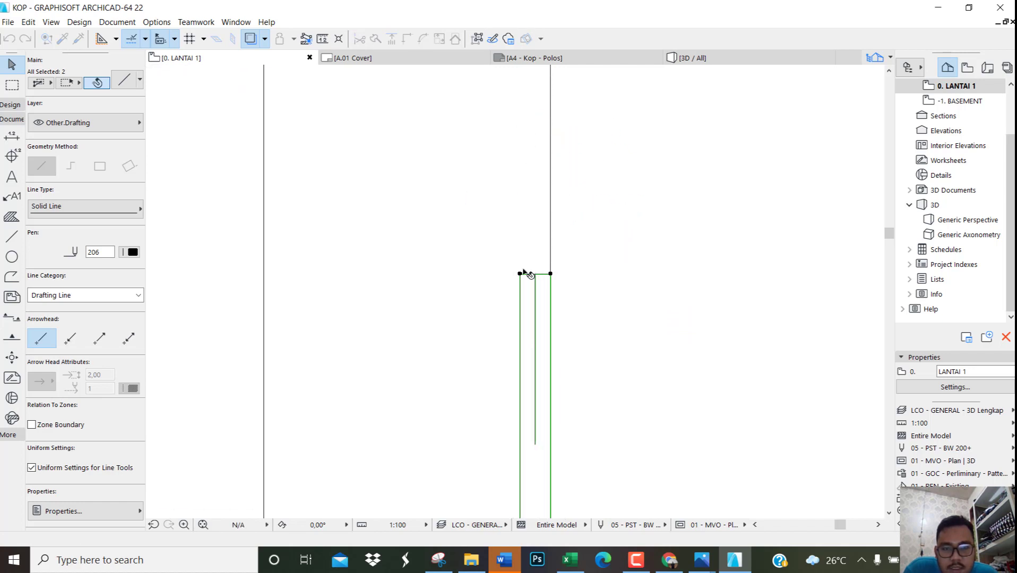
{"action": "scroll", "coordinate": [593, 133], "scroll_direction": "down", "scroll_amount": 10}
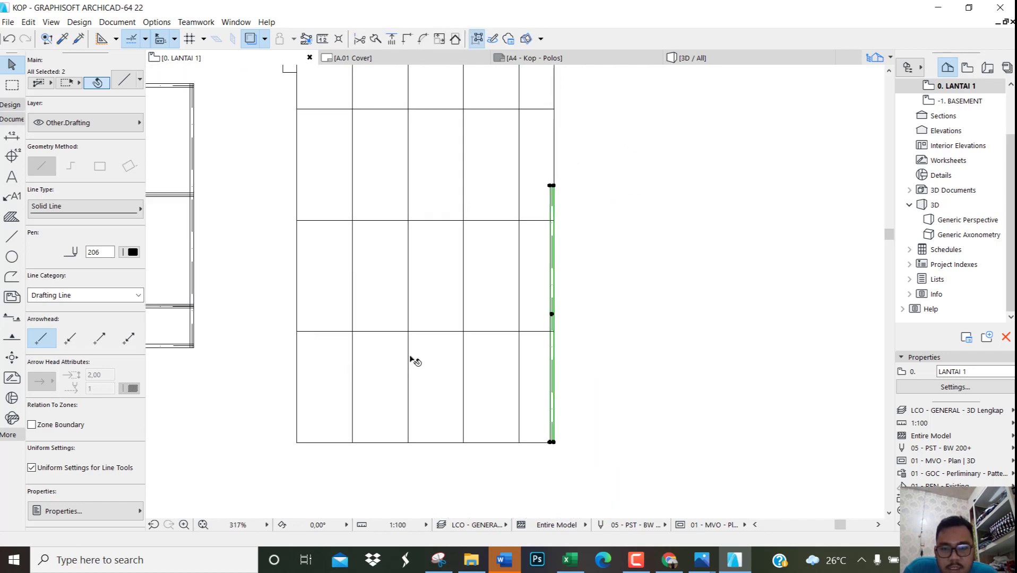
Move the copied vertical truss and line from its lower-left corner to the larger slab's lower-left corner
{"action": "scroll", "coordinate": [466, 390], "scroll_direction": "up", "scroll_amount": 5}
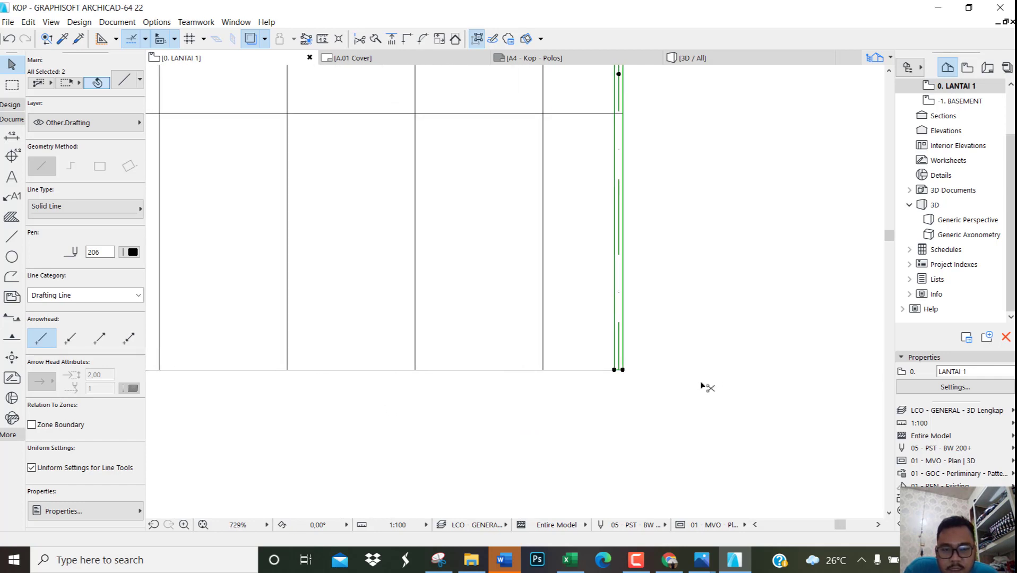
{"action": "key", "text": "ctrl+d"}
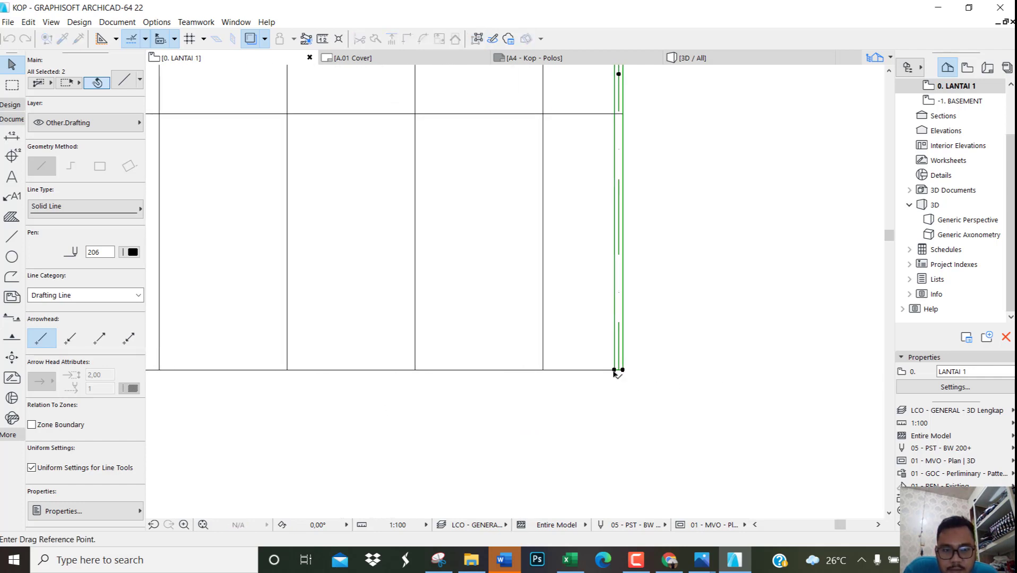
{"action": "scroll", "coordinate": [610, 369], "scroll_direction": "down", "scroll_amount": 3}
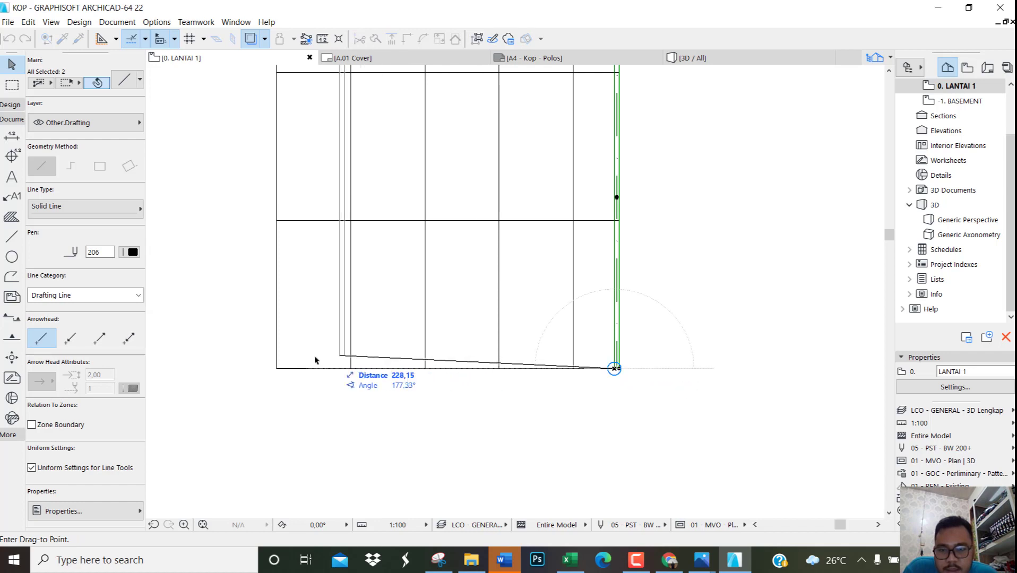
{"action": "scroll", "coordinate": [289, 366], "scroll_direction": "up", "scroll_amount": 3}
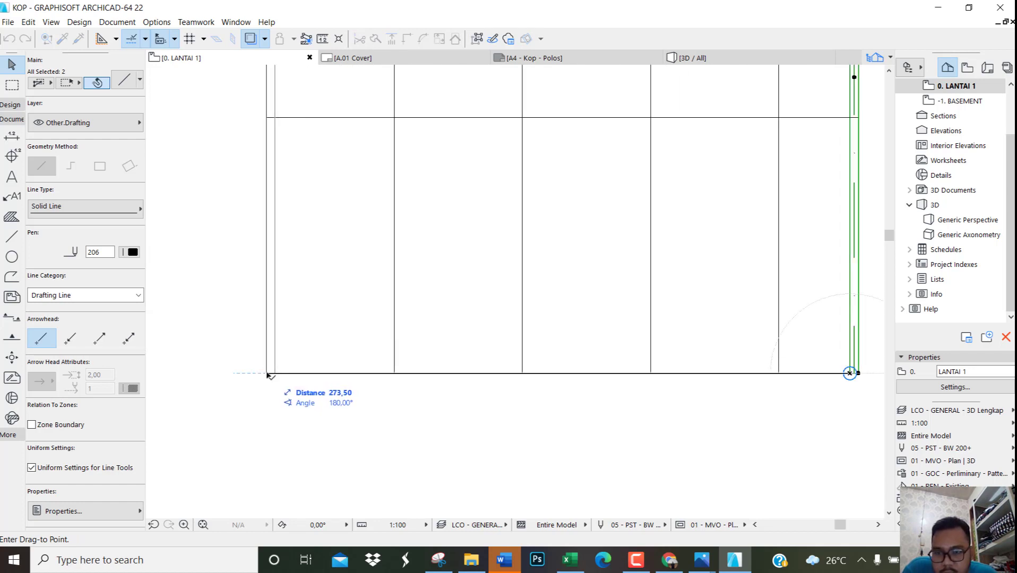
{"action": "left_click", "coordinate": [269, 375]}
Stretch the left vertical truss and line of the larger slab up to the slab's upper edge
{"action": "scroll", "coordinate": [374, 311], "scroll_direction": "down", "scroll_amount": 3}
{"action": "scroll", "coordinate": [422, 318], "scroll_direction": "up", "scroll_amount": 6}
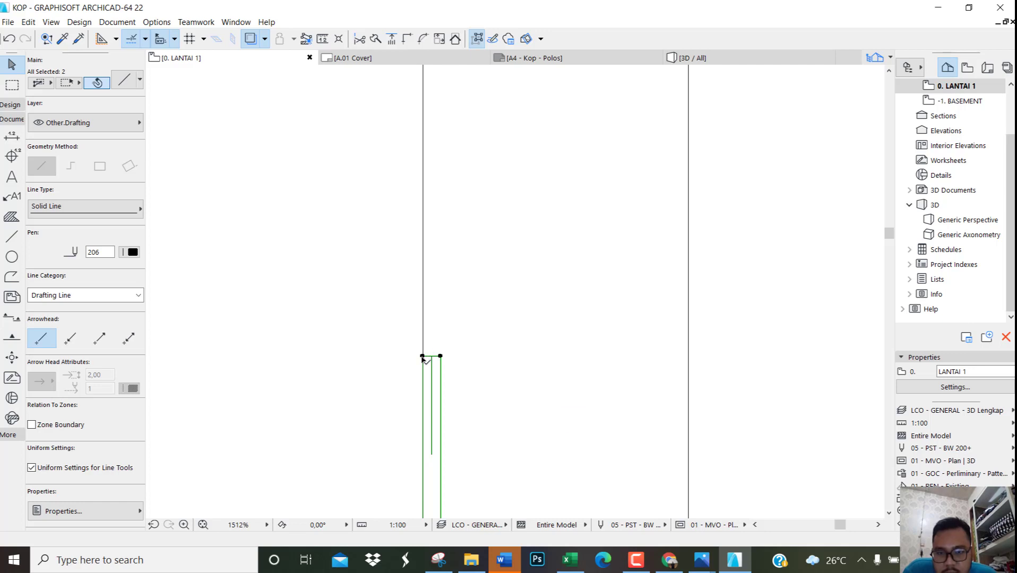
{"action": "left_click", "coordinate": [422, 356]}
{"action": "scroll", "coordinate": [428, 296], "scroll_direction": "down", "scroll_amount": 8}
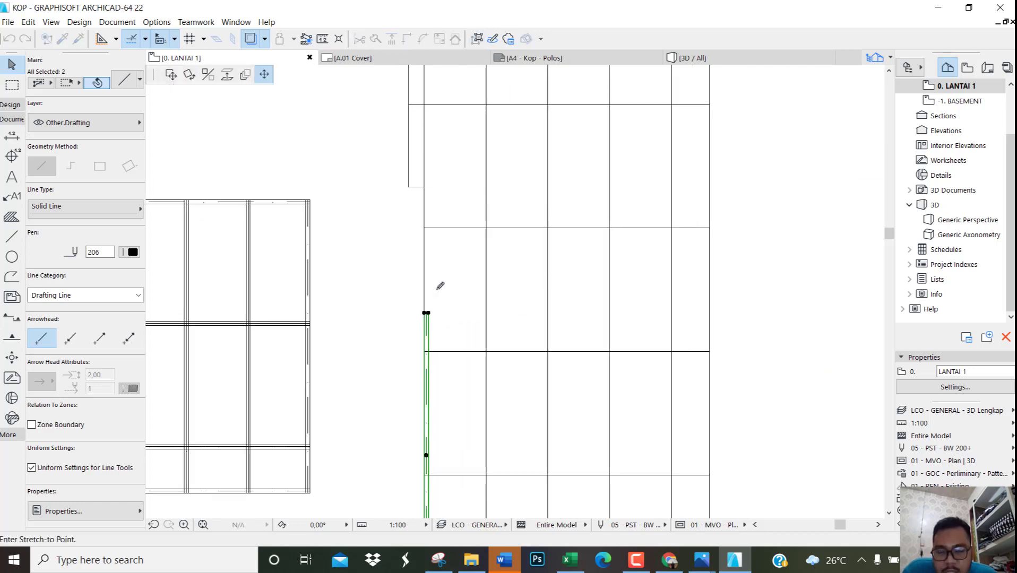
{"action": "scroll", "coordinate": [440, 154], "scroll_direction": "up", "scroll_amount": 8}
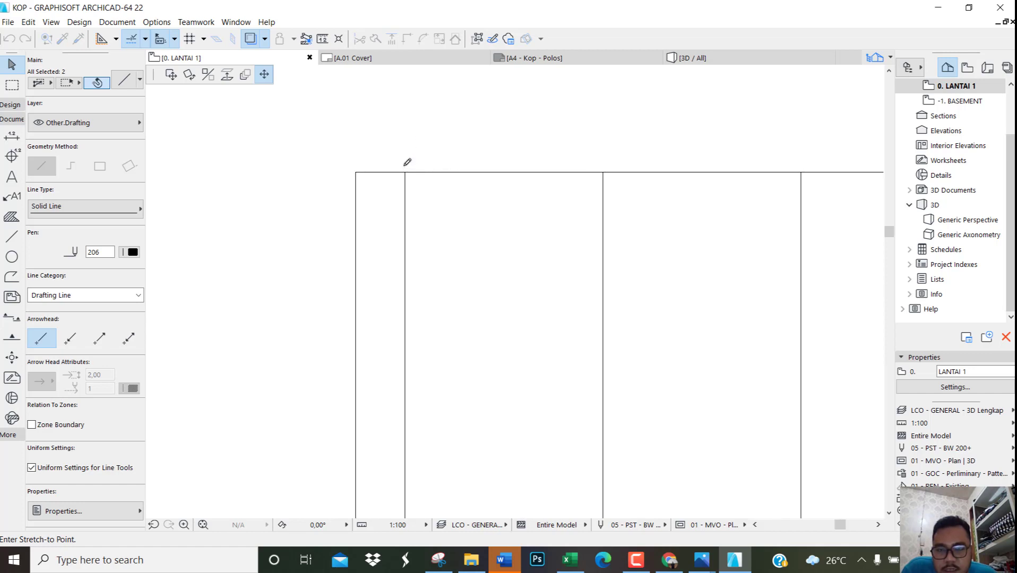
{"action": "scroll", "coordinate": [409, 170], "scroll_direction": "up", "scroll_amount": 5}
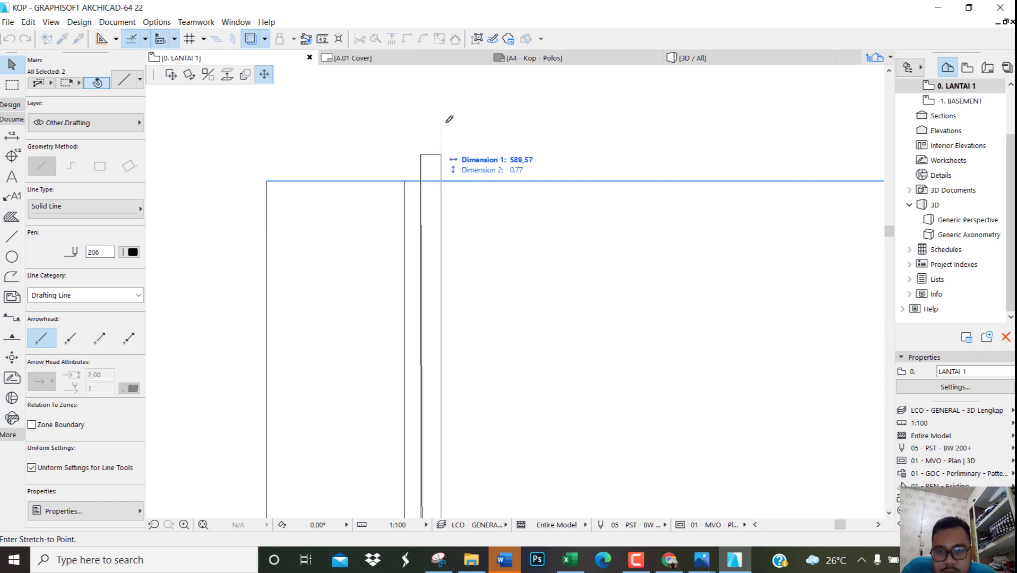
{"action": "scroll", "coordinate": [447, 118], "scroll_direction": "down", "scroll_amount": 6}
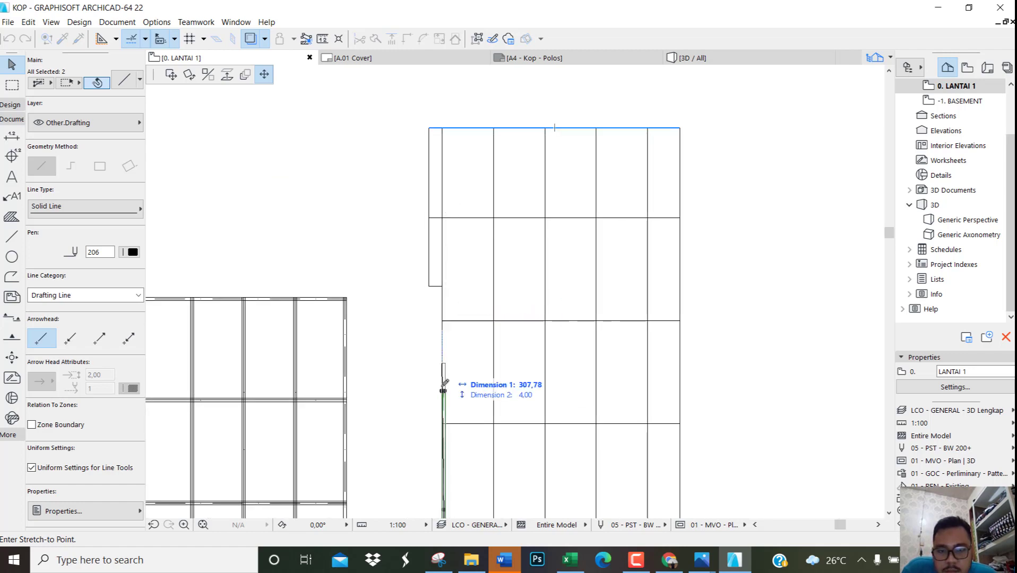
{"action": "scroll", "coordinate": [444, 387], "scroll_direction": "up", "scroll_amount": 5}
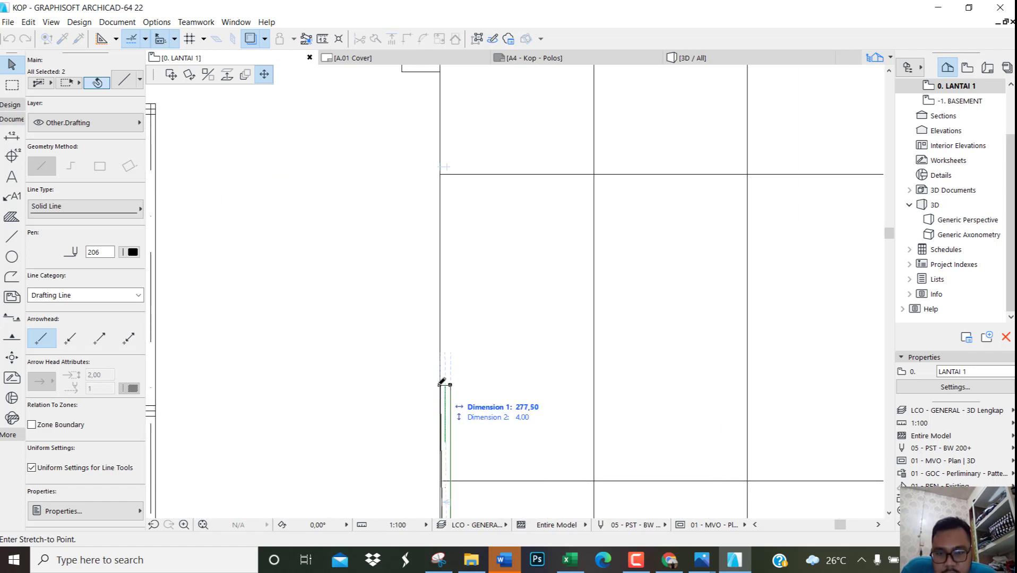
{"action": "middle_click_drag", "start_coordinate": [447, 359], "coordinate": [446, 548]}
{"action": "middle_click_drag", "start_coordinate": [451, 402], "coordinate": [445, 557]}
{"action": "scroll", "coordinate": [466, 281], "scroll_direction": "down", "scroll_amount": 1}
{"action": "middle_click_drag", "start_coordinate": [468, 277], "coordinate": [461, 483]}
{"action": "scroll", "coordinate": [450, 209], "scroll_direction": "up", "scroll_amount": 3}
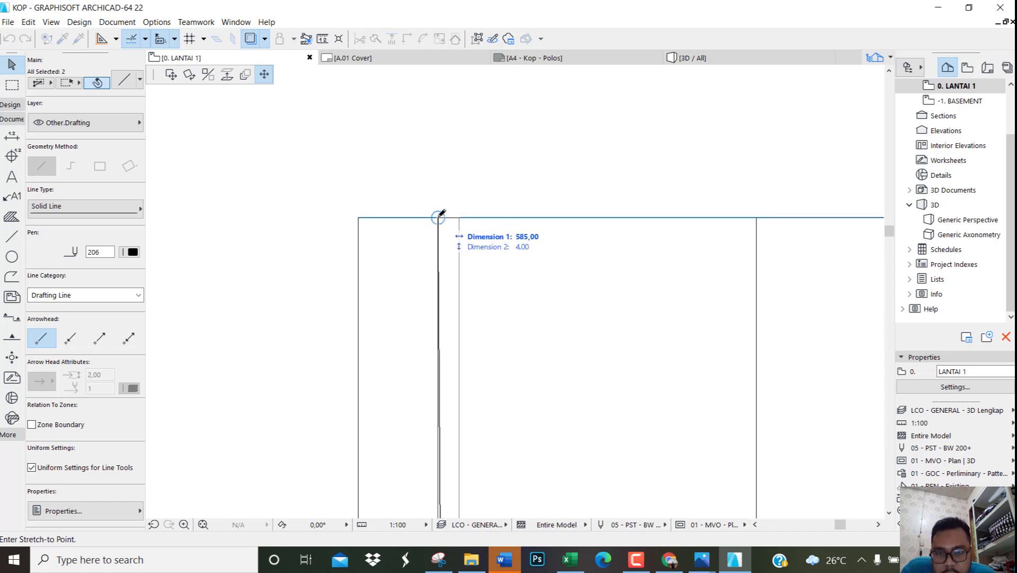
{"action": "left_click", "coordinate": [439, 216]}
{"action": "scroll", "coordinate": [477, 150], "scroll_direction": "down", "scroll_amount": 8}
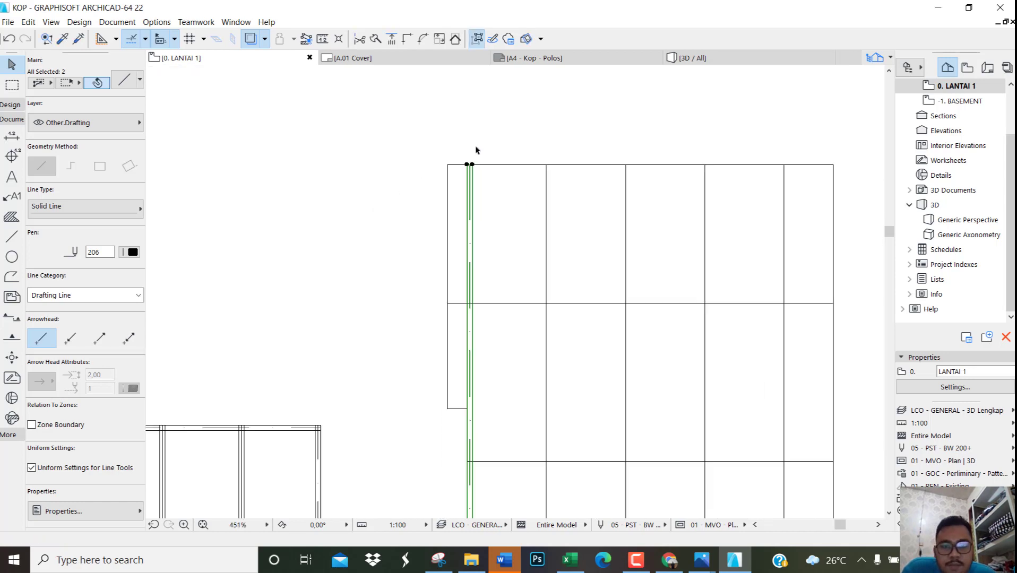
Place multiple copies of the left vertical truss and line, from its lower midpoint, on each vertical pattern line and one beyond the slab's right edge
{"action": "scroll", "coordinate": [493, 377], "scroll_direction": "up", "scroll_amount": 7}
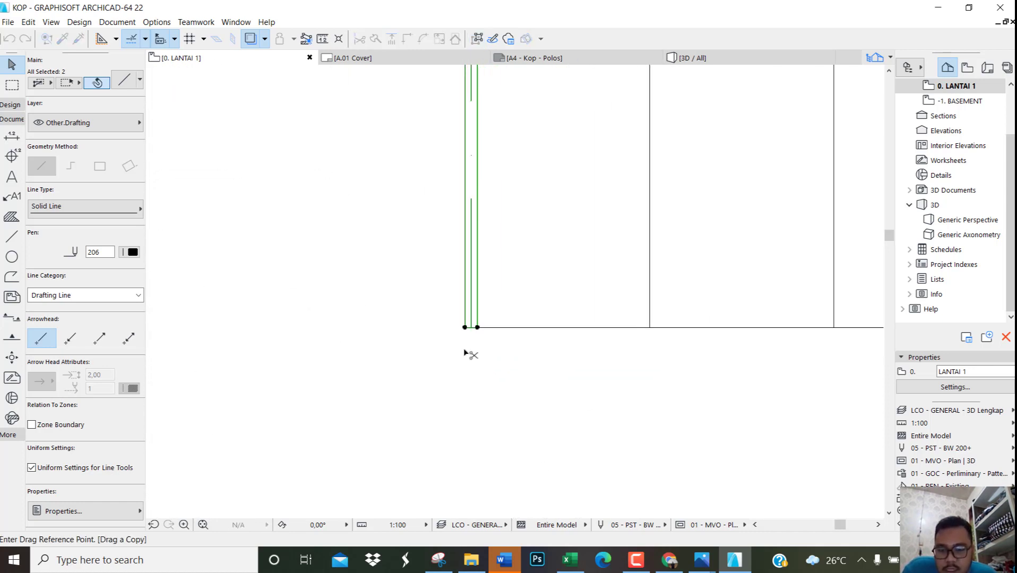
{"action": "scroll", "coordinate": [469, 333], "scroll_direction": "up", "scroll_amount": 1}
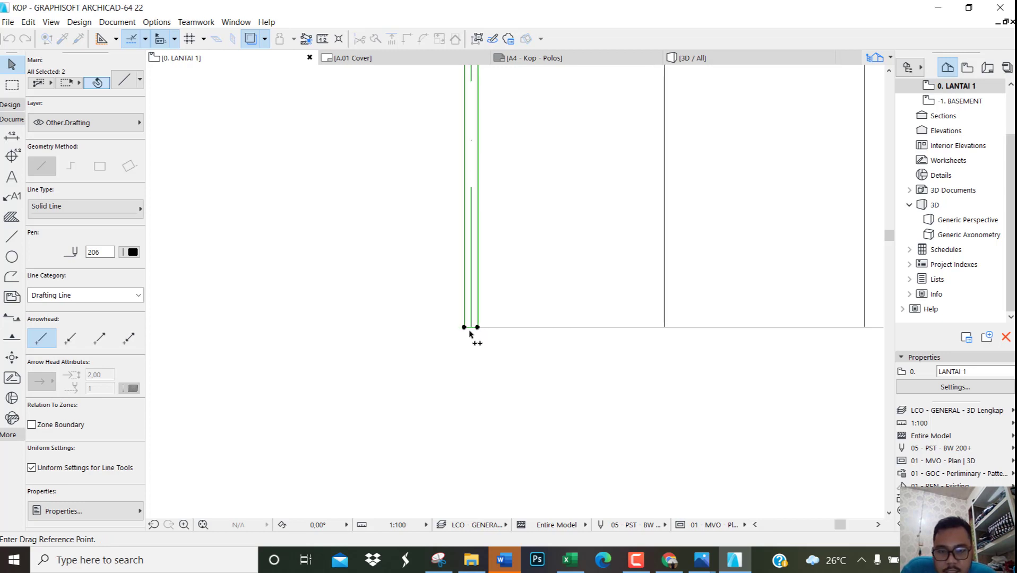
{"action": "scroll", "coordinate": [470, 333], "scroll_direction": "up", "scroll_amount": 3}
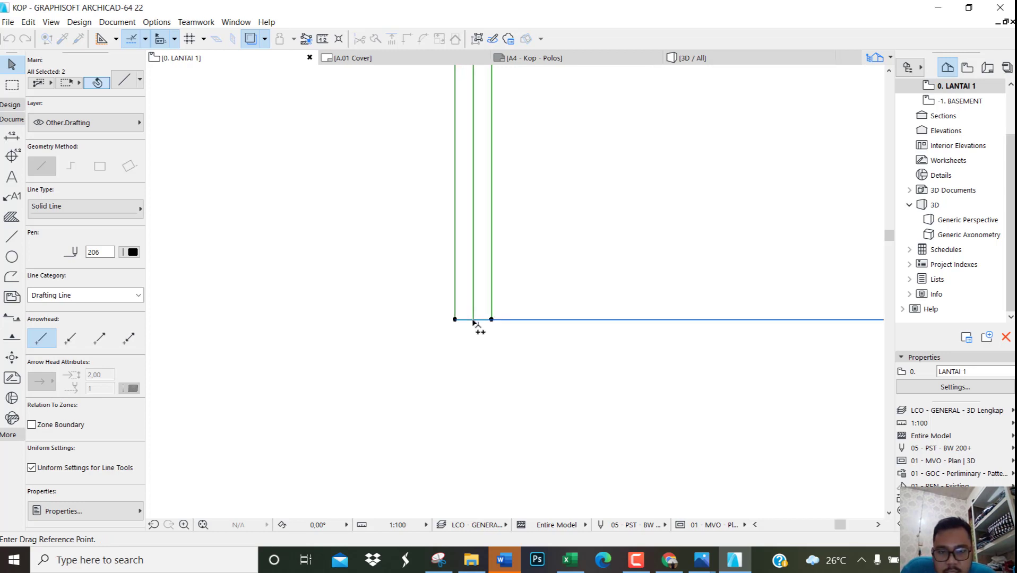
{"action": "scroll", "coordinate": [330, 311], "scroll_direction": "down", "scroll_amount": 5}
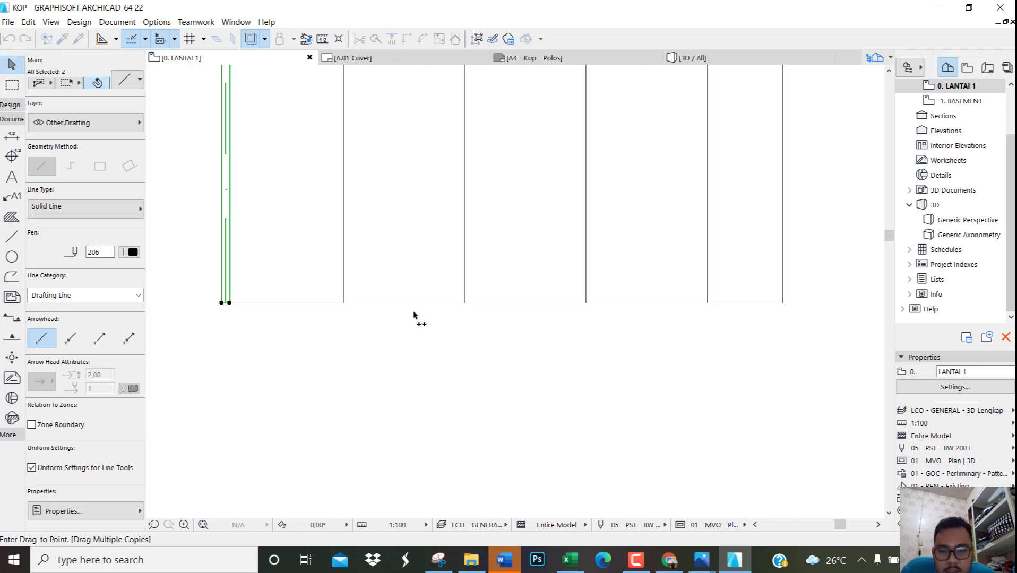
{"action": "scroll", "coordinate": [335, 303], "scroll_direction": "down", "scroll_amount": 1}
{"action": "scroll", "coordinate": [345, 303], "scroll_direction": "up", "scroll_amount": 4}
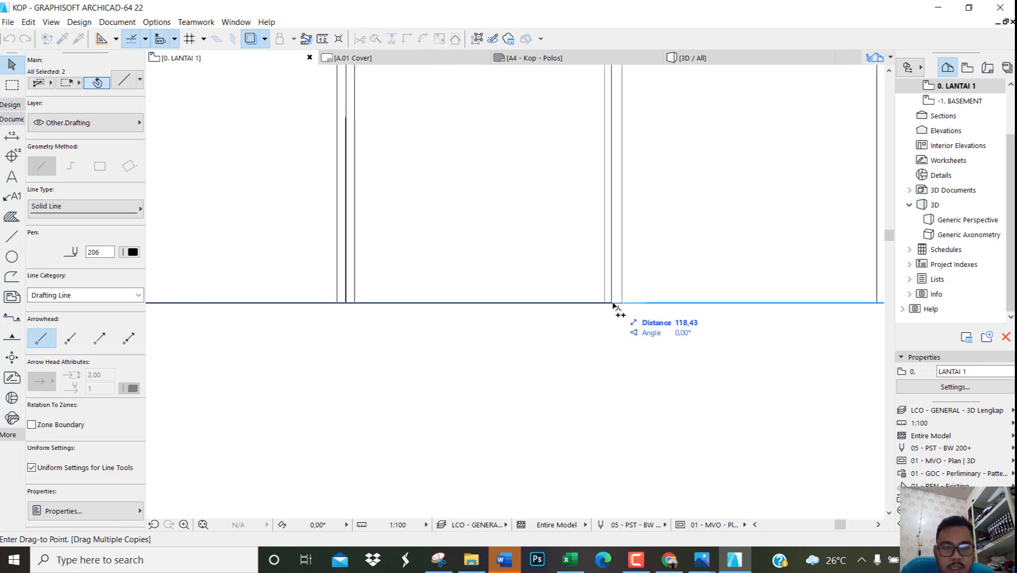
{"action": "middle_click_drag", "start_coordinate": [507, 303], "coordinate": [272, 296]}
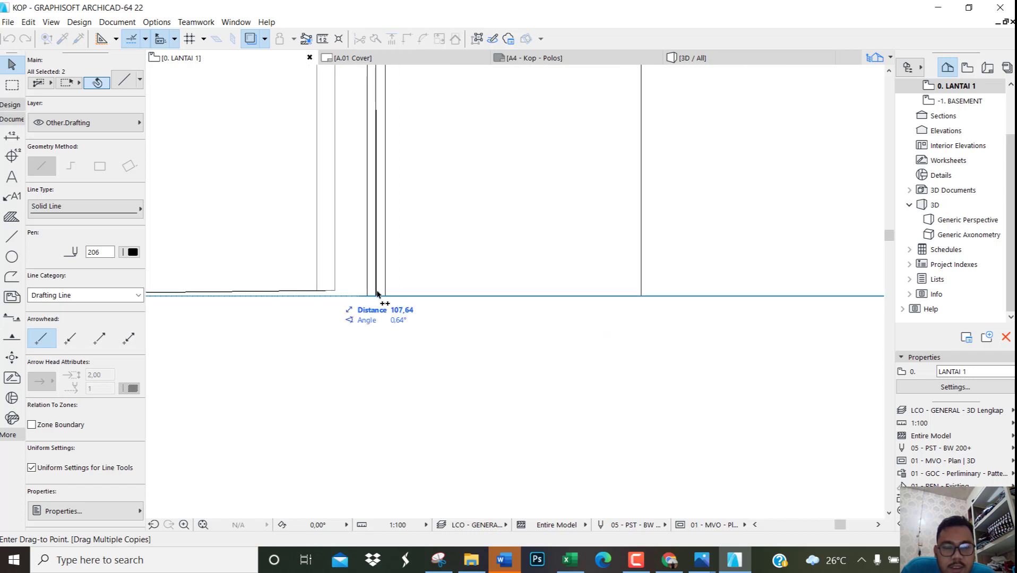
{"action": "left_click", "coordinate": [640, 297]}
{"action": "middle_click_drag", "start_coordinate": [640, 297], "coordinate": [433, 296]}
{"action": "scroll", "coordinate": [716, 289], "scroll_direction": "up", "scroll_amount": 3}
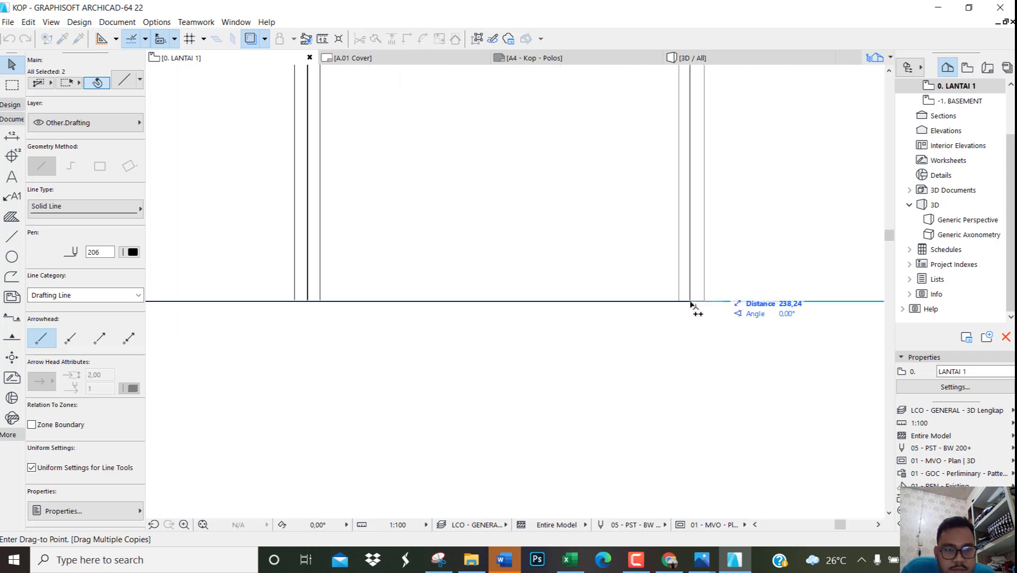
{"action": "middle_click_drag", "start_coordinate": [663, 297], "coordinate": [420, 291]}
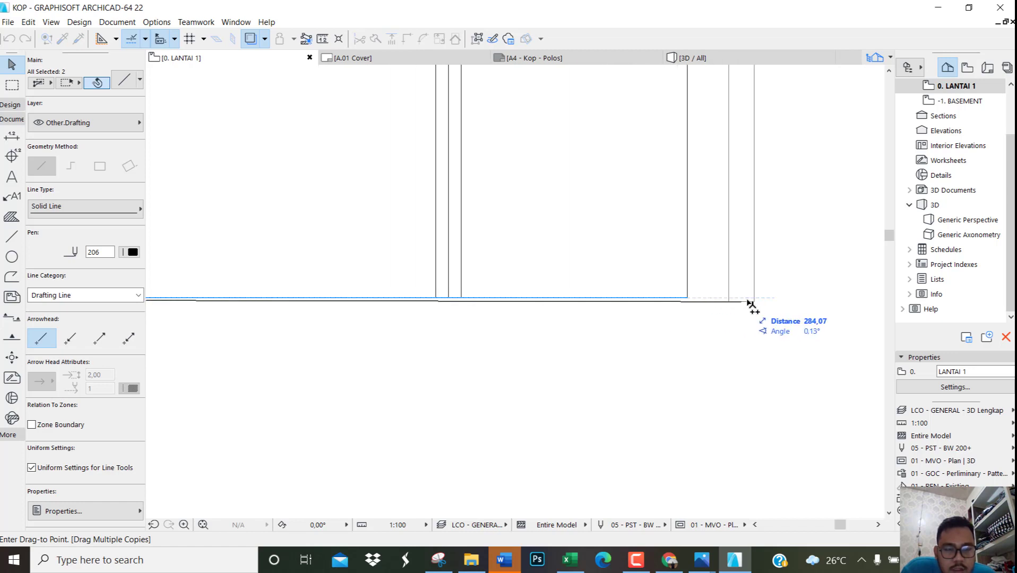
{"action": "key", "text": "Escape"}
{"action": "key", "text": "Escape"}
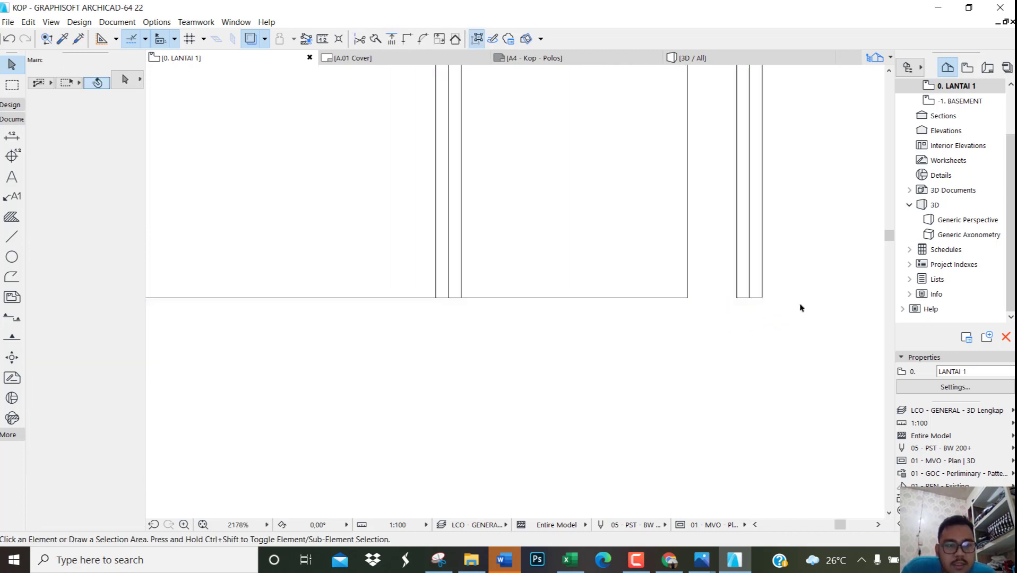
Move the outermost truss and line from its lower-right corner to the larger slab's lower-right corner
{"action": "left_click", "coordinate": [795, 325]}
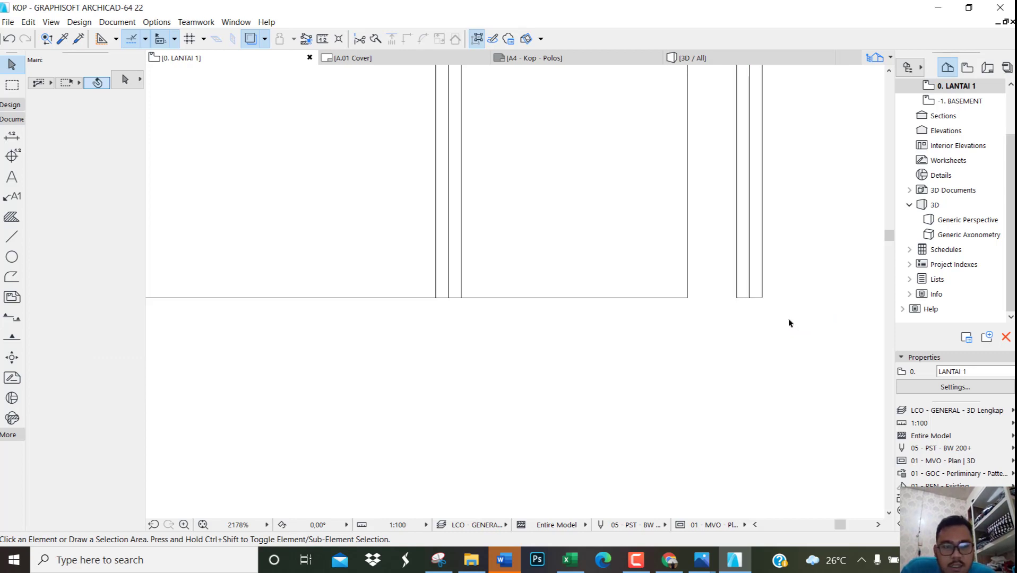
{"action": "left_click", "coordinate": [789, 320]}
{"action": "left_click", "coordinate": [727, 281]}
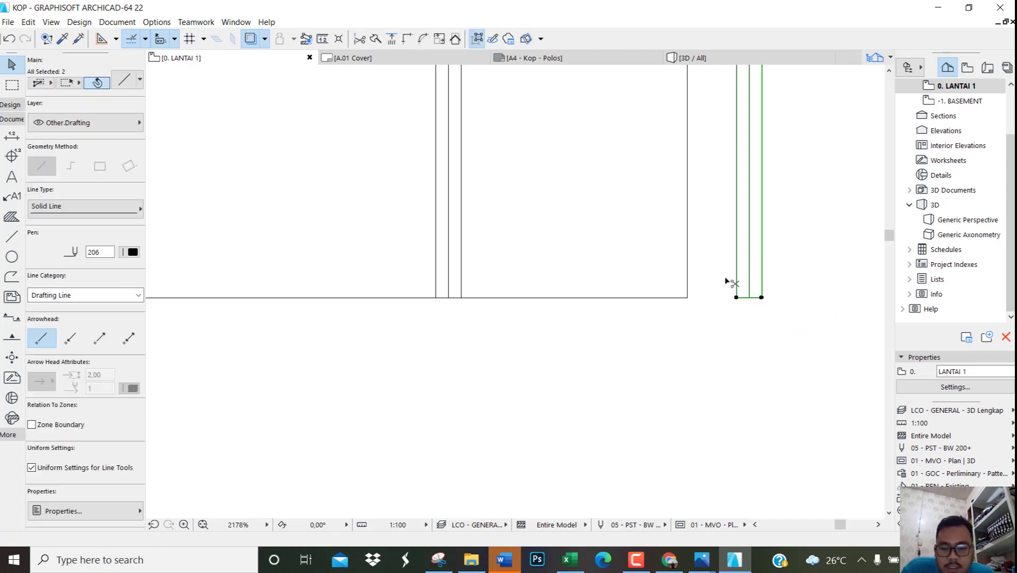
{"action": "left_click", "coordinate": [761, 297]}
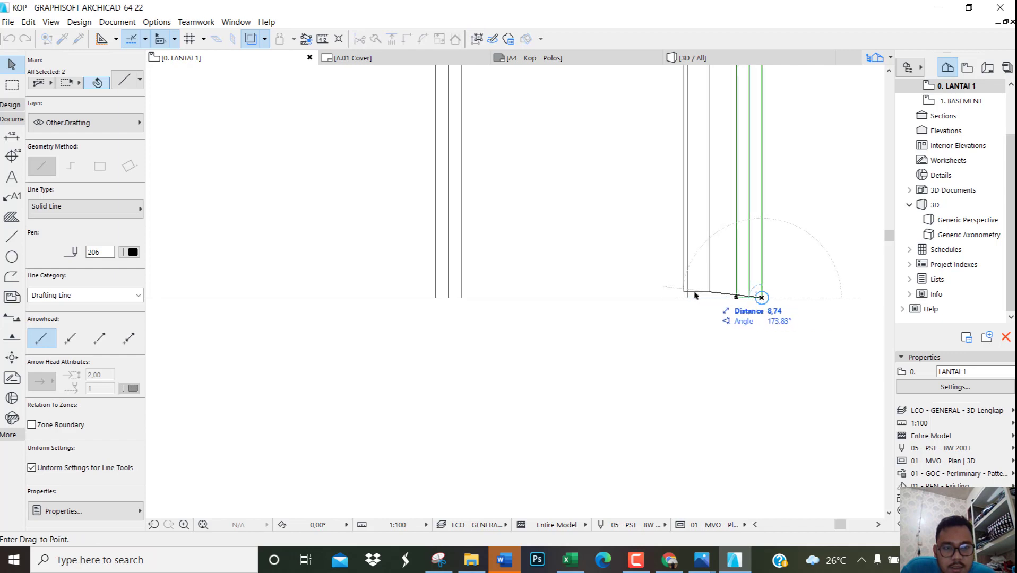
{"action": "left_click", "coordinate": [687, 298]}
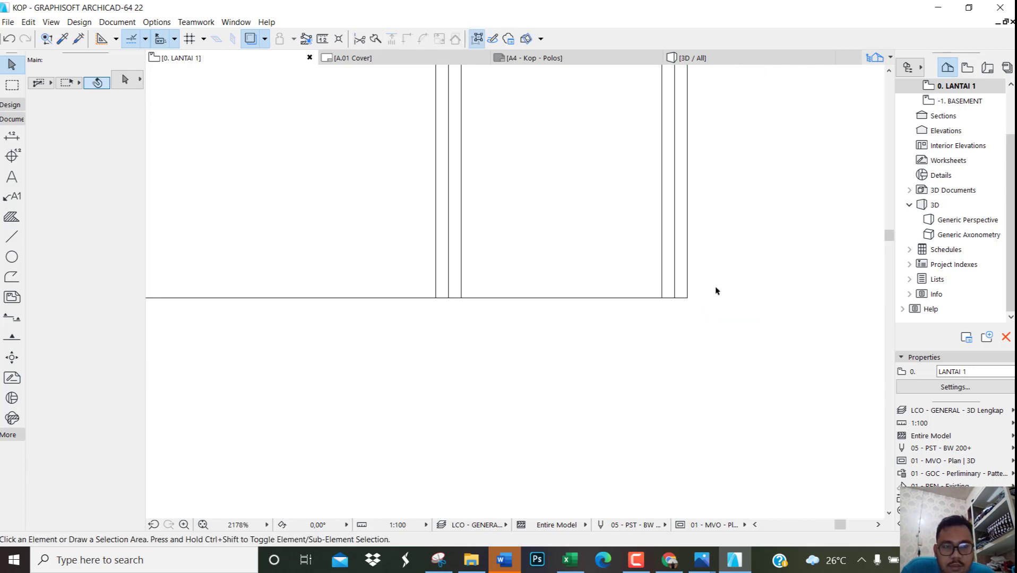
Examine the building in the 3D view from several angles, and return to the LANTAI 1 plan
{"action": "scroll", "coordinate": [714, 351], "scroll_direction": "up", "scroll_amount": 5}
{"action": "scroll", "coordinate": [692, 255], "scroll_direction": "down", "scroll_amount": 6}
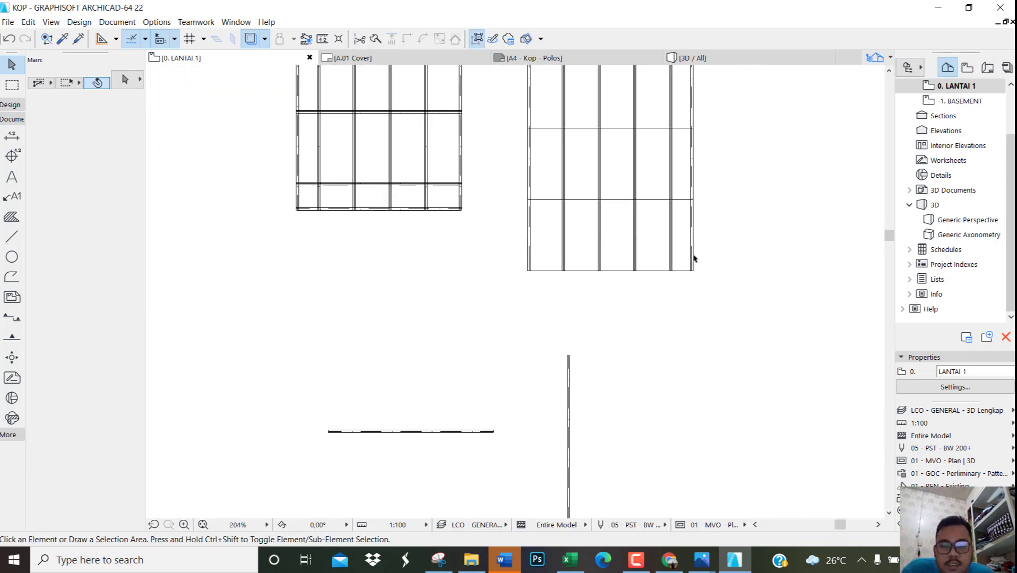
{"action": "key", "text": "F3"}
{"action": "middle_click_drag", "start_coordinate": [700, 264], "coordinate": [499, 175], "text": "shift"}
{"action": "scroll", "coordinate": [399, 360], "scroll_direction": "up", "scroll_amount": 4}
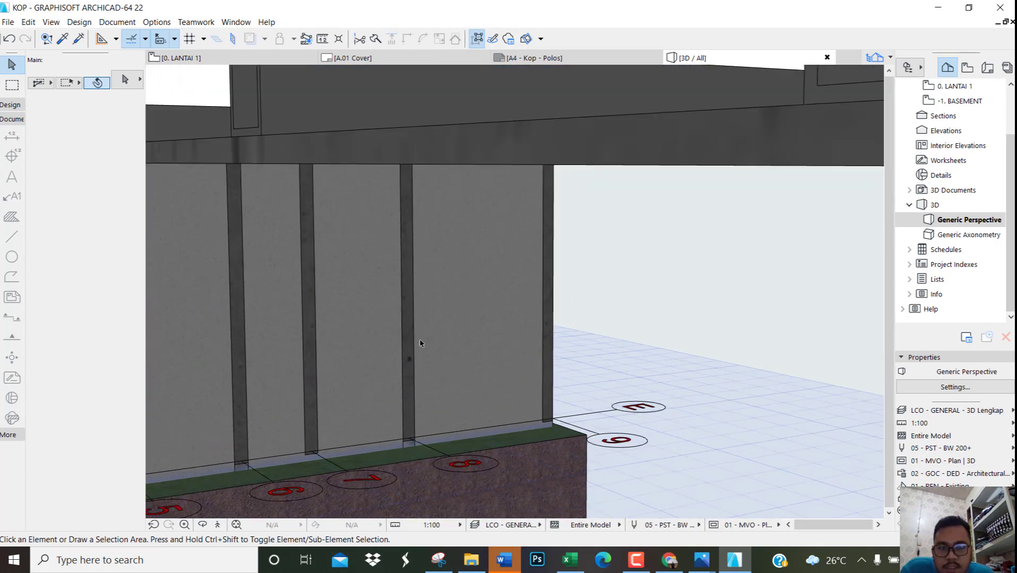
{"action": "scroll", "coordinate": [450, 325], "scroll_direction": "down", "scroll_amount": 2}
{"action": "scroll", "coordinate": [537, 296], "scroll_direction": "up", "scroll_amount": 1}
{"action": "middle_click_drag", "start_coordinate": [537, 296], "coordinate": [562, 223], "text": "shift"}
{"action": "middle_click_drag", "start_coordinate": [370, 284], "coordinate": [483, 272], "text": "shift"}
{"action": "key", "text": "F2"}
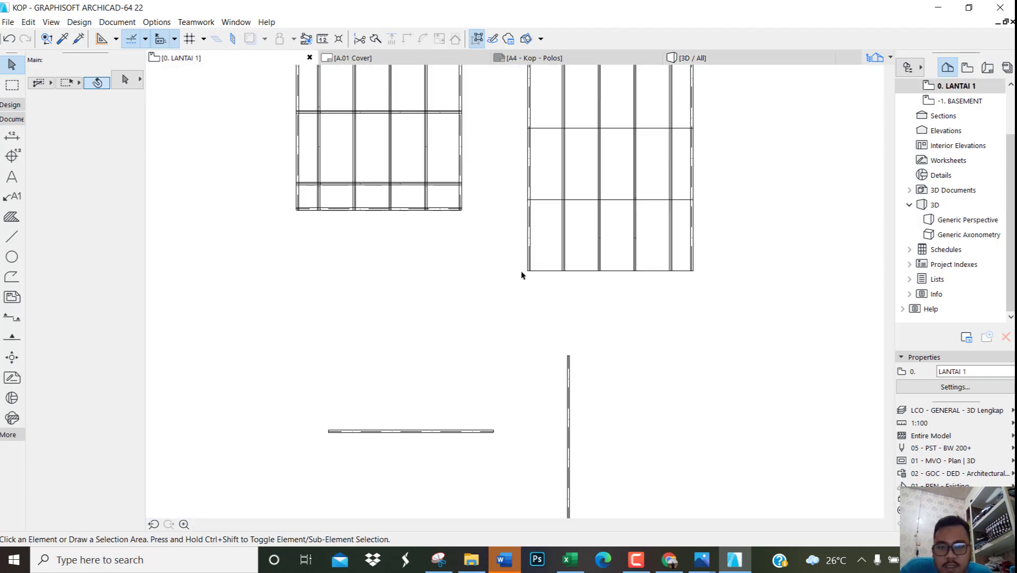
Copy the spare horizontal truss and line from its lower-right corner to the larger slab's lower-right corner
{"action": "scroll", "coordinate": [491, 454], "scroll_direction": "up", "scroll_amount": 5}
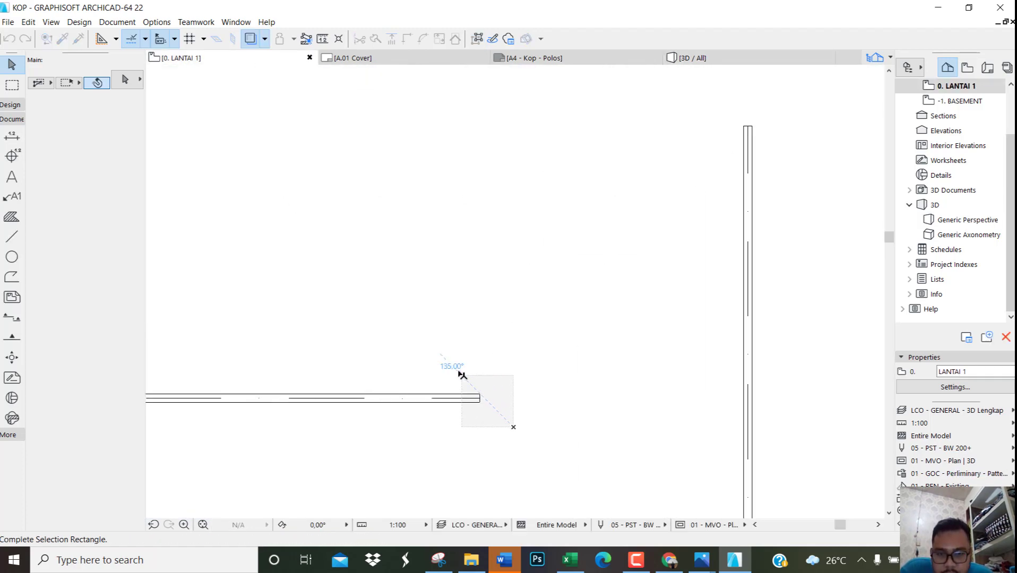
{"action": "left_click", "coordinate": [478, 415]}
{"action": "scroll", "coordinate": [479, 413], "scroll_direction": "up", "scroll_amount": 2}
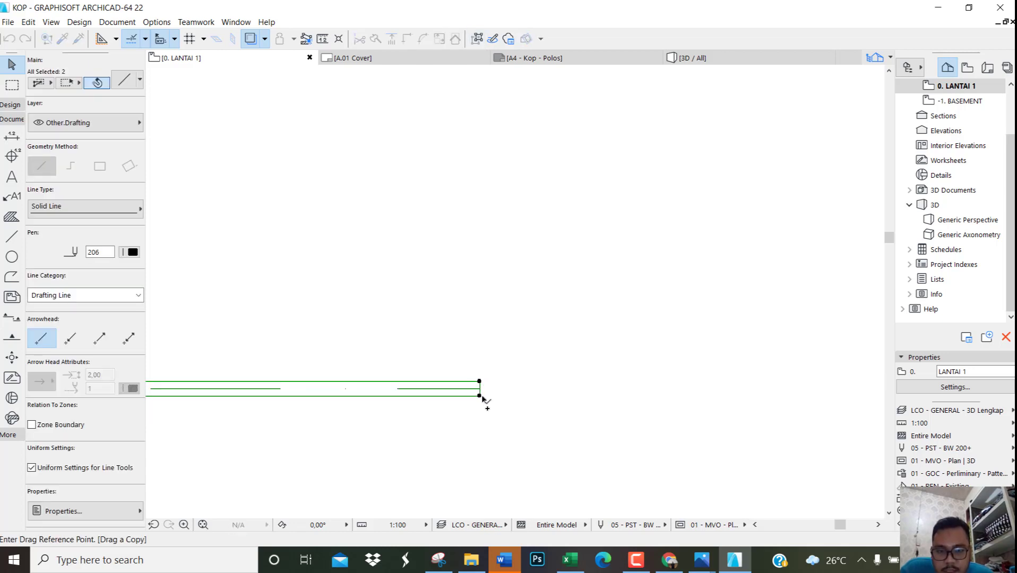
{"action": "middle_click_drag", "start_coordinate": [617, 161], "coordinate": [323, 397]}
{"action": "scroll", "coordinate": [502, 286], "scroll_direction": "down", "scroll_amount": 2}
{"action": "scroll", "coordinate": [737, 166], "scroll_direction": "down", "scroll_amount": 3}
{"action": "scroll", "coordinate": [670, 154], "scroll_direction": "up", "scroll_amount": 5}
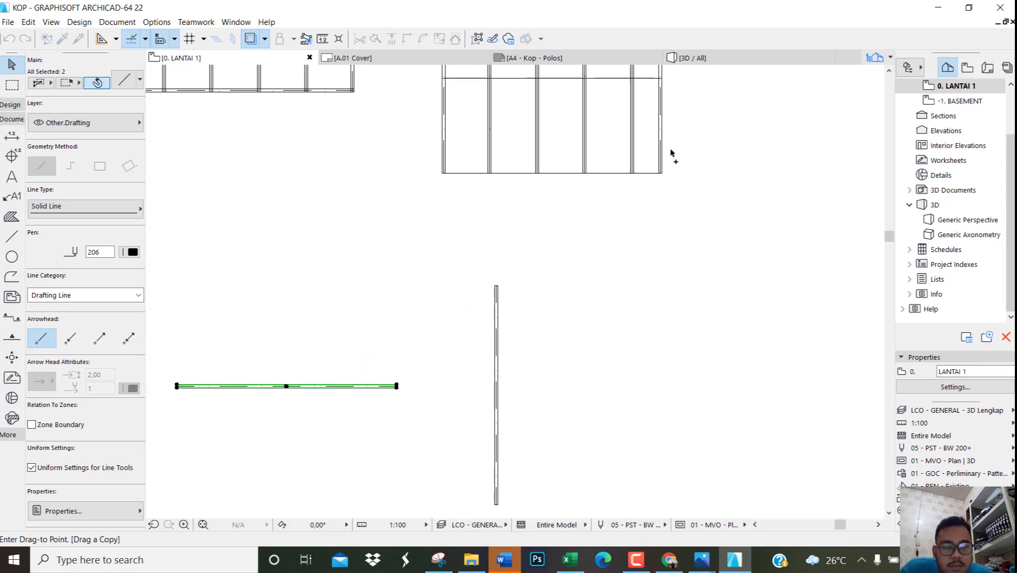
{"action": "left_click", "coordinate": [600, 359]}
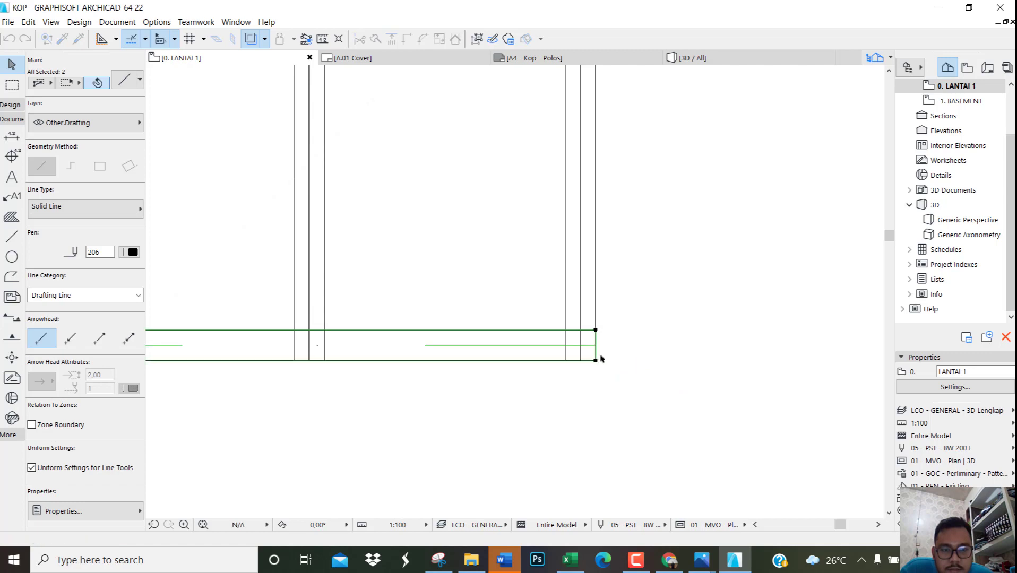
{"action": "scroll", "coordinate": [696, 263], "scroll_direction": "down", "scroll_amount": 3}
{"action": "scroll", "coordinate": [268, 267], "scroll_direction": "up", "scroll_amount": 4}
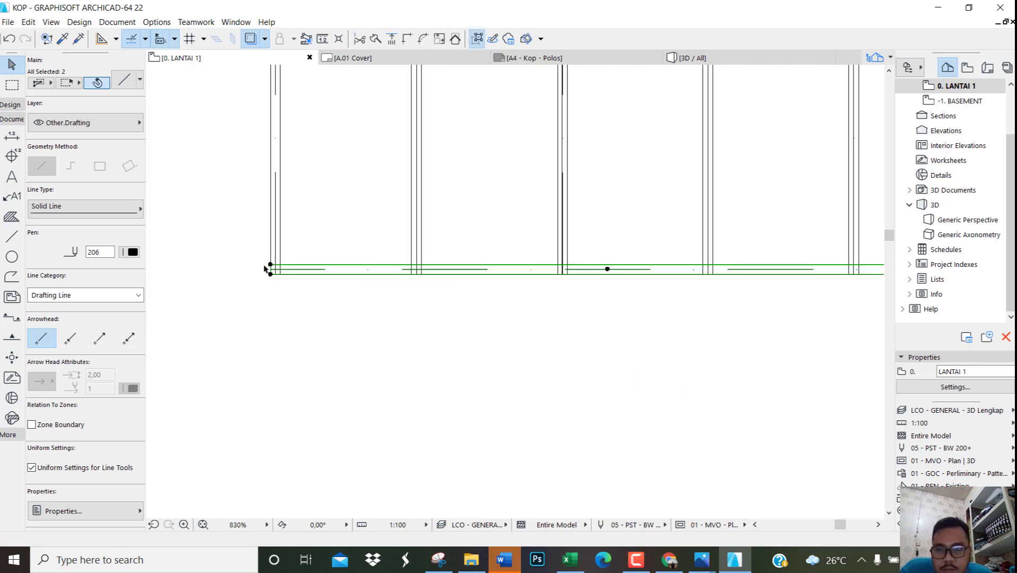
{"action": "key", "text": "Escape"}
Start placing multiple copies of the spare horizontal truss and line from its right midpoint, with one on the larger slab's lowest inner horizontal pattern line
{"action": "scroll", "coordinate": [590, 256], "scroll_direction": "down", "scroll_amount": 10}
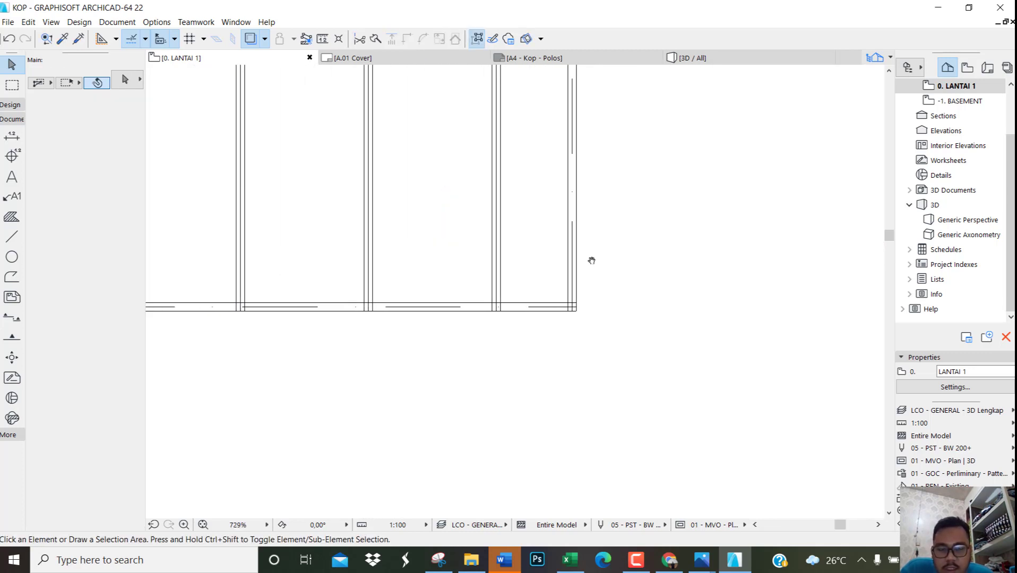
{"action": "middle_click_drag", "start_coordinate": [639, 206], "coordinate": [639, 210]}
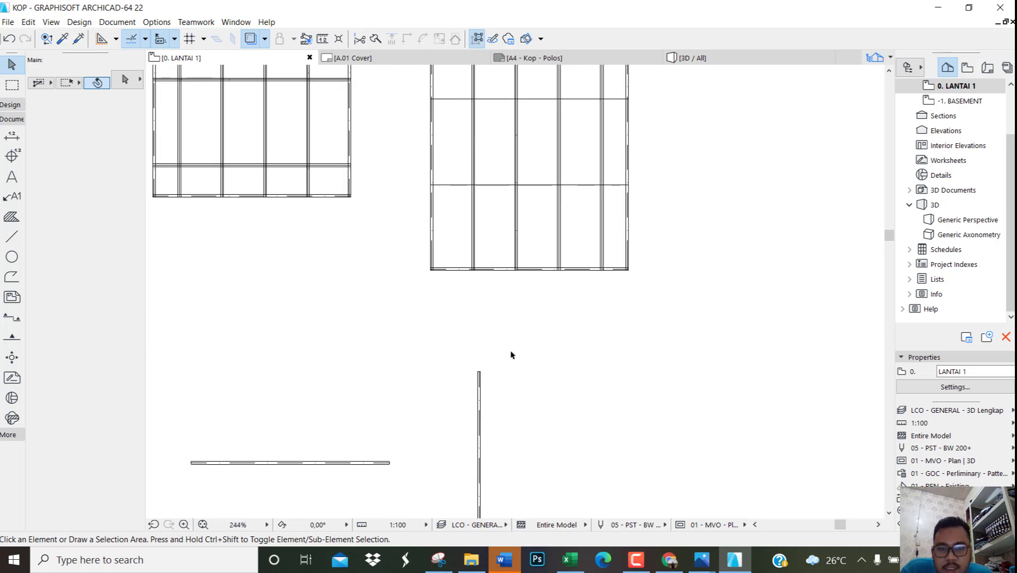
{"action": "scroll", "coordinate": [392, 474], "scroll_direction": "up", "scroll_amount": 7}
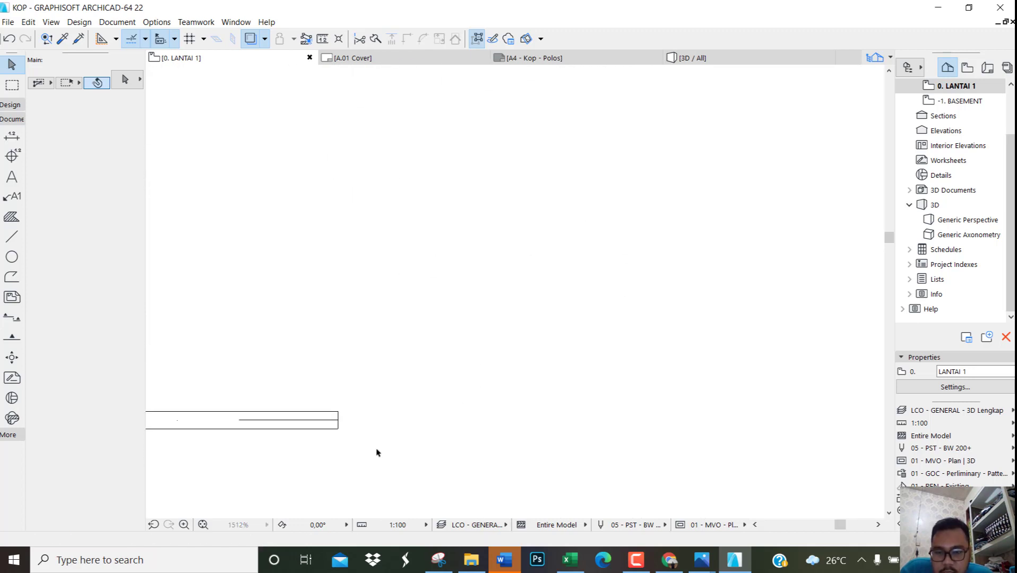
{"action": "left_click", "coordinate": [302, 386]}
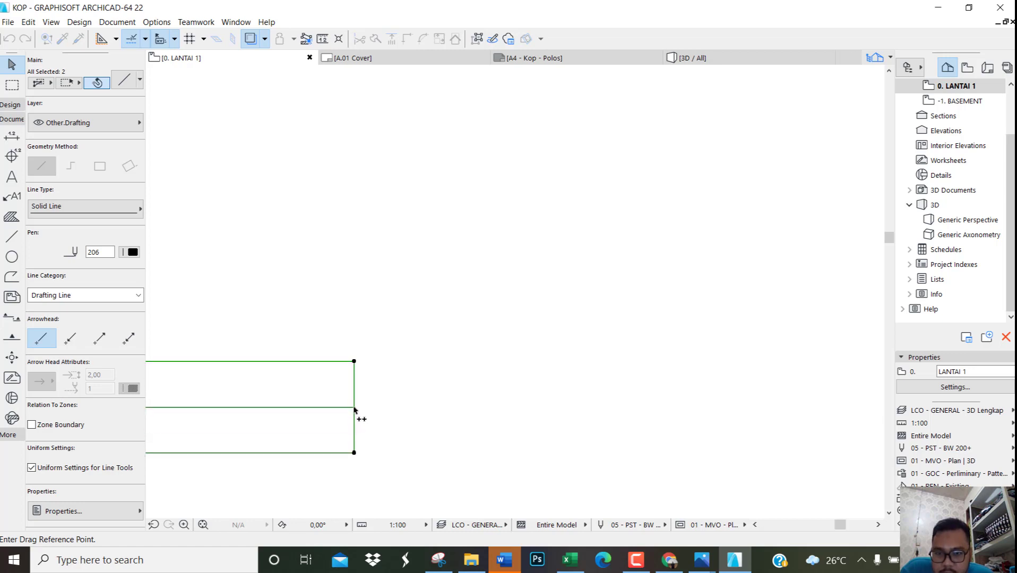
{"action": "scroll", "coordinate": [343, 345], "scroll_direction": "down", "scroll_amount": 8}
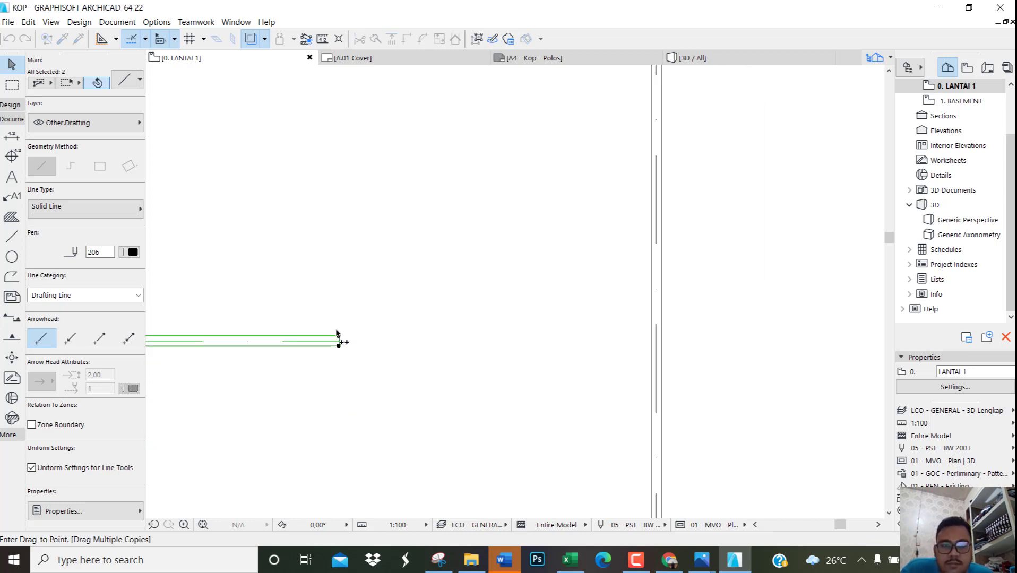
{"action": "mouse_move", "coordinate": [630, 215]}
{"action": "middle_mouse_down"}
{"action": "mouse_move", "coordinate": [618, 301]}
{"action": "mouse_move", "coordinate": [555, 479]}
{"action": "middle_mouse_up"}
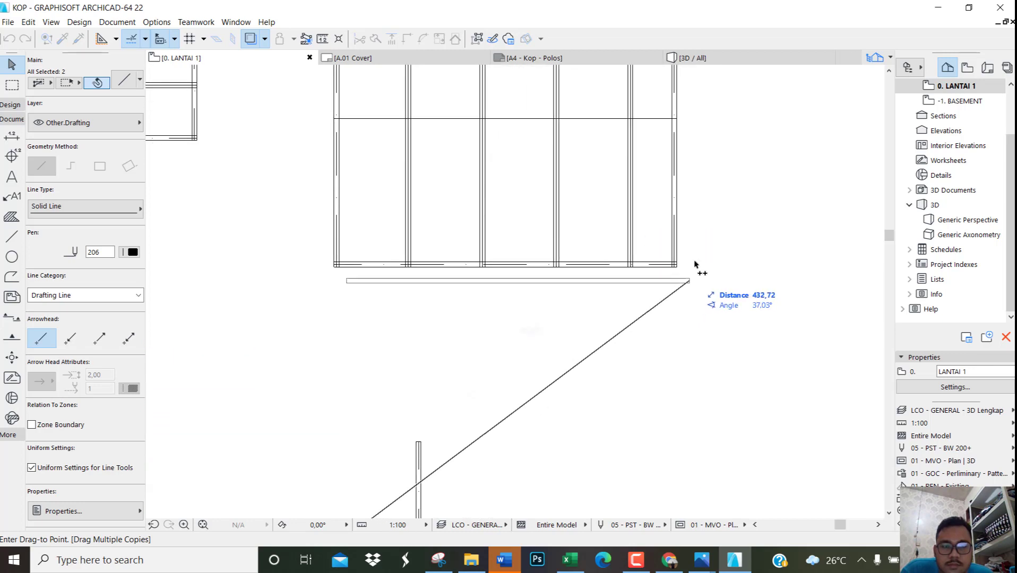
{"action": "scroll", "coordinate": [685, 109], "scroll_direction": "up", "scroll_amount": 4}
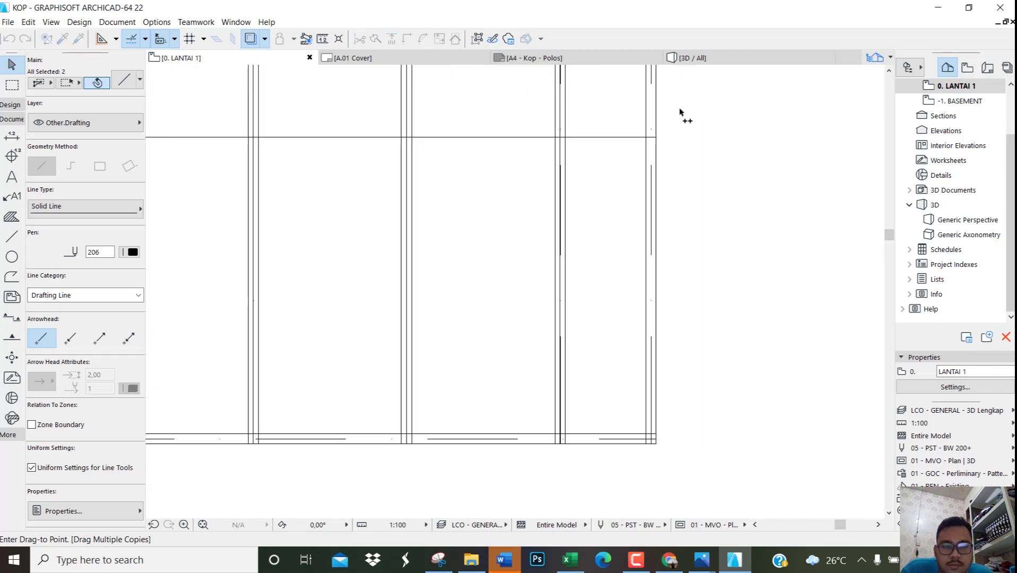
{"action": "scroll", "coordinate": [664, 122], "scroll_direction": "up", "scroll_amount": 4}
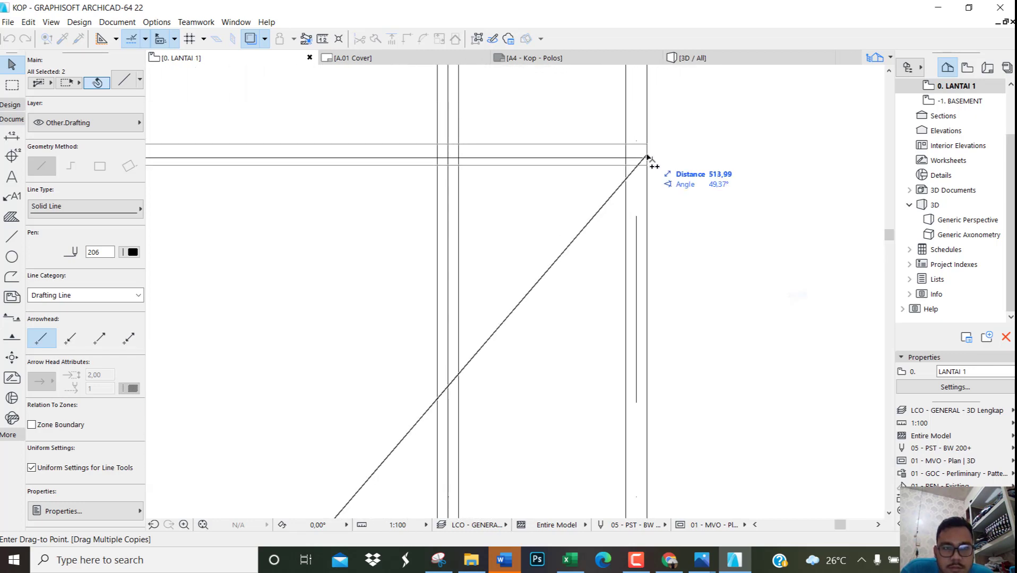
{"action": "scroll", "coordinate": [647, 164], "scroll_direction": "up", "scroll_amount": 2}
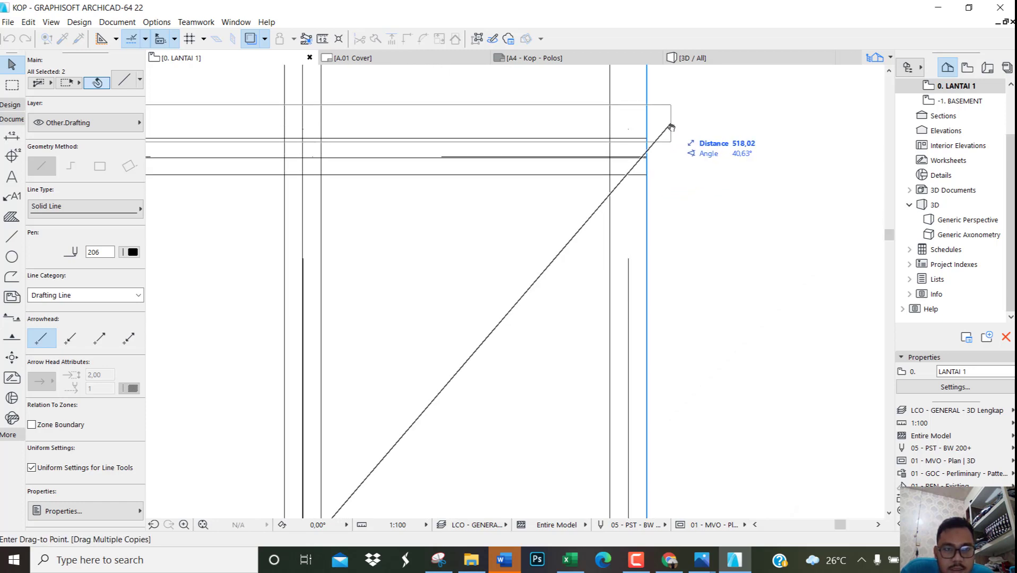
Place further copies of the horizontal truss and line on the next two pattern lines up, aligned with the slab's right edge
{"action": "middle_click_drag", "start_coordinate": [669, 130], "coordinate": [638, 450]}
{"action": "scroll", "coordinate": [617, 243], "scroll_direction": "down", "scroll_amount": 8}
{"action": "middle_click_drag", "start_coordinate": [632, 204], "coordinate": [597, 392]}
{"action": "scroll", "coordinate": [565, 189], "scroll_direction": "up", "scroll_amount": 5}
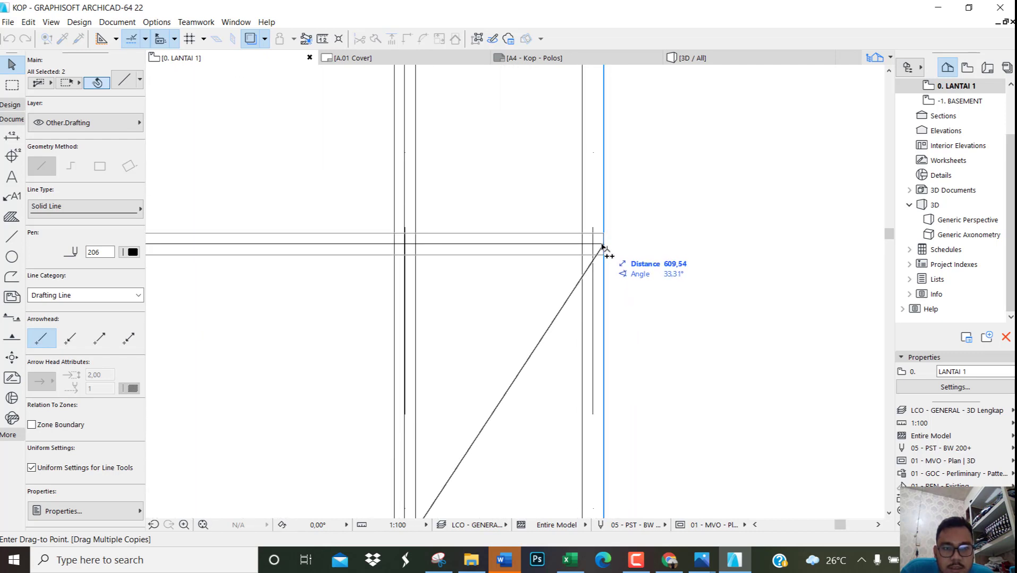
{"action": "left_click", "coordinate": [603, 245]}
{"action": "middle_click_drag", "start_coordinate": [642, 204], "coordinate": [625, 467]}
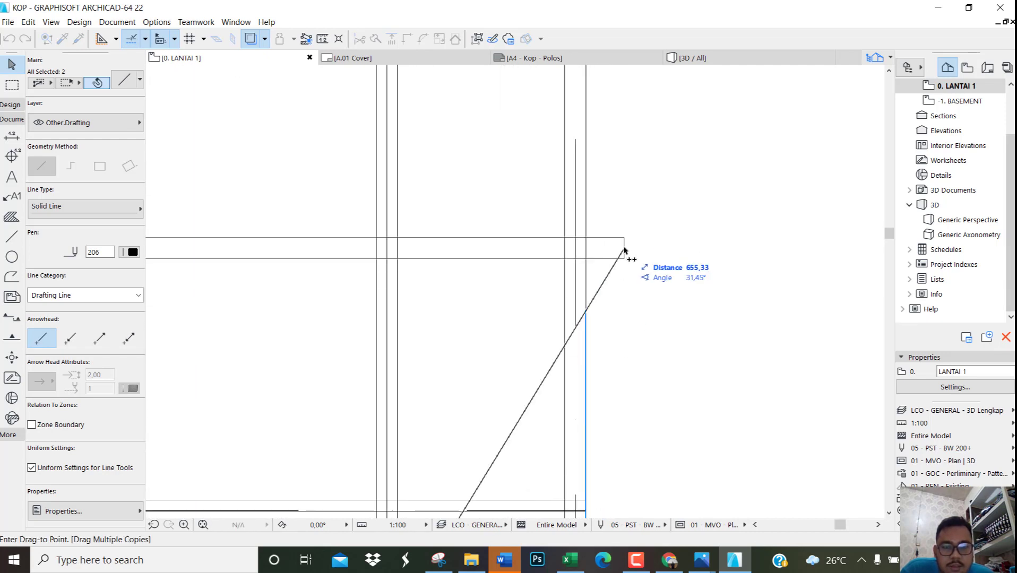
{"action": "middle_click_drag", "start_coordinate": [625, 253], "coordinate": [621, 441]}
{"action": "scroll", "coordinate": [595, 266], "scroll_direction": "down", "scroll_amount": 5}
{"action": "middle_click_drag", "start_coordinate": [615, 217], "coordinate": [612, 276]}
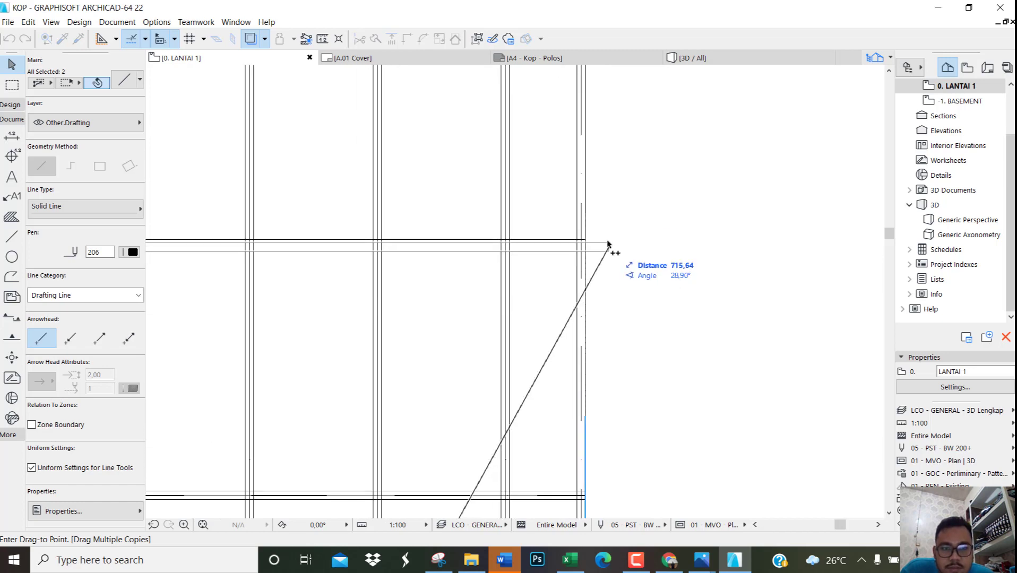
{"action": "scroll", "coordinate": [581, 238], "scroll_direction": "up", "scroll_amount": 1}
{"action": "scroll", "coordinate": [582, 237], "scroll_direction": "up", "scroll_amount": 5}
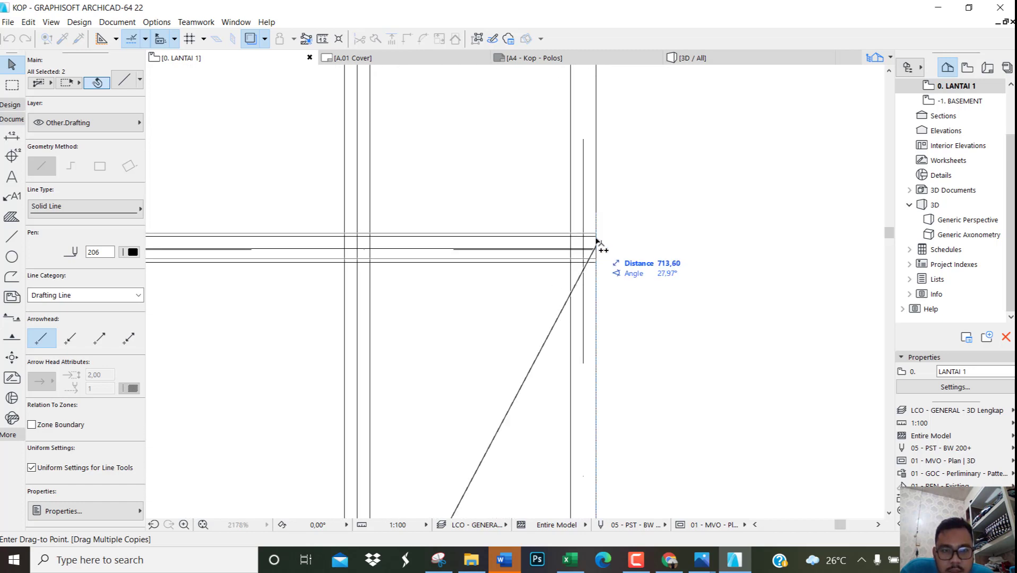
Place copies of the horizontal truss and line on the uppermost inner pattern line and just above the slab's upper edge, ending the multiple copy
{"action": "middle_click_drag", "start_coordinate": [598, 234], "coordinate": [600, 471]}
{"action": "scroll", "coordinate": [606, 263], "scroll_direction": "down", "scroll_amount": 5}
{"action": "middle_click_drag", "start_coordinate": [608, 264], "coordinate": [601, 412]}
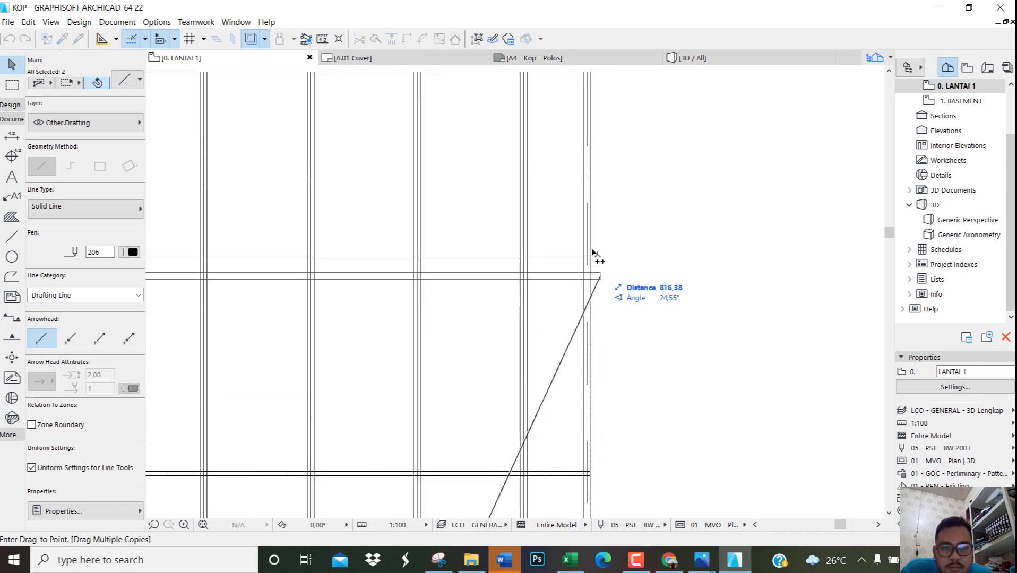
{"action": "scroll", "coordinate": [593, 247], "scroll_direction": "up", "scroll_amount": 5}
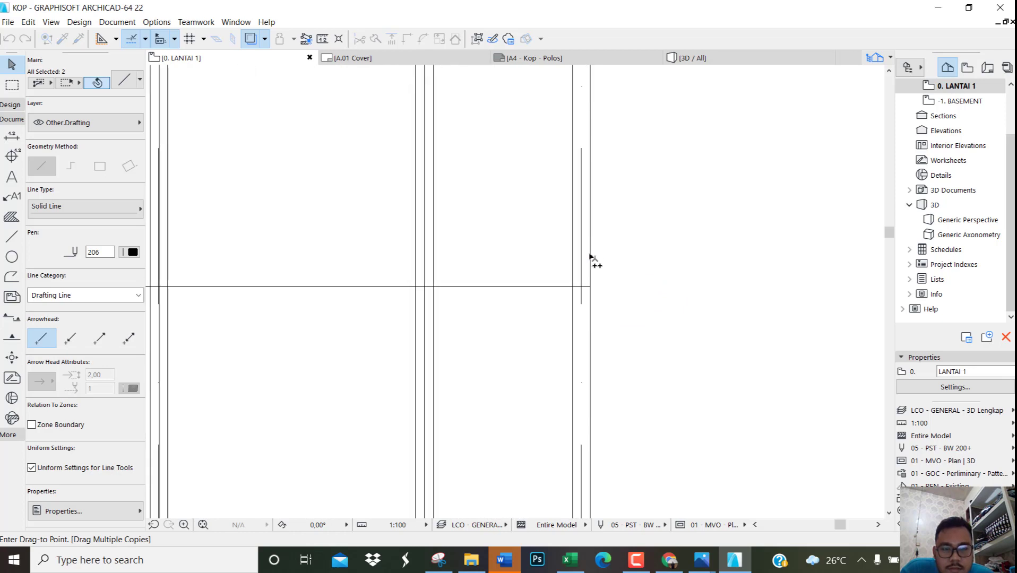
{"action": "left_click", "coordinate": [589, 288]}
{"action": "middle_click_drag", "start_coordinate": [596, 247], "coordinate": [608, 515]}
{"action": "middle_click_drag", "start_coordinate": [619, 108], "coordinate": [631, 313]}
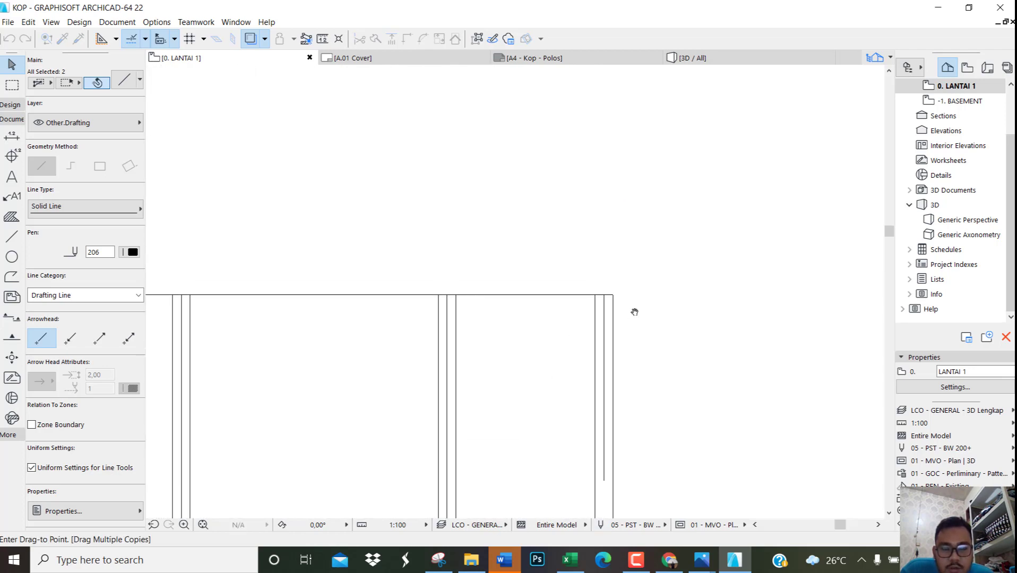
{"action": "scroll", "coordinate": [629, 308], "scroll_direction": "up", "scroll_amount": 5}
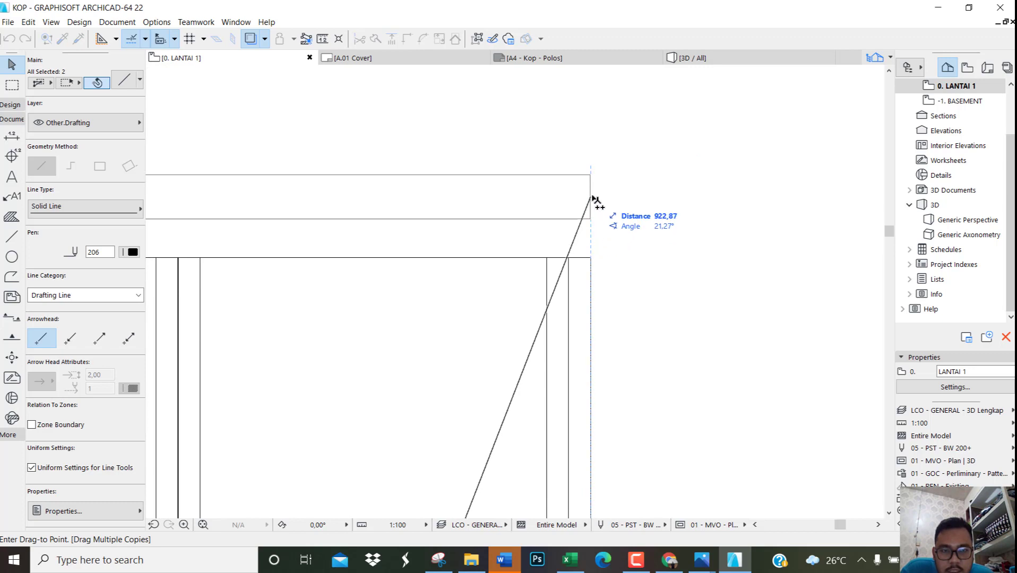
{"action": "left_click", "coordinate": [637, 165]}
{"action": "left_click", "coordinate": [616, 191]}
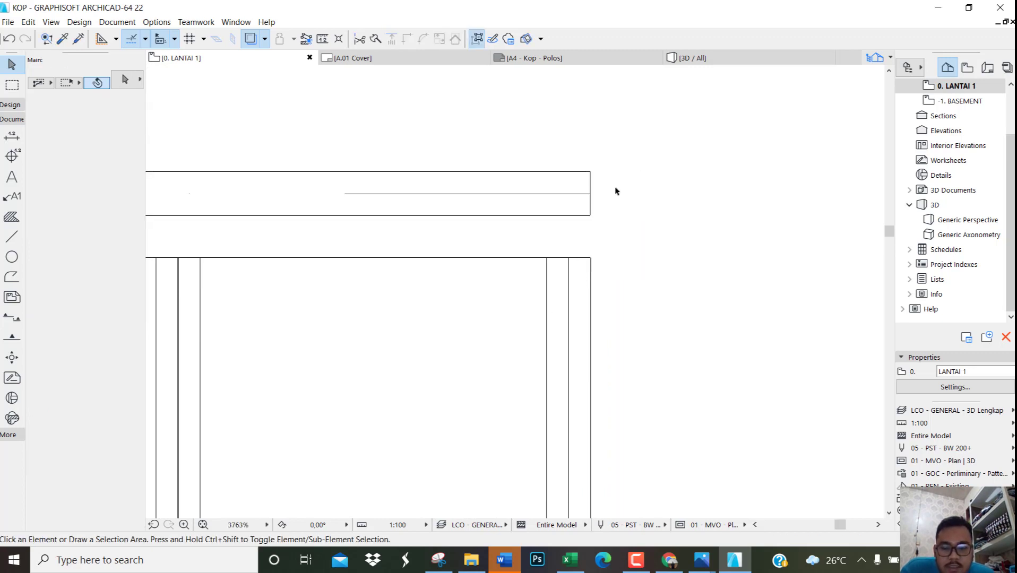
Move the topmost horizontal truss and line from its upper-right corner to the larger slab's upper-right corner
{"action": "left_click_drag", "start_coordinate": [611, 231], "coordinate": [556, 145]}
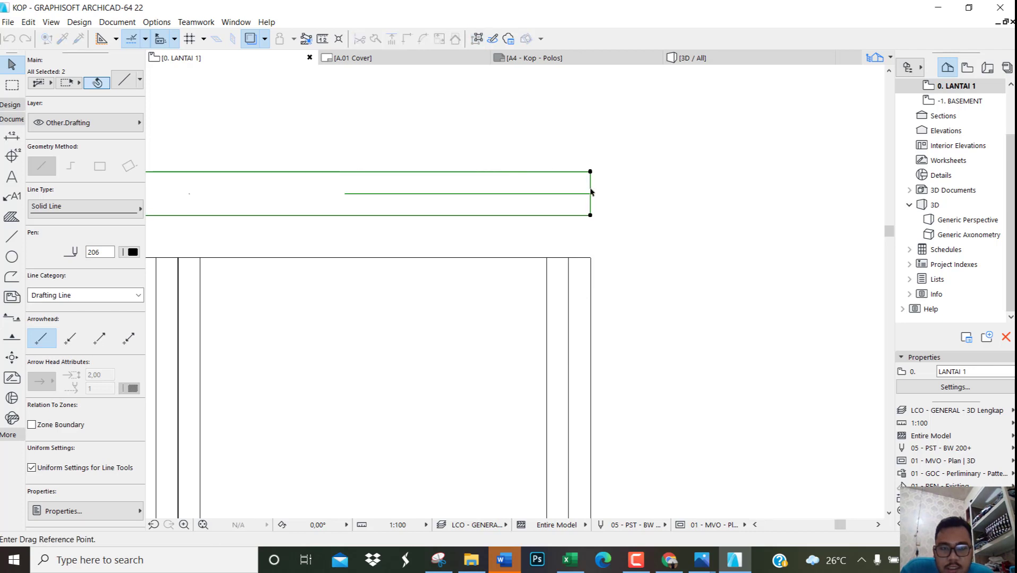
{"action": "left_click", "coordinate": [590, 171]}
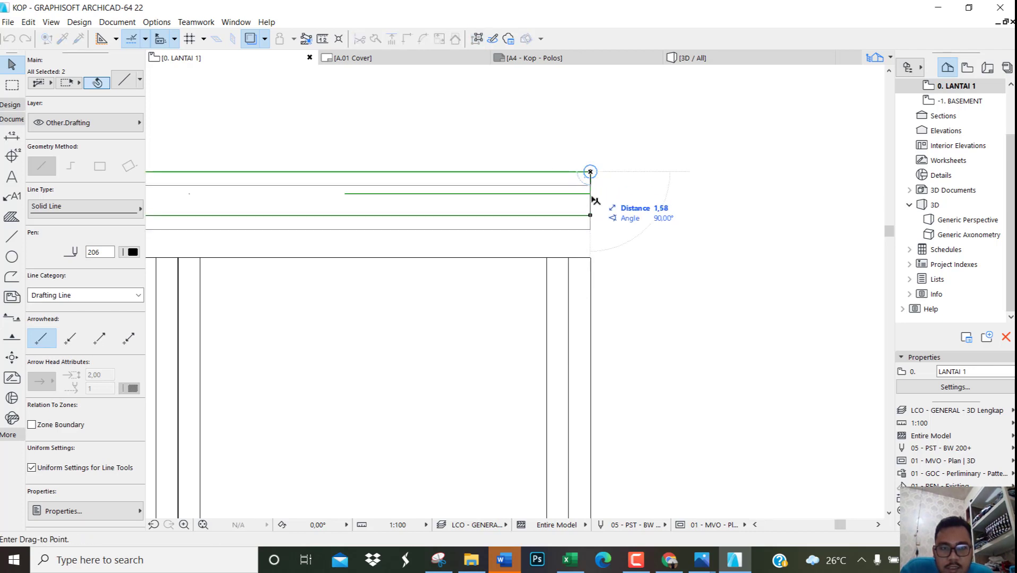
{"action": "left_click", "coordinate": [590, 258]}
{"action": "scroll", "coordinate": [729, 175], "scroll_direction": "down", "scroll_amount": 5}
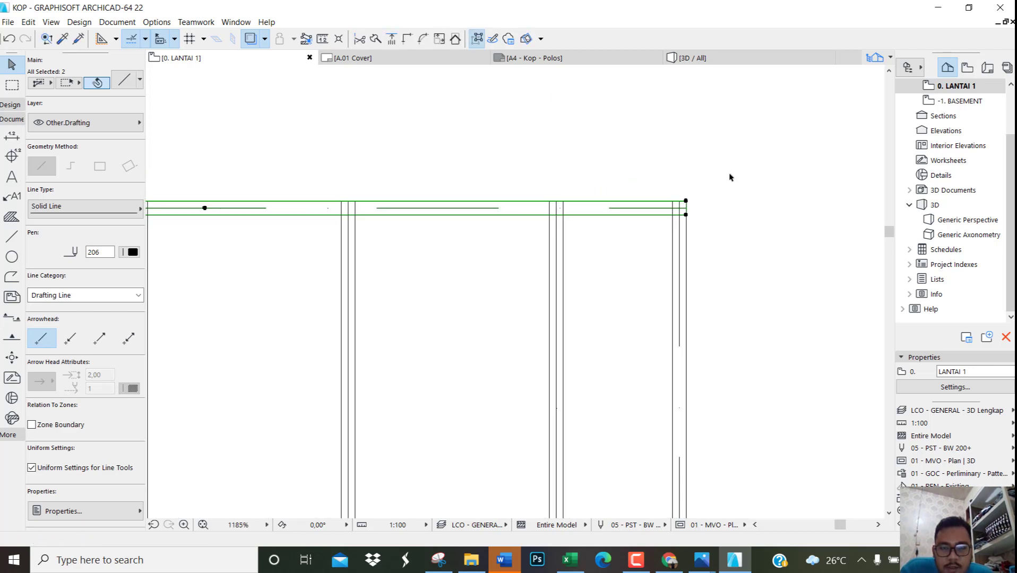
Stretch the left end of the horizontal truss along the slab's upper edge to the slab's left edge
{"action": "scroll", "coordinate": [322, 205], "scroll_direction": "up", "scroll_amount": 6}
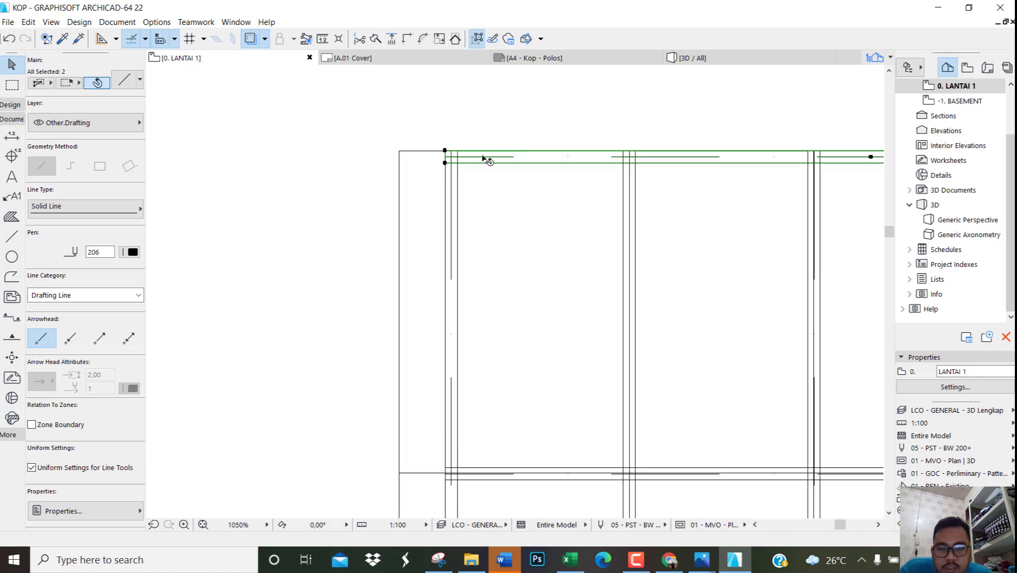
{"action": "scroll", "coordinate": [482, 158], "scroll_direction": "down", "scroll_amount": 5}
{"action": "scroll", "coordinate": [460, 246], "scroll_direction": "up", "scroll_amount": 1}
{"action": "scroll", "coordinate": [476, 197], "scroll_direction": "up", "scroll_amount": 5}
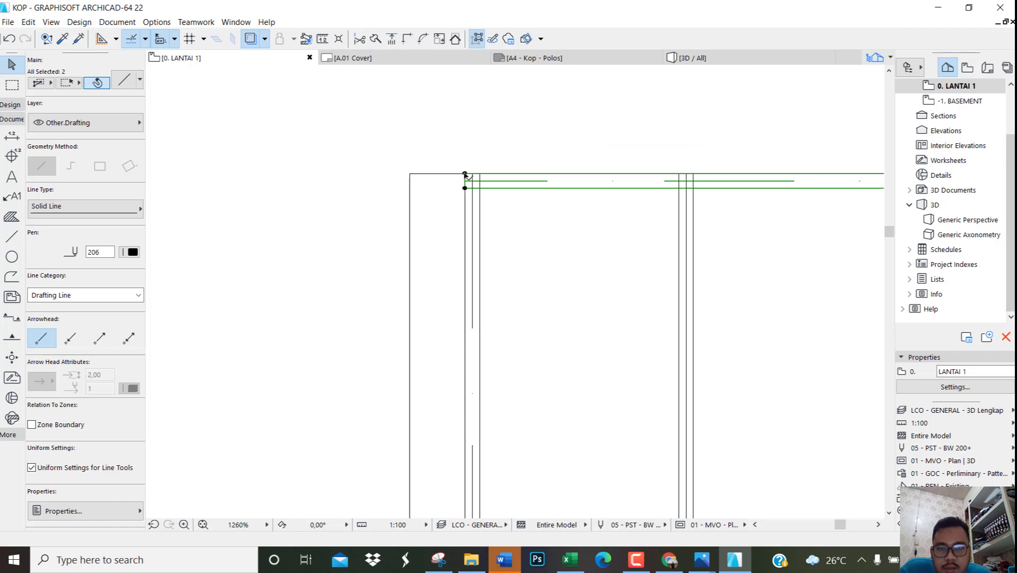
{"action": "left_click", "coordinate": [464, 174]}
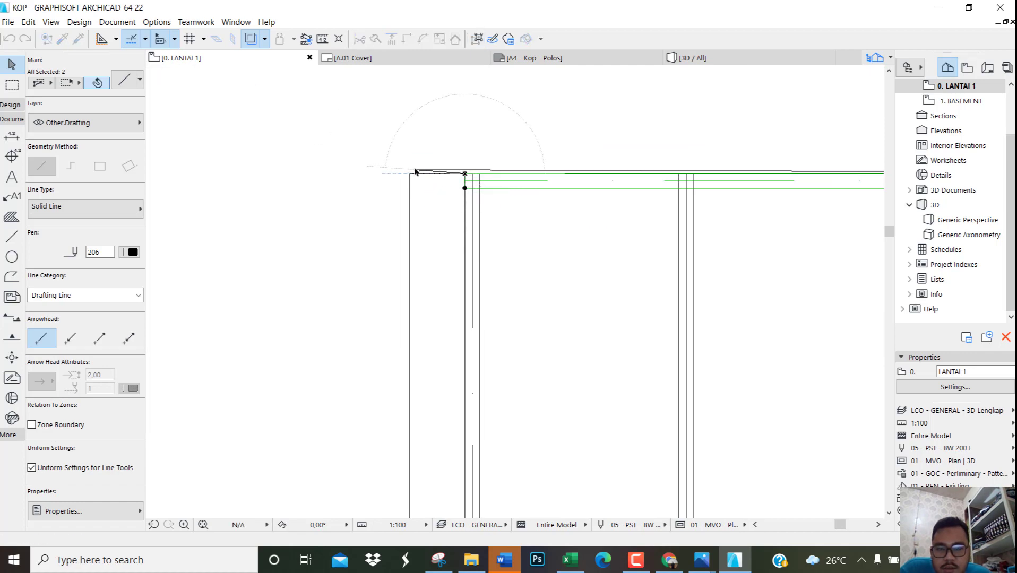
{"action": "left_click", "coordinate": [415, 168]}
{"action": "scroll", "coordinate": [416, 165], "scroll_direction": "up", "scroll_amount": 2}
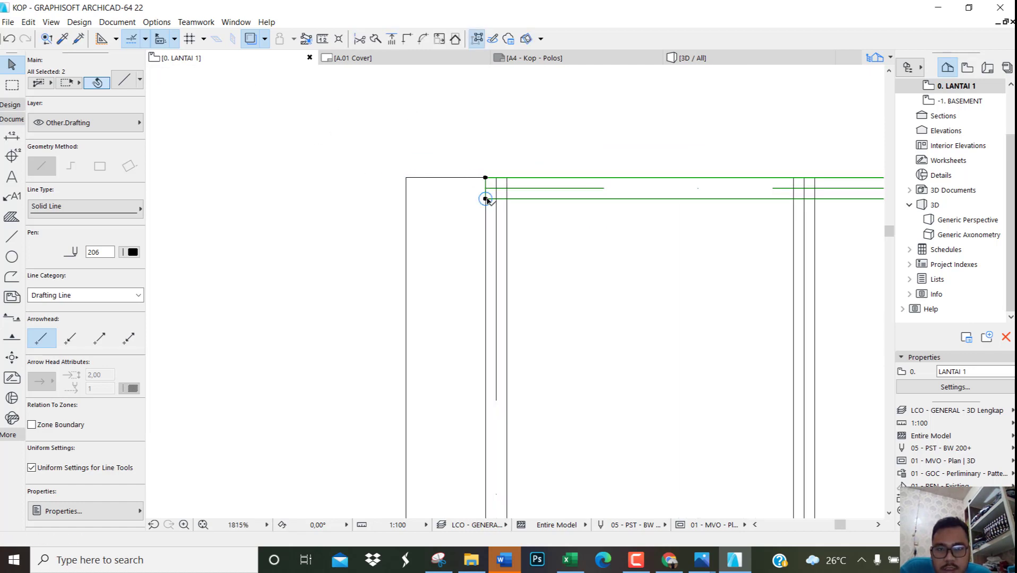
{"action": "left_click", "coordinate": [485, 199]}
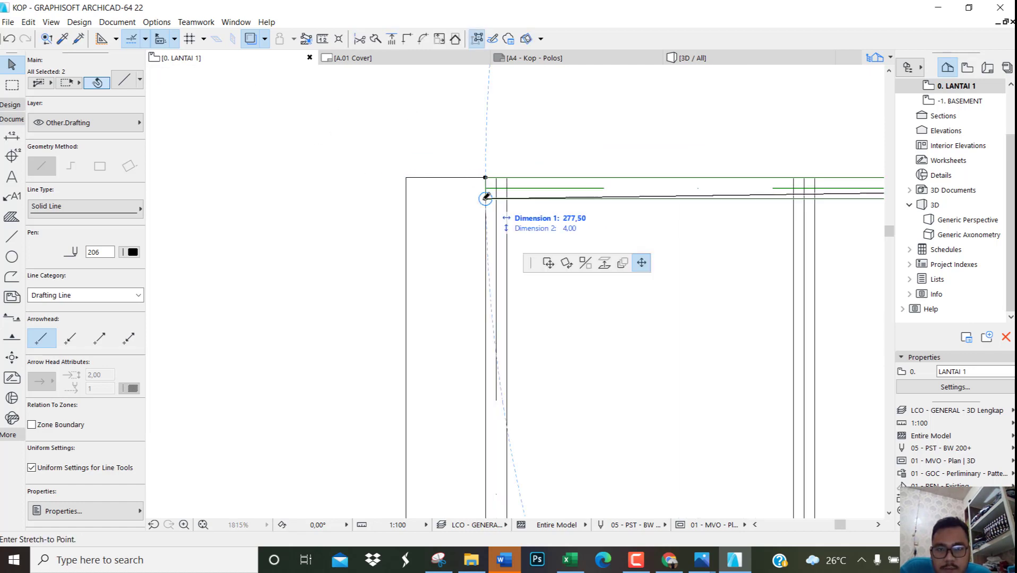
{"action": "left_click", "coordinate": [407, 198]}
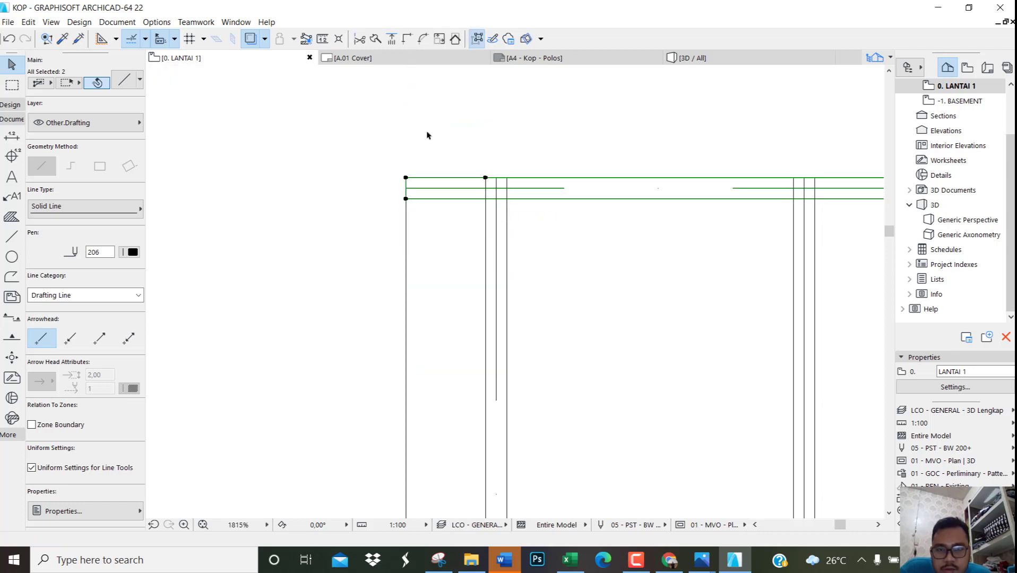
Select the horizontal truss and line on the uppermost inner pattern line and stretch the truss's left end to the slab's left edge
{"action": "scroll", "coordinate": [426, 136], "scroll_direction": "down", "scroll_amount": 5}
{"action": "scroll", "coordinate": [451, 277], "scroll_direction": "up", "scroll_amount": 4}
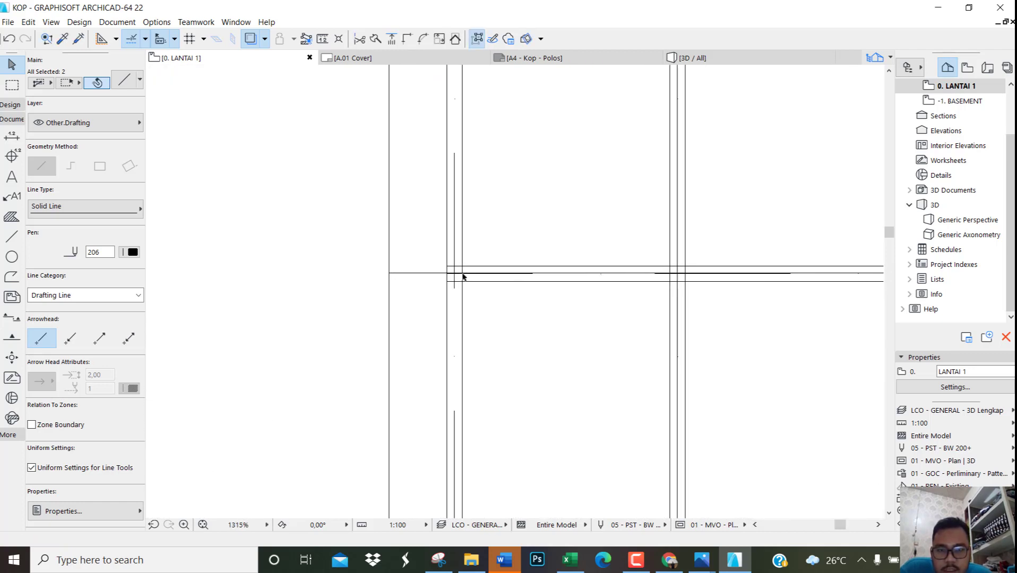
{"action": "left_click", "coordinate": [478, 266]}
{"action": "scroll", "coordinate": [468, 274], "scroll_direction": "up", "scroll_amount": 3}
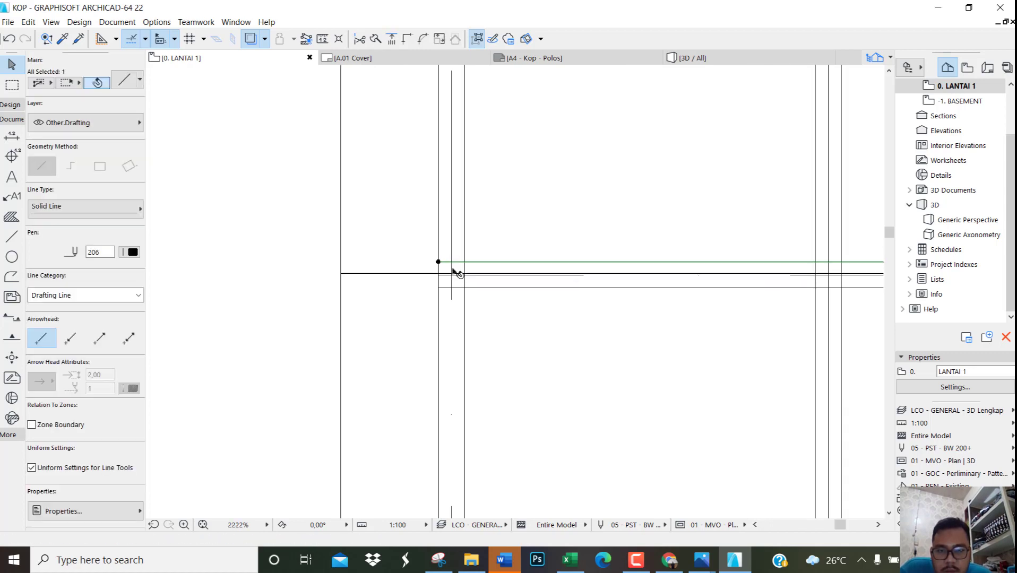
{"action": "scroll", "coordinate": [452, 269], "scroll_direction": "up", "scroll_amount": 2}
{"action": "left_click", "coordinate": [480, 295]}
{"action": "key", "text": "Escape"}
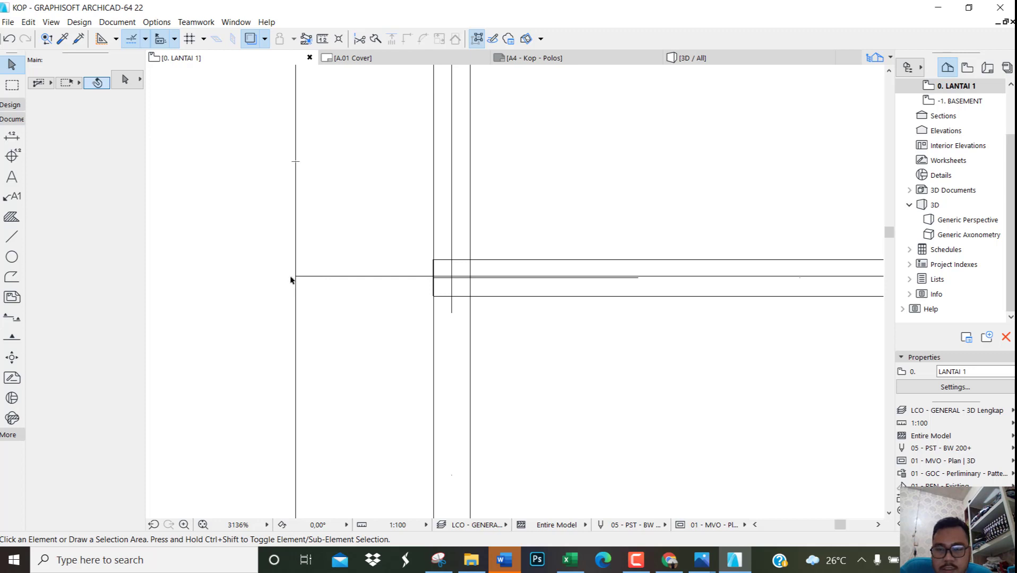
{"action": "left_click", "coordinate": [515, 321]}
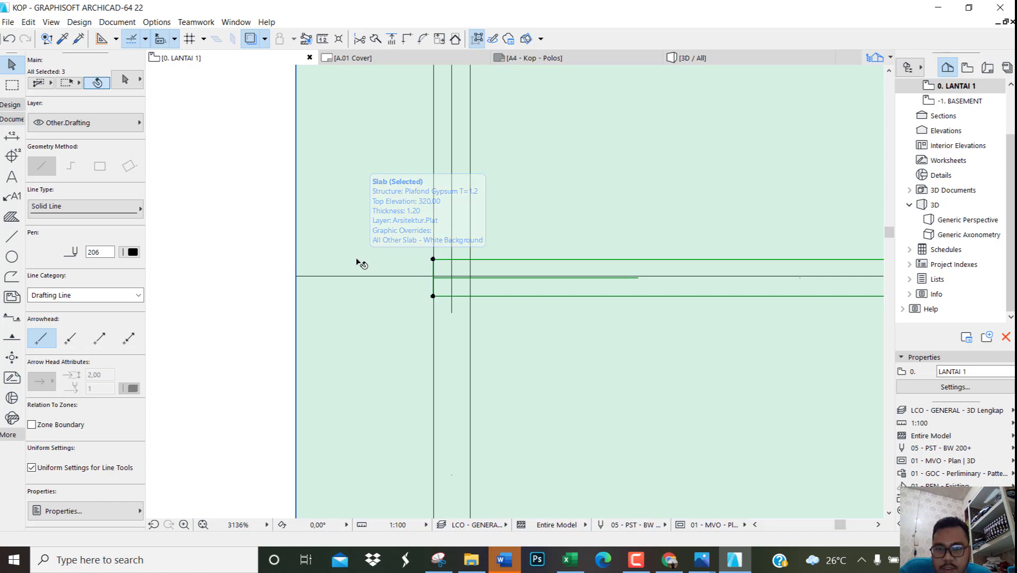
{"action": "left_click", "coordinate": [357, 262], "text": "shift"}
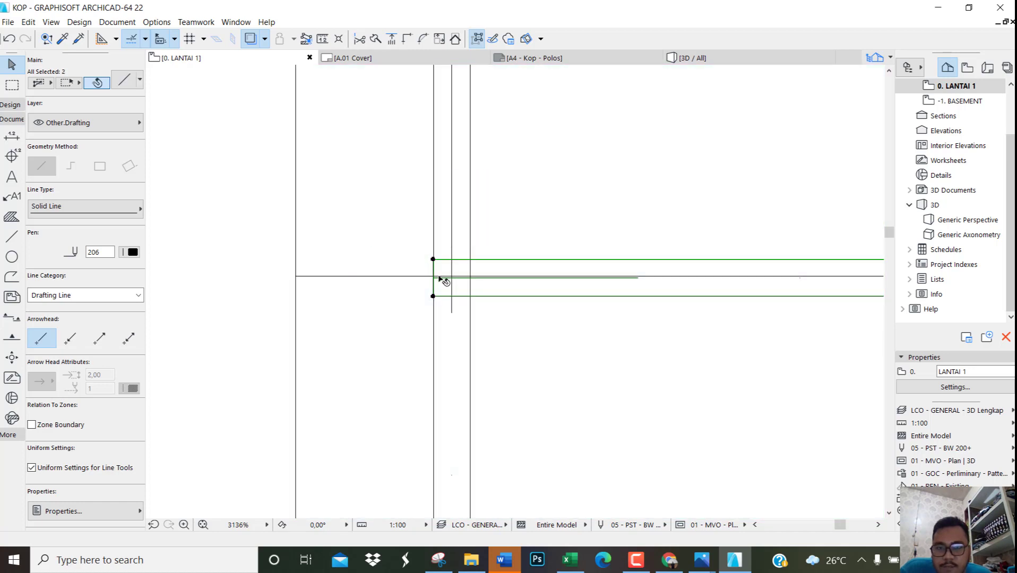
{"action": "left_click", "coordinate": [433, 260]}
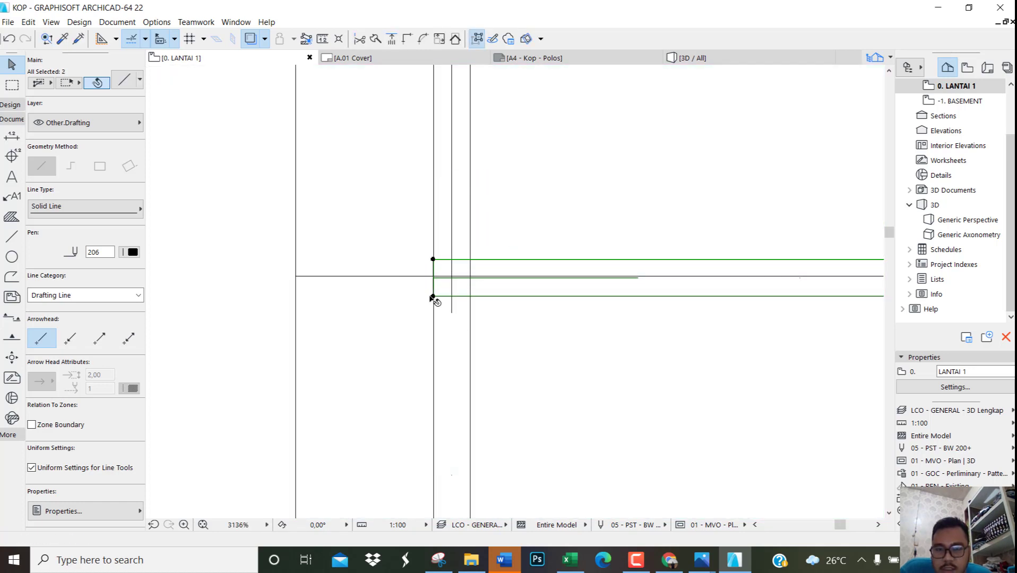
{"action": "left_click", "coordinate": [433, 296]}
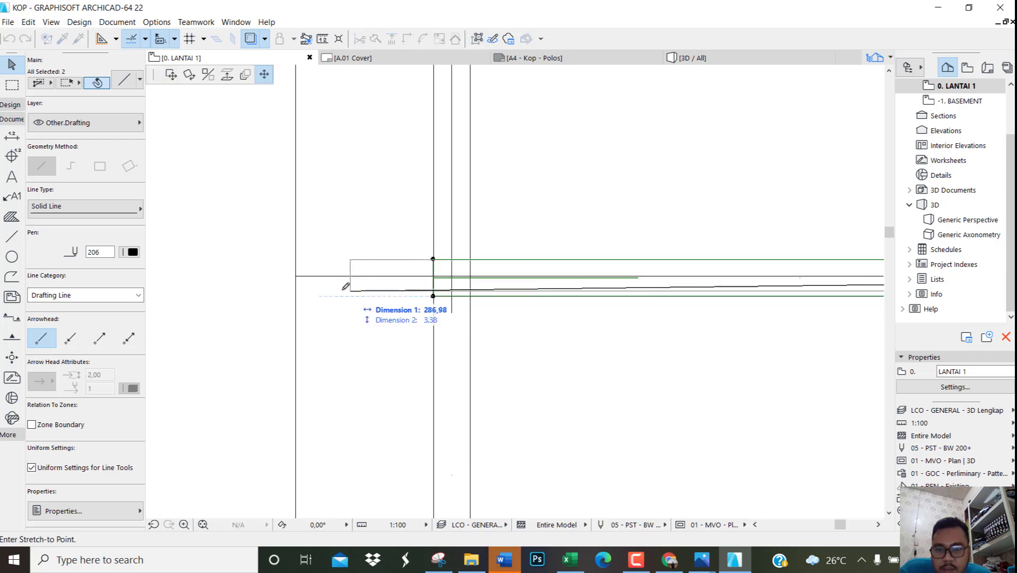
{"action": "left_click", "coordinate": [298, 294]}
{"action": "scroll", "coordinate": [381, 212], "scroll_direction": "down", "scroll_amount": 5}
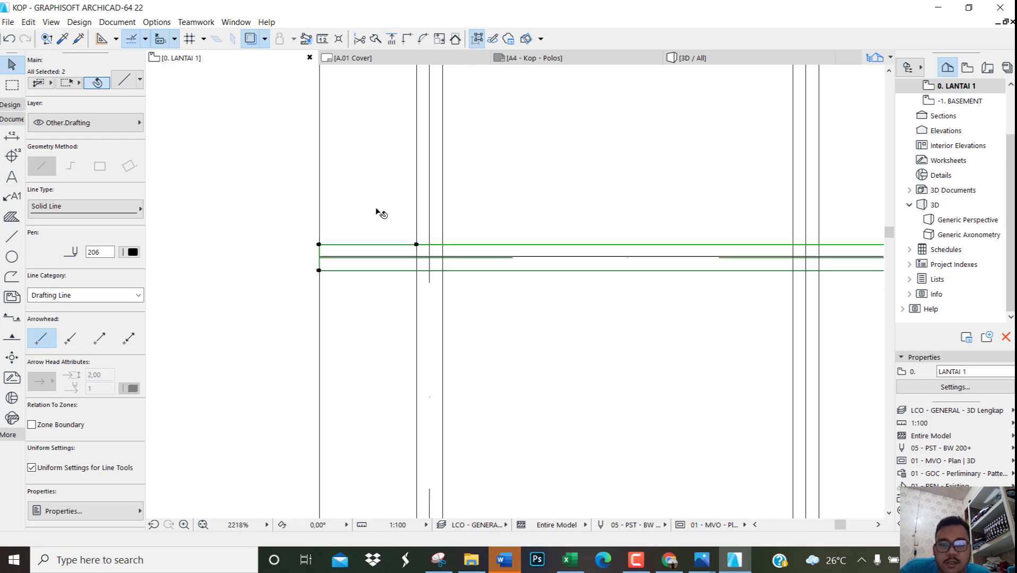
Copy the spare vertical truss and line below the slabs from its upper-left corner to the larger slab's upper-left corner
{"action": "key", "text": "Escape"}
{"action": "scroll", "coordinate": [381, 208], "scroll_direction": "down", "scroll_amount": 6}
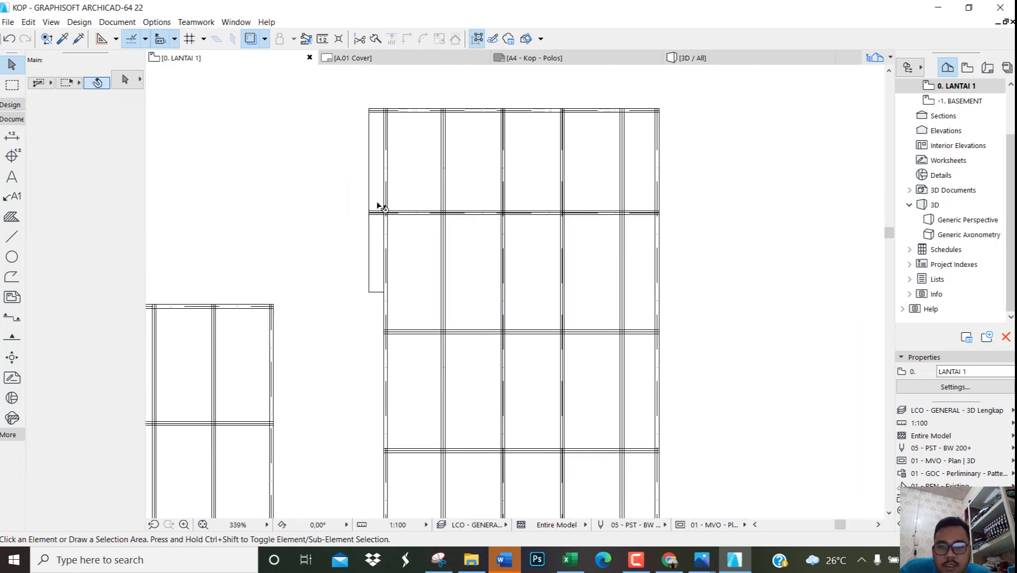
{"action": "scroll", "coordinate": [417, 423], "scroll_direction": "up", "scroll_amount": 2}
{"action": "scroll", "coordinate": [417, 423], "scroll_direction": "up", "scroll_amount": 3}
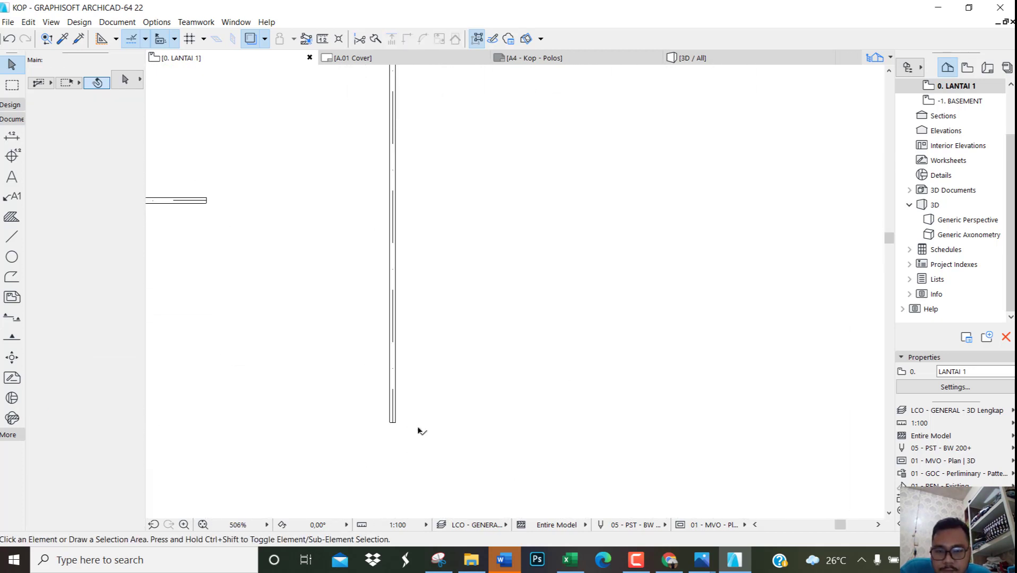
{"action": "scroll", "coordinate": [425, 279], "scroll_direction": "down", "scroll_amount": 3}
{"action": "middle_click_drag", "start_coordinate": [450, 236], "coordinate": [446, 320]}
{"action": "scroll", "coordinate": [405, 193], "scroll_direction": "up", "scroll_amount": 5}
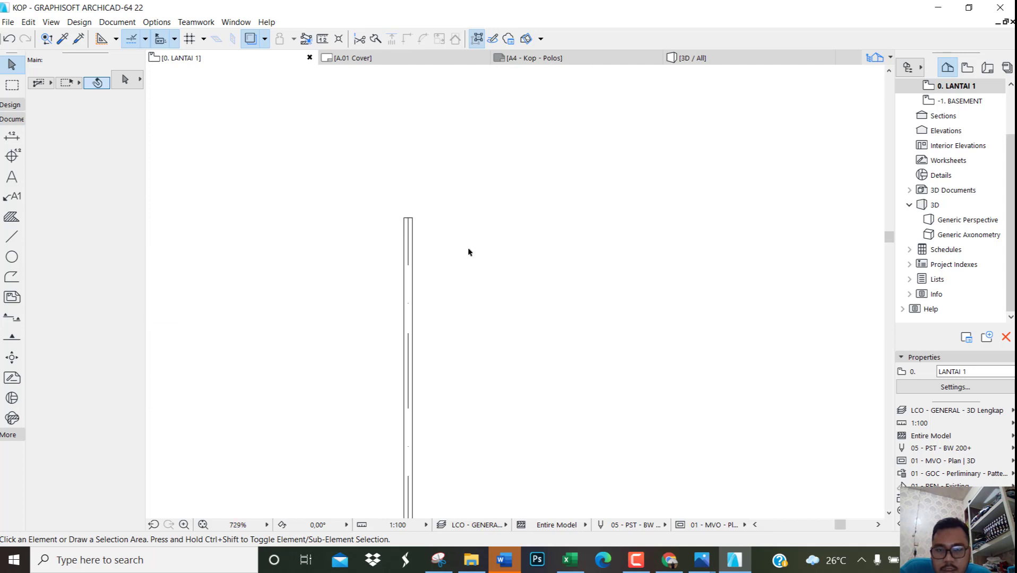
{"action": "left_click_drag", "start_coordinate": [467, 249], "coordinate": [384, 203]}
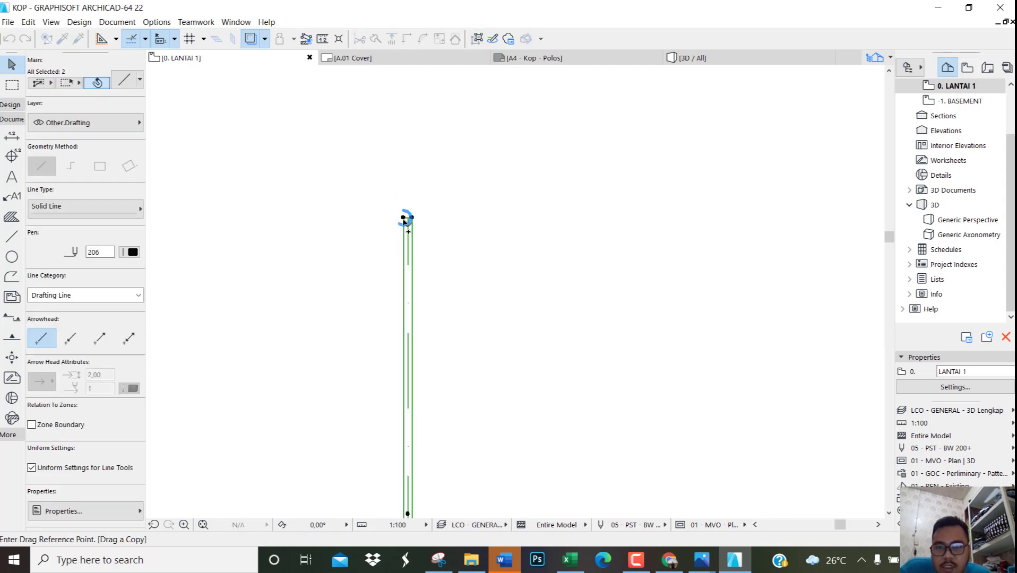
{"action": "left_click", "coordinate": [404, 218]}
{"action": "scroll", "coordinate": [495, 380], "scroll_direction": "down", "scroll_amount": 5}
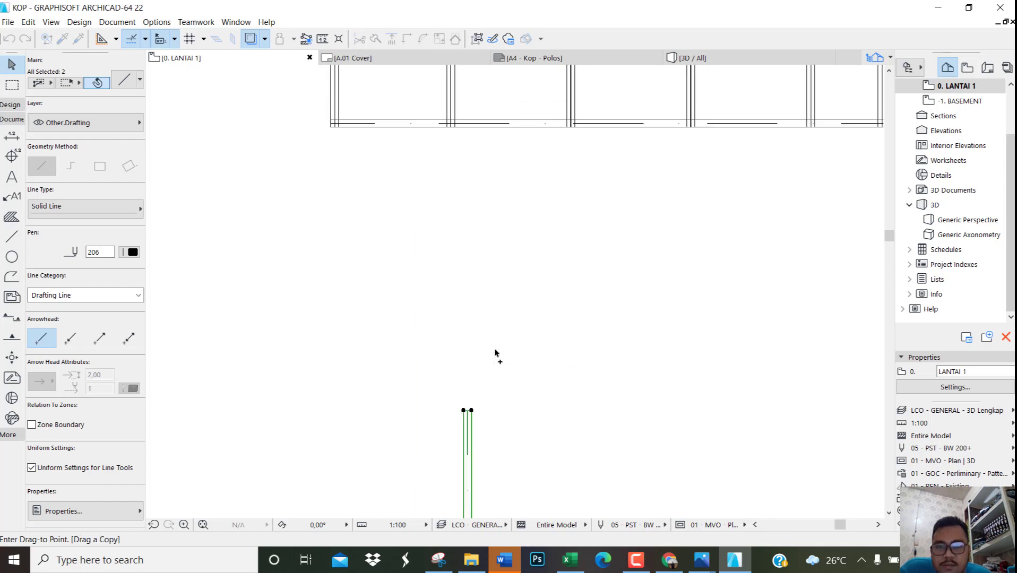
{"action": "scroll", "coordinate": [465, 106], "scroll_direction": "up", "scroll_amount": 7}
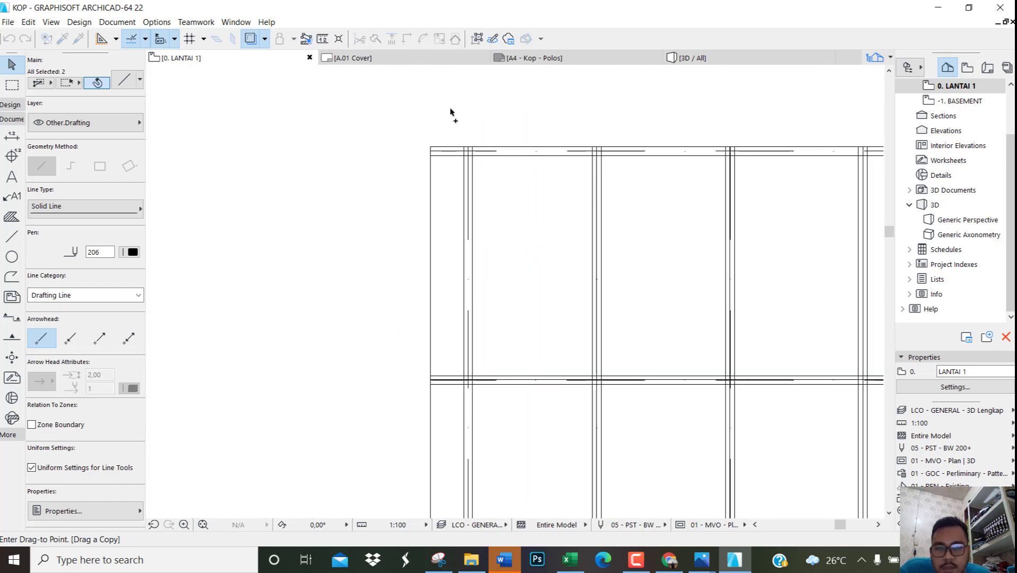
{"action": "left_click", "coordinate": [419, 175]}
Stretch the lower end of the copied vertical truss to the lower-left corner of the slab's narrow projection
{"action": "scroll", "coordinate": [419, 170], "scroll_direction": "down", "scroll_amount": 3}
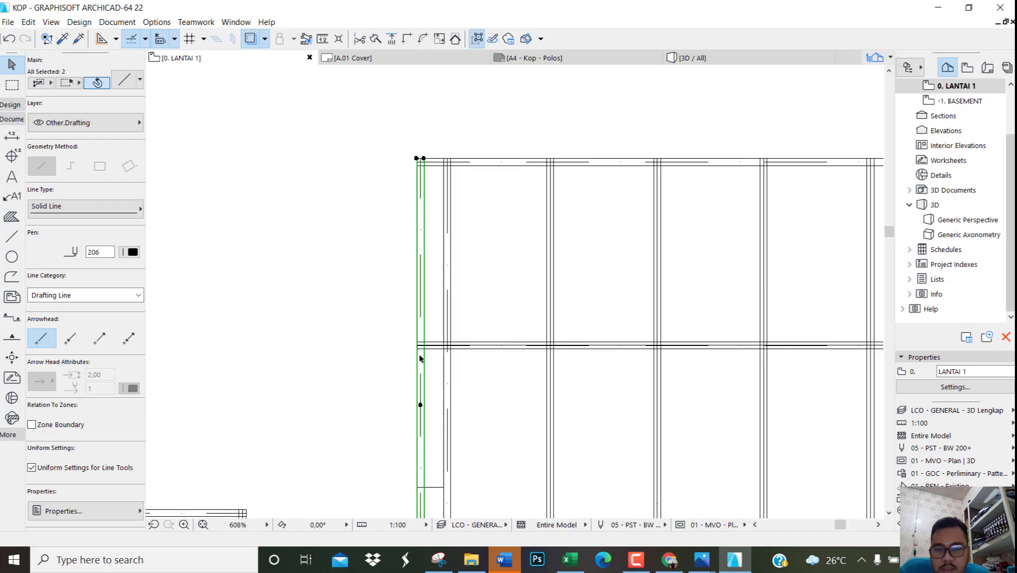
{"action": "scroll", "coordinate": [443, 245], "scroll_direction": "down", "scroll_amount": 2}
{"action": "middle_click_drag", "start_coordinate": [433, 400], "coordinate": [421, 202]}
{"action": "scroll", "coordinate": [399, 299], "scroll_direction": "up", "scroll_amount": 4}
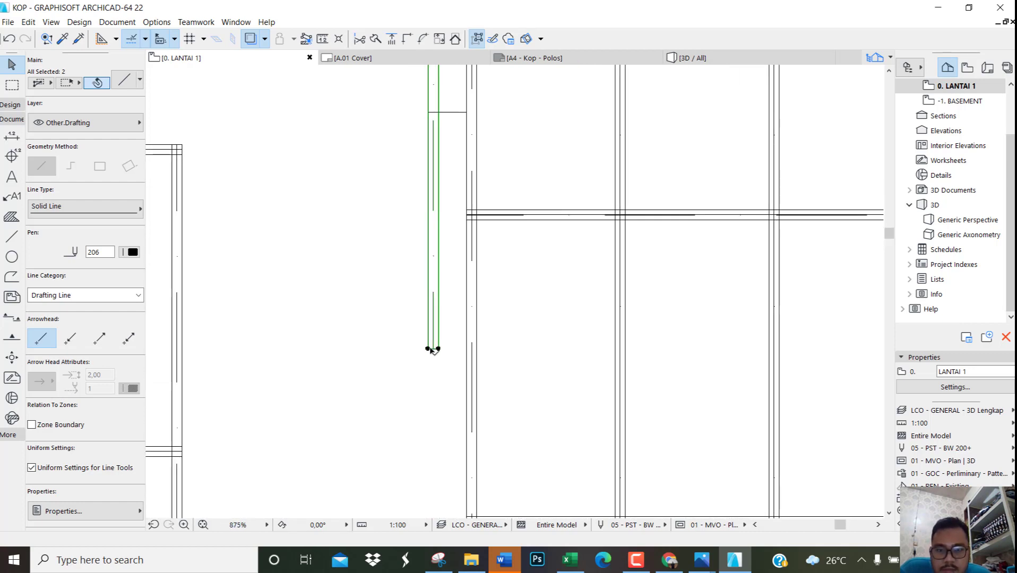
{"action": "left_click", "coordinate": [427, 349]}
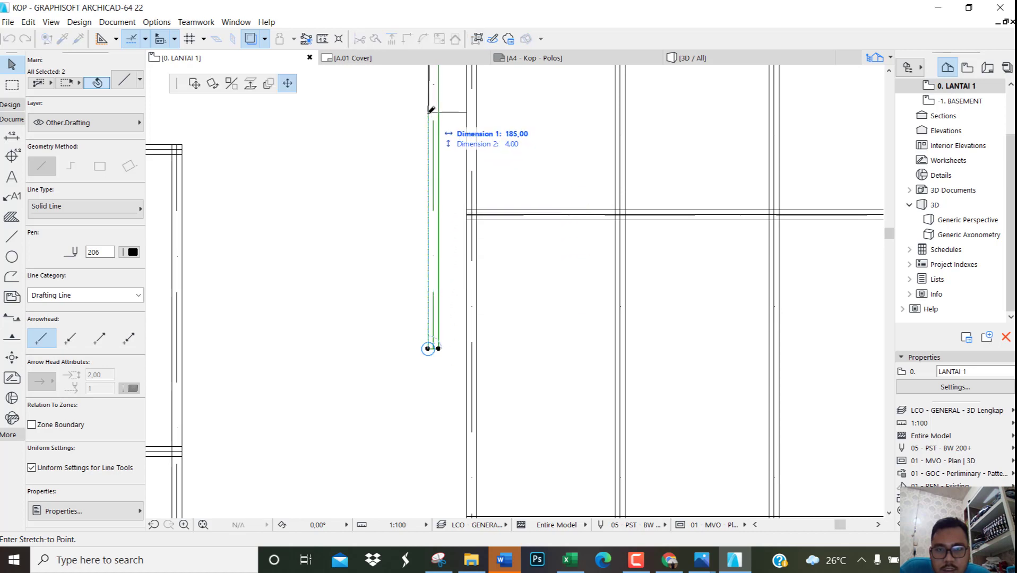
{"action": "scroll", "coordinate": [431, 106], "scroll_direction": "up", "scroll_amount": 1}
{"action": "scroll", "coordinate": [428, 109], "scroll_direction": "up", "scroll_amount": 4}
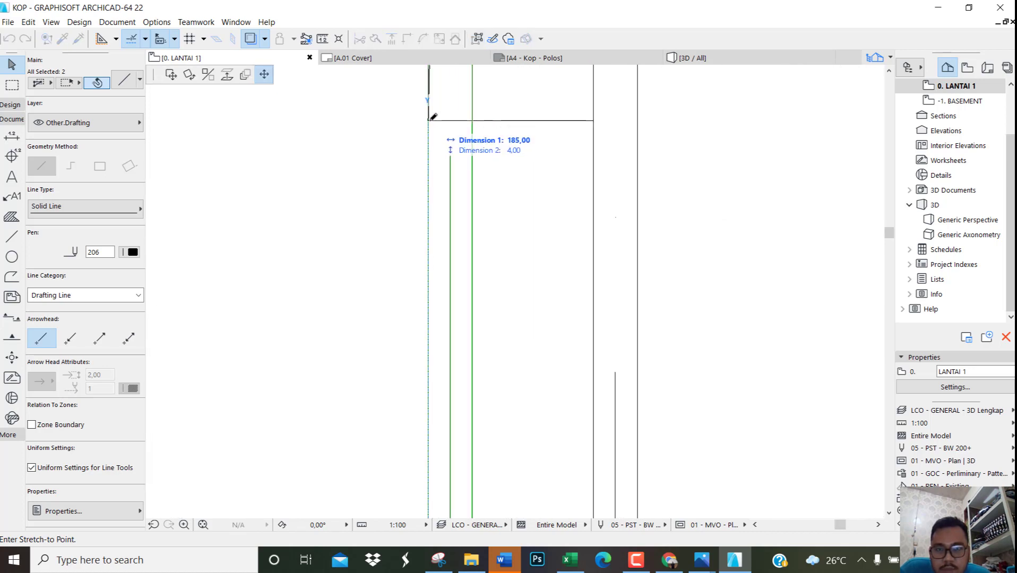
{"action": "left_click", "coordinate": [429, 120]}
{"action": "left_click", "coordinate": [406, 137]}
Delete the leftover vertical line that extends below the slab's narrow left projection
{"action": "scroll", "coordinate": [459, 159], "scroll_direction": "down", "scroll_amount": 4}
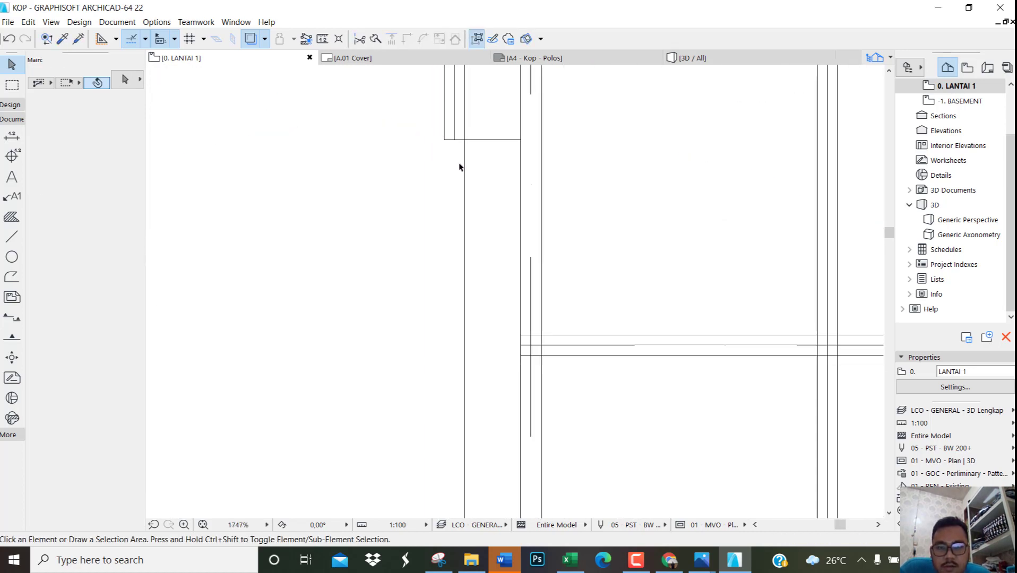
{"action": "left_click_drag", "start_coordinate": [481, 268], "coordinate": [438, 223]}
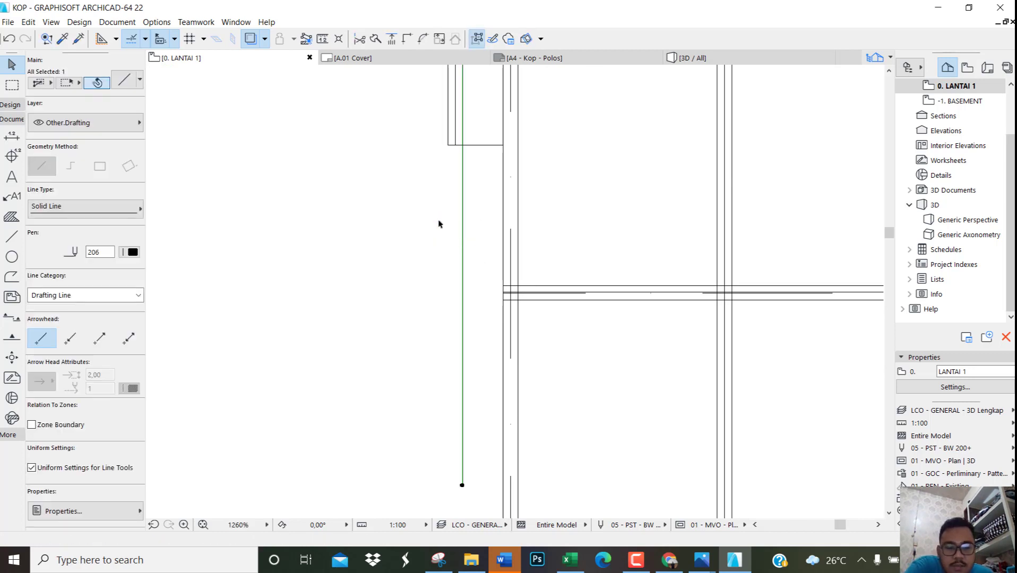
{"action": "left_click", "coordinate": [438, 224]}
{"action": "scroll", "coordinate": [436, 223], "scroll_direction": "down", "scroll_amount": 8}
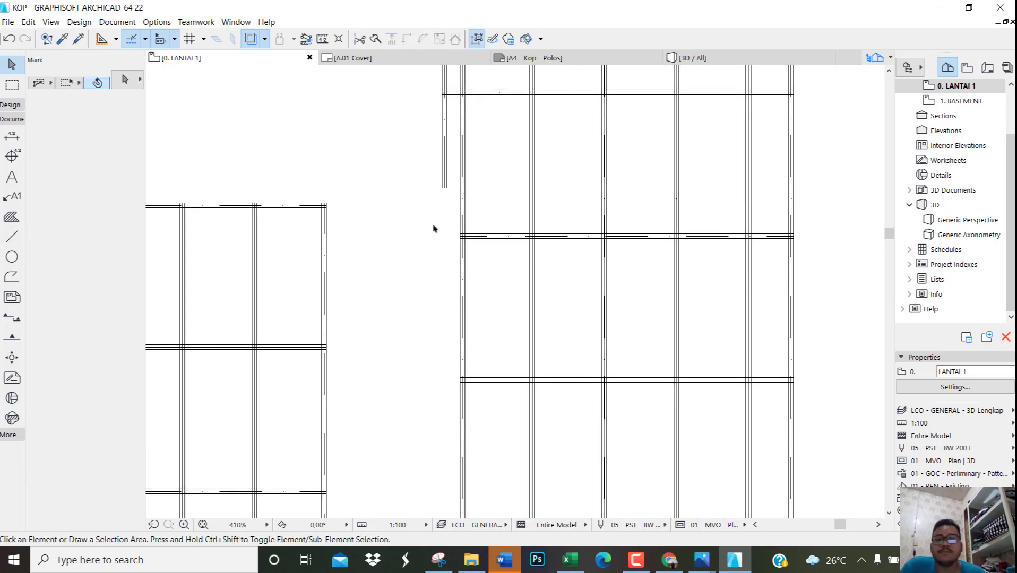
Open the model in 3D and examine the larger slab's frame from a corner
{"action": "middle_click_drag", "start_coordinate": [570, 316], "coordinate": [552, 301]}
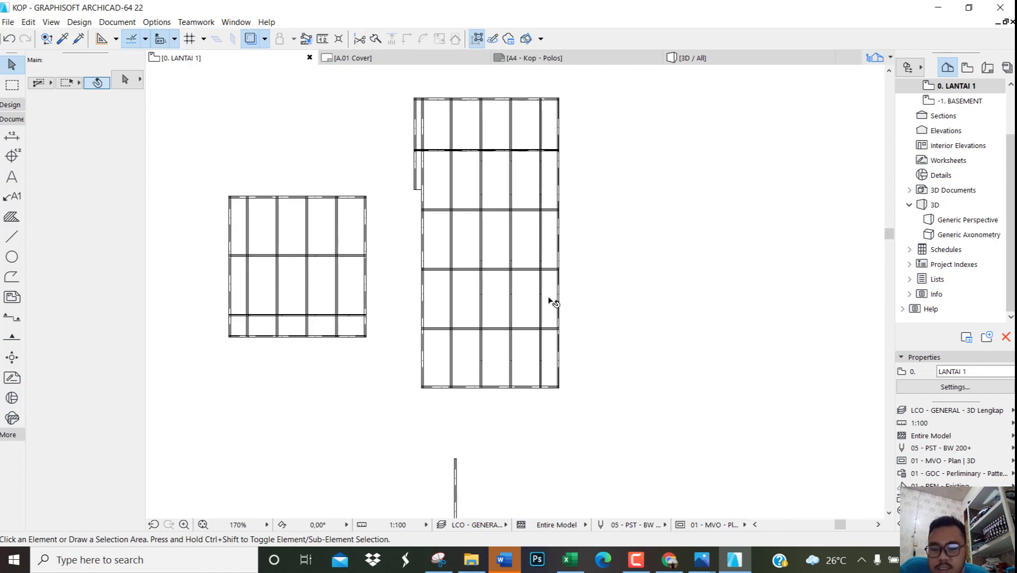
{"action": "key", "text": "F3"}
{"action": "middle_click_drag", "start_coordinate": [540, 122], "coordinate": [438, 291], "text": "shift"}
{"action": "scroll", "coordinate": [581, 312], "scroll_direction": "up", "scroll_amount": 6}
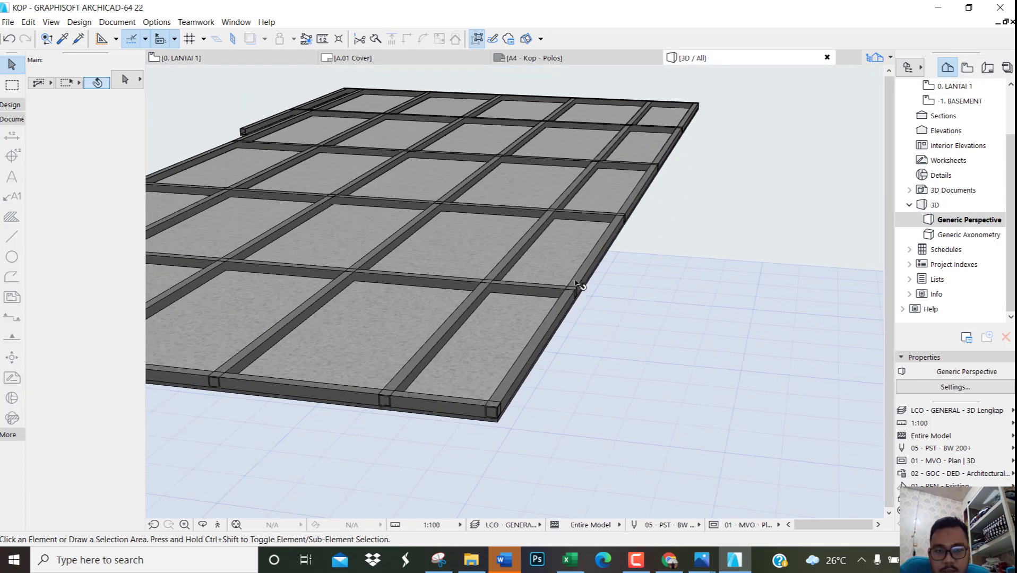
Raise the six crosswise RANGKA PLAFOND HOLO battens of the larger ceiling panel to an elevation of 324,00 above Project Zero
{"action": "scroll", "coordinate": [599, 191], "scroll_direction": "down", "scroll_amount": 1}
{"action": "scroll", "coordinate": [218, 158], "scroll_direction": "up", "scroll_amount": 3}
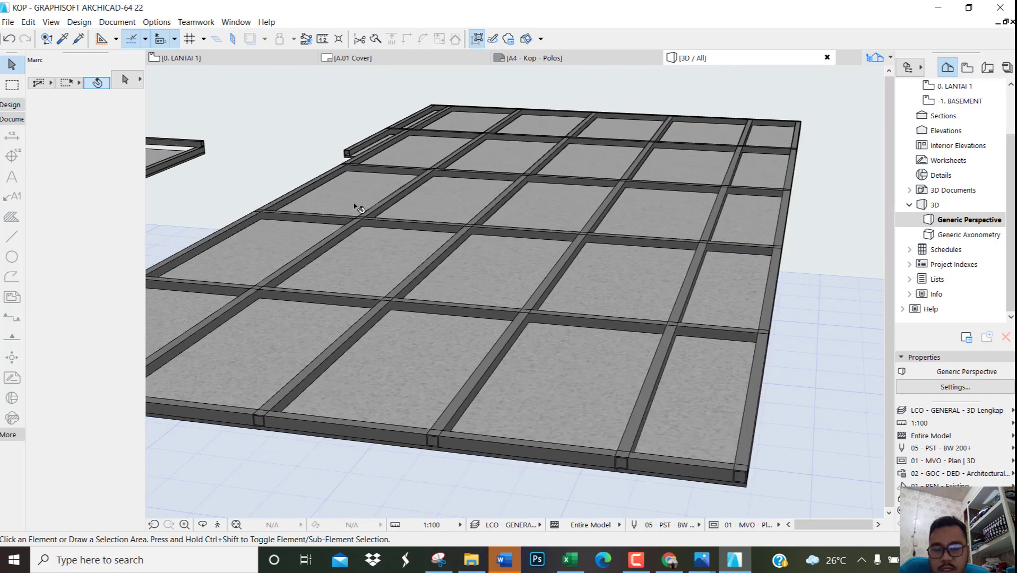
{"action": "scroll", "coordinate": [356, 206], "scroll_direction": "down", "scroll_amount": 2}
{"action": "middle_click_drag", "start_coordinate": [716, 273], "coordinate": [562, 407], "text": "shift"}
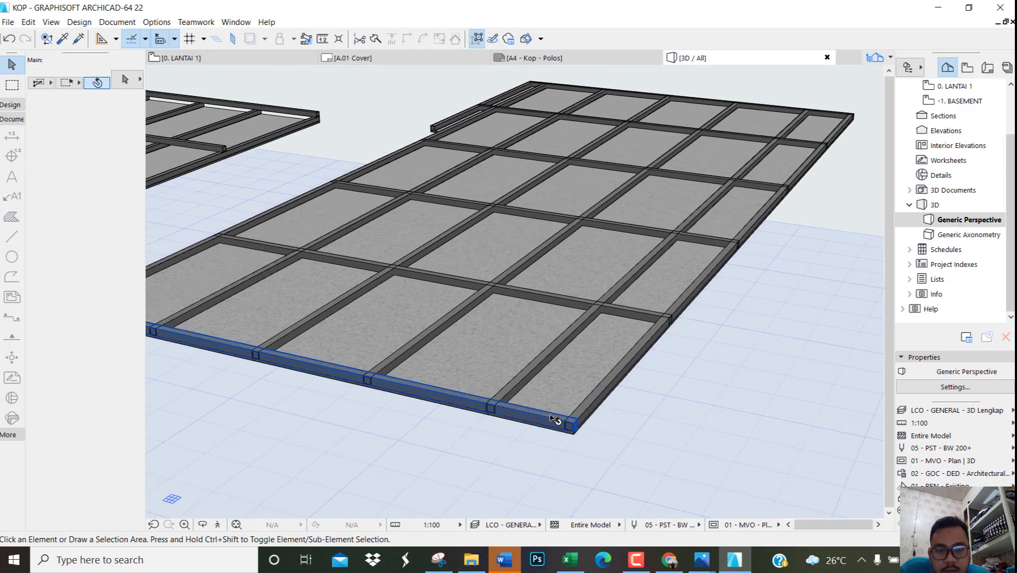
{"action": "left_click", "coordinate": [554, 419]}
{"action": "left_click", "coordinate": [637, 316], "text": "shift"}
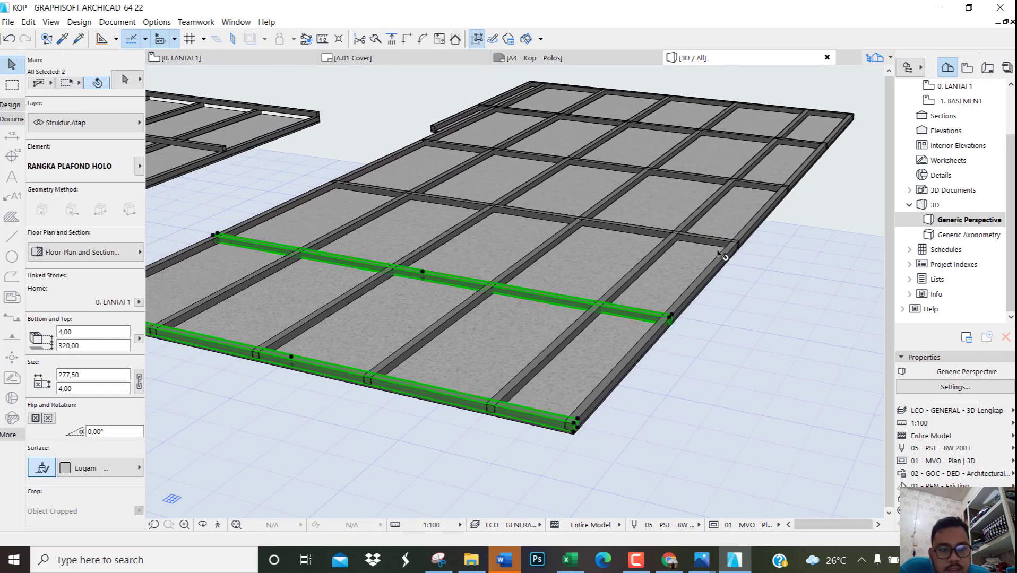
{"action": "left_click", "coordinate": [723, 240], "text": "shift"}
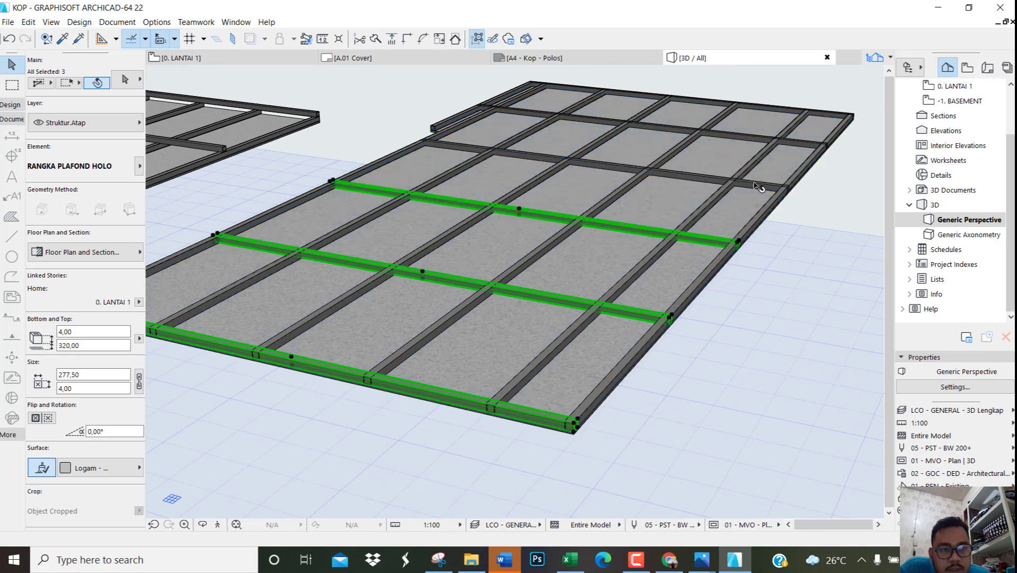
{"action": "left_click", "coordinate": [759, 184], "text": "shift"}
{"action": "left_click", "coordinate": [797, 145], "text": "shift"}
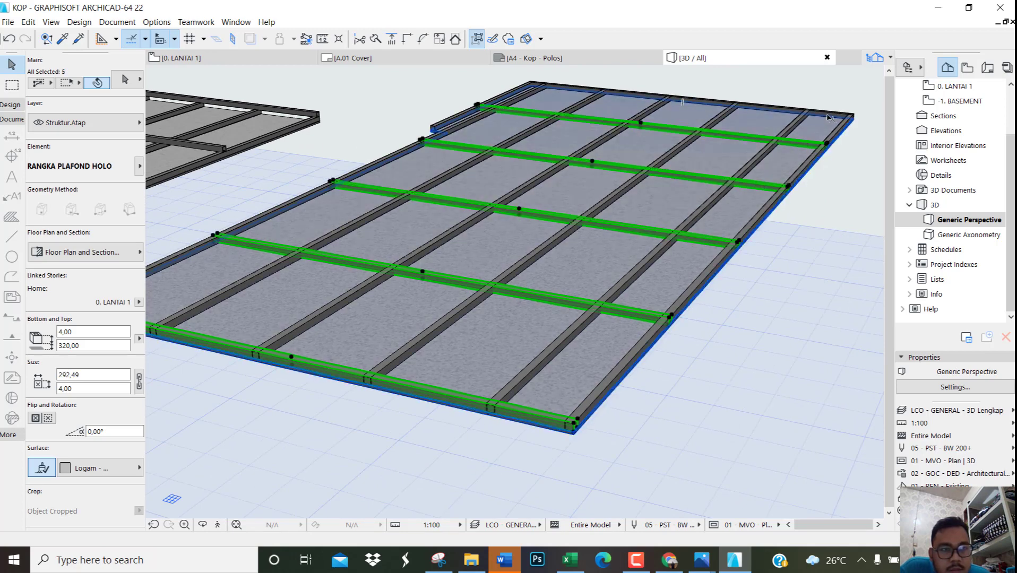
{"action": "left_click", "coordinate": [829, 115], "text": "shift"}
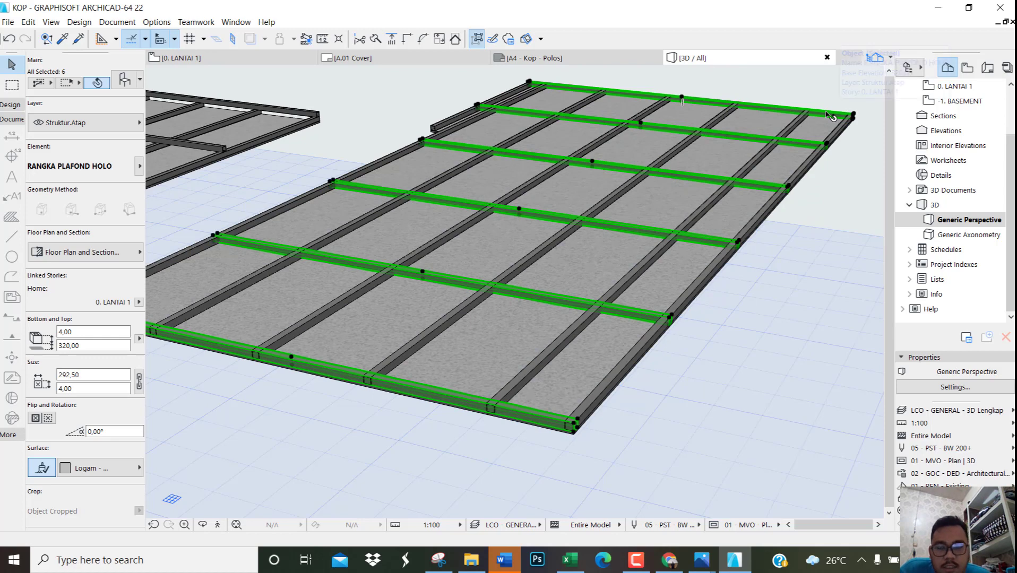
{"action": "key", "text": "ctrl+t"}
{"action": "left_click", "coordinate": [471, 150]}
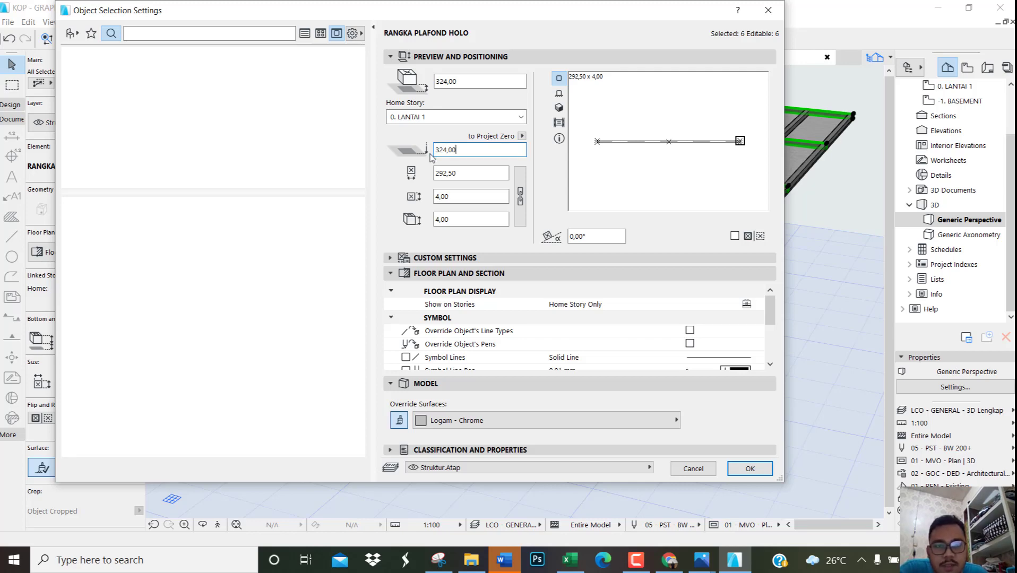
{"action": "key", "text": "Return"}
{"action": "key", "text": "Escape"}
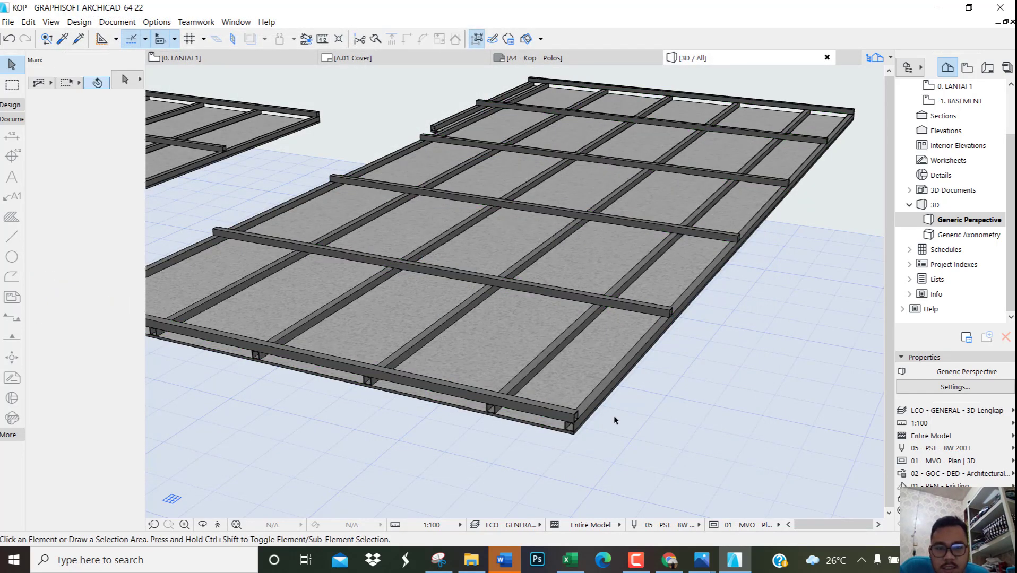
Examine the two ceiling panels beside the house in 3D, then inspect their framing on the LANTAI 1 floor plan
{"action": "middle_click_drag", "start_coordinate": [613, 419], "coordinate": [457, 284], "text": "shift"}
{"action": "scroll", "coordinate": [570, 302], "scroll_direction": "down", "scroll_amount": 5}
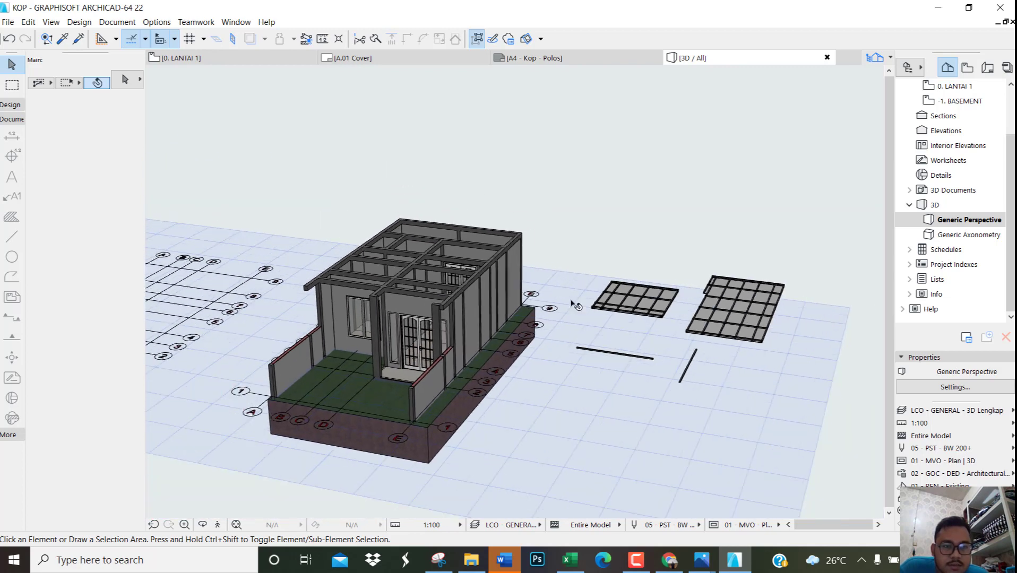
{"action": "scroll", "coordinate": [724, 306], "scroll_direction": "up", "scroll_amount": 8}
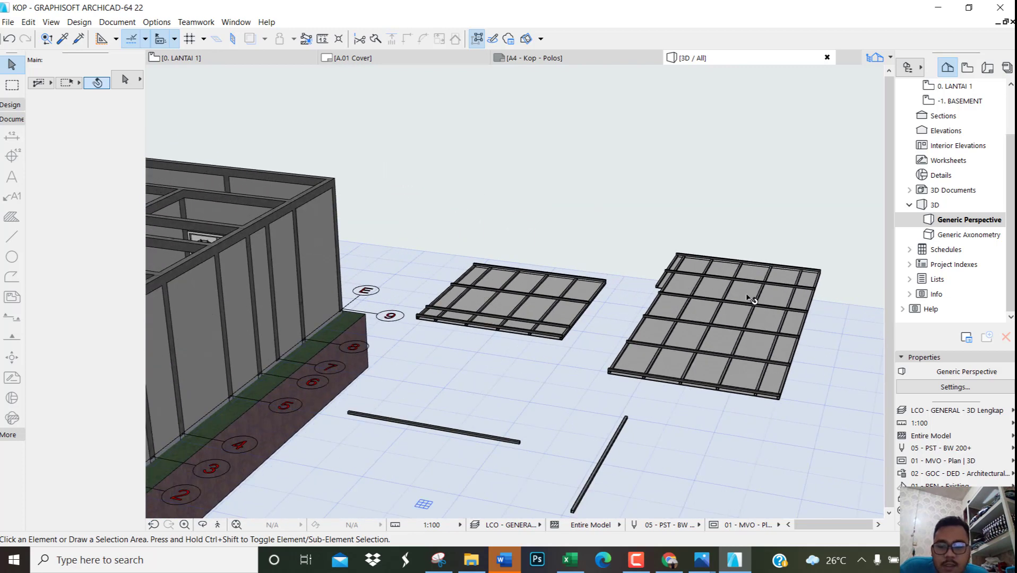
{"action": "key", "text": "F2"}
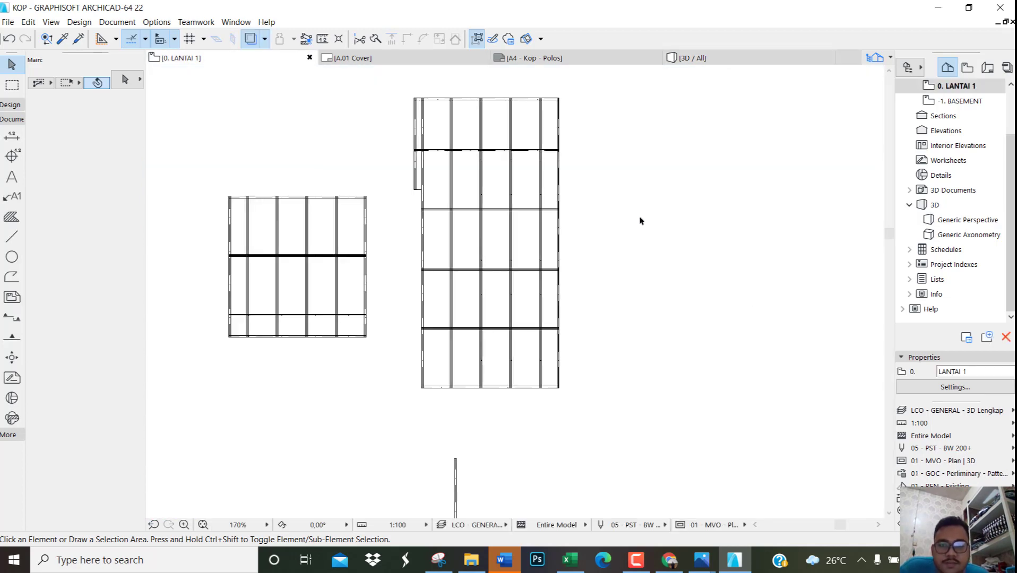
{"action": "scroll", "coordinate": [640, 221], "scroll_direction": "down", "scroll_amount": 2}
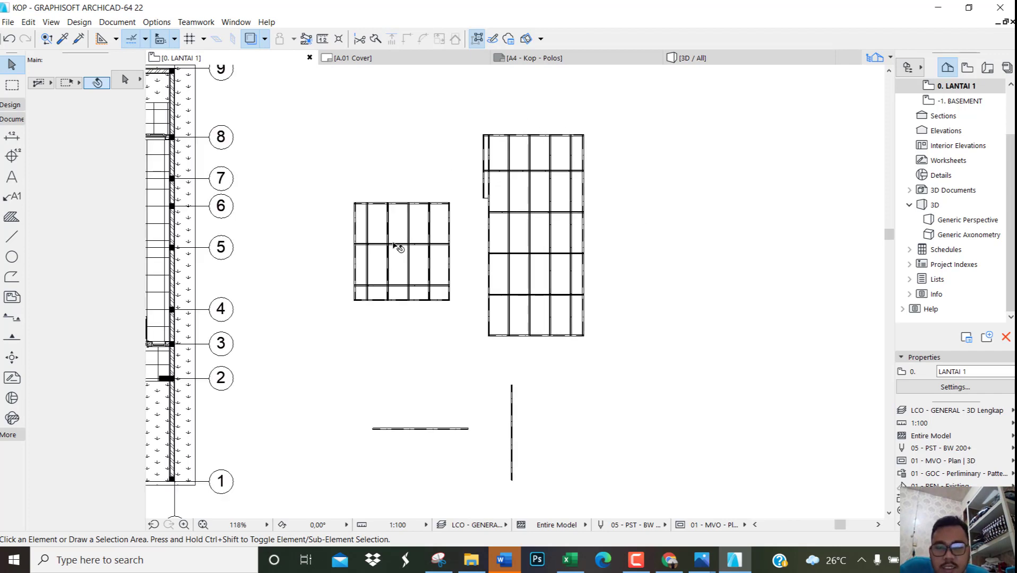
{"action": "scroll", "coordinate": [395, 245], "scroll_direction": "up", "scroll_amount": 4}
{"action": "scroll", "coordinate": [399, 154], "scroll_direction": "up", "scroll_amount": 4}
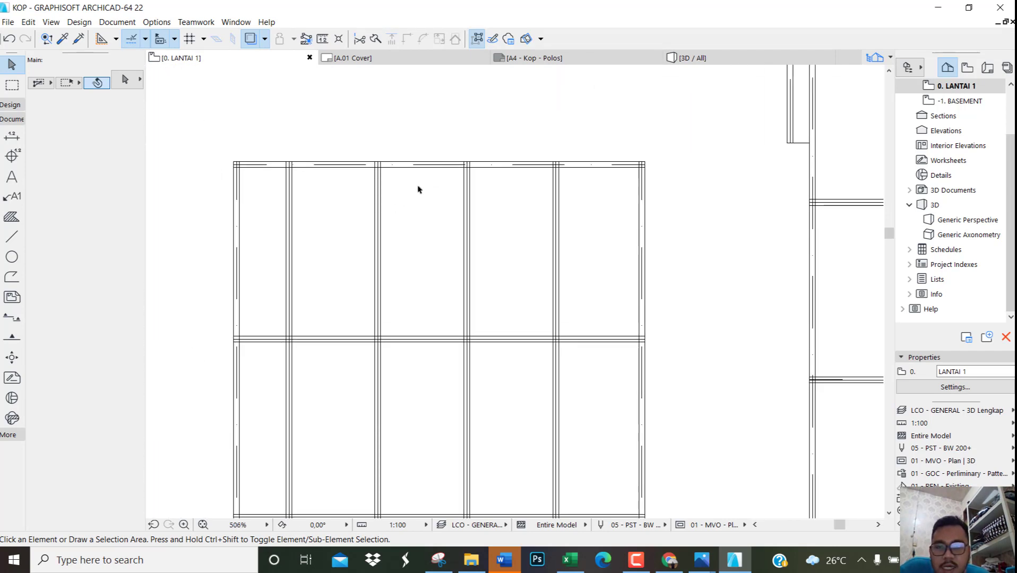
{"action": "scroll", "coordinate": [416, 151], "scroll_direction": "down", "scroll_amount": 3}
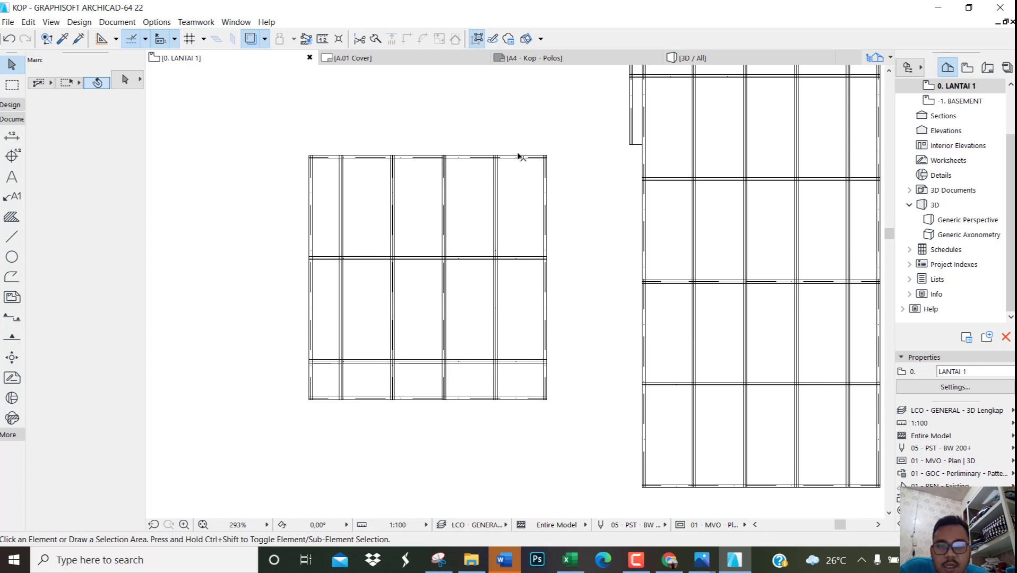
{"action": "scroll", "coordinate": [481, 166], "scroll_direction": "down", "scroll_amount": 4}
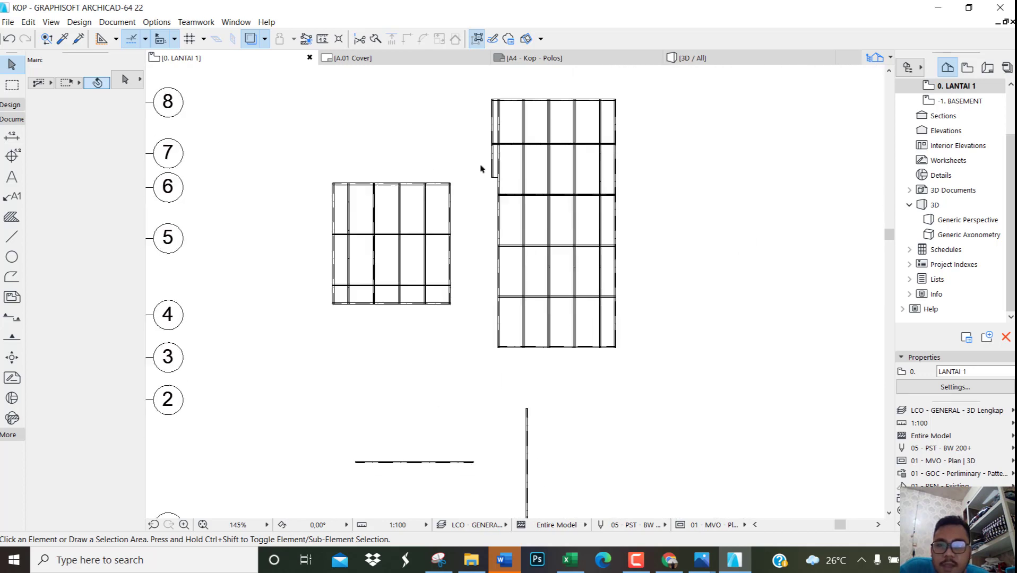
{"action": "scroll", "coordinate": [480, 167], "scroll_direction": "up", "scroll_amount": 2}
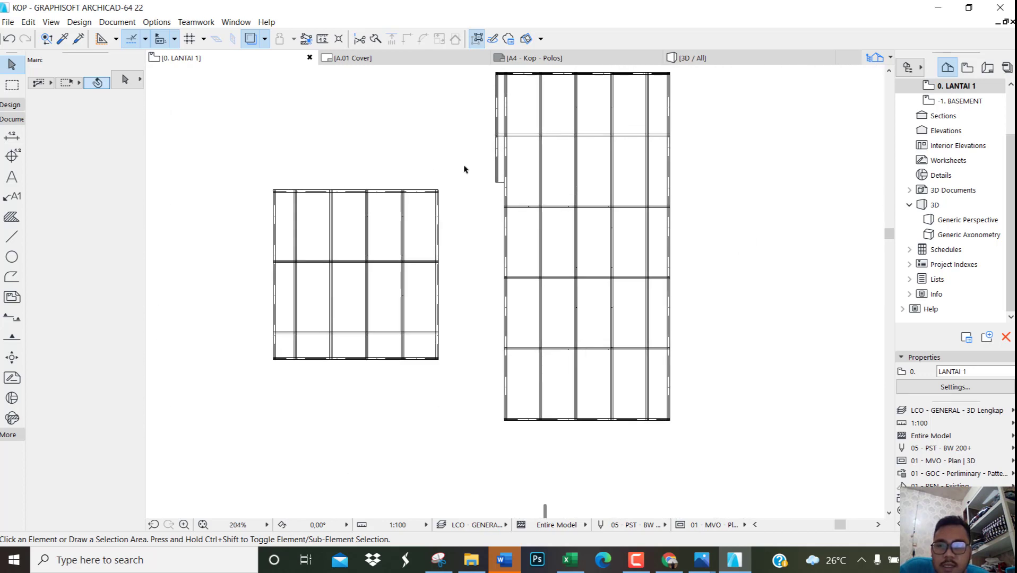
{"action": "left_click", "coordinate": [15, 239]}
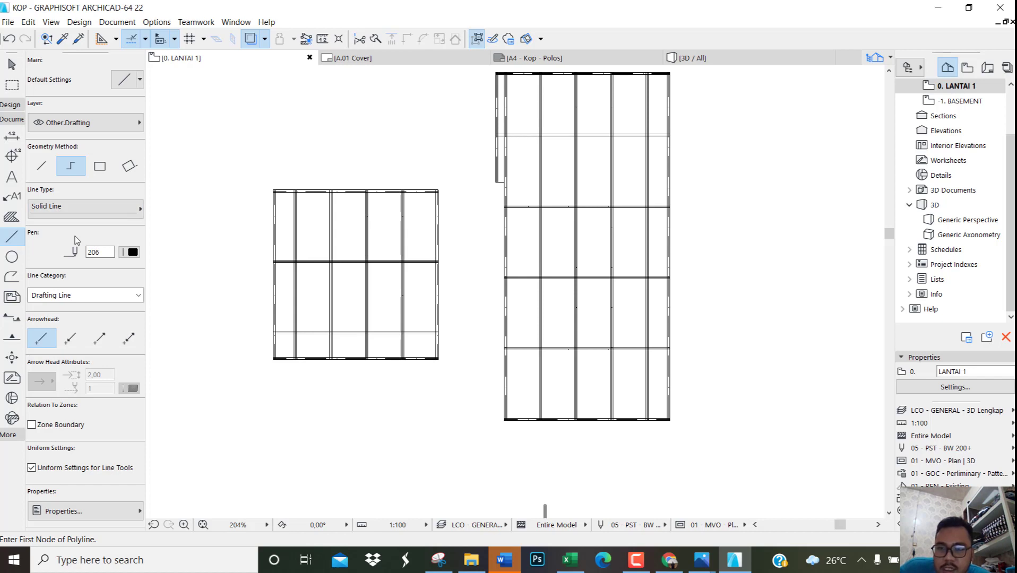
{"action": "key", "text": "ctrl+a"}
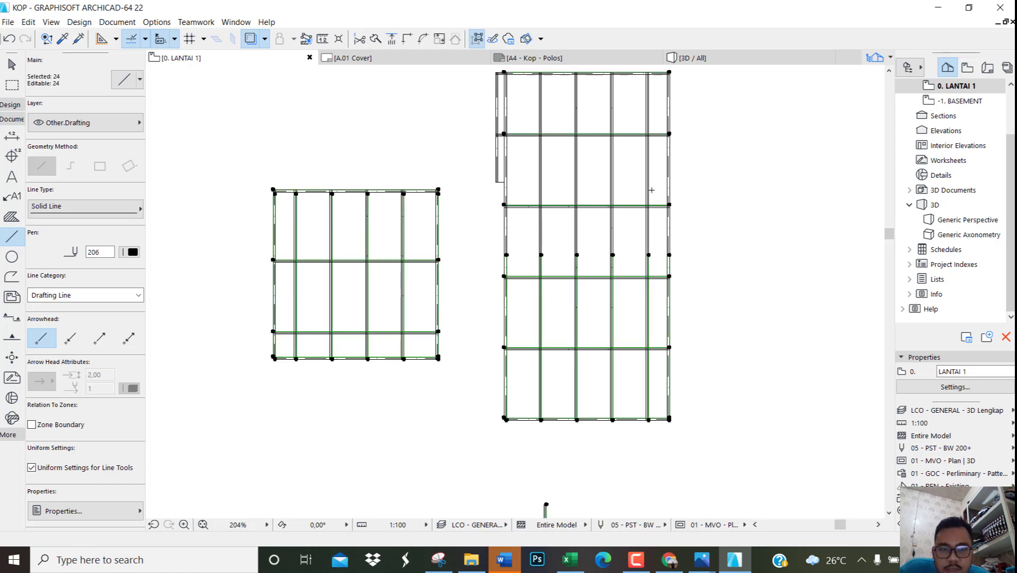
{"action": "middle_click_drag", "start_coordinate": [652, 189], "coordinate": [643, 214]}
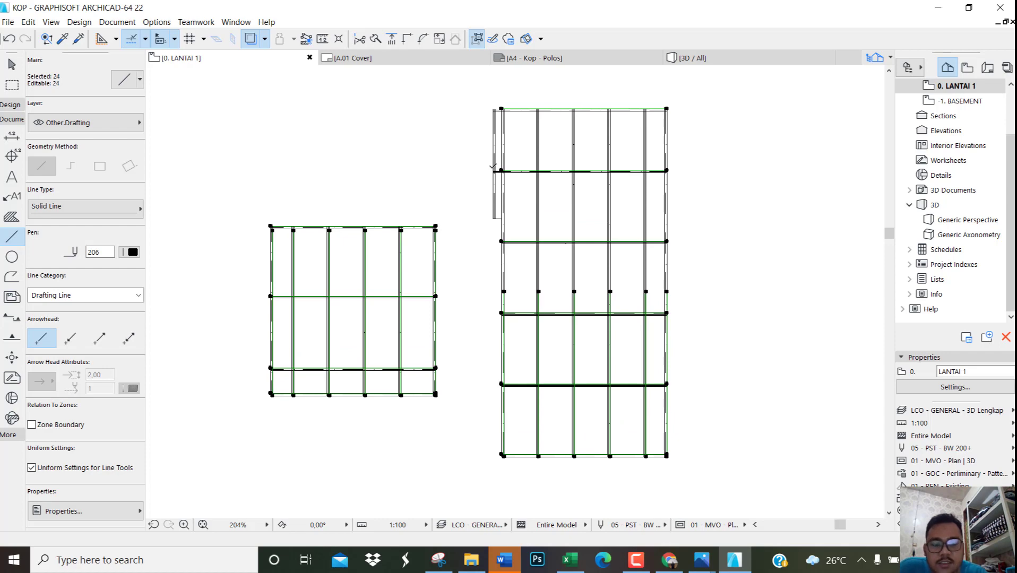
{"action": "key", "text": "Escape"}
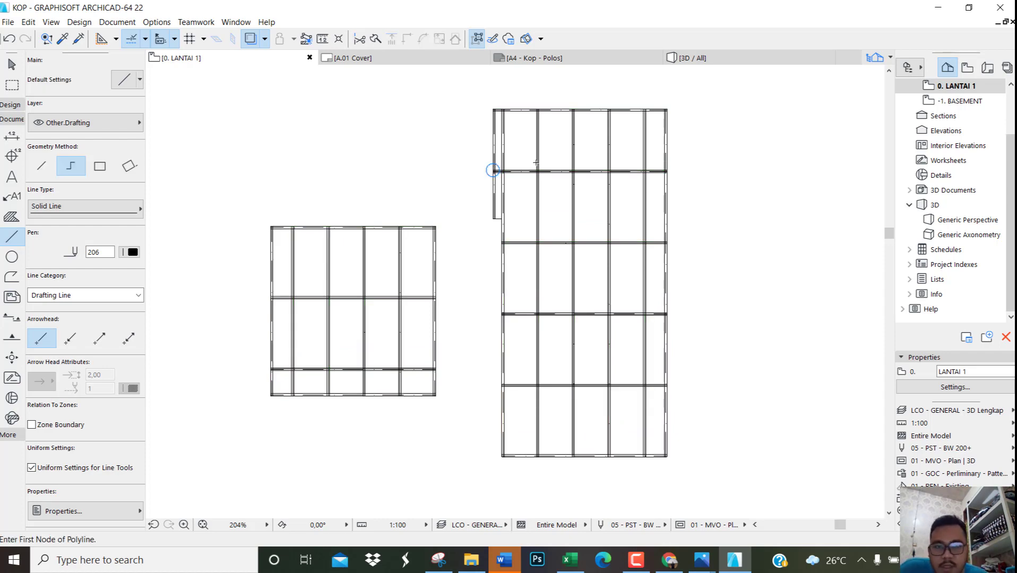
{"action": "scroll", "coordinate": [666, 179], "scroll_direction": "down", "scroll_amount": 4}
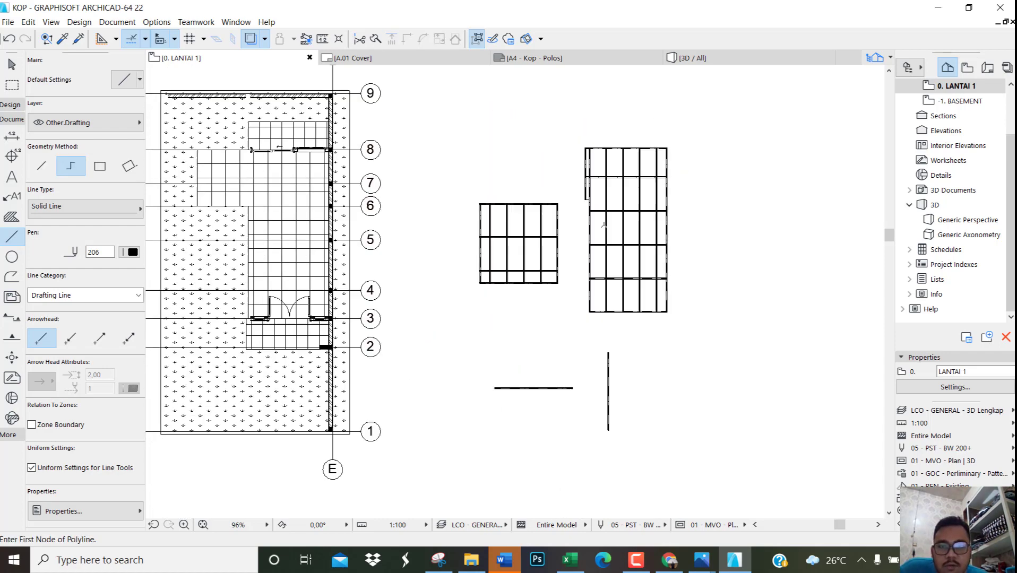
{"action": "scroll", "coordinate": [560, 230], "scroll_direction": "up", "scroll_amount": 1}
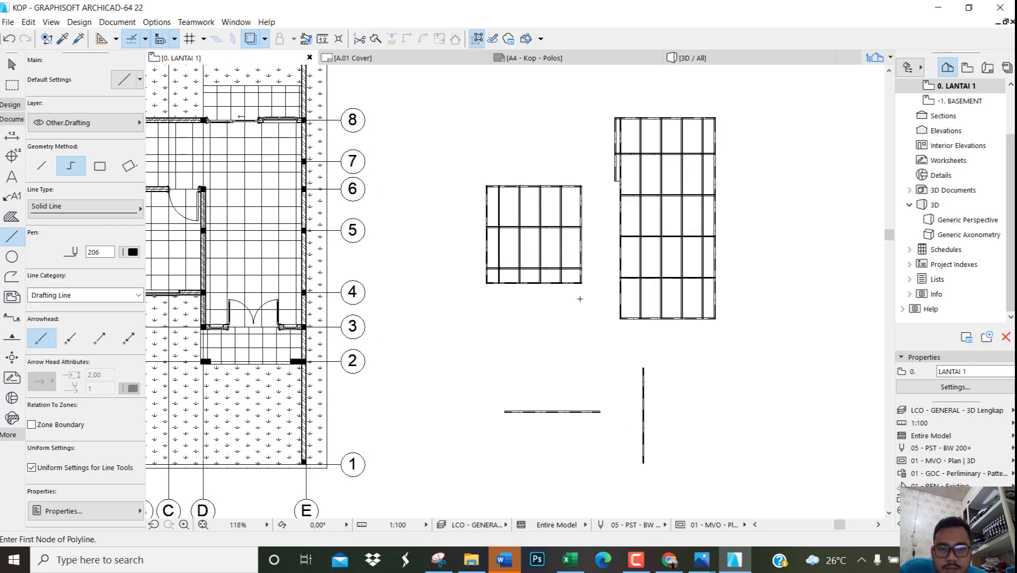
{"action": "key", "text": "Escape"}
Move the smaller ceiling panel with its framing by its lower-left corner onto the room's inner corner at grid A-4
{"action": "scroll", "coordinate": [580, 287], "scroll_direction": "up", "scroll_amount": 3}
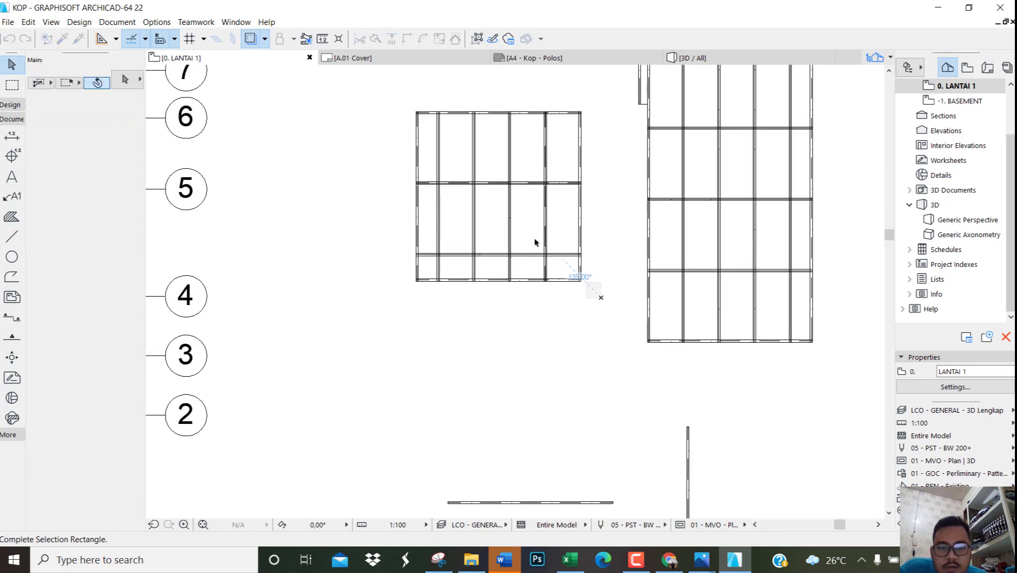
{"action": "left_click", "coordinate": [402, 100]}
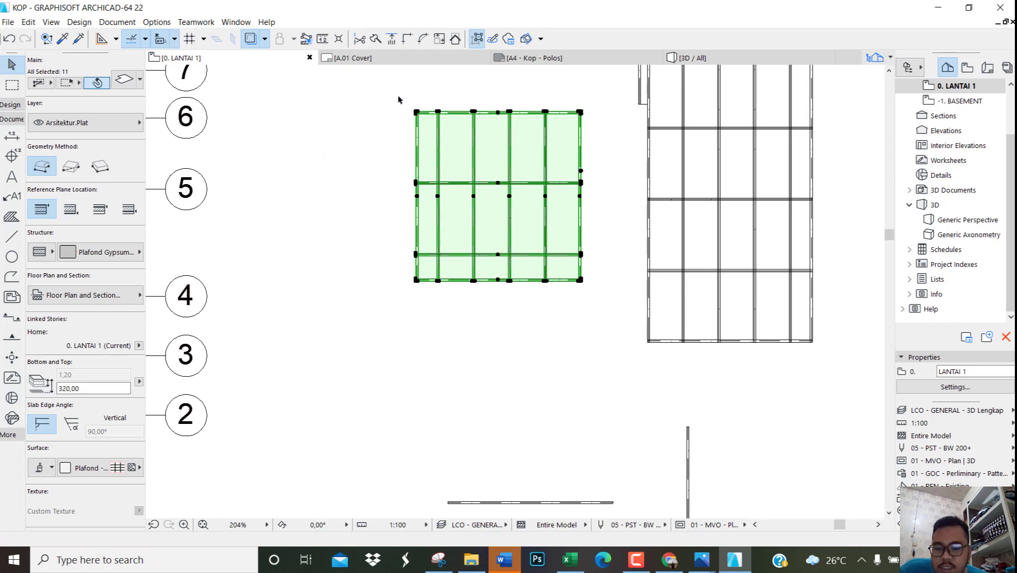
{"action": "scroll", "coordinate": [397, 267], "scroll_direction": "up", "scroll_amount": 7}
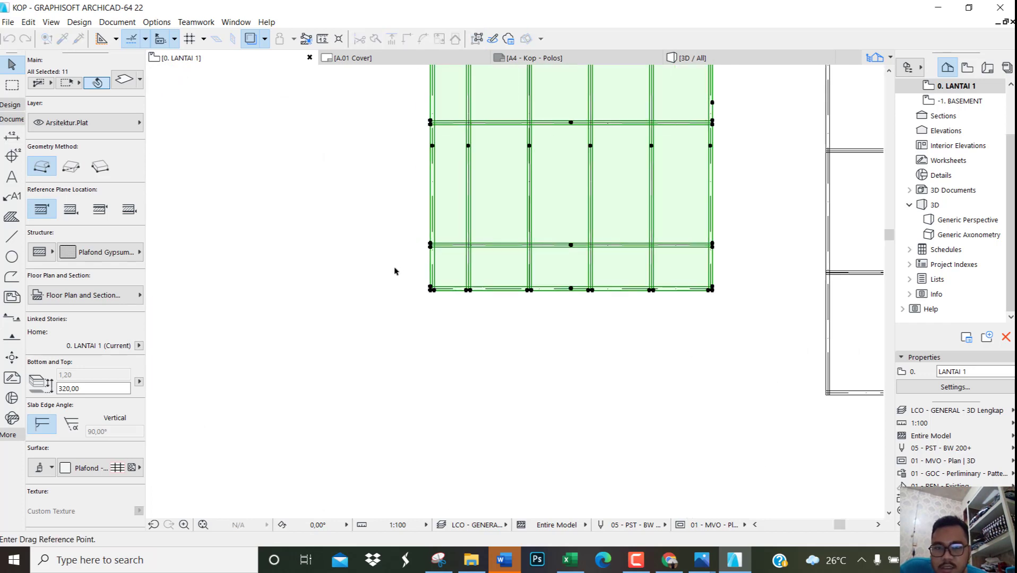
{"action": "left_click", "coordinate": [471, 313]}
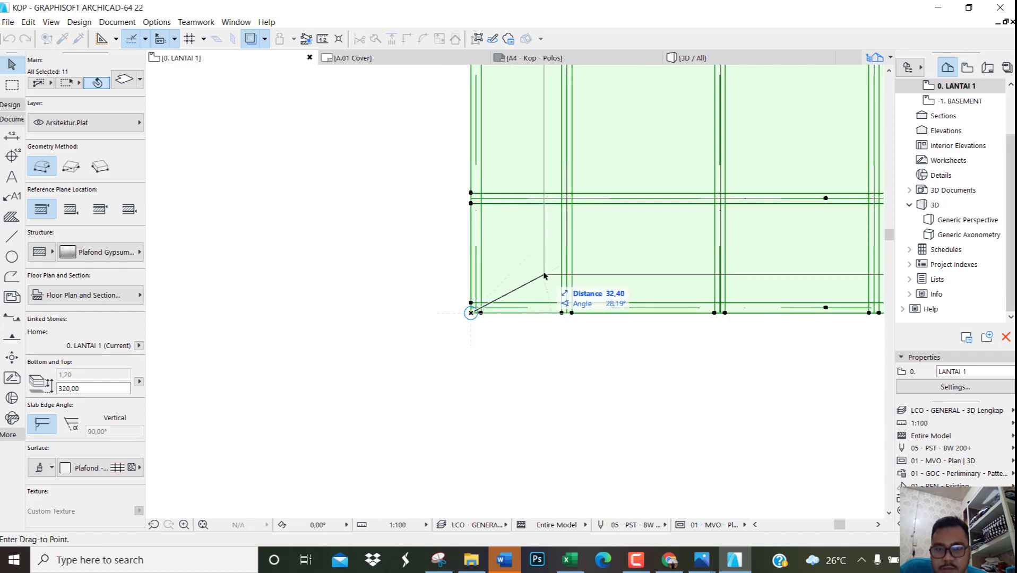
{"action": "scroll", "coordinate": [540, 272], "scroll_direction": "down", "scroll_amount": 7}
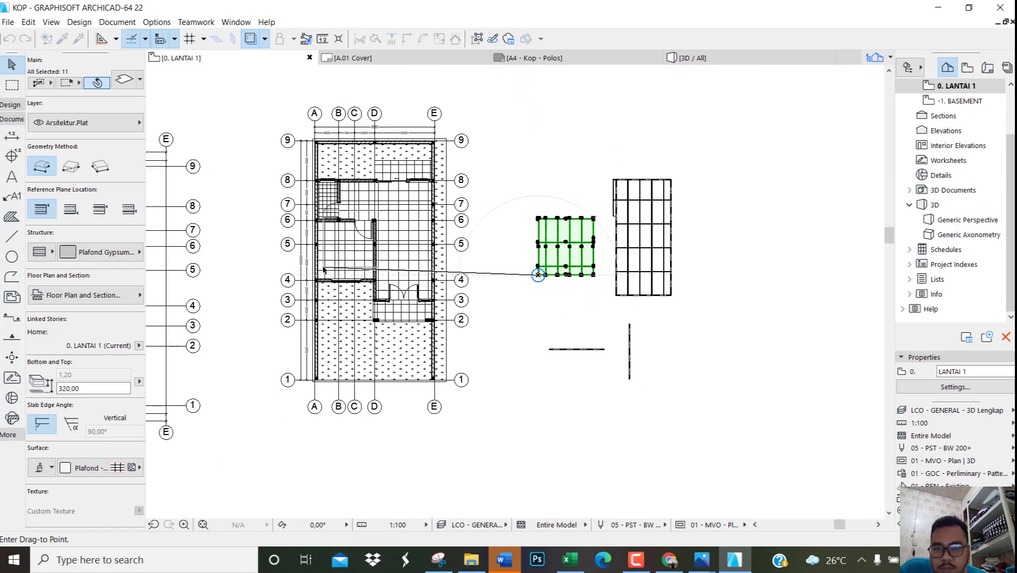
{"action": "scroll", "coordinate": [298, 342], "scroll_direction": "up", "scroll_amount": 7}
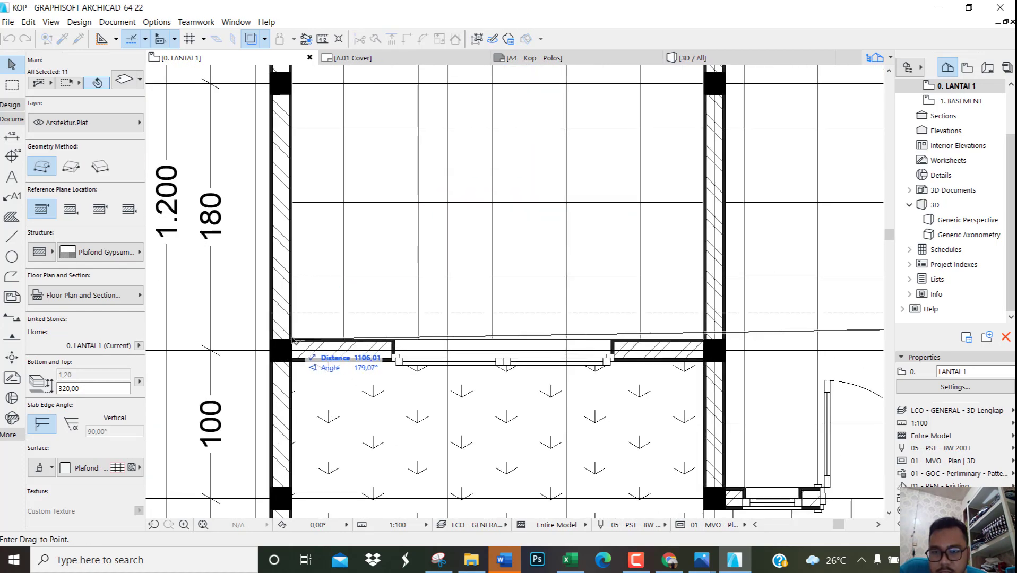
{"action": "left_click", "coordinate": [292, 339]}
Move the larger ceiling panel with its framing by its lower-left corner onto the inner corner of the column at grid D-3
{"action": "scroll", "coordinate": [292, 340], "scroll_direction": "down", "scroll_amount": 7}
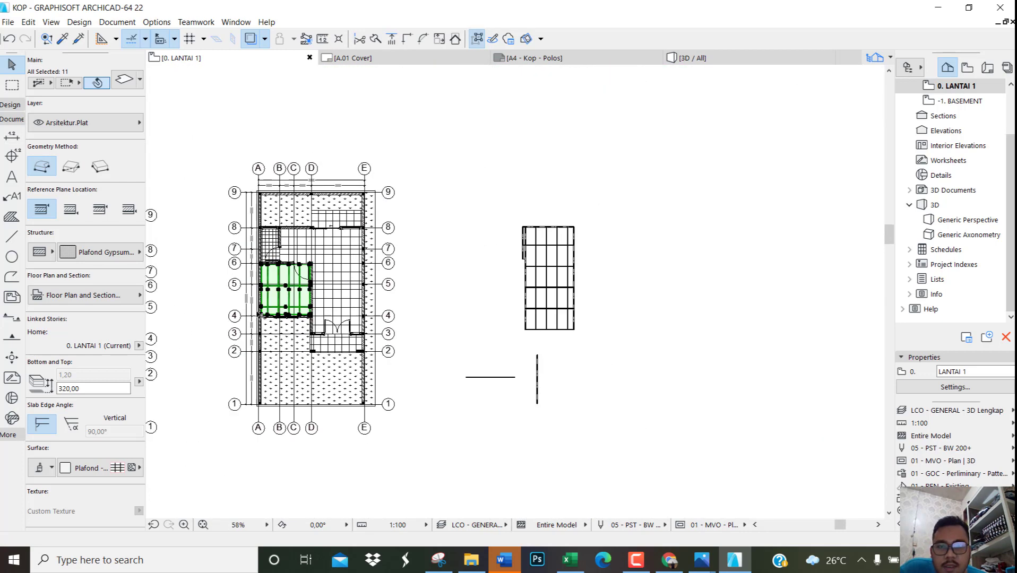
{"action": "scroll", "coordinate": [459, 296], "scroll_direction": "up", "scroll_amount": 4}
{"action": "left_click", "coordinate": [651, 372]}
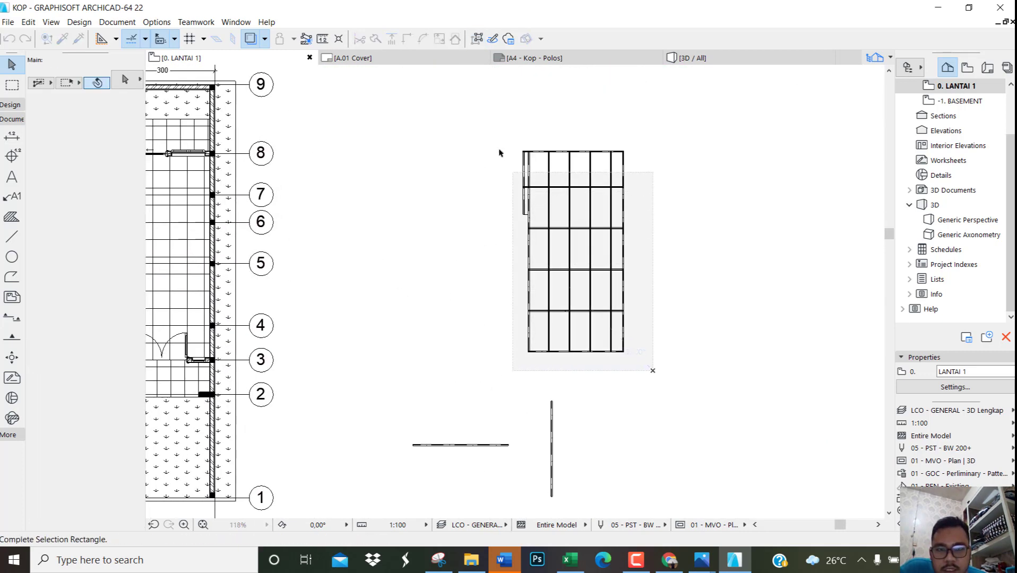
{"action": "left_click", "coordinate": [495, 142]}
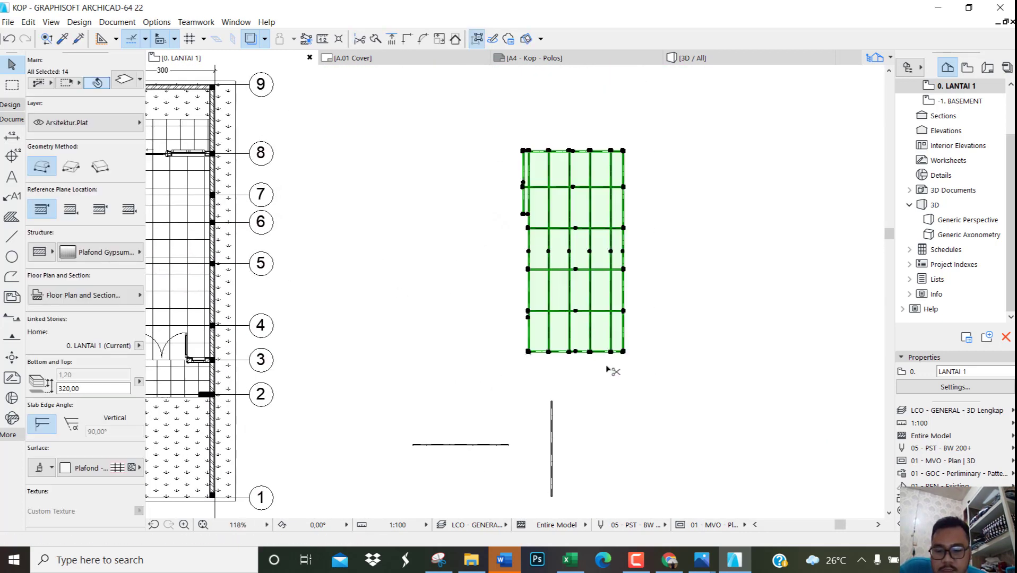
{"action": "scroll", "coordinate": [516, 361], "scroll_direction": "up", "scroll_amount": 5}
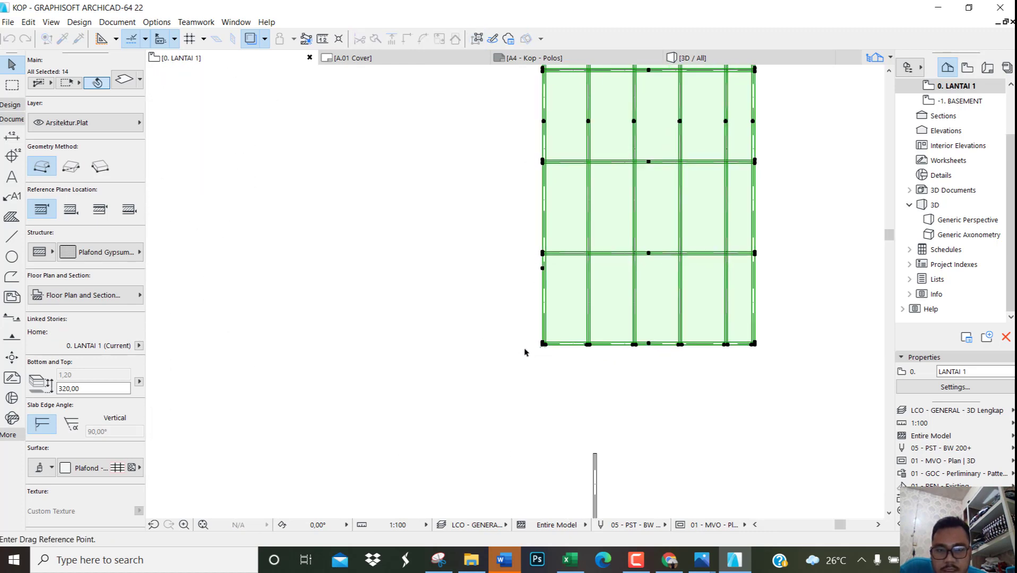
{"action": "left_click", "coordinate": [576, 332]}
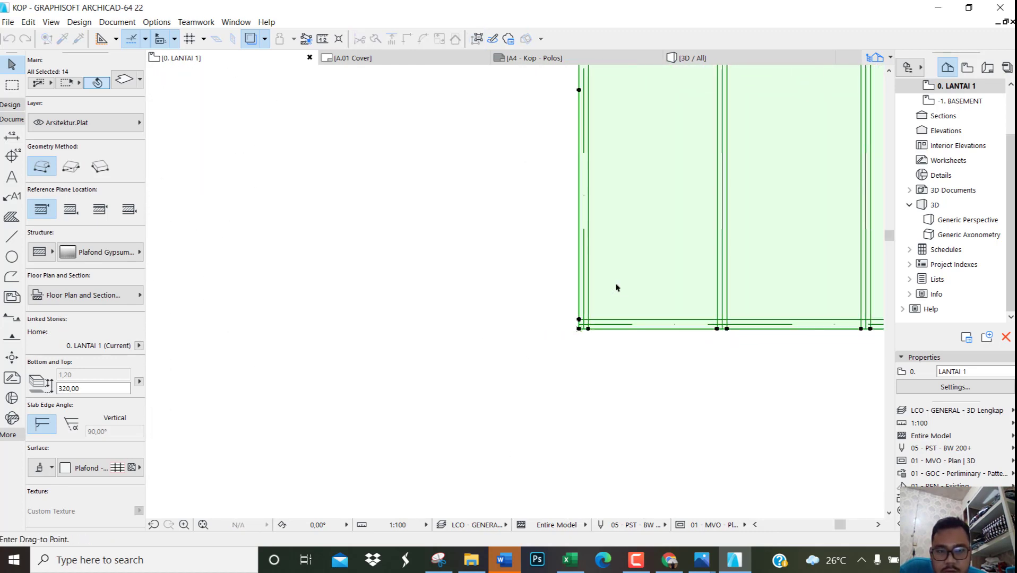
{"action": "scroll", "coordinate": [615, 286], "scroll_direction": "down", "scroll_amount": 6}
{"action": "scroll", "coordinate": [327, 287], "scroll_direction": "up", "scroll_amount": 8}
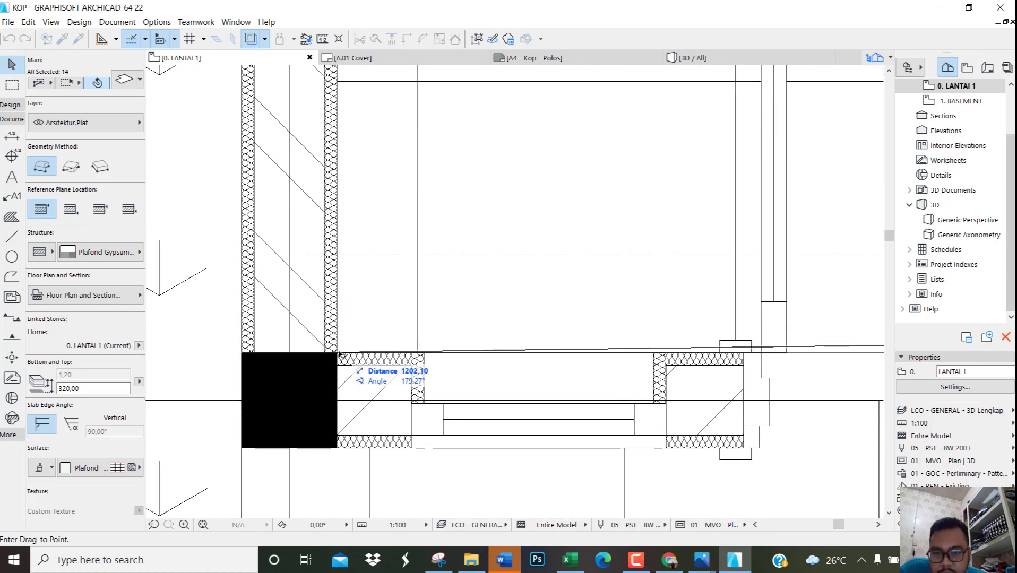
{"action": "scroll", "coordinate": [351, 286], "scroll_direction": "down", "scroll_amount": 8}
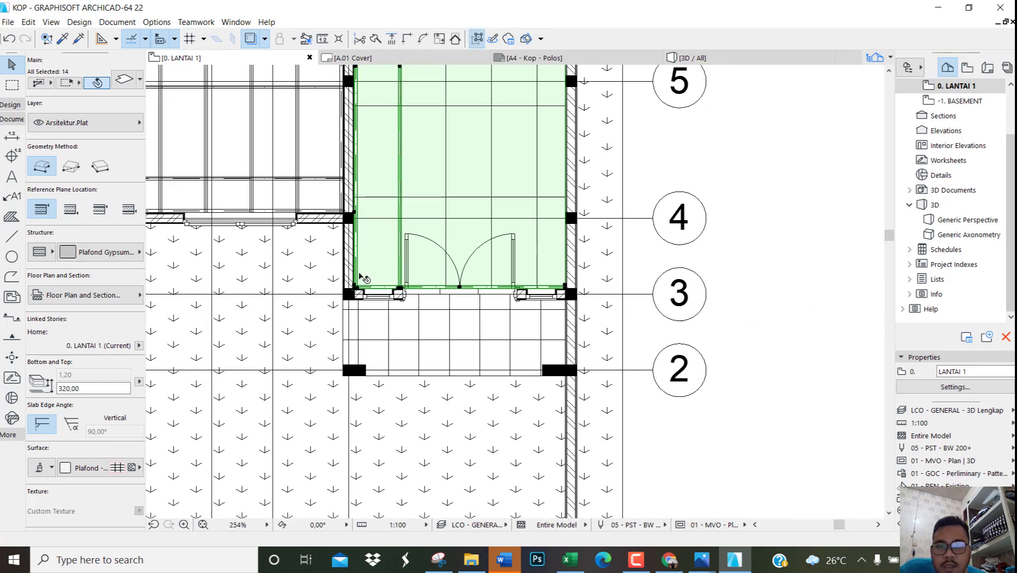
Examine the placed ceiling panels in 3D, inspecting up close how the hollow-section battens sit against the surrounding beams
{"action": "left_click", "coordinate": [361, 277]}
{"action": "key", "text": "F3"}
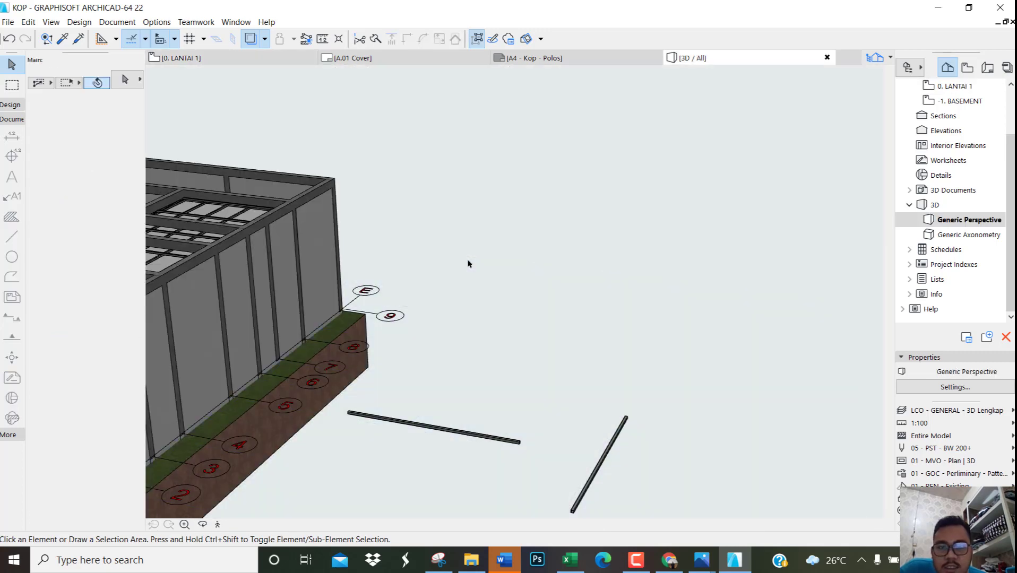
{"action": "scroll", "coordinate": [518, 232], "scroll_direction": "down", "scroll_amount": 4}
{"action": "scroll", "coordinate": [253, 240], "scroll_direction": "up", "scroll_amount": 6}
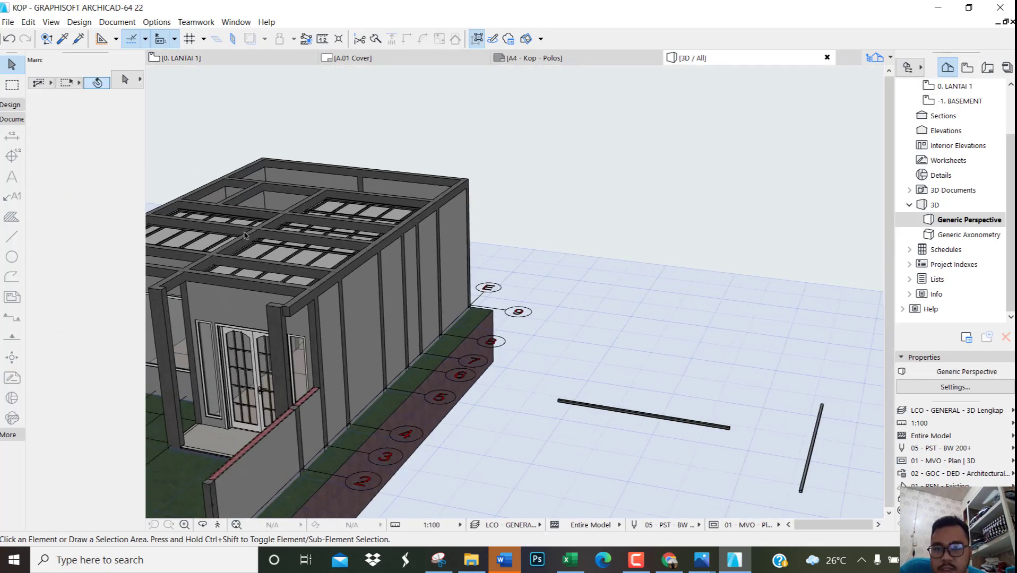
{"action": "scroll", "coordinate": [276, 248], "scroll_direction": "up", "scroll_amount": 6}
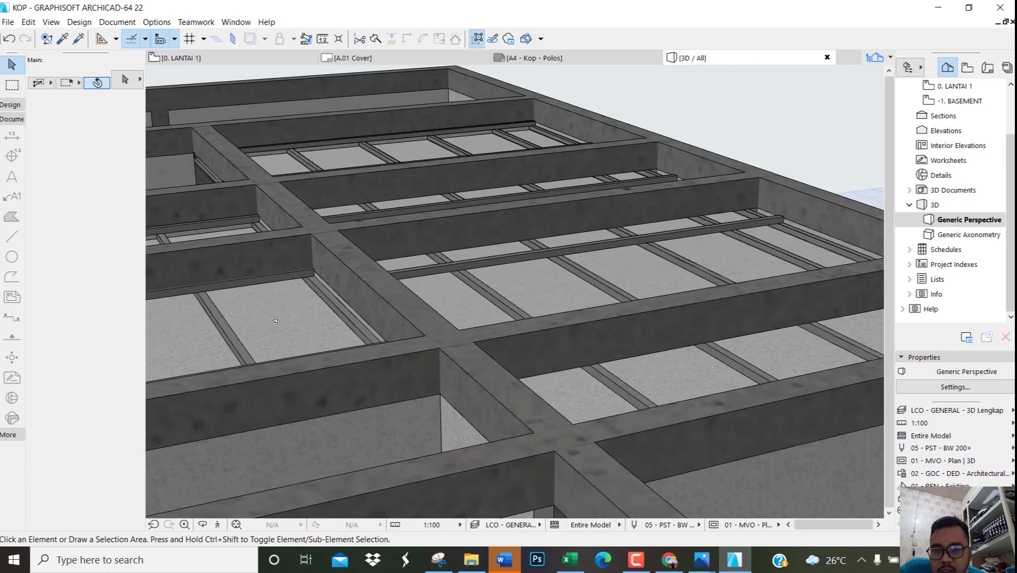
{"action": "middle_click_drag", "start_coordinate": [276, 321], "coordinate": [458, 311], "text": "shift"}
{"action": "middle_click_drag", "start_coordinate": [698, 305], "coordinate": [472, 300], "text": "shift"}
{"action": "middle_click_drag", "start_coordinate": [619, 350], "coordinate": [473, 357], "text": "shift"}
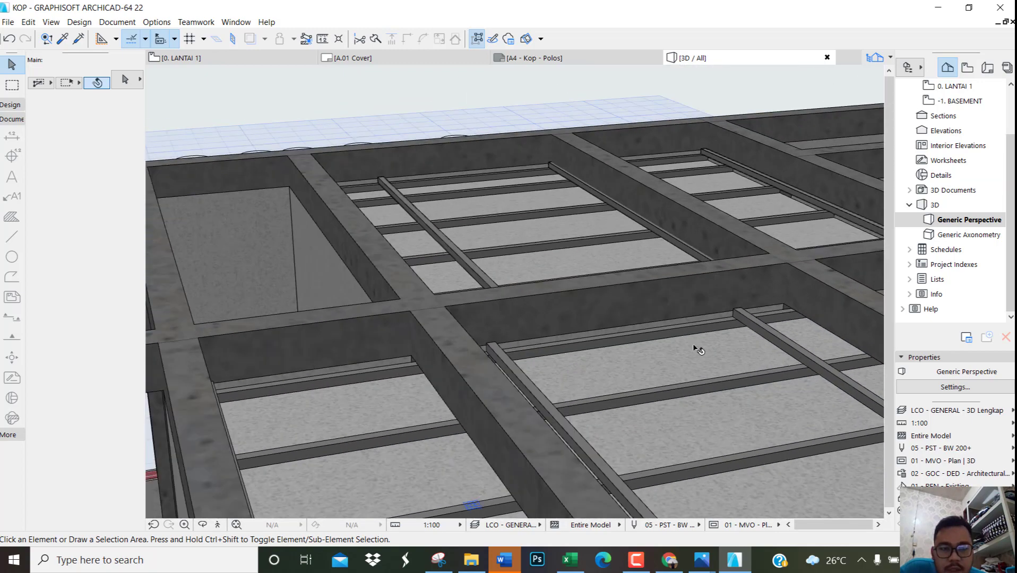
{"action": "middle_click_drag", "start_coordinate": [694, 349], "coordinate": [601, 263], "text": "shift"}
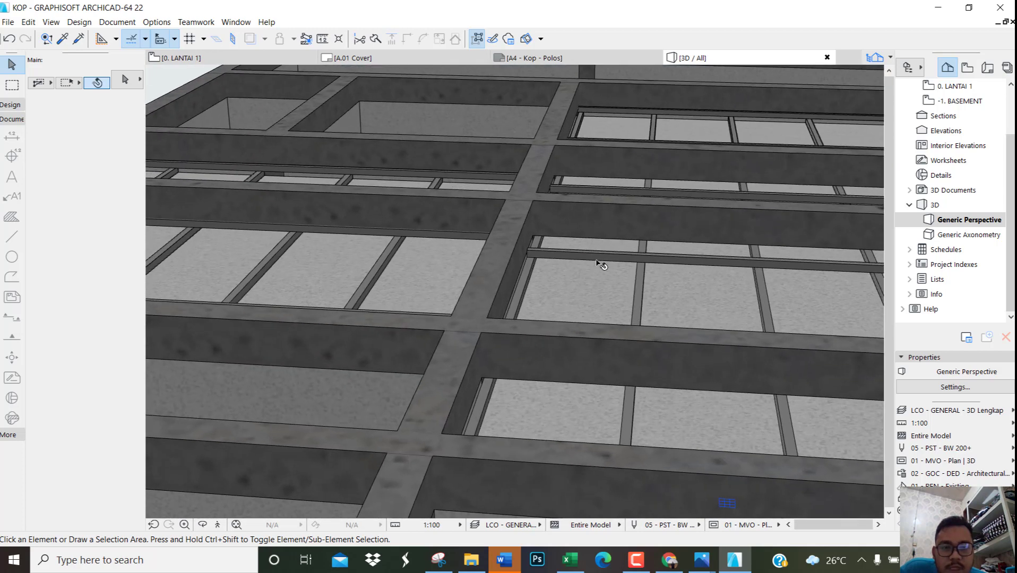
{"action": "scroll", "coordinate": [610, 270], "scroll_direction": "up", "scroll_amount": 3}
{"action": "scroll", "coordinate": [620, 275], "scroll_direction": "up", "scroll_amount": 5}
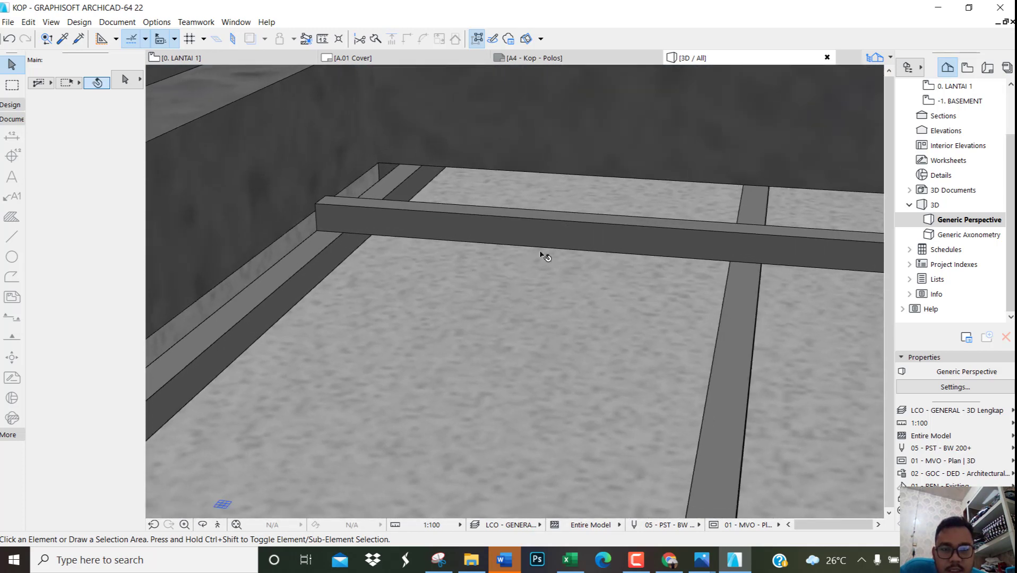
{"action": "scroll", "coordinate": [540, 253], "scroll_direction": "up", "scroll_amount": 1}
{"action": "scroll", "coordinate": [308, 229], "scroll_direction": "up", "scroll_amount": 2}
{"action": "middle_click_drag", "start_coordinate": [295, 222], "coordinate": [368, 203], "text": "shift"}
{"action": "scroll", "coordinate": [369, 202], "scroll_direction": "down", "scroll_amount": 4}
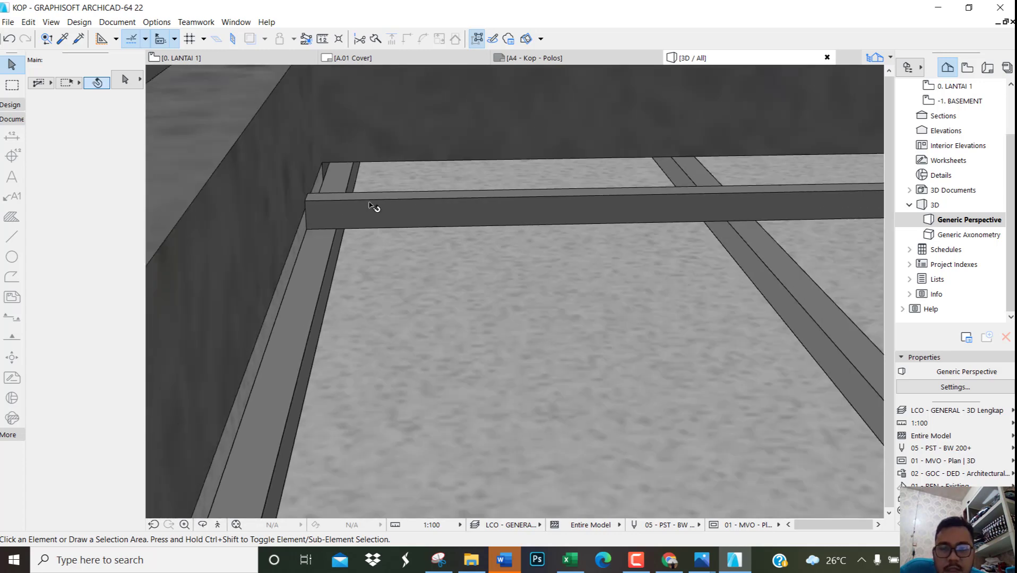
Review the ceiling framing of both rooms from above and from around the whole house in 3D
{"action": "scroll", "coordinate": [373, 204], "scroll_direction": "down", "scroll_amount": 8}
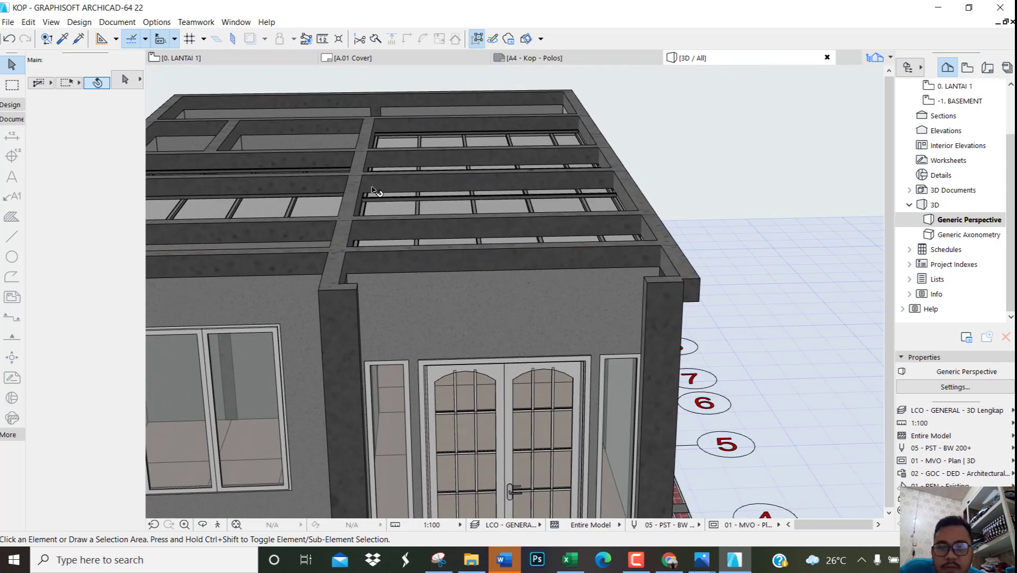
{"action": "scroll", "coordinate": [376, 191], "scroll_direction": "down", "scroll_amount": 3}
{"action": "scroll", "coordinate": [334, 178], "scroll_direction": "up", "scroll_amount": 5}
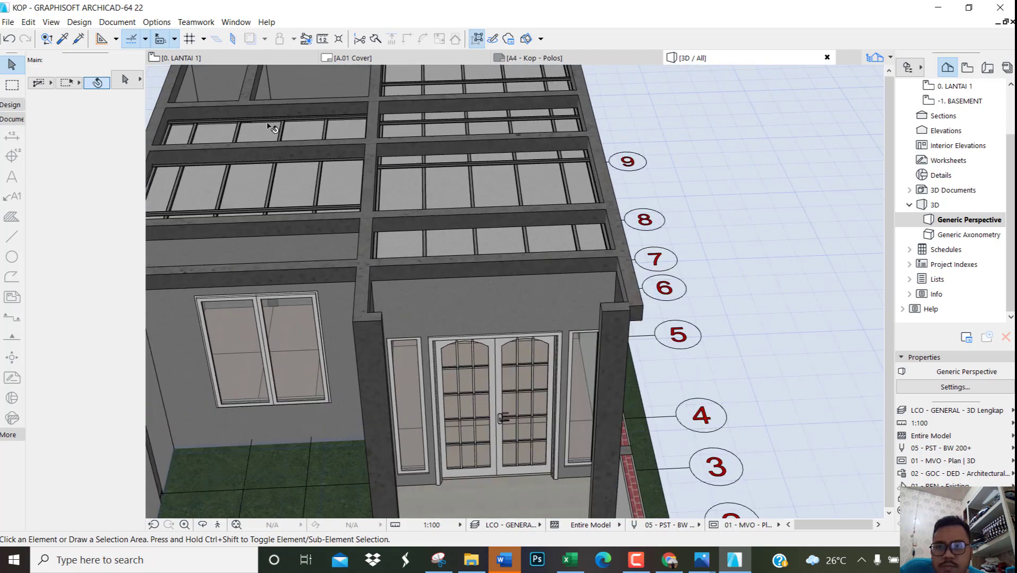
{"action": "middle_click_drag", "start_coordinate": [271, 128], "coordinate": [205, 168], "text": "shift"}
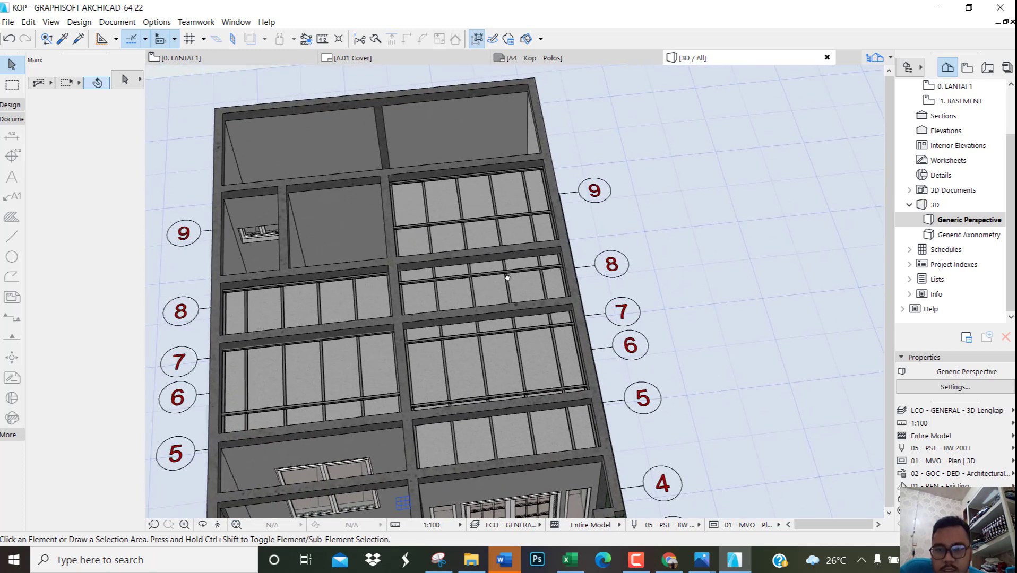
{"action": "middle_click_drag", "start_coordinate": [507, 277], "coordinate": [392, 203], "text": "shift"}
{"action": "scroll", "coordinate": [391, 204], "scroll_direction": "down", "scroll_amount": 4}
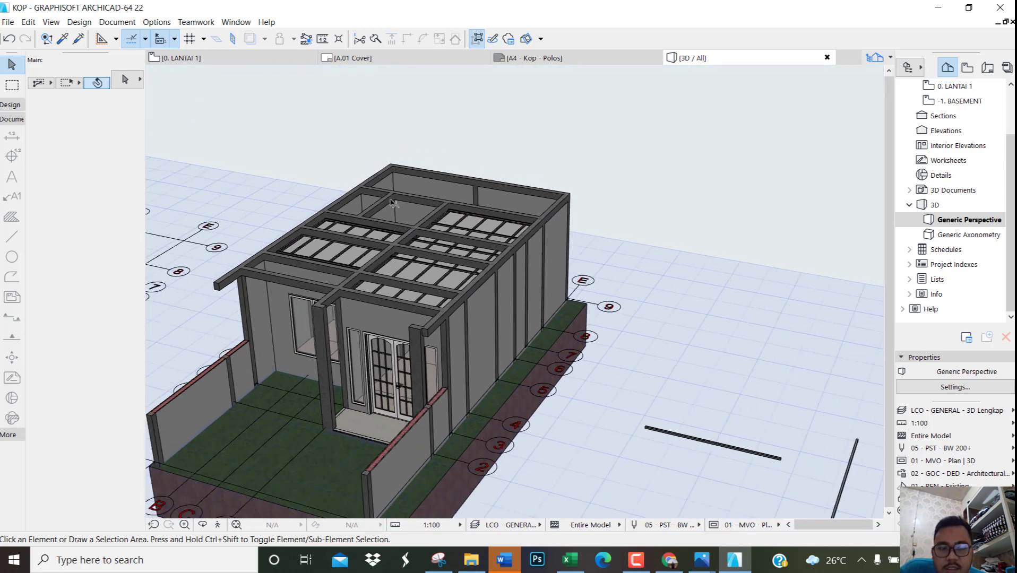
{"action": "scroll", "coordinate": [391, 204], "scroll_direction": "down", "scroll_amount": 1}
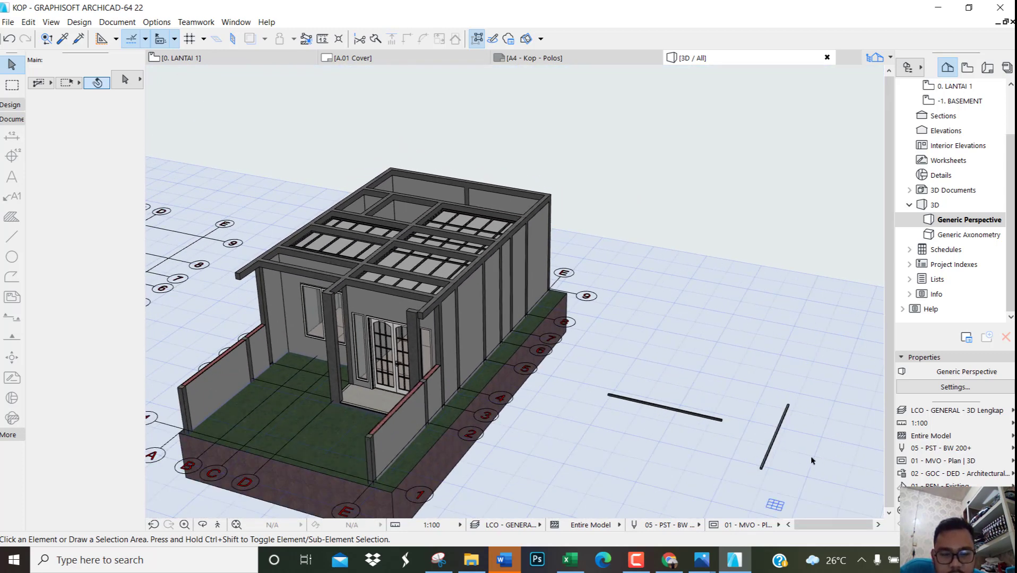
{"action": "left_click_drag", "start_coordinate": [810, 457], "coordinate": [686, 371]}
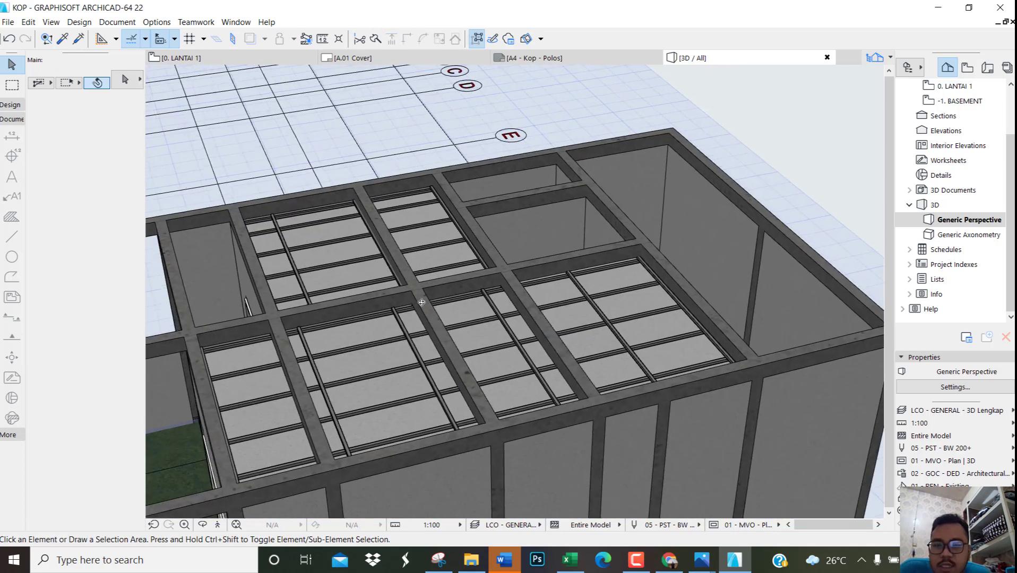
{"action": "middle_click_drag", "start_coordinate": [421, 301], "coordinate": [501, 300], "text": "shift"}
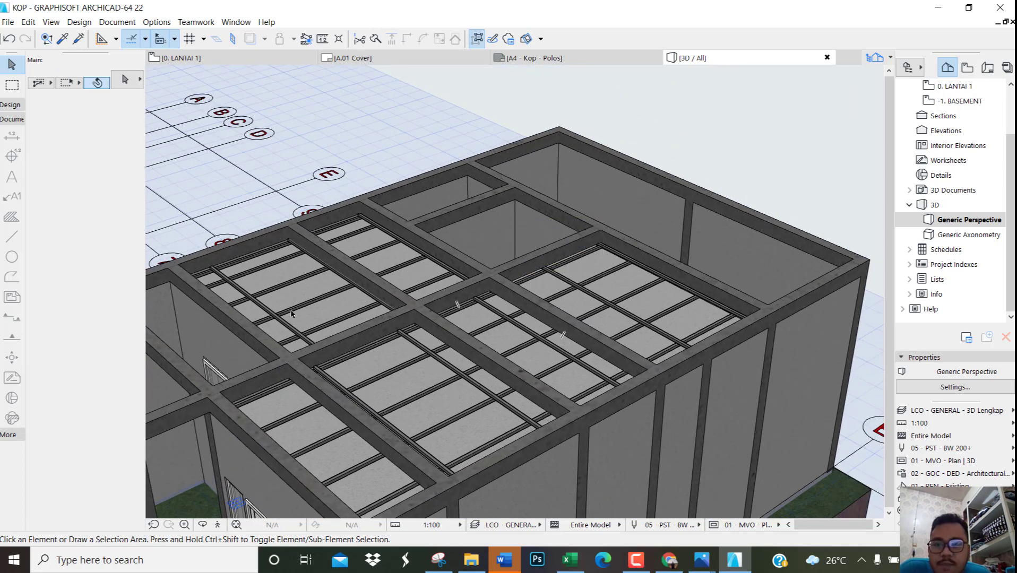
Assign both gypsum ceiling slabs to the Arsitektur.Plafon layer
{"action": "left_click", "coordinate": [378, 362]}
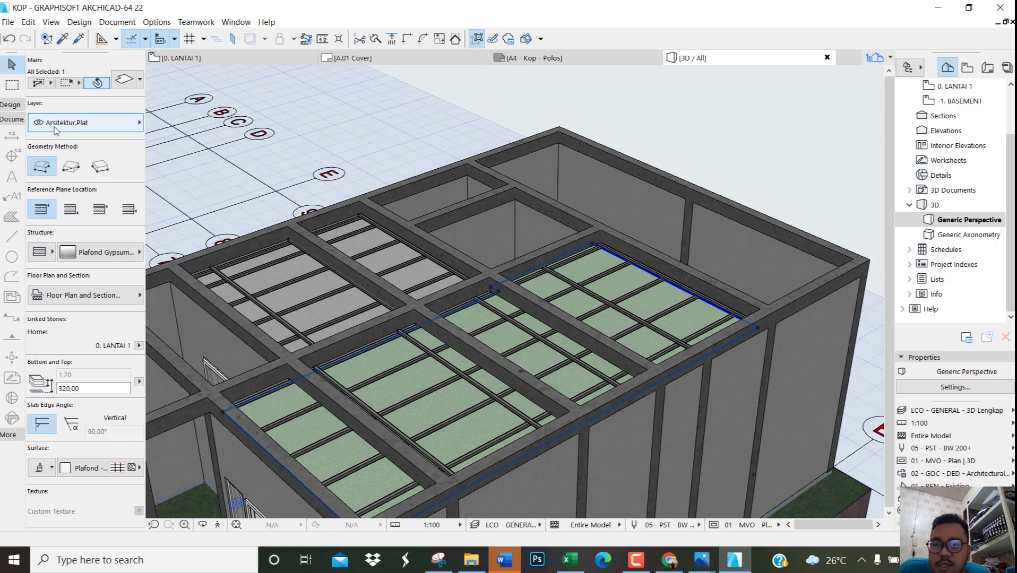
{"action": "left_click", "coordinate": [11, 106]}
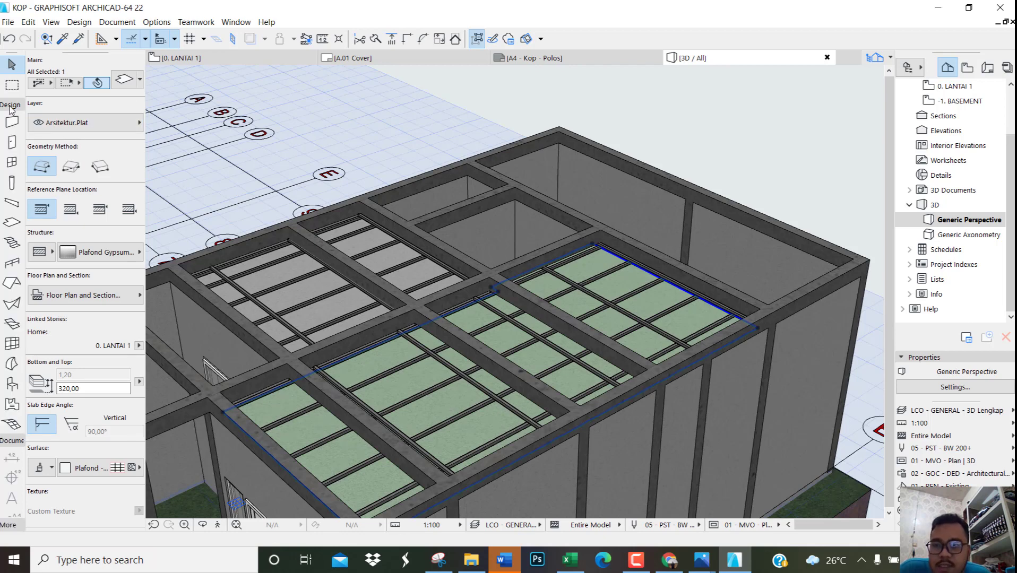
{"action": "left_click", "coordinate": [301, 298], "text": "shift"}
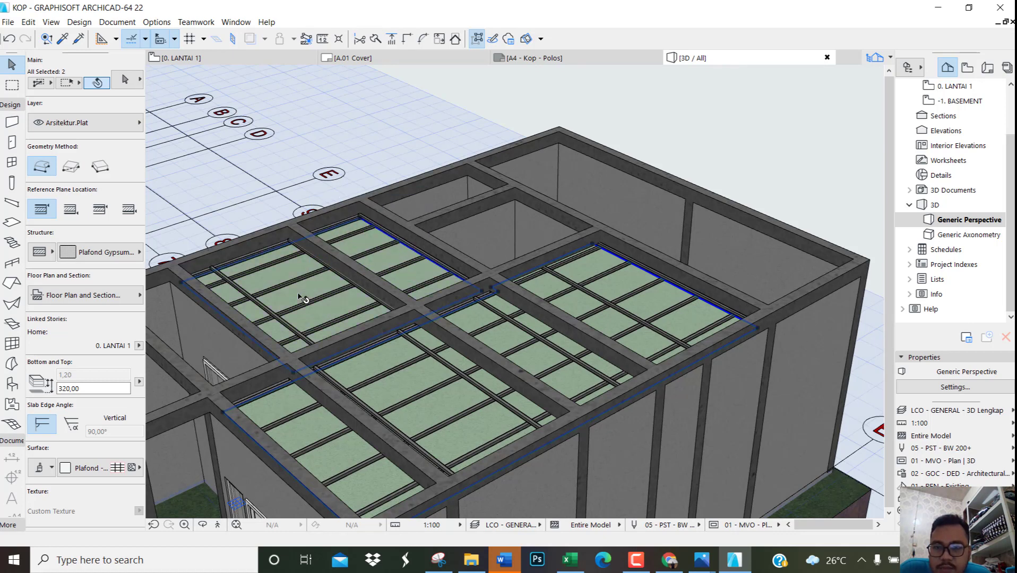
{"action": "middle_click_drag", "start_coordinate": [407, 348], "coordinate": [395, 310], "text": "shift"}
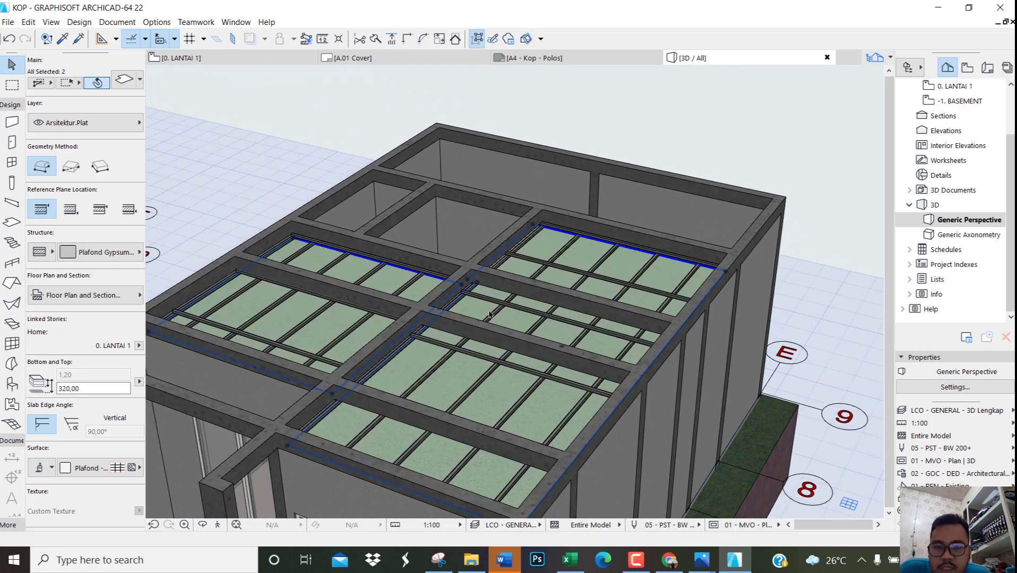
{"action": "scroll", "coordinate": [384, 328], "scroll_direction": "up", "scroll_amount": 5}
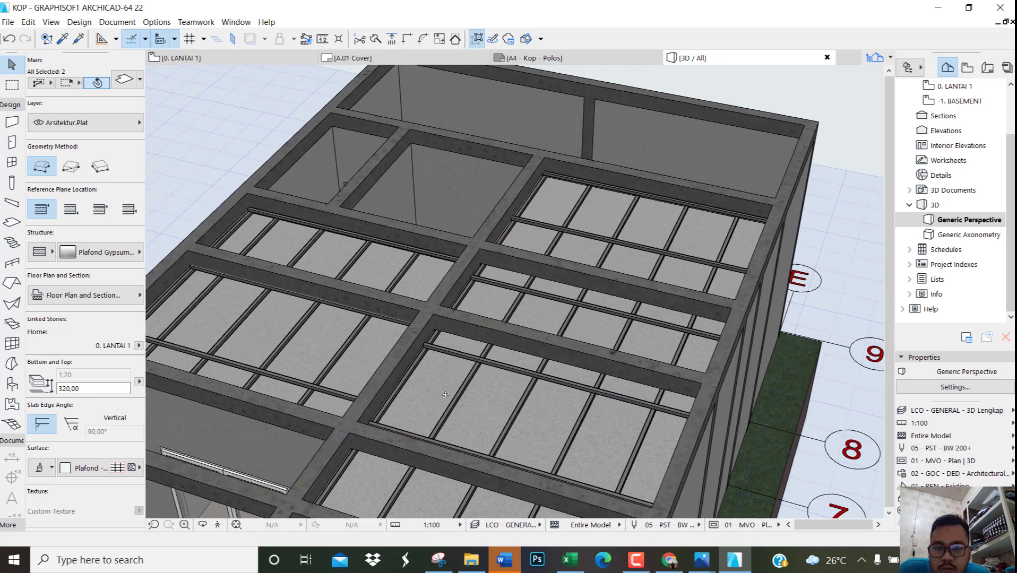
{"action": "left_click", "coordinate": [94, 129]}
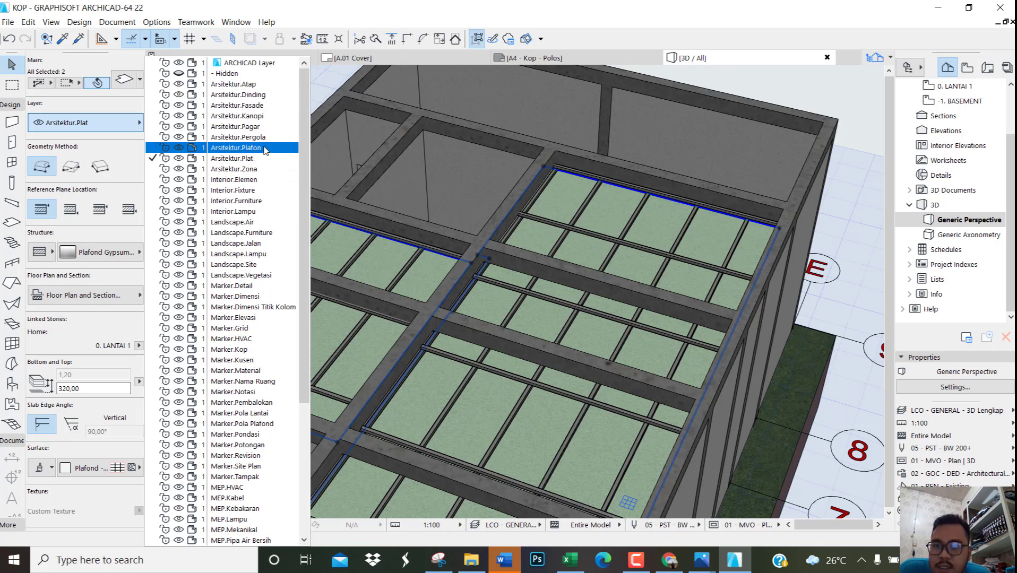
{"action": "left_click", "coordinate": [236, 148]}
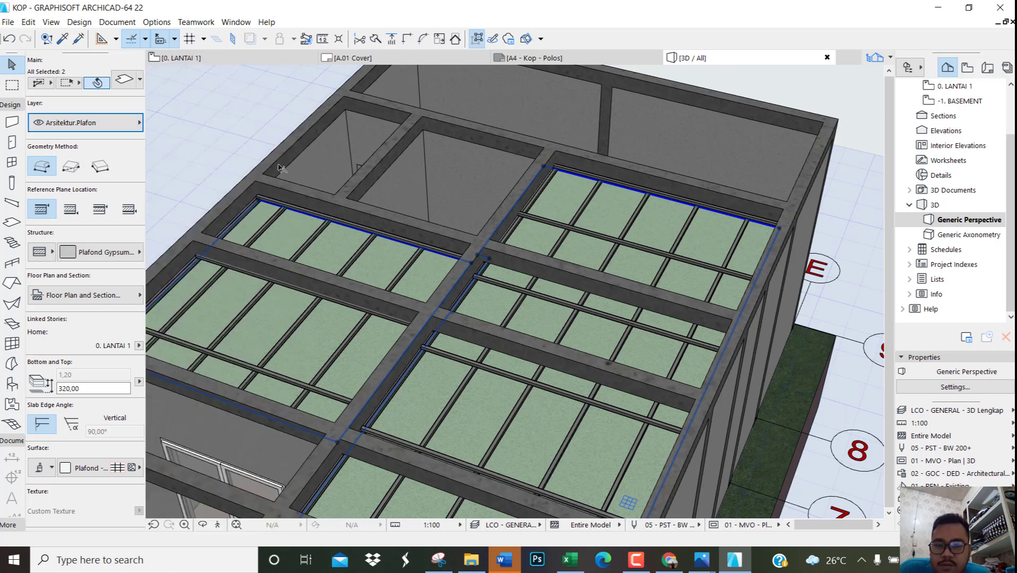
{"action": "key", "text": "Escape"}
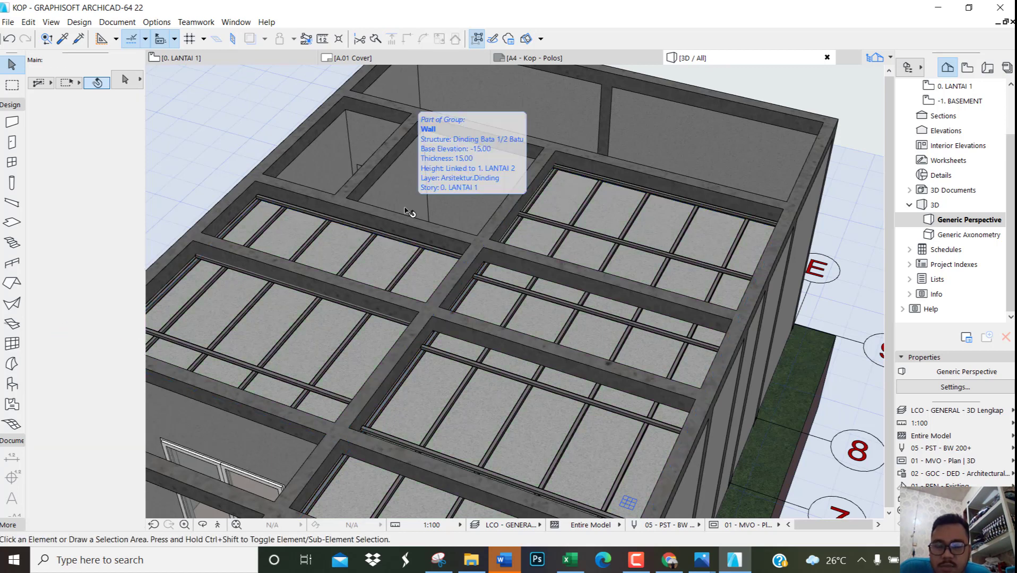
Check the larger ceiling slab's layer and both framed ceilings in 3D, then open the LANTAI 1 floor plan
{"action": "left_click", "coordinate": [467, 403]}
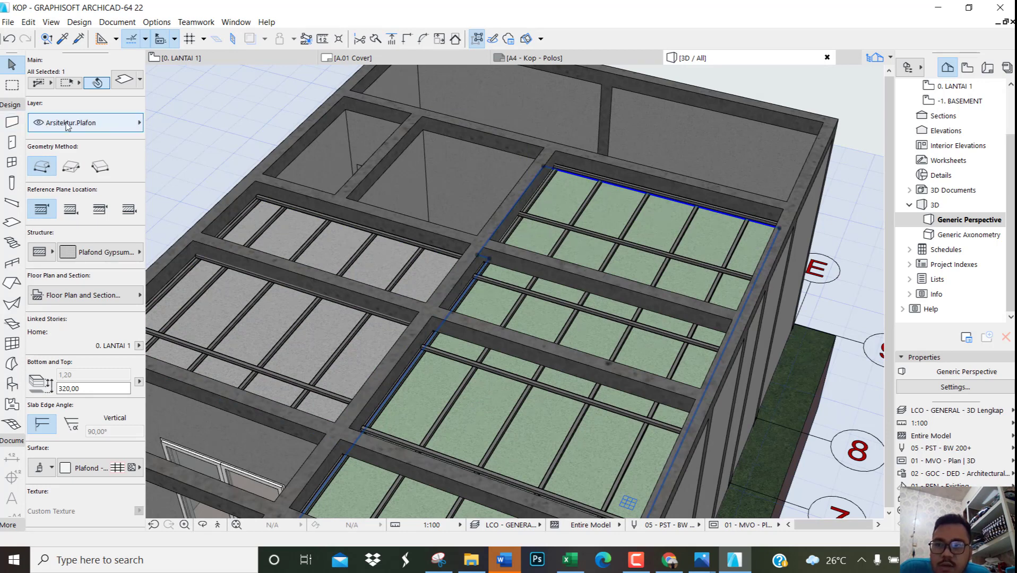
{"action": "key", "text": "Escape"}
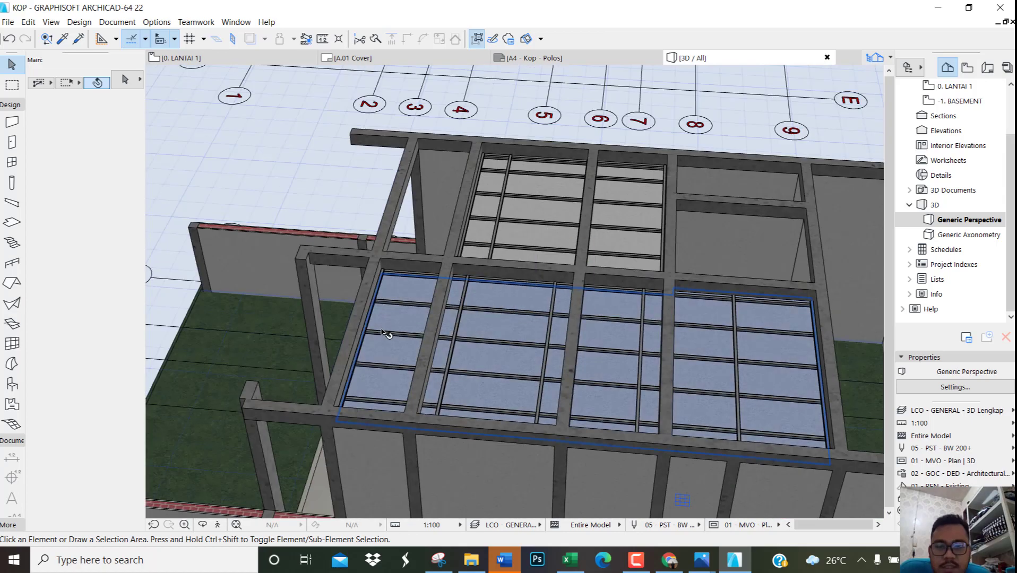
{"action": "left_click_drag", "start_coordinate": [653, 287], "coordinate": [677, 290]}
{"action": "middle_click_drag", "start_coordinate": [677, 290], "coordinate": [580, 287], "text": "shift"}
{"action": "scroll", "coordinate": [580, 287], "scroll_direction": "up", "scroll_amount": 2}
{"action": "scroll", "coordinate": [582, 290], "scroll_direction": "up", "scroll_amount": 3}
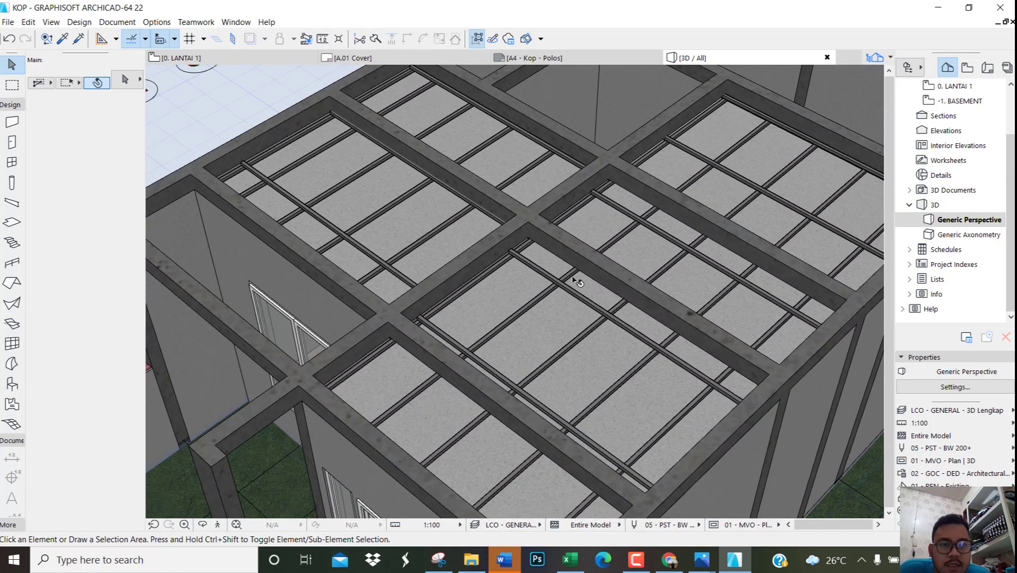
{"action": "scroll", "coordinate": [572, 272], "scroll_direction": "down", "scroll_amount": 1}
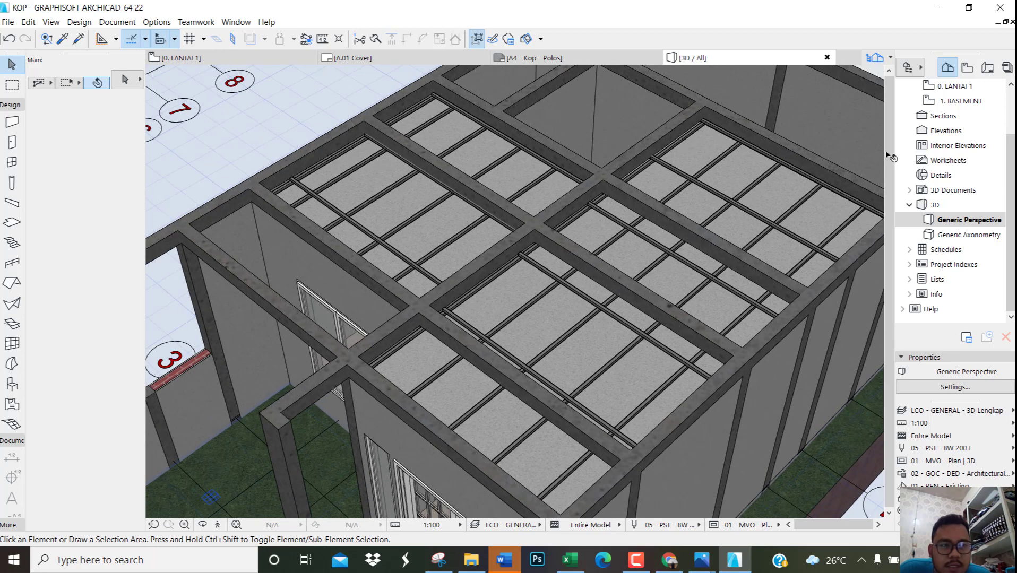
{"action": "double_click", "coordinate": [960, 87]}
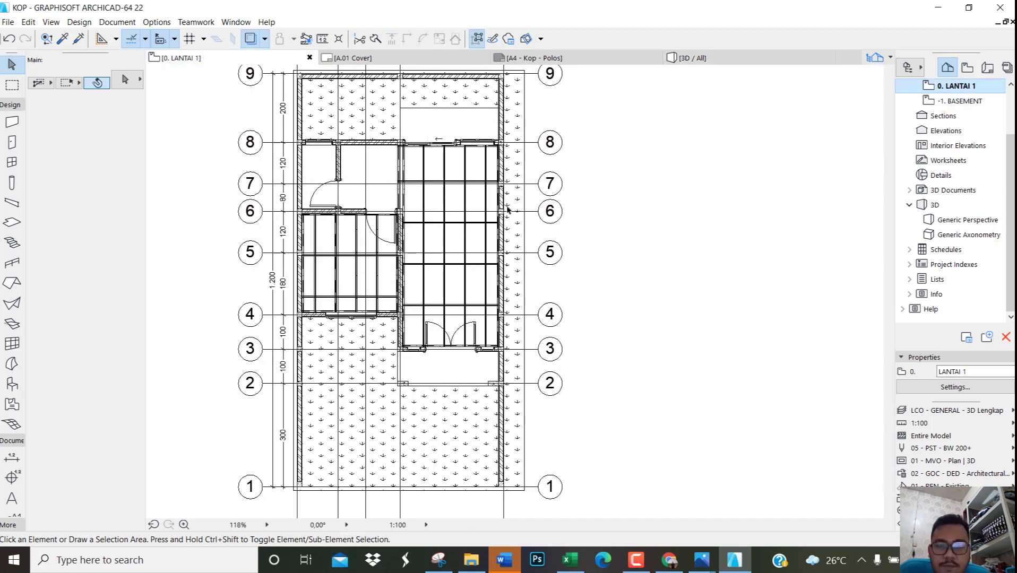
{"action": "left_click", "coordinate": [13, 386]}
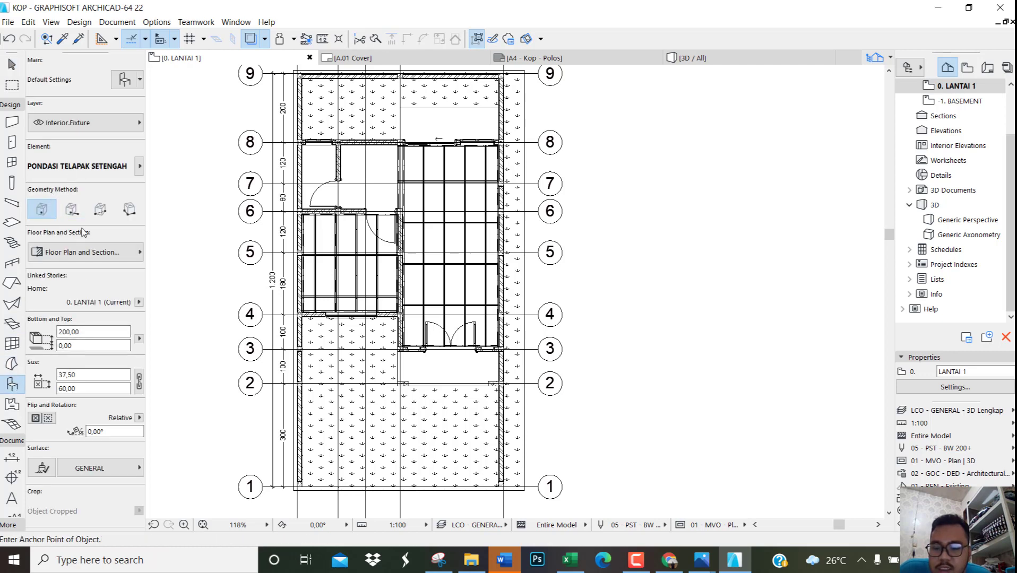
{"action": "key", "text": "ctrl+a"}
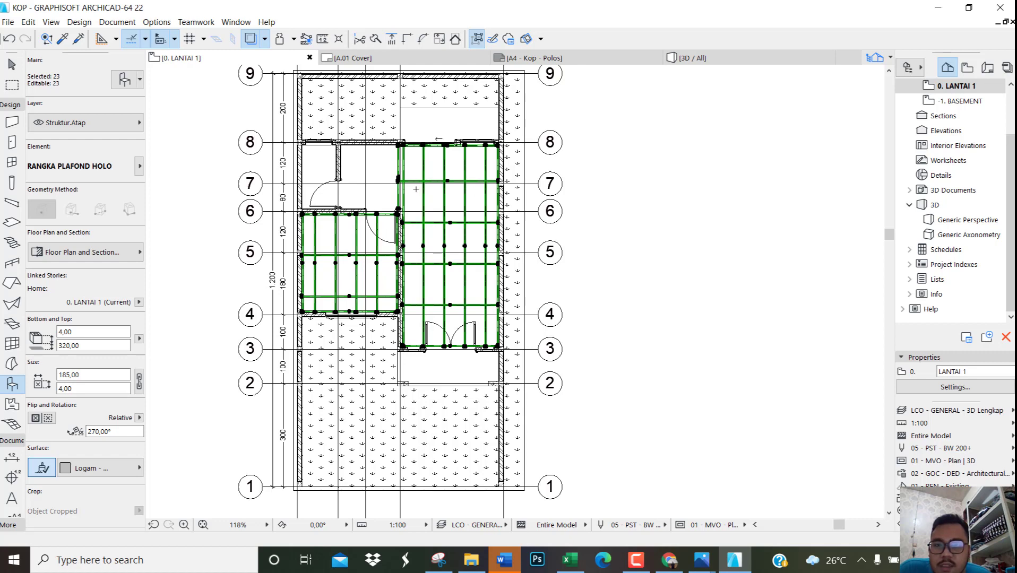
{"action": "scroll", "coordinate": [416, 189], "scroll_direction": "up", "scroll_amount": 3}
{"action": "middle_click_drag", "start_coordinate": [418, 159], "coordinate": [419, 173]}
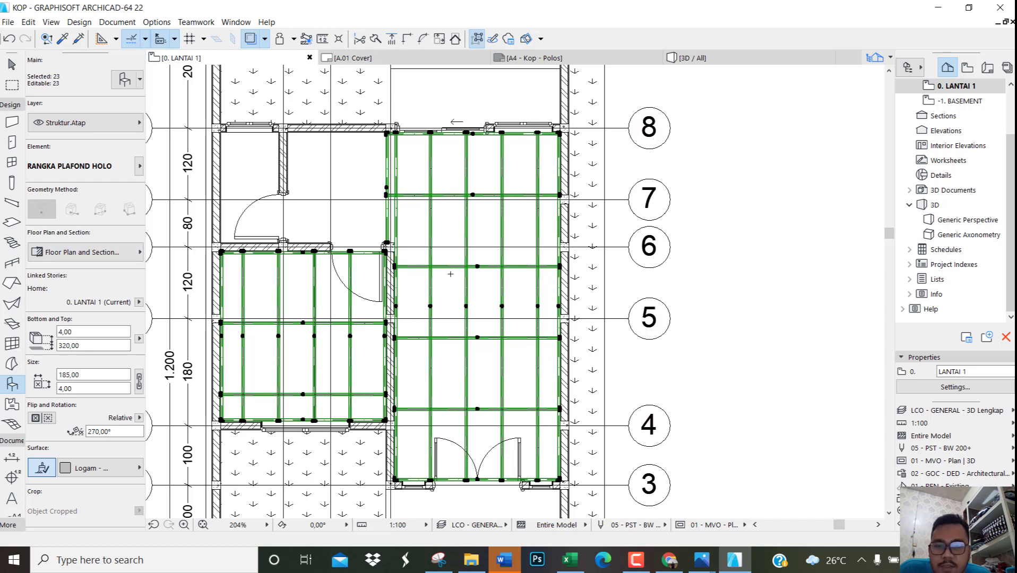
{"action": "key", "text": "Escape"}
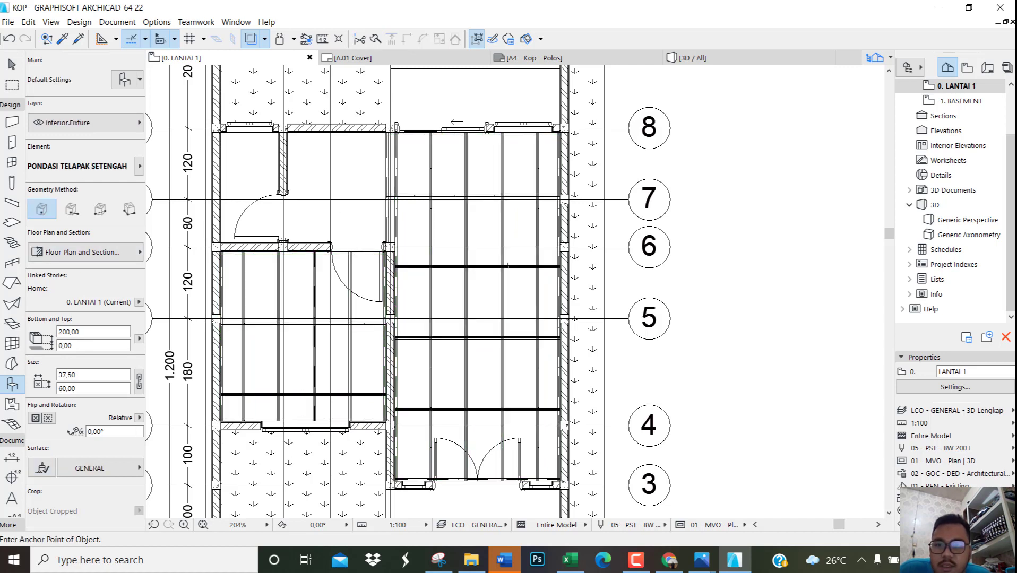
Assign all the RANGKA PLAFOND HOLO ceiling frame objects on the floor plan to the Struktur.Rangka layer
{"action": "left_click", "coordinate": [10, 385]}
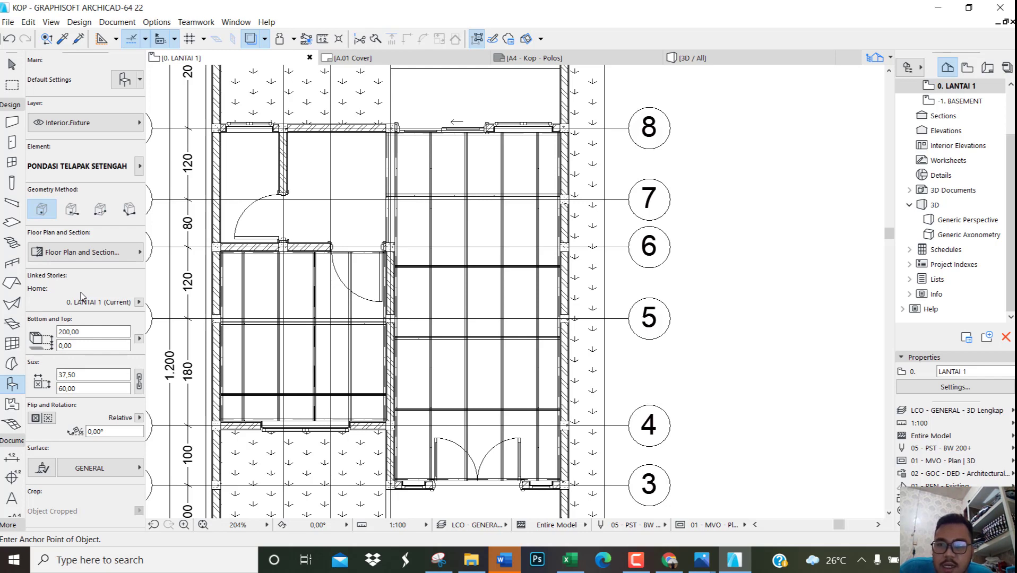
{"action": "key", "text": "ctrl+a"}
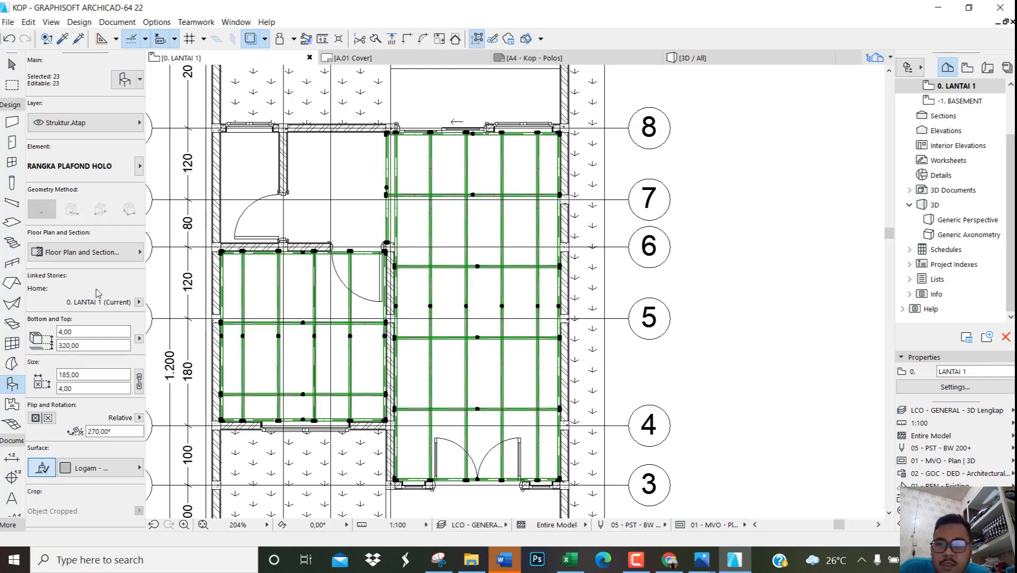
{"action": "left_click", "coordinate": [130, 127]}
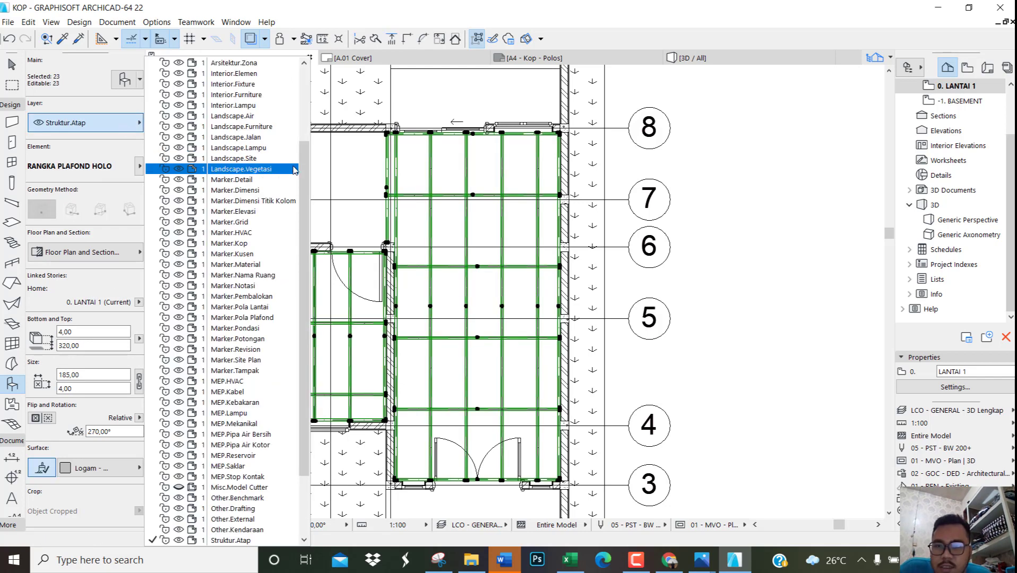
{"action": "left_click_drag", "start_coordinate": [303, 167], "coordinate": [290, 275]}
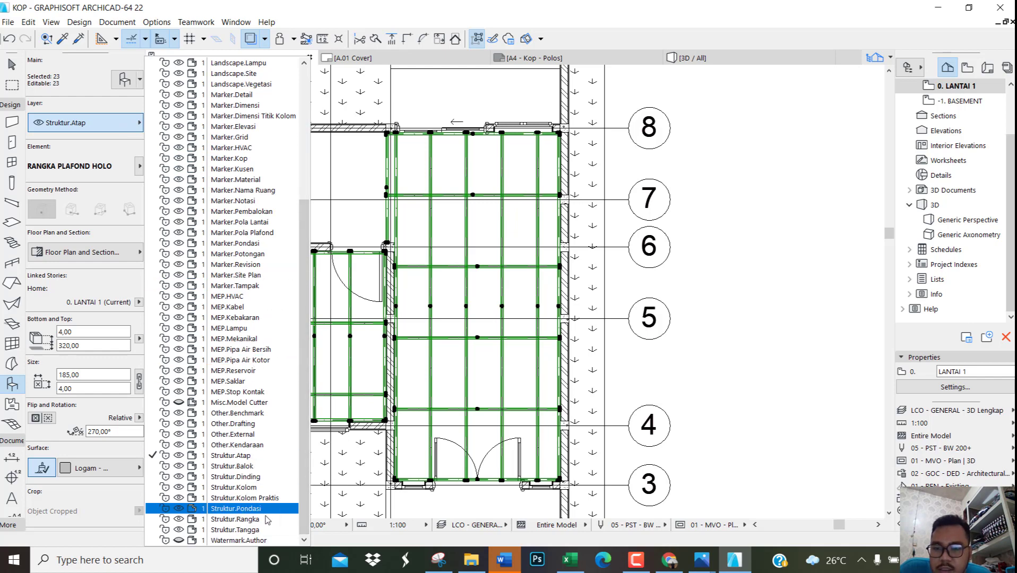
{"action": "left_click", "coordinate": [236, 519]}
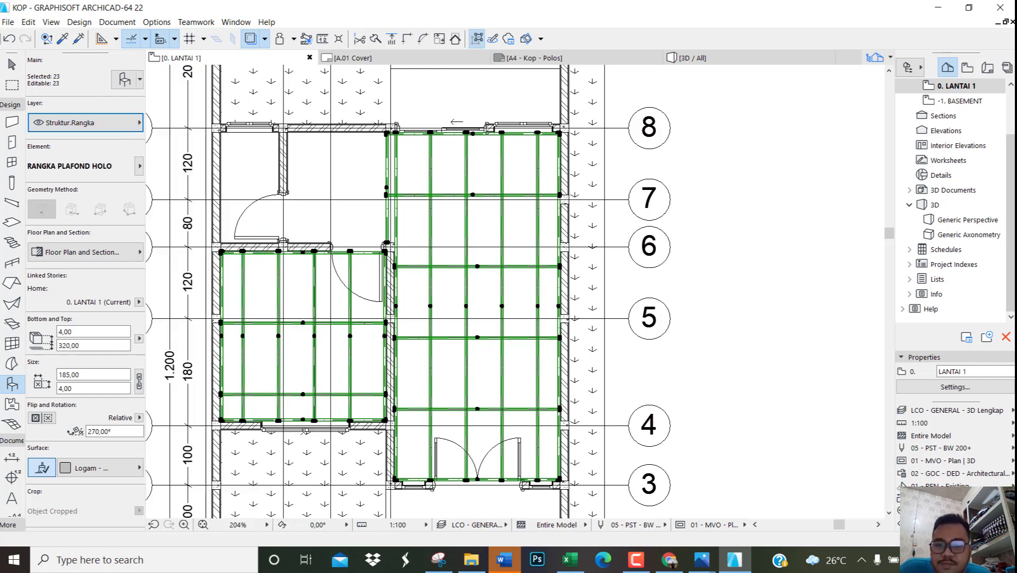
{"action": "key", "text": "Escape"}
Check the layer of one ceiling batten in 3D and look over the framed ceilings of the whole house
{"action": "scroll", "coordinate": [493, 313], "scroll_direction": "up", "scroll_amount": 3}
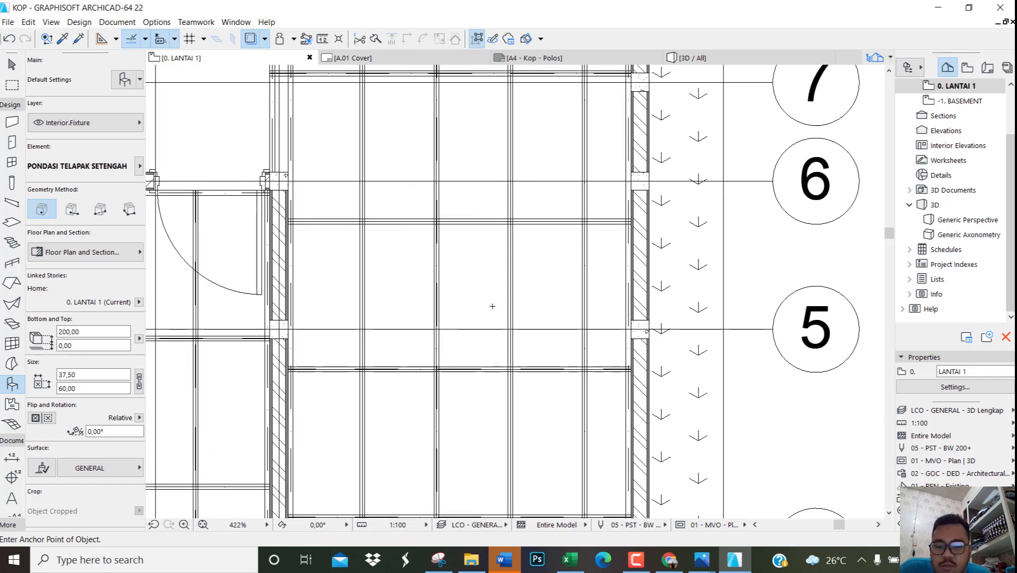
{"action": "key", "text": "F3"}
{"action": "key", "text": "Escape"}
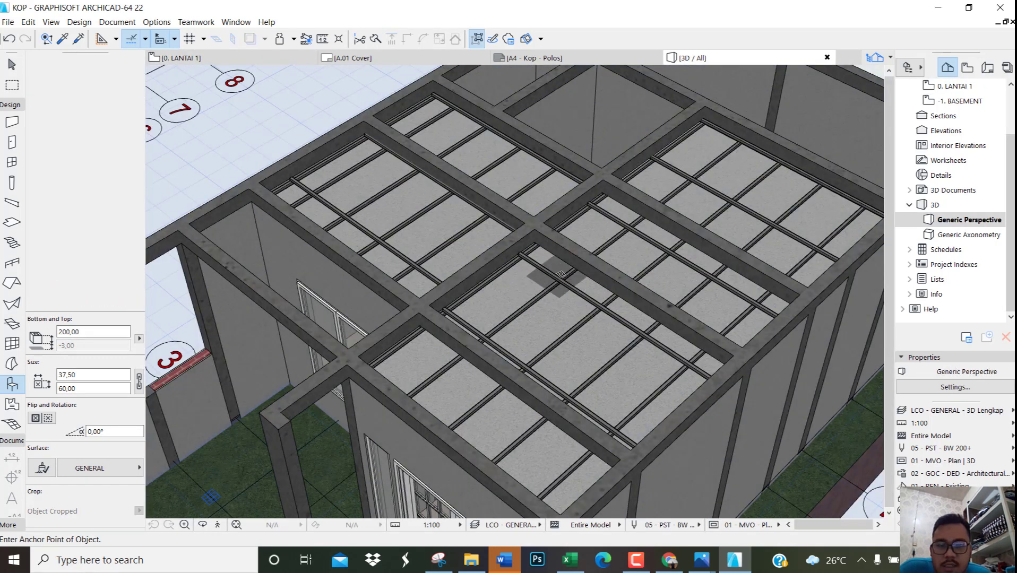
{"action": "left_click", "coordinate": [585, 298]}
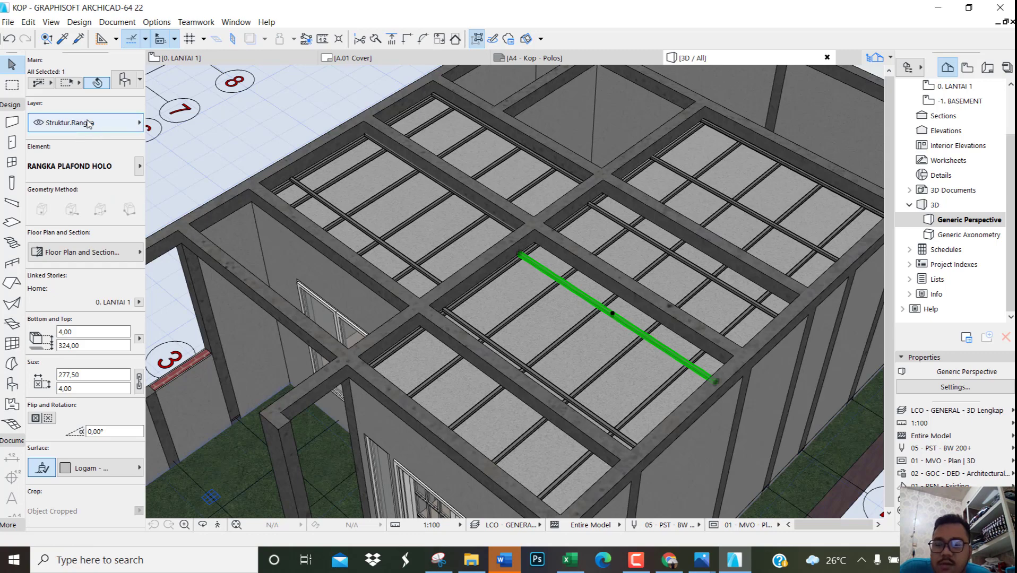
{"action": "key", "text": "Escape"}
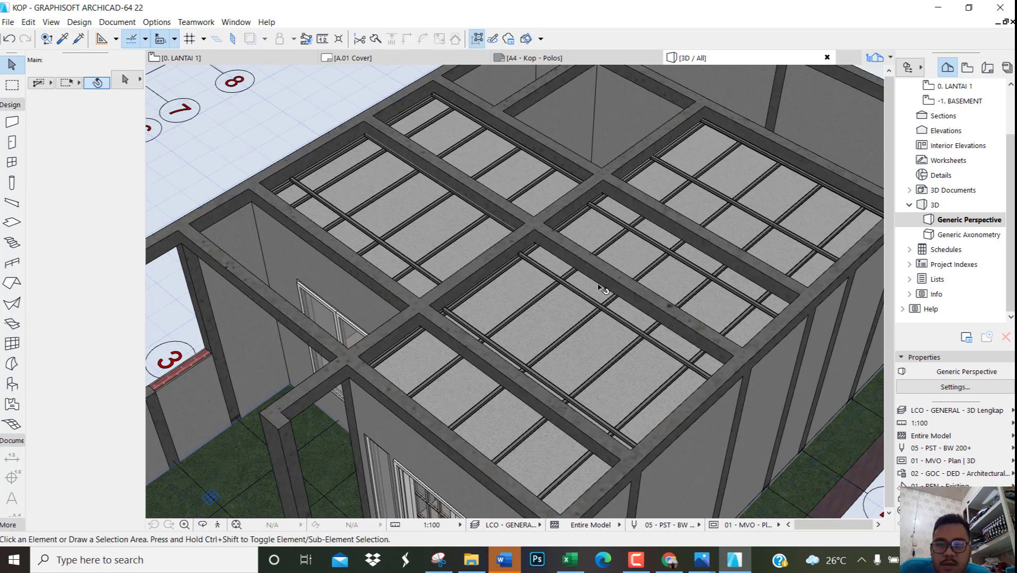
{"action": "scroll", "coordinate": [598, 243], "scroll_direction": "down", "scroll_amount": 1}
{"action": "middle_click_drag", "start_coordinate": [713, 295], "coordinate": [646, 177], "text": "shift"}
{"action": "middle_click_drag", "start_coordinate": [339, 328], "coordinate": [450, 275], "text": "shift"}
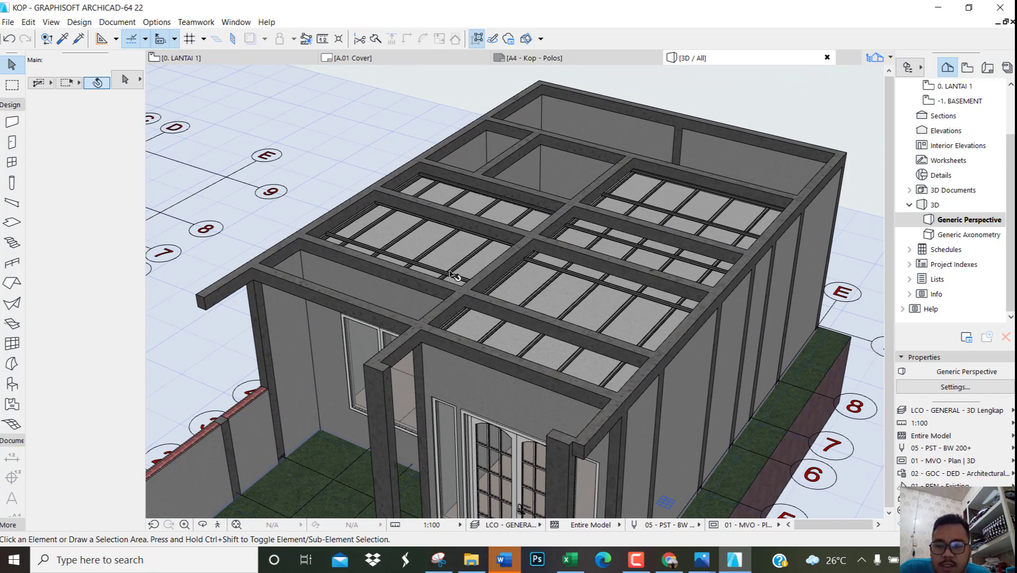
Hide the Arsitektur.Plafon and Struktur.Rangka layers on the LANTAI 1 floor plan
{"action": "key", "text": "F2"}
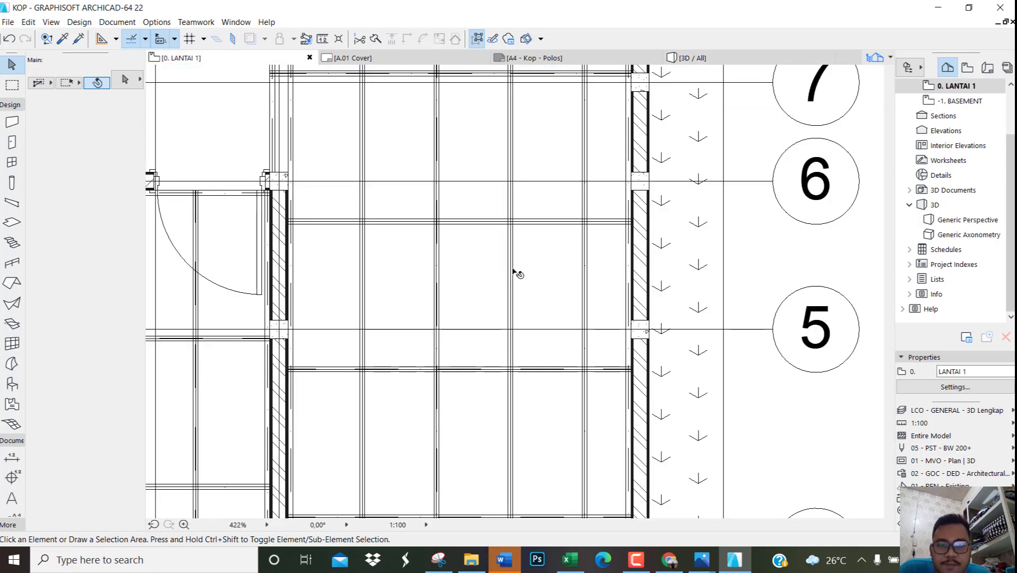
{"action": "scroll", "coordinate": [518, 277], "scroll_direction": "down", "scroll_amount": 5}
{"action": "scroll", "coordinate": [440, 280], "scroll_direction": "up", "scroll_amount": 2}
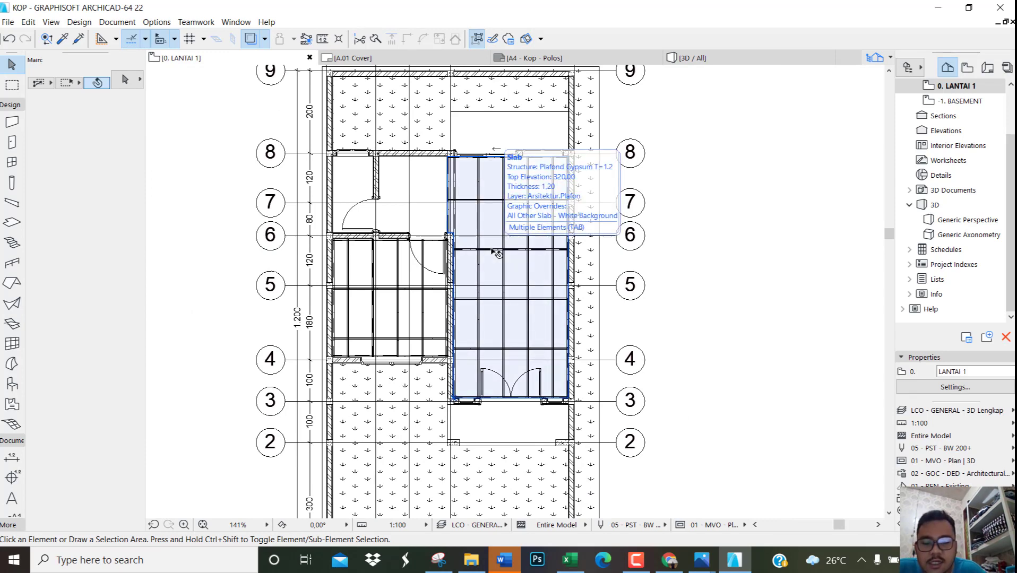
{"action": "key", "text": "ctrl+l"}
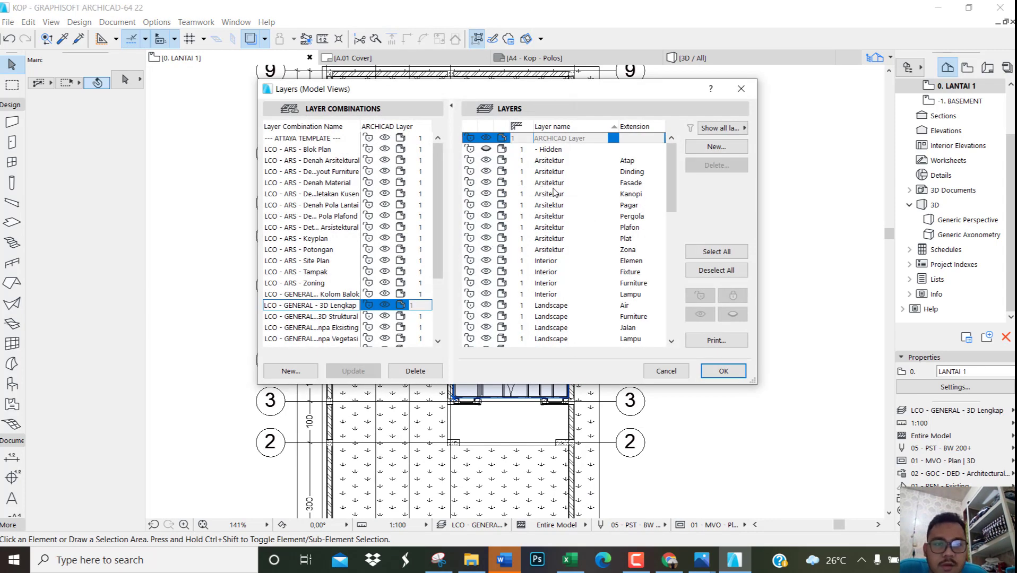
{"action": "left_click", "coordinate": [486, 227]}
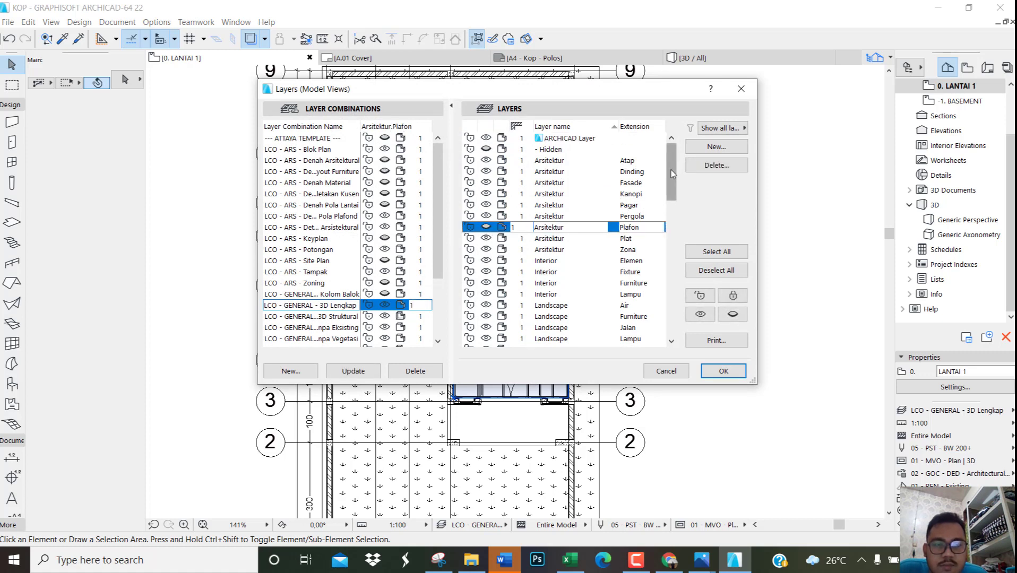
{"action": "left_click_drag", "start_coordinate": [670, 170], "coordinate": [667, 312]}
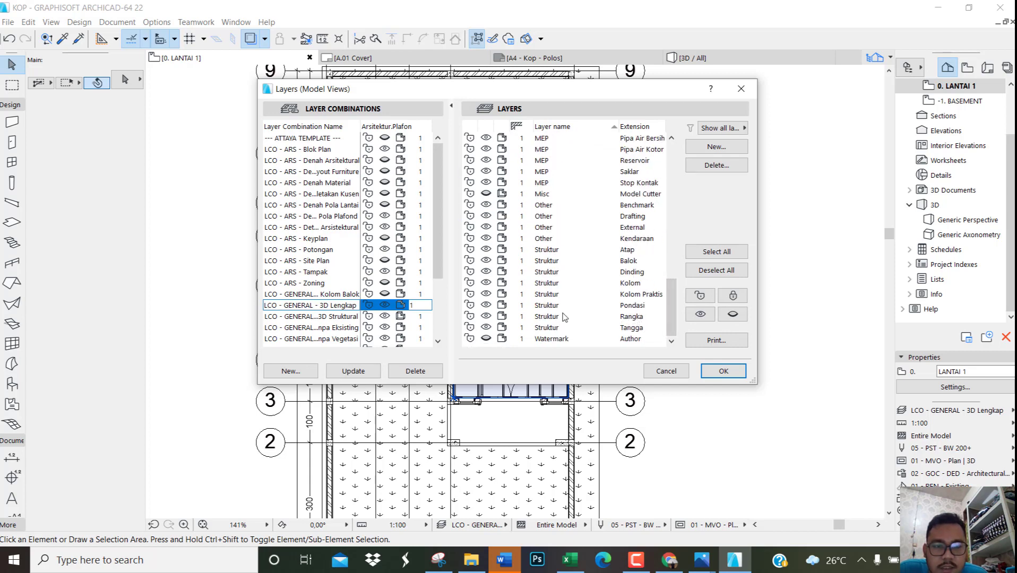
{"action": "left_click", "coordinate": [486, 317]}
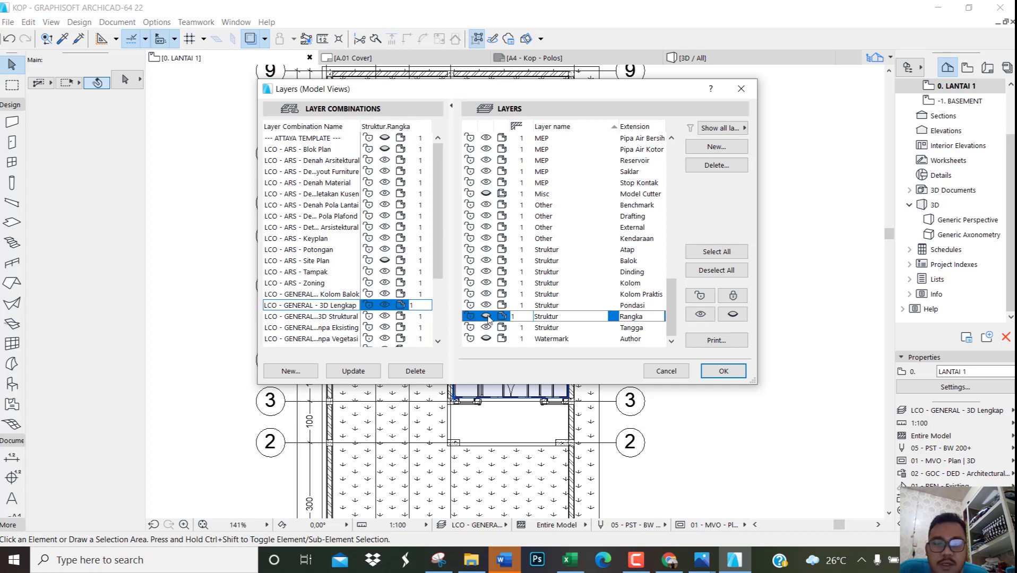
{"action": "left_click", "coordinate": [709, 372]}
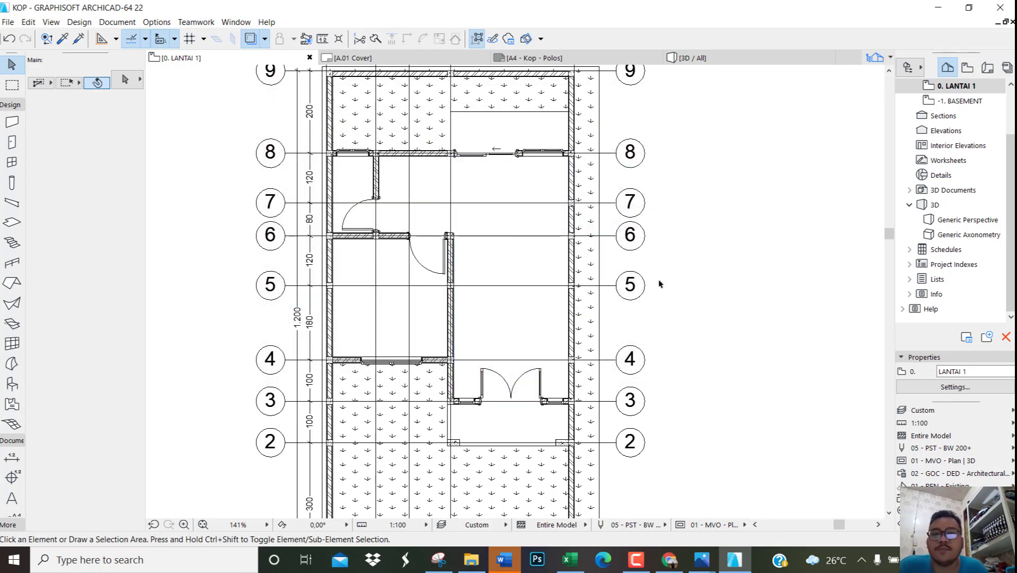
Measure the clear distance between the columns at axes 8 and 6 with a temporary linear dimension, and delete that dimension
{"action": "scroll", "coordinate": [267, 118], "scroll_direction": "up", "scroll_amount": 3}
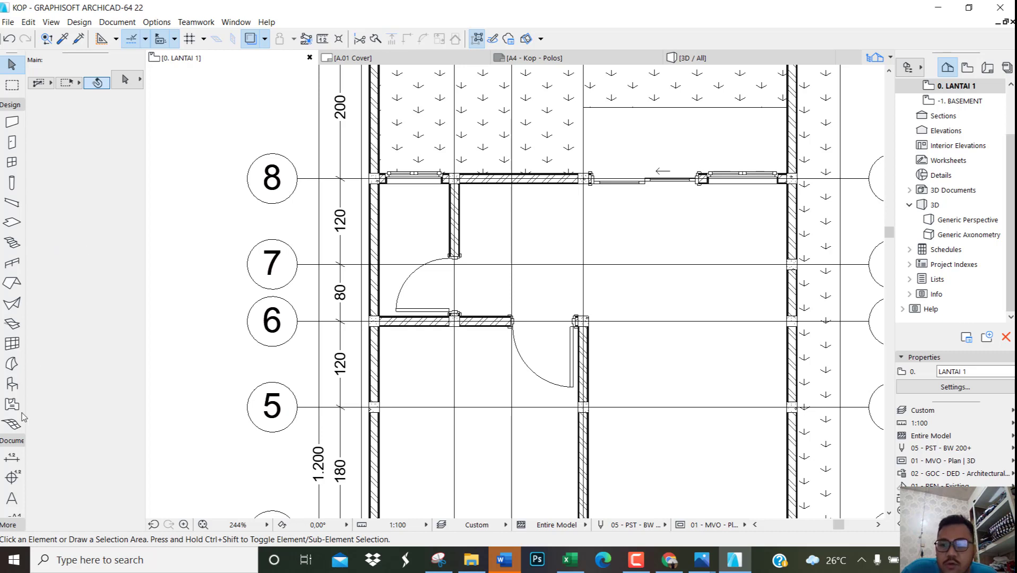
{"action": "left_click", "coordinate": [12, 105]}
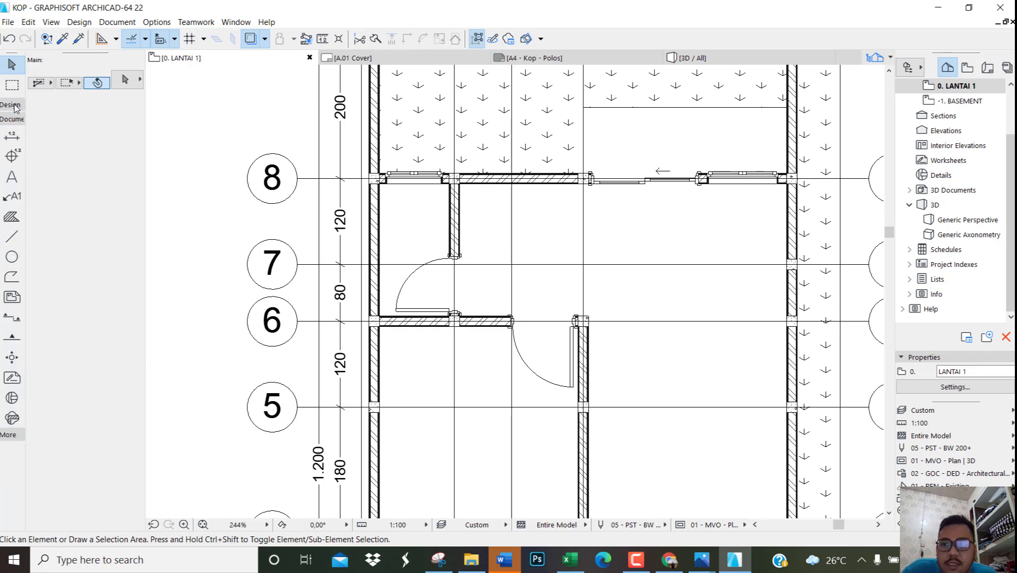
{"action": "left_click", "coordinate": [12, 137]}
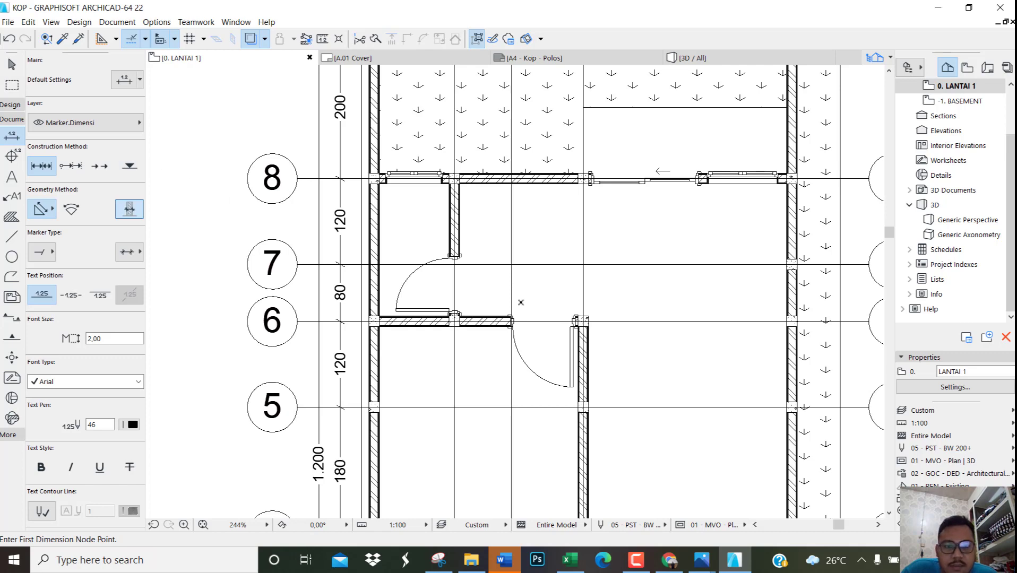
{"action": "scroll", "coordinate": [593, 303], "scroll_direction": "up", "scroll_amount": 5}
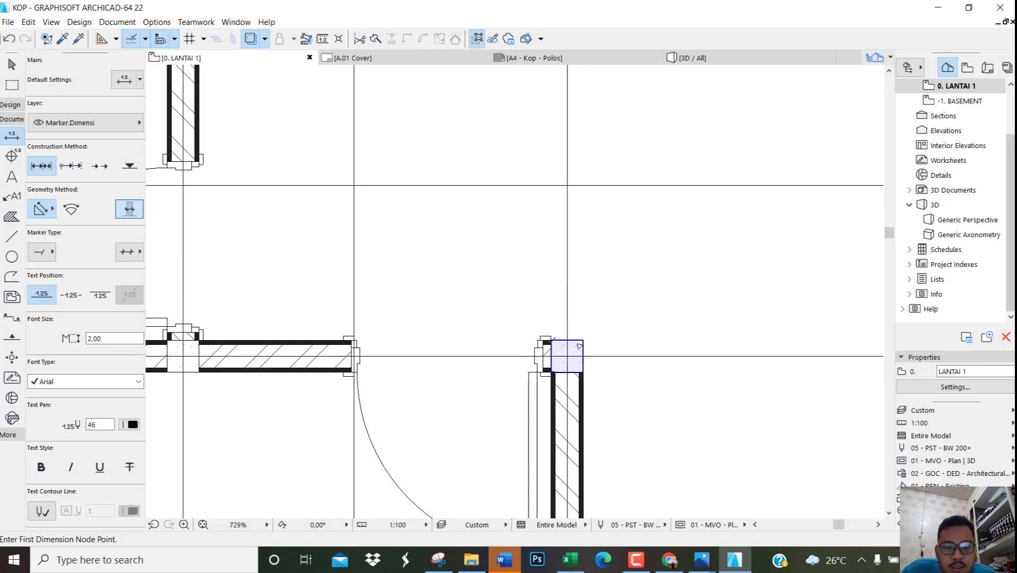
{"action": "left_click", "coordinate": [551, 340]}
{"action": "scroll", "coordinate": [559, 330], "scroll_direction": "down", "scroll_amount": 5}
{"action": "scroll", "coordinate": [560, 199], "scroll_direction": "up", "scroll_amount": 5}
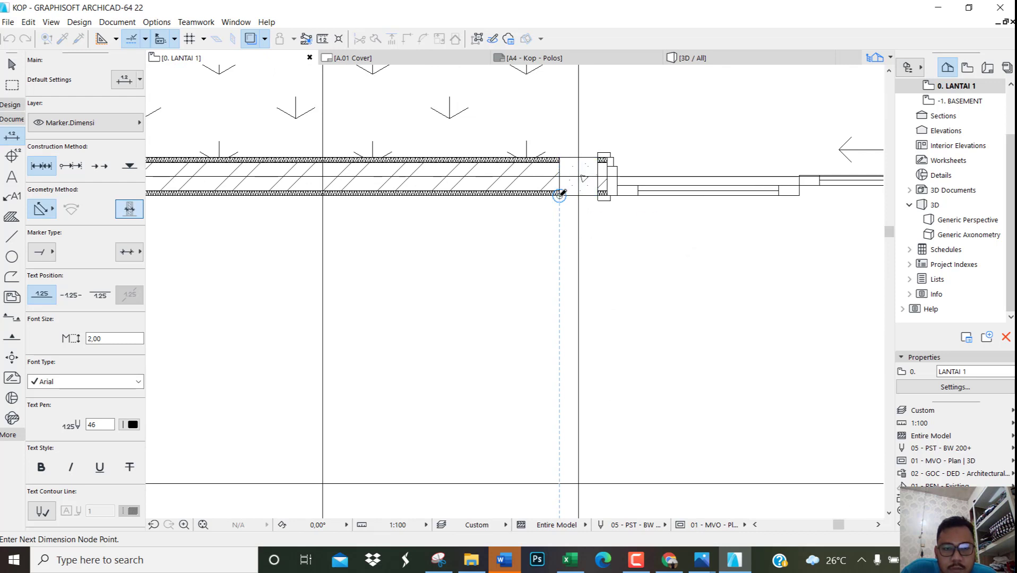
{"action": "scroll", "coordinate": [560, 195], "scroll_direction": "down", "scroll_amount": 2}
{"action": "right_click", "coordinate": [648, 344]}
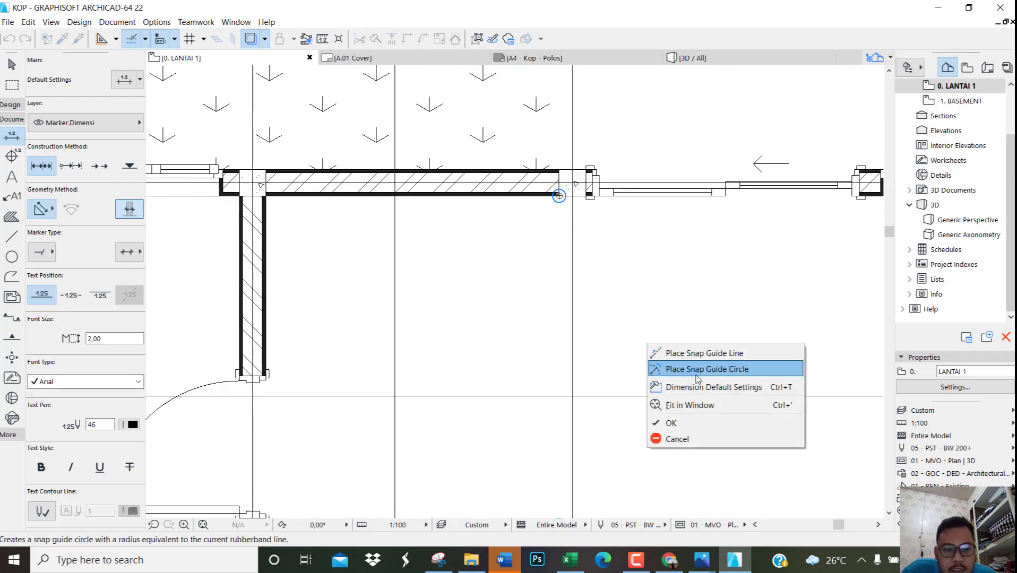
{"action": "left_click", "coordinate": [708, 423]}
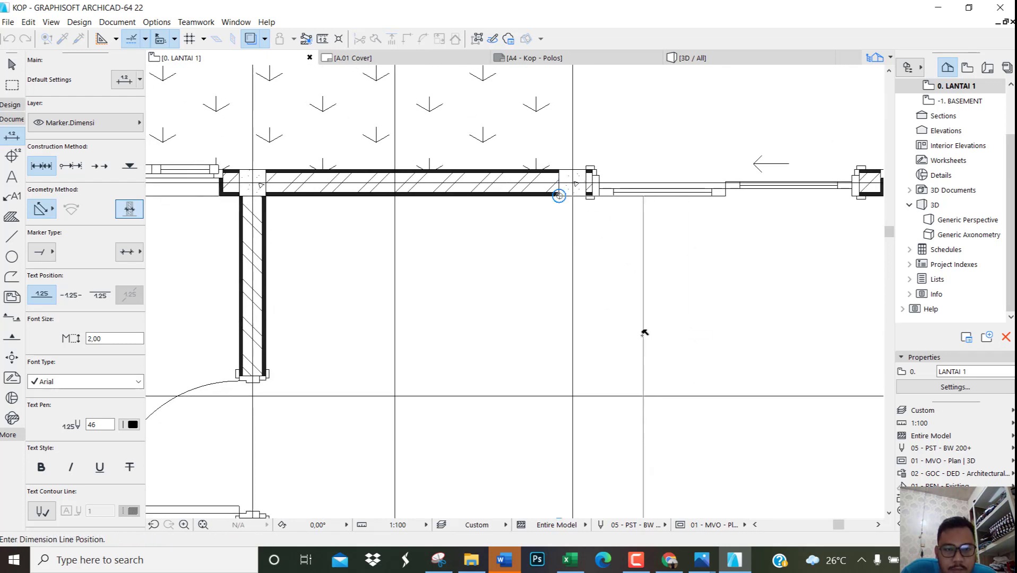
{"action": "left_click", "coordinate": [642, 331]}
{"action": "scroll", "coordinate": [618, 287], "scroll_direction": "down", "scroll_amount": 1}
{"action": "scroll", "coordinate": [618, 287], "scroll_direction": "down", "scroll_amount": 3}
{"action": "scroll", "coordinate": [605, 344], "scroll_direction": "up", "scroll_amount": 4}
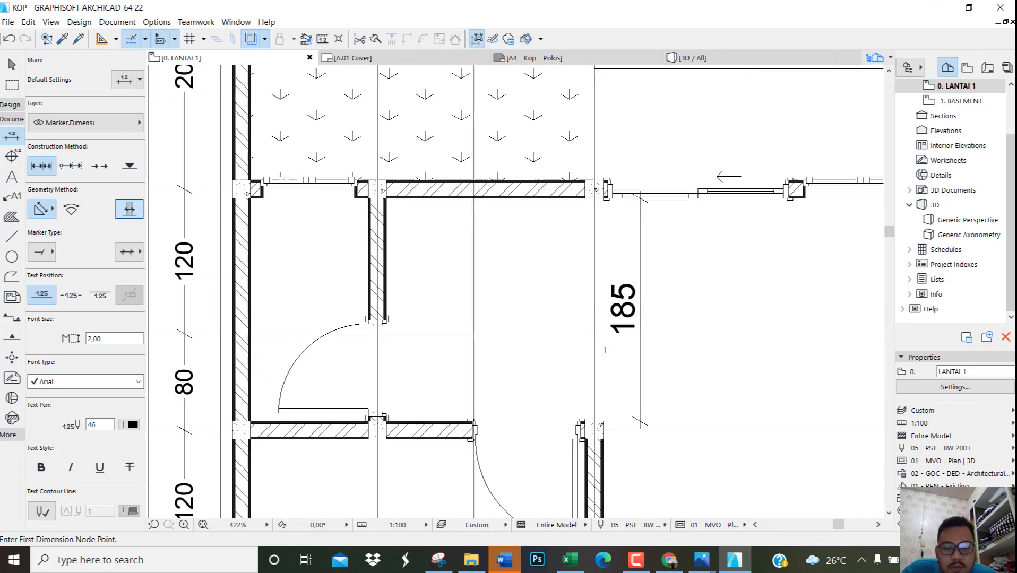
{"action": "key", "text": "Escape"}
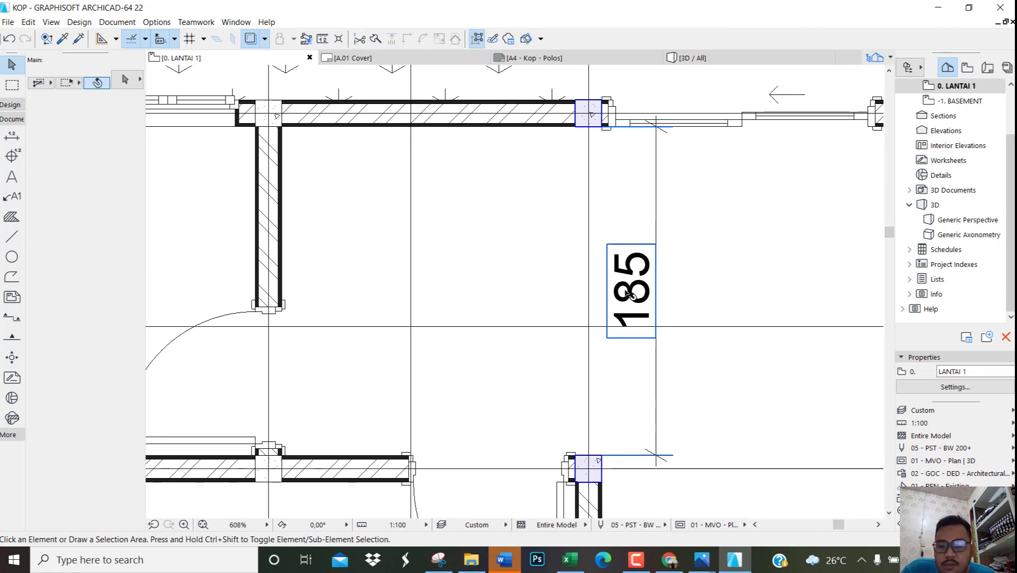
{"action": "left_click", "coordinate": [631, 294]}
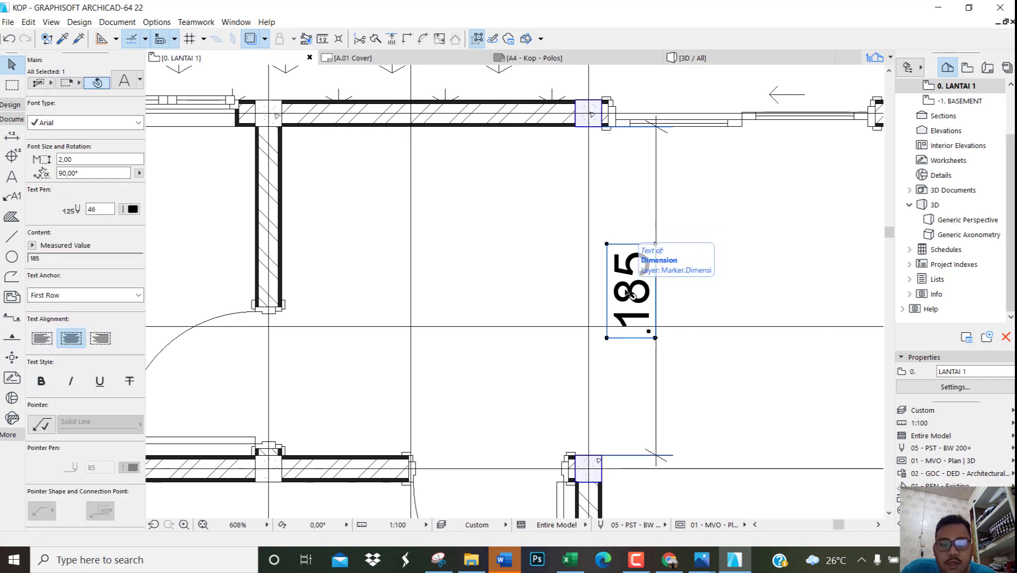
{"action": "key", "text": "Delete"}
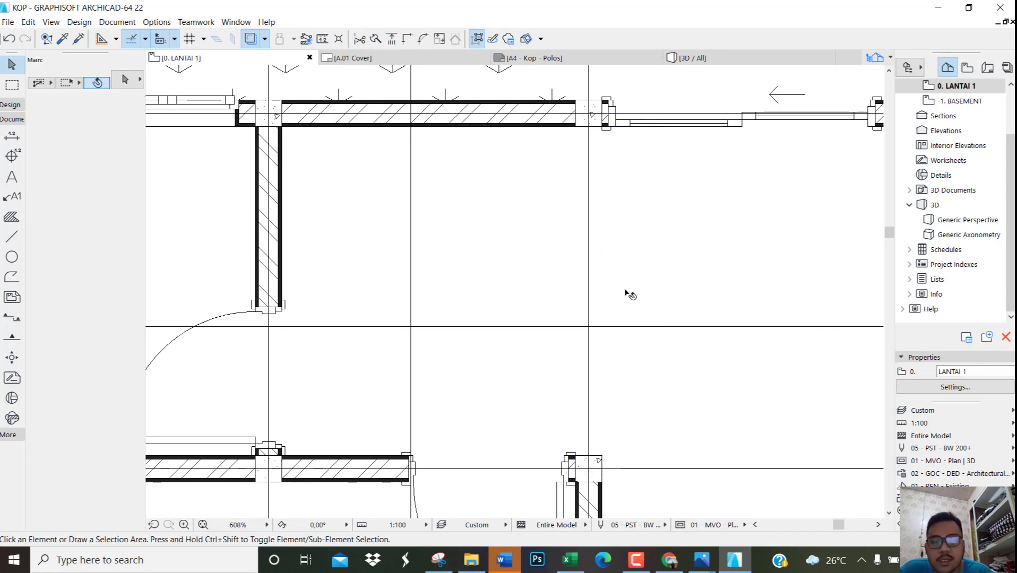
Set up the Stair tool on the Struktur.Tangga layer with a width of 92.5 and 14 risers
{"action": "left_click", "coordinate": [10, 106]}
{"action": "left_click", "coordinate": [12, 244]}
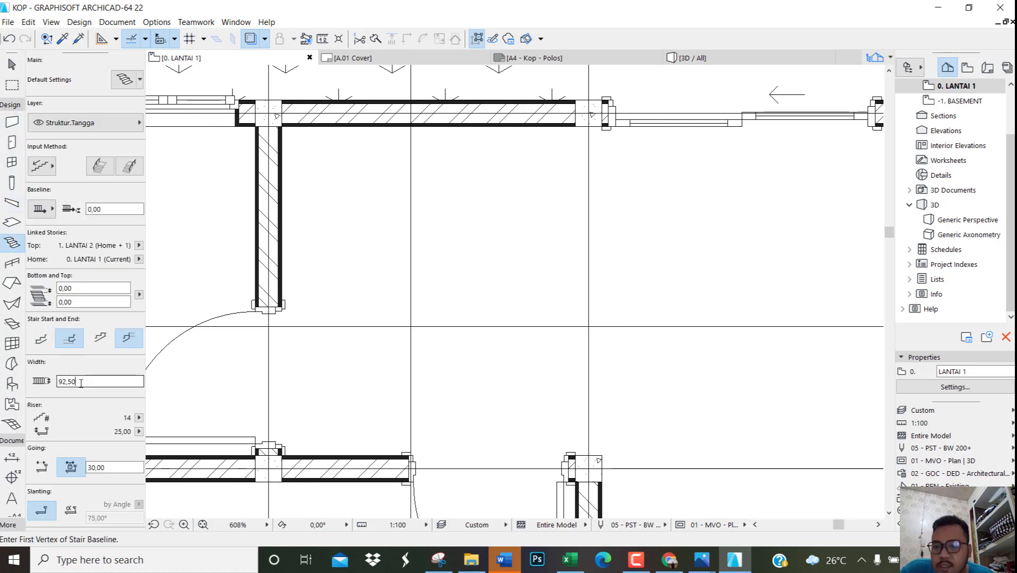
{"action": "left_click", "coordinate": [81, 383]}
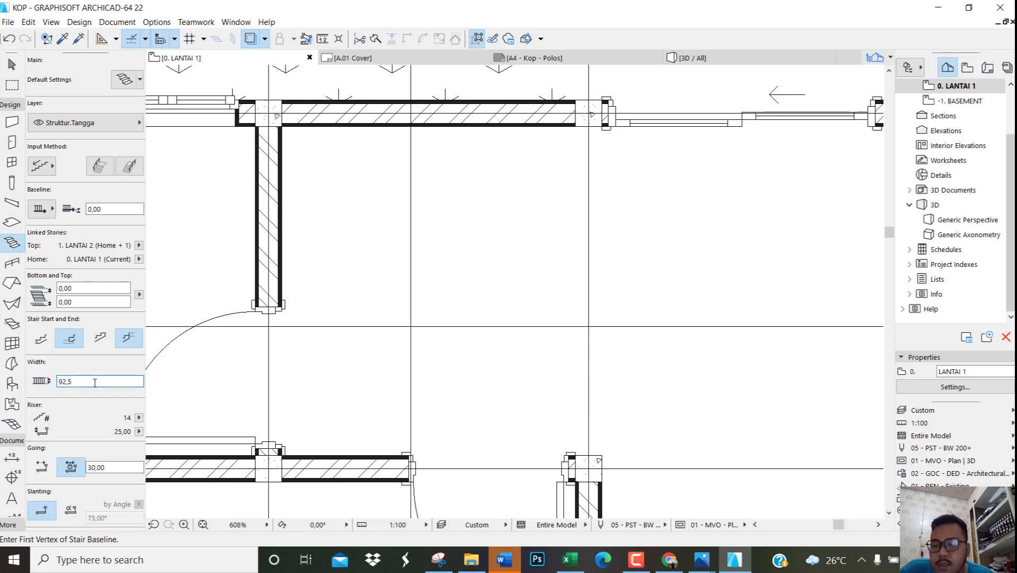
{"action": "left_click", "coordinate": [138, 419]}
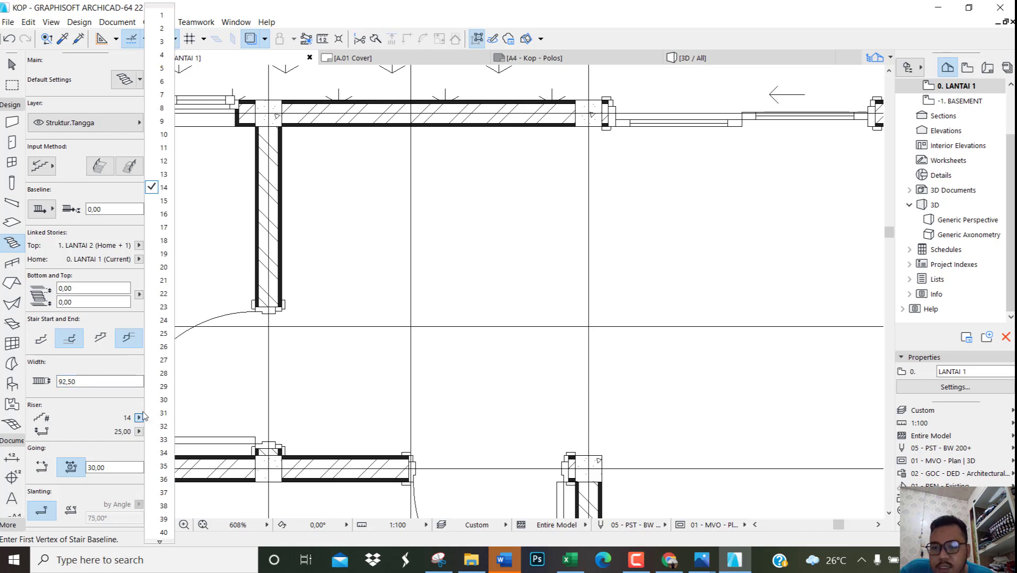
{"action": "left_click", "coordinate": [164, 188]}
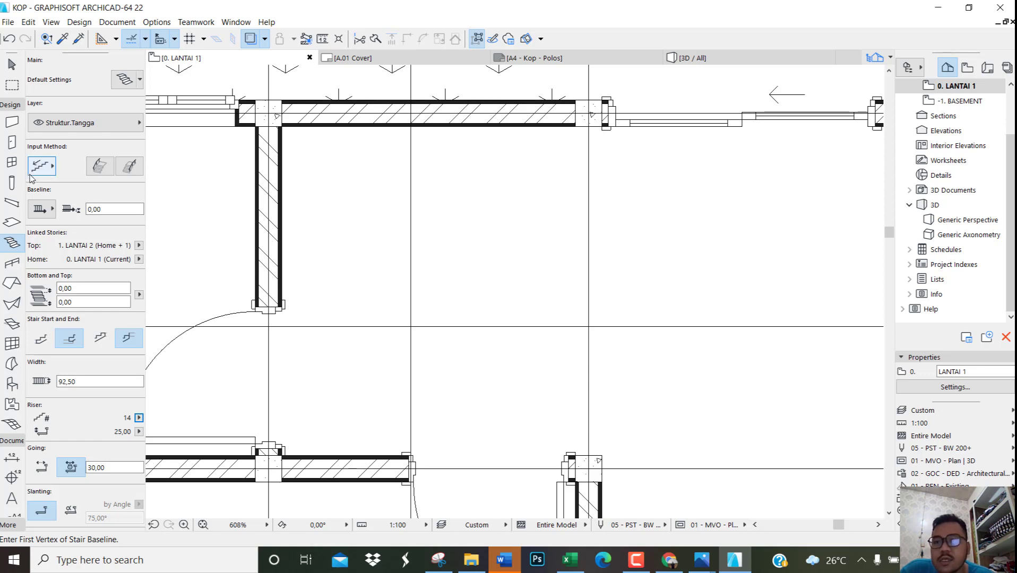
Set the stair's input method to downward drawing and its baseline to the right side
{"action": "left_click", "coordinate": [49, 169]}
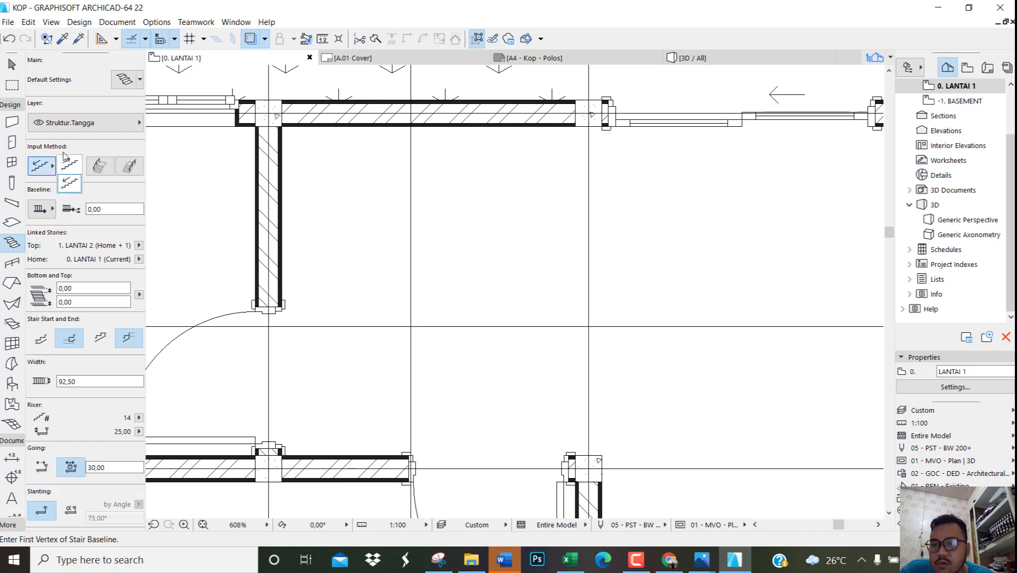
{"action": "left_click", "coordinate": [73, 185]}
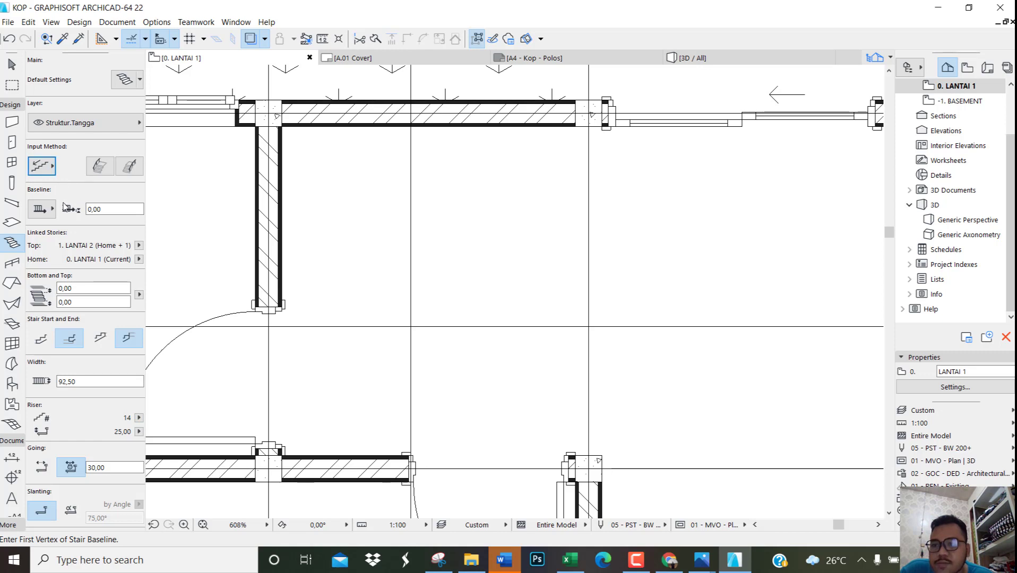
{"action": "left_click", "coordinate": [50, 212]}
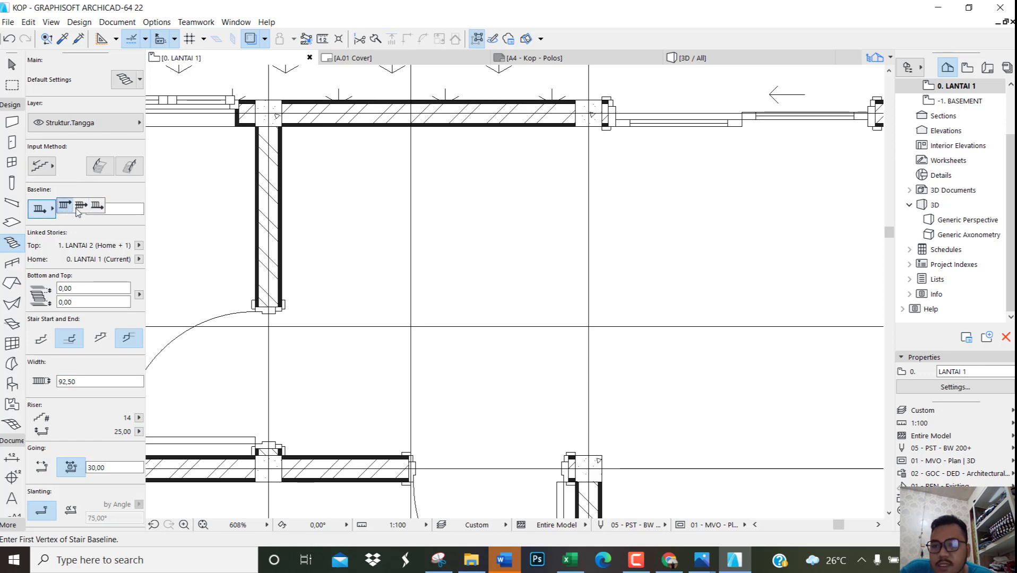
{"action": "left_click", "coordinate": [97, 206]}
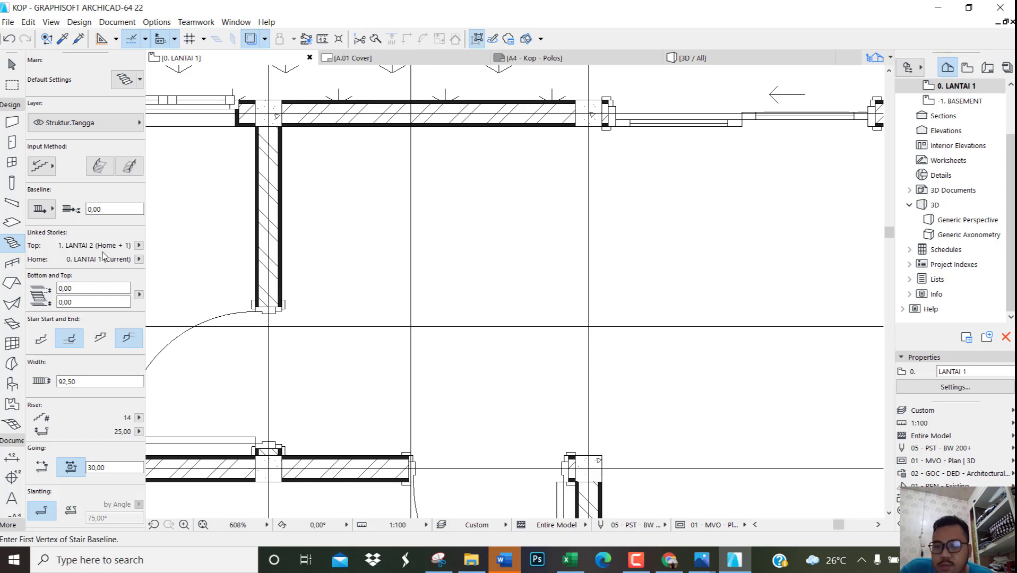
Draw the stair's upper flight 150 long from the column at axes D and 6 along the axis 6 wall, continuing as a landing to axis A
{"action": "scroll", "coordinate": [418, 216], "scroll_direction": "down", "scroll_amount": 4}
{"action": "scroll", "coordinate": [200, 343], "scroll_direction": "up", "scroll_amount": 3}
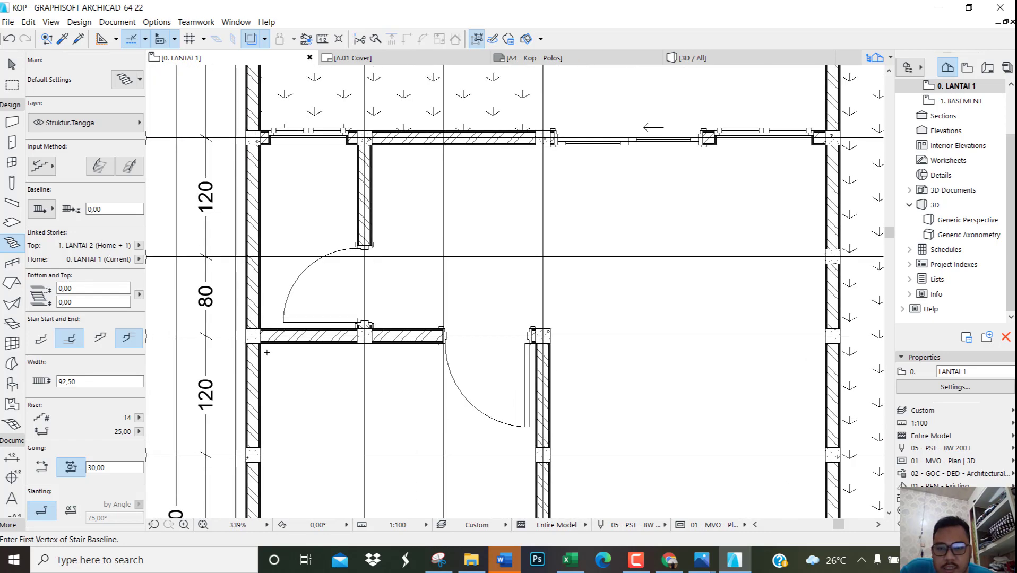
{"action": "scroll", "coordinate": [763, 327], "scroll_direction": "up", "scroll_amount": 2}
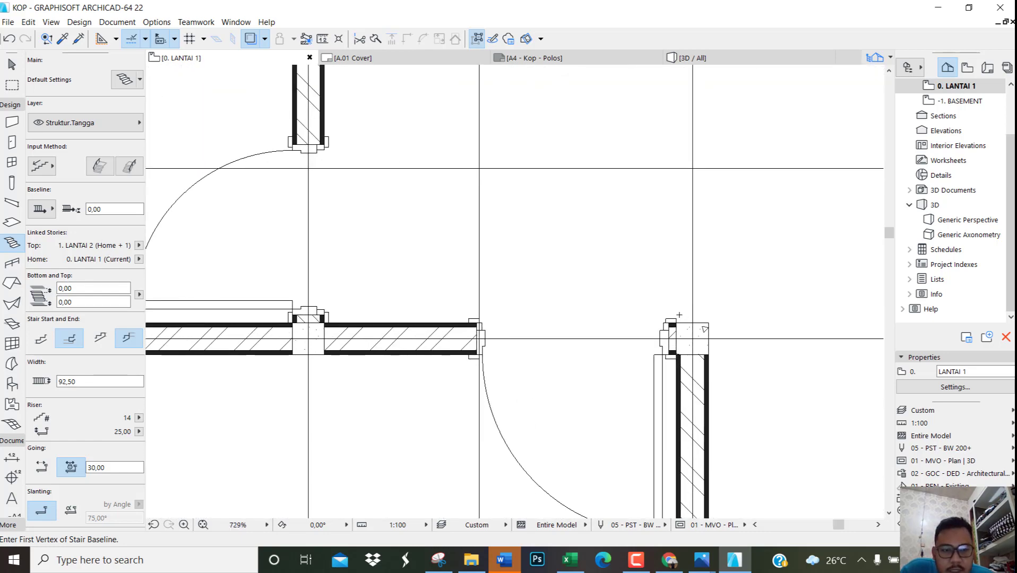
{"action": "left_click", "coordinate": [676, 322]}
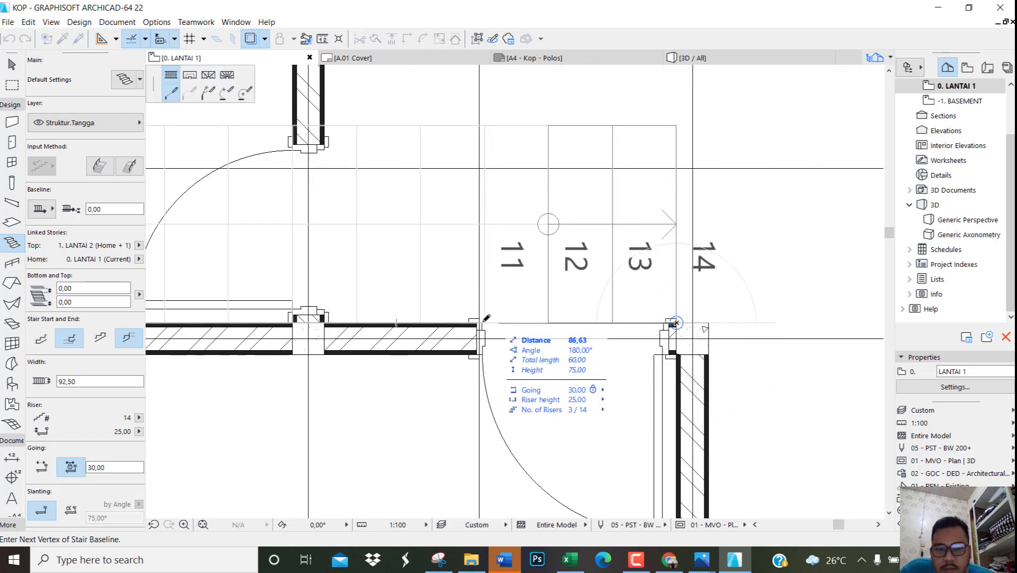
{"action": "left_click", "coordinate": [360, 319]}
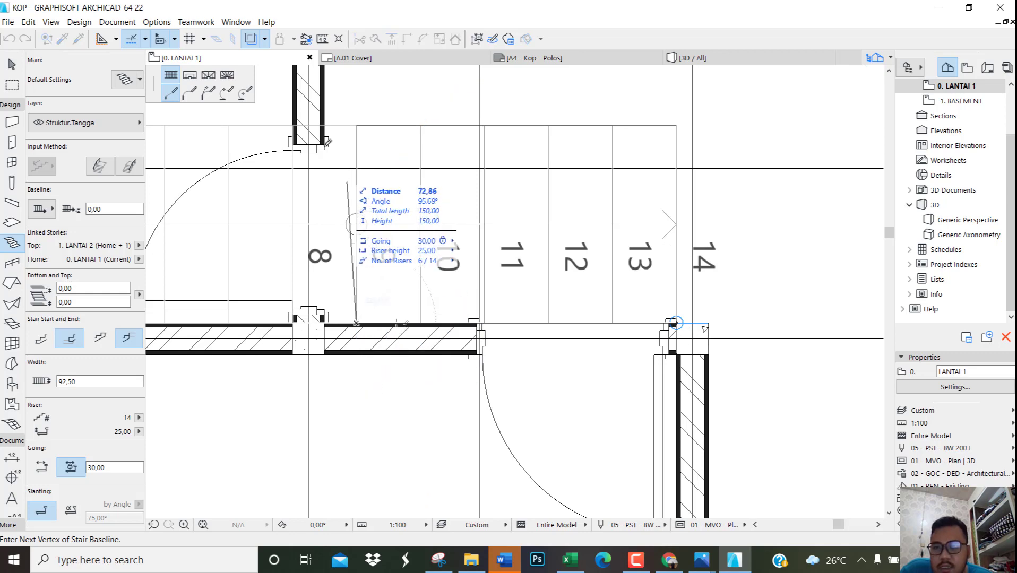
{"action": "left_click", "coordinate": [192, 77]}
{"action": "scroll", "coordinate": [395, 242], "scroll_direction": "down", "scroll_amount": 3}
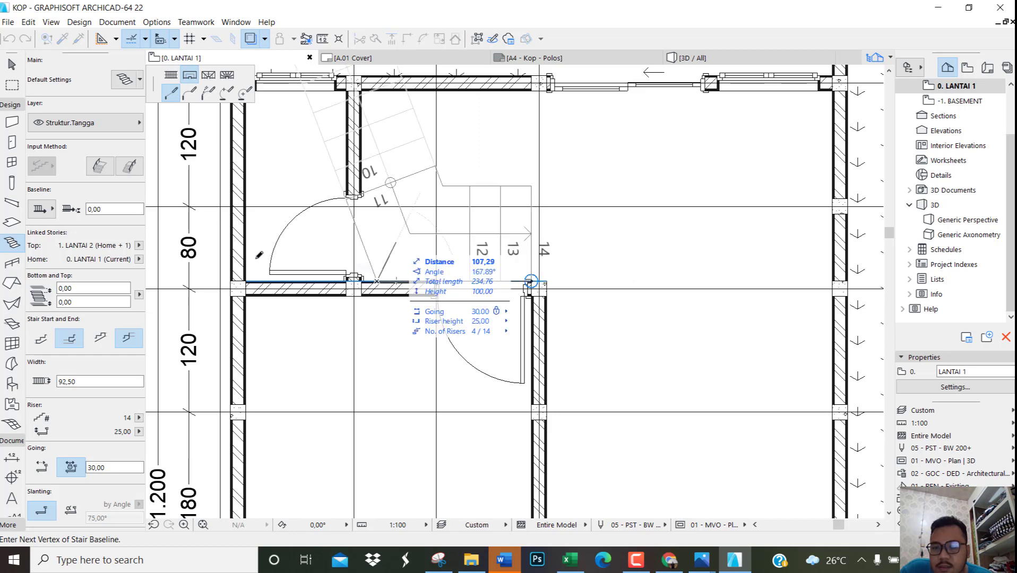
{"action": "scroll", "coordinate": [259, 255], "scroll_direction": "up", "scroll_amount": 4}
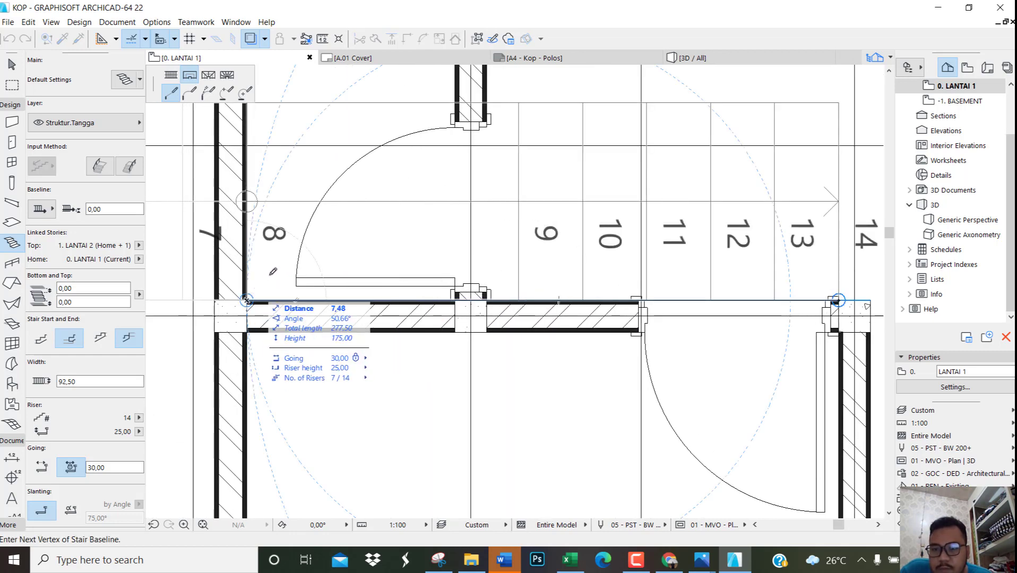
{"action": "middle_click_drag", "start_coordinate": [272, 275], "coordinate": [270, 424]}
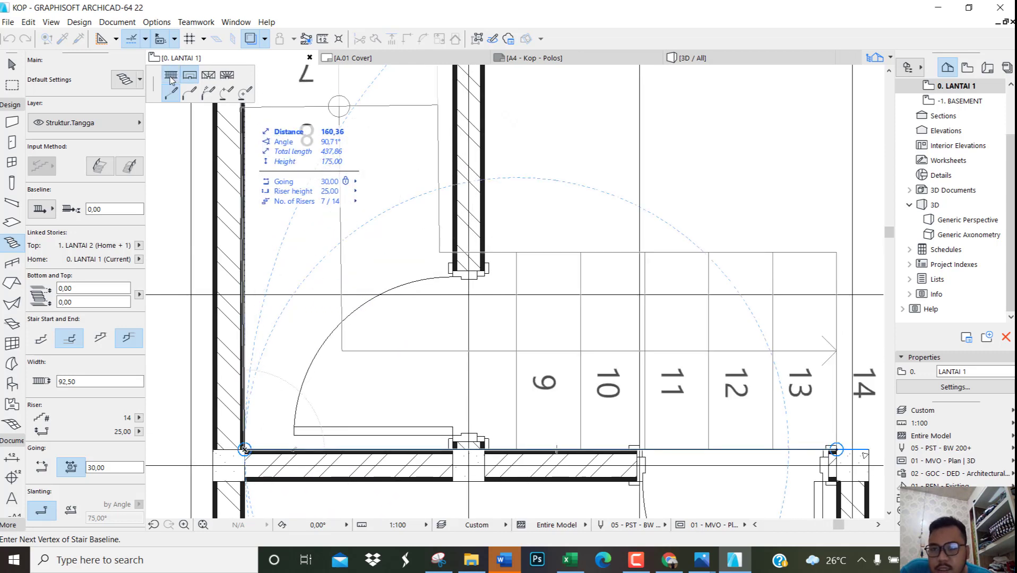
Continue the stair baseline 185 along the axis A wall to axis 8, and finish it with a flight along axis 8 to the column at D
{"action": "middle_click_drag", "start_coordinate": [278, 186], "coordinate": [265, 442]}
{"action": "scroll", "coordinate": [230, 306], "scroll_direction": "up", "scroll_amount": 3}
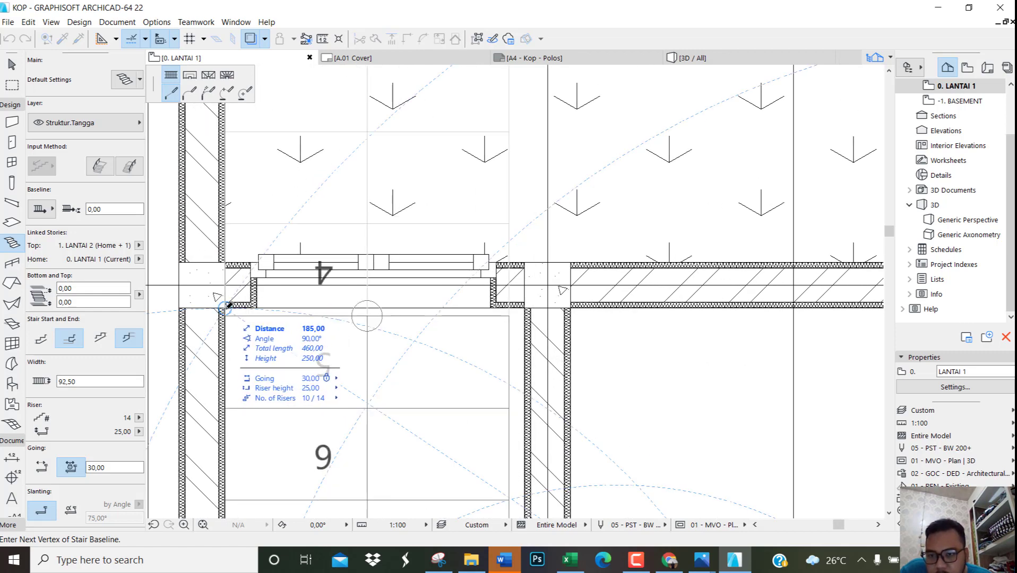
{"action": "scroll", "coordinate": [229, 306], "scroll_direction": "down", "scroll_amount": 4}
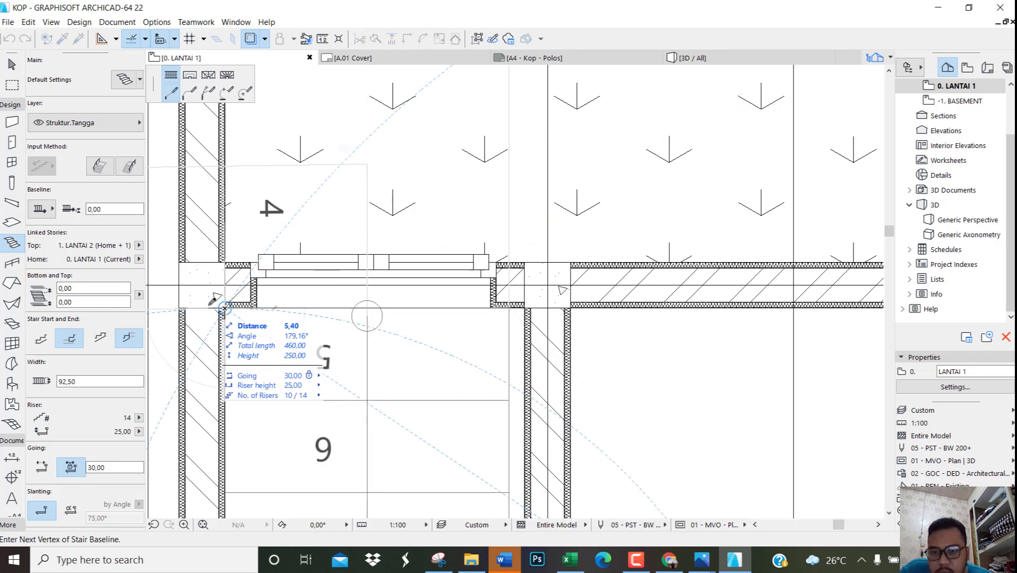
{"action": "left_click", "coordinate": [213, 306]}
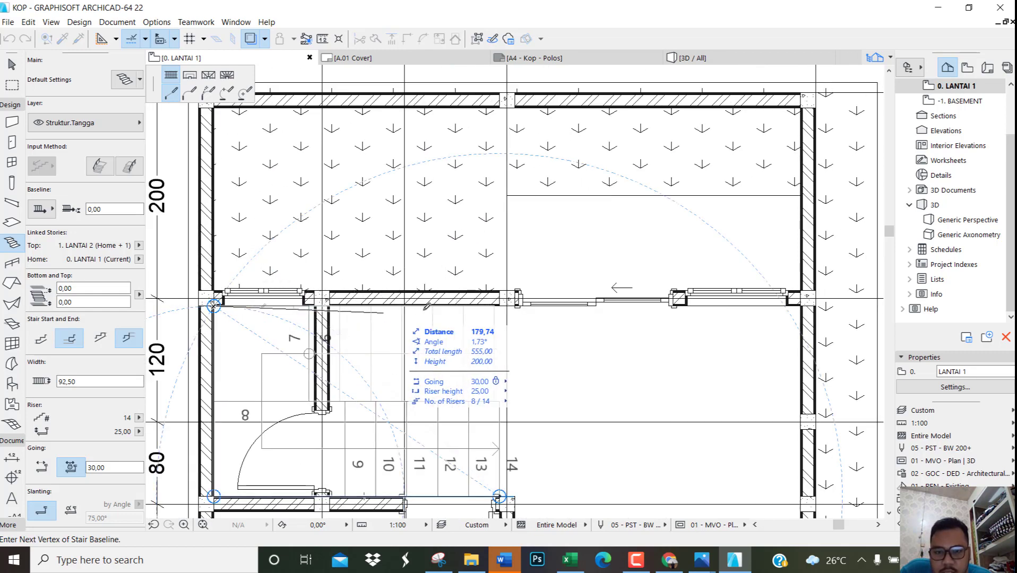
{"action": "scroll", "coordinate": [488, 289], "scroll_direction": "up", "scroll_amount": 3}
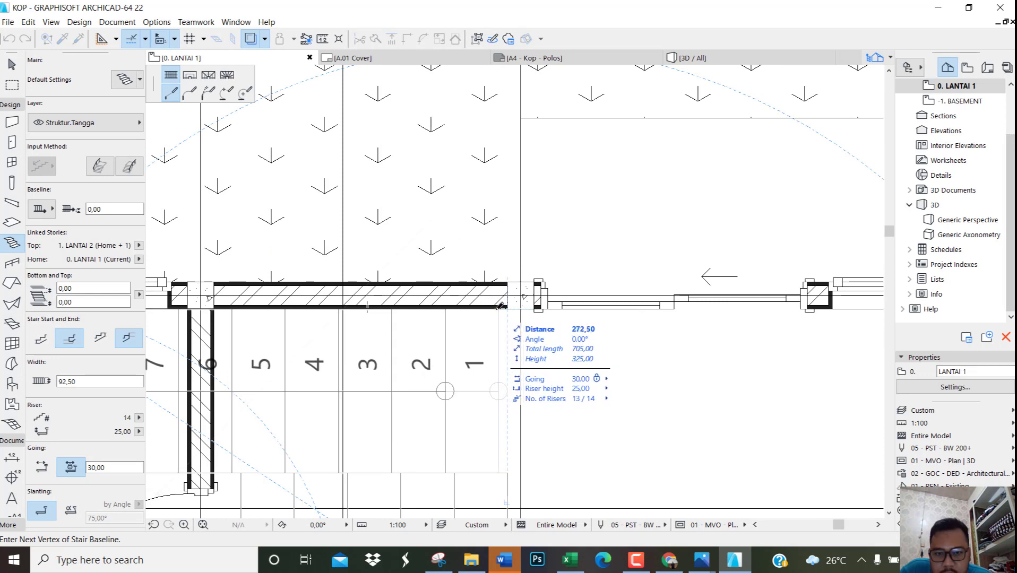
{"action": "double_click", "coordinate": [500, 307]}
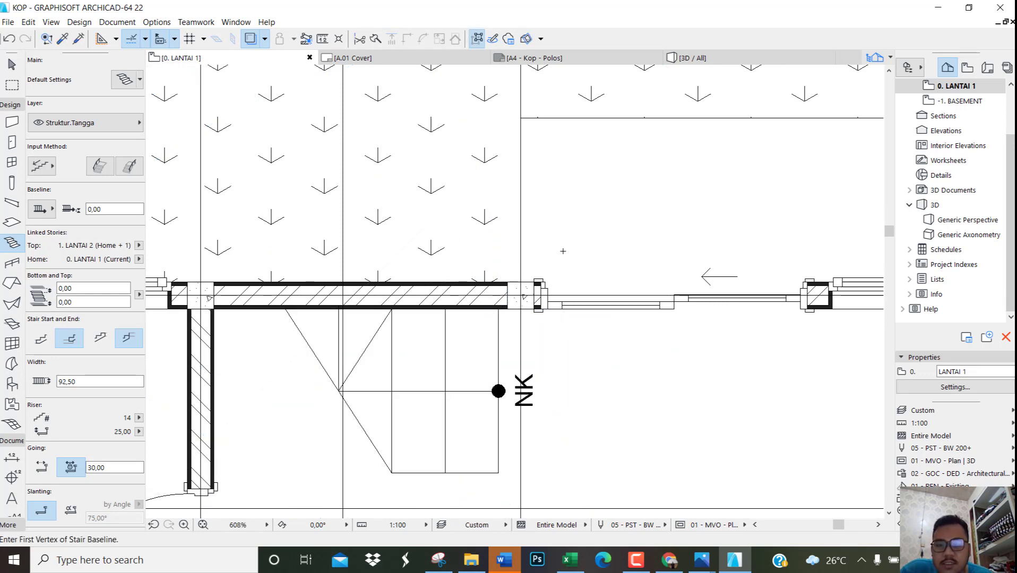
Inspect the new stair in 3D from several sides and review the layer visibility settings
{"action": "key", "text": "F3"}
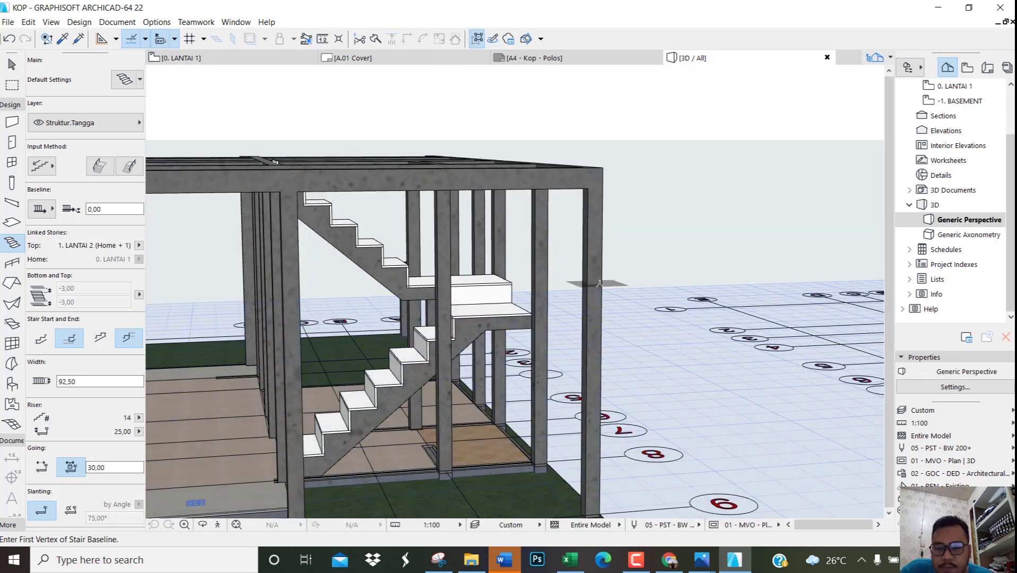
{"action": "middle_click_drag", "start_coordinate": [599, 284], "coordinate": [337, 262], "text": "shift"}
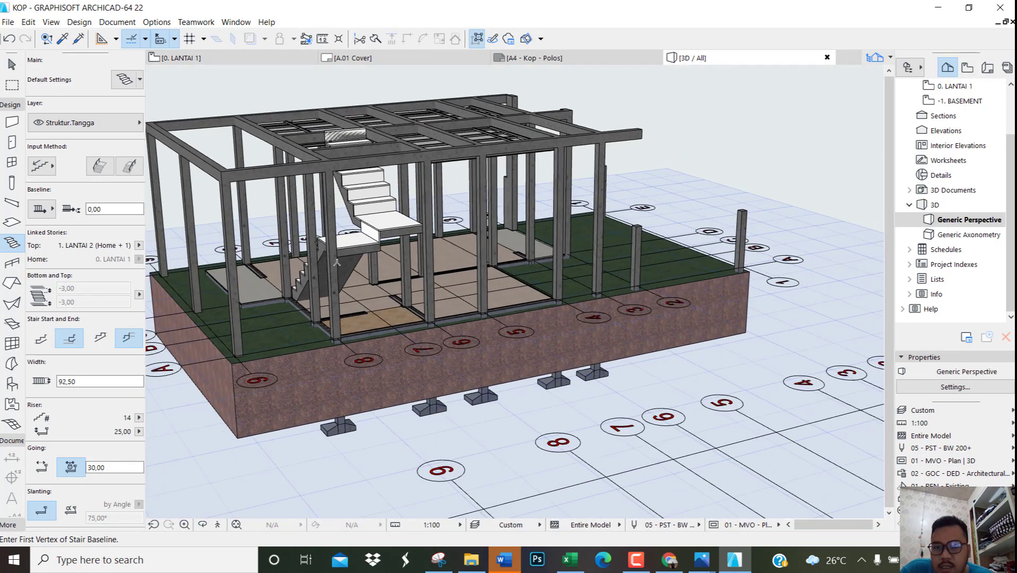
{"action": "scroll", "coordinate": [337, 262], "scroll_direction": "up", "scroll_amount": 1}
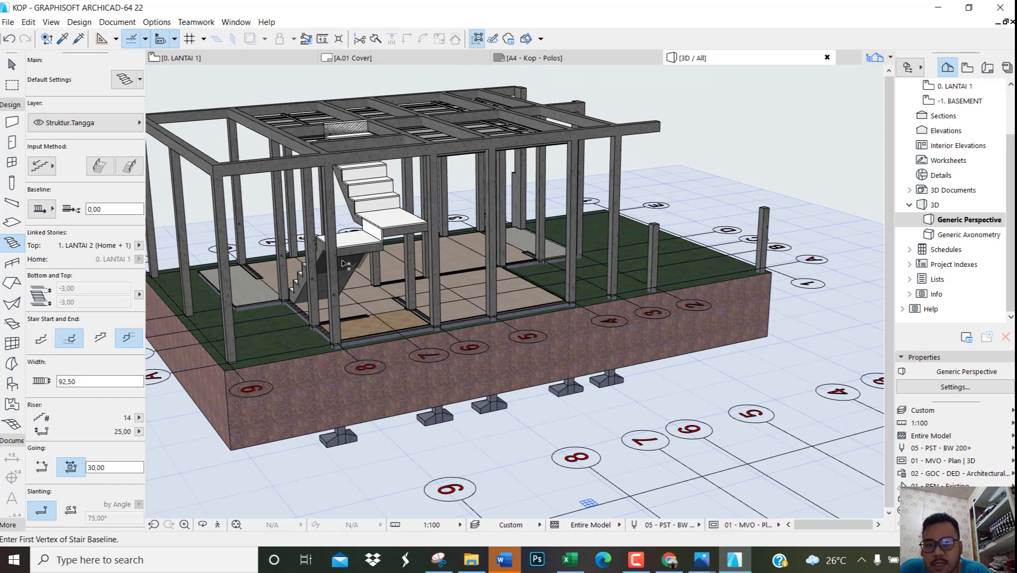
{"action": "key", "text": "ctrl+l"}
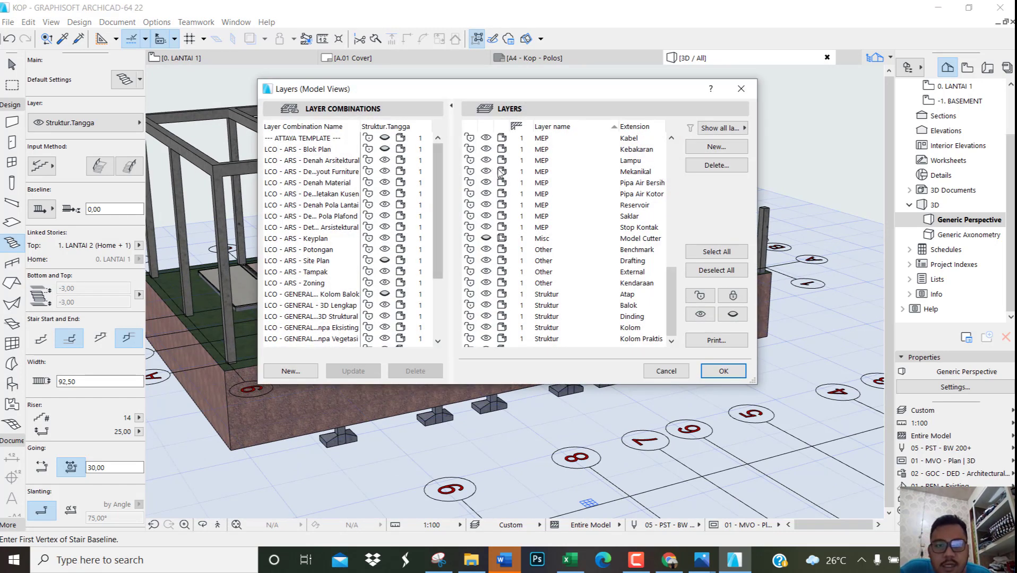
{"action": "scroll", "coordinate": [493, 222], "scroll_direction": "up", "scroll_amount": 10}
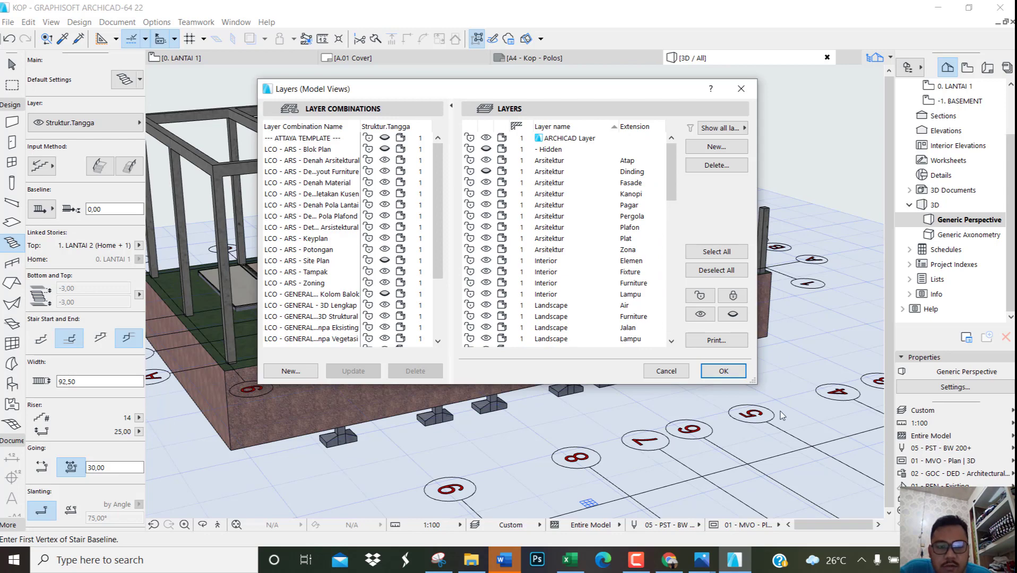
{"action": "left_click", "coordinate": [724, 370]}
{"action": "scroll", "coordinate": [276, 258], "scroll_direction": "up", "scroll_amount": 3}
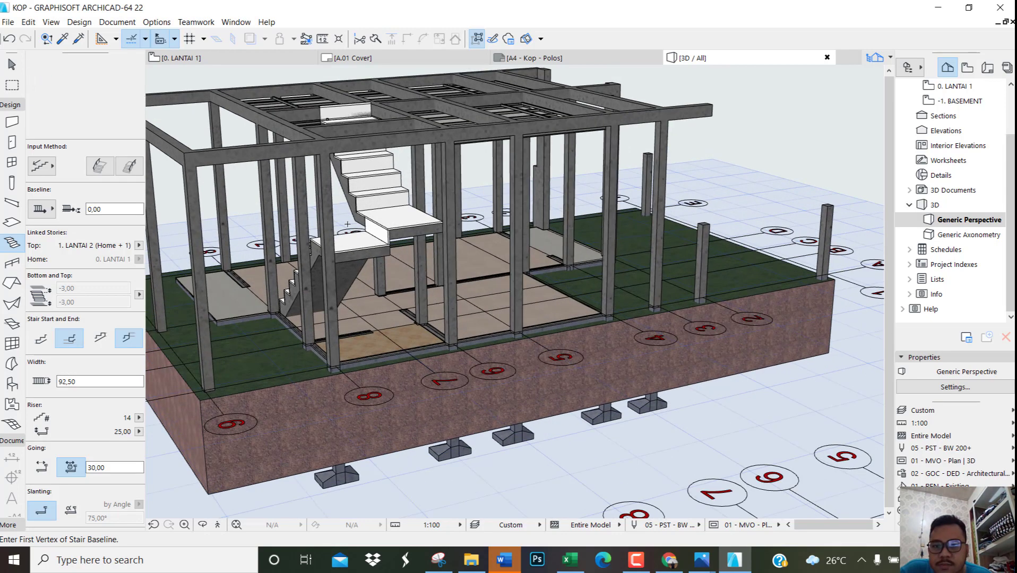
{"action": "key", "text": "Escape"}
{"action": "middle_click_drag", "start_coordinate": [276, 258], "coordinate": [421, 244], "text": "shift"}
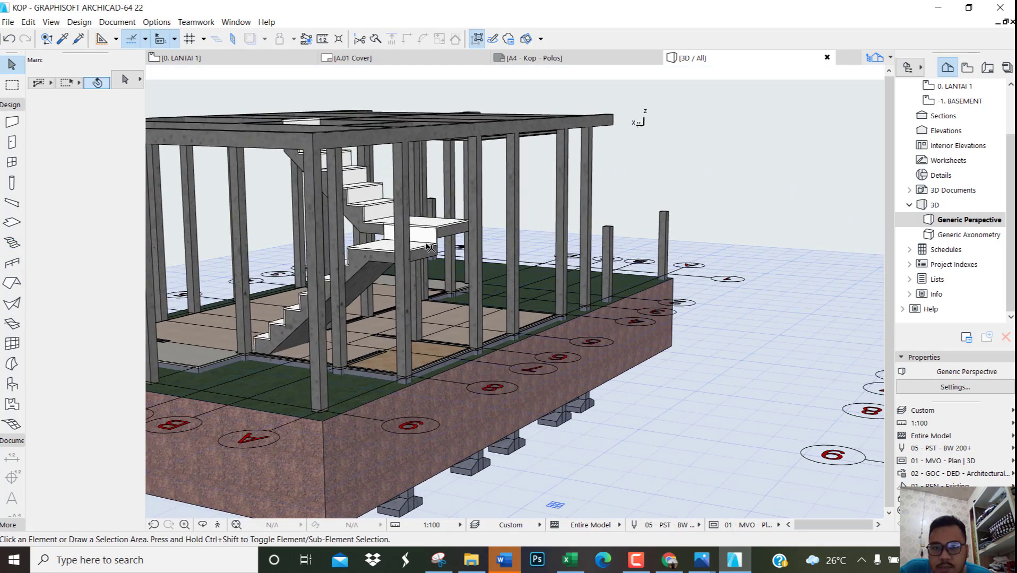
Change the placed stair's upper end so that it ends with a tread
{"action": "scroll", "coordinate": [445, 237], "scroll_direction": "up", "scroll_amount": 2}
{"action": "left_click", "coordinate": [445, 239]}
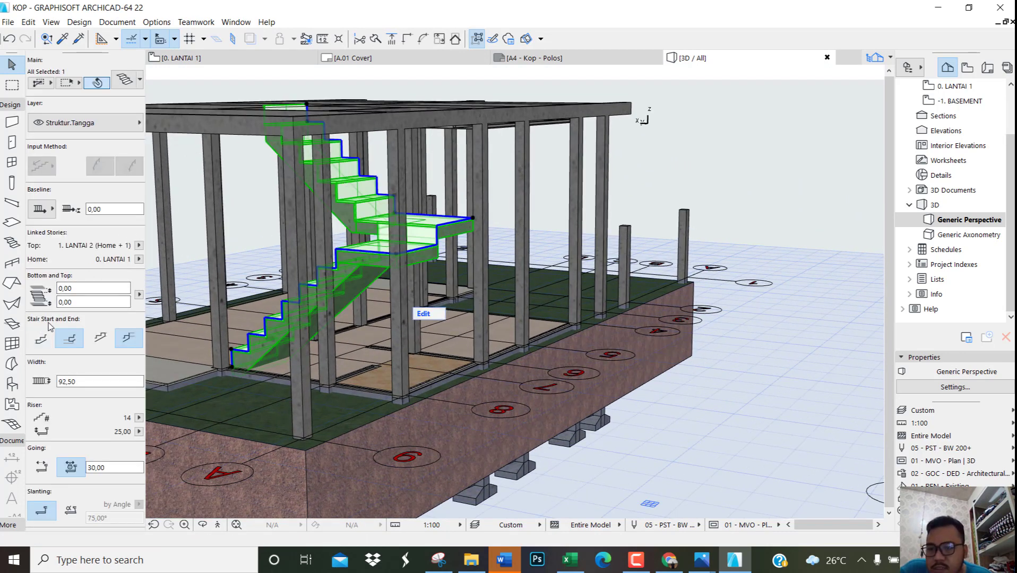
{"action": "left_click", "coordinate": [103, 337]}
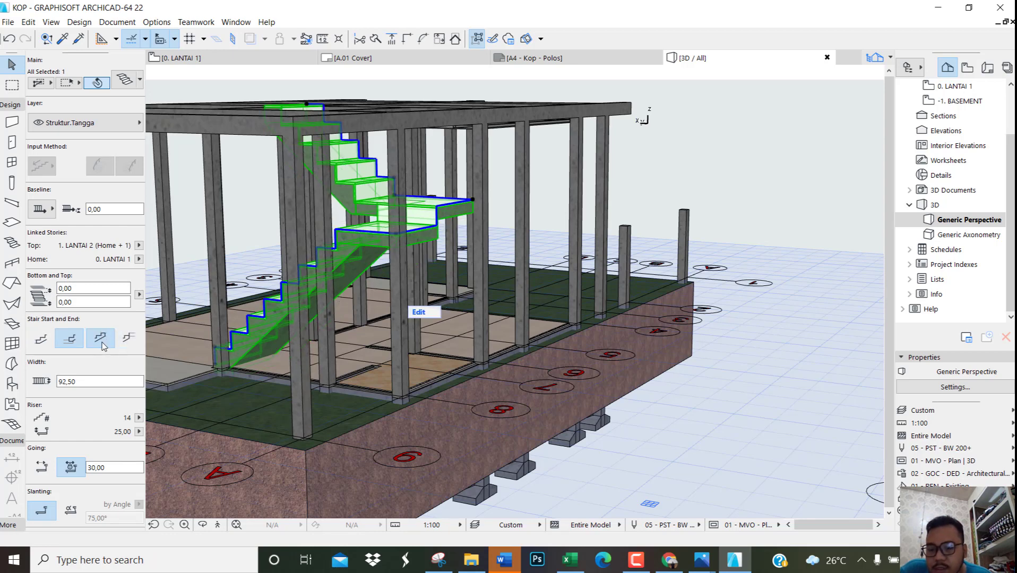
{"action": "key", "text": "Escape"}
Look over the modified stair in 3D and make the Arsitektur.Dinding layer visible
{"action": "middle_click_drag", "start_coordinate": [412, 220], "coordinate": [447, 281], "text": "shift"}
{"action": "scroll", "coordinate": [445, 279], "scroll_direction": "down", "scroll_amount": 3}
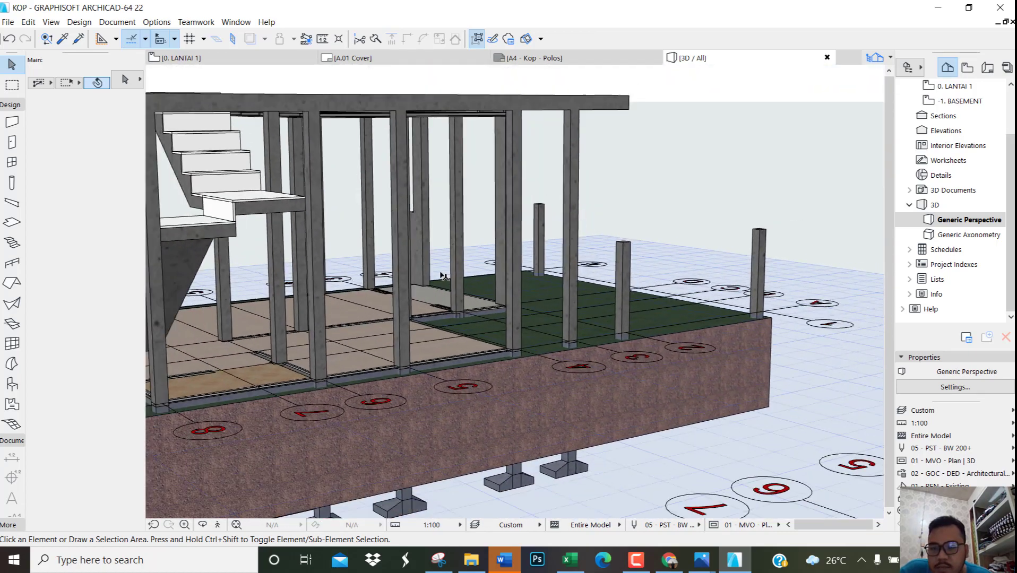
{"action": "scroll", "coordinate": [306, 337], "scroll_direction": "up", "scroll_amount": 3}
{"action": "middle_click_drag", "start_coordinate": [346, 336], "coordinate": [324, 277], "text": "shift"}
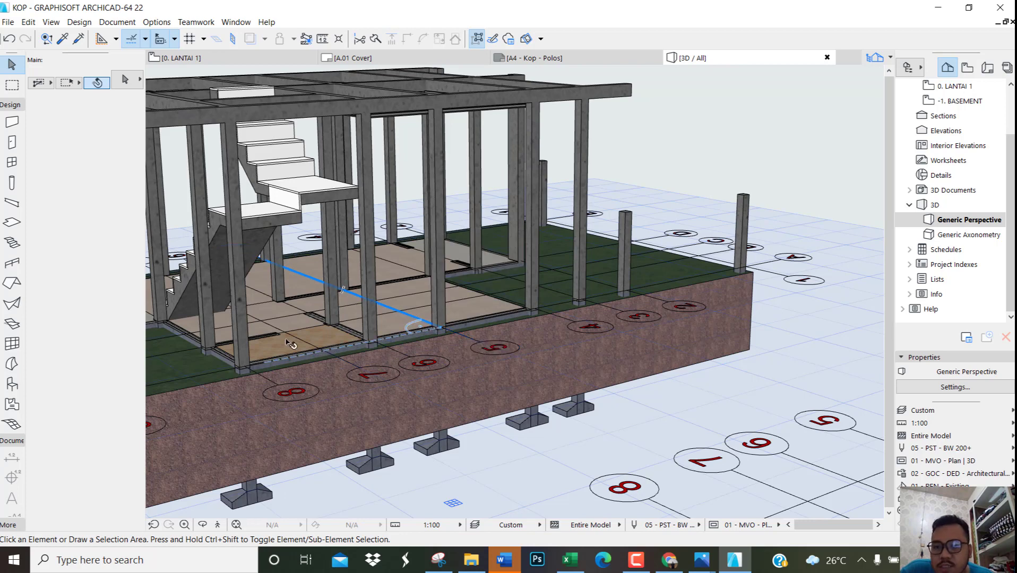
{"action": "scroll", "coordinate": [225, 316], "scroll_direction": "up", "scroll_amount": 2}
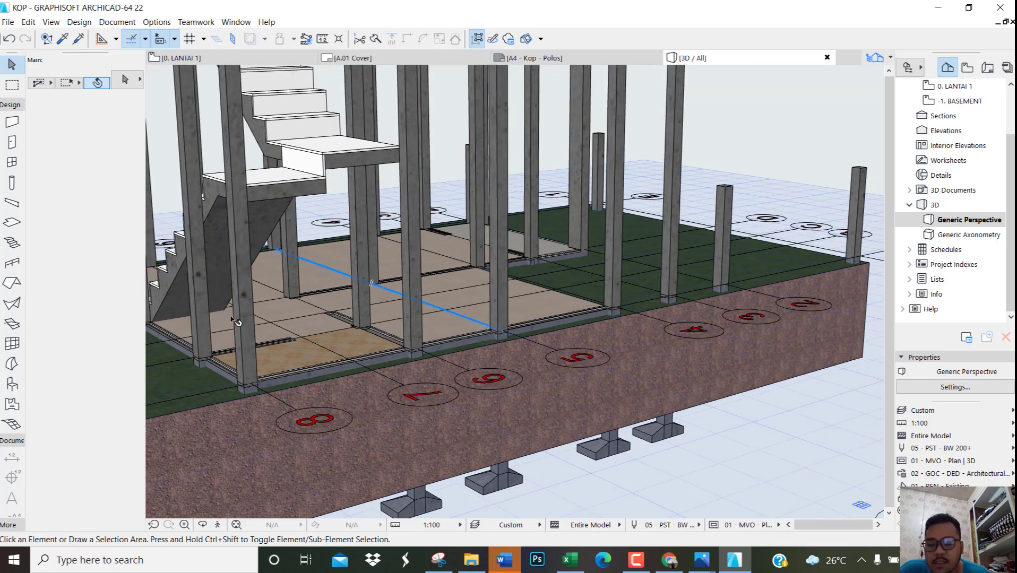
{"action": "mouse_move", "coordinate": [234, 320]}
{"action": "key", "text": "ctrl+l"}
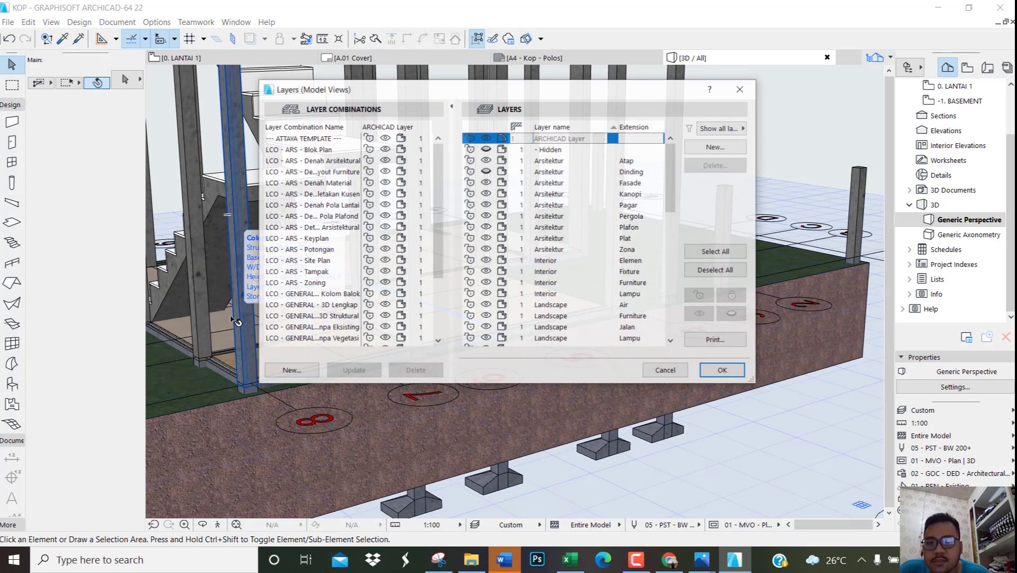
{"action": "left_click", "coordinate": [484, 177]}
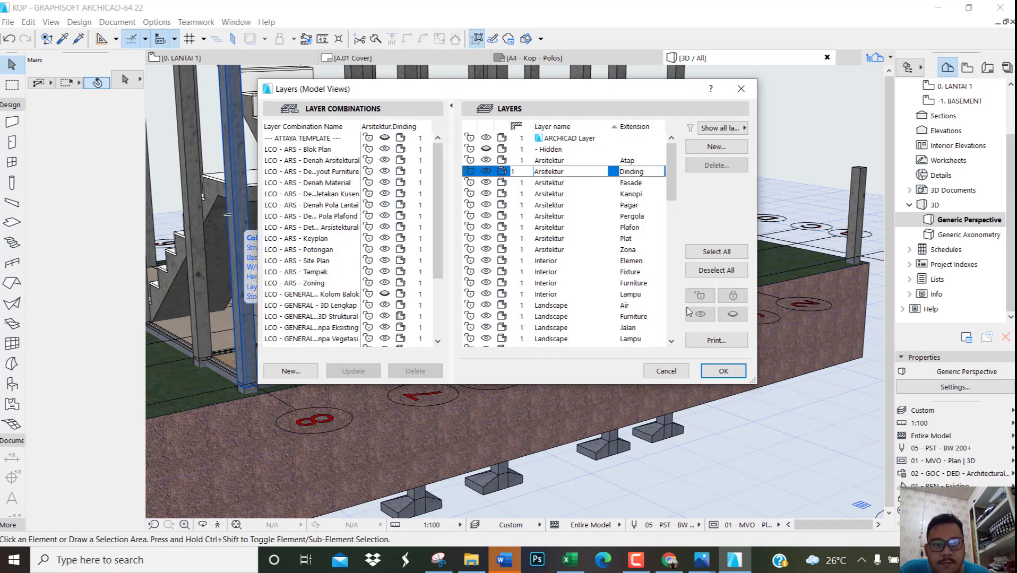
{"action": "left_click", "coordinate": [723, 371]}
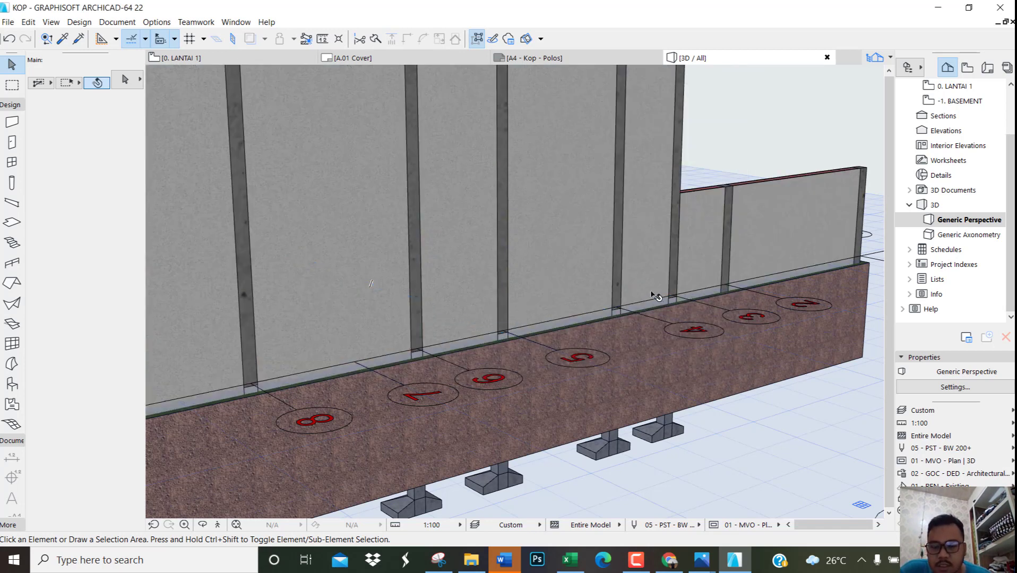
Place section S-01 Potongan 1 on the ground floor plan just inside axis A, from above axis 9 to below axis 1, viewing toward axis E
{"action": "key", "text": "F2"}
{"action": "scroll", "coordinate": [570, 203], "scroll_direction": "down", "scroll_amount": 3}
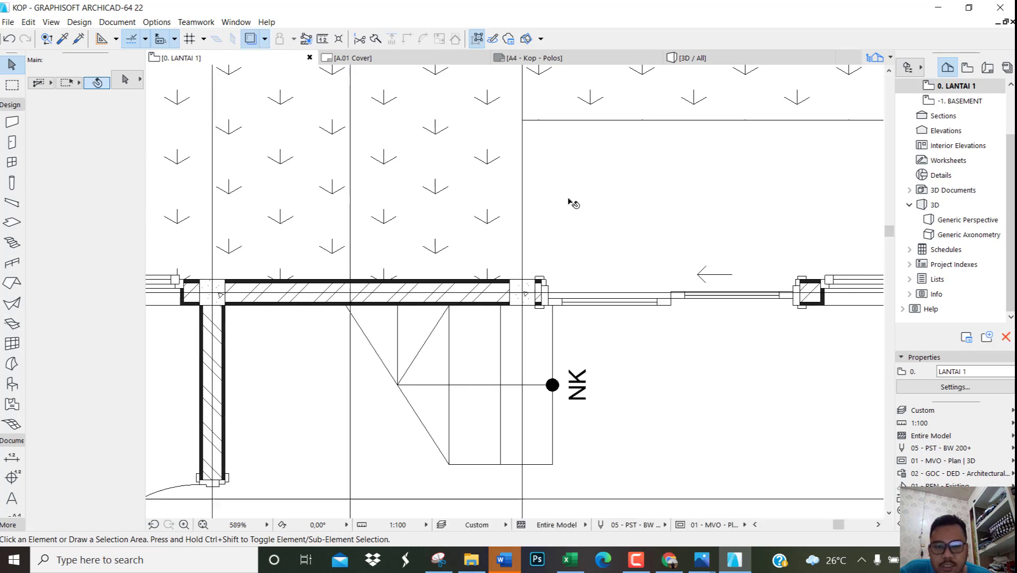
{"action": "scroll", "coordinate": [579, 265], "scroll_direction": "down", "scroll_amount": 3}
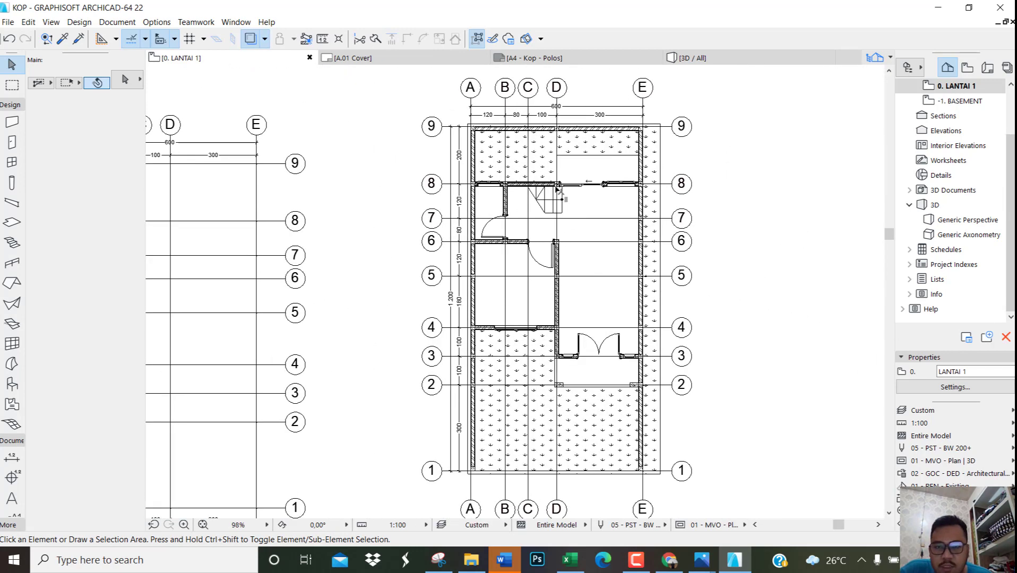
{"action": "left_click", "coordinate": [13, 105]}
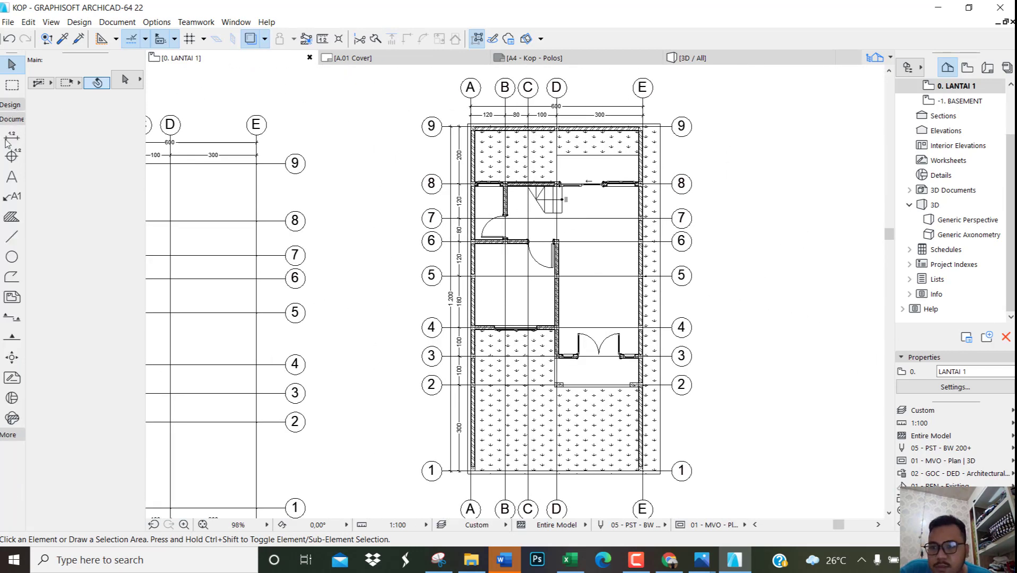
{"action": "left_click", "coordinate": [12, 319]}
{"action": "scroll", "coordinate": [481, 102], "scroll_direction": "up", "scroll_amount": 3}
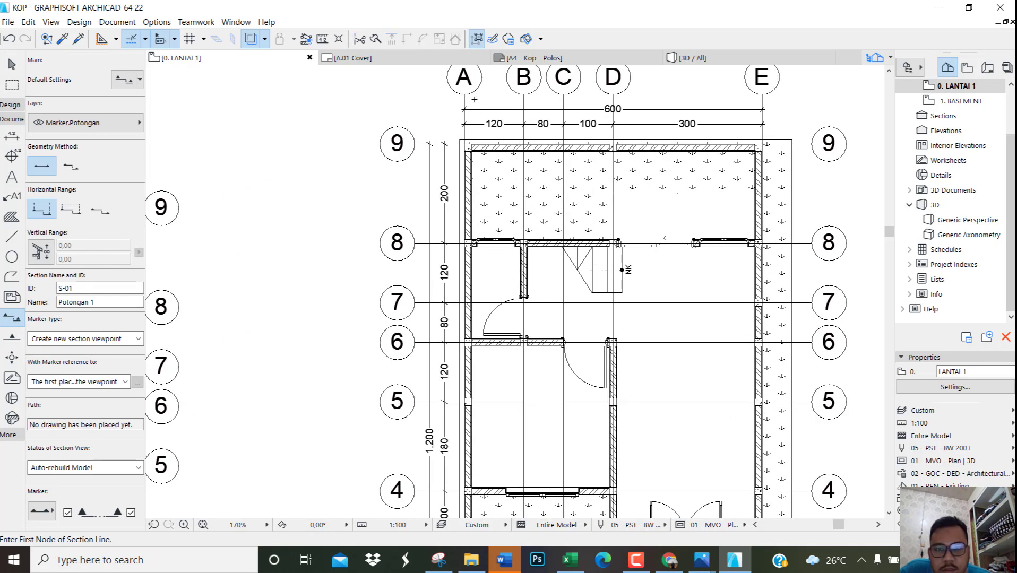
{"action": "left_click", "coordinate": [474, 99]}
{"action": "scroll", "coordinate": [474, 99], "scroll_direction": "down", "scroll_amount": 3}
{"action": "scroll", "coordinate": [480, 413], "scroll_direction": "up", "scroll_amount": 3}
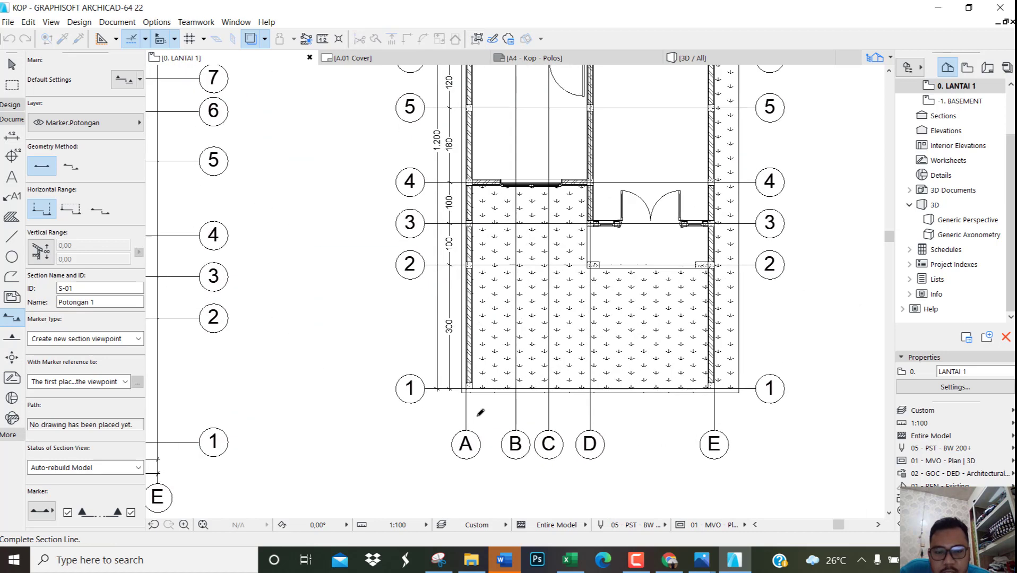
{"action": "left_click", "coordinate": [479, 413]}
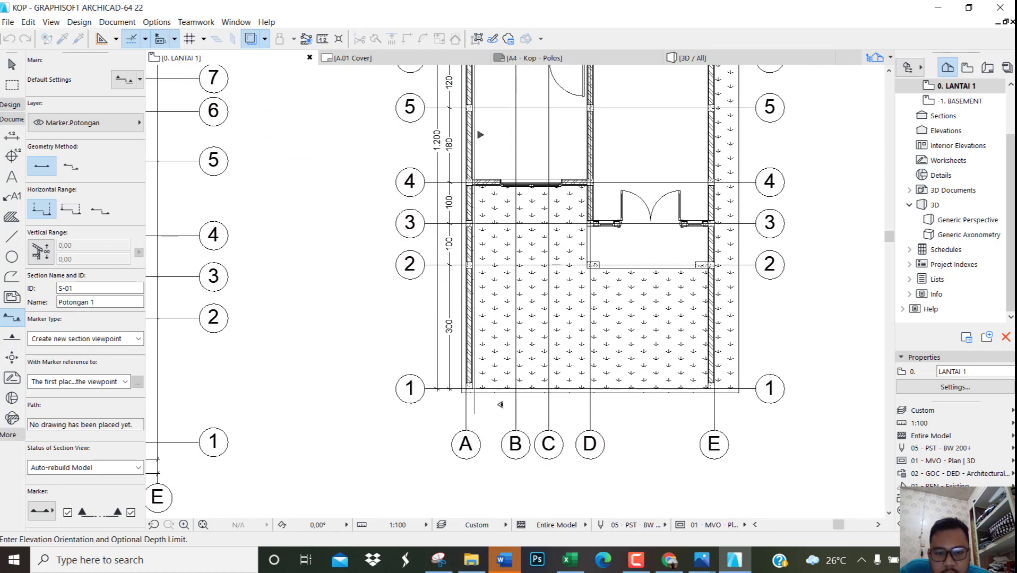
{"action": "left_click", "coordinate": [499, 408]}
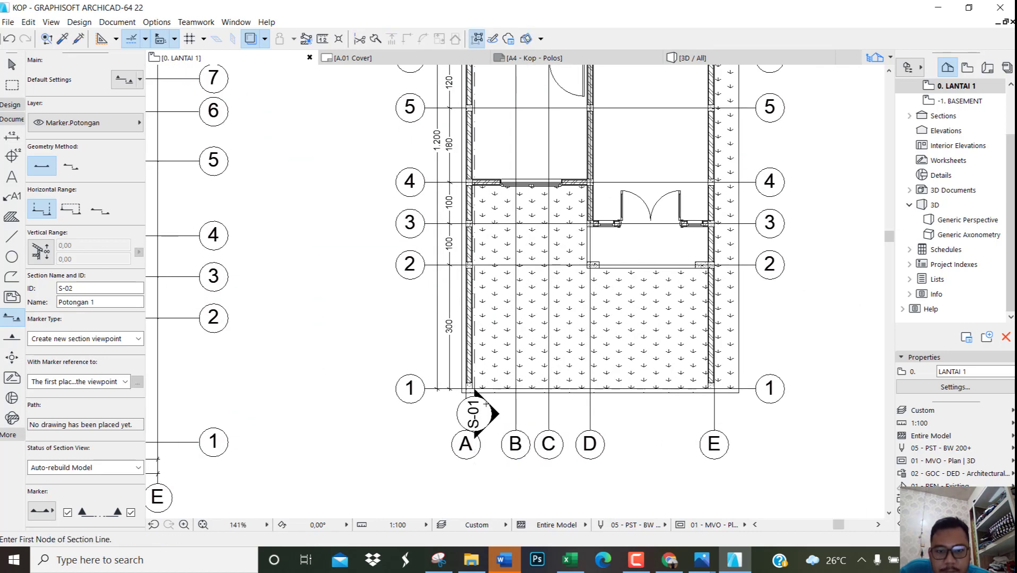
Check the placed section line on the plan and open the S-01 Potongan 1 section view
{"action": "scroll", "coordinate": [483, 408], "scroll_direction": "down", "scroll_amount": 3}
{"action": "scroll", "coordinate": [484, 407], "scroll_direction": "up", "scroll_amount": 6}
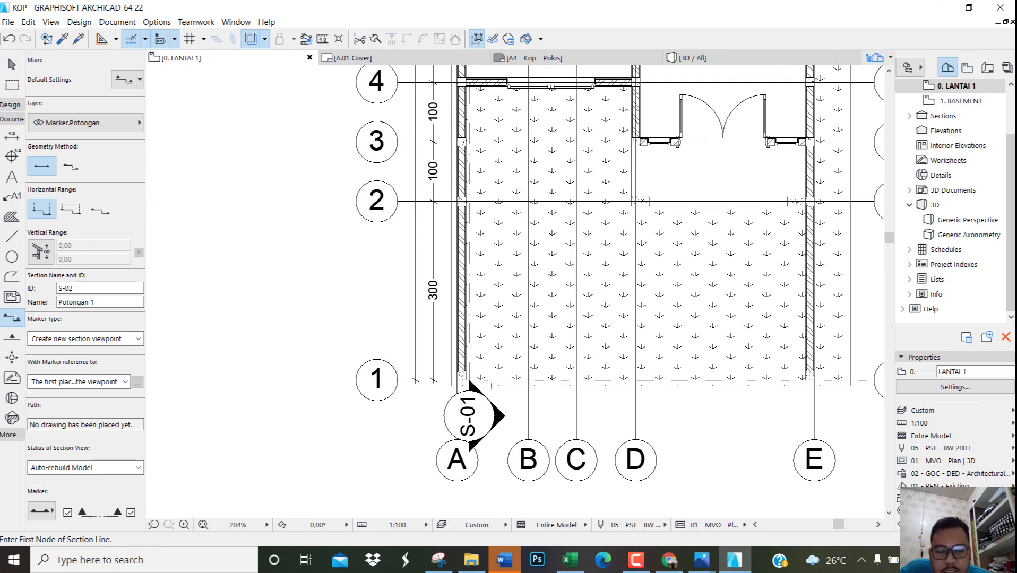
{"action": "middle_click_drag", "start_coordinate": [479, 287], "coordinate": [480, 507]}
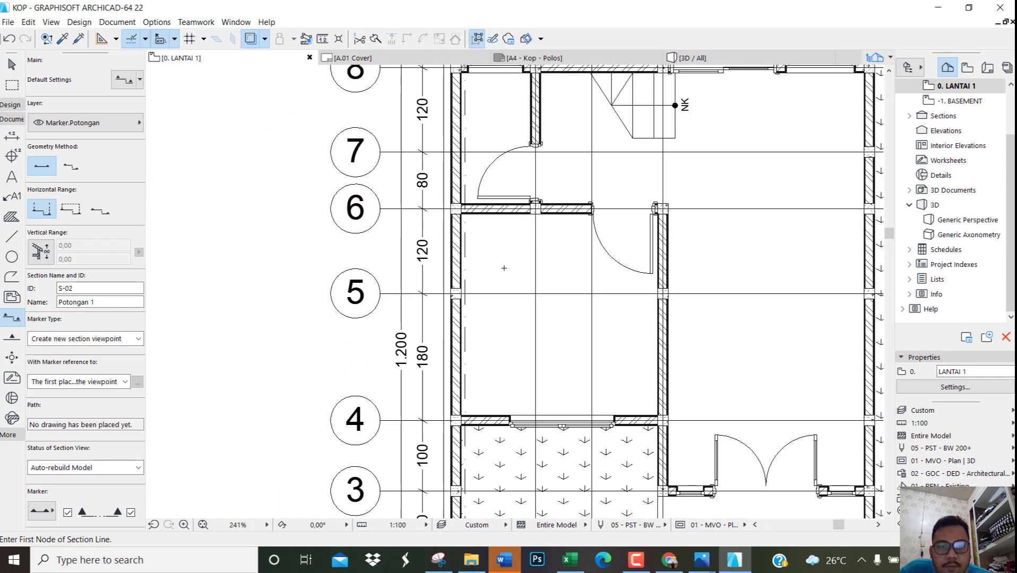
{"action": "scroll", "coordinate": [504, 268], "scroll_direction": "down", "scroll_amount": 2}
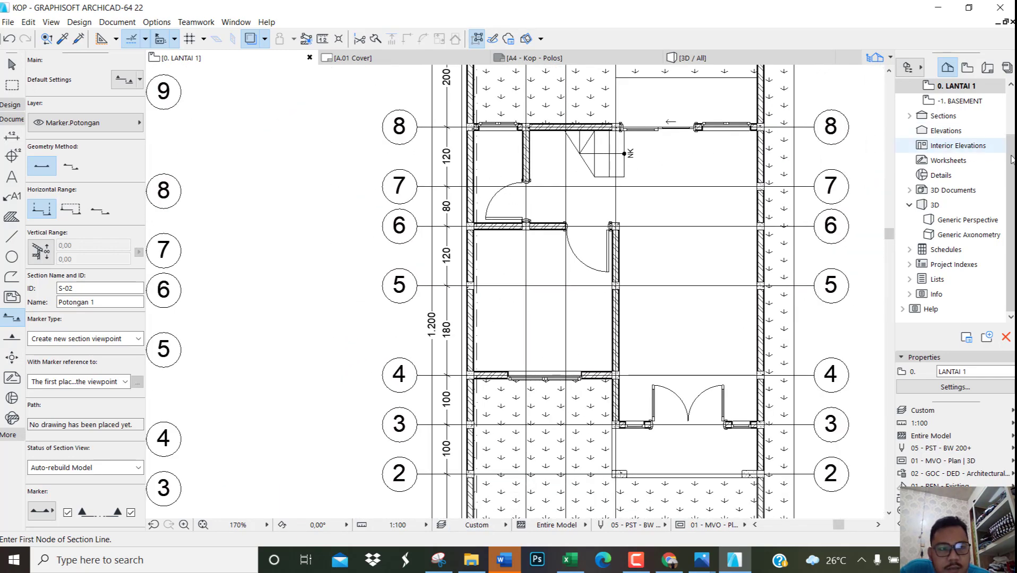
{"action": "double_click", "coordinate": [943, 116]}
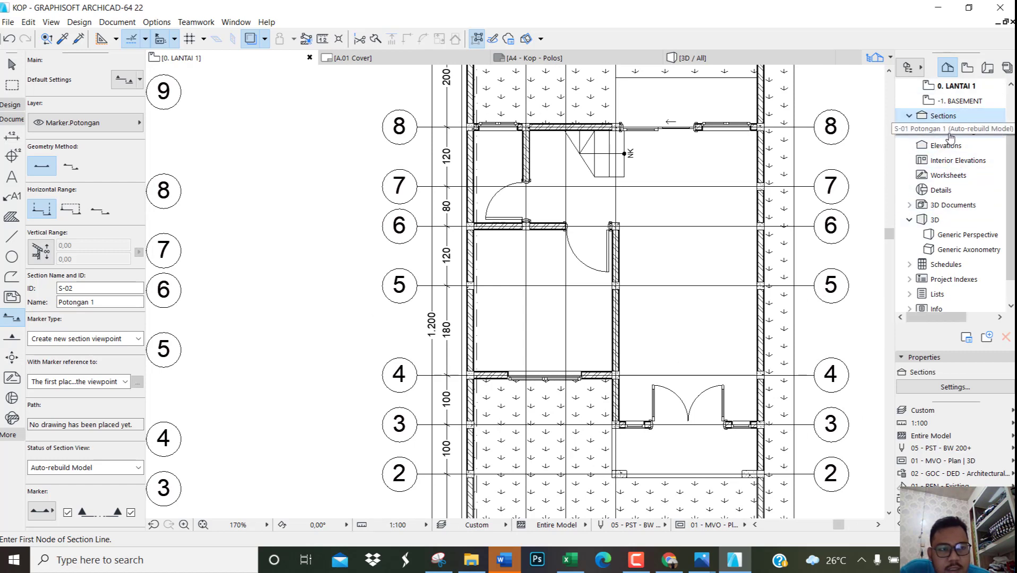
{"action": "double_click", "coordinate": [950, 132]}
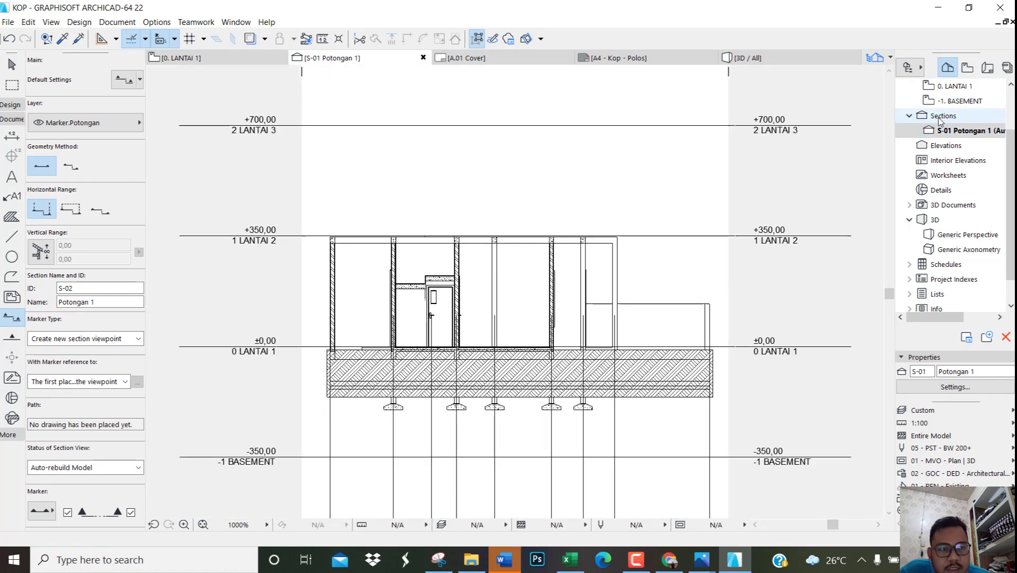
Examine the stair in the section, especially its stepped underside beside and above the door
{"action": "scroll", "coordinate": [412, 298], "scroll_direction": "up", "scroll_amount": 6}
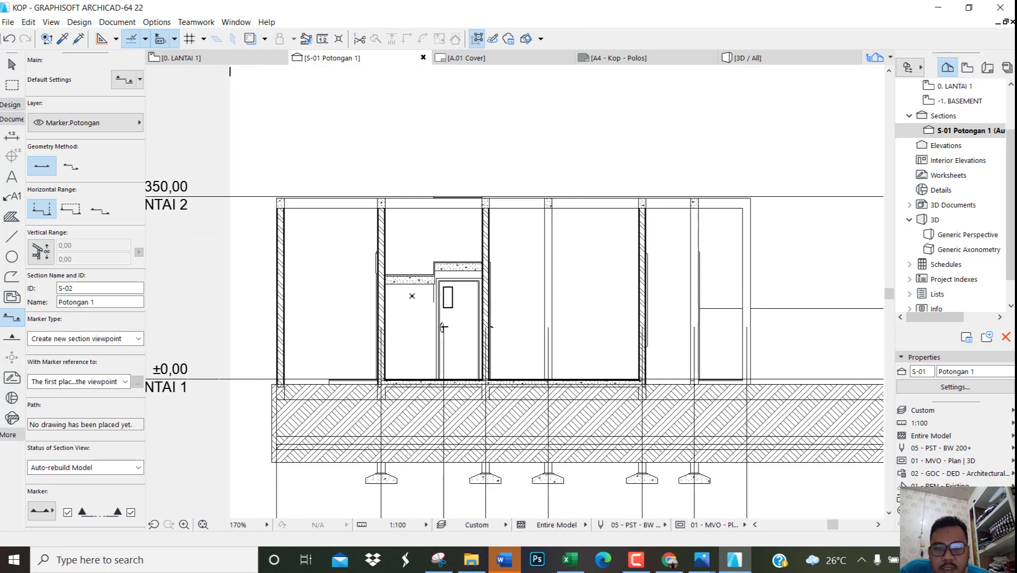
{"action": "key", "text": "Escape"}
{"action": "left_click", "coordinate": [430, 268]}
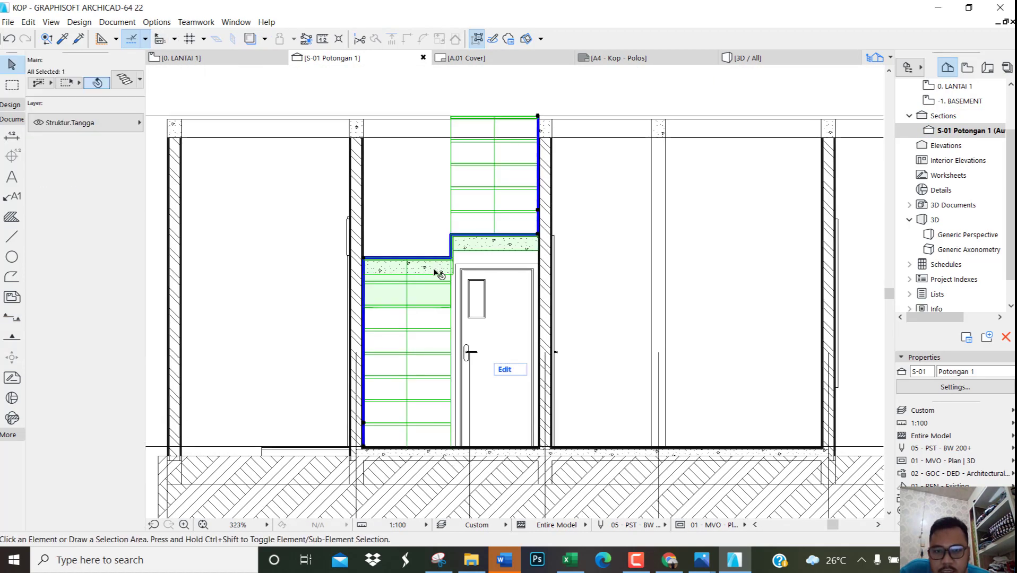
{"action": "key", "text": "Delete"}
{"action": "scroll", "coordinate": [480, 258], "scroll_direction": "up", "scroll_amount": 3}
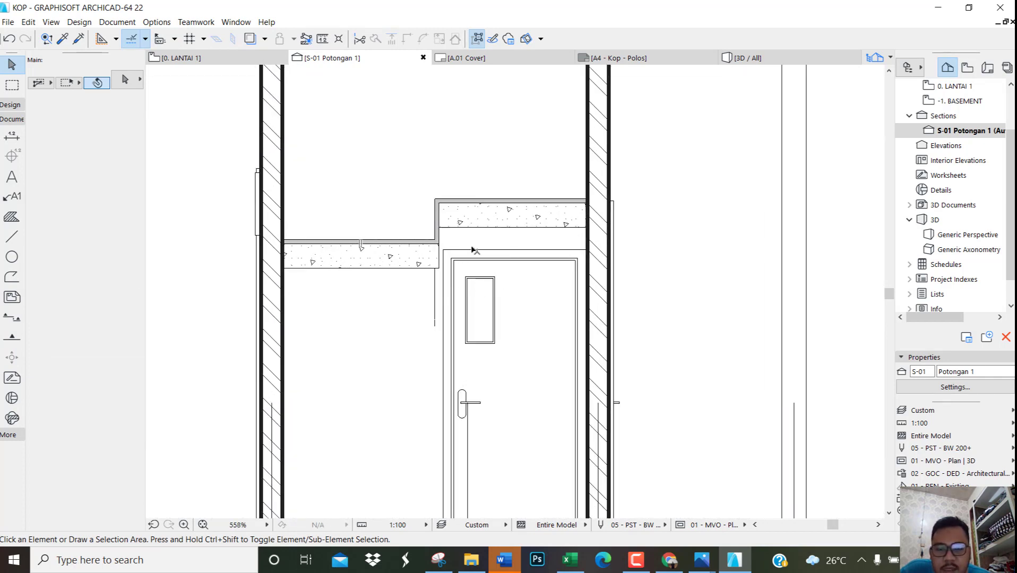
{"action": "scroll", "coordinate": [475, 254], "scroll_direction": "down", "scroll_amount": 3}
{"action": "scroll", "coordinate": [465, 287], "scroll_direction": "up", "scroll_amount": 1}
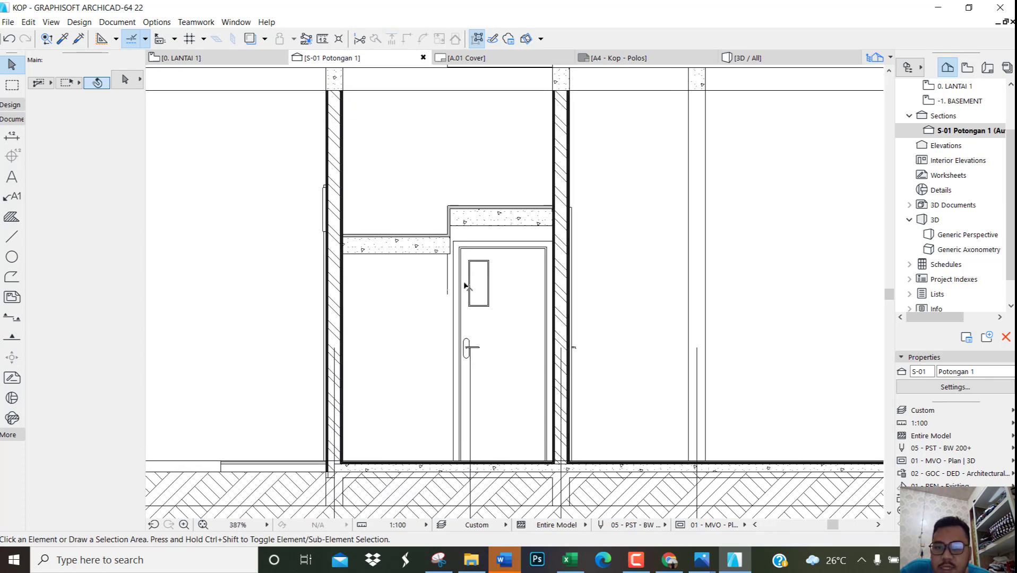
Dimension the vertical clearance from the underside of the stair's lower landing to the finished floor
{"action": "key", "text": "n"}
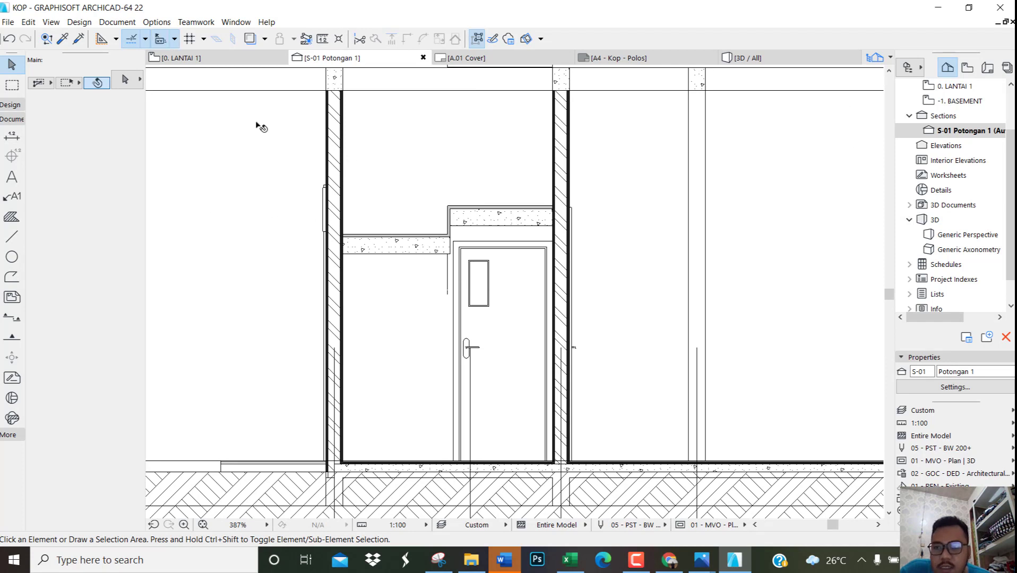
{"action": "left_click", "coordinate": [13, 138]}
{"action": "scroll", "coordinate": [436, 258], "scroll_direction": "up", "scroll_amount": 4}
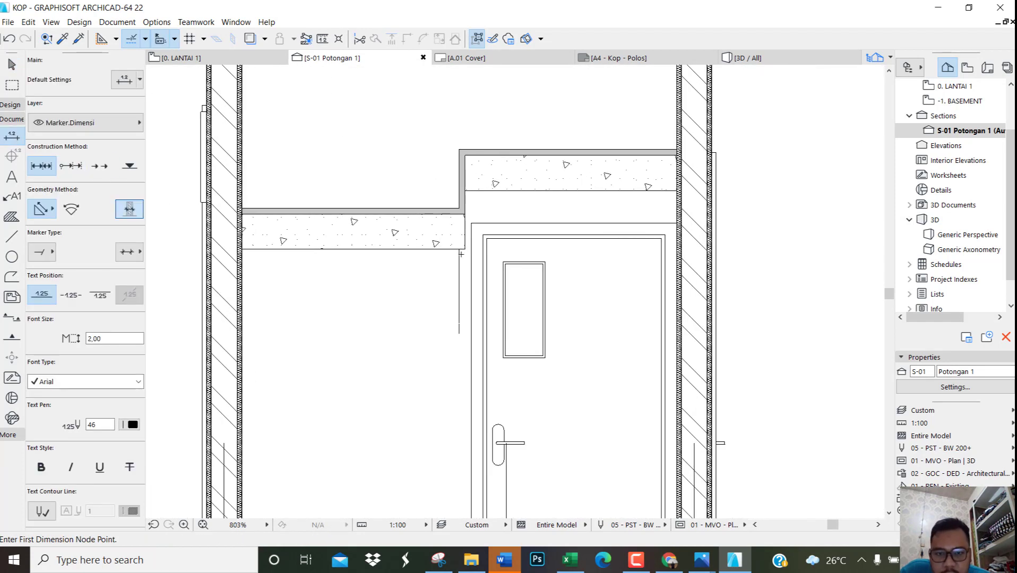
{"action": "left_click", "coordinate": [465, 246]}
{"action": "scroll", "coordinate": [465, 245], "scroll_direction": "down", "scroll_amount": 5}
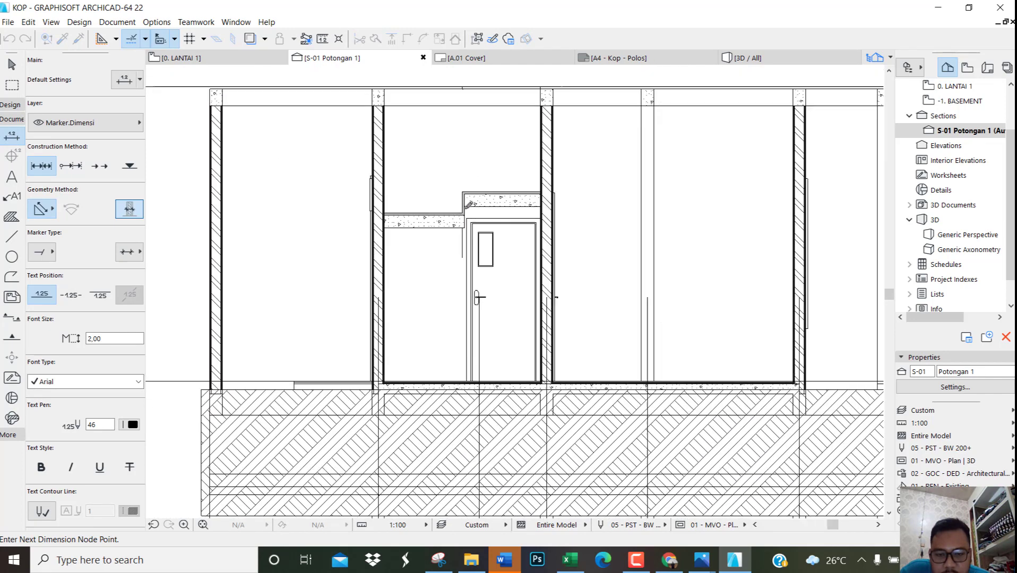
{"action": "scroll", "coordinate": [475, 329], "scroll_direction": "up", "scroll_amount": 5}
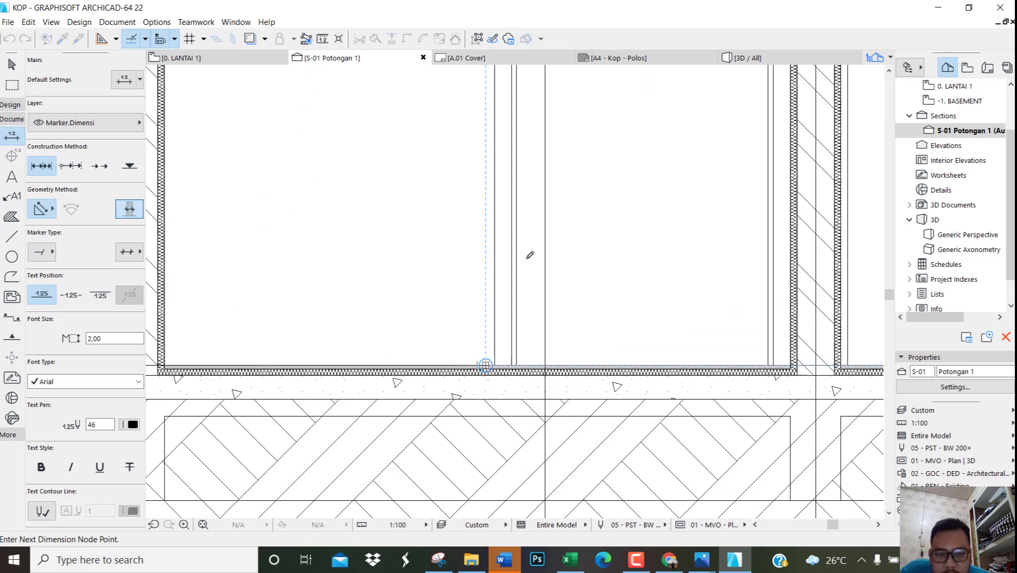
{"action": "scroll", "coordinate": [592, 175], "scroll_direction": "down", "scroll_amount": 3}
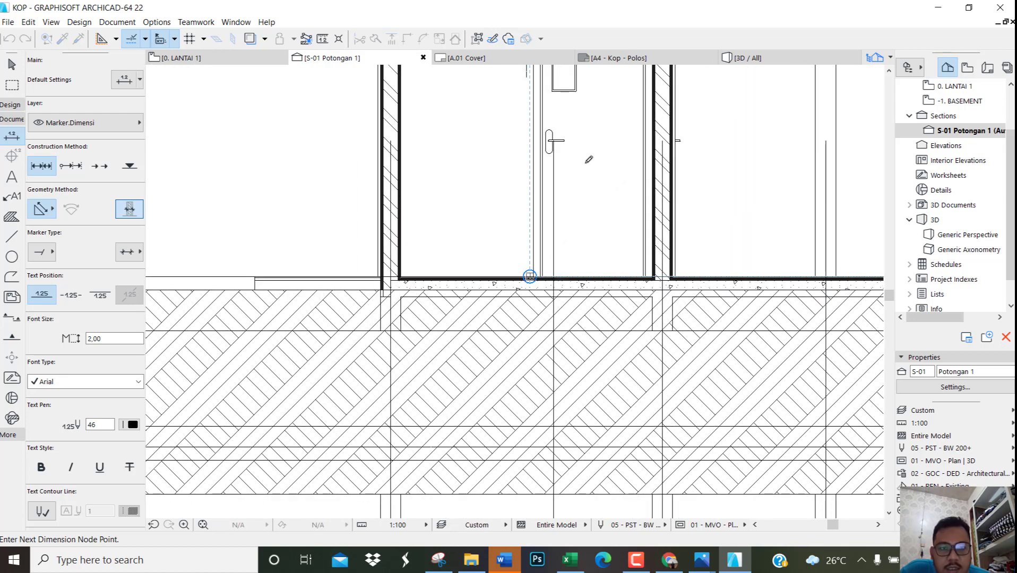
{"action": "right_click", "coordinate": [589, 159]}
{"action": "left_click", "coordinate": [613, 240]}
{"action": "left_click", "coordinate": [594, 160]}
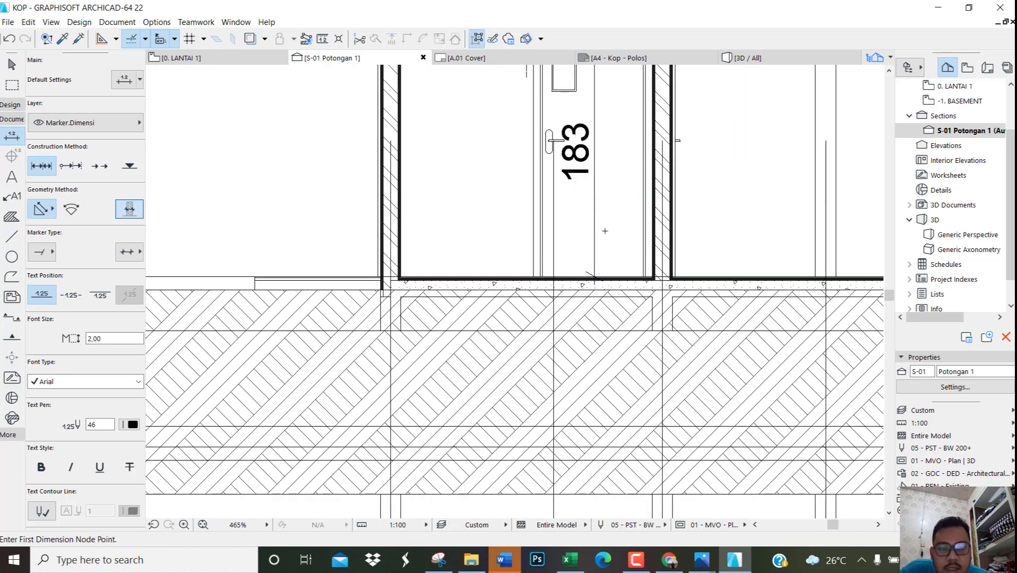
Review the clearance dimension under the stair and delete it from the section
{"action": "scroll", "coordinate": [605, 231], "scroll_direction": "up", "scroll_amount": 5}
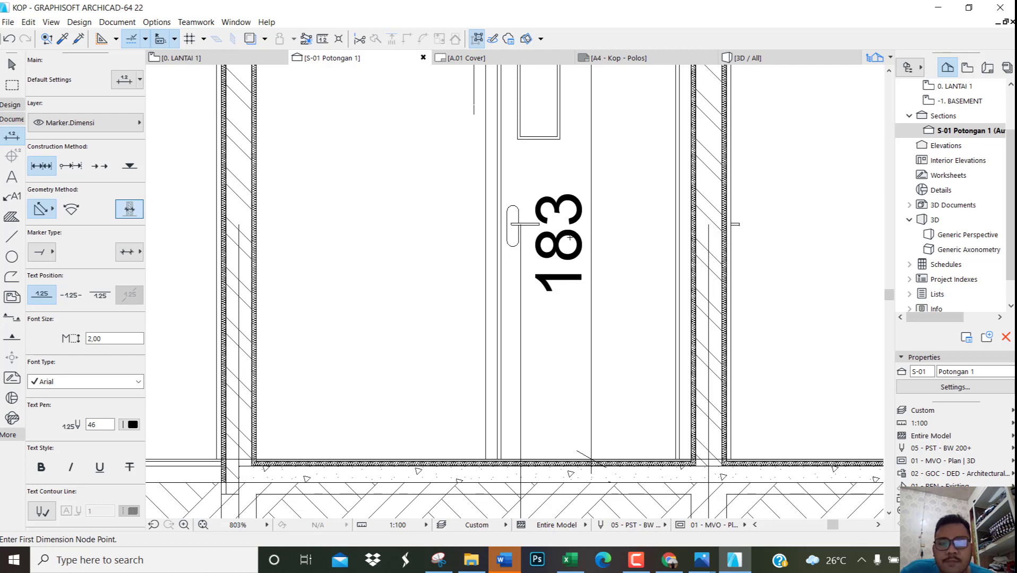
{"action": "scroll", "coordinate": [576, 244], "scroll_direction": "down", "scroll_amount": 3}
{"action": "middle_click_drag", "start_coordinate": [577, 217], "coordinate": [562, 261]}
{"action": "scroll", "coordinate": [563, 261], "scroll_direction": "up", "scroll_amount": 3}
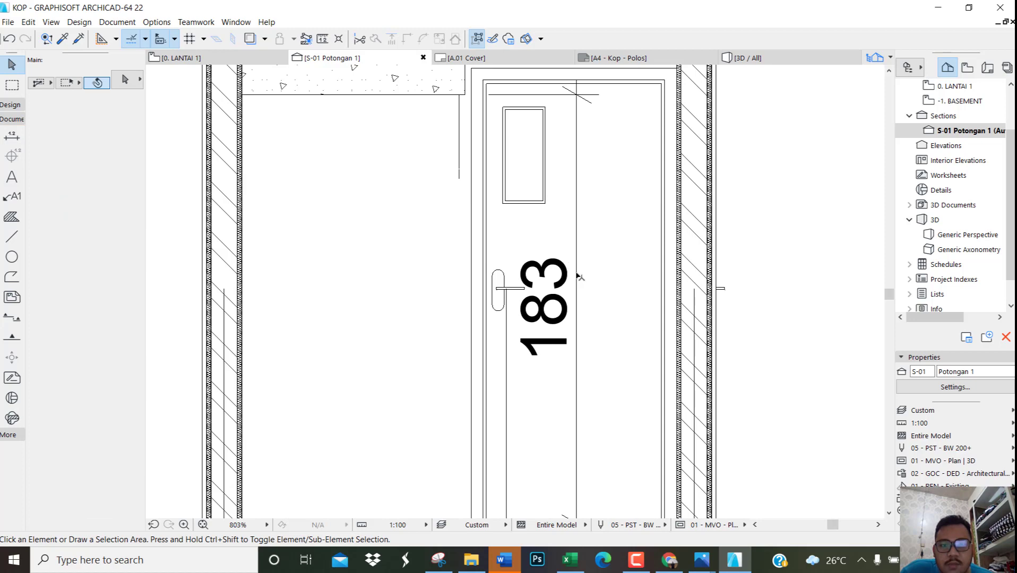
{"action": "left_click", "coordinate": [577, 276]}
{"action": "key", "text": "Delete"}
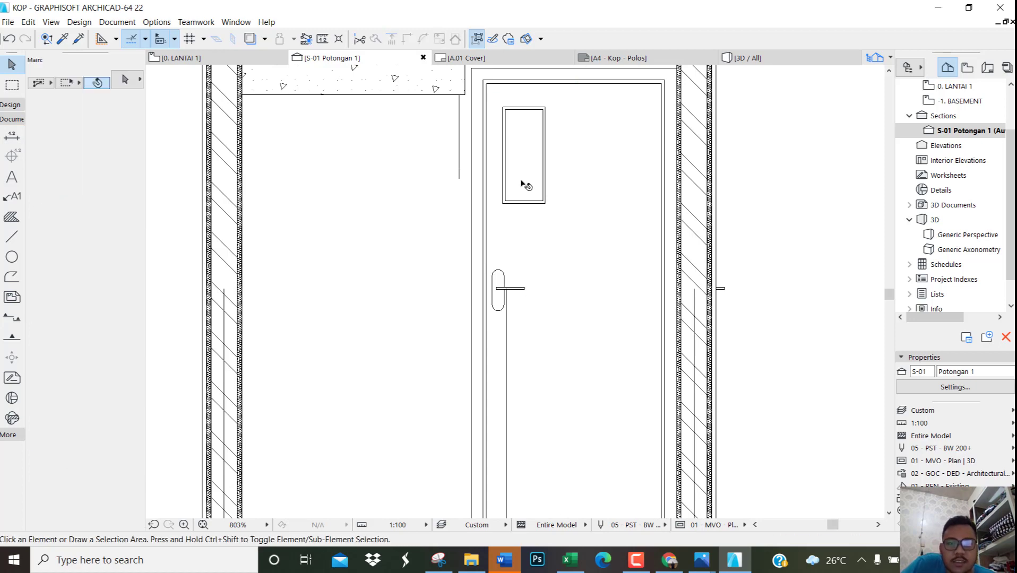
{"action": "scroll", "coordinate": [525, 184], "scroll_direction": "down", "scroll_amount": 3}
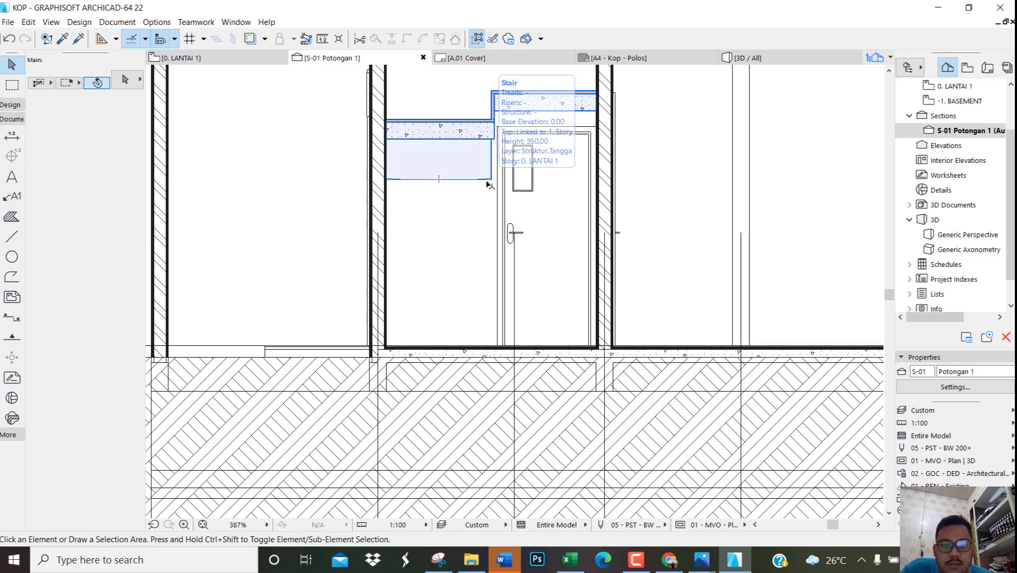
Compare the stair on the ground floor plan and examine it in 3D from above, where it meets the surrounding walls and beams
{"action": "key", "text": "F2"}
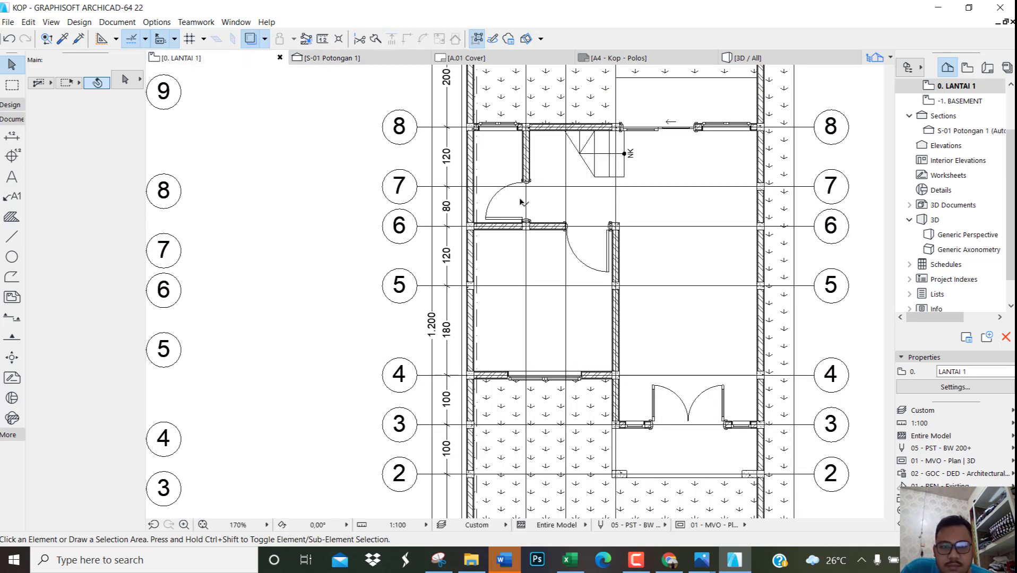
{"action": "scroll", "coordinate": [584, 170], "scroll_direction": "up", "scroll_amount": 3}
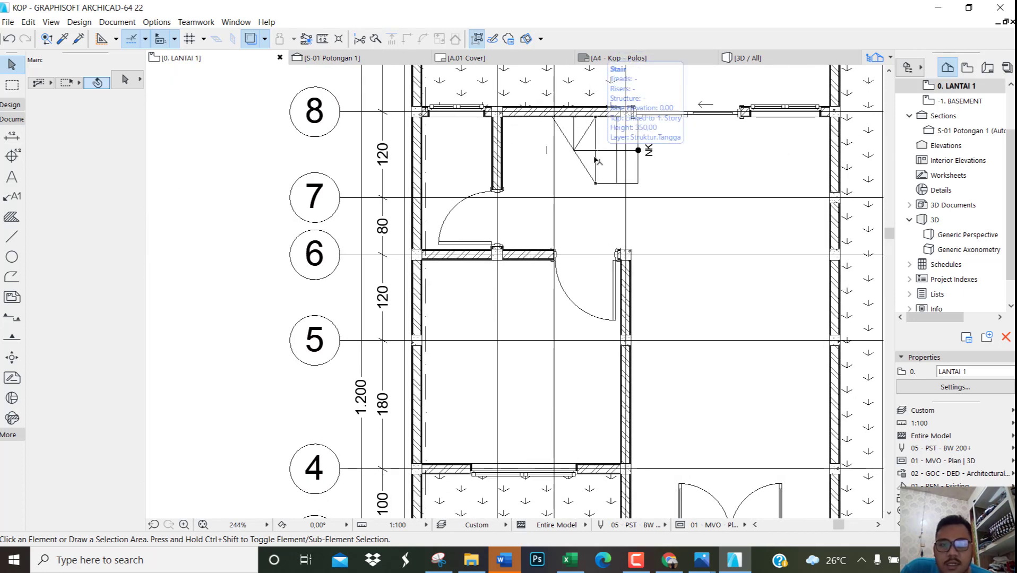
{"action": "key", "text": "F3"}
{"action": "middle_click_drag", "start_coordinate": [606, 211], "coordinate": [406, 263], "text": "shift"}
{"action": "scroll", "coordinate": [406, 261], "scroll_direction": "down", "scroll_amount": 4}
{"action": "middle_click_drag", "start_coordinate": [350, 101], "coordinate": [480, 370], "text": "shift"}
{"action": "scroll", "coordinate": [365, 220], "scroll_direction": "up", "scroll_amount": 6}
{"action": "scroll", "coordinate": [478, 393], "scroll_direction": "up", "scroll_amount": 2}
{"action": "middle_click_drag", "start_coordinate": [477, 418], "coordinate": [665, 279], "text": "shift"}
{"action": "scroll", "coordinate": [665, 279], "scroll_direction": "down", "scroll_amount": 4}
{"action": "middle_click_drag", "start_coordinate": [677, 337], "coordinate": [651, 399], "text": "shift"}
{"action": "scroll", "coordinate": [651, 398], "scroll_direction": "up", "scroll_amount": 4}
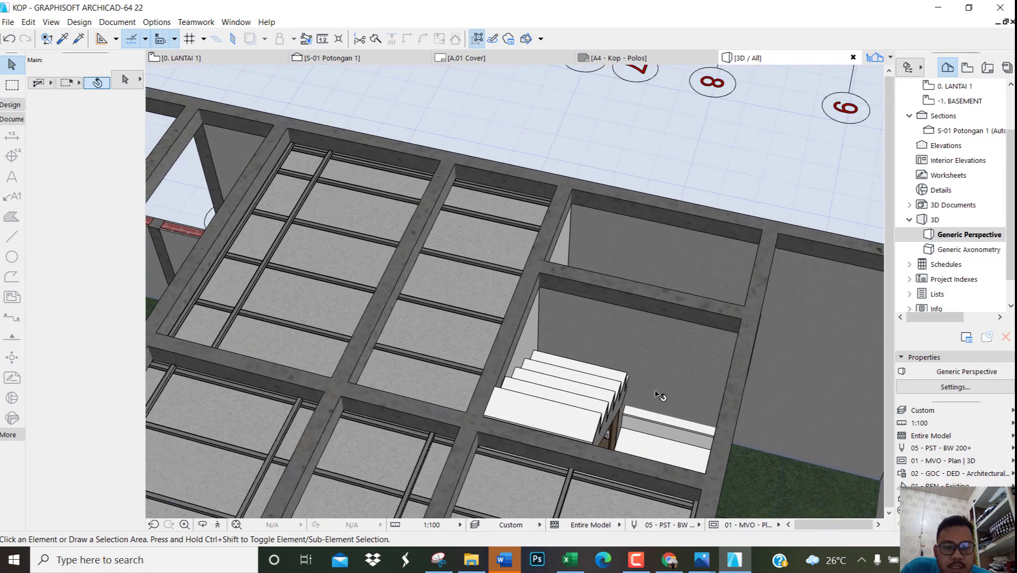
Start Solid Element Operations and assign the wall crossing the stair's landing as the target element
{"action": "left_click", "coordinate": [670, 338]}
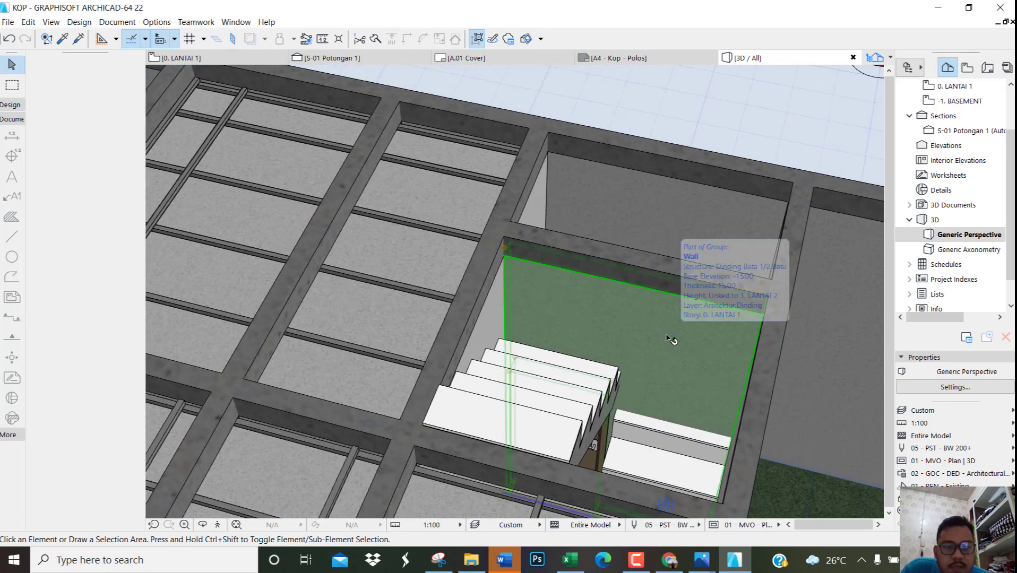
{"action": "right_click", "coordinate": [694, 119]}
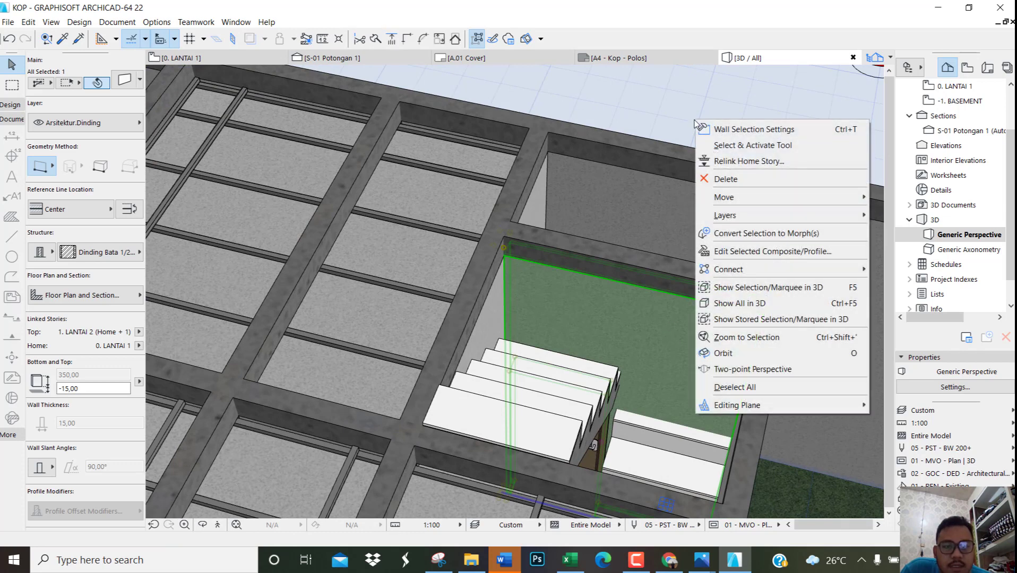
{"action": "mouse_move", "coordinate": [734, 270]}
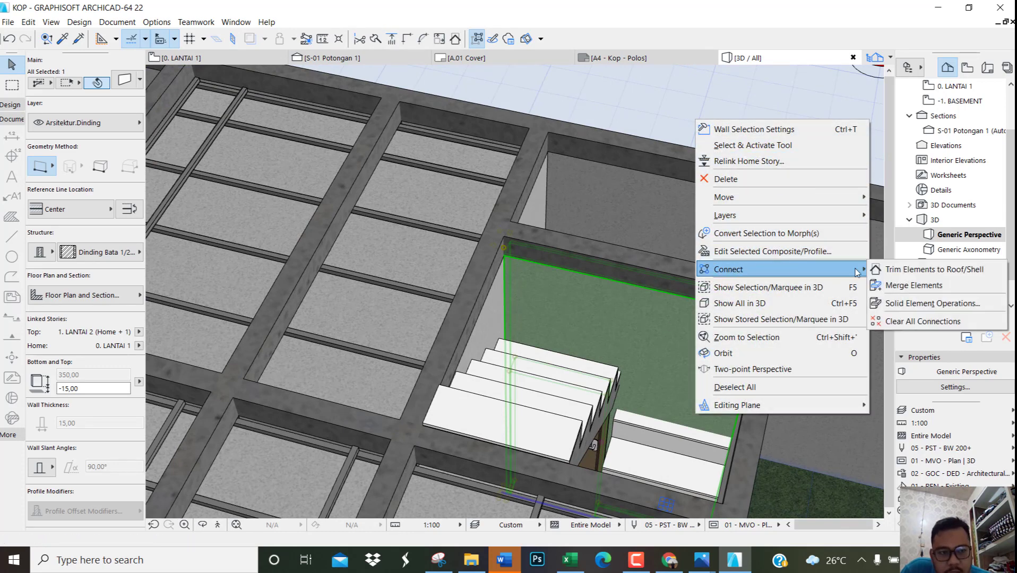
{"action": "left_click", "coordinate": [892, 306]}
{"action": "left_click_drag", "start_coordinate": [697, 98], "coordinate": [741, 93]}
{"action": "key", "text": "Escape"}
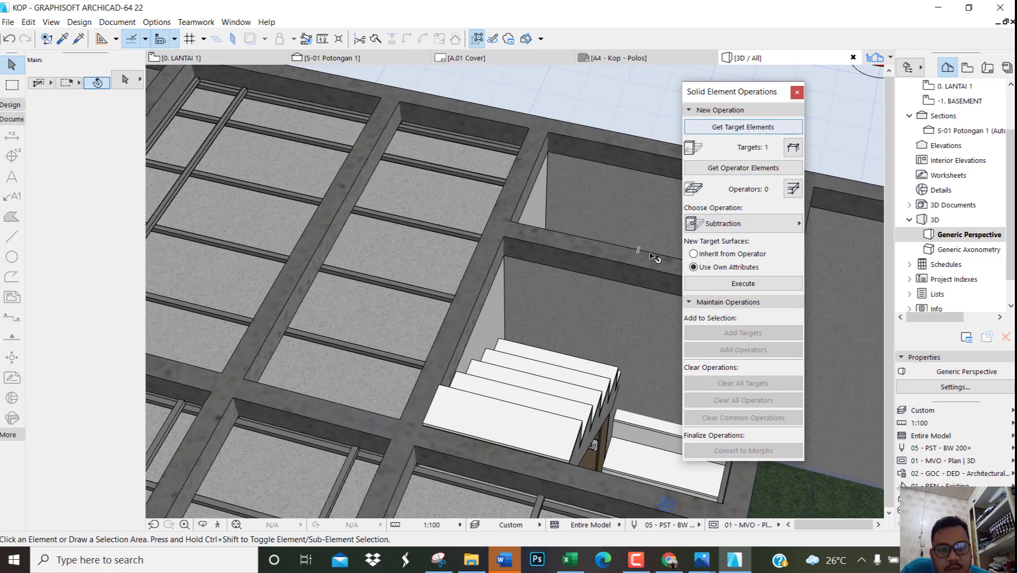
{"action": "left_click", "coordinate": [585, 309]}
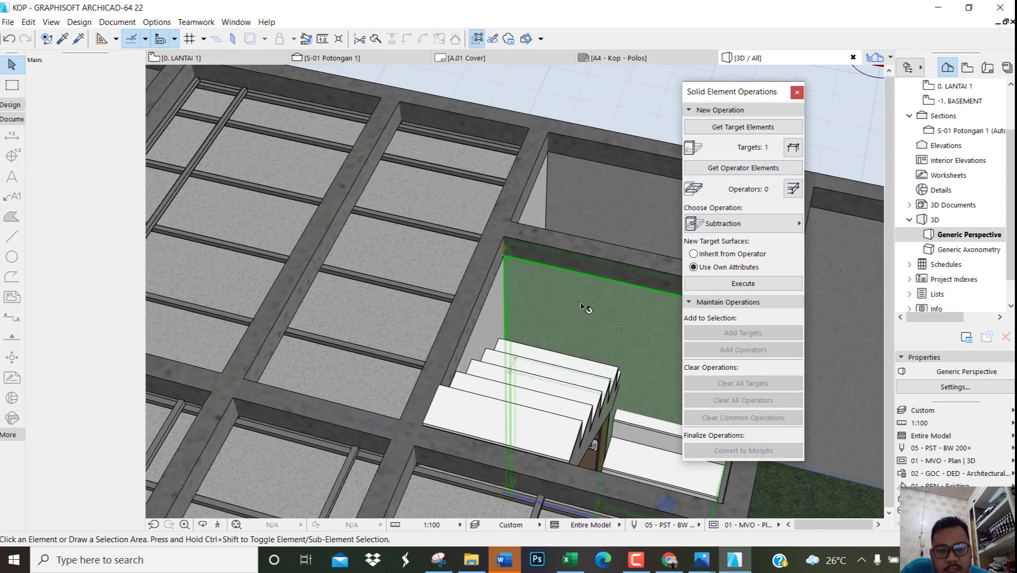
{"action": "left_click", "coordinate": [740, 133]}
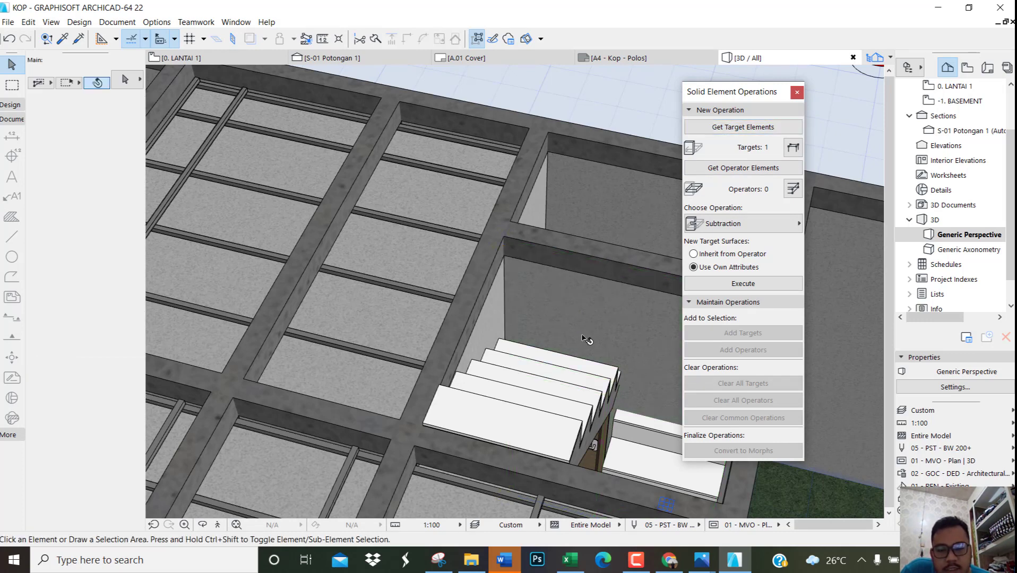
Subtract the stair from the target wall using Subtraction with upward extrusion, with the stair as operator and the wall's own attributes
{"action": "left_click", "coordinate": [576, 393]}
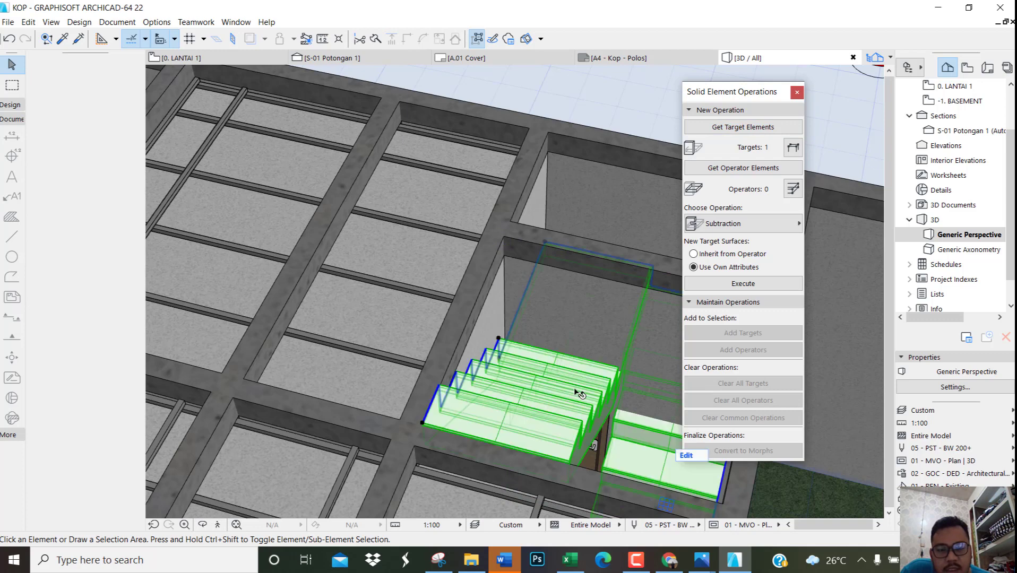
{"action": "left_click", "coordinate": [755, 170]}
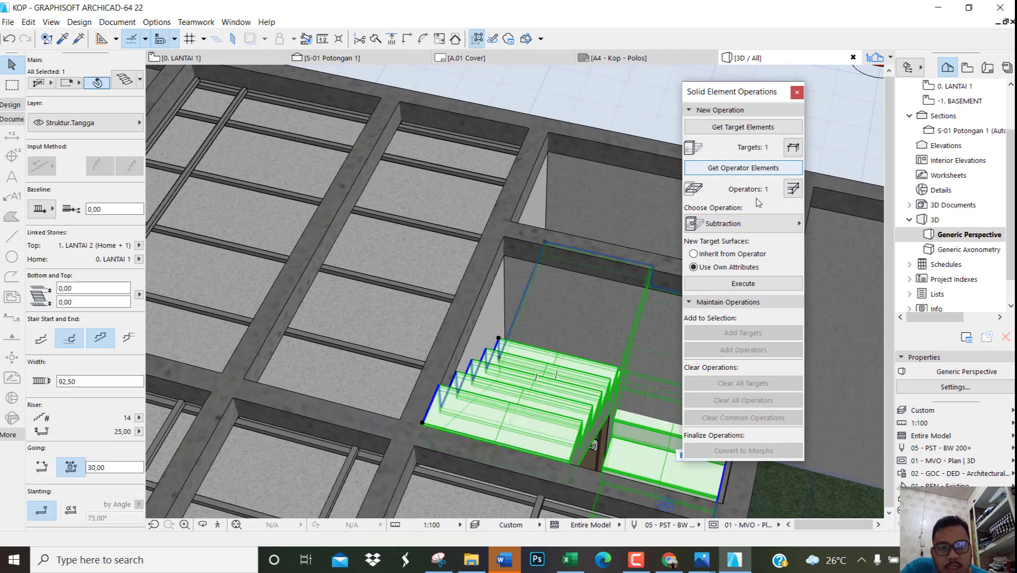
{"action": "left_click", "coordinate": [762, 228]}
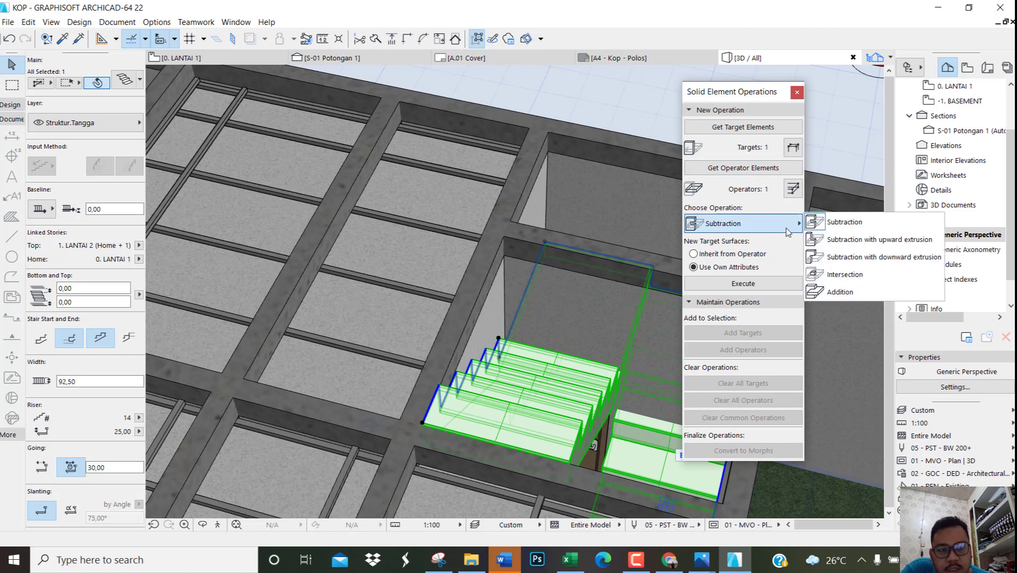
{"action": "left_click", "coordinate": [847, 246]}
{"action": "left_click", "coordinate": [752, 283]}
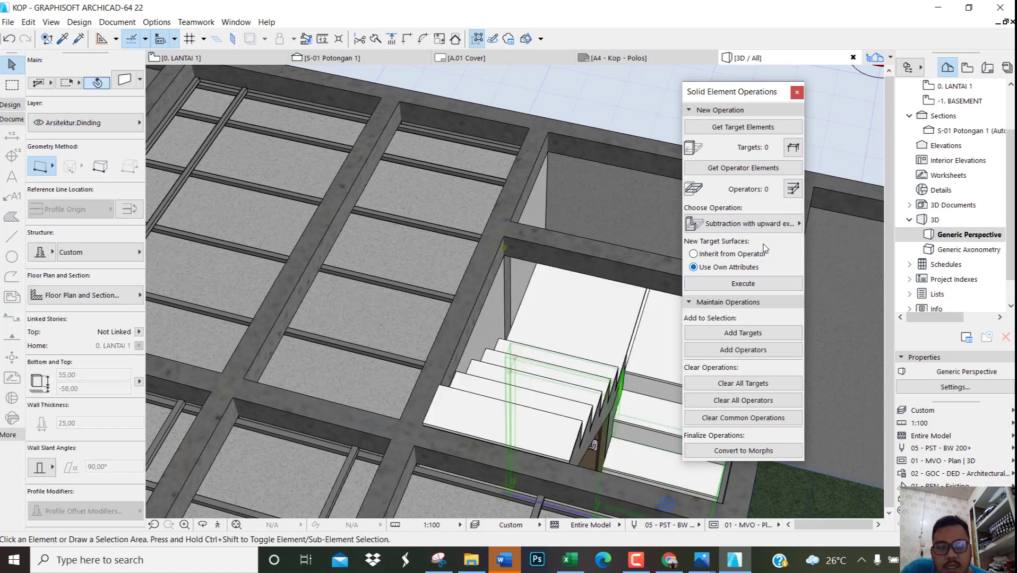
{"action": "left_click", "coordinate": [797, 93]}
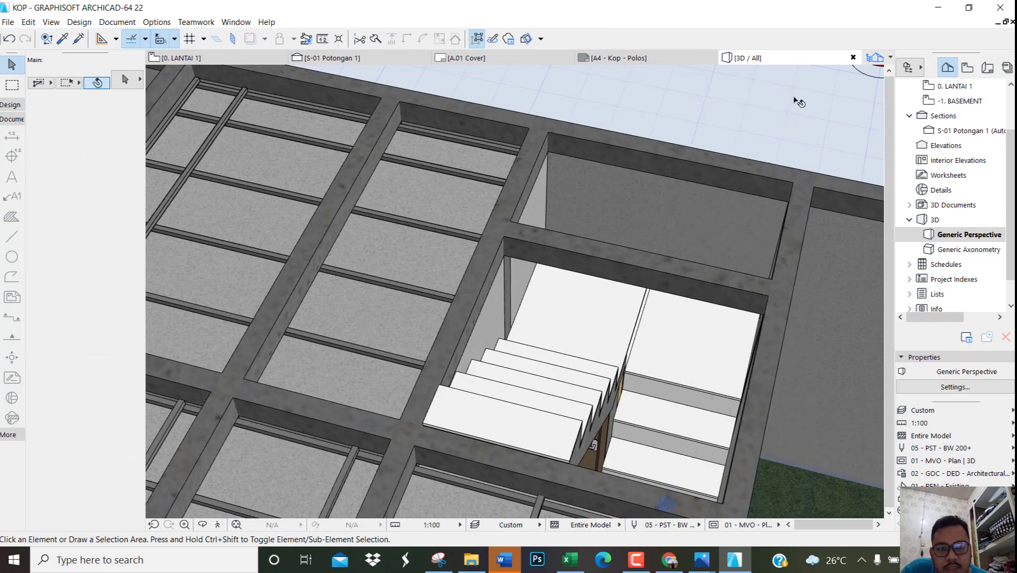
Place an associative railing along the stair's inner edge, following both flights around the landing
{"action": "middle_click_drag", "start_coordinate": [670, 384], "coordinate": [579, 364], "text": "shift"}
{"action": "scroll", "coordinate": [579, 364], "scroll_direction": "up", "scroll_amount": 10}
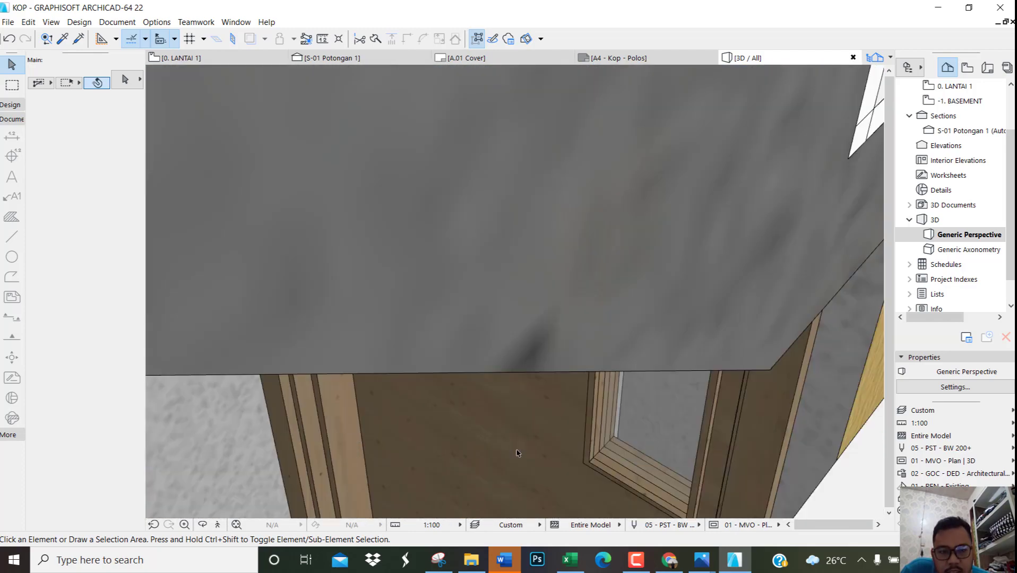
{"action": "middle_click_drag", "start_coordinate": [518, 452], "coordinate": [581, 238], "text": "shift"}
{"action": "scroll", "coordinate": [632, 346], "scroll_direction": "down", "scroll_amount": 5}
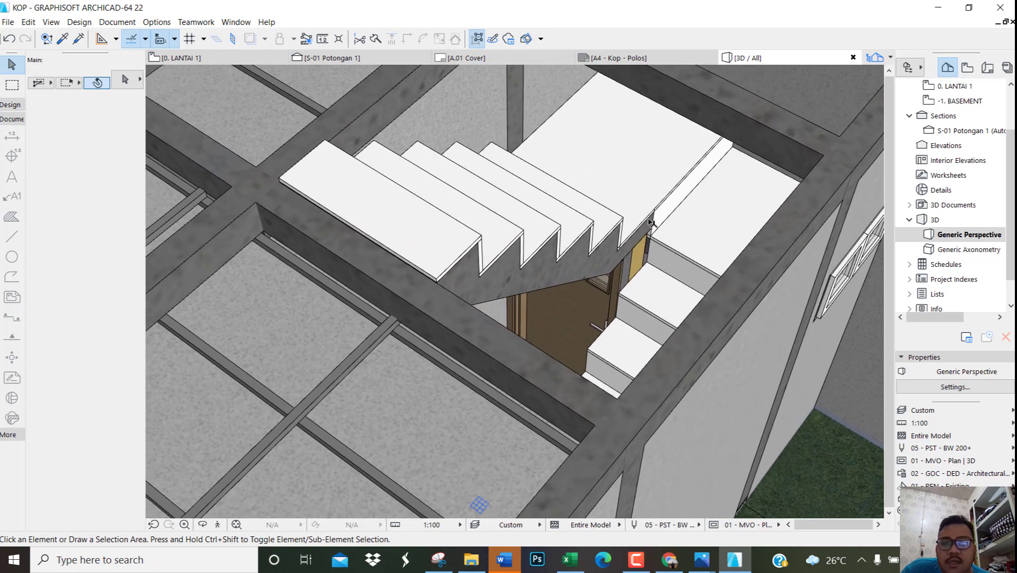
{"action": "middle_click_drag", "start_coordinate": [650, 223], "coordinate": [608, 198], "text": "shift"}
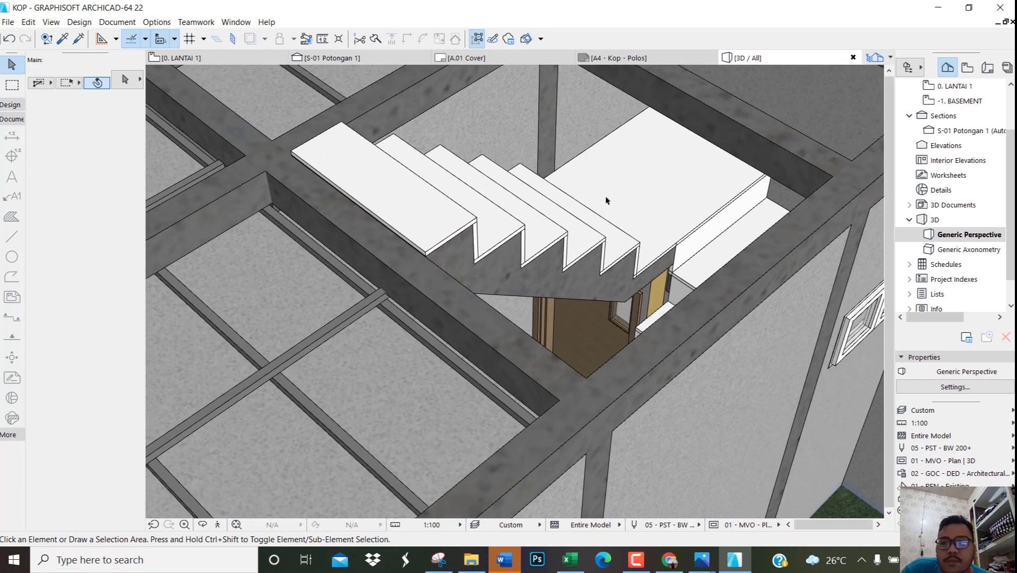
{"action": "left_click", "coordinate": [5, 105]}
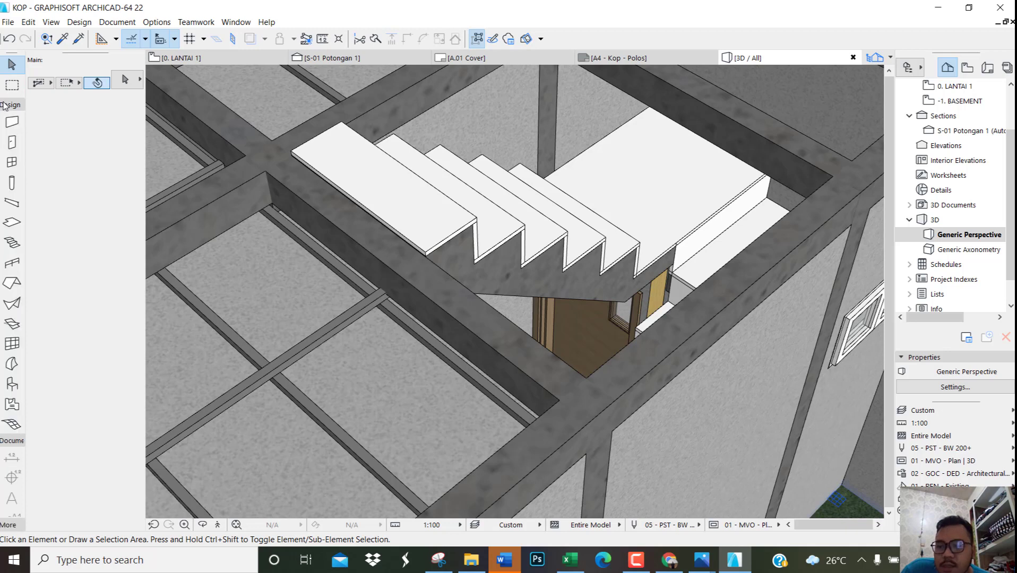
{"action": "left_click", "coordinate": [12, 264]}
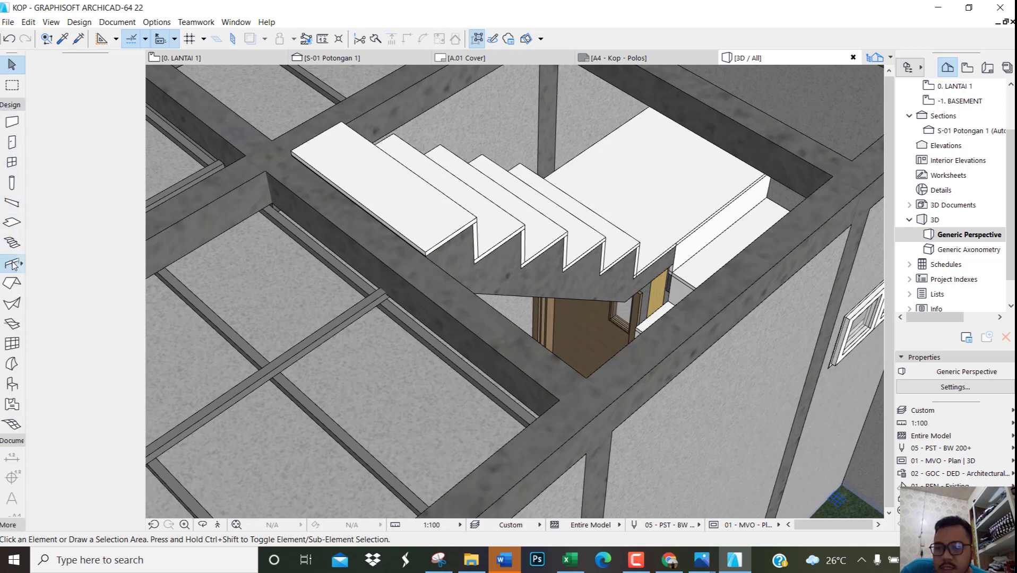
{"action": "middle_click_drag", "start_coordinate": [707, 235], "coordinate": [305, 278], "text": "shift"}
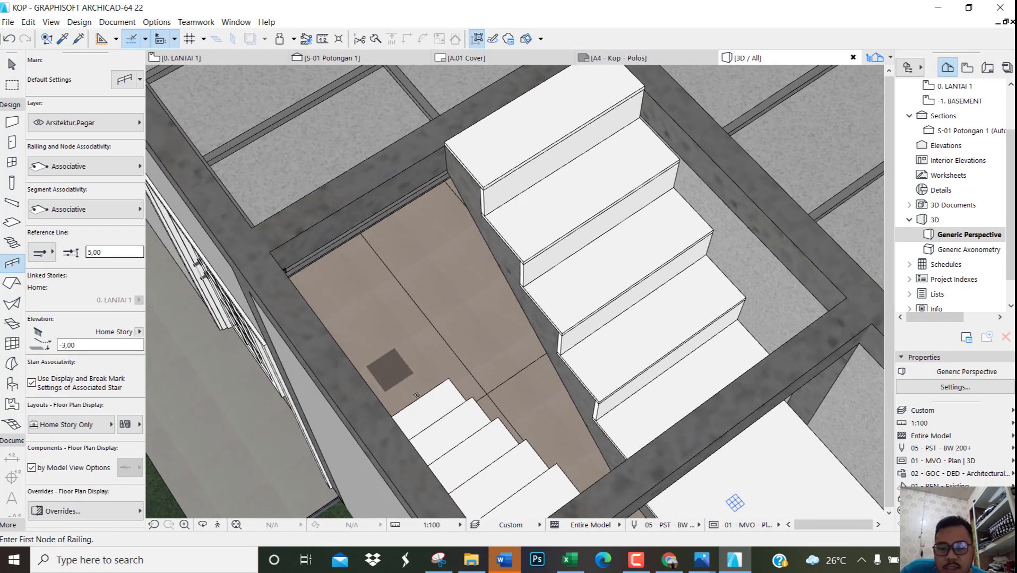
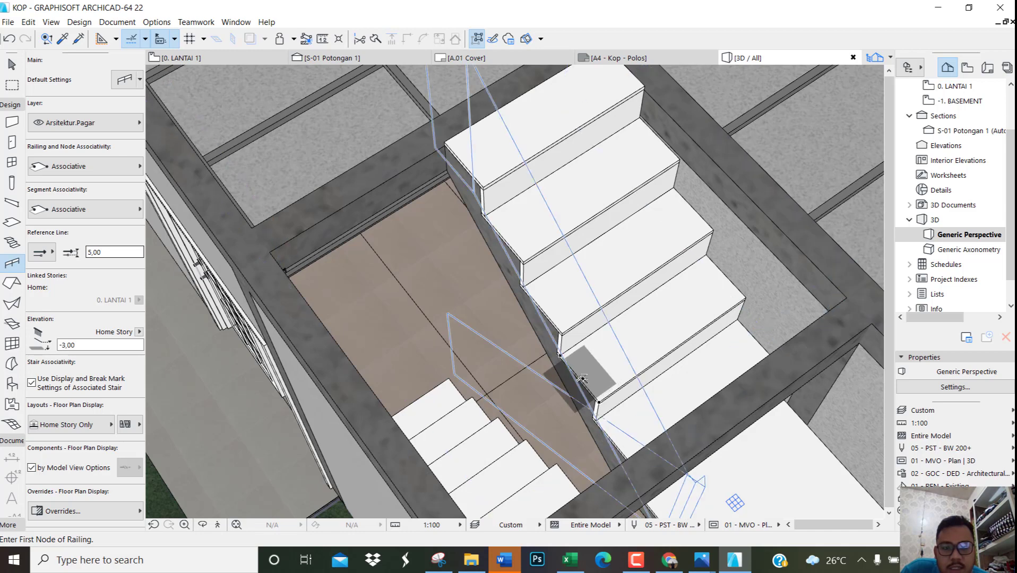
{"action": "left_click", "coordinate": [581, 378]}
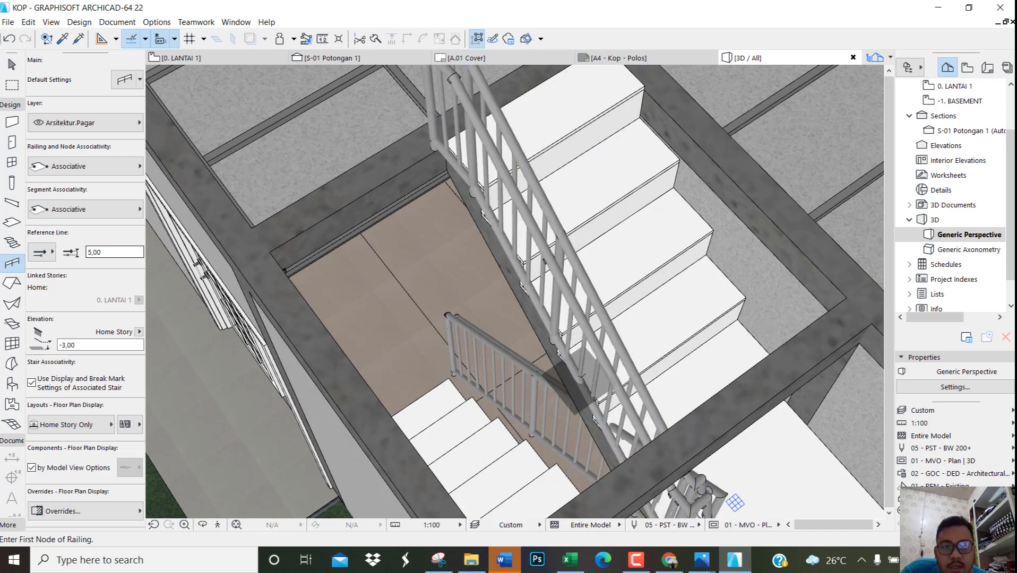
{"action": "key", "text": "Escape"}
Set the stair railing's reference line offset to -5,00 to shift it onto the treads
{"action": "middle_click_drag", "start_coordinate": [637, 364], "coordinate": [528, 320], "text": "shift"}
{"action": "scroll", "coordinate": [528, 312], "scroll_direction": "down", "scroll_amount": 3}
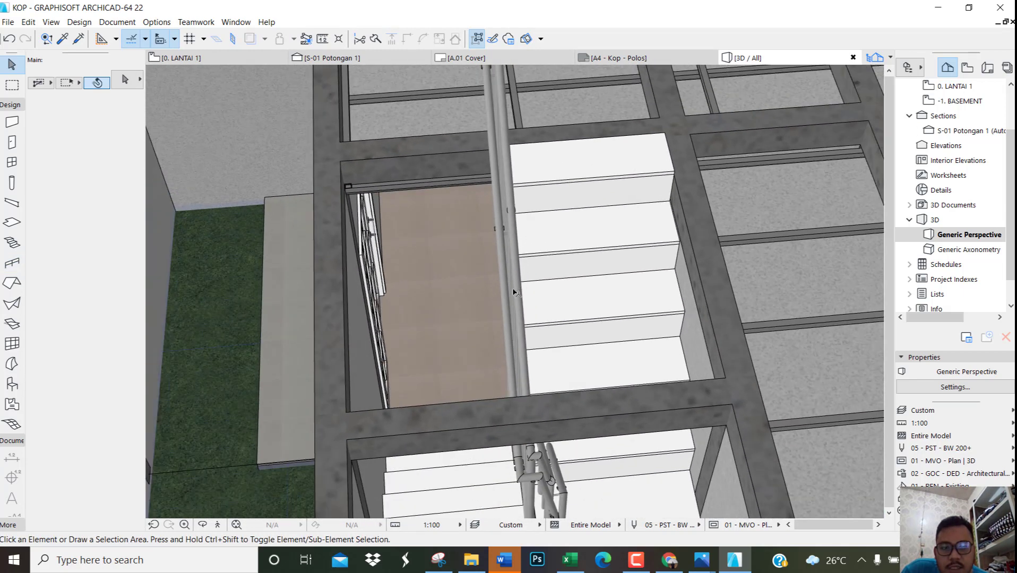
{"action": "left_click", "coordinate": [517, 304]}
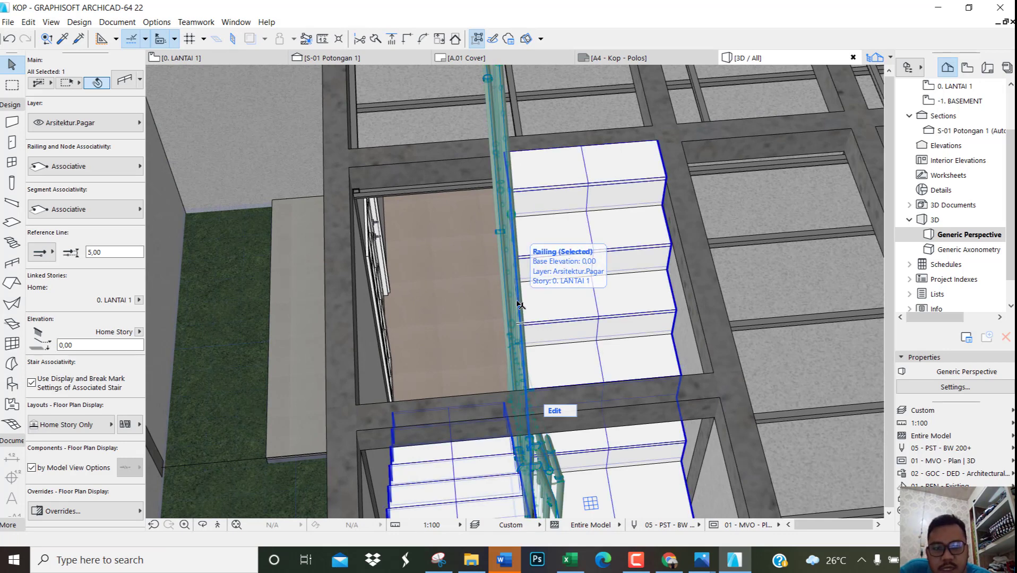
{"action": "key", "text": "ctrl+z"}
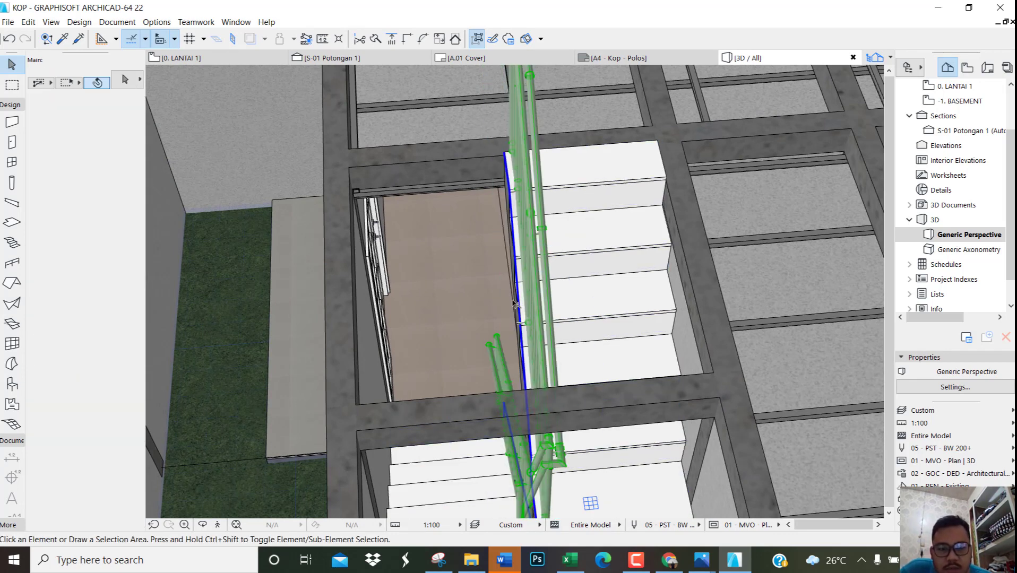
{"action": "key", "text": "Escape"}
Delete the concrete beam that crosses the stairwell above the landing and cuts through the railing
{"action": "scroll", "coordinate": [462, 357], "scroll_direction": "down", "scroll_amount": 2}
{"action": "middle_click_drag", "start_coordinate": [462, 357], "coordinate": [646, 311], "text": "shift"}
{"action": "scroll", "coordinate": [646, 311], "scroll_direction": "up", "scroll_amount": 2}
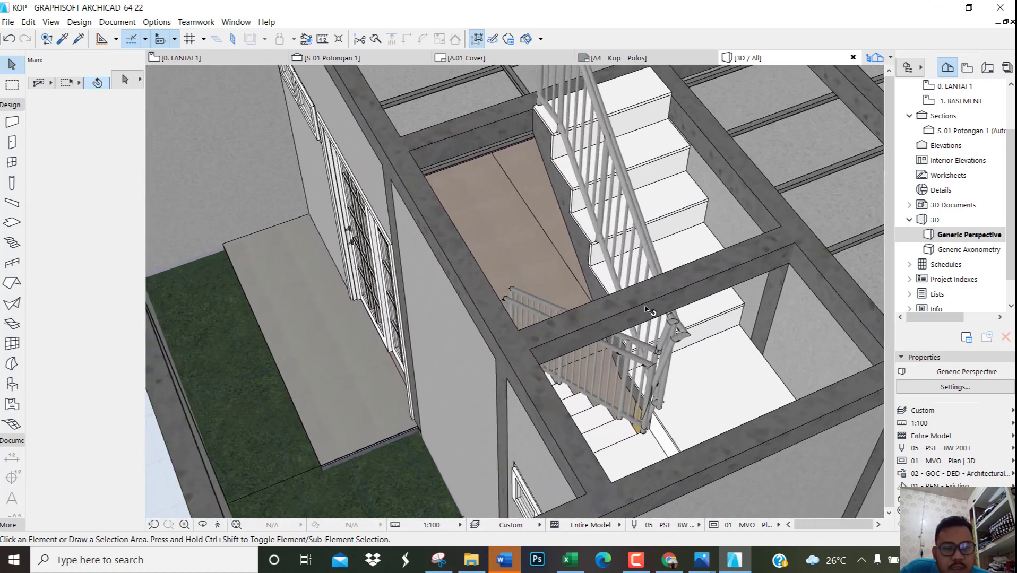
{"action": "left_click", "coordinate": [593, 326]}
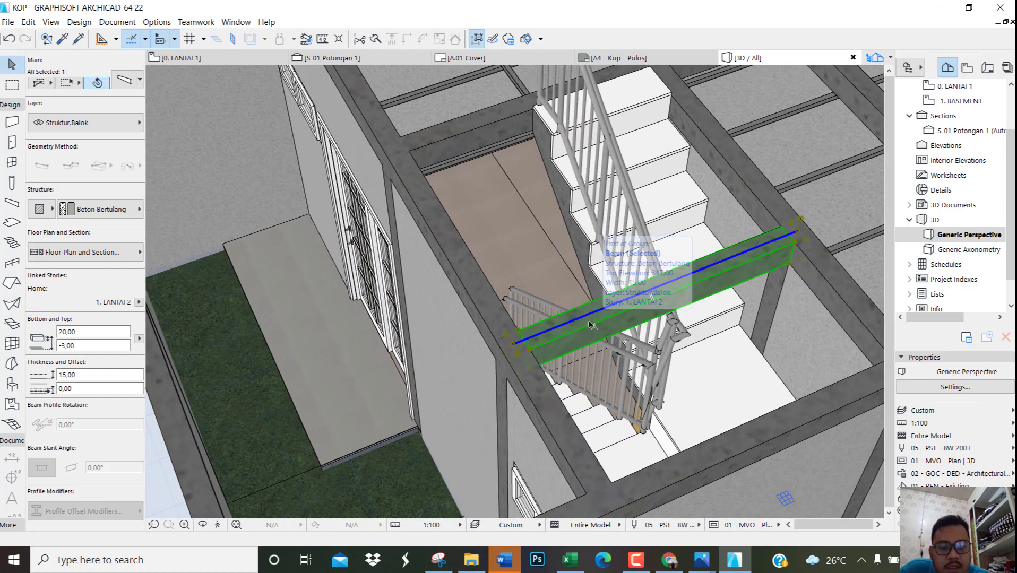
{"action": "key", "text": "Delete"}
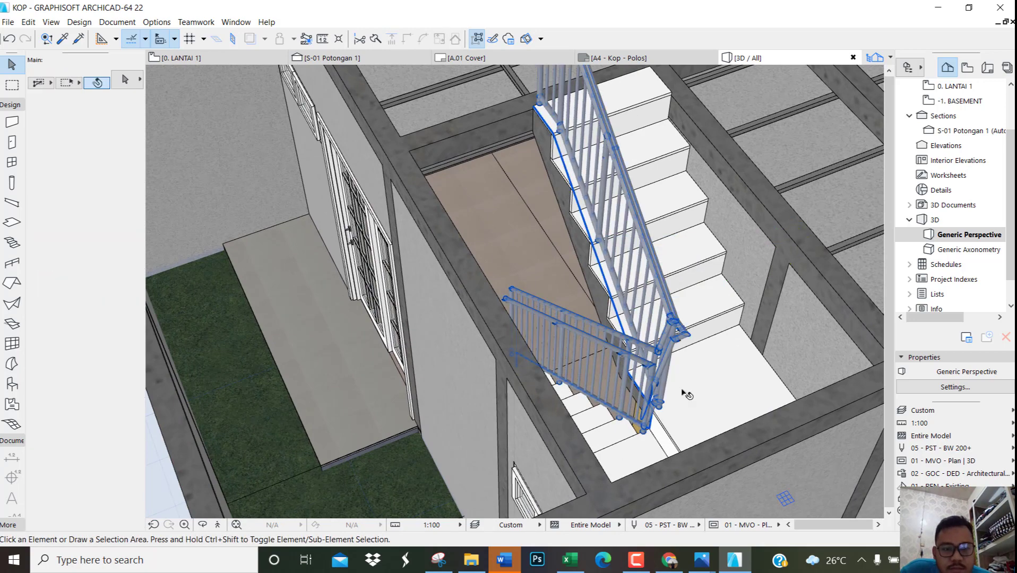
Edit the stair railing and delete the lower handrail's connecting segment where it turns at the landing
{"action": "middle_click_drag", "start_coordinate": [680, 390], "coordinate": [586, 373], "text": "shift"}
{"action": "scroll", "coordinate": [477, 274], "scroll_direction": "up", "scroll_amount": 2}
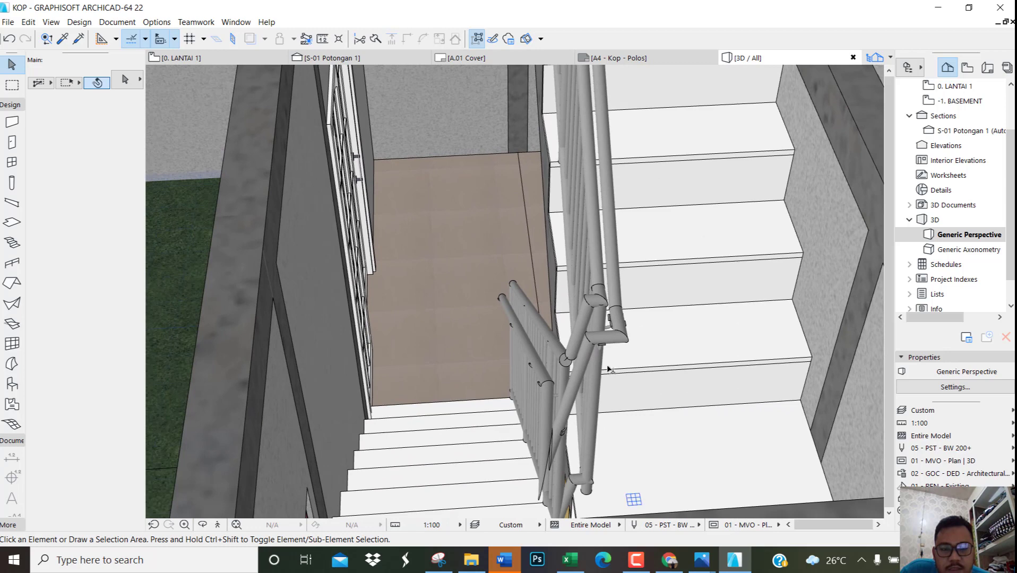
{"action": "left_click", "coordinate": [594, 357]}
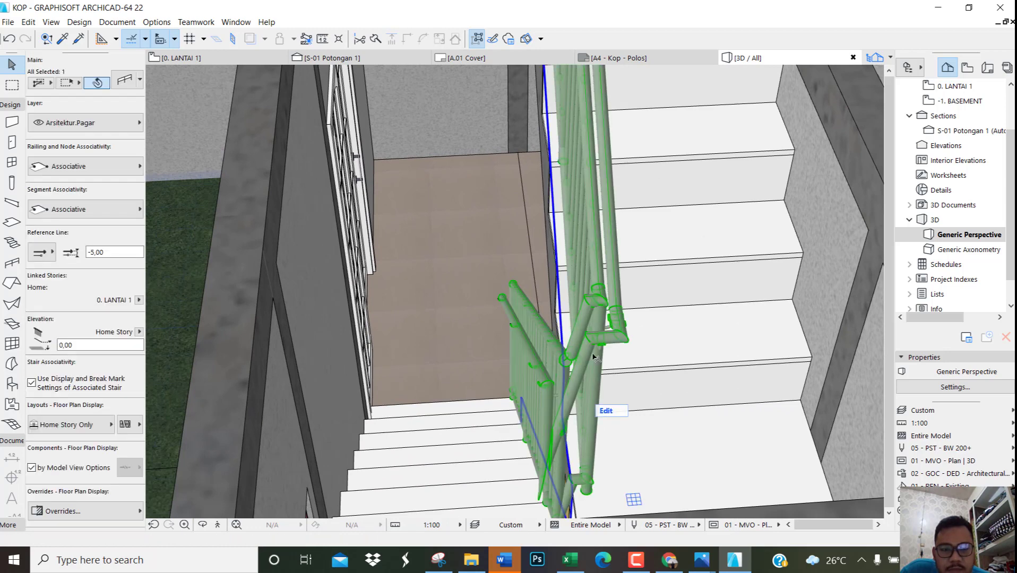
{"action": "left_click", "coordinate": [611, 411]}
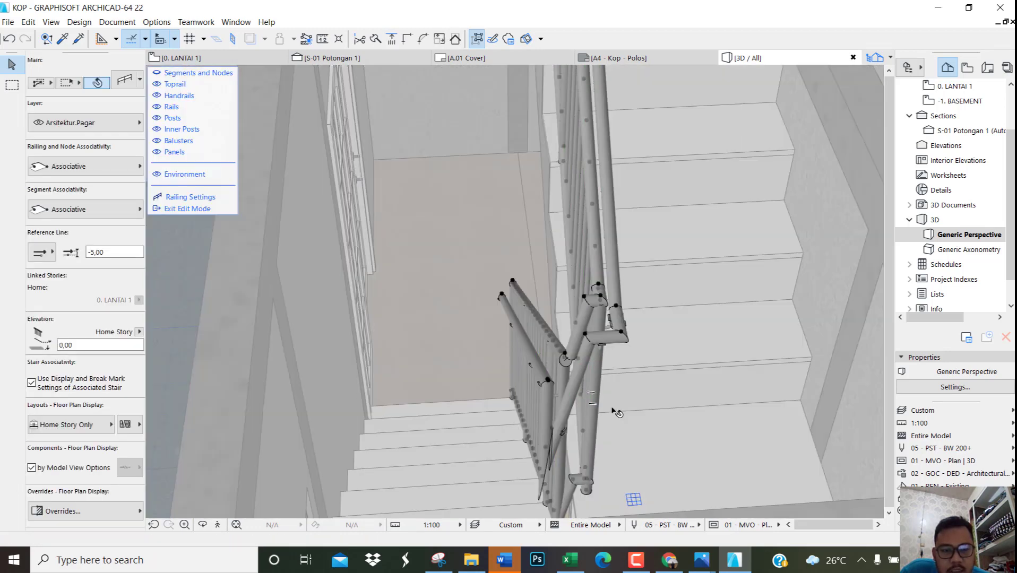
{"action": "left_click", "coordinate": [578, 381]}
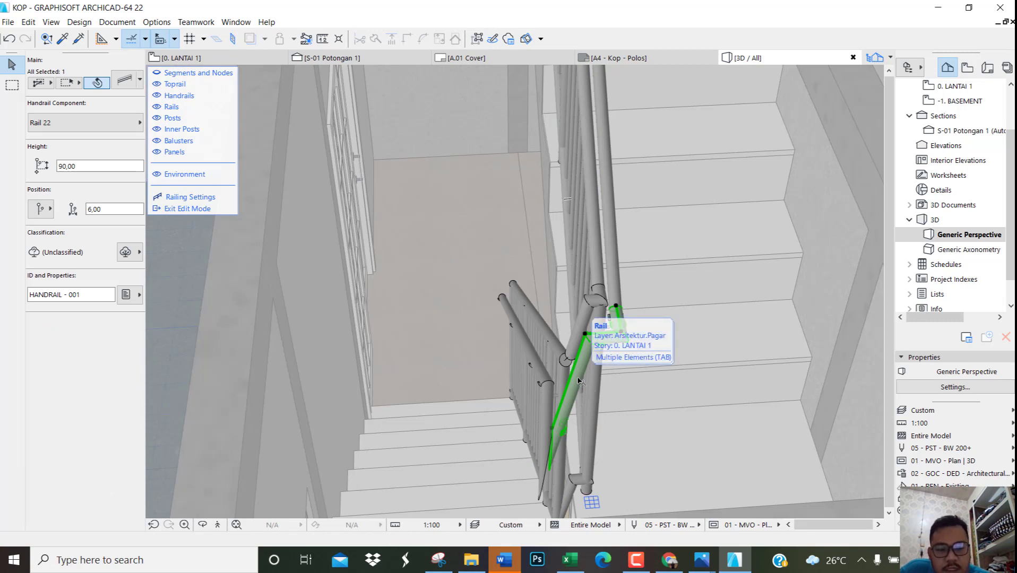
{"action": "left_click", "coordinate": [649, 370]}
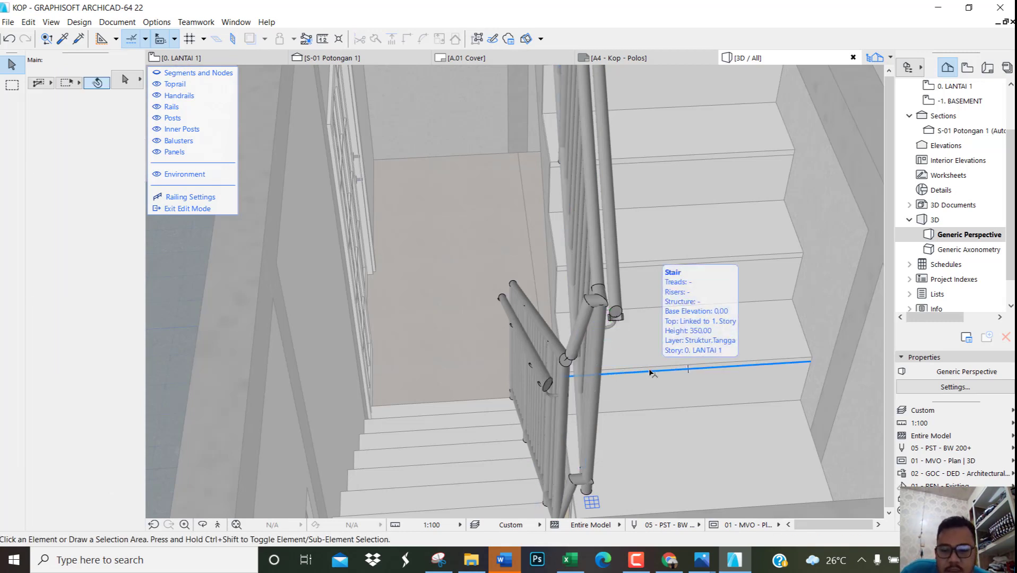
{"action": "key", "text": "Escape"}
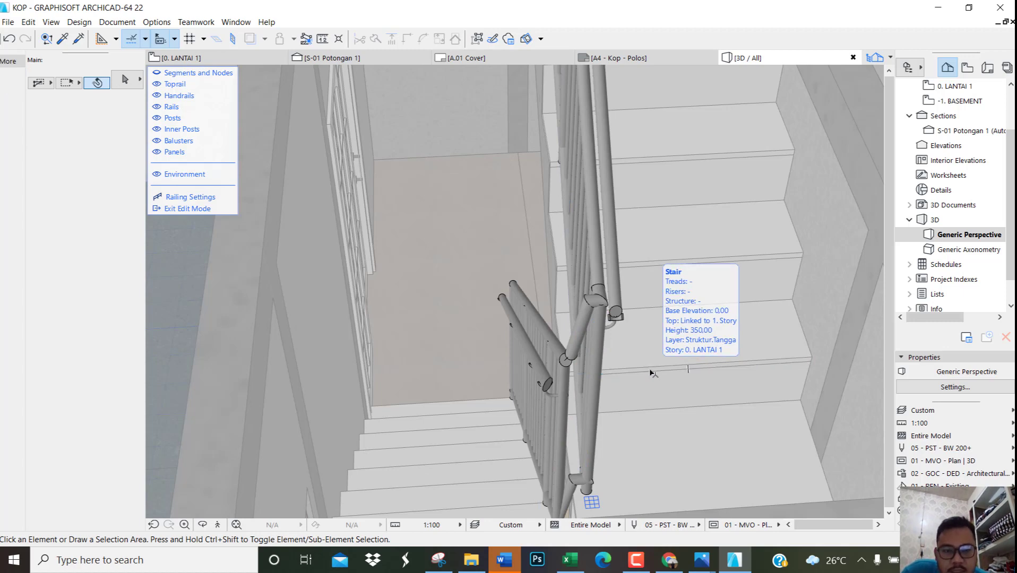
{"action": "key", "text": "Escape"}
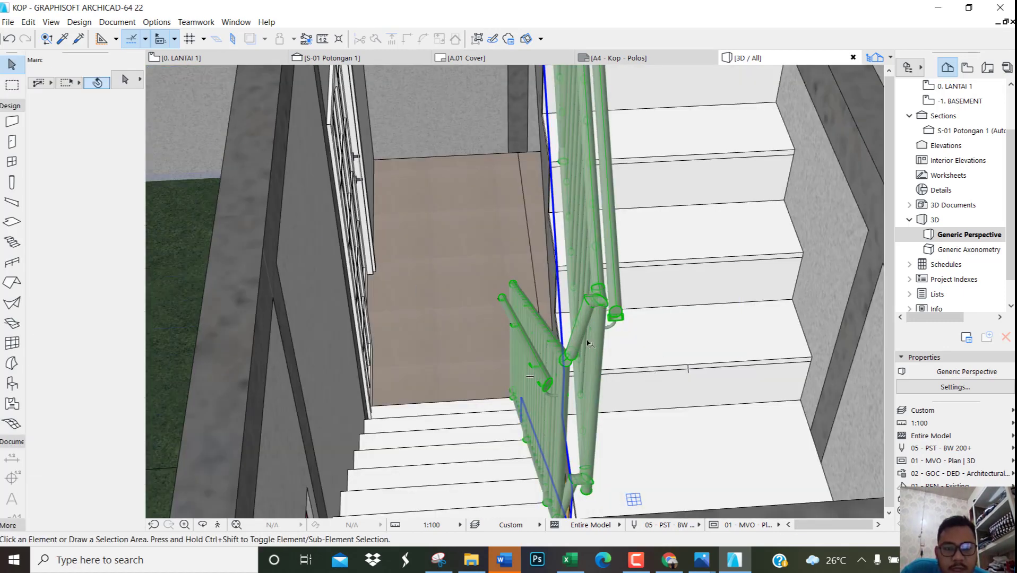
Examine the railing and its handrail ends at the landing turn from several angles
{"action": "scroll", "coordinate": [531, 372], "scroll_direction": "up", "scroll_amount": 5}
{"action": "scroll", "coordinate": [541, 379], "scroll_direction": "down", "scroll_amount": 3}
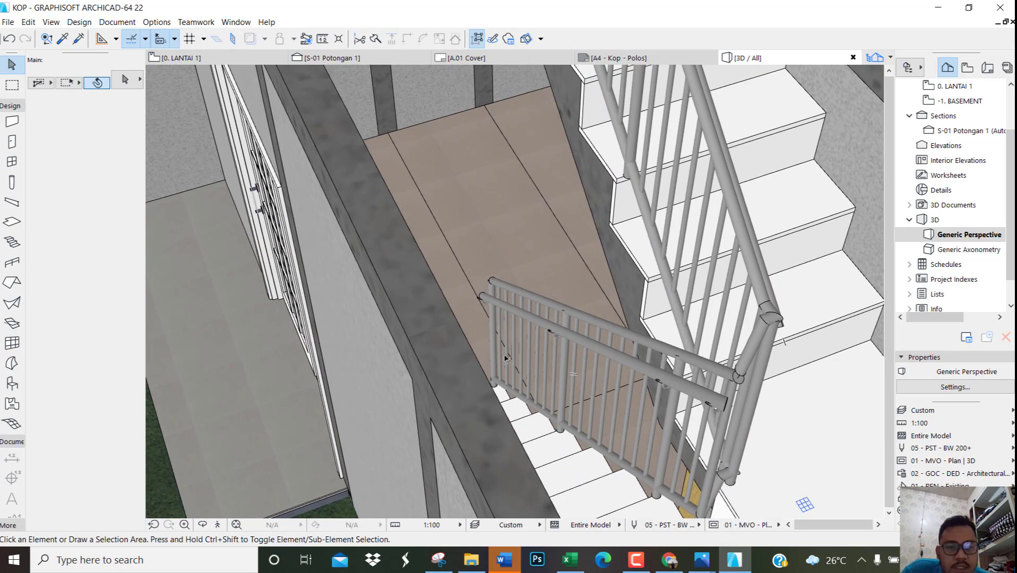
{"action": "middle_click_drag", "start_coordinate": [669, 357], "coordinate": [589, 367], "text": "shift"}
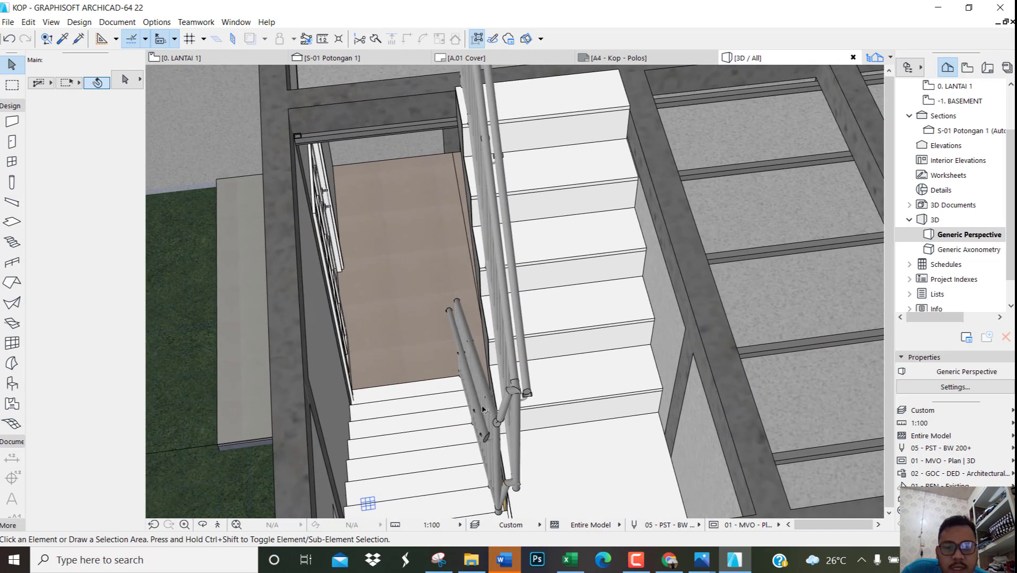
{"action": "scroll", "coordinate": [465, 427], "scroll_direction": "up", "scroll_amount": 4}
{"action": "middle_click_drag", "start_coordinate": [470, 426], "coordinate": [528, 423], "text": "shift"}
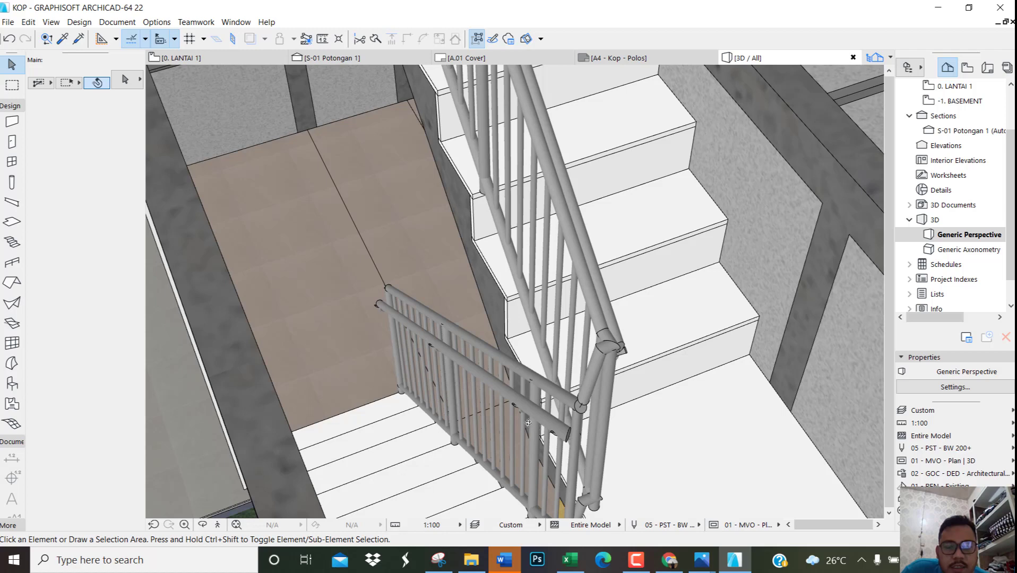
Remove the balusters from the stair railing's segment pattern and add a Railing Panel 22 infill between the posts
{"action": "left_click", "coordinate": [609, 360]}
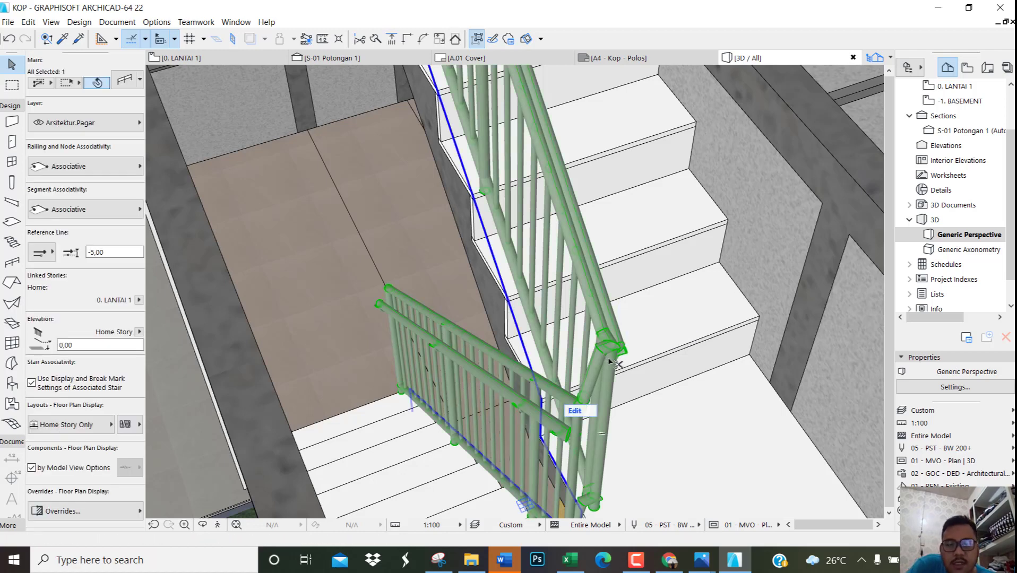
{"action": "double_click", "coordinate": [595, 353]}
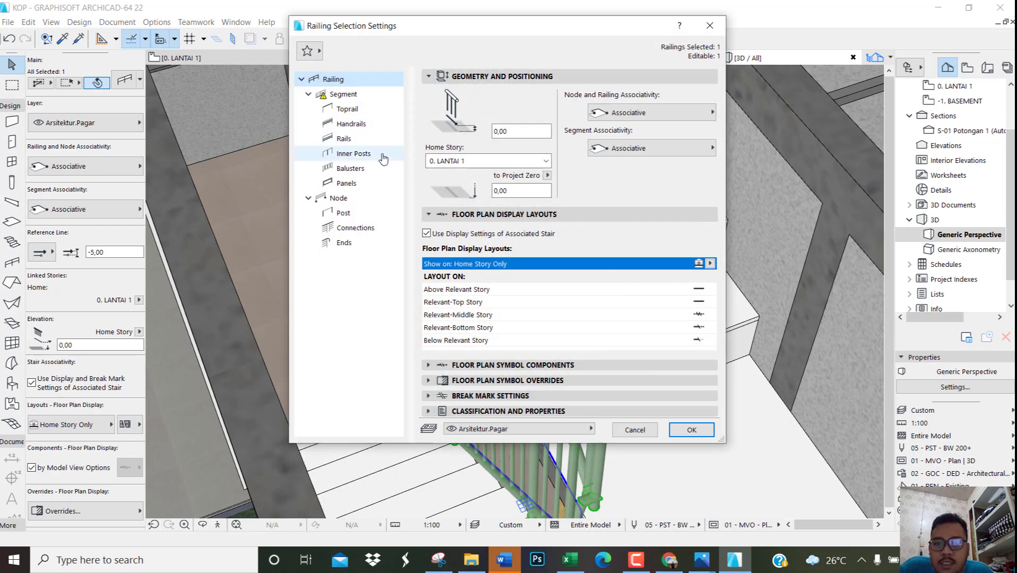
{"action": "left_click", "coordinate": [363, 171]}
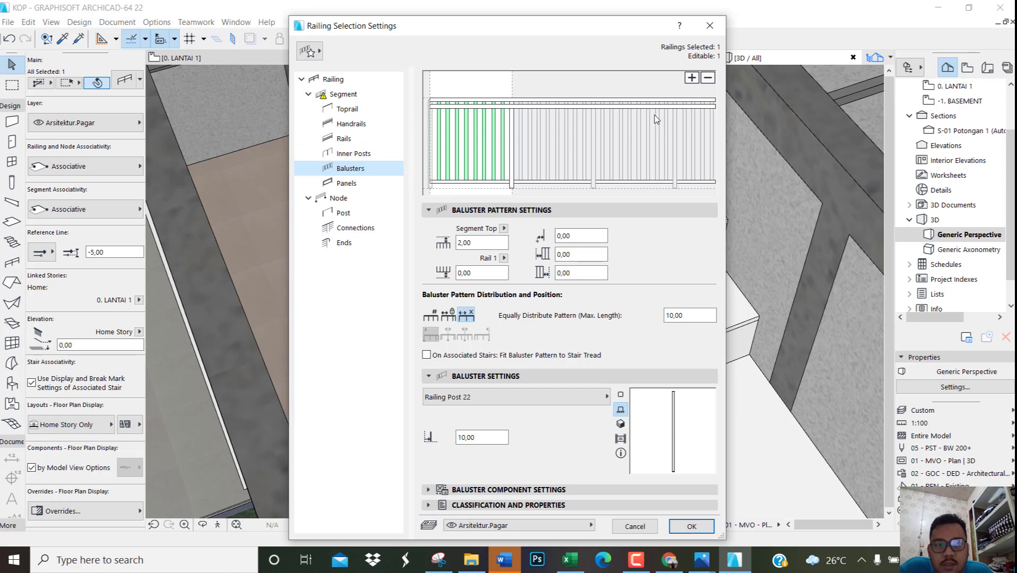
{"action": "left_click", "coordinate": [711, 80]}
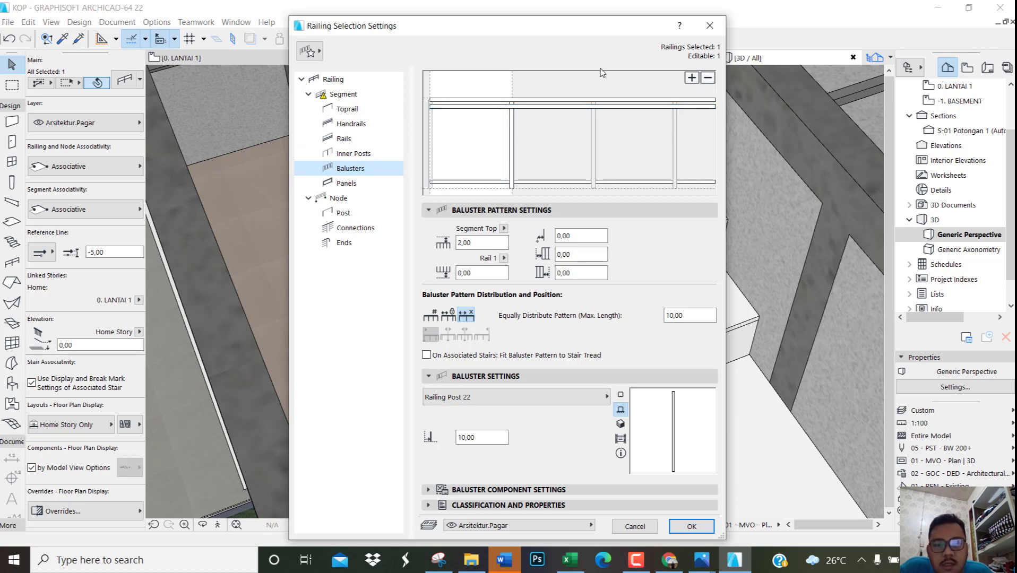
{"action": "left_click", "coordinate": [347, 184]}
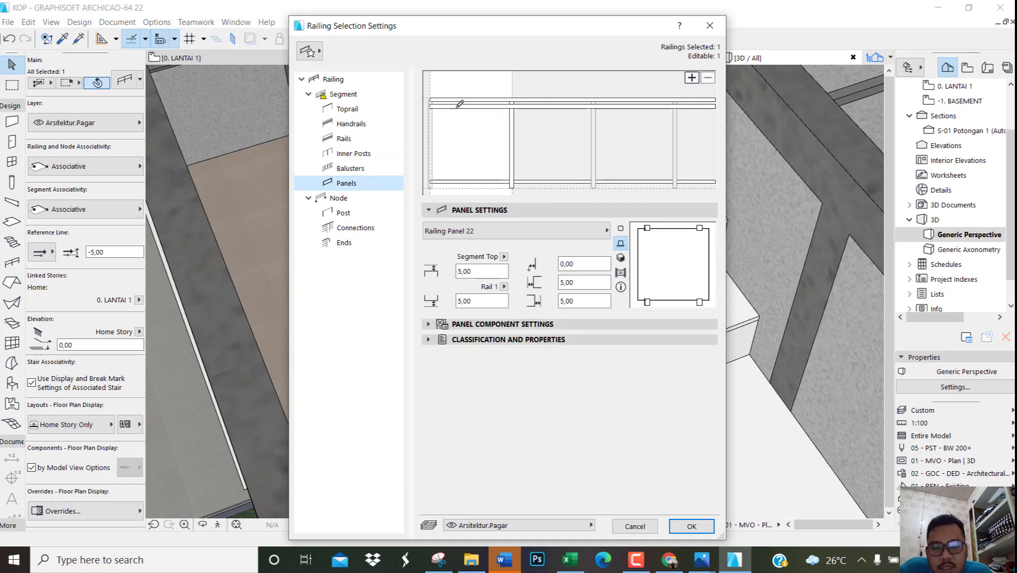
{"action": "left_click", "coordinate": [471, 139]}
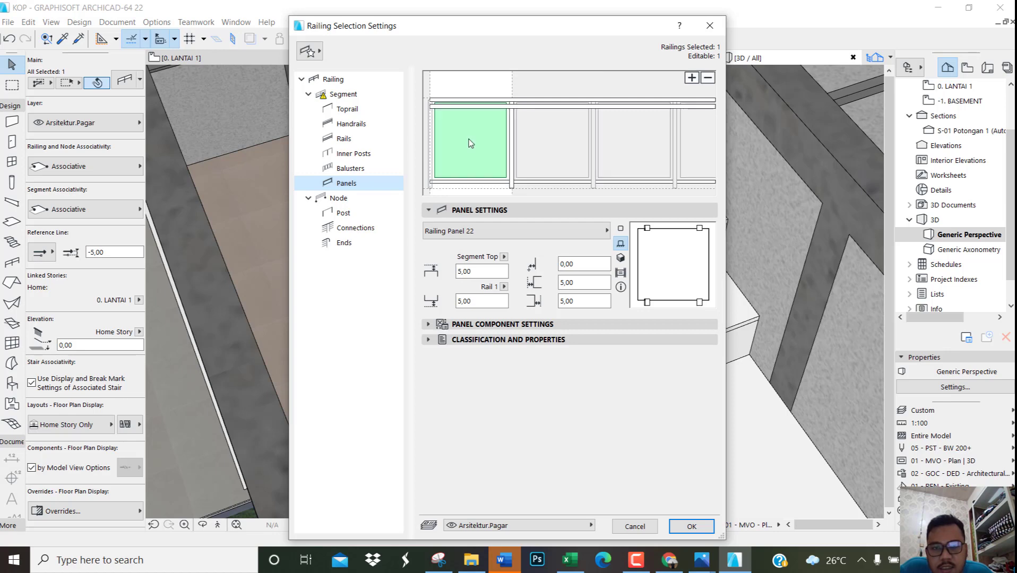
{"action": "left_click", "coordinate": [691, 526]}
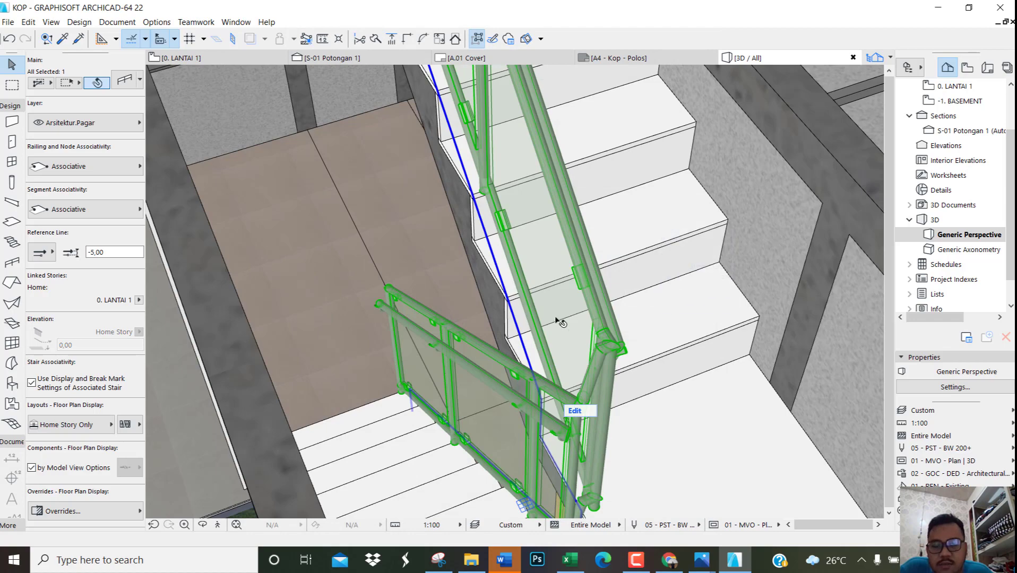
Examine the stair and its panelled railing within the house from several angles and distances
{"action": "left_click_drag", "start_coordinate": [467, 347], "coordinate": [658, 279]}
{"action": "scroll", "coordinate": [658, 280], "scroll_direction": "down", "scroll_amount": 4}
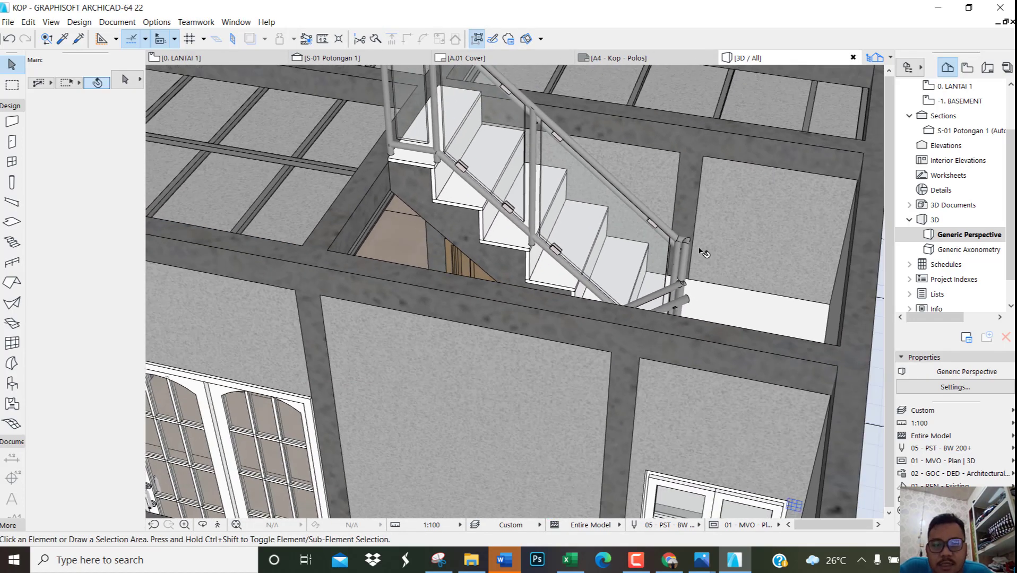
{"action": "scroll", "coordinate": [703, 253], "scroll_direction": "down", "scroll_amount": 2}
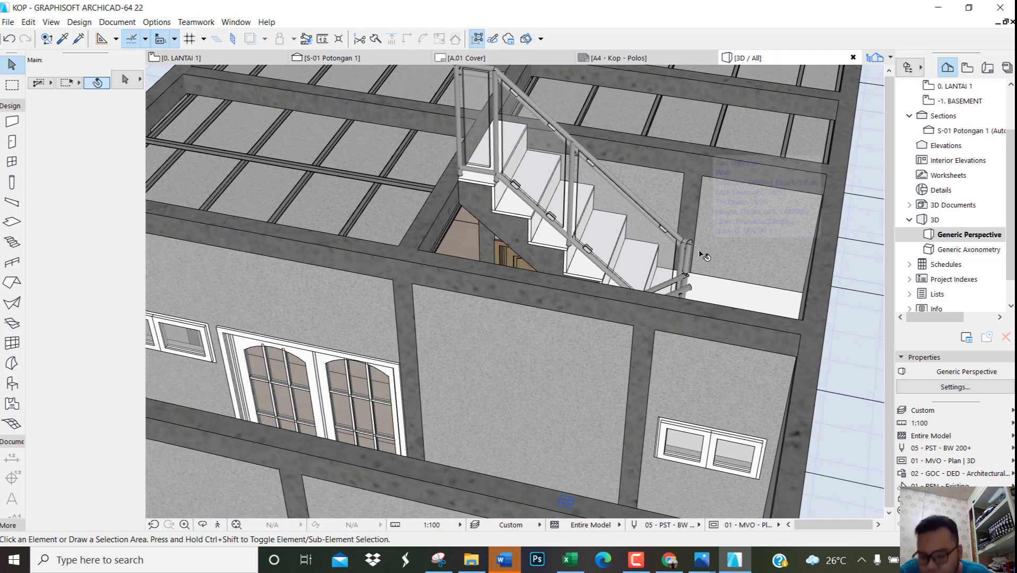
{"action": "middle_click_drag", "start_coordinate": [470, 209], "coordinate": [489, 261], "text": "shift"}
{"action": "scroll", "coordinate": [485, 265], "scroll_direction": "down", "scroll_amount": 5}
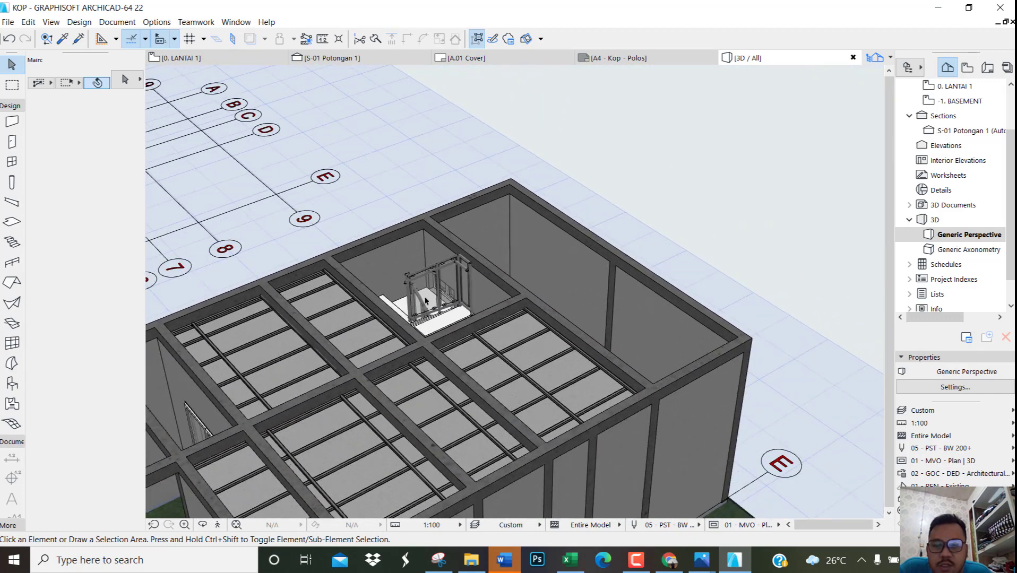
{"action": "middle_click_drag", "start_coordinate": [438, 287], "coordinate": [422, 287], "text": "shift"}
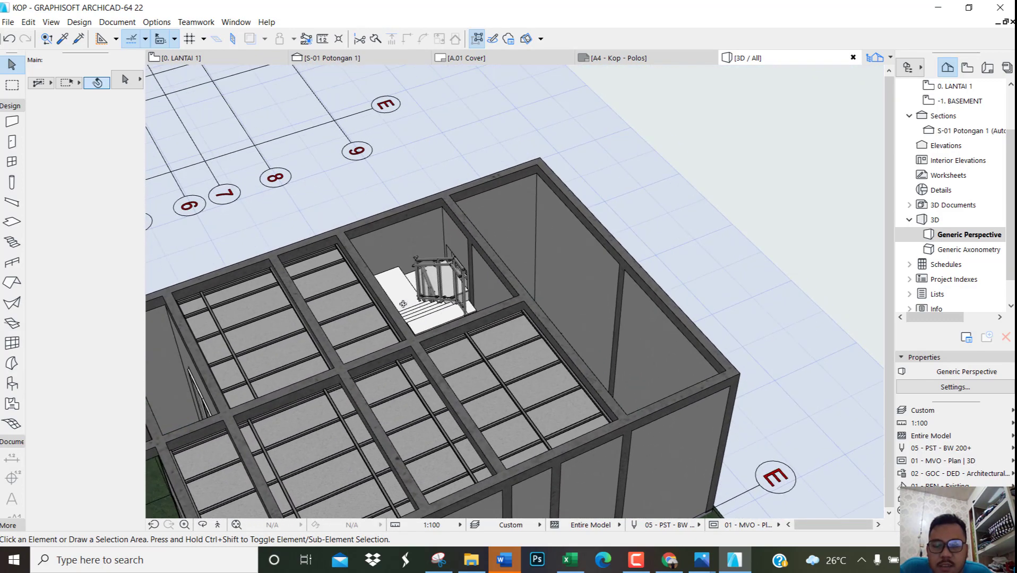
{"action": "scroll", "coordinate": [420, 287], "scroll_direction": "up", "scroll_amount": 3}
{"action": "scroll", "coordinate": [421, 287], "scroll_direction": "up", "scroll_amount": 2}
{"action": "middle_click_drag", "start_coordinate": [511, 276], "coordinate": [331, 245], "text": "shift"}
{"action": "middle_click_drag", "start_coordinate": [519, 241], "coordinate": [462, 266], "text": "shift"}
{"action": "scroll", "coordinate": [629, 270], "scroll_direction": "up", "scroll_amount": 5}
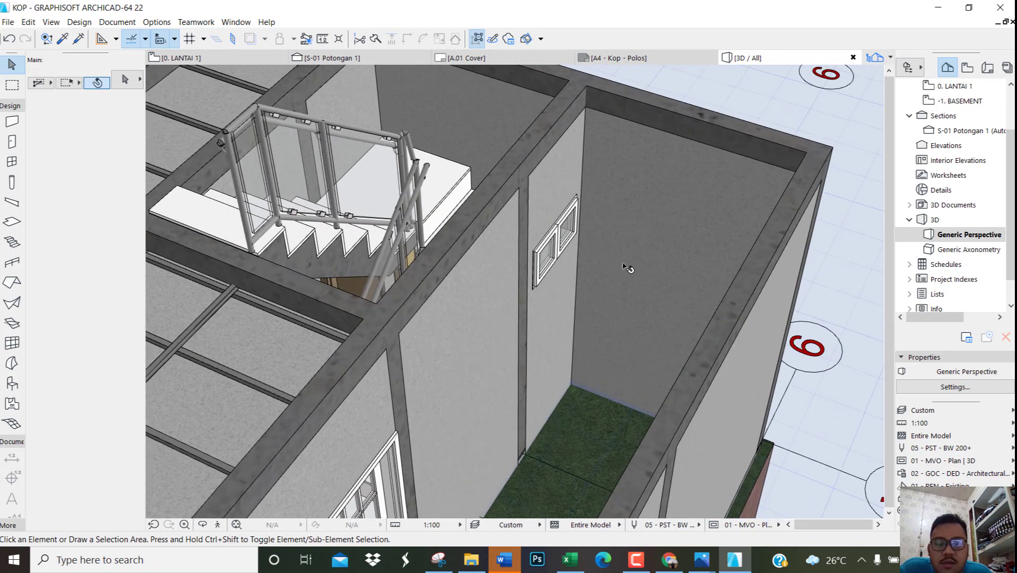
Set the sill height of the small double sash window next to the stairwell to 140,00
{"action": "middle_click_drag", "start_coordinate": [626, 261], "coordinate": [577, 257], "text": "shift"}
{"action": "scroll", "coordinate": [583, 249], "scroll_direction": "up", "scroll_amount": 4}
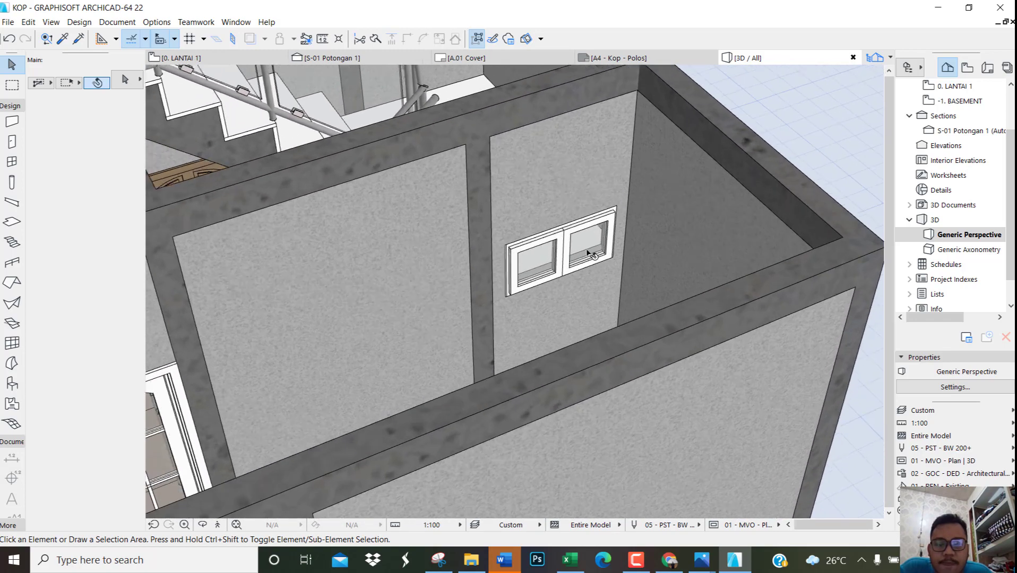
{"action": "middle_click_drag", "start_coordinate": [418, 221], "coordinate": [683, 229], "text": "shift"}
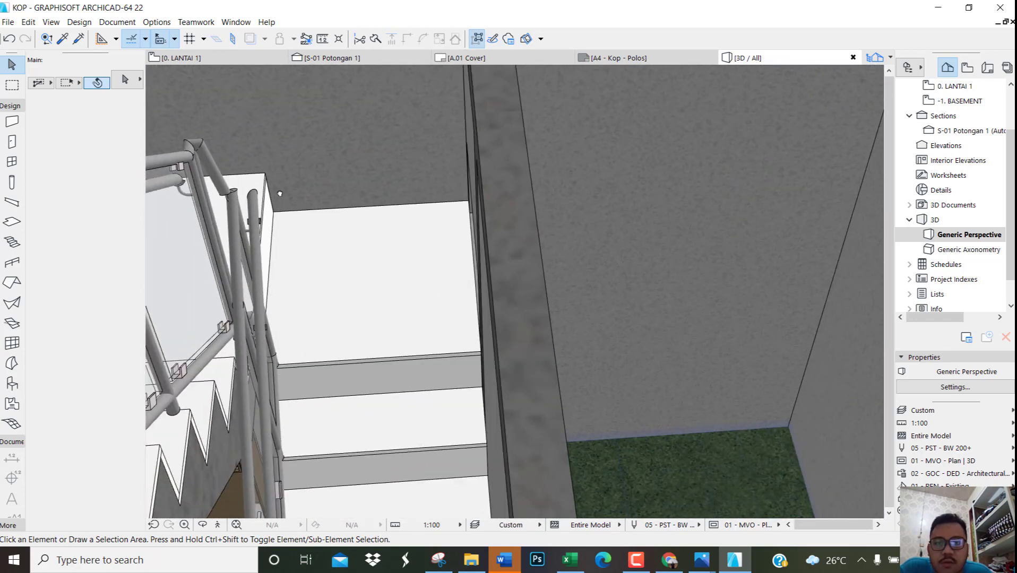
{"action": "middle_click_drag", "start_coordinate": [280, 194], "coordinate": [674, 363], "text": "shift"}
{"action": "scroll", "coordinate": [674, 363], "scroll_direction": "up", "scroll_amount": 3}
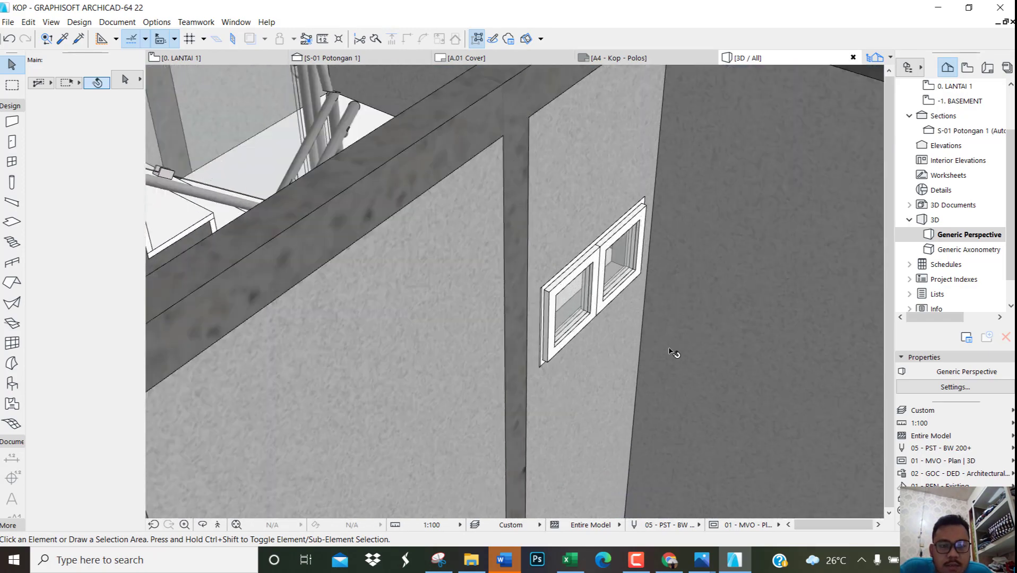
{"action": "left_click", "coordinate": [604, 291]}
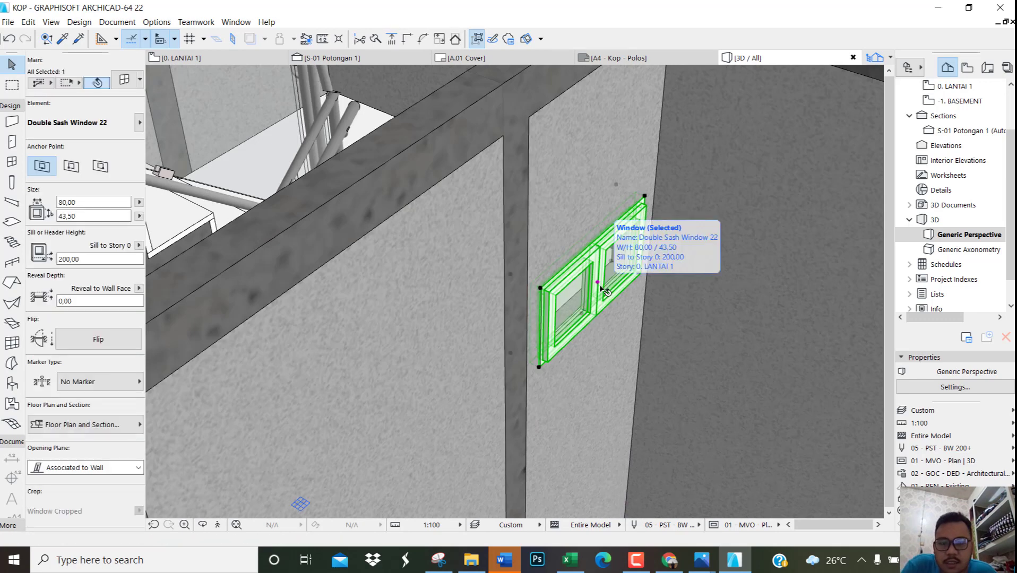
{"action": "double_click", "coordinate": [595, 282]}
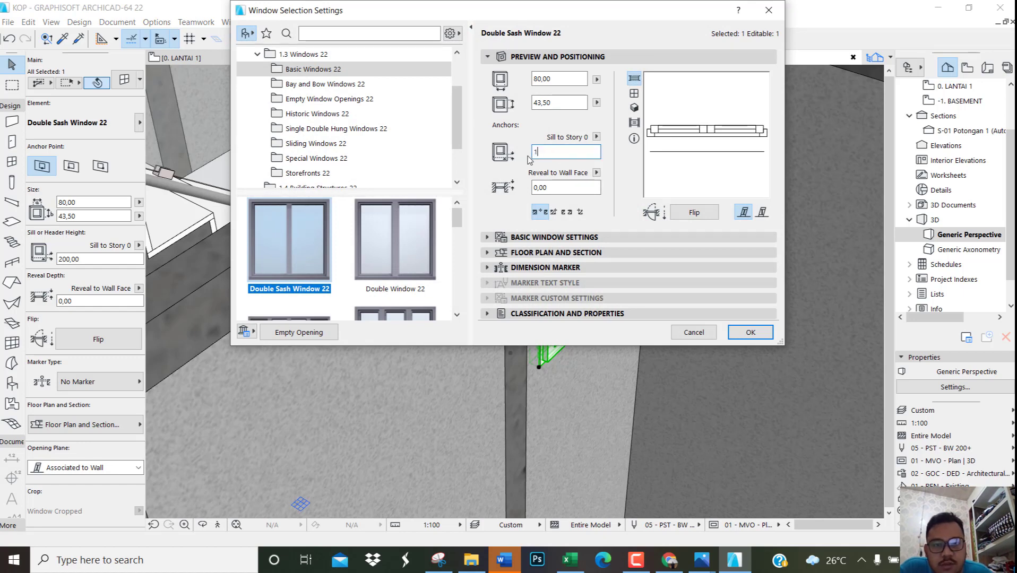
{"action": "key", "text": "Return"}
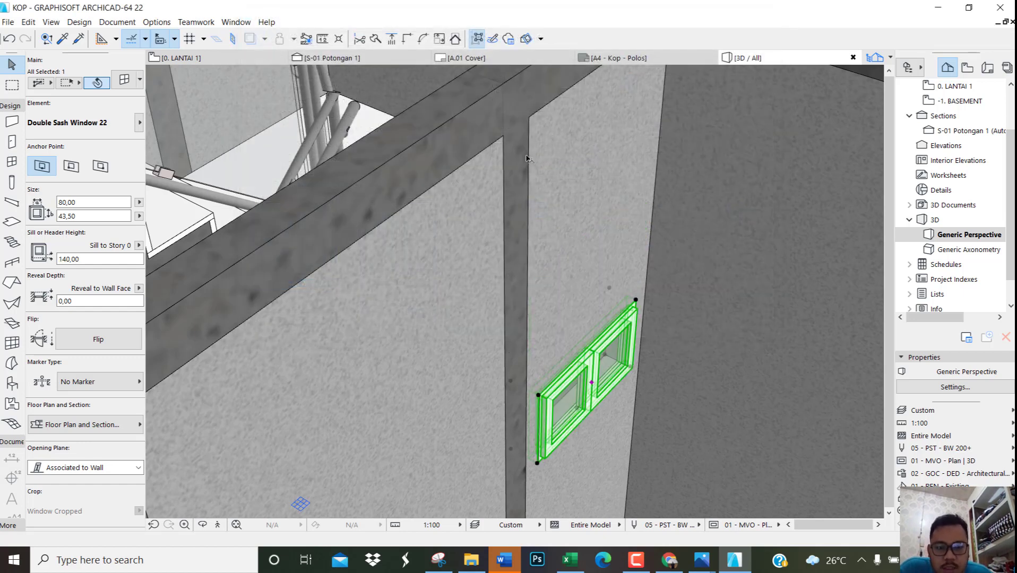
Delete the exterior wall on axis A between axes 8 and 6 to expose the space below the stair
{"action": "middle_click_drag", "start_coordinate": [707, 381], "coordinate": [458, 247], "text": "shift"}
{"action": "key", "text": "Escape"}
{"action": "scroll", "coordinate": [600, 316], "scroll_direction": "down", "scroll_amount": 2}
{"action": "middle_click_drag", "start_coordinate": [696, 324], "coordinate": [513, 368], "text": "shift"}
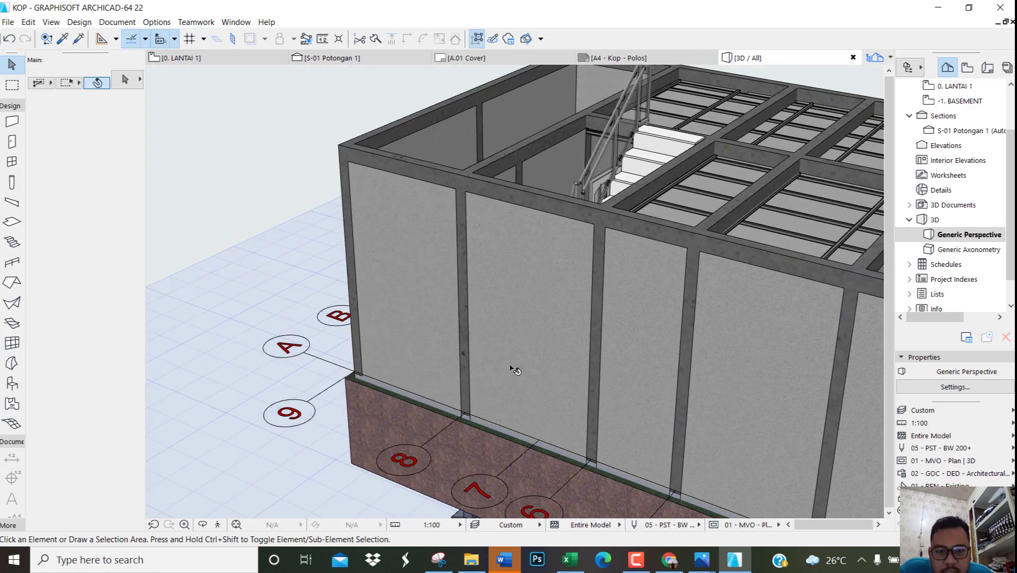
{"action": "left_click", "coordinate": [529, 354]}
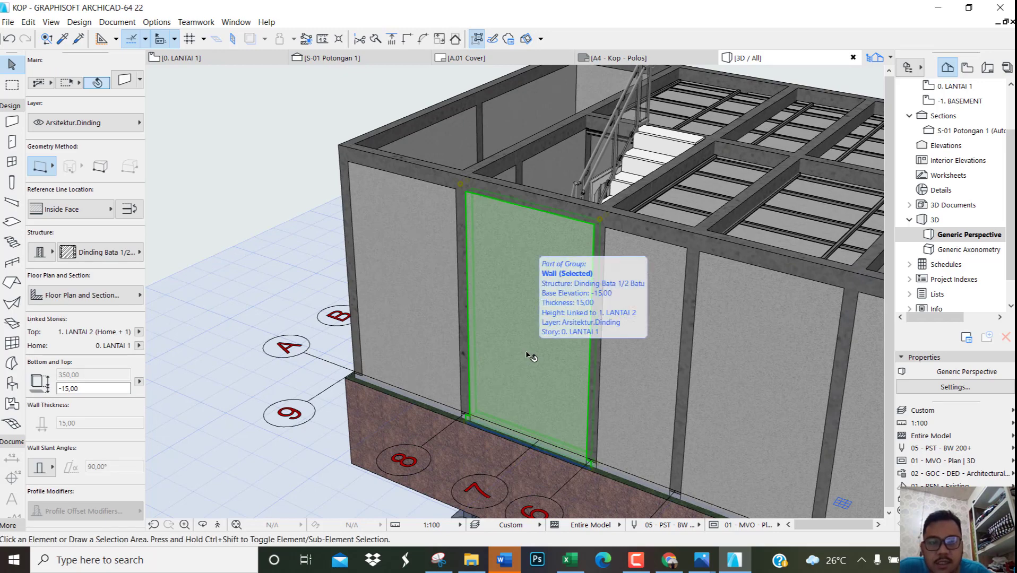
{"action": "key", "text": "Delete"}
Examine where the double sash window meets the underside of the stair landing
{"action": "scroll", "coordinate": [525, 353], "scroll_direction": "up", "scroll_amount": 5}
{"action": "middle_click_drag", "start_coordinate": [509, 347], "coordinate": [472, 180], "text": "shift"}
{"action": "scroll", "coordinate": [472, 181], "scroll_direction": "up", "scroll_amount": 6}
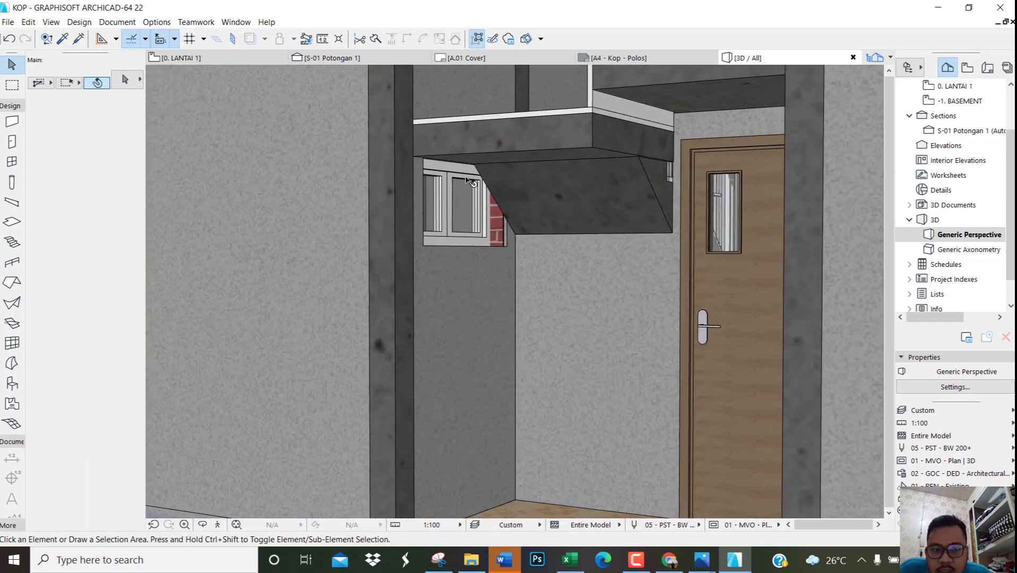
{"action": "scroll", "coordinate": [438, 183], "scroll_direction": "up", "scroll_amount": 1}
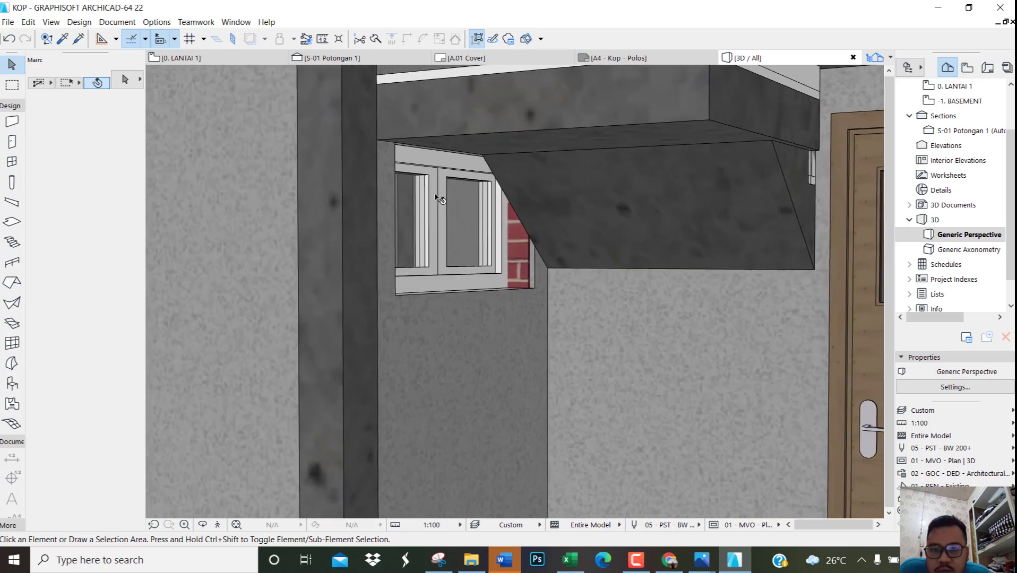
{"action": "middle_click_drag", "start_coordinate": [484, 197], "coordinate": [542, 206], "text": "shift"}
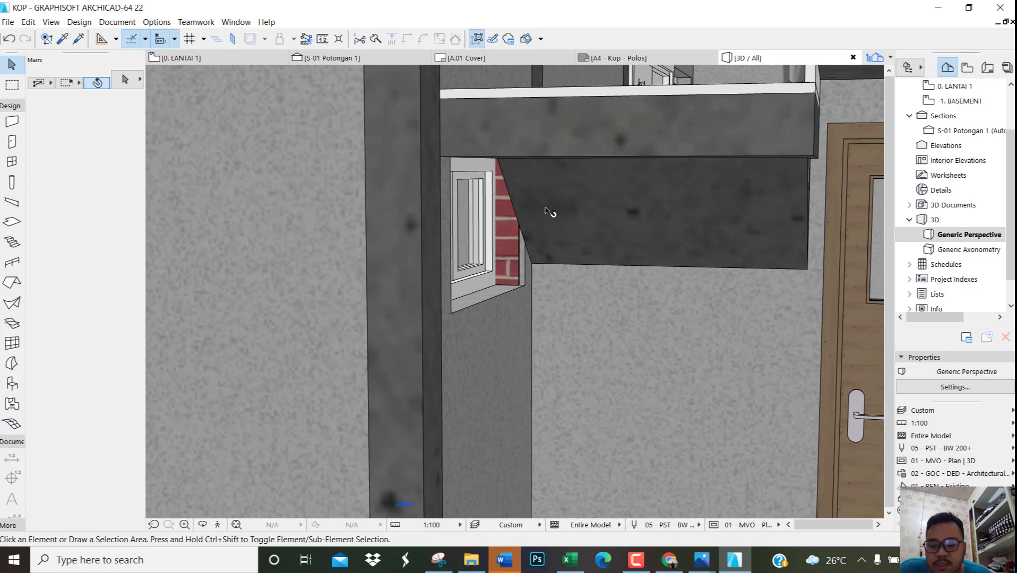
Undo the deletion of the exterior wall between axes 8 and 6 and clear the selection
{"action": "left_click", "coordinate": [550, 212]}
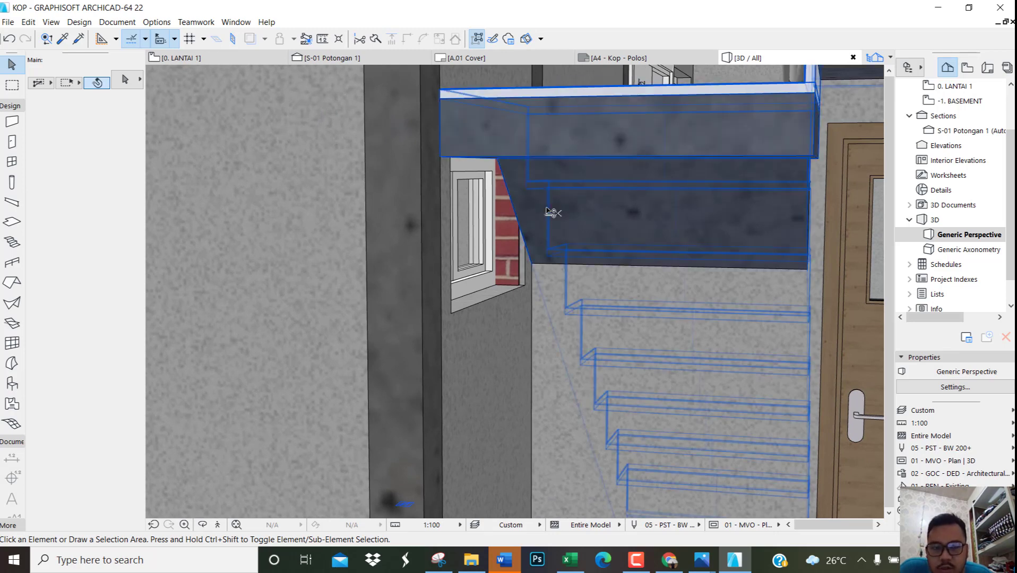
{"action": "key", "text": "Delete"}
{"action": "left_click", "coordinate": [546, 211]}
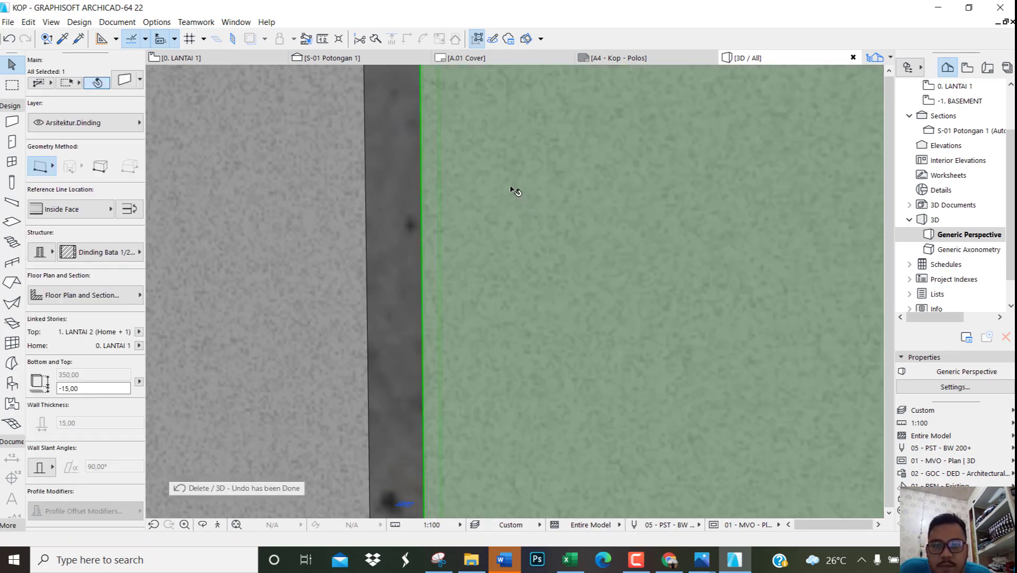
{"action": "key", "text": "Escape"}
Examine the whole house from outside and the front yard between axes 1 and 4
{"action": "scroll", "coordinate": [510, 181], "scroll_direction": "down", "scroll_amount": 5}
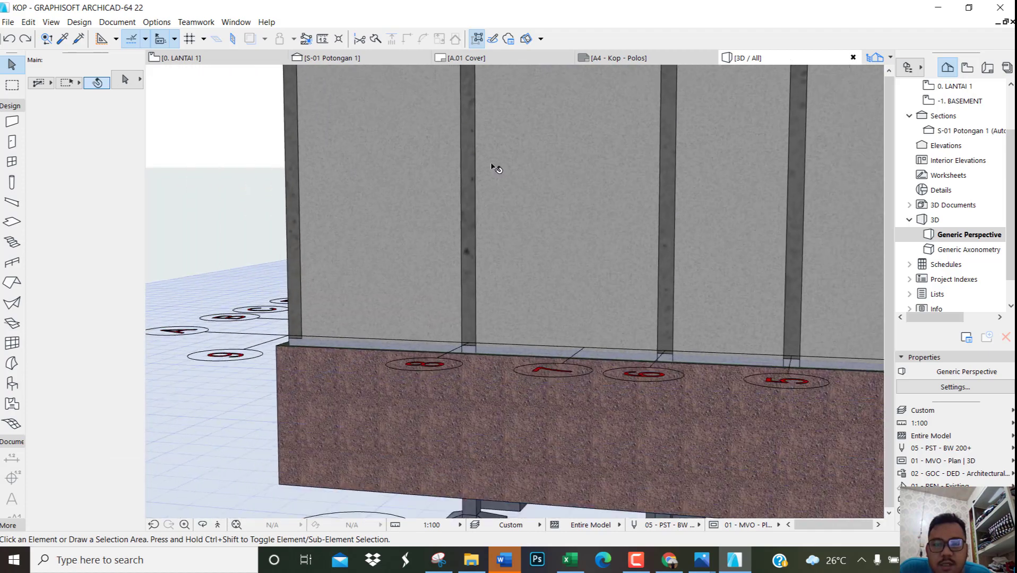
{"action": "scroll", "coordinate": [491, 165], "scroll_direction": "down", "scroll_amount": 2}
{"action": "middle_click_drag", "start_coordinate": [412, 110], "coordinate": [438, 171], "text": "shift"}
{"action": "scroll", "coordinate": [438, 171], "scroll_direction": "down", "scroll_amount": 3}
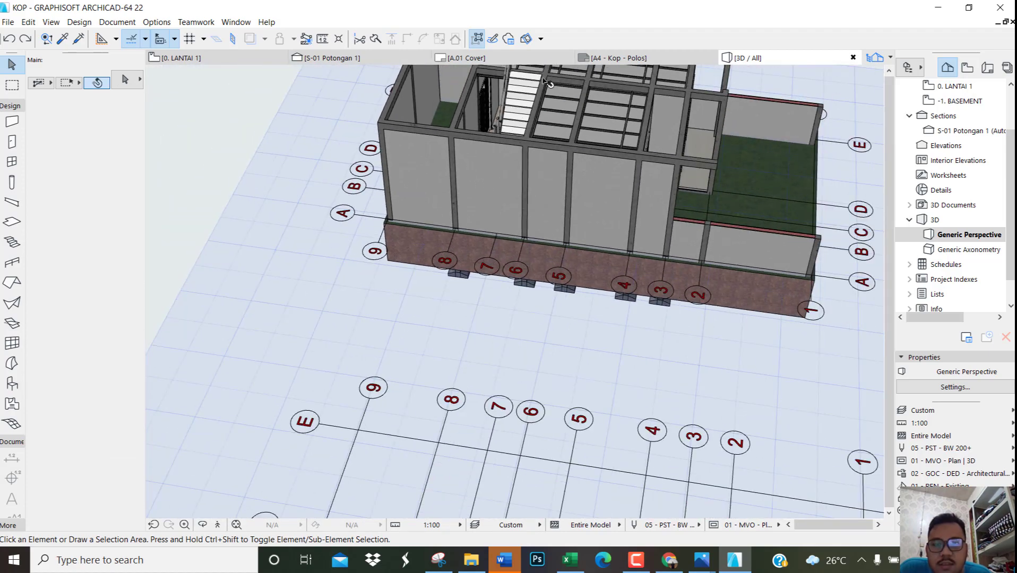
{"action": "scroll", "coordinate": [544, 81], "scroll_direction": "up", "scroll_amount": 3}
{"action": "middle_click_drag", "start_coordinate": [457, 128], "coordinate": [391, 247], "text": "shift"}
{"action": "scroll", "coordinate": [444, 113], "scroll_direction": "up", "scroll_amount": 3}
{"action": "scroll", "coordinate": [443, 113], "scroll_direction": "down", "scroll_amount": 3}
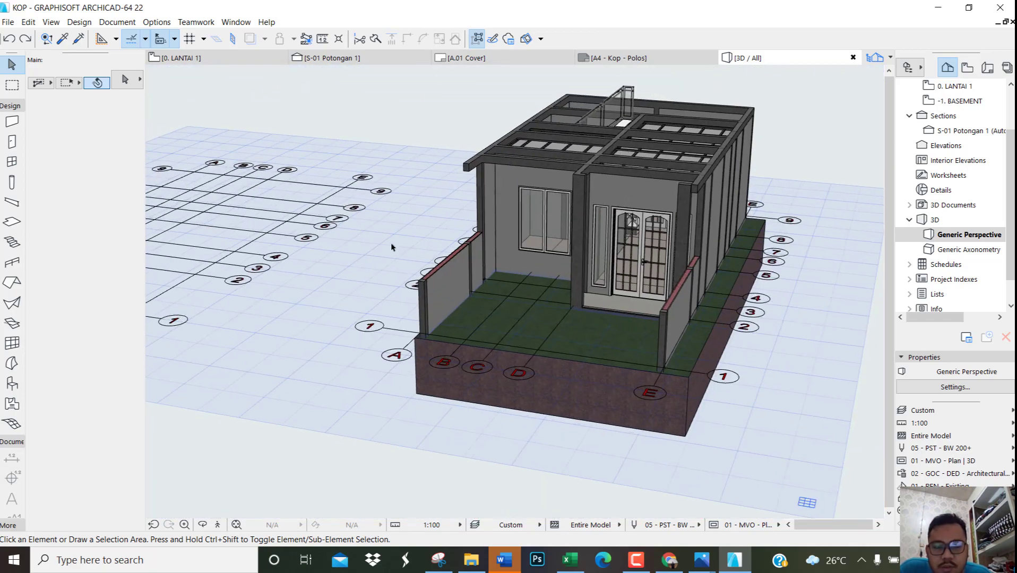
{"action": "scroll", "coordinate": [512, 351], "scroll_direction": "up", "scroll_amount": 4}
{"action": "middle_click_drag", "start_coordinate": [509, 294], "coordinate": [531, 350], "text": "shift"}
{"action": "scroll", "coordinate": [602, 336], "scroll_direction": "up", "scroll_amount": 2}
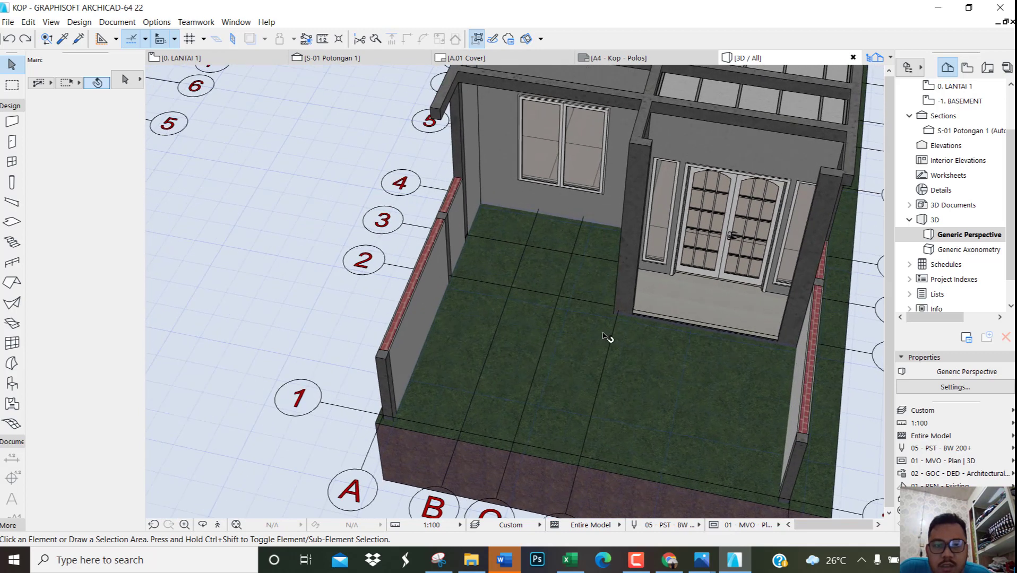
{"action": "scroll", "coordinate": [606, 338], "scroll_direction": "up", "scroll_amount": 1}
{"action": "scroll", "coordinate": [575, 292], "scroll_direction": "up", "scroll_amount": 2}
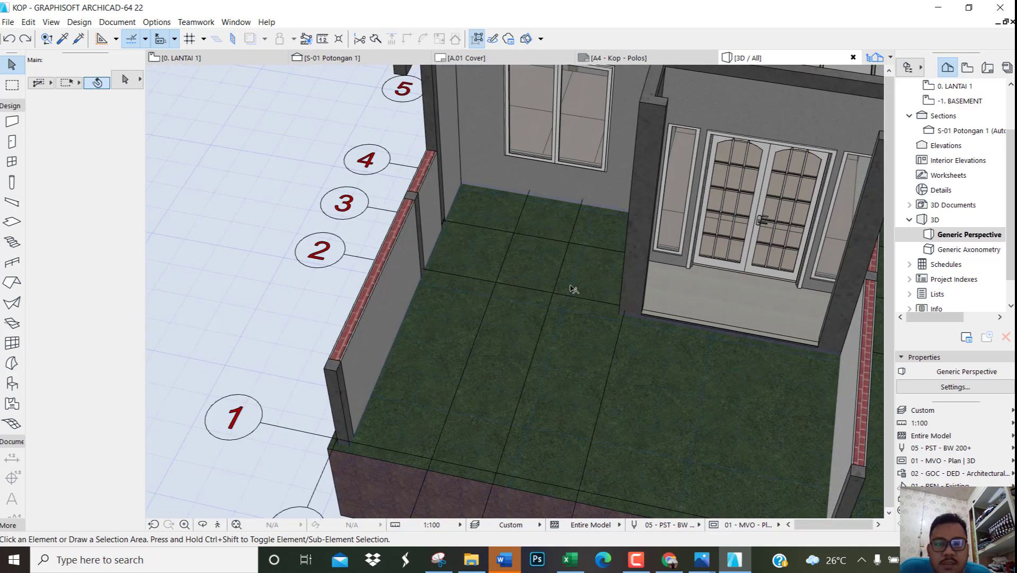
{"action": "scroll", "coordinate": [568, 286], "scroll_direction": "down", "scroll_amount": 2}
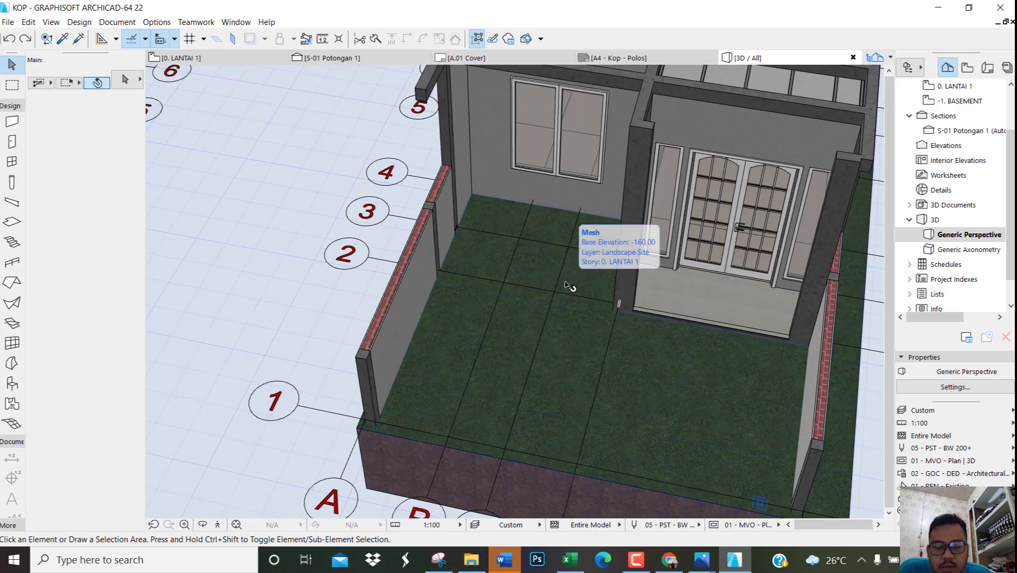
Open the 0. LANTAI 1 floor plan at the front yard between axes 1 and 2
{"action": "key", "text": "F2"}
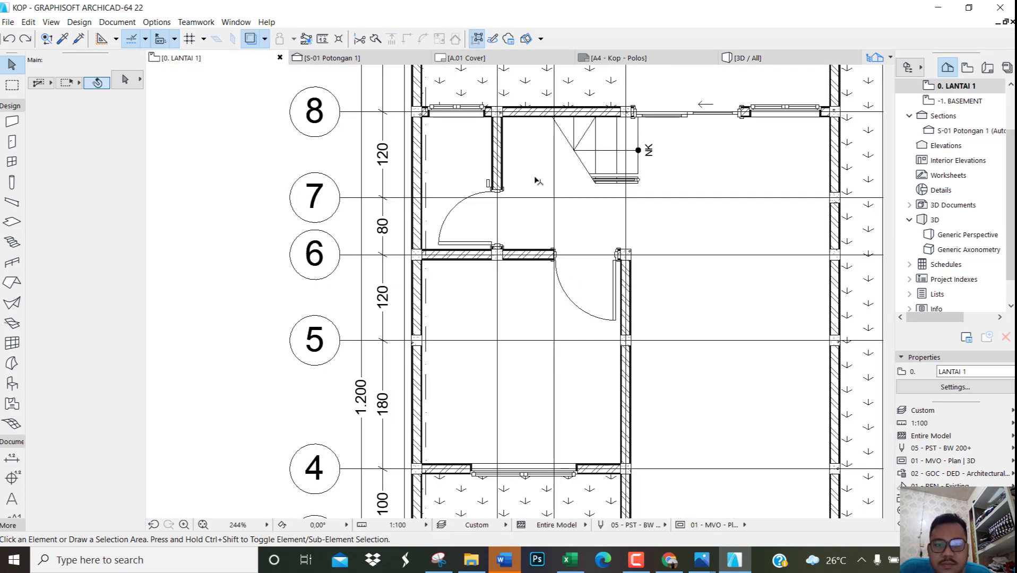
{"action": "scroll", "coordinate": [537, 181], "scroll_direction": "down", "scroll_amount": 5}
{"action": "scroll", "coordinate": [591, 335], "scroll_direction": "up", "scroll_amount": 4}
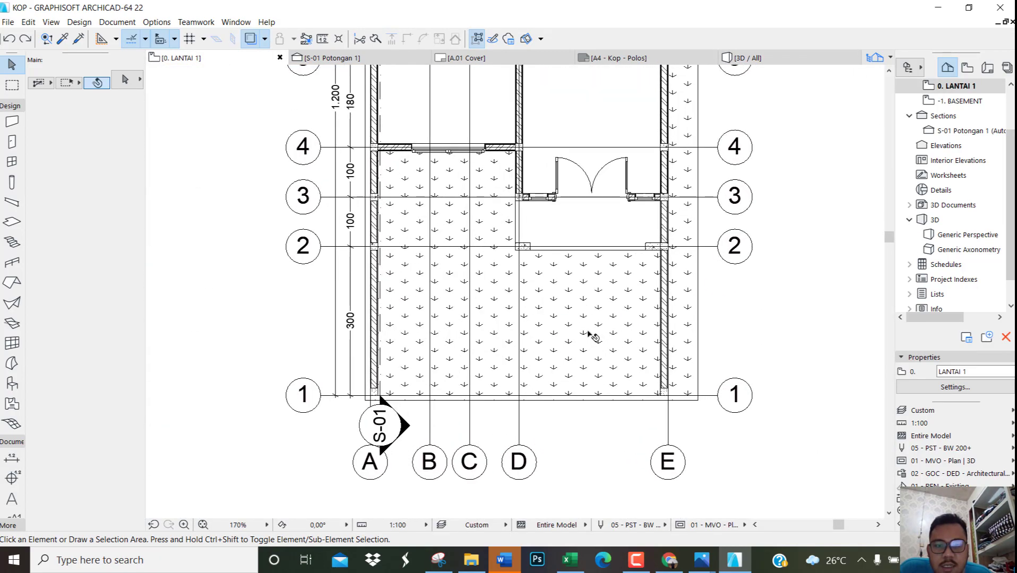
{"action": "scroll", "coordinate": [580, 327], "scroll_direction": "up", "scroll_amount": 1}
{"action": "middle_click_drag", "start_coordinate": [660, 314], "coordinate": [484, 420]}
{"action": "scroll", "coordinate": [476, 273], "scroll_direction": "up", "scroll_amount": 3}
{"action": "scroll", "coordinate": [480, 277], "scroll_direction": "down", "scroll_amount": 7}
{"action": "scroll", "coordinate": [484, 416], "scroll_direction": "down", "scroll_amount": 1}
{"action": "middle_click_drag", "start_coordinate": [484, 408], "coordinate": [474, 273]}
{"action": "scroll", "coordinate": [470, 268], "scroll_direction": "up", "scroll_amount": 8}
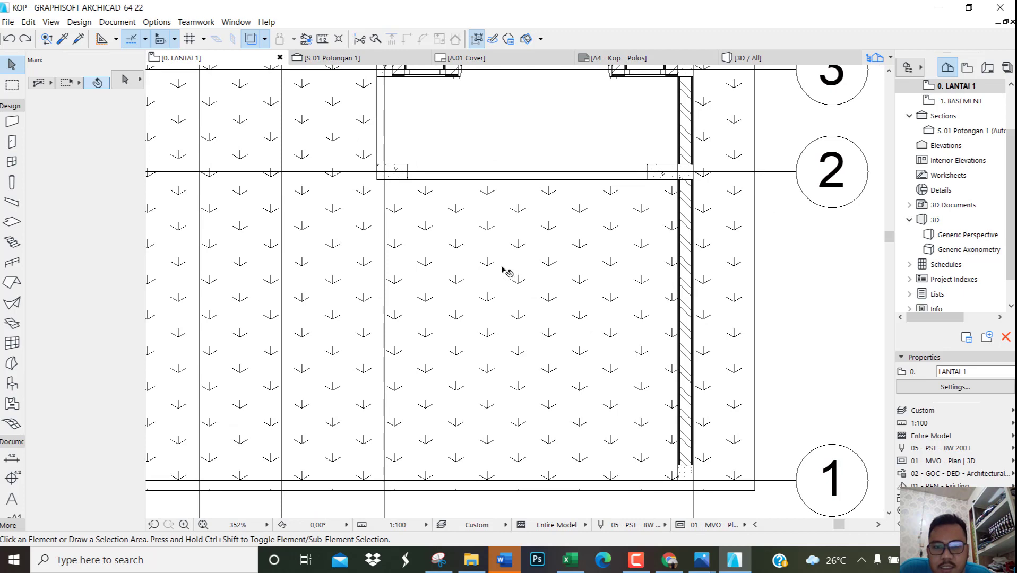
Give the large site mesh a 25 % cover fill with green cover fill pen 226 and clear the selection
{"action": "left_click", "coordinate": [505, 272]}
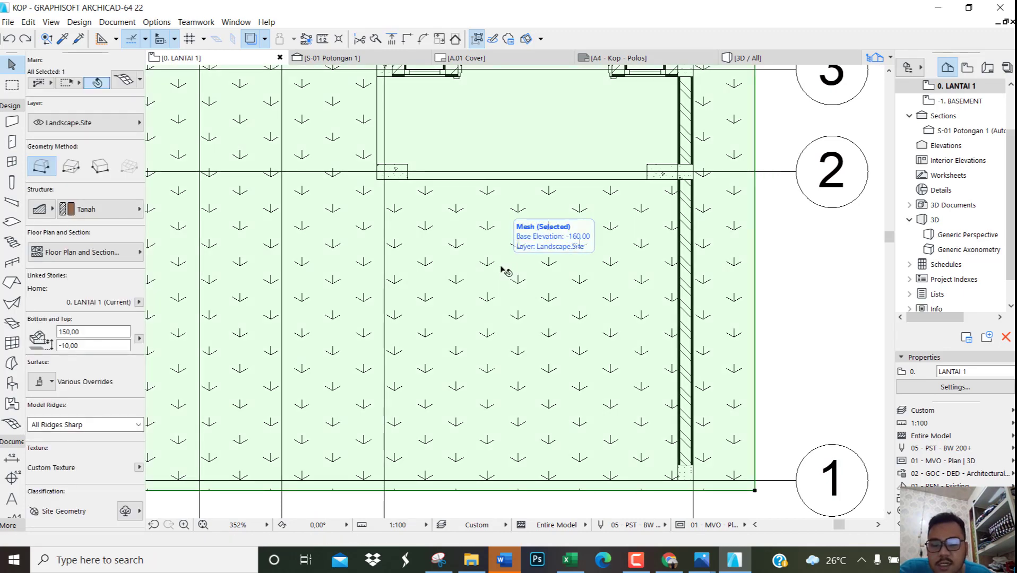
{"action": "double_click", "coordinate": [505, 272]}
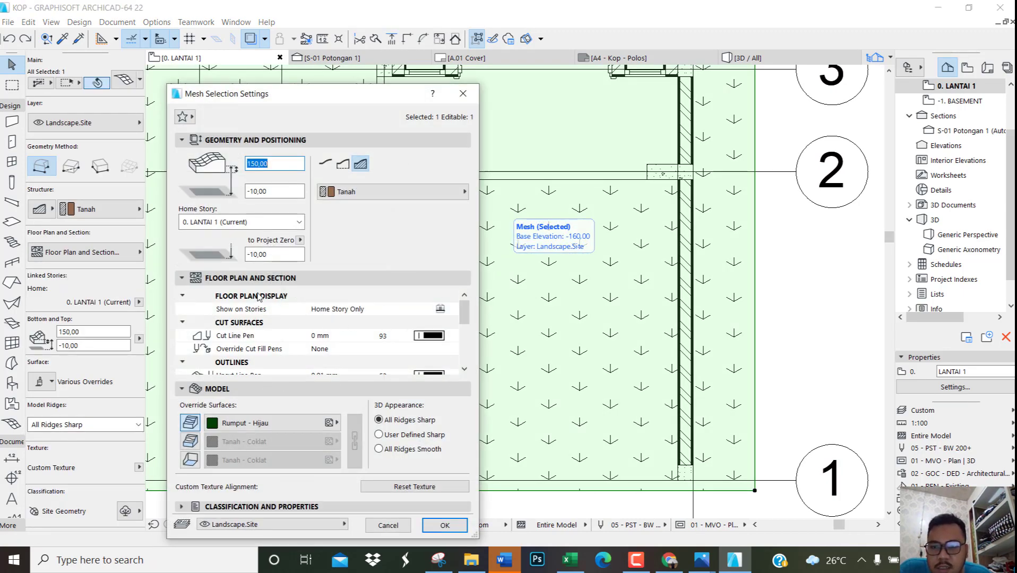
{"action": "scroll", "coordinate": [373, 312], "scroll_direction": "down", "scroll_amount": 5}
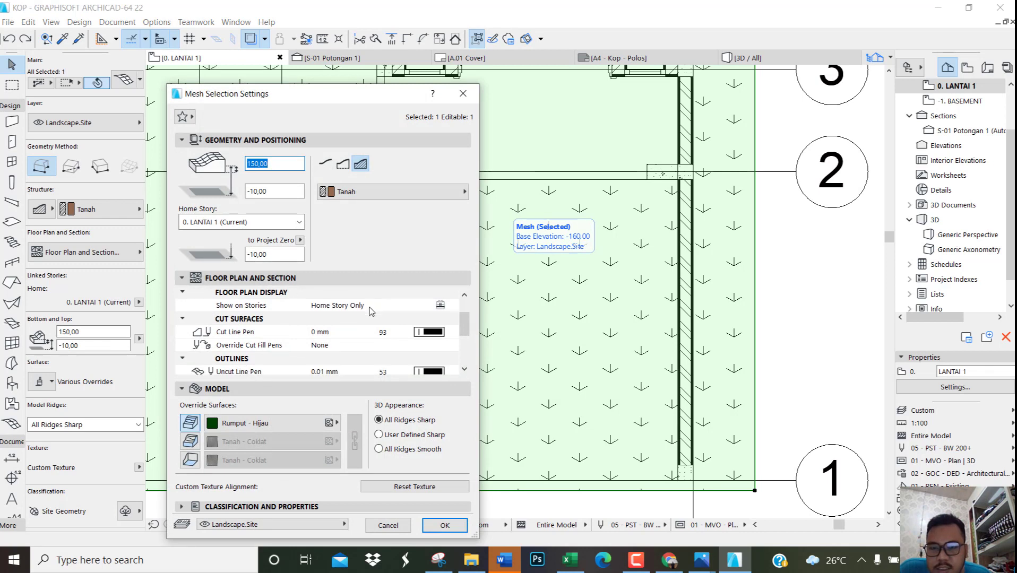
{"action": "scroll", "coordinate": [373, 312], "scroll_direction": "down", "scroll_amount": 1}
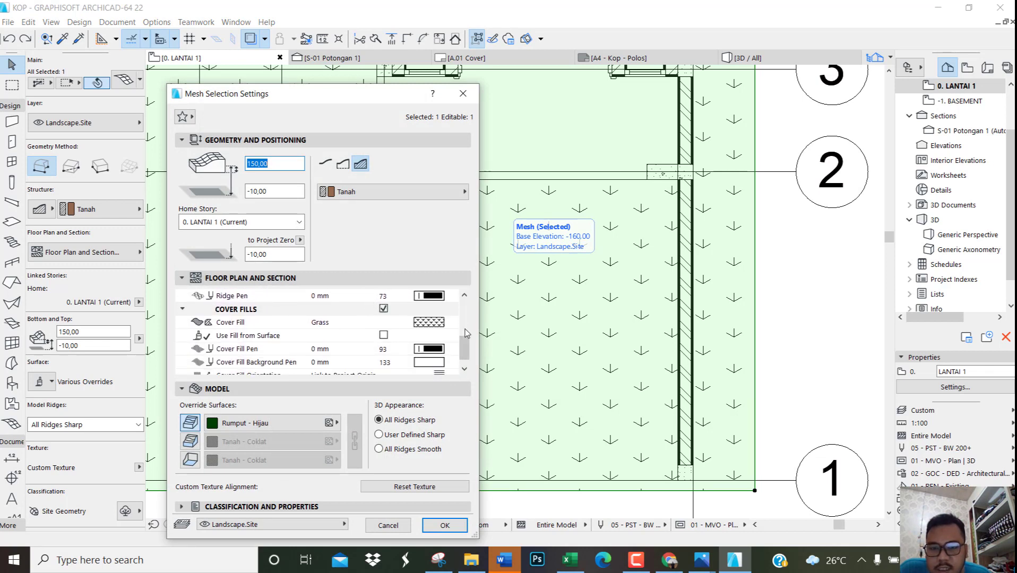
{"action": "left_click", "coordinate": [432, 325]}
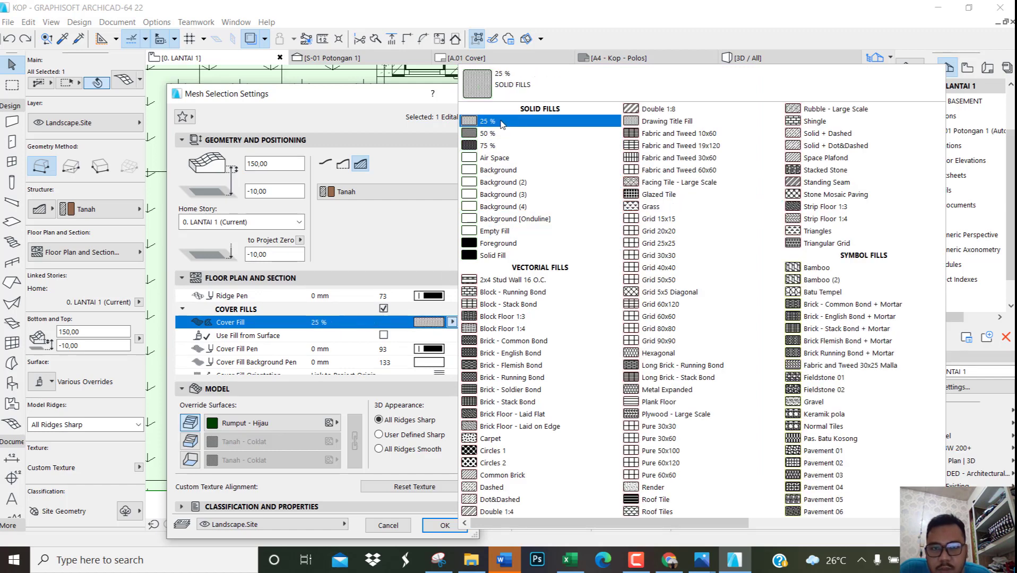
{"action": "left_click", "coordinate": [498, 123]}
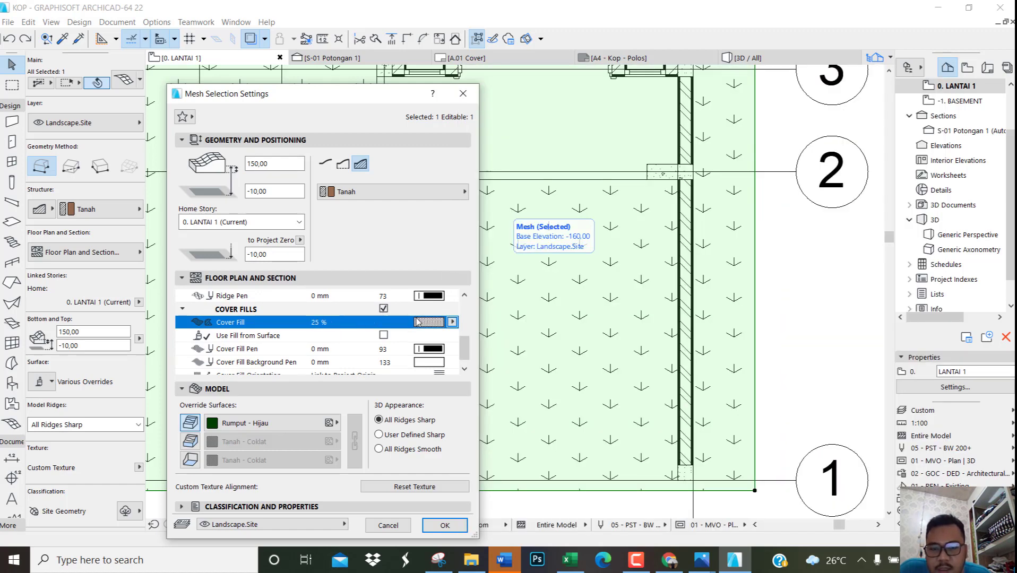
{"action": "left_click", "coordinate": [432, 349]}
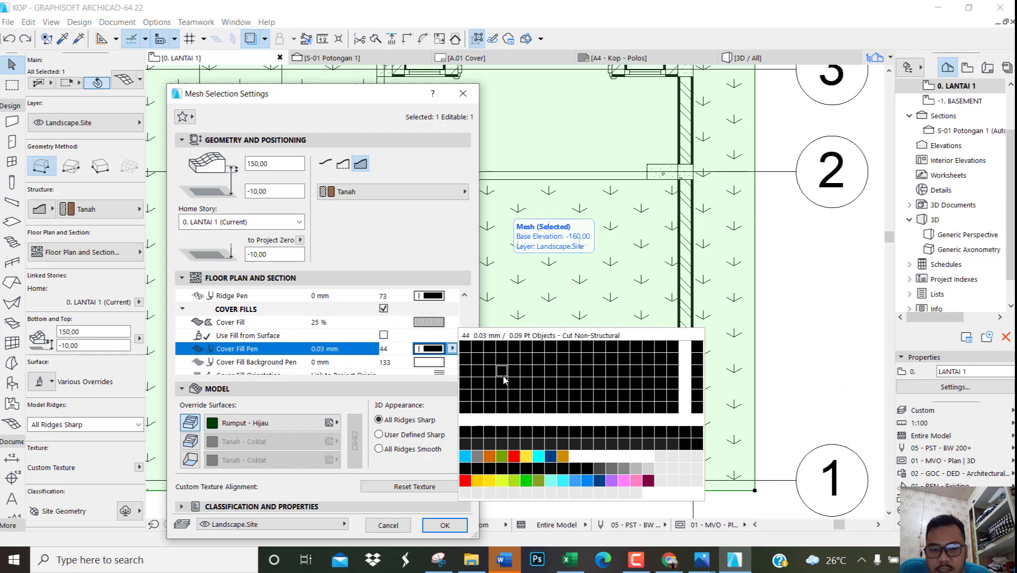
{"action": "left_click", "coordinate": [526, 481]}
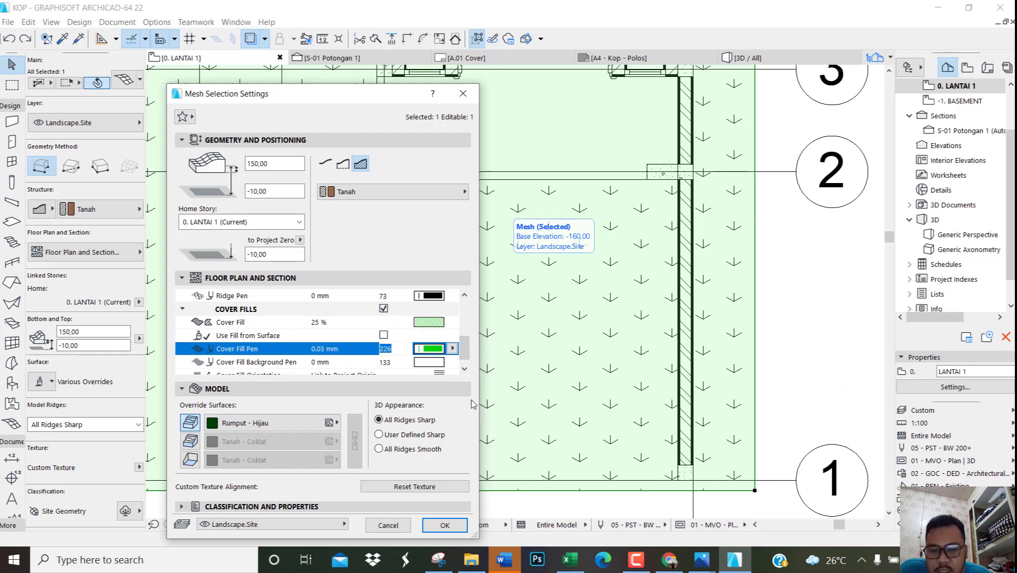
{"action": "left_click", "coordinate": [445, 526]}
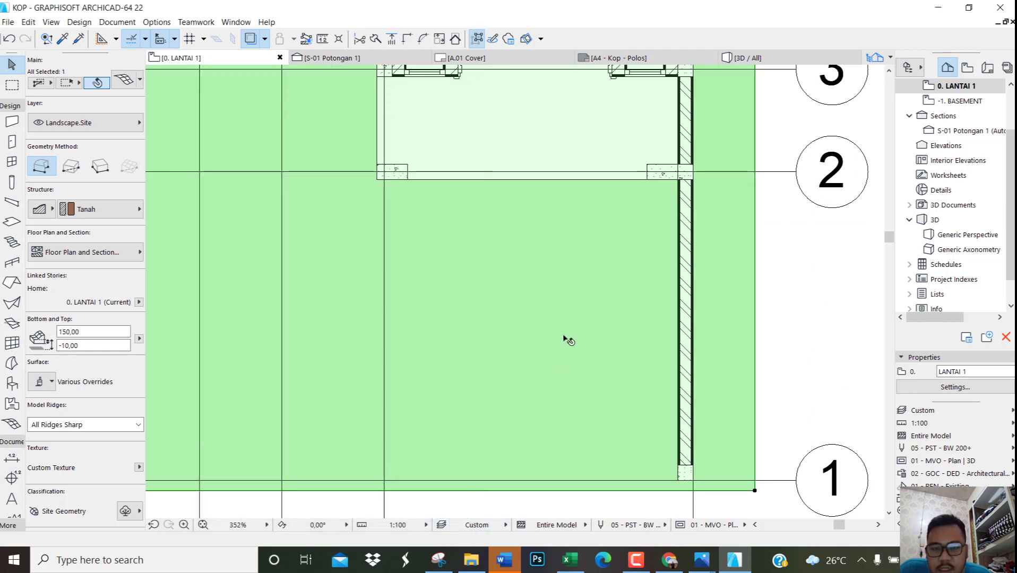
{"action": "key", "text": "Escape"}
Draw a rectangular mesh about 285 by 492.5 from the inner wall corner at axes A/4 to the intersection of axes D and 1
{"action": "scroll", "coordinate": [595, 266], "scroll_direction": "down", "scroll_amount": 6}
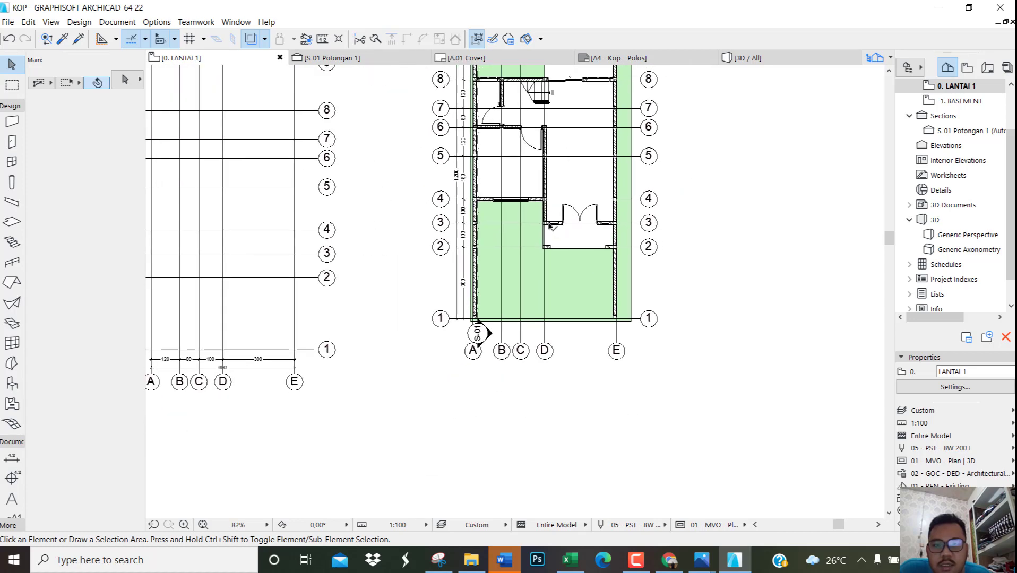
{"action": "scroll", "coordinate": [550, 225], "scroll_direction": "up", "scroll_amount": 2}
{"action": "middle_click_drag", "start_coordinate": [583, 309], "coordinate": [551, 329]}
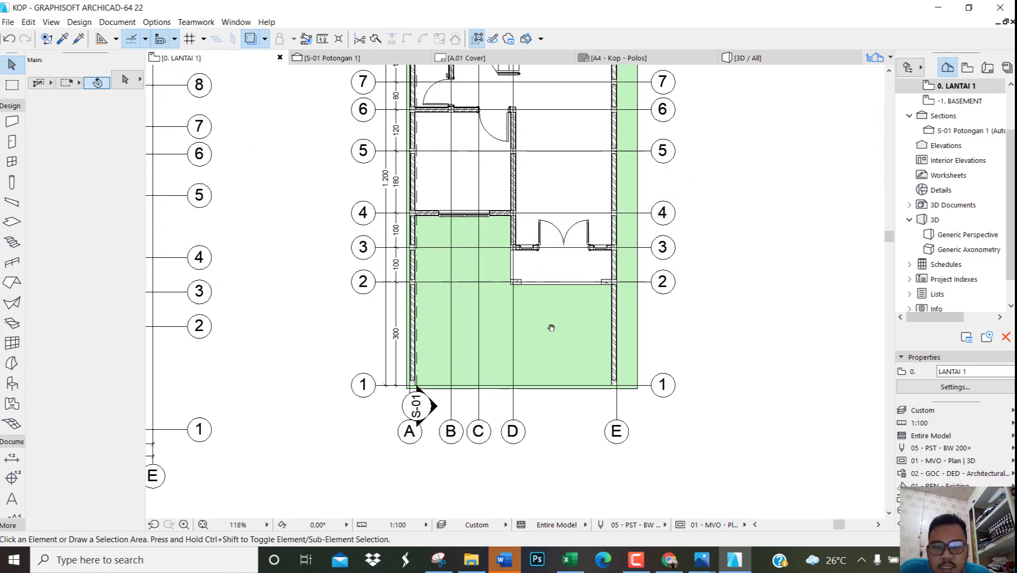
{"action": "scroll", "coordinate": [549, 313], "scroll_direction": "up", "scroll_amount": 2}
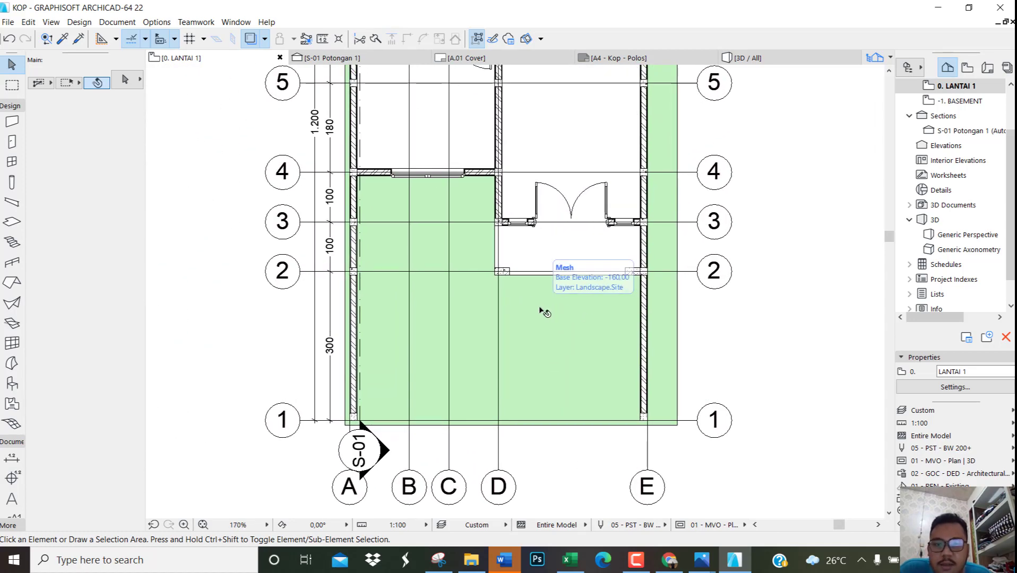
{"action": "scroll", "coordinate": [542, 309], "scroll_direction": "up", "scroll_amount": 1}
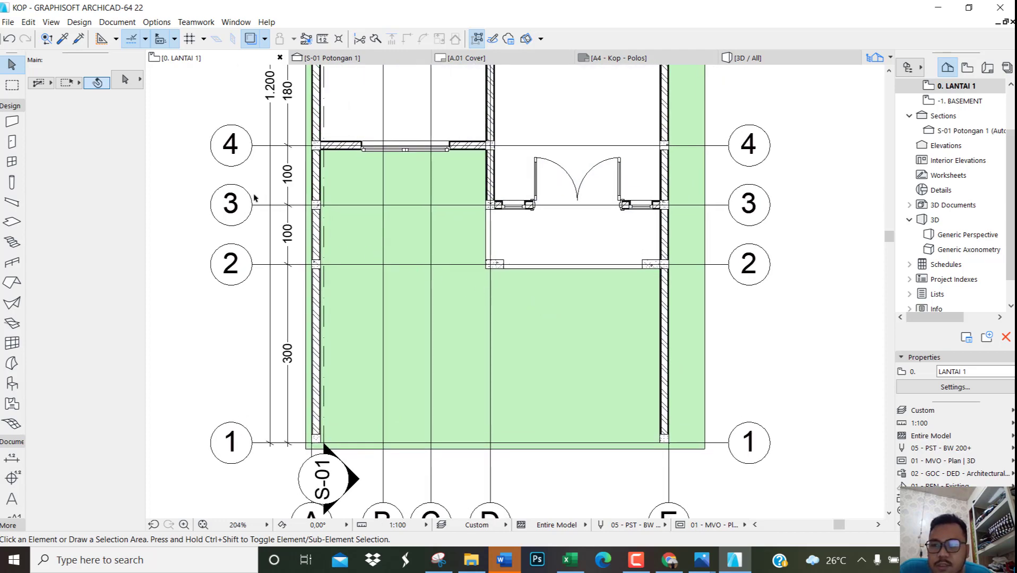
{"action": "left_click", "coordinate": [13, 424]}
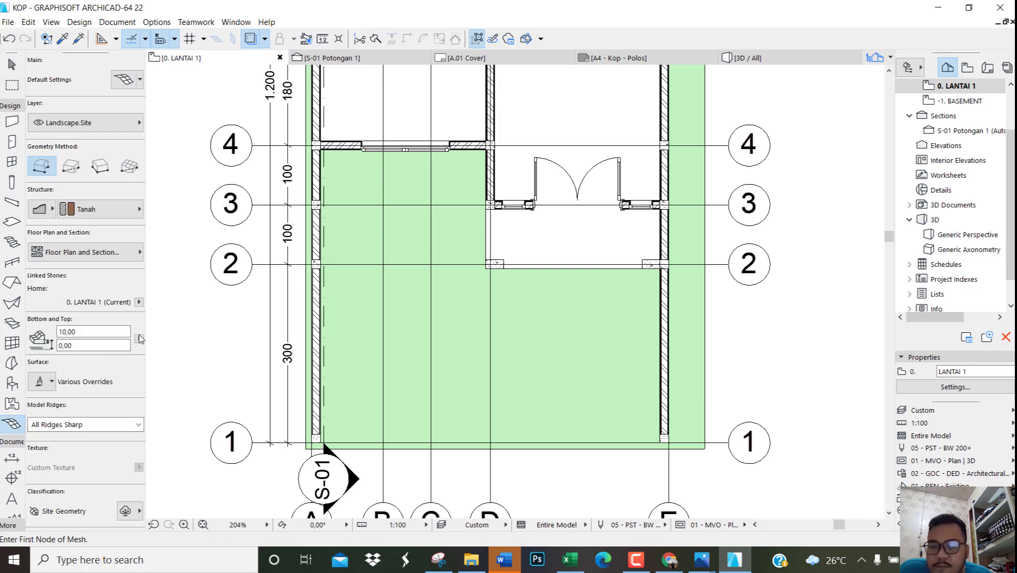
{"action": "left_click", "coordinate": [74, 171]}
{"action": "scroll", "coordinate": [319, 153], "scroll_direction": "up", "scroll_amount": 3}
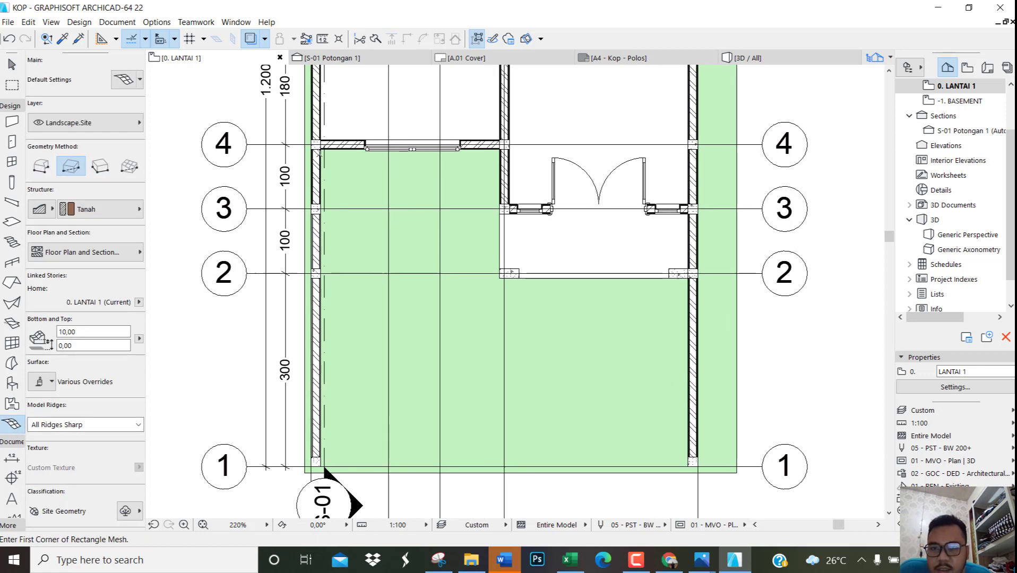
{"action": "left_click", "coordinate": [321, 149]}
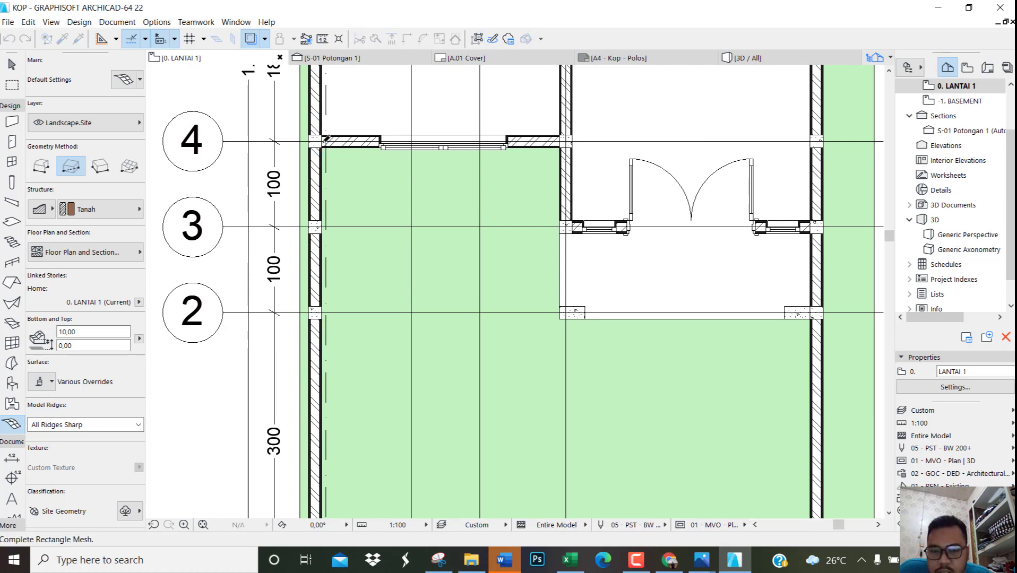
{"action": "scroll", "coordinate": [415, 265], "scroll_direction": "down", "scroll_amount": 3}
{"action": "scroll", "coordinate": [424, 287], "scroll_direction": "up", "scroll_amount": 2}
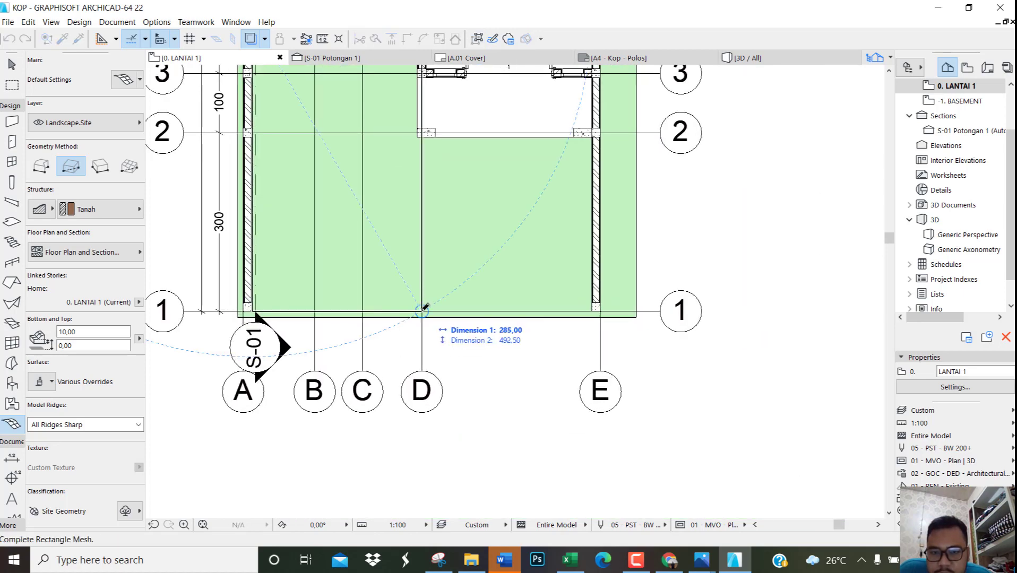
{"action": "left_click", "coordinate": [425, 308]}
{"action": "key", "text": "Escape"}
Change the building material of the new rectangular mesh between axes A and D to EF-01 Beton
{"action": "scroll", "coordinate": [401, 185], "scroll_direction": "up", "scroll_amount": 2}
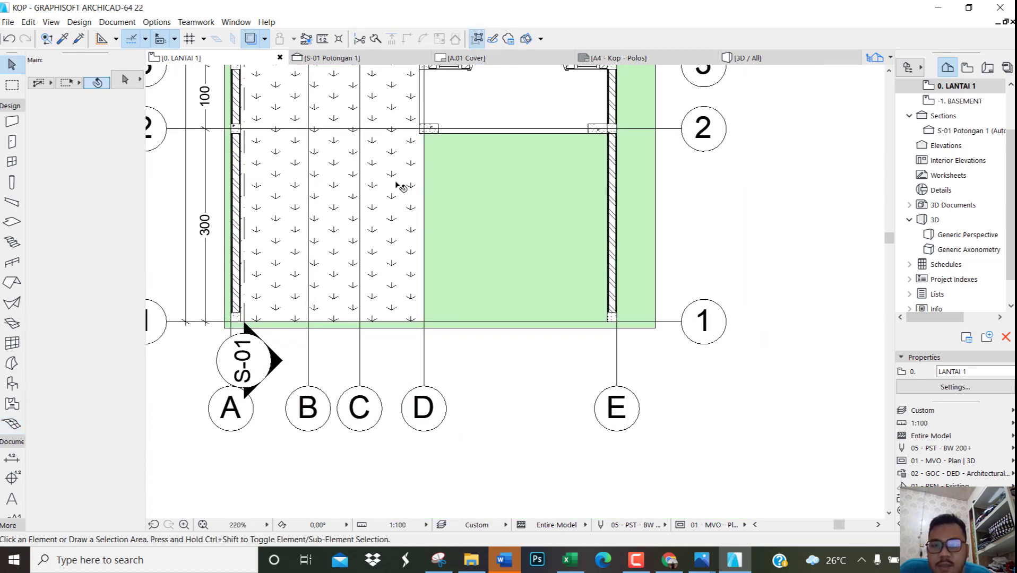
{"action": "middle_click_drag", "start_coordinate": [397, 242], "coordinate": [429, 384]}
{"action": "scroll", "coordinate": [426, 297], "scroll_direction": "down", "scroll_amount": 1}
{"action": "left_click", "coordinate": [423, 238]}
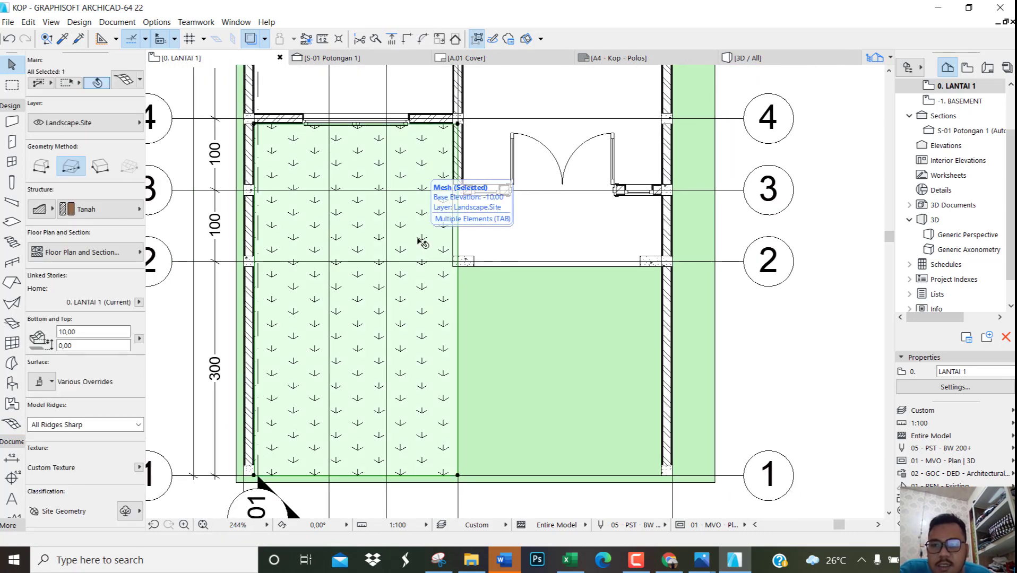
{"action": "double_click", "coordinate": [422, 242]}
{"action": "left_click", "coordinate": [348, 193]}
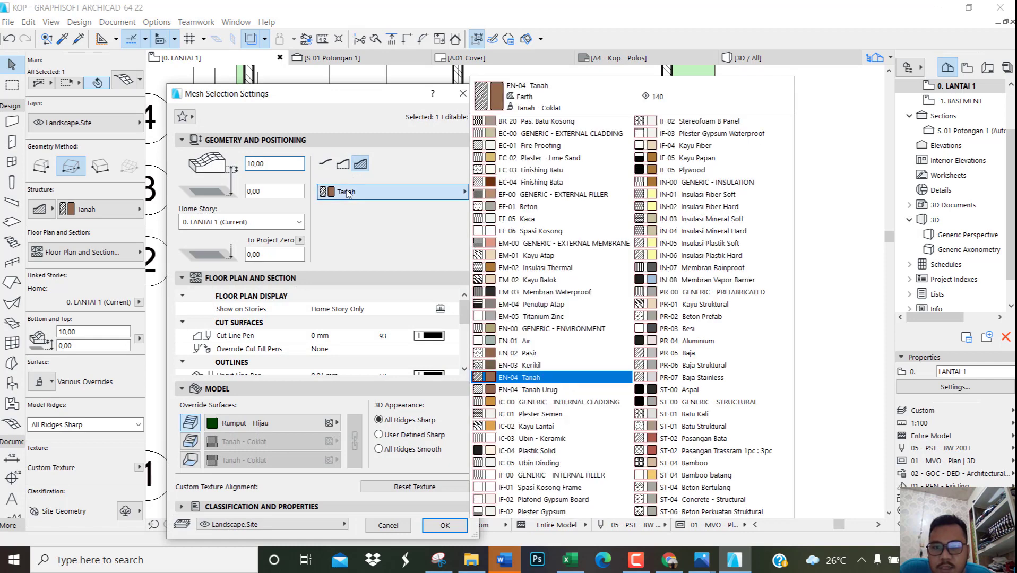
{"action": "left_click", "coordinate": [522, 208]}
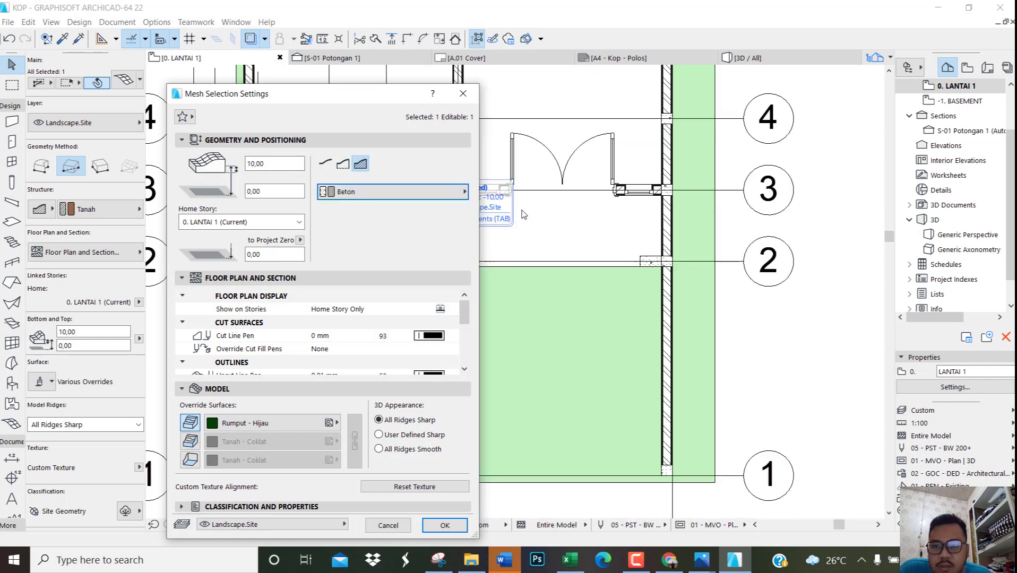
Override all three surfaces of the rectangular mesh with linked Beton 04 and apply the settings
{"action": "left_click", "coordinate": [191, 441]}
{"action": "left_click", "coordinate": [191, 461]}
{"action": "left_click", "coordinate": [265, 422]}
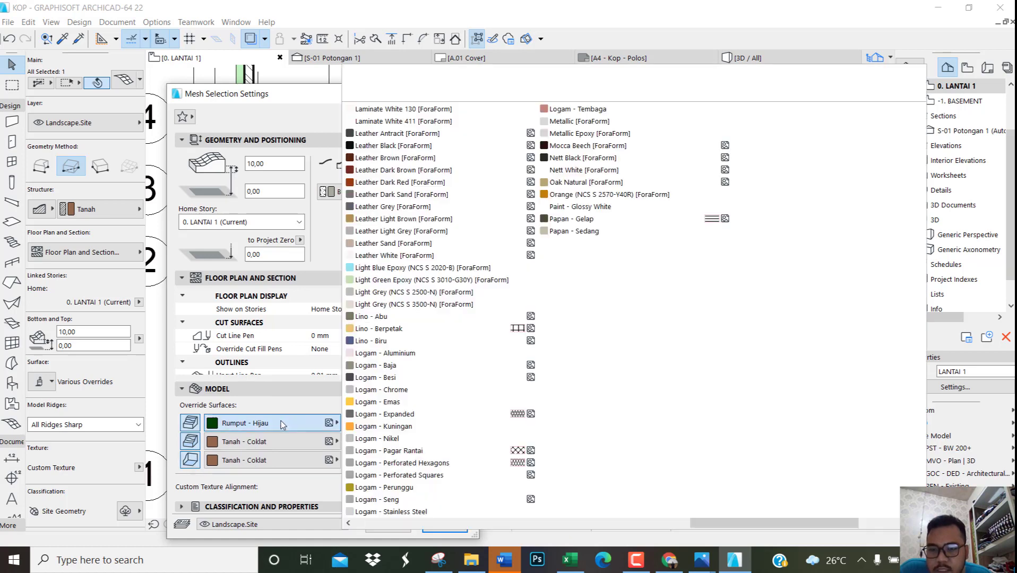
{"action": "scroll", "coordinate": [547, 303], "scroll_direction": "up", "scroll_amount": 6}
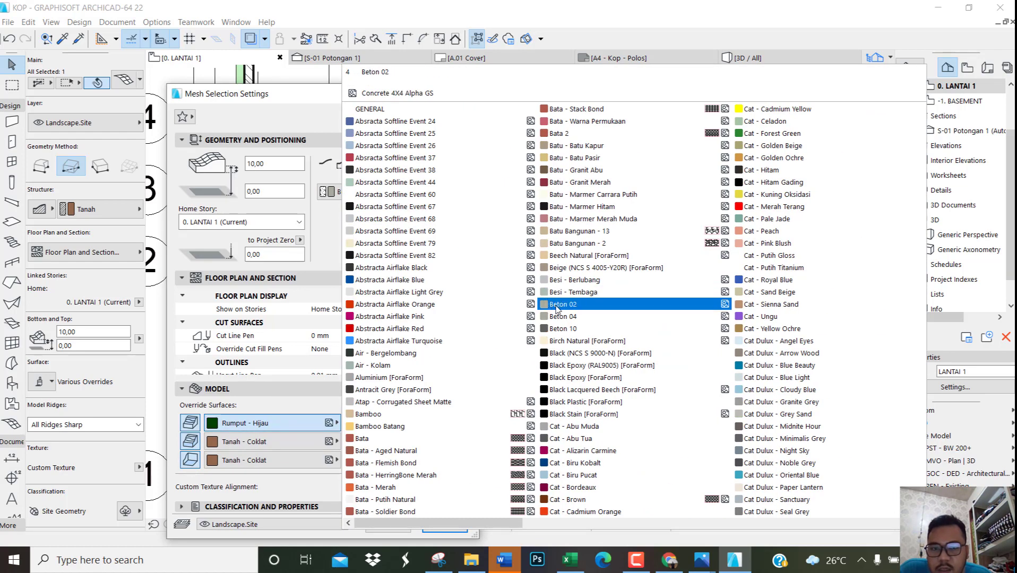
{"action": "left_click", "coordinate": [566, 318]}
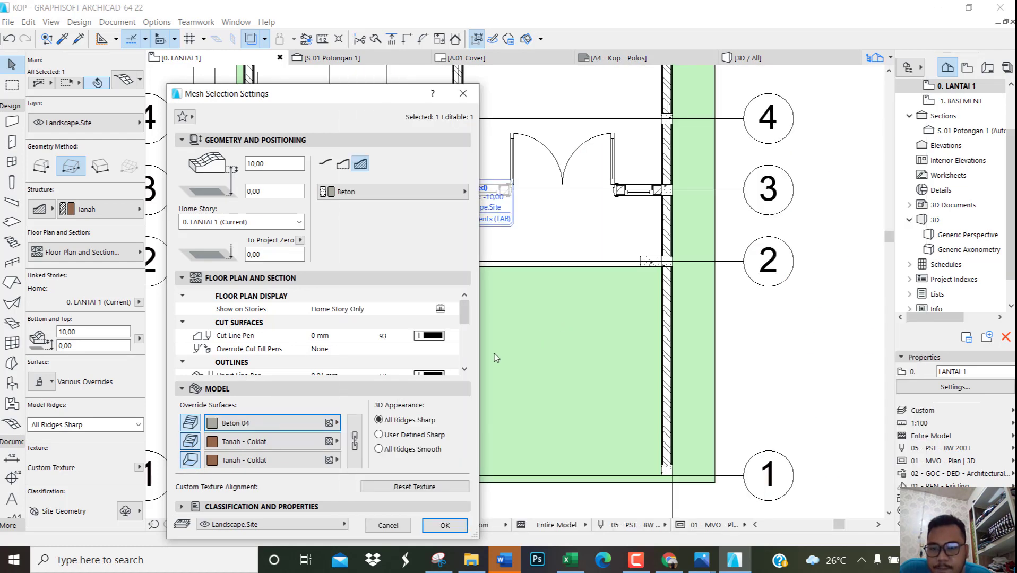
{"action": "left_click", "coordinate": [354, 440]}
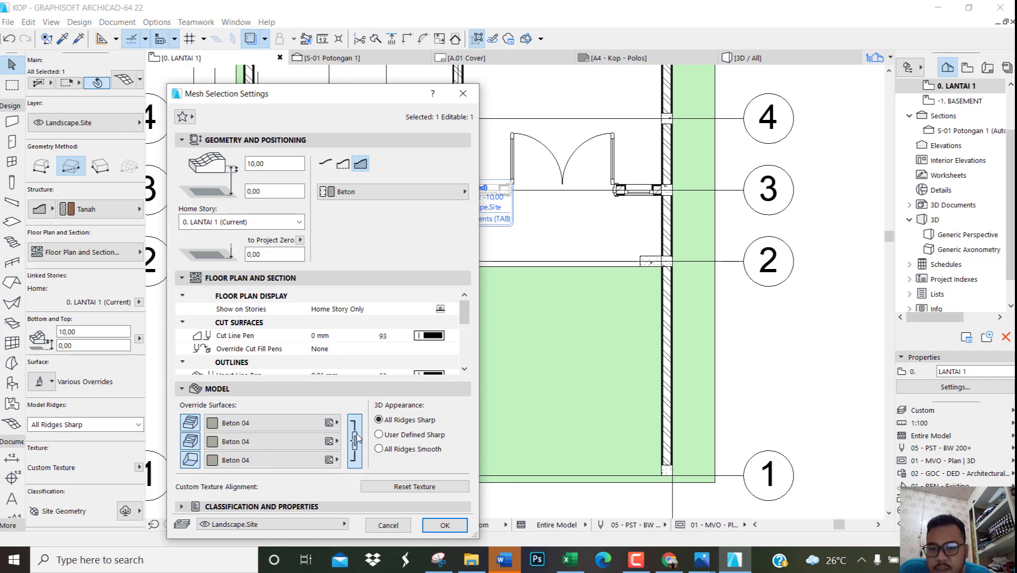
{"action": "left_click", "coordinate": [443, 525]}
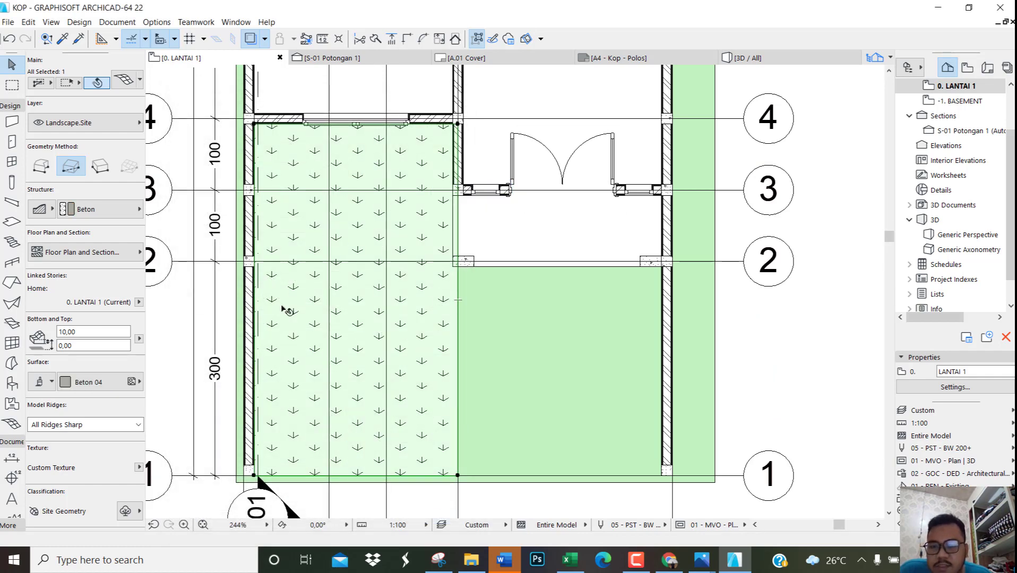
Give the concrete mesh between axes A and D a 25 % cover fill with grey cover fill pen 215 and apply the settings
{"action": "double_click", "coordinate": [377, 282]}
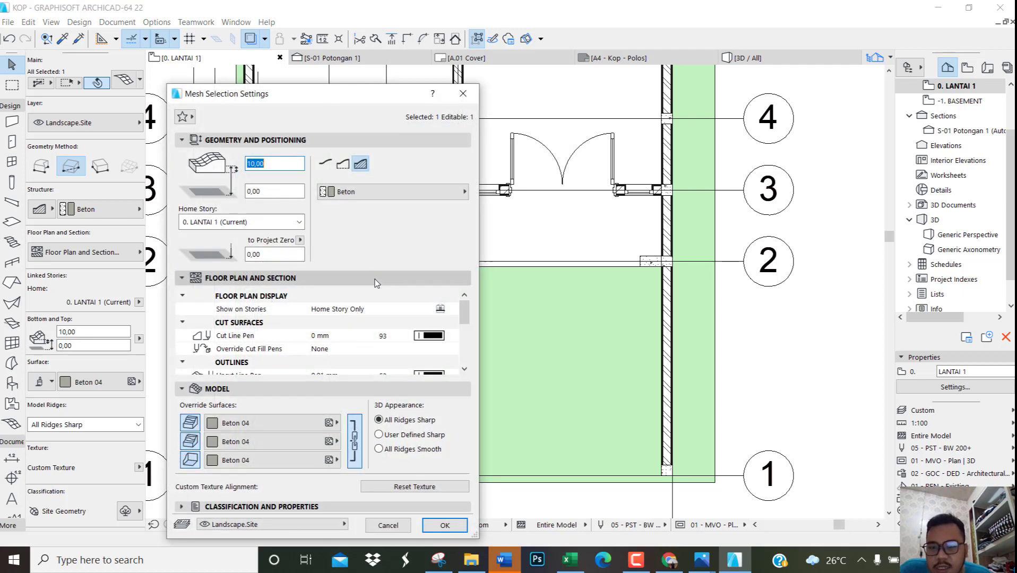
{"action": "scroll", "coordinate": [415, 334], "scroll_direction": "down", "scroll_amount": 2}
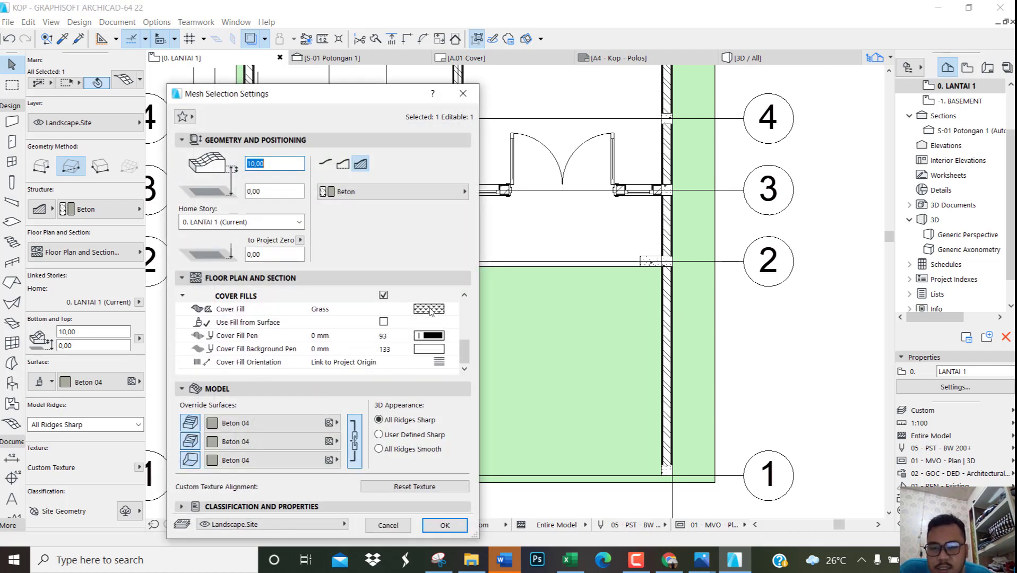
{"action": "left_click", "coordinate": [430, 312]}
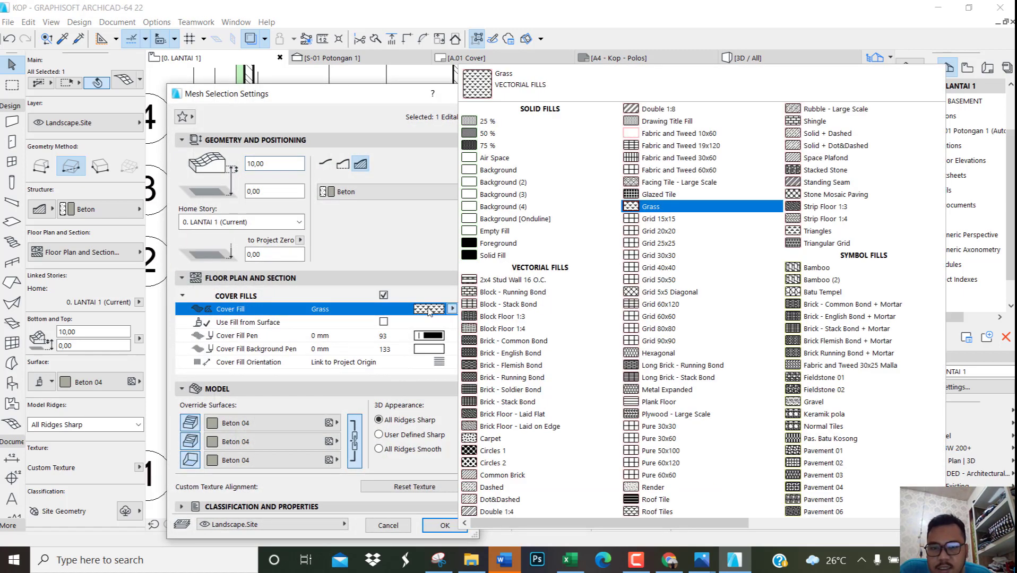
{"action": "left_click", "coordinate": [490, 123]}
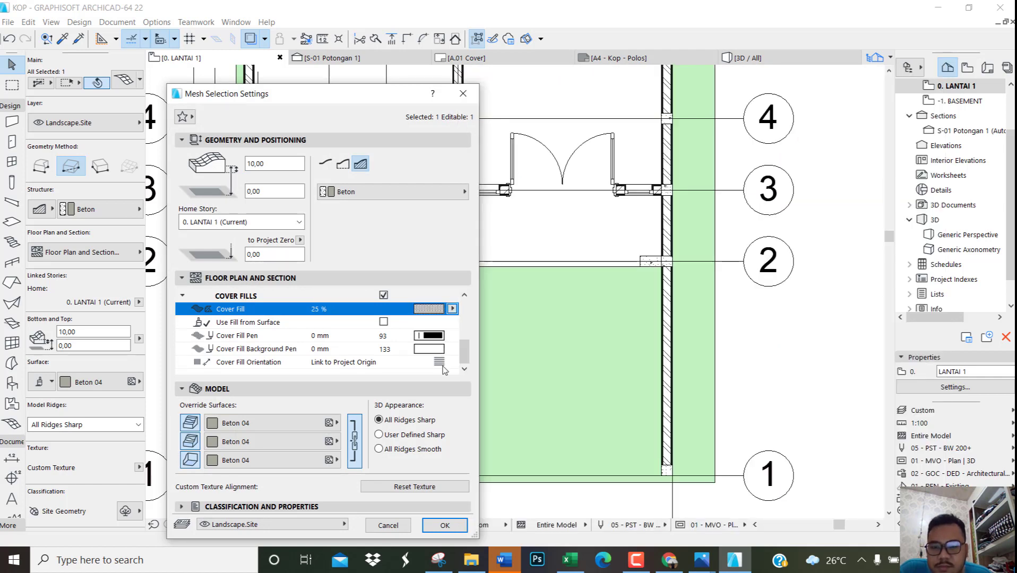
{"action": "left_click", "coordinate": [436, 336]}
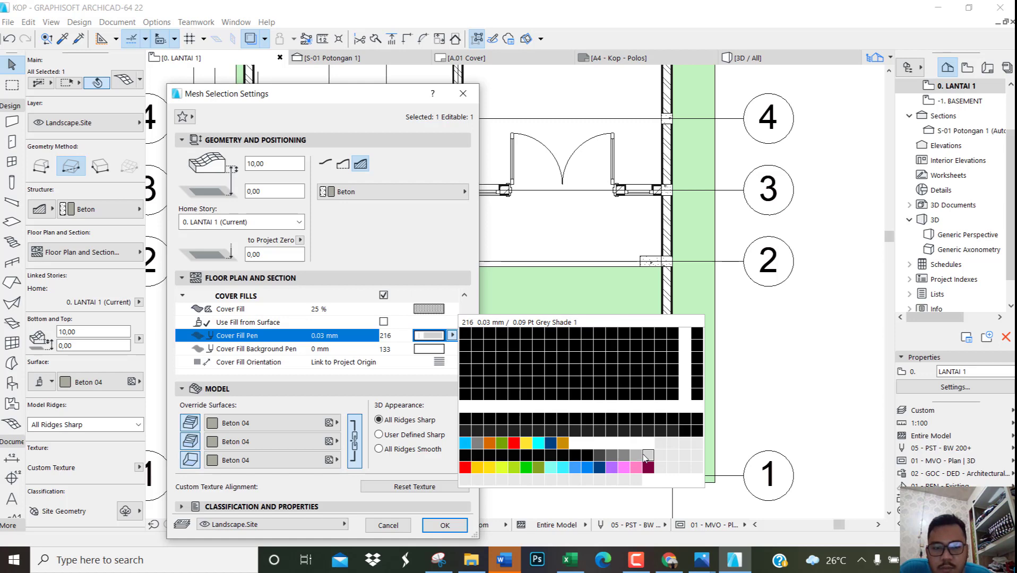
{"action": "left_click", "coordinate": [637, 459]}
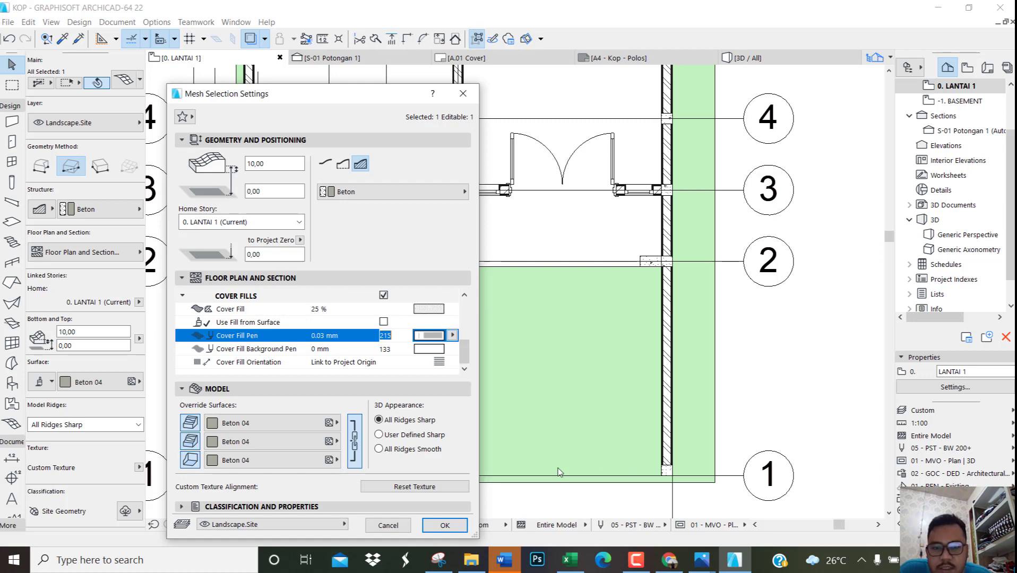
{"action": "left_click", "coordinate": [444, 526]}
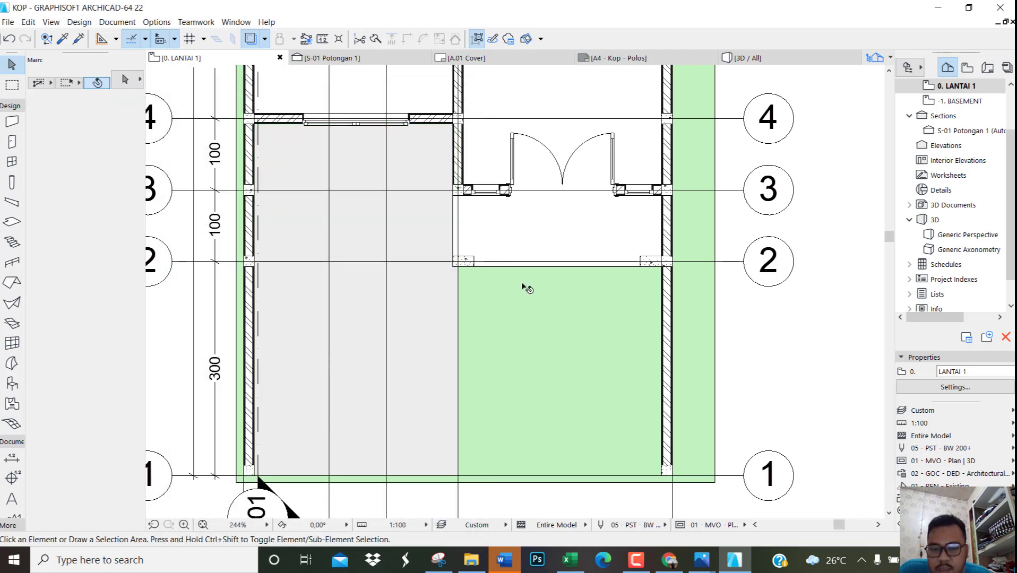
In the 3D perspective, set the concrete mesh's base elevation to Project Zero to -10 and clear the selection
{"action": "scroll", "coordinate": [522, 346], "scroll_direction": "down", "scroll_amount": 1}
{"action": "scroll", "coordinate": [476, 336], "scroll_direction": "up", "scroll_amount": 3}
{"action": "middle_click_drag", "start_coordinate": [524, 379], "coordinate": [500, 287]}
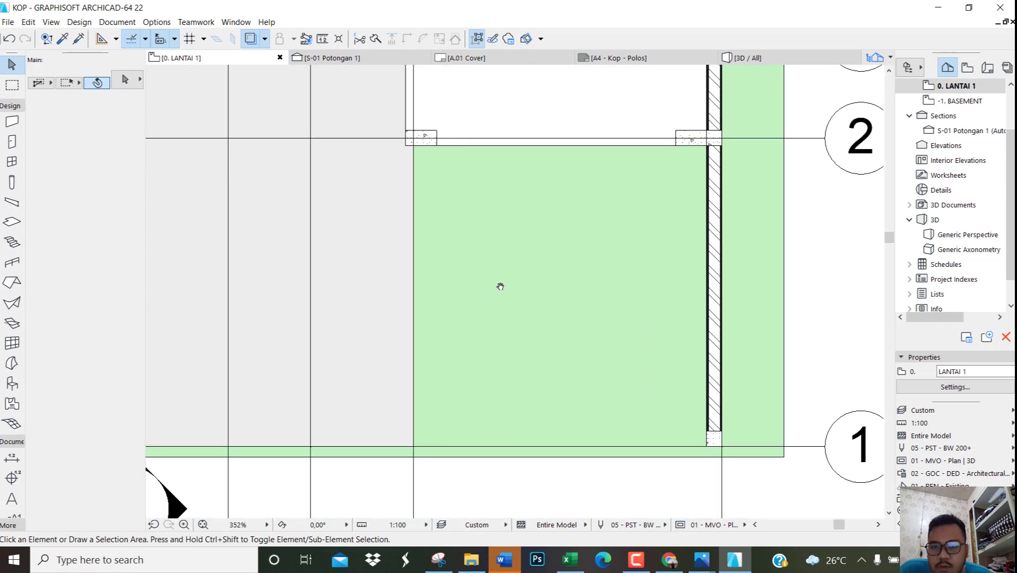
{"action": "scroll", "coordinate": [536, 281], "scroll_direction": "down", "scroll_amount": 10}
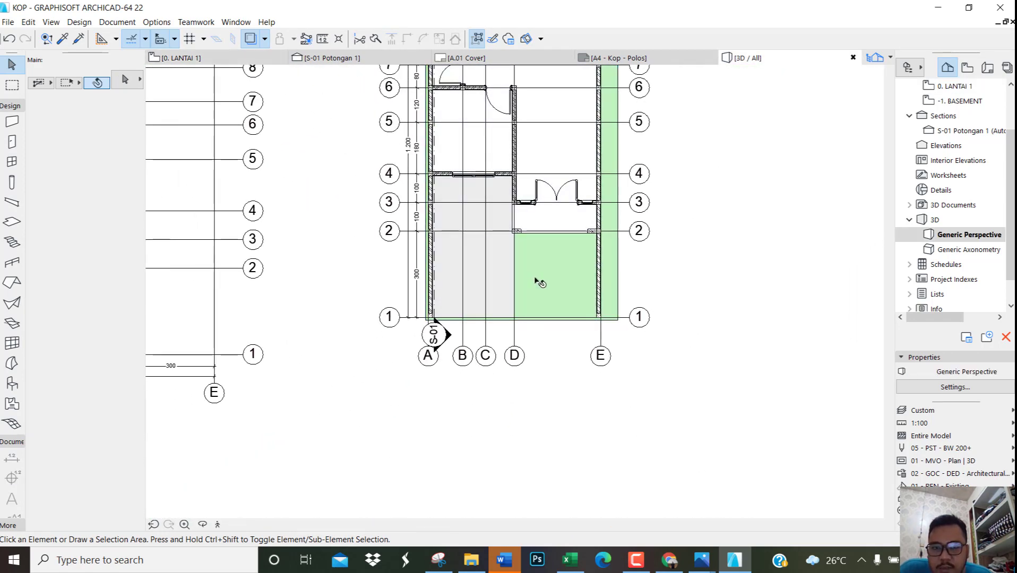
{"action": "key", "text": "F3"}
{"action": "middle_click_drag", "start_coordinate": [594, 457], "coordinate": [615, 290], "text": "shift"}
{"action": "scroll", "coordinate": [616, 290], "scroll_direction": "up", "scroll_amount": 5}
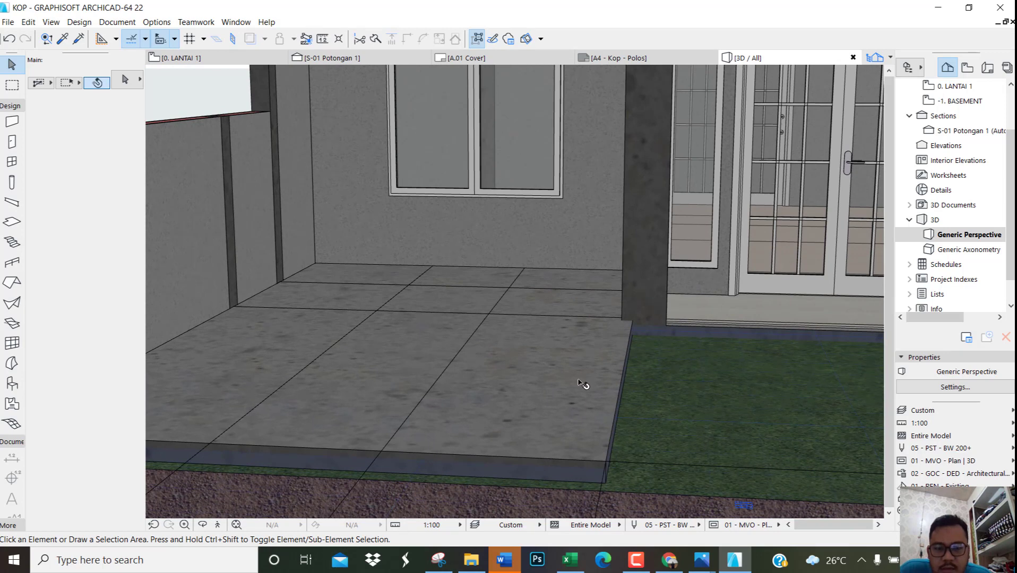
{"action": "left_click", "coordinate": [583, 384]}
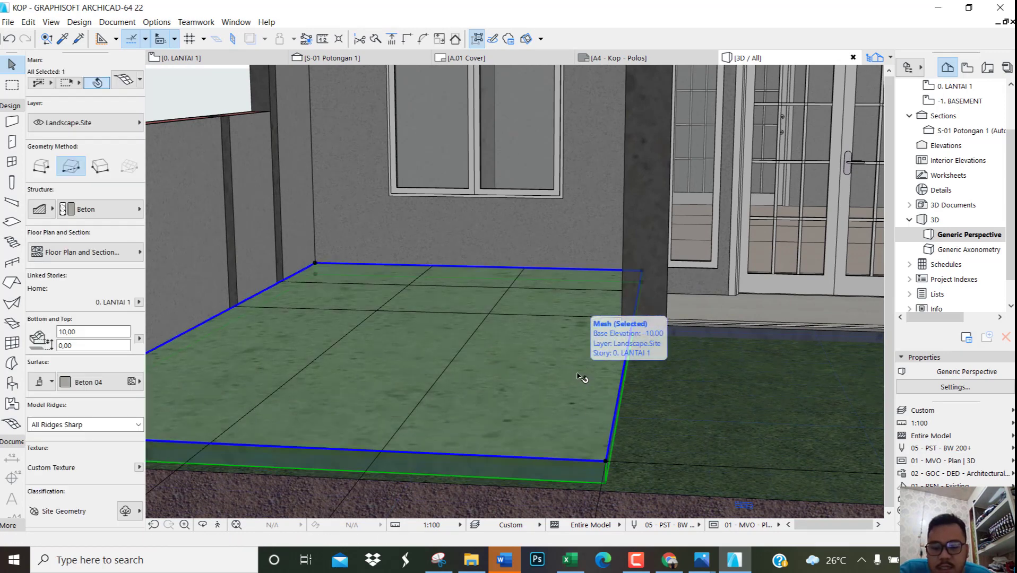
{"action": "double_click", "coordinate": [582, 377]}
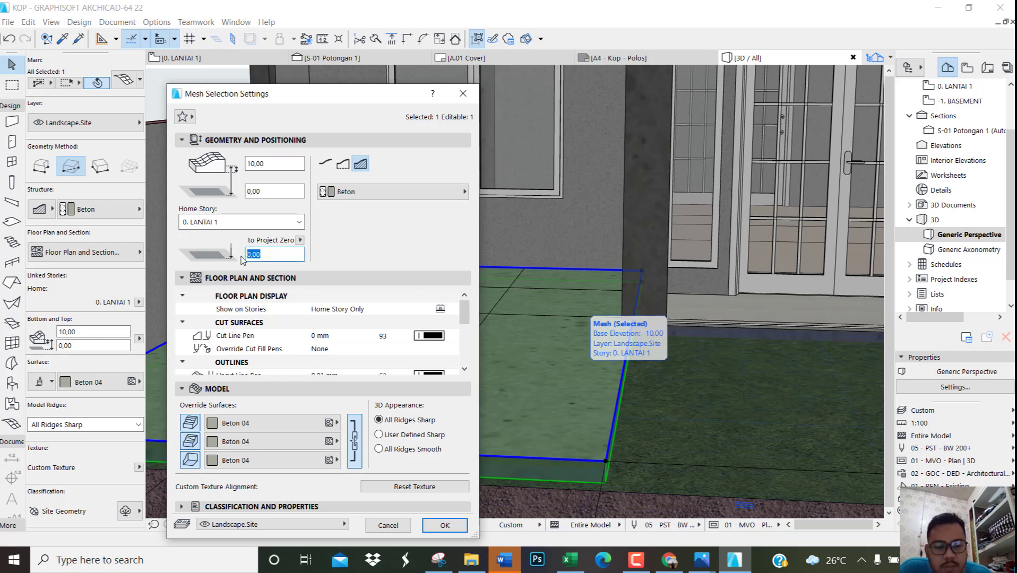
{"action": "key", "text": "Return"}
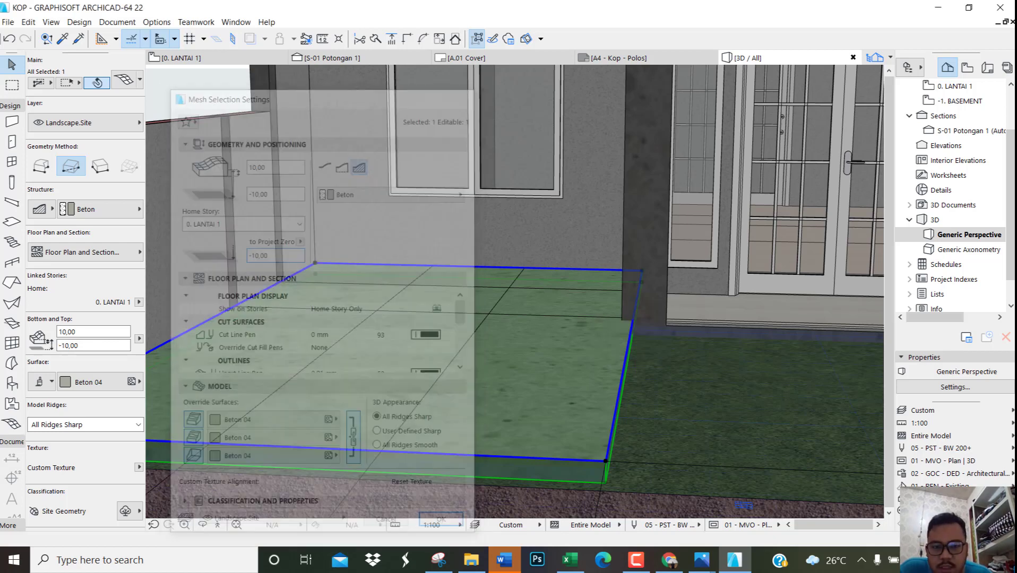
{"action": "middle_click_drag", "start_coordinate": [425, 417], "coordinate": [472, 472], "text": "shift"}
{"action": "scroll", "coordinate": [485, 353], "scroll_direction": "down", "scroll_amount": 2}
{"action": "scroll", "coordinate": [585, 433], "scroll_direction": "up", "scroll_amount": 1}
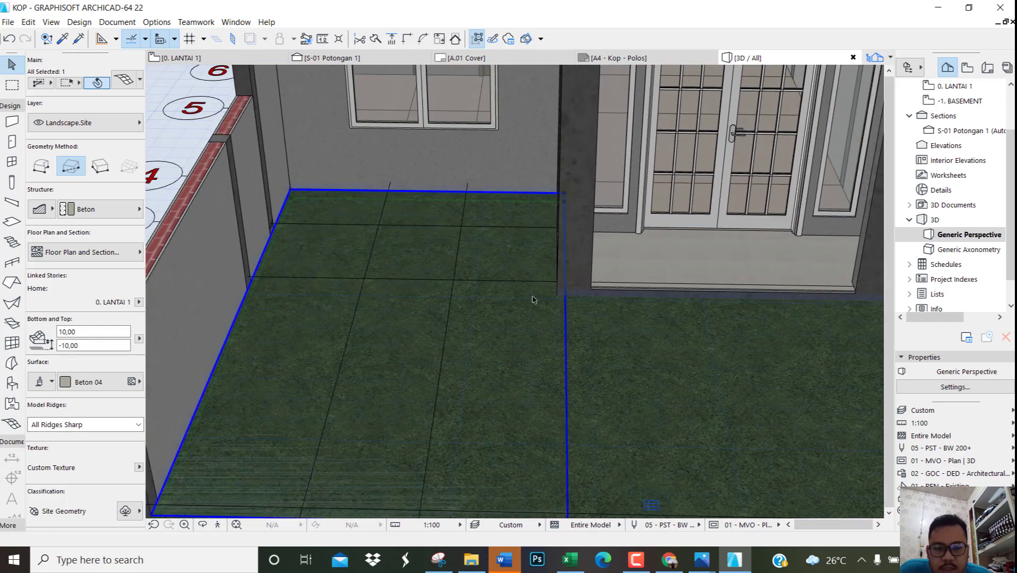
{"action": "scroll", "coordinate": [463, 243], "scroll_direction": "down", "scroll_amount": 2}
{"action": "key", "text": "Escape"}
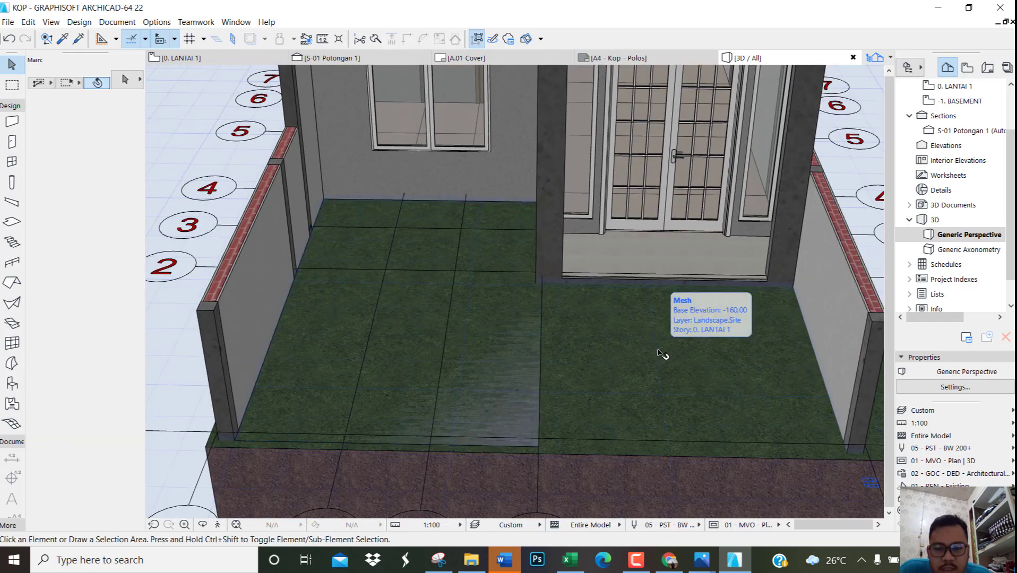
Open Solid Element Operations for the concrete mesh and assign it as the operator element
{"action": "left_click", "coordinate": [659, 350]}
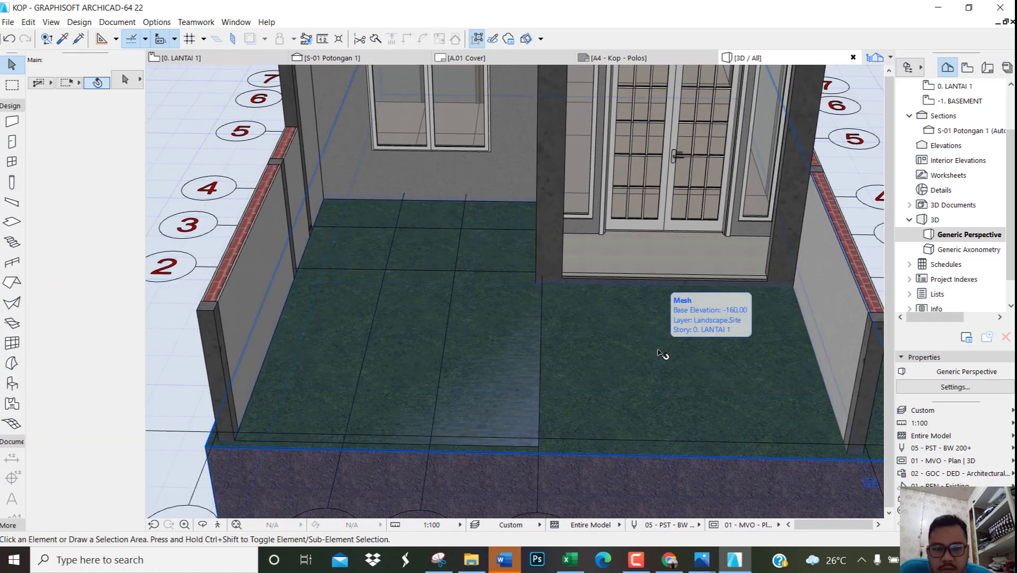
{"action": "left_click", "coordinate": [504, 322]}
{"action": "right_click", "coordinate": [503, 321]}
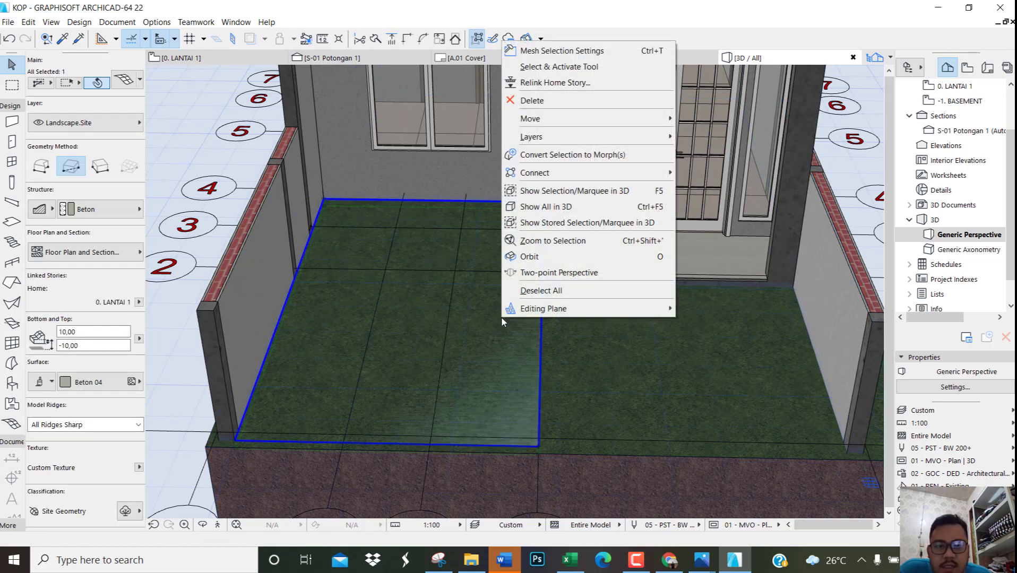
{"action": "mouse_move", "coordinate": [560, 173]}
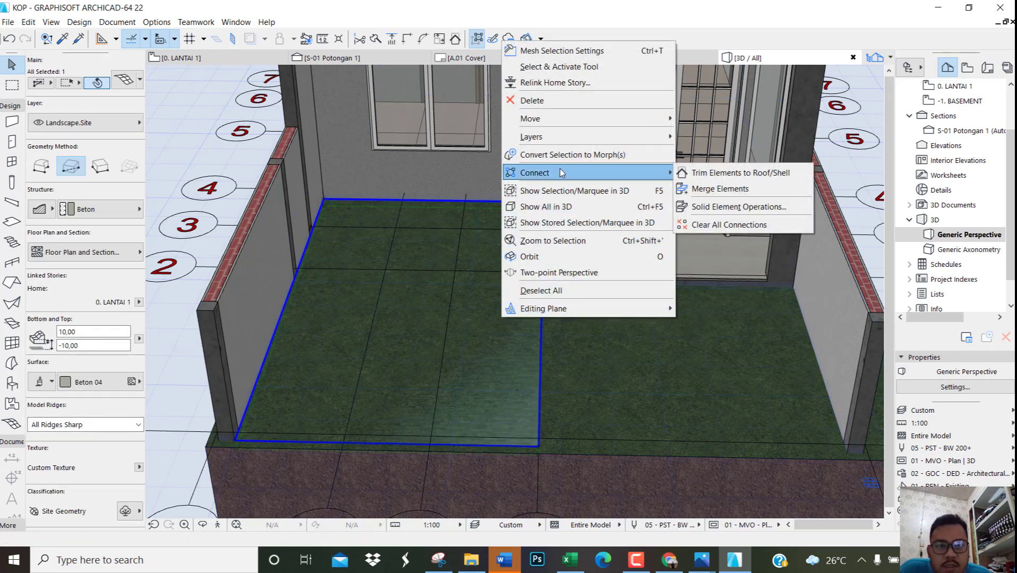
{"action": "left_click", "coordinate": [717, 211]}
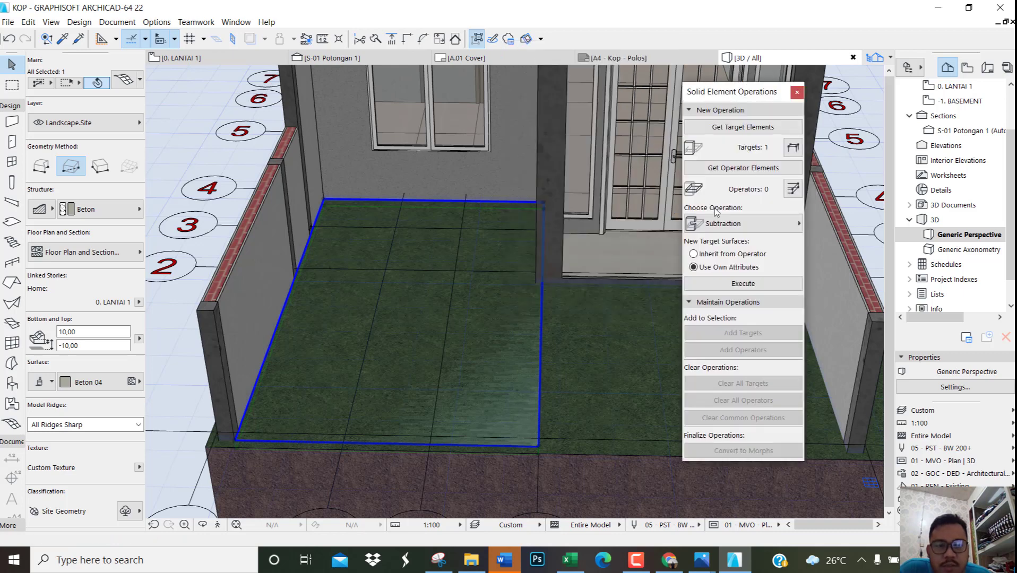
{"action": "left_click", "coordinate": [723, 168]}
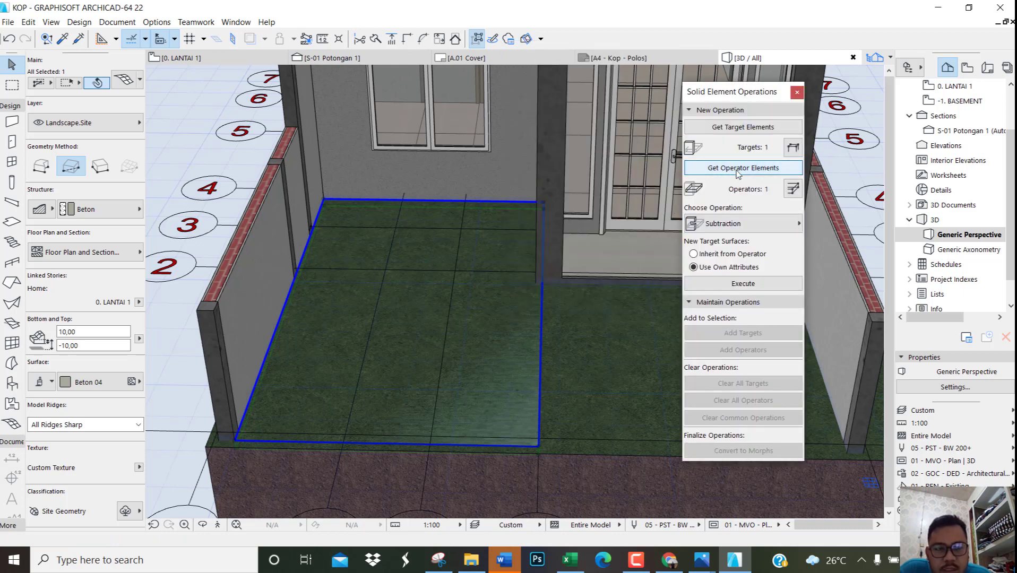
Assign the large grass site mesh as the target, execute the Subtraction, and close Solid Element Operations with nothing selected
{"action": "left_click", "coordinate": [634, 355]}
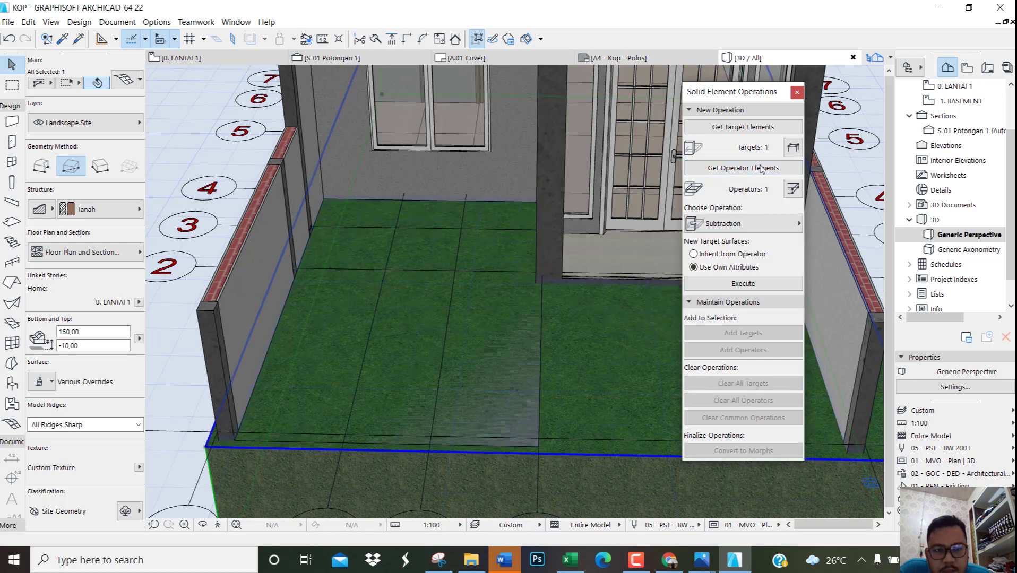
{"action": "left_click", "coordinate": [757, 132]}
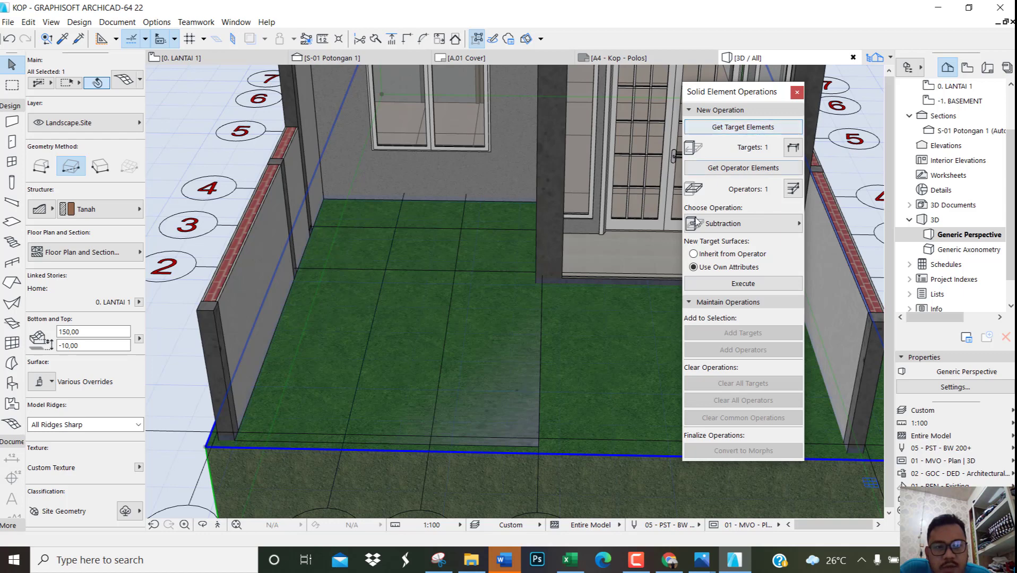
{"action": "left_click", "coordinate": [718, 285]}
{"action": "left_click", "coordinate": [725, 287]}
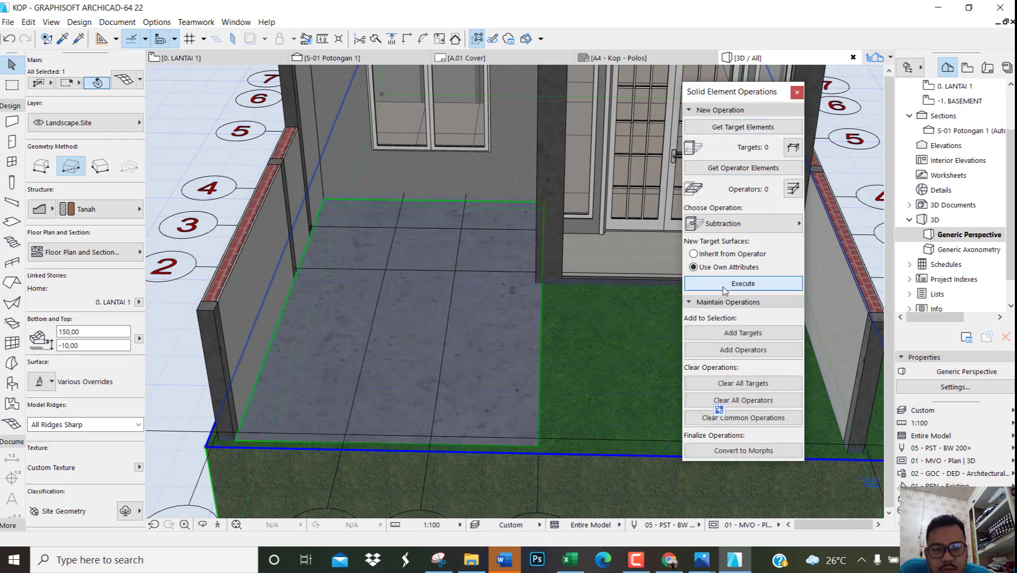
{"action": "left_click", "coordinate": [802, 94]}
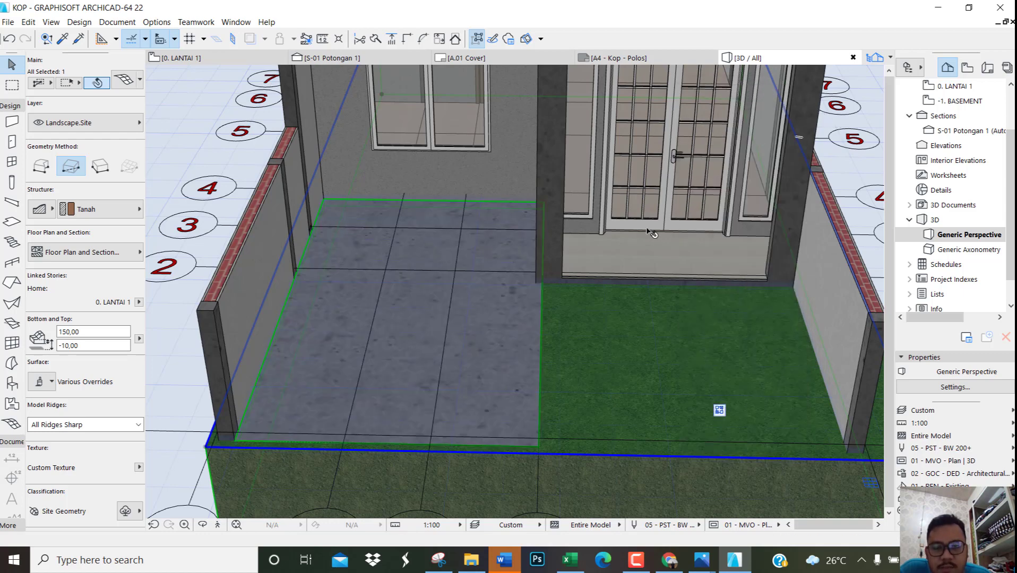
{"action": "key", "text": "Escape"}
Examine the concrete paving and its edges against the grass from several angles in 3D
{"action": "scroll", "coordinate": [542, 397], "scroll_direction": "up", "scroll_amount": 5}
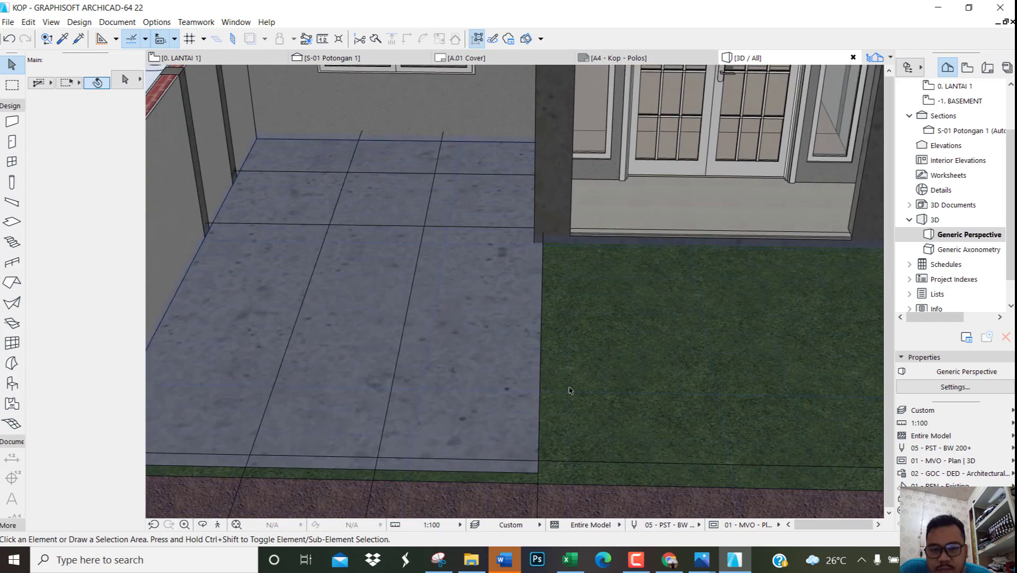
{"action": "scroll", "coordinate": [604, 303], "scroll_direction": "down", "scroll_amount": 5}
{"action": "scroll", "coordinate": [411, 297], "scroll_direction": "up", "scroll_amount": 5}
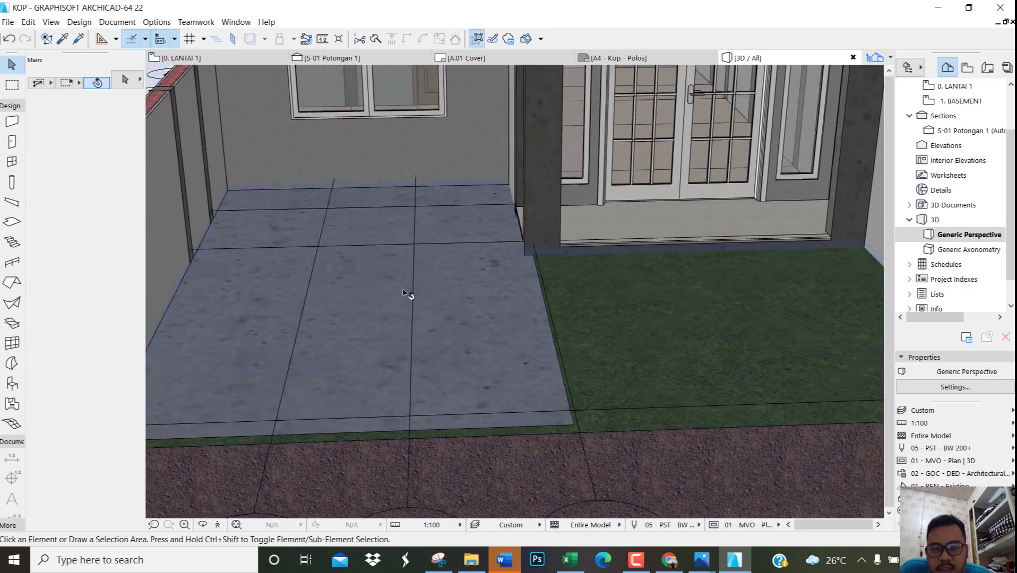
{"action": "scroll", "coordinate": [475, 293], "scroll_direction": "up", "scroll_amount": 4}
{"action": "middle_click_drag", "start_coordinate": [527, 299], "coordinate": [477, 257], "text": "shift"}
{"action": "scroll", "coordinate": [484, 261], "scroll_direction": "down", "scroll_amount": 5}
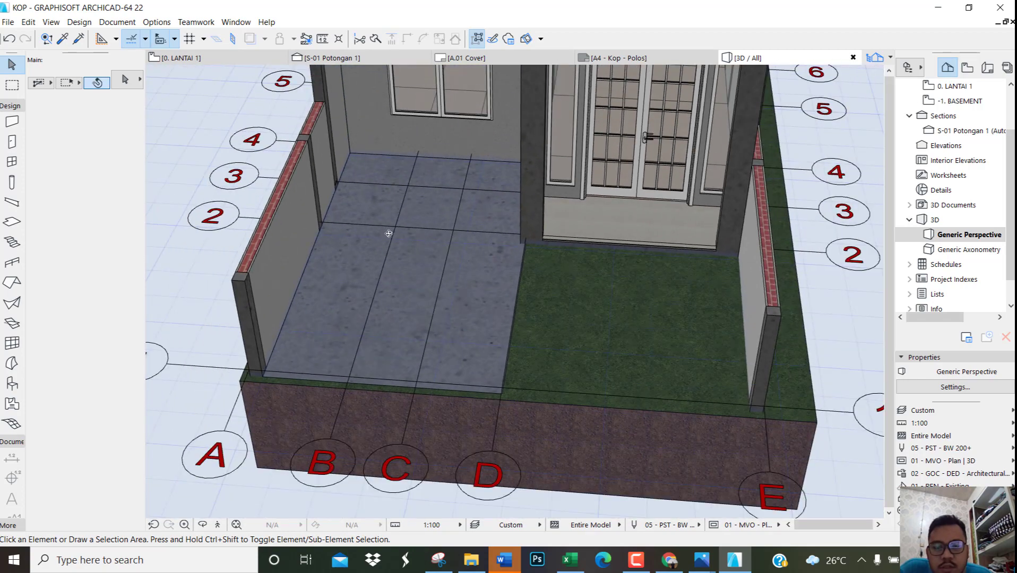
{"action": "middle_click_drag", "start_coordinate": [388, 233], "coordinate": [409, 220], "text": "shift"}
{"action": "scroll", "coordinate": [410, 219], "scroll_direction": "down", "scroll_amount": 4}
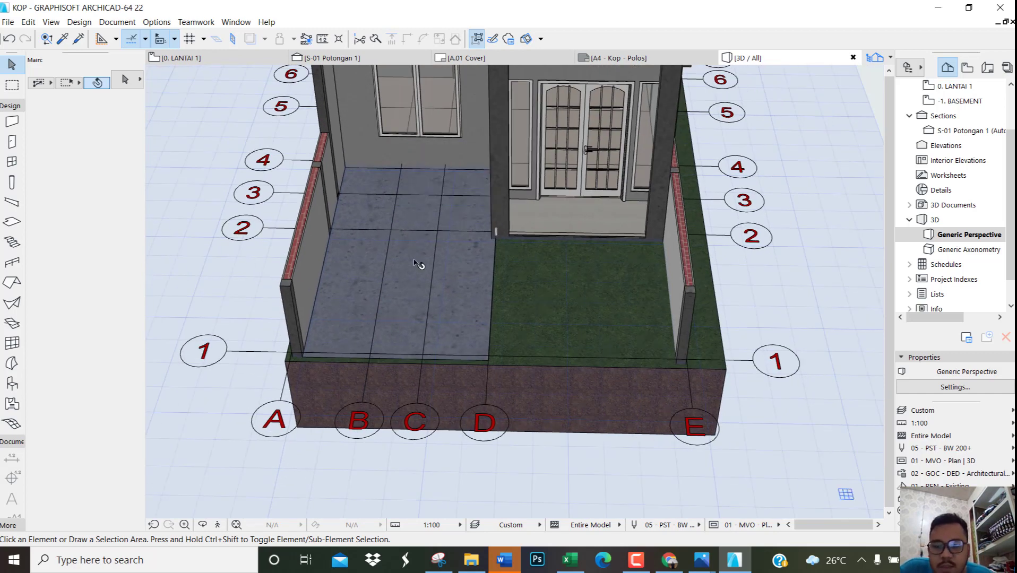
On the LANTAI 1 floor plan, draw a narrow rectangular mesh 250 wide in the empty area below the axis bubbles
{"action": "key", "text": "F2"}
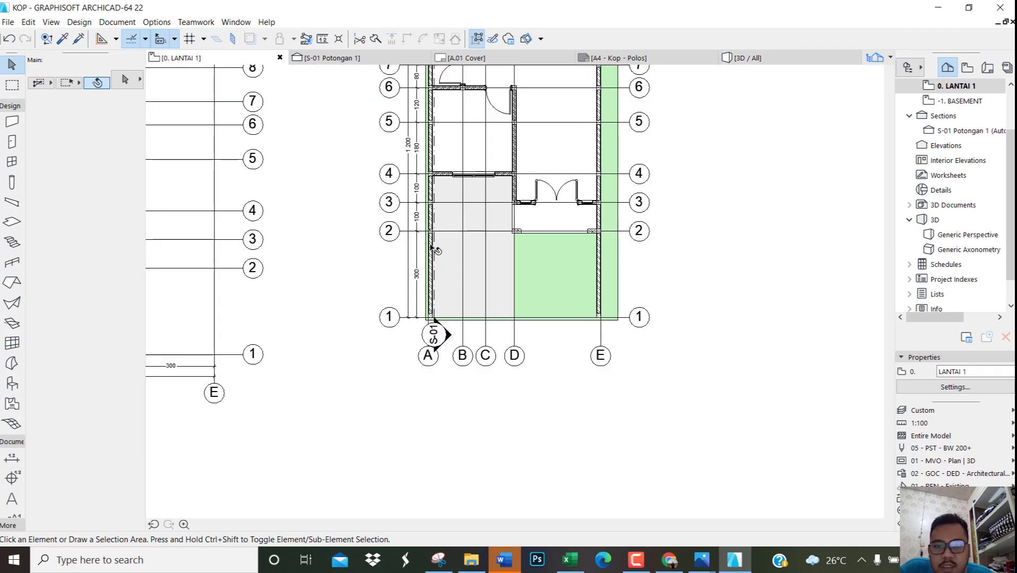
{"action": "scroll", "coordinate": [447, 271], "scroll_direction": "down", "scroll_amount": 3}
{"action": "scroll", "coordinate": [571, 360], "scroll_direction": "up", "scroll_amount": 4}
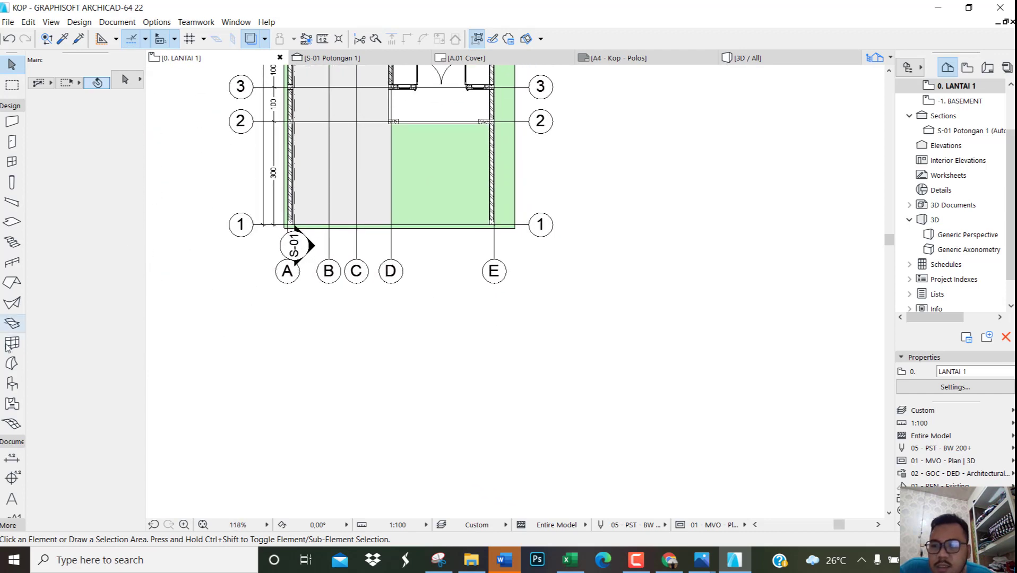
{"action": "left_click", "coordinate": [11, 423]}
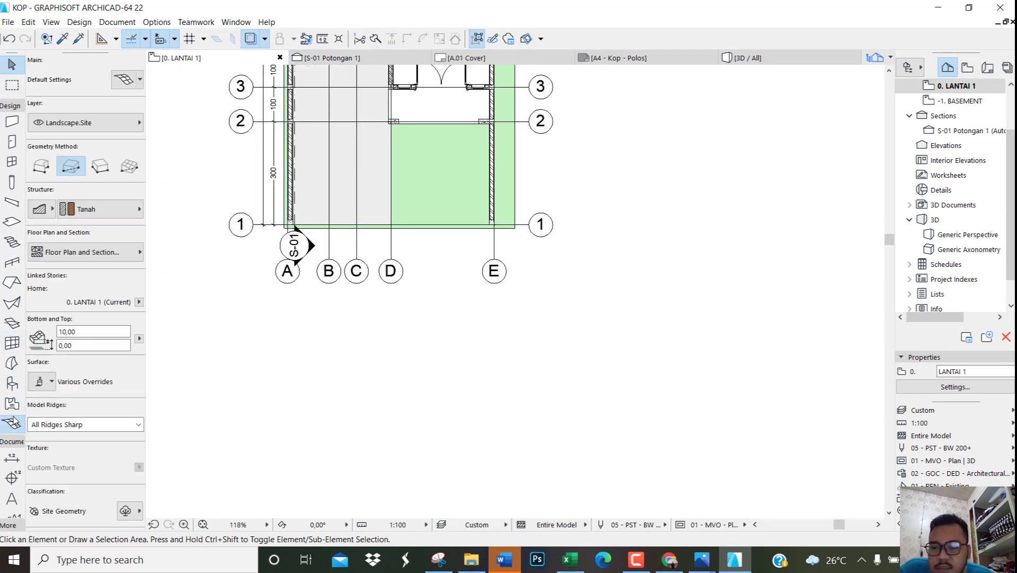
{"action": "scroll", "coordinate": [261, 298], "scroll_direction": "up", "scroll_amount": 1}
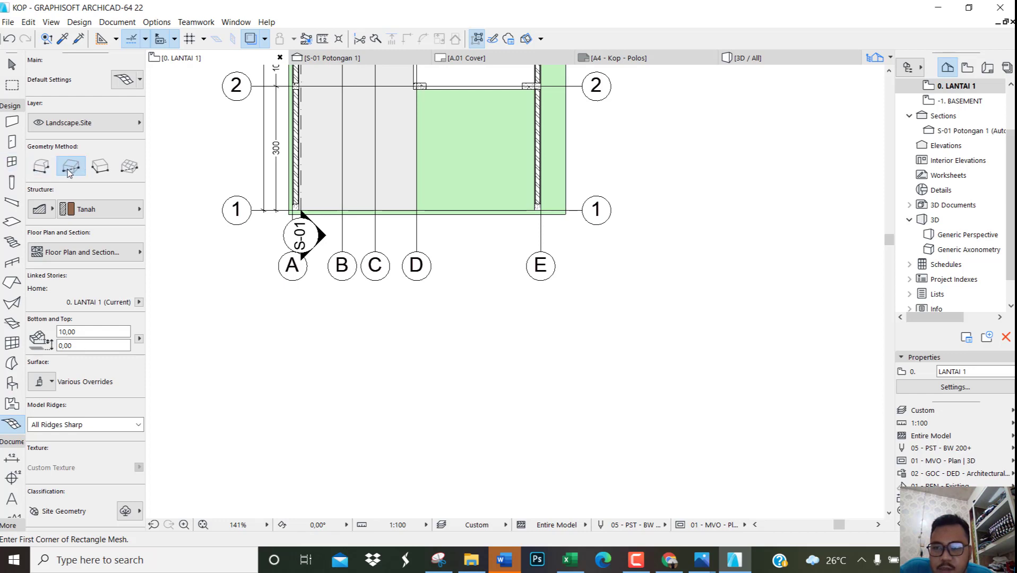
{"action": "left_click", "coordinate": [344, 323]}
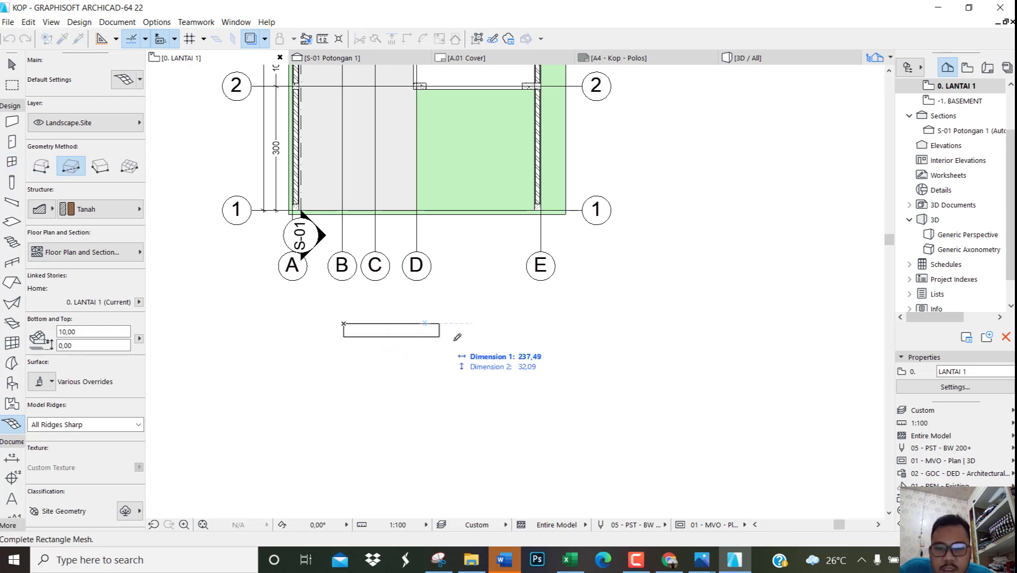
{"action": "type", "text": "250"}
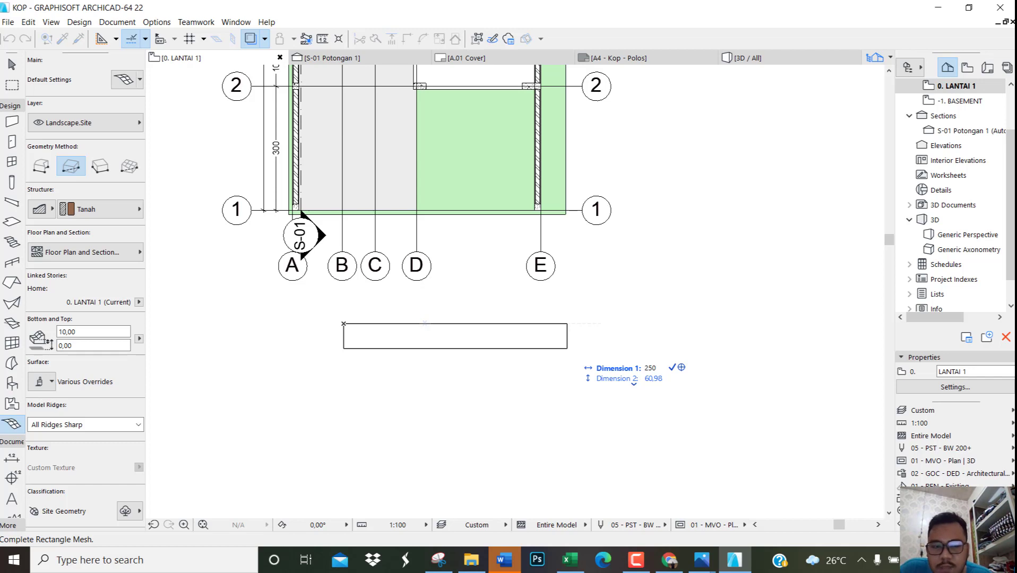
{"action": "key", "text": "Tab"}
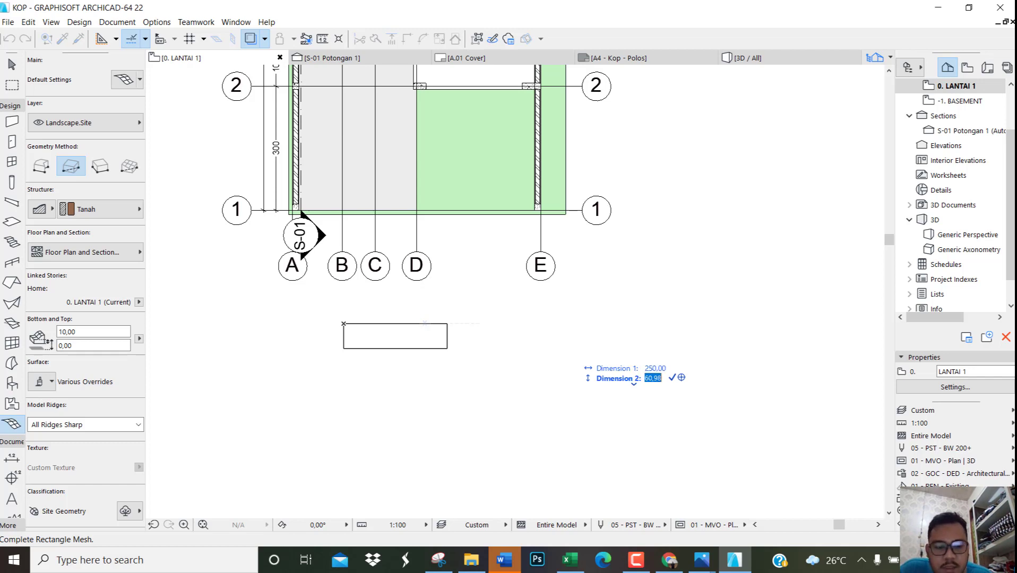
{"action": "key", "text": "Return"}
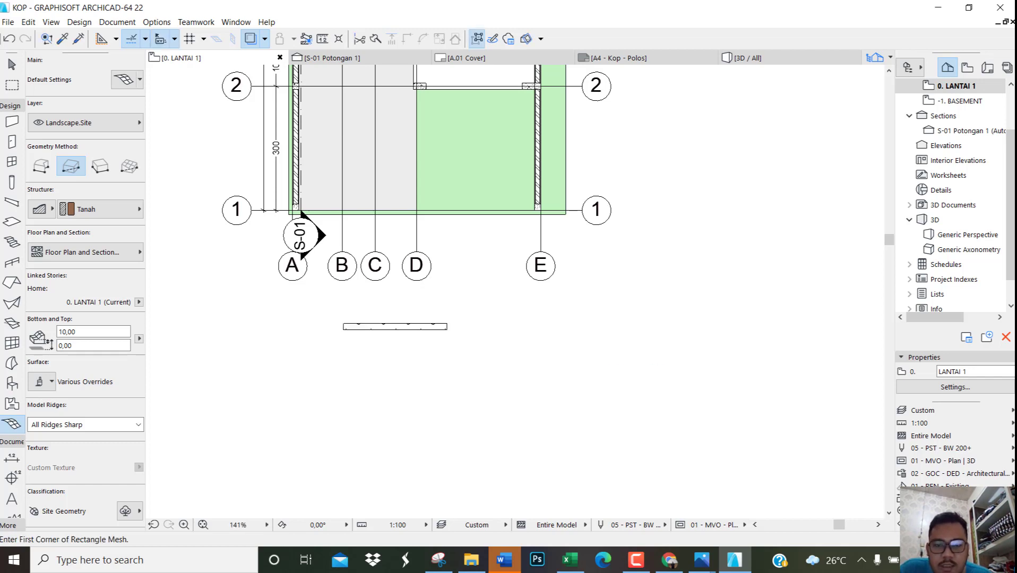
{"action": "scroll", "coordinate": [412, 329], "scroll_direction": "up", "scroll_amount": 6}
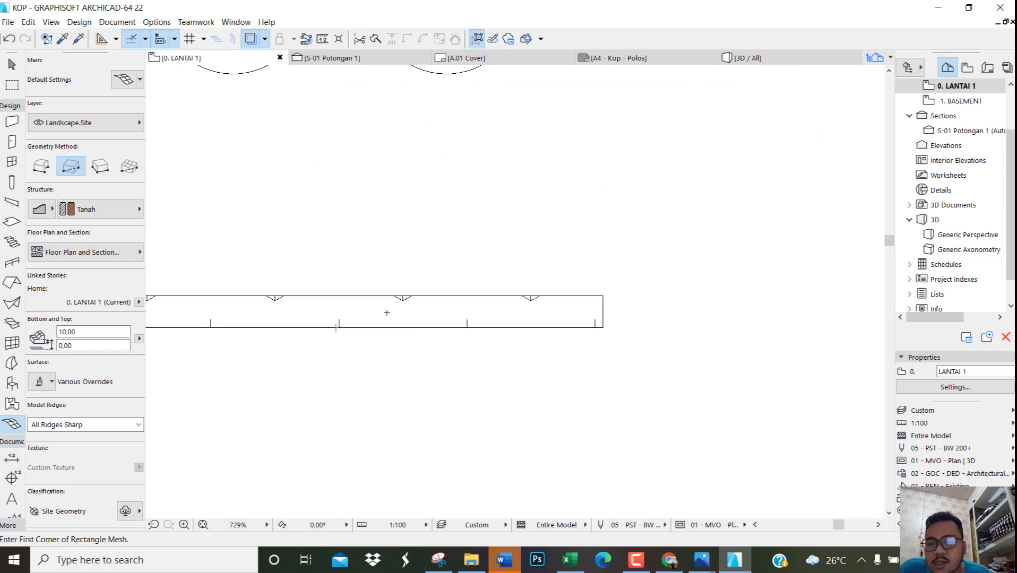
{"action": "scroll", "coordinate": [463, 323], "scroll_direction": "down", "scroll_amount": 3}
{"action": "key", "text": "Escape"}
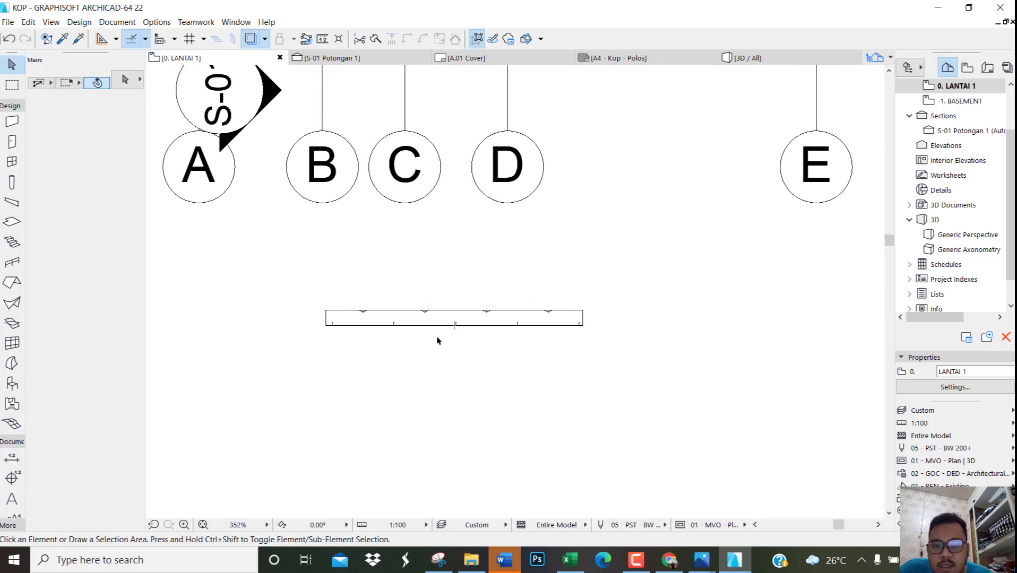
Open the narrow mesh's selection settings and override its top, side and bottom surfaces with linked Rumput - Hijau
{"action": "left_click", "coordinate": [461, 318]}
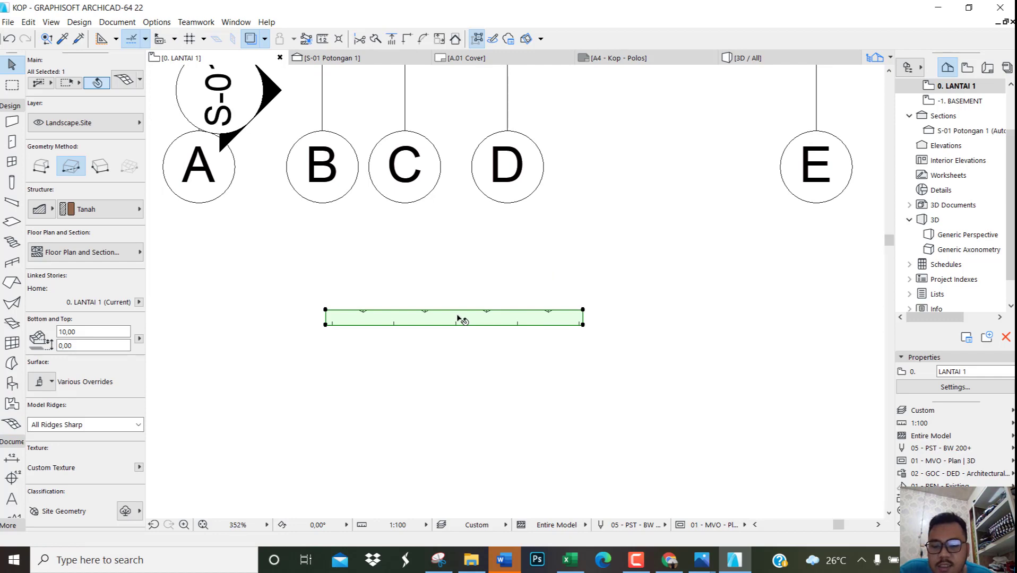
{"action": "double_click", "coordinate": [458, 316]}
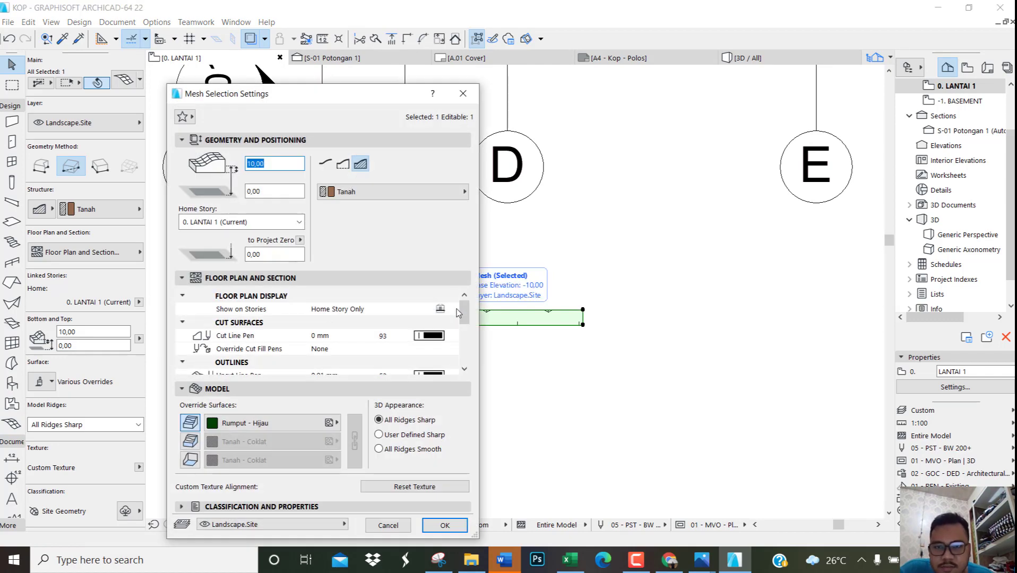
{"action": "left_click", "coordinate": [380, 196]}
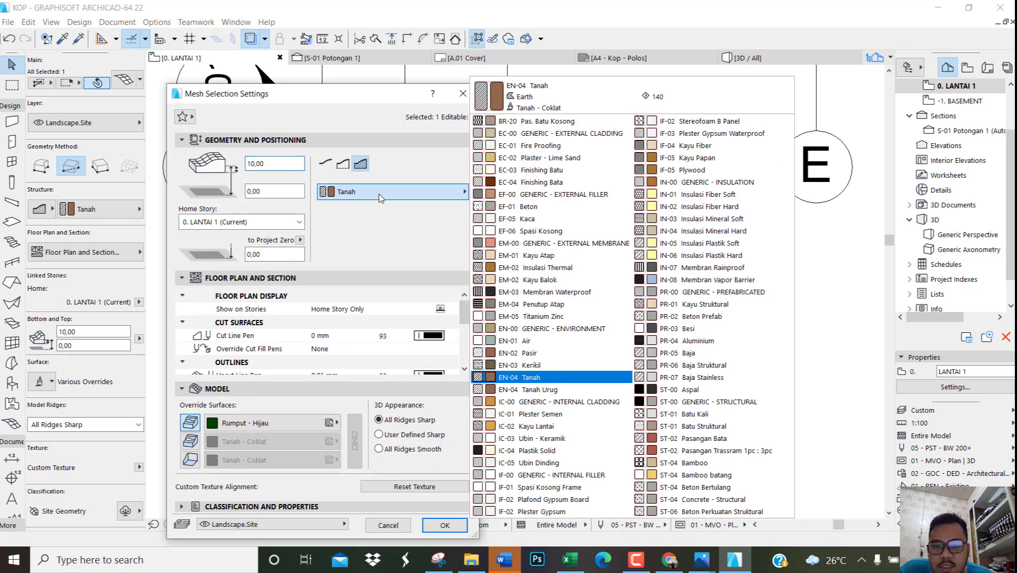
{"action": "left_click", "coordinate": [396, 230]}
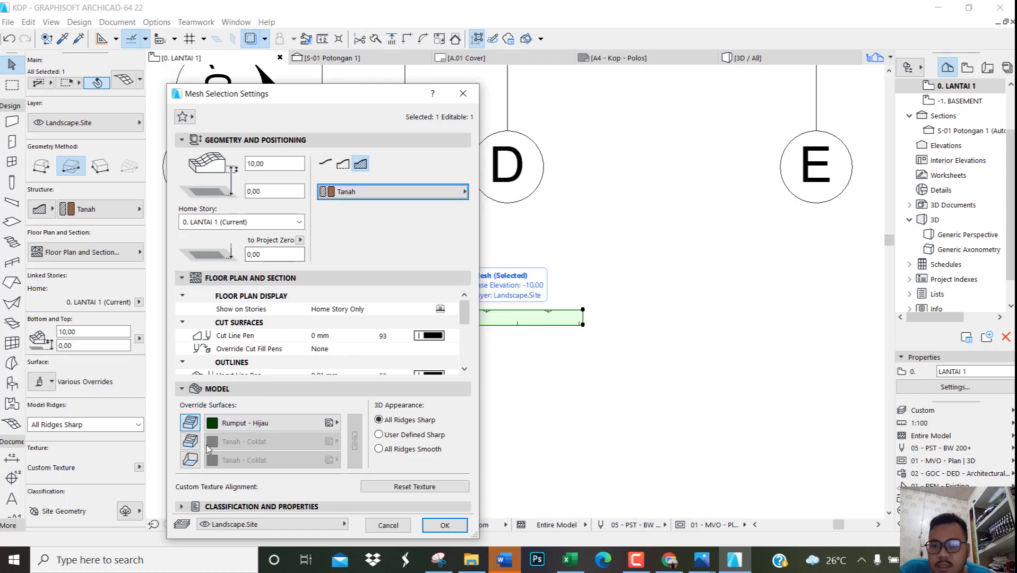
{"action": "left_click", "coordinate": [190, 441]}
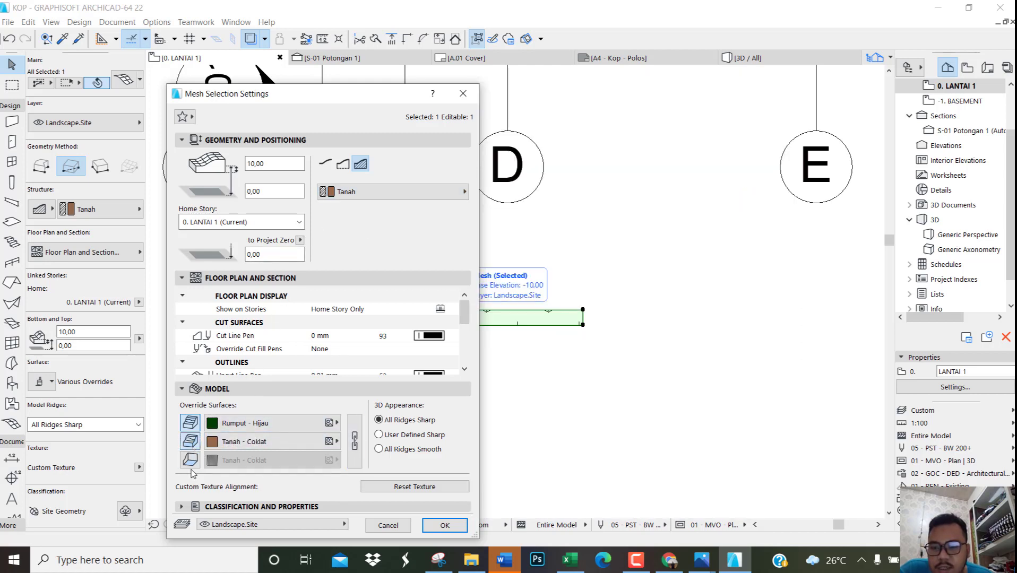
{"action": "left_click", "coordinate": [357, 440]}
{"action": "left_click", "coordinate": [357, 442]}
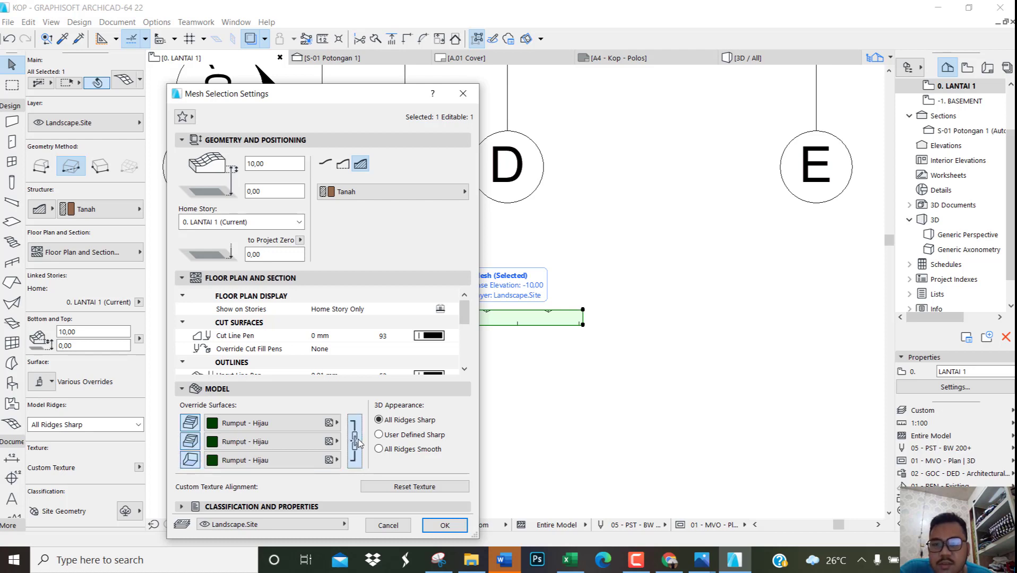
Set the narrow mesh's cover fill to 25 % with green pen 226, apply the settings and clear the selection
{"action": "scroll", "coordinate": [414, 345], "scroll_direction": "down", "scroll_amount": 5}
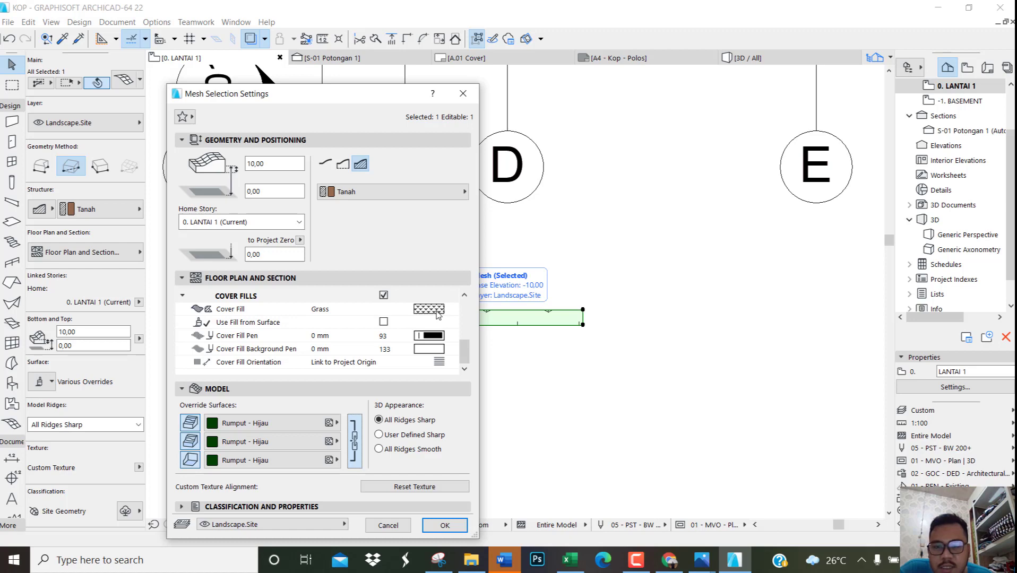
{"action": "left_click", "coordinate": [438, 314]}
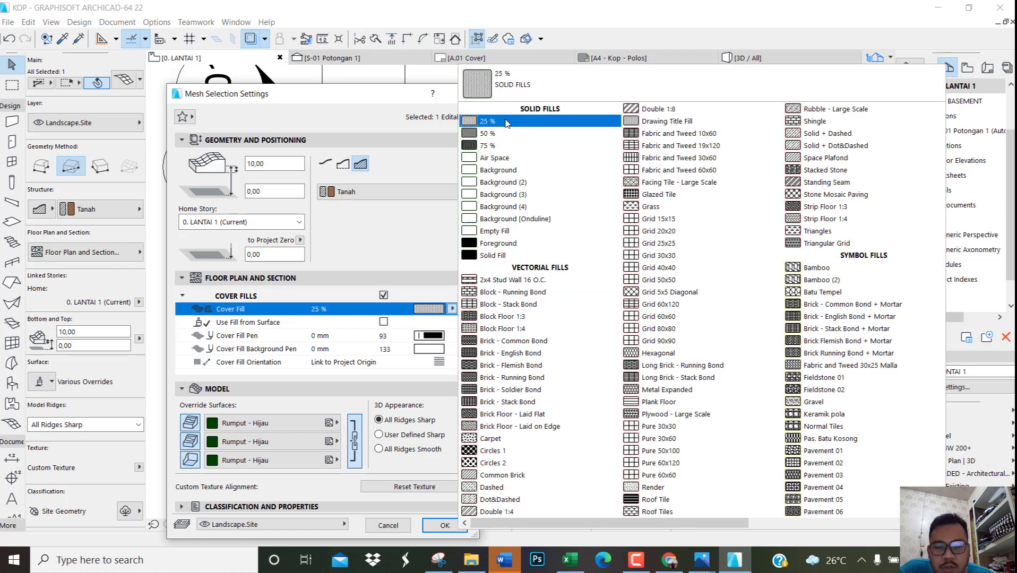
{"action": "left_click", "coordinate": [506, 122]}
{"action": "left_click", "coordinate": [431, 341]}
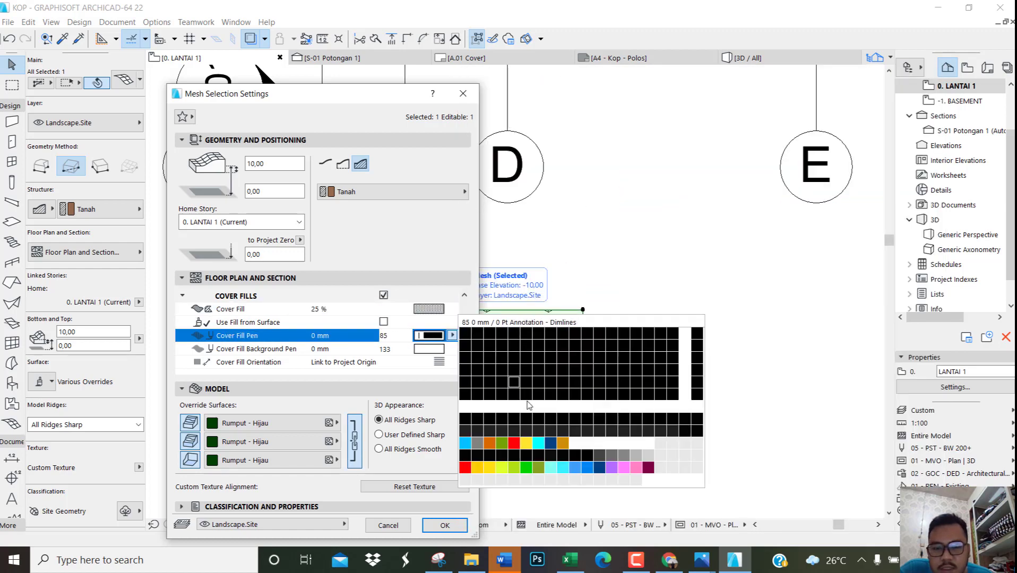
{"action": "left_click", "coordinate": [526, 468]}
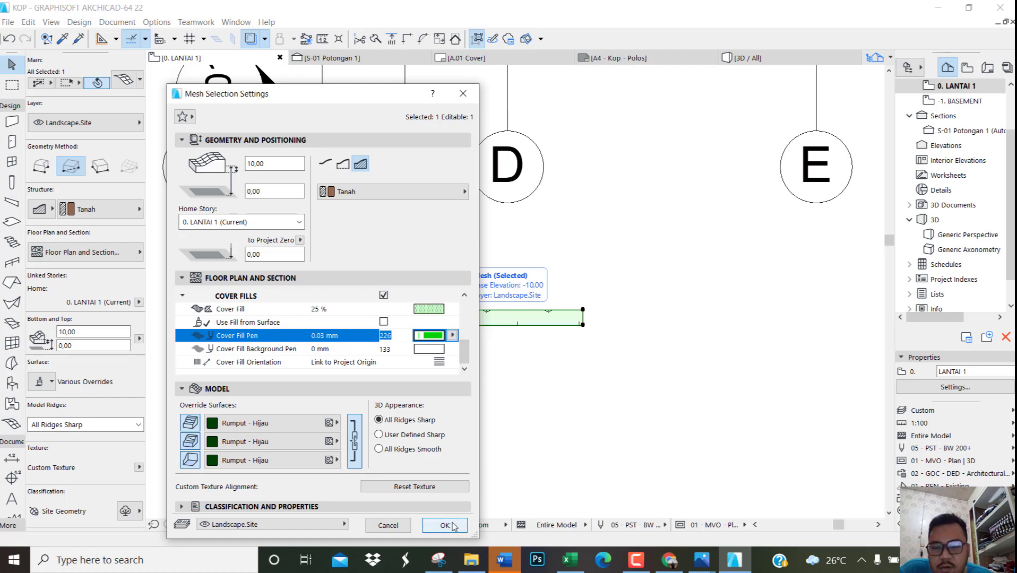
{"action": "left_click", "coordinate": [446, 525]}
{"action": "left_click", "coordinate": [556, 327]}
{"action": "scroll", "coordinate": [560, 329], "scroll_direction": "down", "scroll_amount": 2}
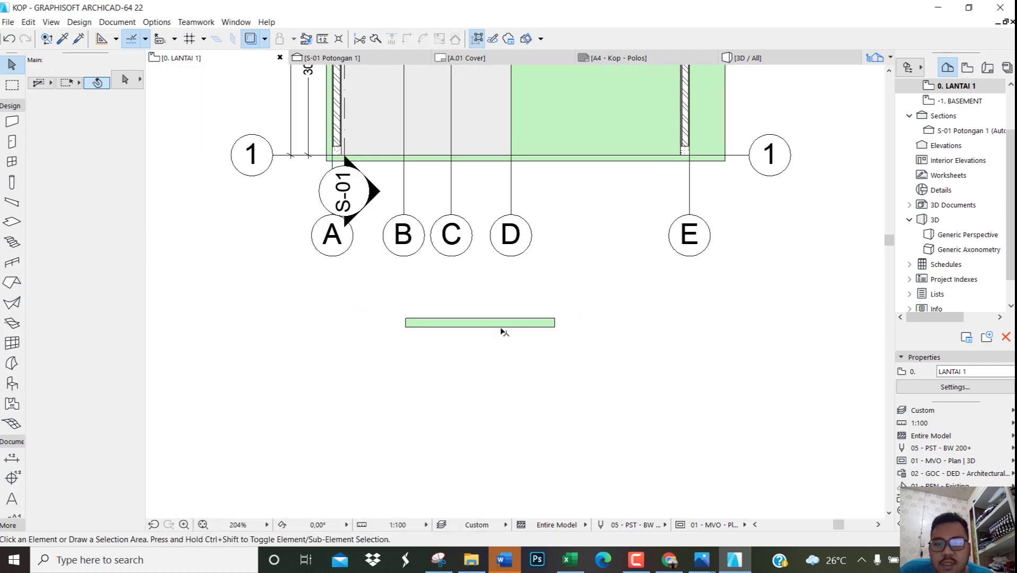
Move the narrow grass mesh by its lower-right corner to the intersection of axes D and 1
{"action": "left_click", "coordinate": [559, 333]}
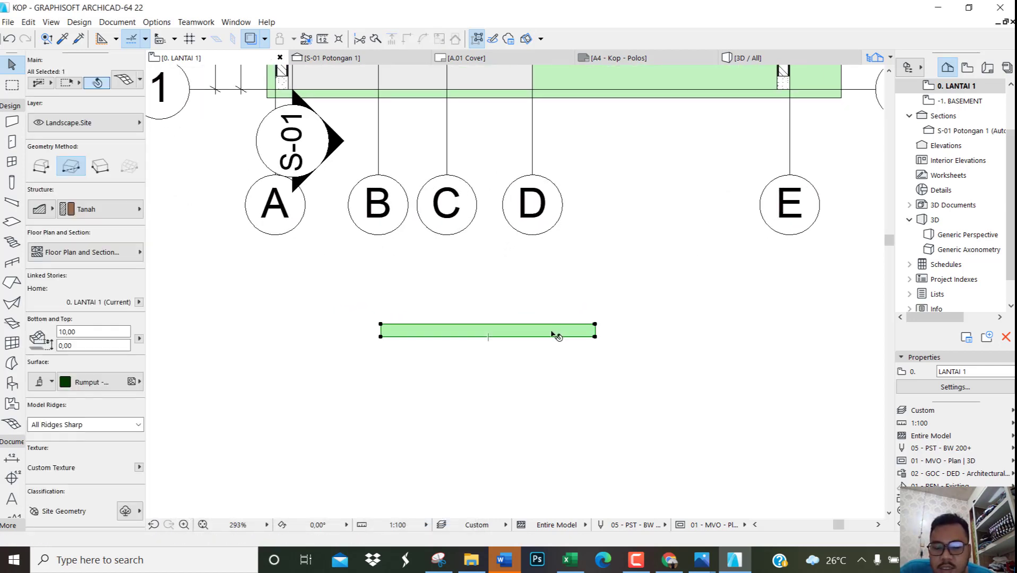
{"action": "left_click", "coordinate": [595, 337]}
{"action": "scroll", "coordinate": [548, 334], "scroll_direction": "down", "scroll_amount": 2}
{"action": "scroll", "coordinate": [515, 137], "scroll_direction": "up", "scroll_amount": 7}
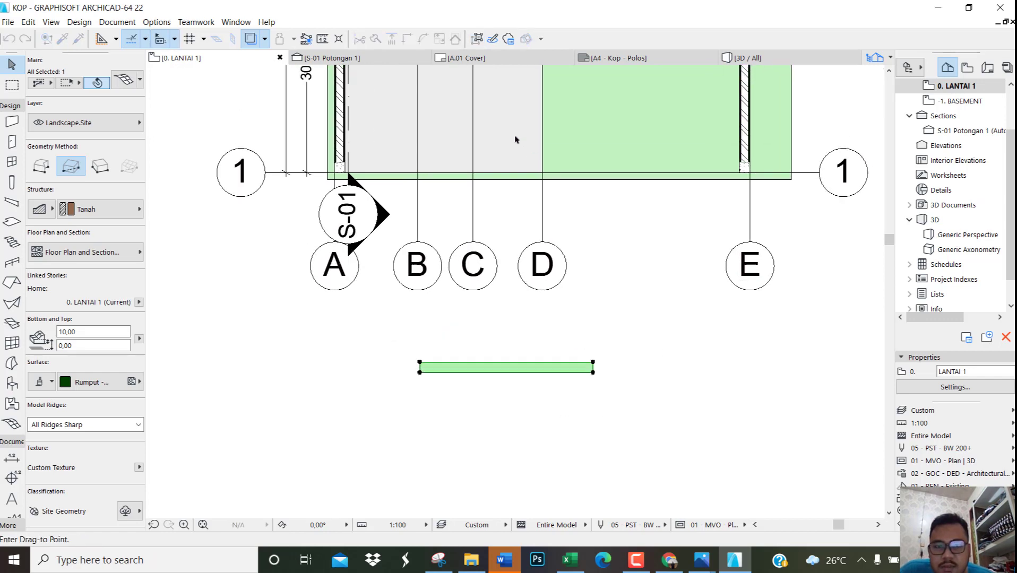
{"action": "scroll", "coordinate": [546, 158], "scroll_direction": "up", "scroll_amount": 2}
{"action": "left_click", "coordinate": [619, 270]}
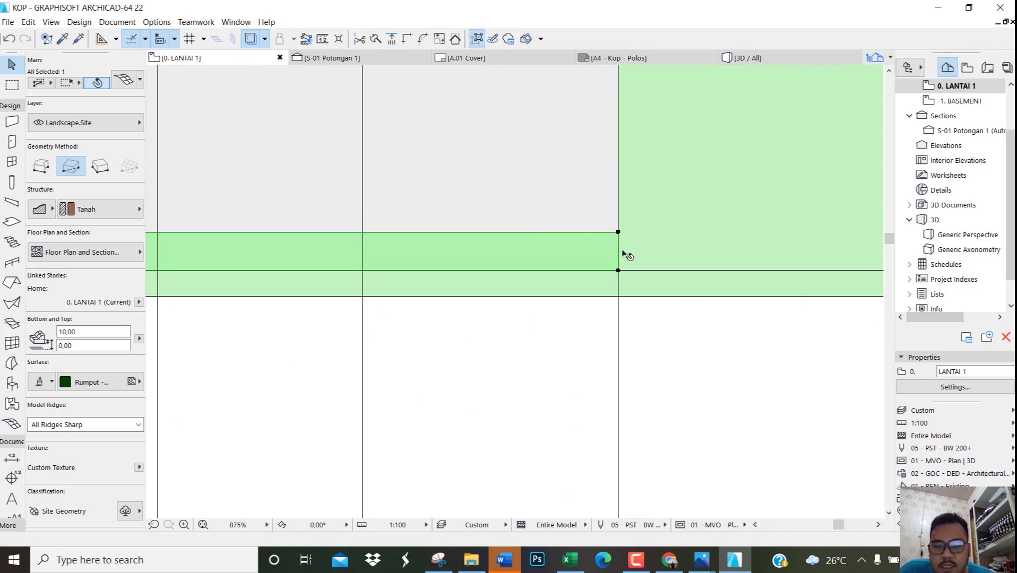
Move the narrow grass mesh straight up along axis D, onto the concrete area above axis 1
{"action": "key", "text": "ctrl+d"}
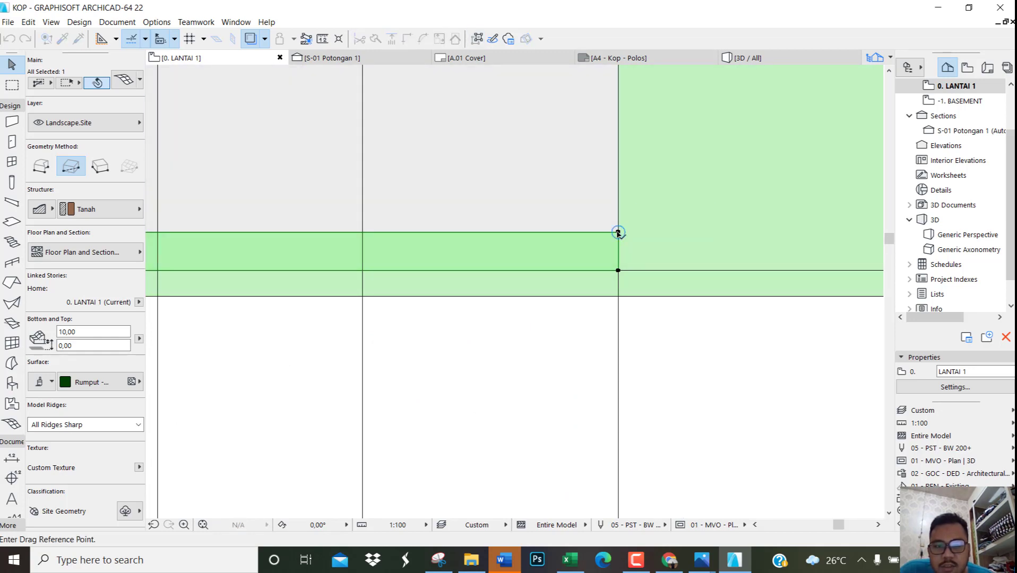
{"action": "left_click", "coordinate": [618, 233]}
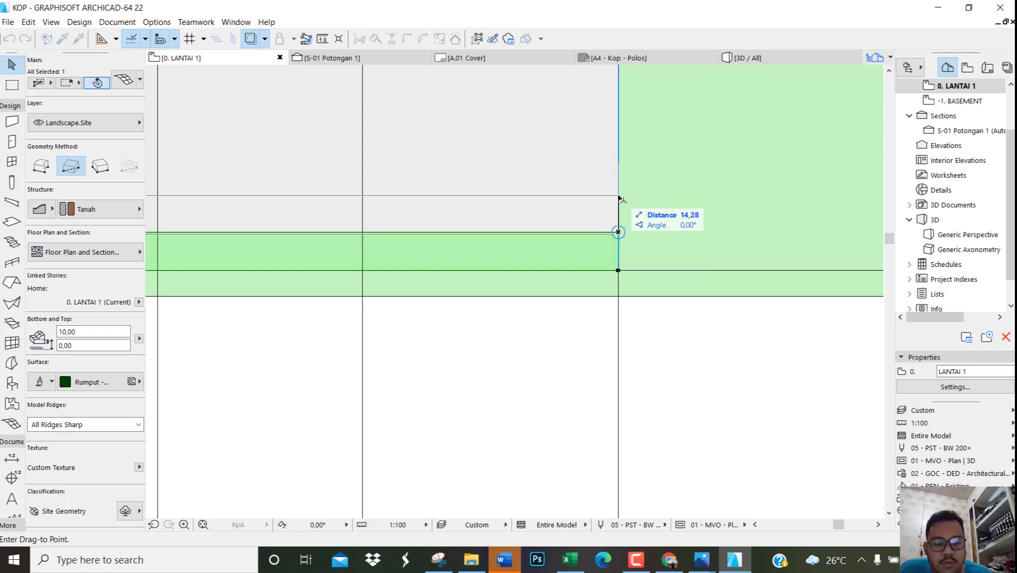
{"action": "left_click", "coordinate": [618, 171]}
{"action": "scroll", "coordinate": [581, 288], "scroll_direction": "down", "scroll_amount": 3}
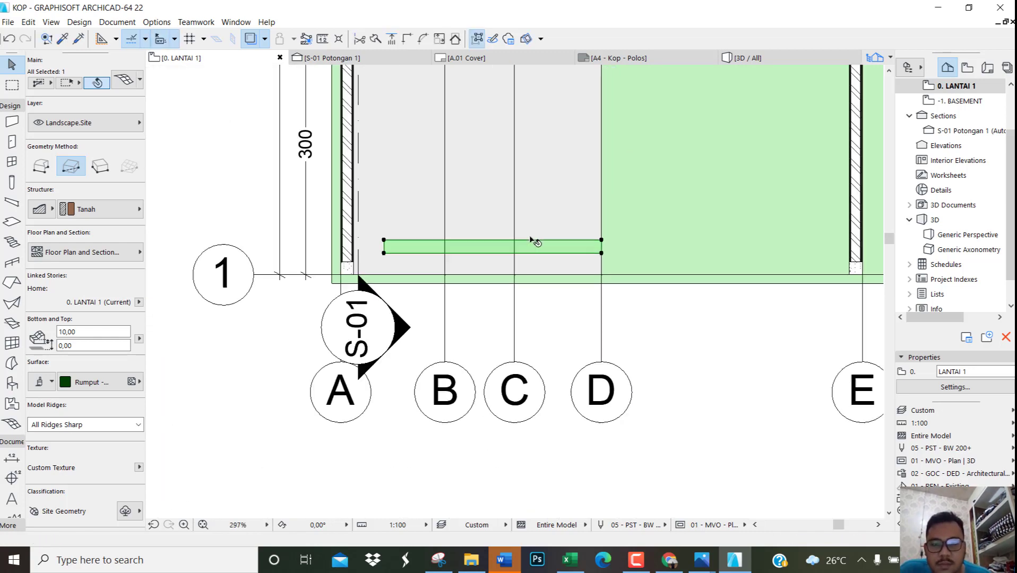
Try shifting the narrow grass mesh 25 horizontally toward axis A, and undo the move
{"action": "scroll", "coordinate": [383, 243], "scroll_direction": "up", "scroll_amount": 4}
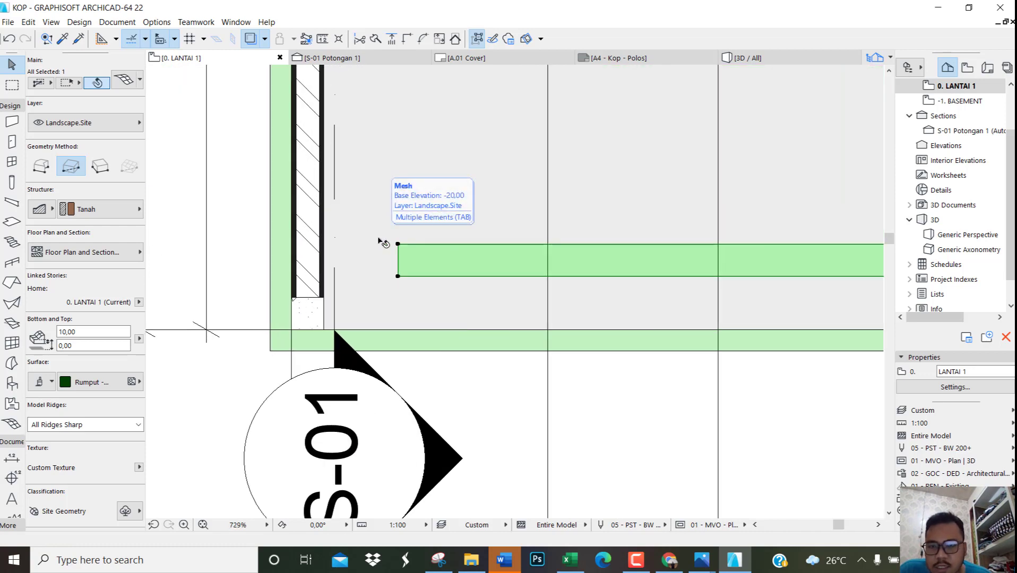
{"action": "key", "text": "ctrl+d"}
{"action": "left_click", "coordinate": [397, 245]}
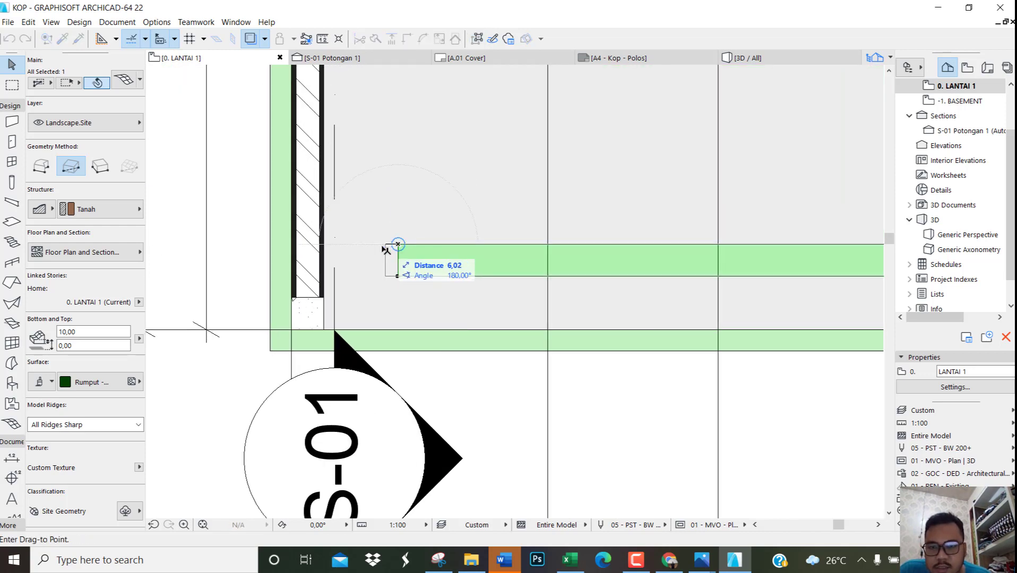
{"action": "type", "text": "25"}
{"action": "key", "text": "Return"}
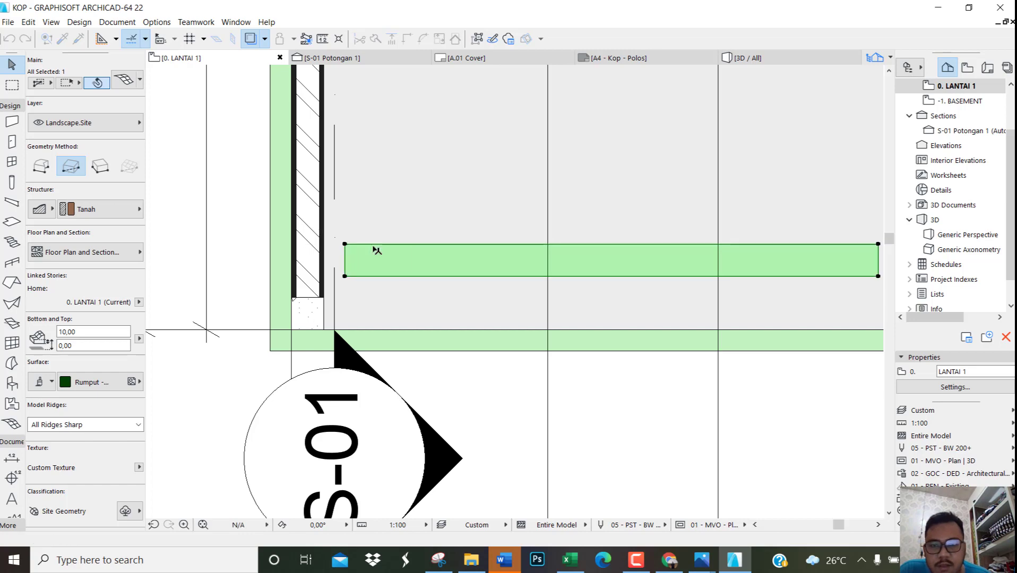
{"action": "scroll", "coordinate": [368, 253], "scroll_direction": "down", "scroll_amount": 2}
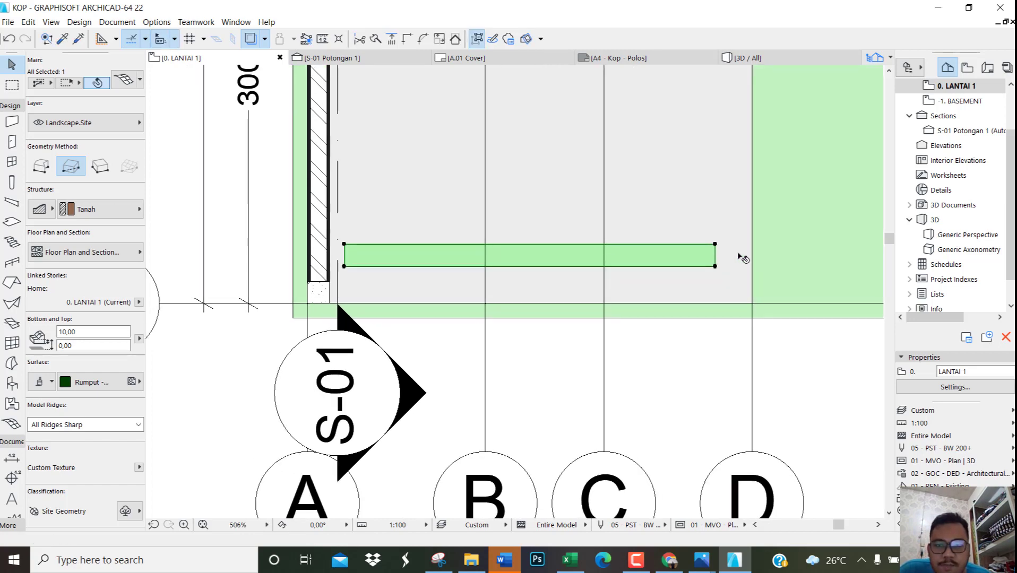
{"action": "scroll", "coordinate": [738, 256], "scroll_direction": "down", "scroll_amount": 2}
{"action": "scroll", "coordinate": [665, 254], "scroll_direction": "up", "scroll_amount": 2}
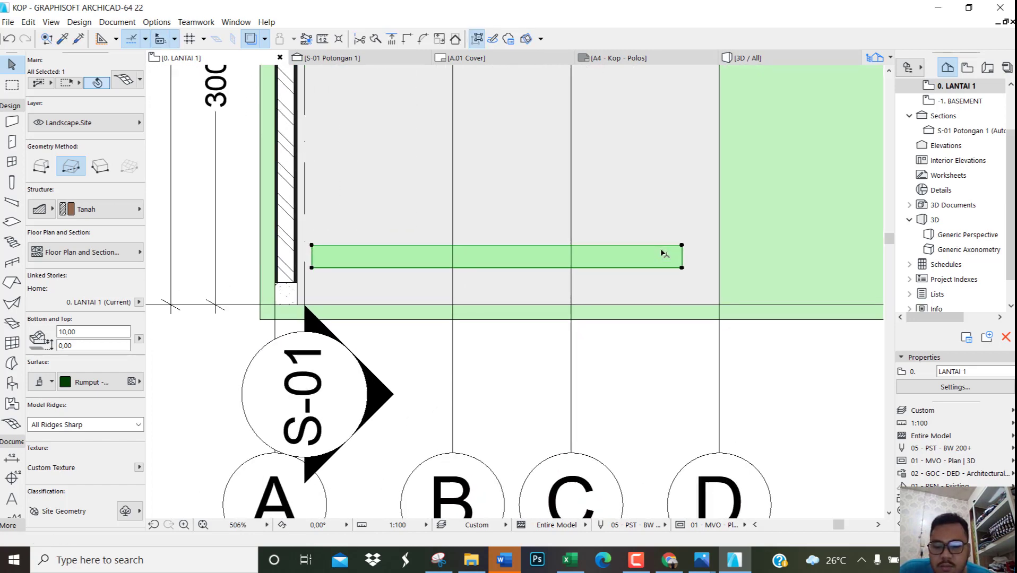
{"action": "key", "text": "ctrl+z"}
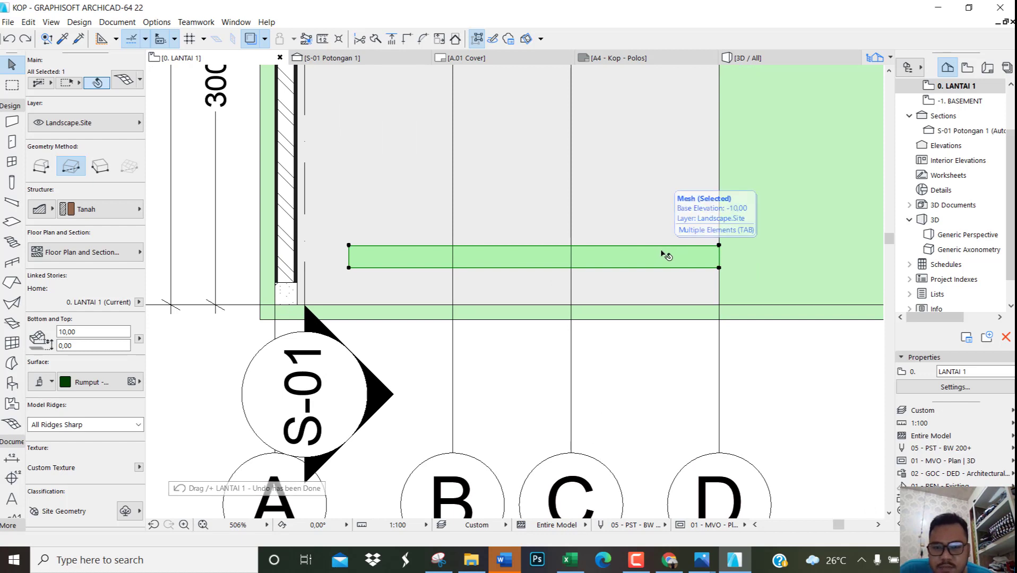
Move the narrow grass mesh horizontally toward axis A in two short moves, leaving a concrete gap at both ends, and deselect it
{"action": "key", "text": "ctrl+d"}
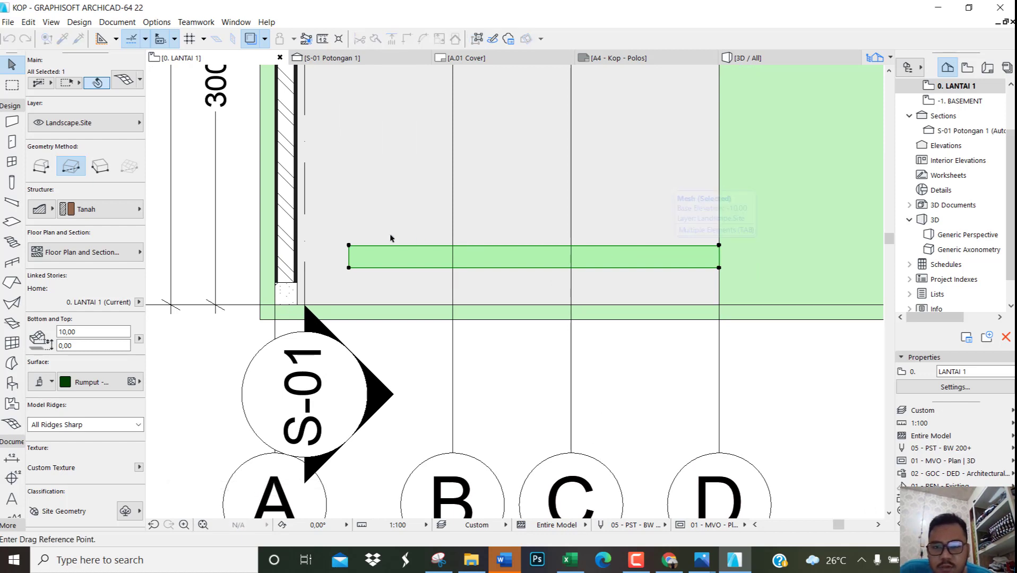
{"action": "left_click", "coordinate": [348, 246]}
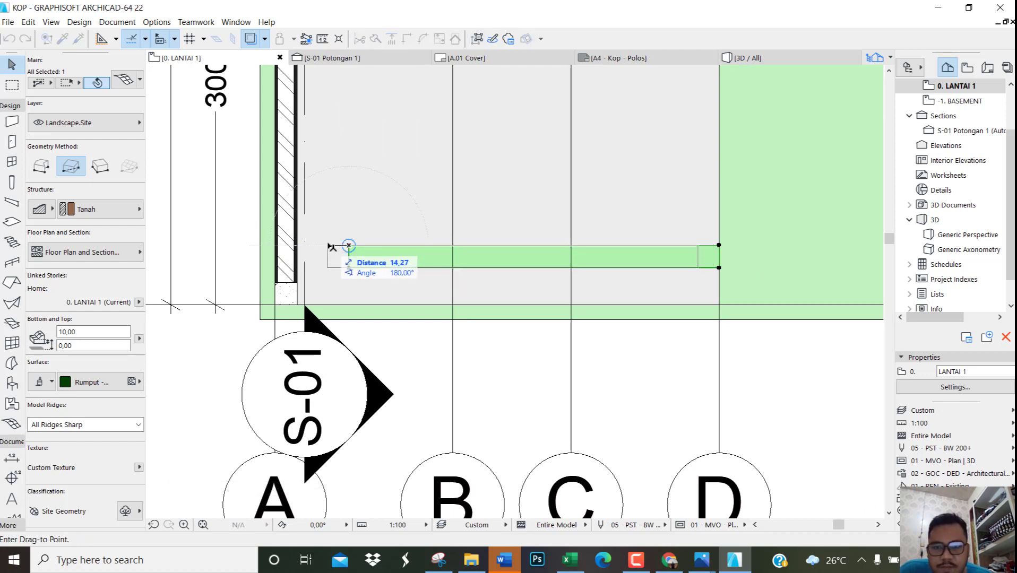
{"action": "left_click", "coordinate": [326, 245]}
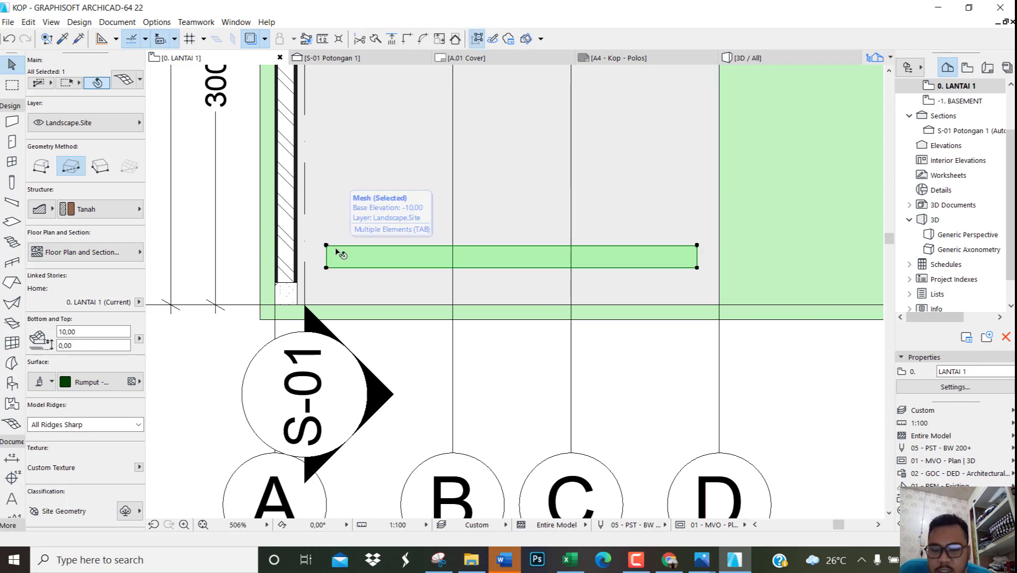
{"action": "key", "text": "ctrl+d"}
{"action": "scroll", "coordinate": [342, 254], "scroll_direction": "up", "scroll_amount": 3}
{"action": "left_click", "coordinate": [340, 245]}
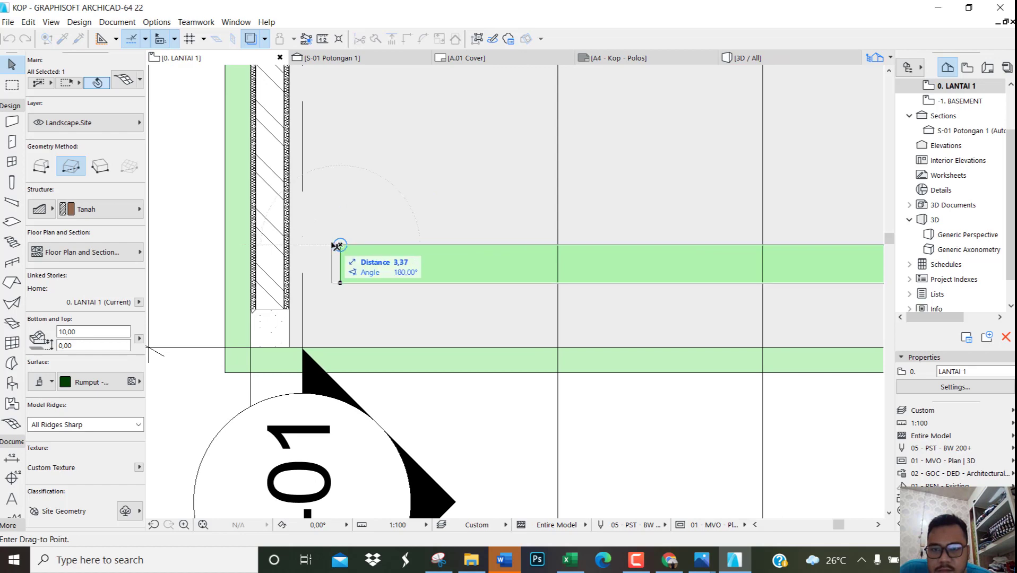
{"action": "left_click", "coordinate": [336, 245]}
{"action": "scroll", "coordinate": [336, 247], "scroll_direction": "down", "scroll_amount": 3}
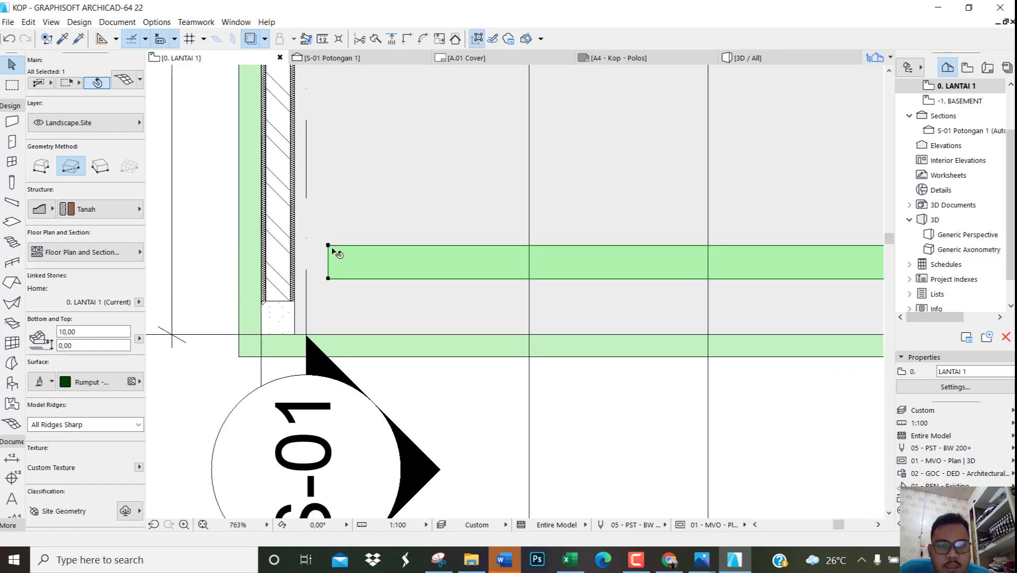
{"action": "left_click", "coordinate": [656, 245]}
{"action": "scroll", "coordinate": [638, 259], "scroll_direction": "up", "scroll_amount": 2}
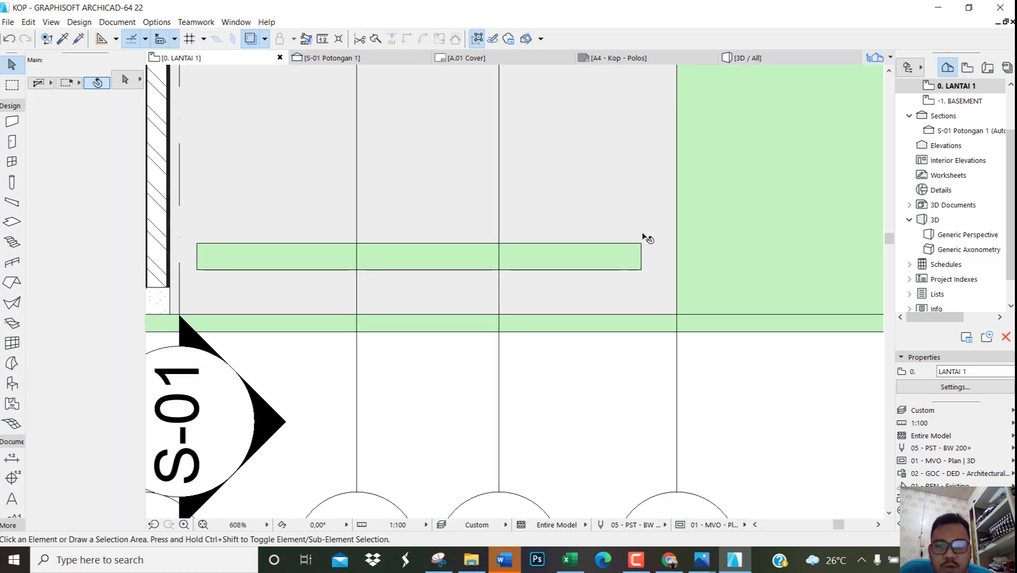
{"action": "scroll", "coordinate": [647, 236], "scroll_direction": "down", "scroll_amount": 2}
{"action": "scroll", "coordinate": [429, 240], "scroll_direction": "up", "scroll_amount": 1}
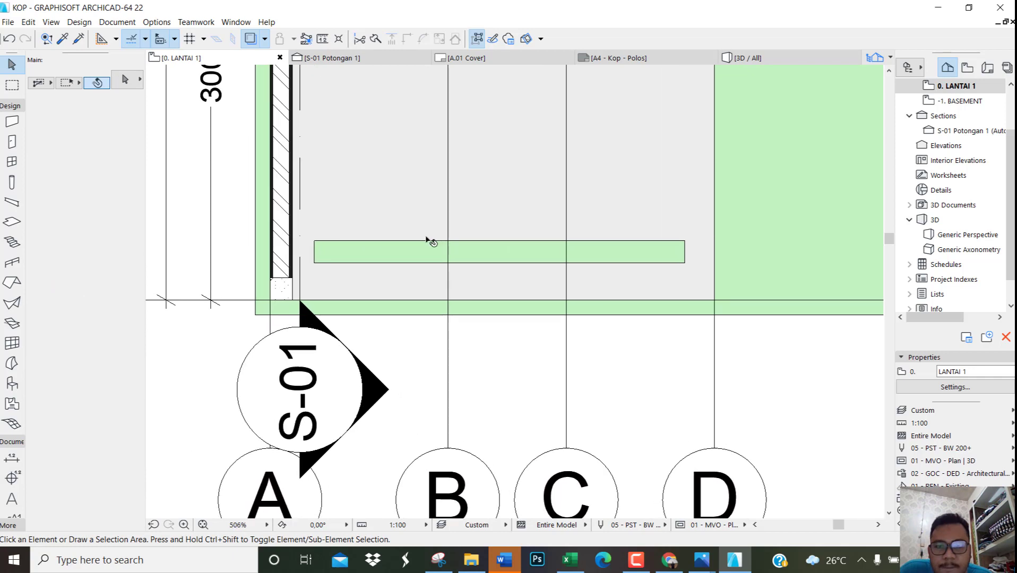
Multiply the narrow grass mesh straight up at 50 spacing with Increment and Spread, making eight copies ending just above axis 3
{"action": "left_click", "coordinate": [511, 255]}
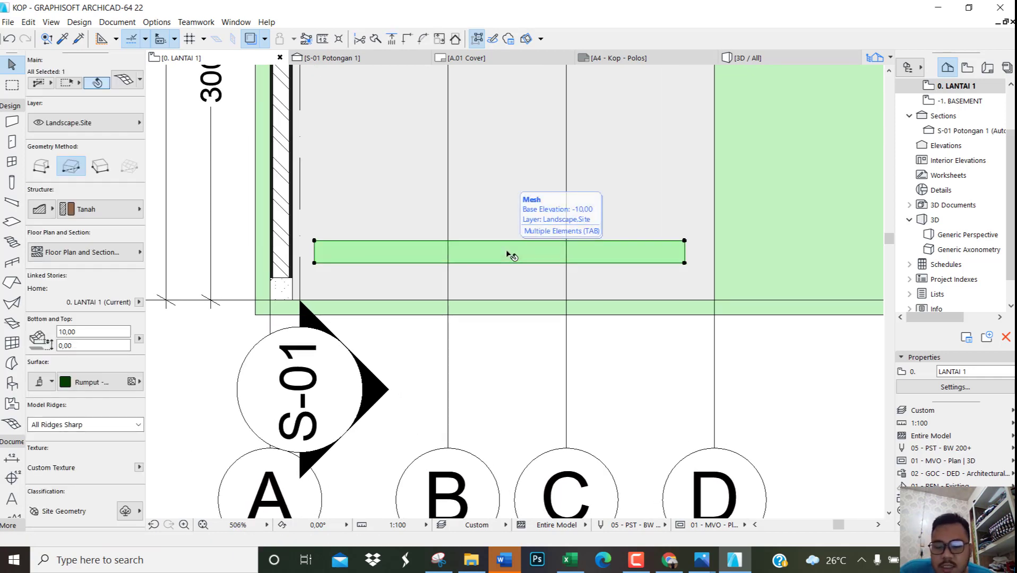
{"action": "key", "text": "ctrl+u"}
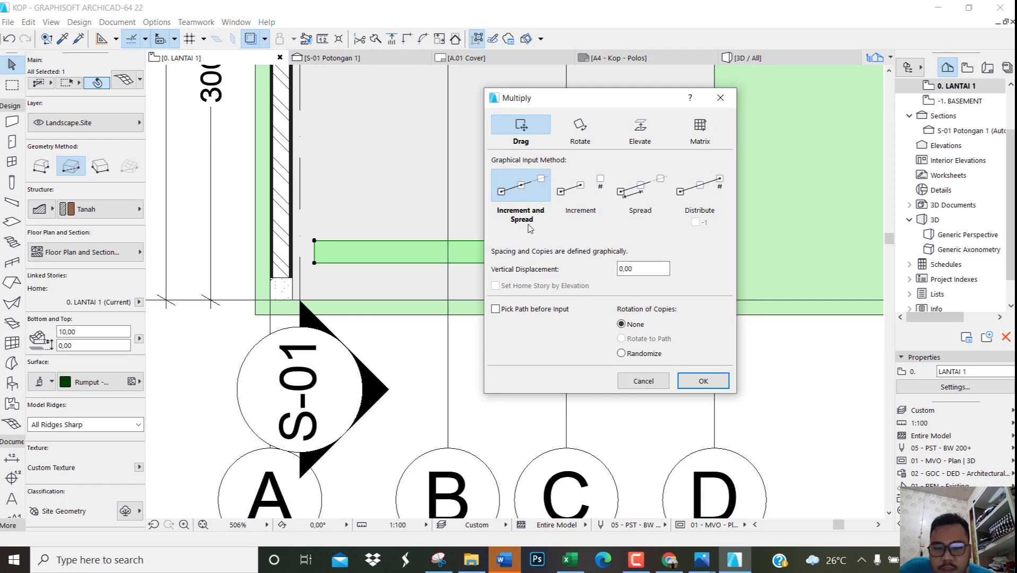
{"action": "left_click", "coordinate": [692, 384]}
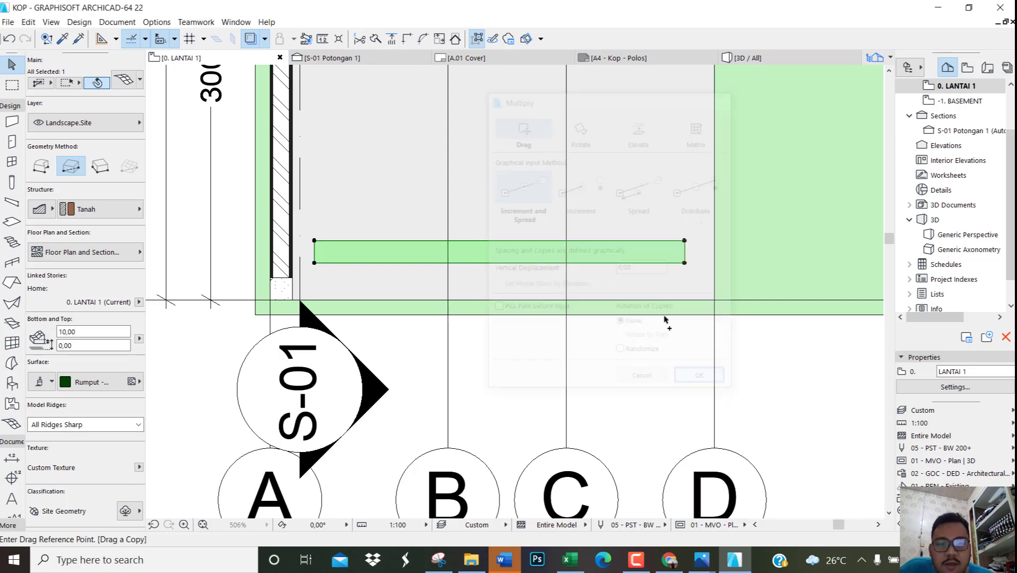
{"action": "left_click", "coordinate": [685, 241]}
{"action": "middle_click_drag", "start_coordinate": [683, 241], "coordinate": [669, 381]}
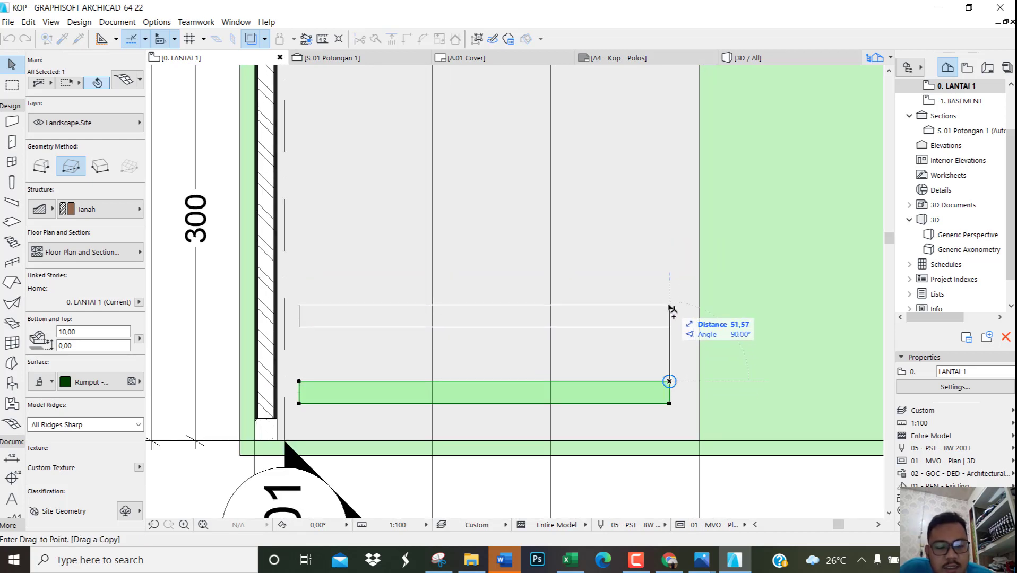
{"action": "type", "text": "50"}
{"action": "key", "text": "Return"}
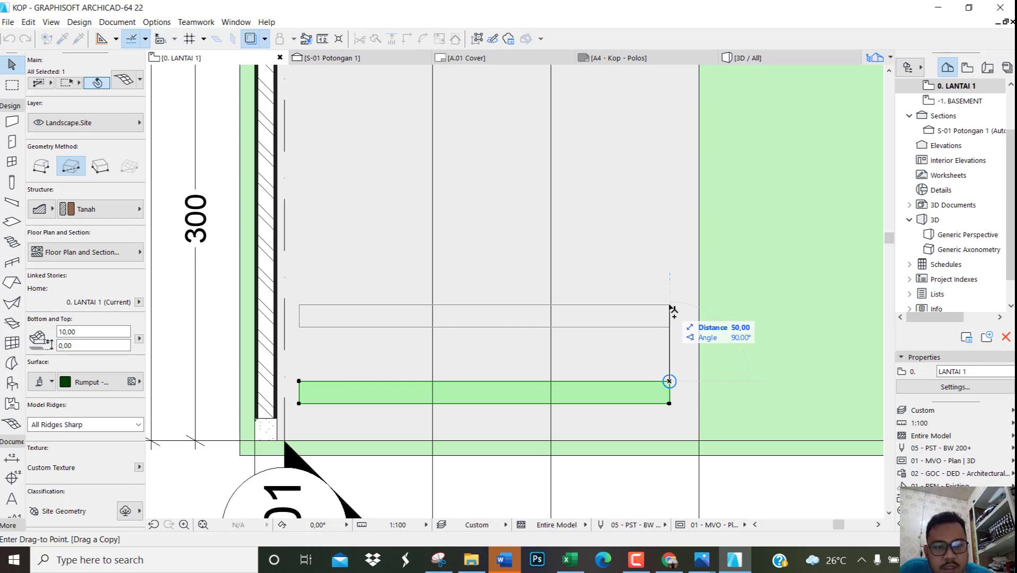
{"action": "scroll", "coordinate": [670, 308], "scroll_direction": "down", "scroll_amount": 3}
{"action": "scroll", "coordinate": [673, 314], "scroll_direction": "down", "scroll_amount": 2}
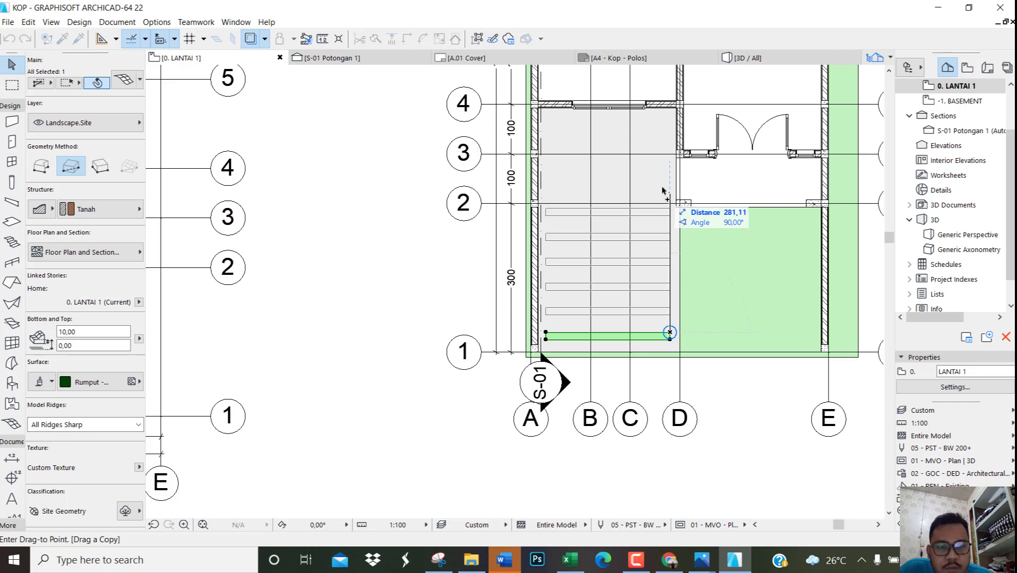
{"action": "left_click", "coordinate": [664, 126]}
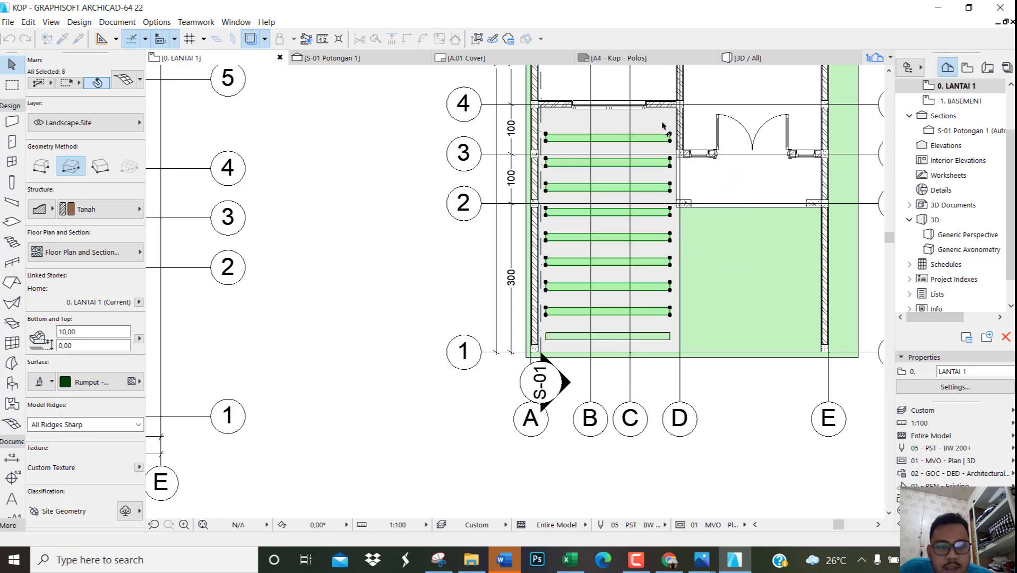
{"action": "key", "text": "Escape"}
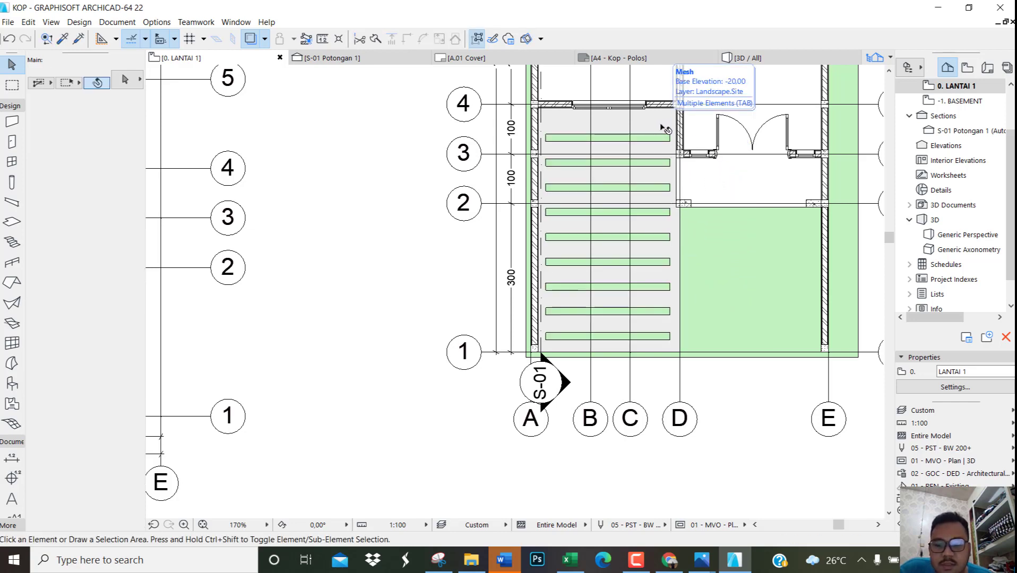
Open the 3D view and select all nine grass strip meshes on the concrete paving
{"action": "key", "text": "F3"}
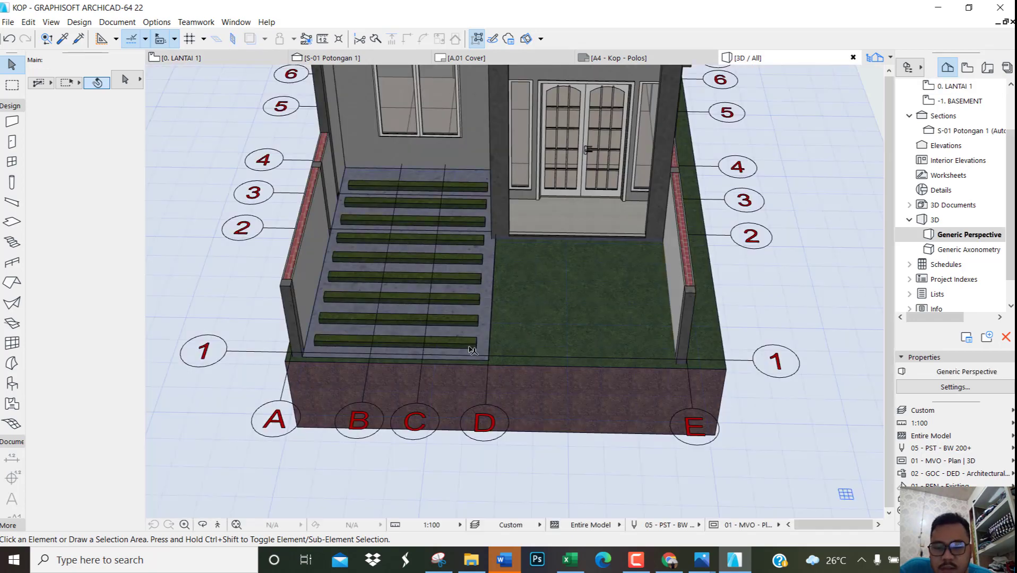
{"action": "middle_click_drag", "start_coordinate": [470, 348], "coordinate": [429, 286], "text": "shift"}
{"action": "scroll", "coordinate": [457, 306], "scroll_direction": "up", "scroll_amount": 5}
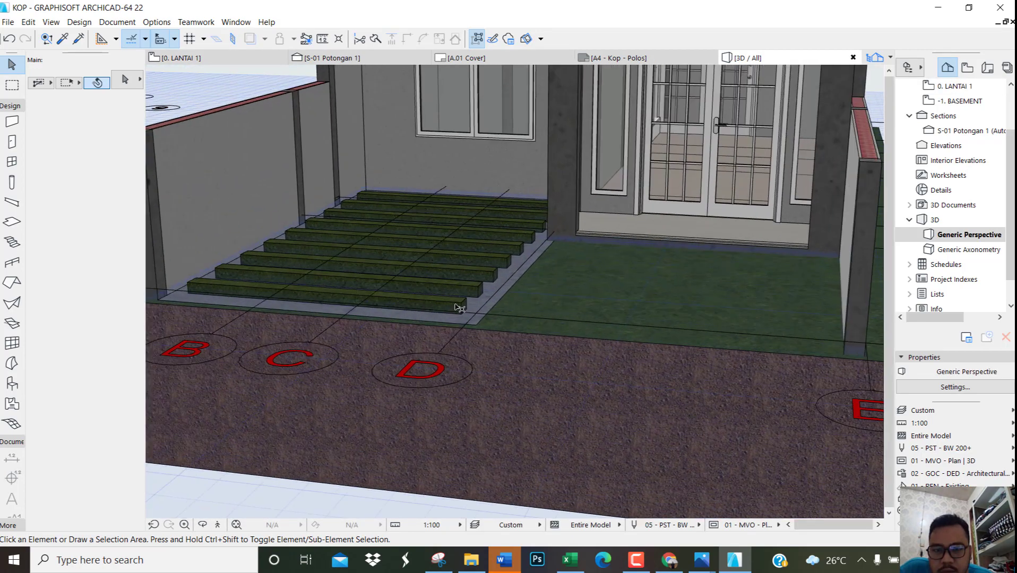
{"action": "scroll", "coordinate": [463, 300], "scroll_direction": "up", "scroll_amount": 4}
{"action": "scroll", "coordinate": [433, 294], "scroll_direction": "down", "scroll_amount": 4}
{"action": "scroll", "coordinate": [505, 264], "scroll_direction": "up", "scroll_amount": 3}
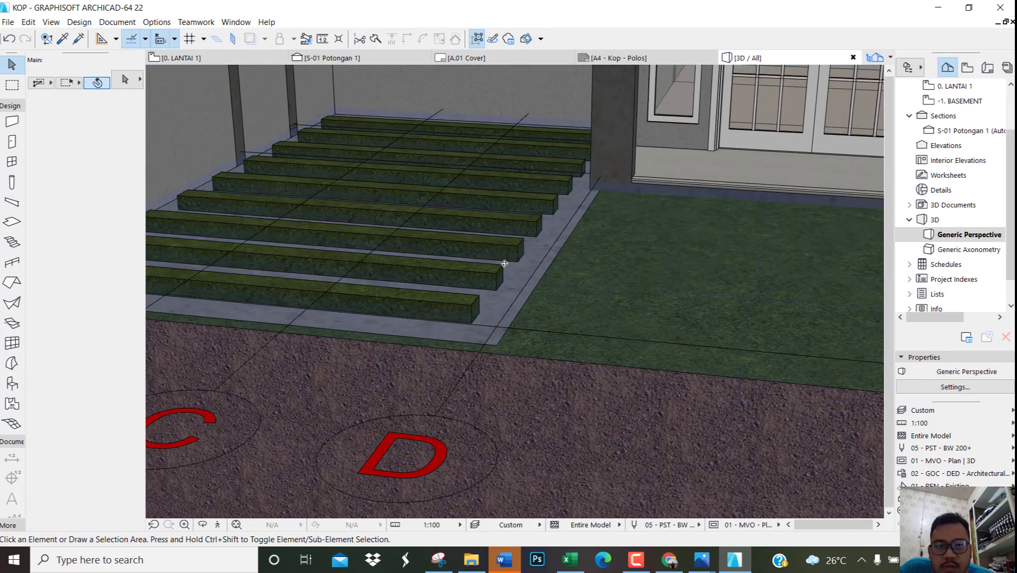
{"action": "middle_click_drag", "start_coordinate": [504, 263], "coordinate": [500, 279], "text": "shift"}
{"action": "left_click", "coordinate": [472, 309]}
{"action": "left_click", "coordinate": [496, 274], "text": "shift"}
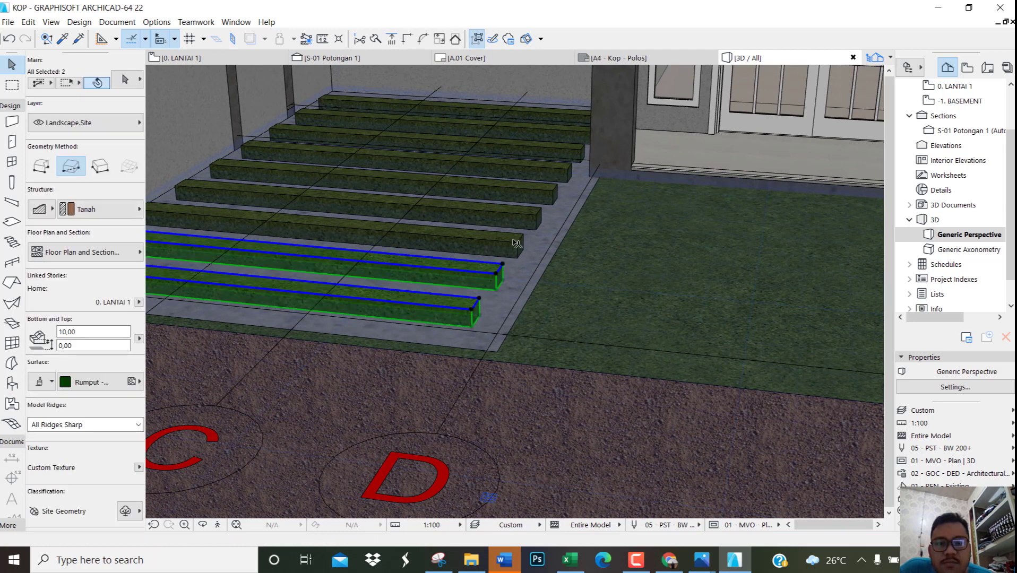
{"action": "left_click", "coordinate": [513, 243], "text": "shift"}
{"action": "left_click", "coordinate": [535, 216], "text": "shift"}
{"action": "left_click", "coordinate": [552, 193], "text": "shift"}
{"action": "left_click", "coordinate": [564, 167], "text": "shift"}
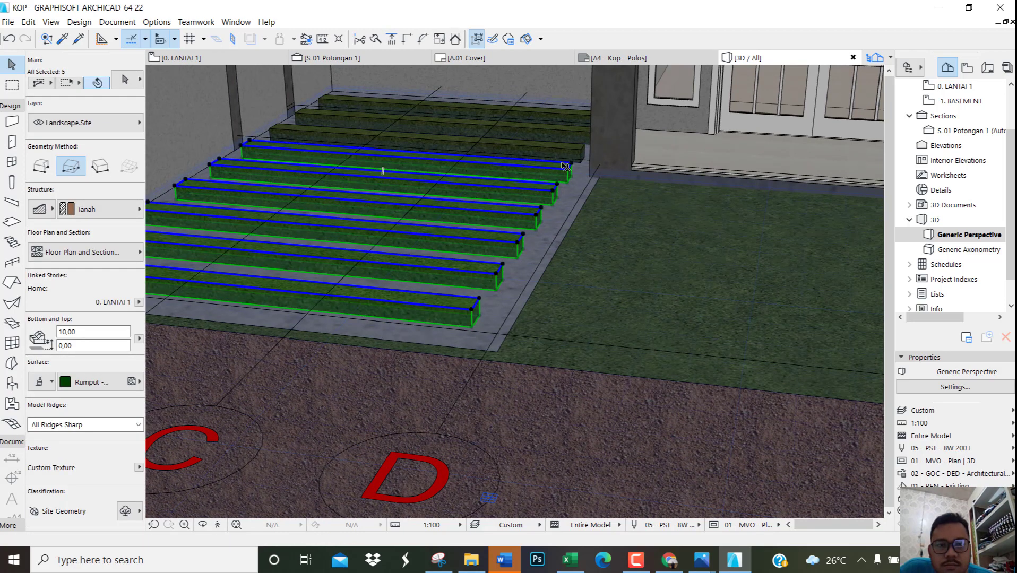
{"action": "left_click", "coordinate": [573, 153], "text": "shift"}
{"action": "left_click", "coordinate": [578, 133], "text": "shift"}
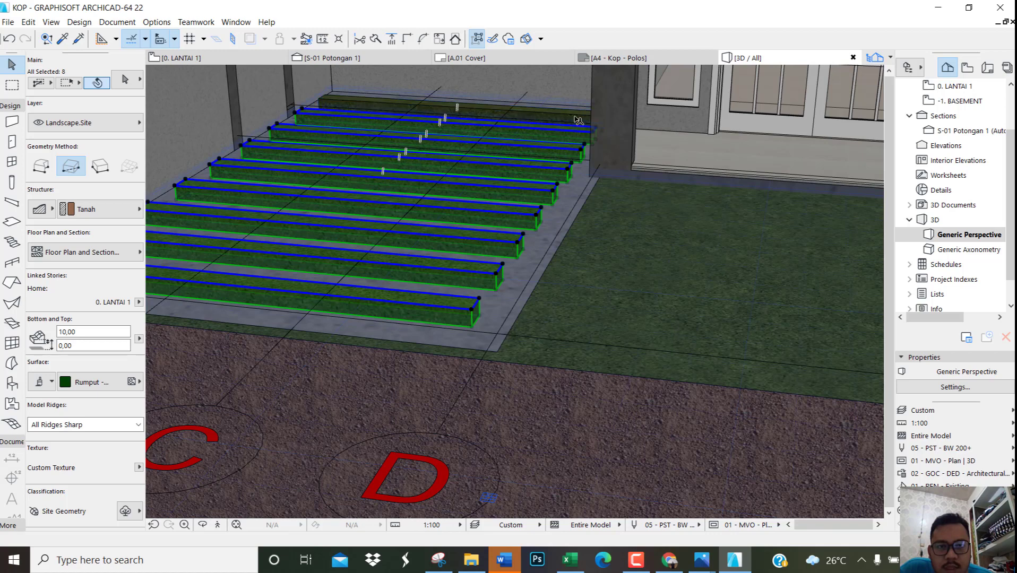
{"action": "left_click", "coordinate": [581, 116], "text": "shift"}
{"action": "middle_click_drag", "start_coordinate": [463, 193], "coordinate": [477, 198], "text": "shift"}
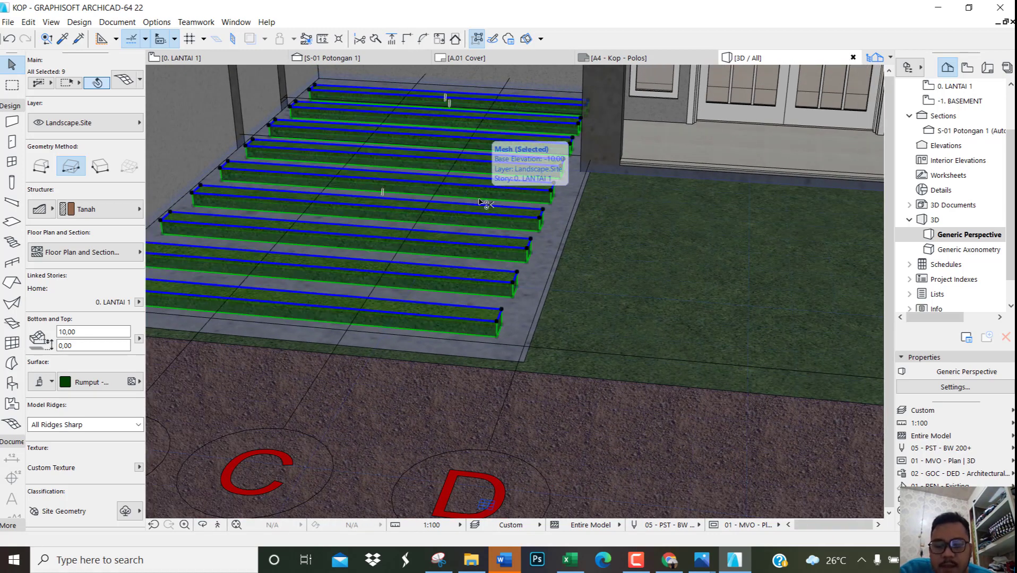
Try setting the elevation to Project Zero of the nine selected grass strips to 9,5
{"action": "key", "text": "ctrl+t"}
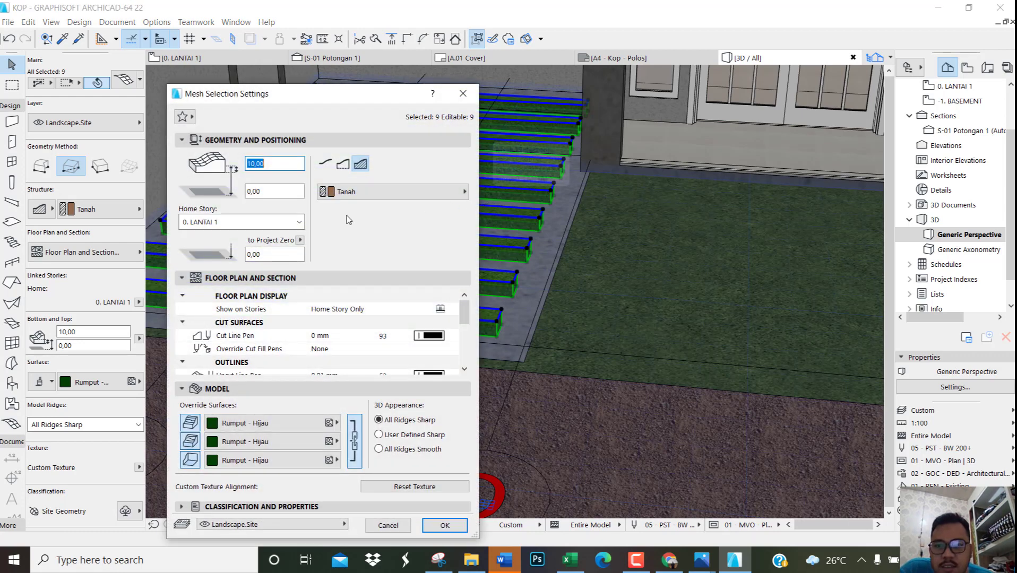
{"action": "double_click", "coordinate": [276, 256]}
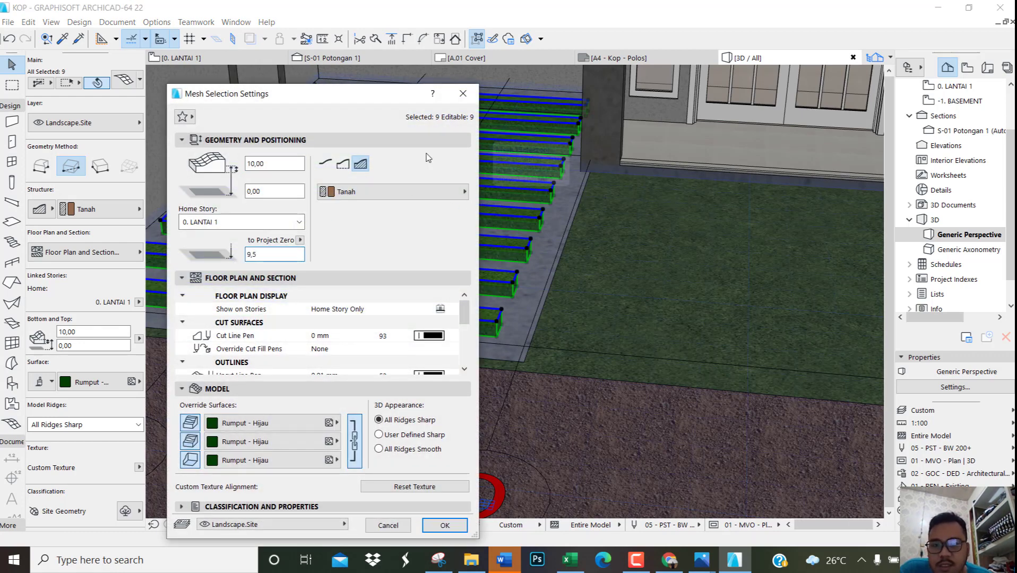
{"action": "left_click", "coordinate": [435, 526]}
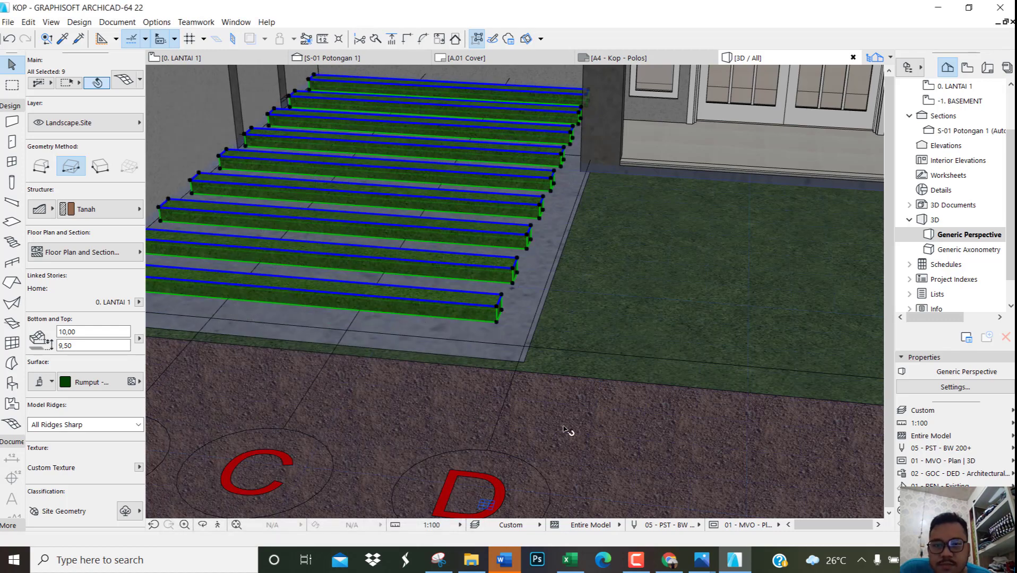
Set the elevation to Project Zero of the nine grass strips to -9,50 to sink them into the paving
{"action": "middle_click_drag", "start_coordinate": [560, 380], "coordinate": [531, 337], "text": "shift"}
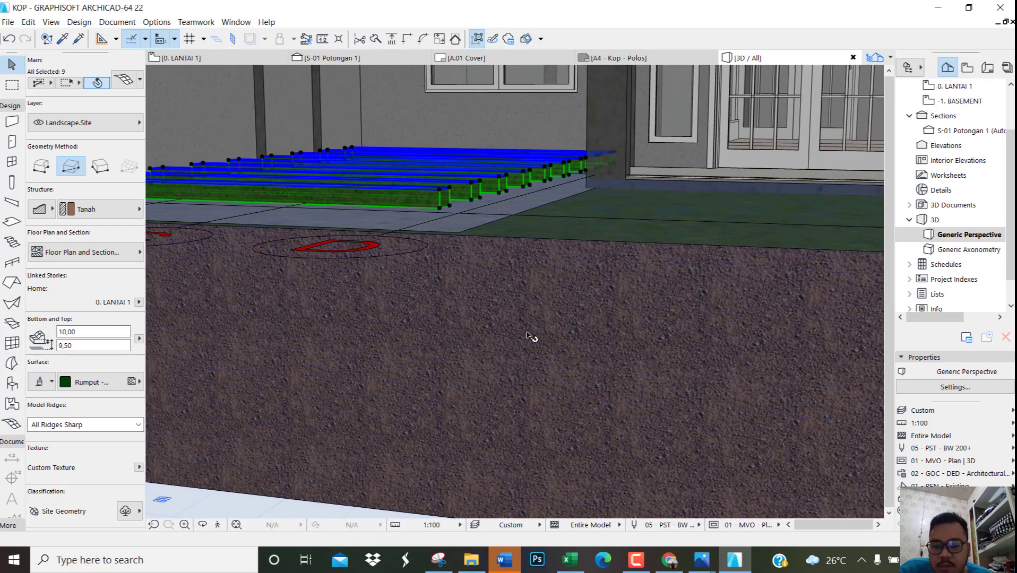
{"action": "key", "text": "ctrl+t"}
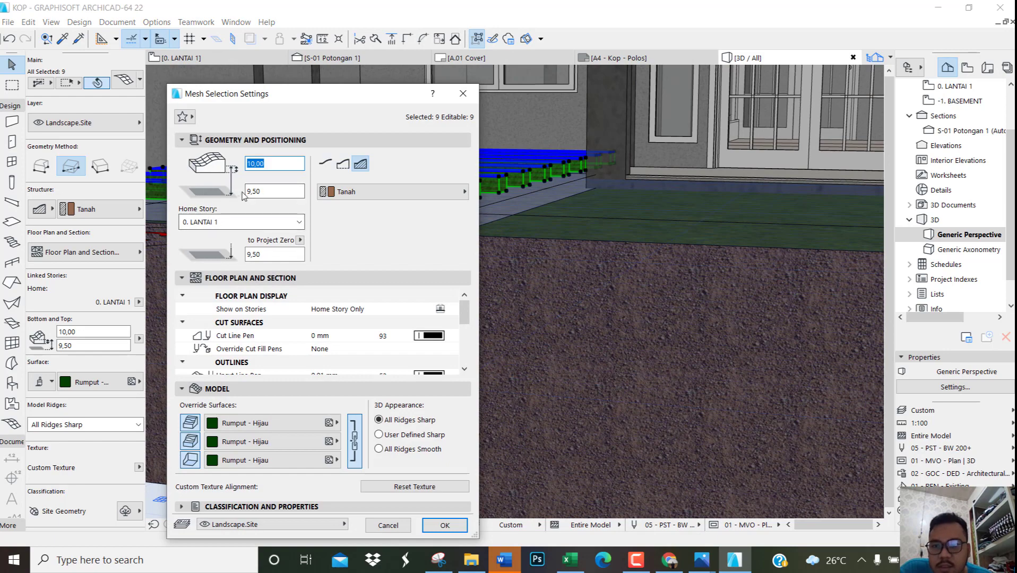
{"action": "left_click", "coordinate": [249, 256]}
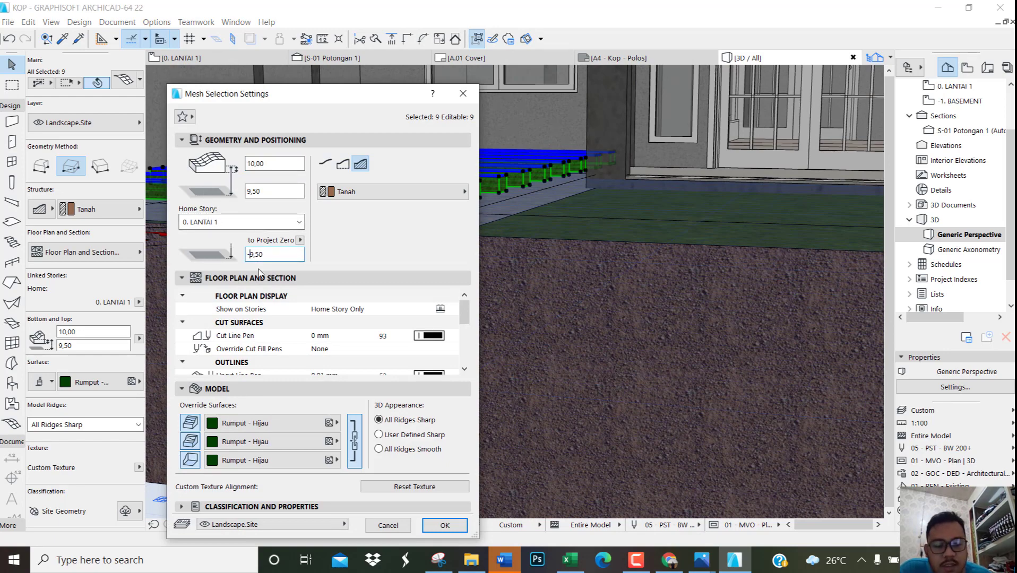
{"action": "type", "text": "-"}
{"action": "key", "text": "Return"}
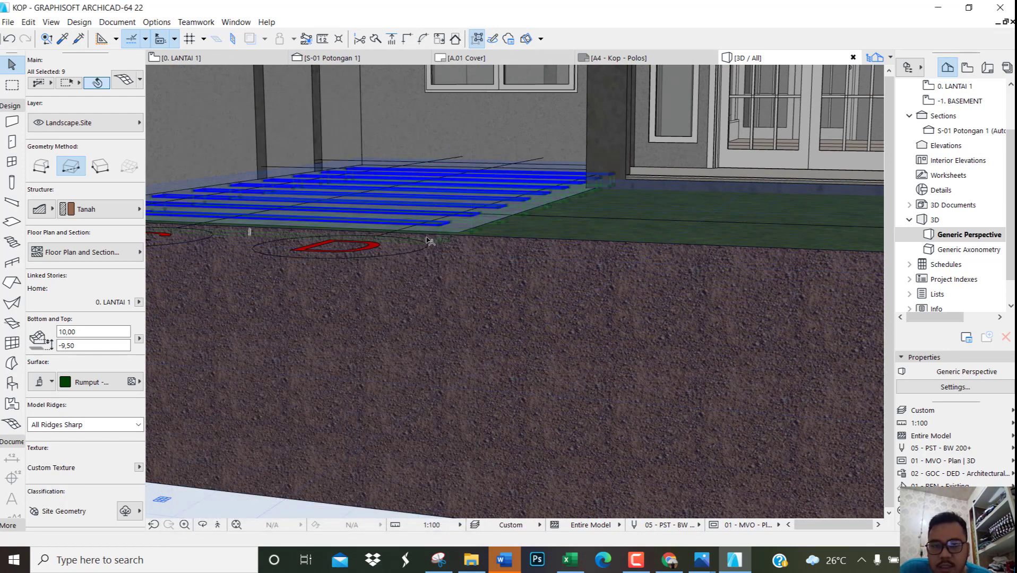
{"action": "scroll", "coordinate": [430, 241], "scroll_direction": "up", "scroll_amount": 5}
{"action": "scroll", "coordinate": [449, 291], "scroll_direction": "up", "scroll_amount": 2}
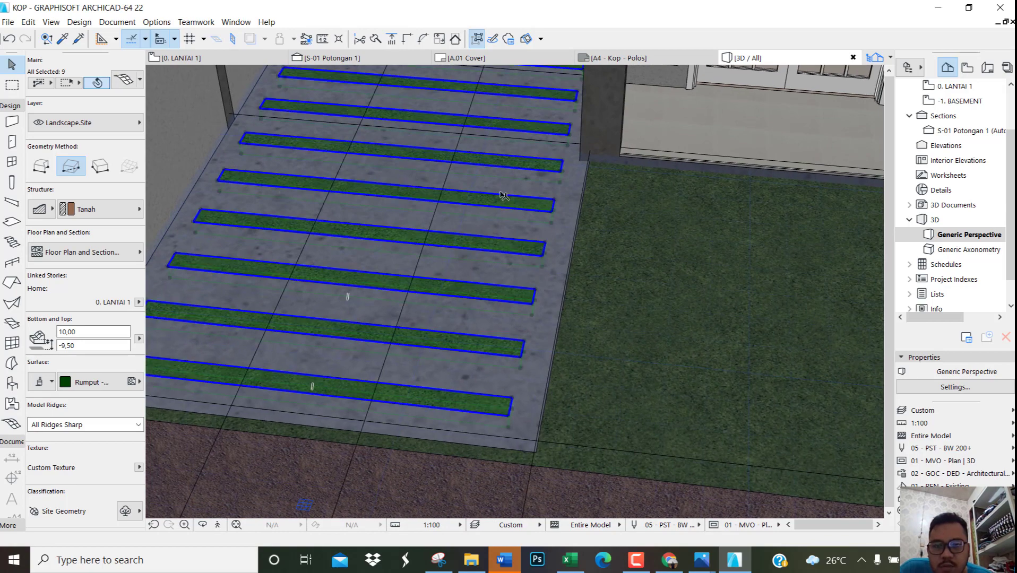
{"action": "scroll", "coordinate": [486, 198], "scroll_direction": "down", "scroll_amount": 1}
{"action": "scroll", "coordinate": [486, 195], "scroll_direction": "down", "scroll_amount": 3}
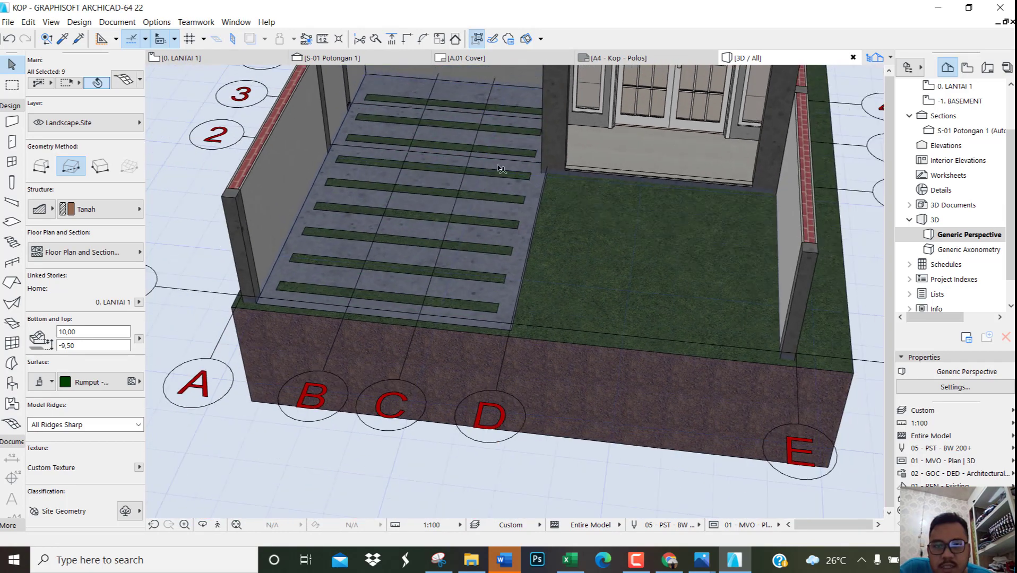
Subtract the nine selected grass strips as operators from the concrete paving as target with Solid Element Operations, leaving Use Own Attributes on
{"action": "right_click", "coordinate": [525, 227]}
{"action": "mouse_move", "coordinate": [640, 363]}
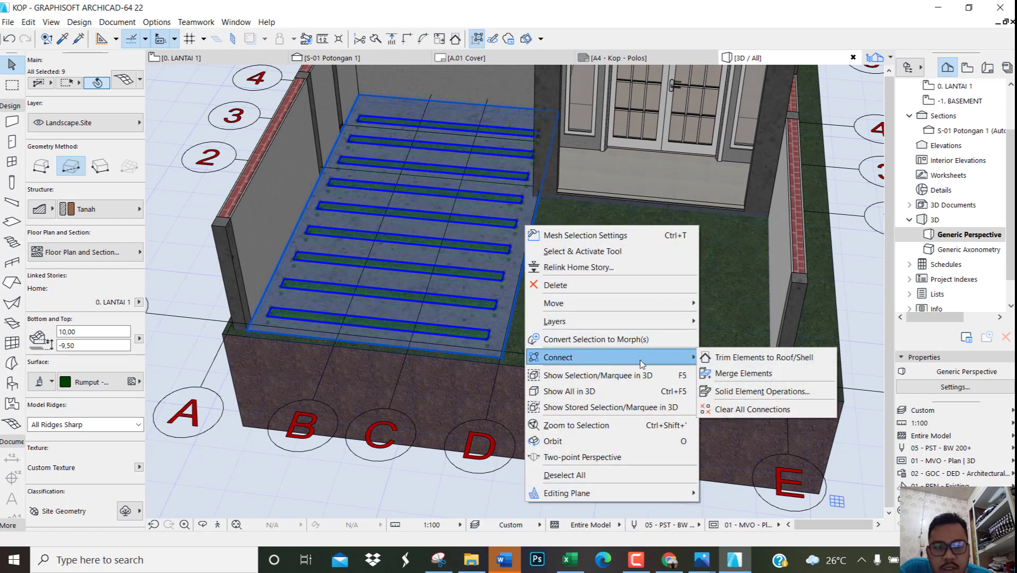
{"action": "left_click", "coordinate": [749, 393]}
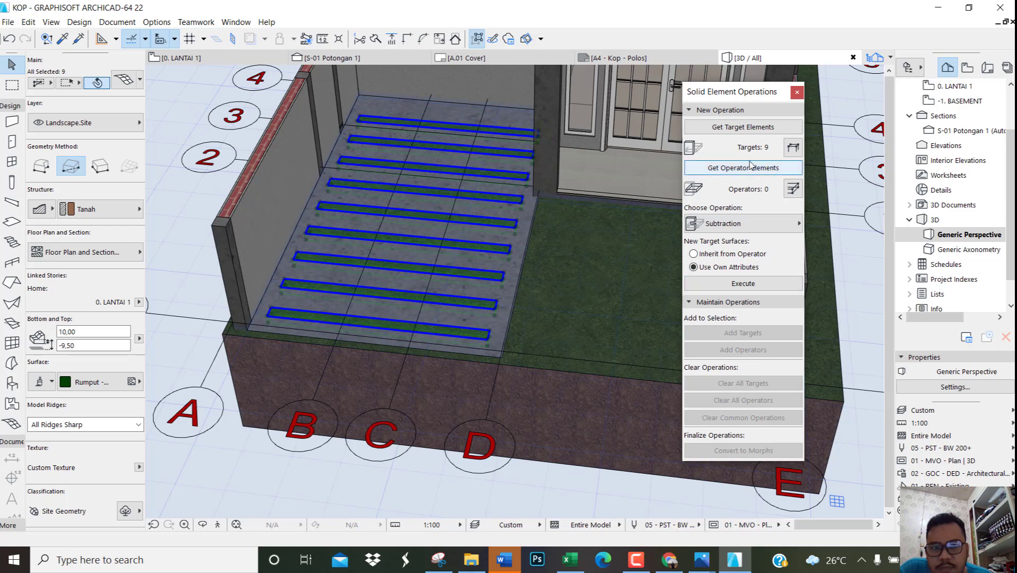
{"action": "left_click", "coordinate": [735, 169]}
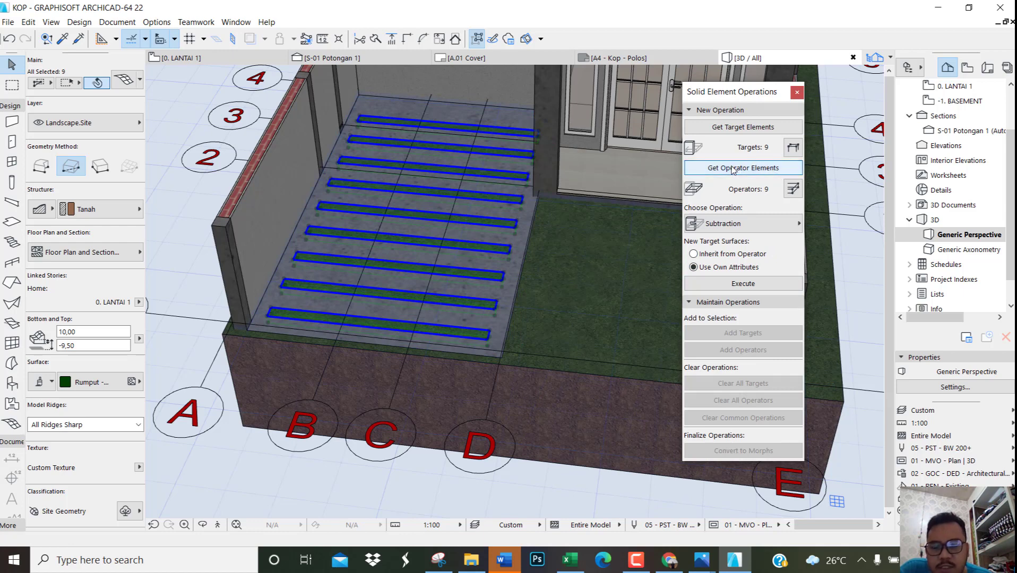
{"action": "left_click", "coordinate": [525, 247]}
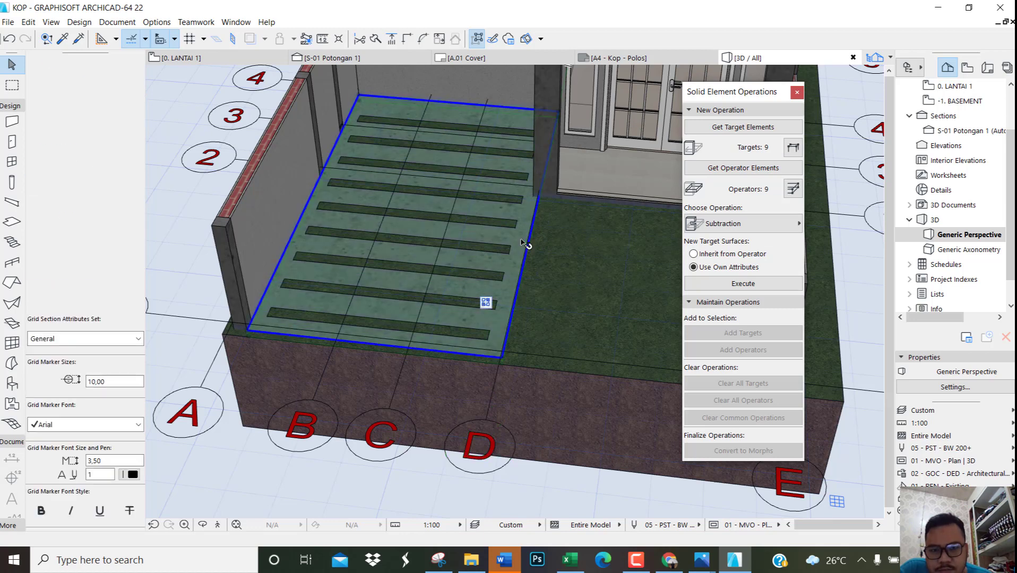
{"action": "left_click", "coordinate": [745, 127]}
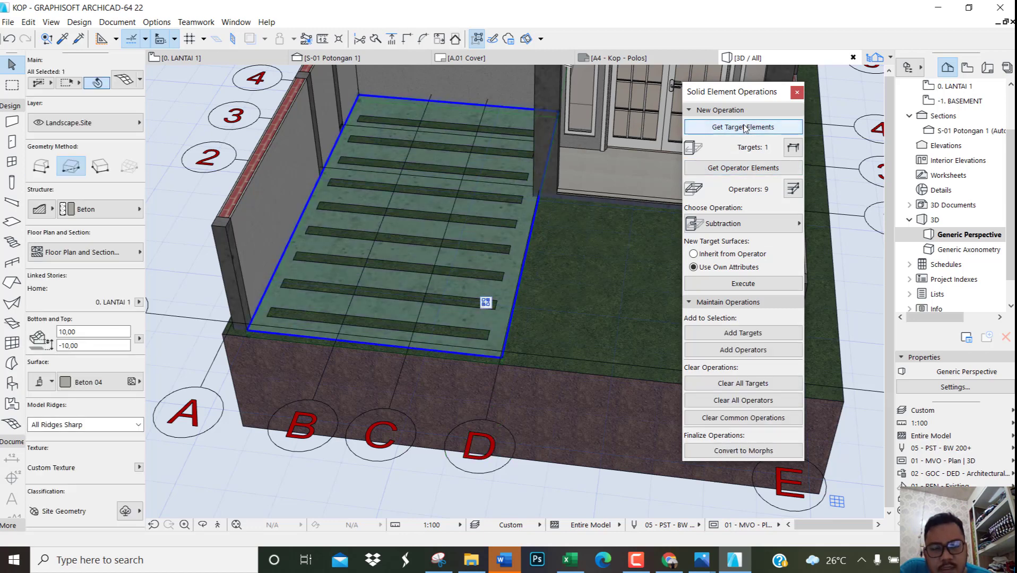
{"action": "left_click", "coordinate": [746, 284]}
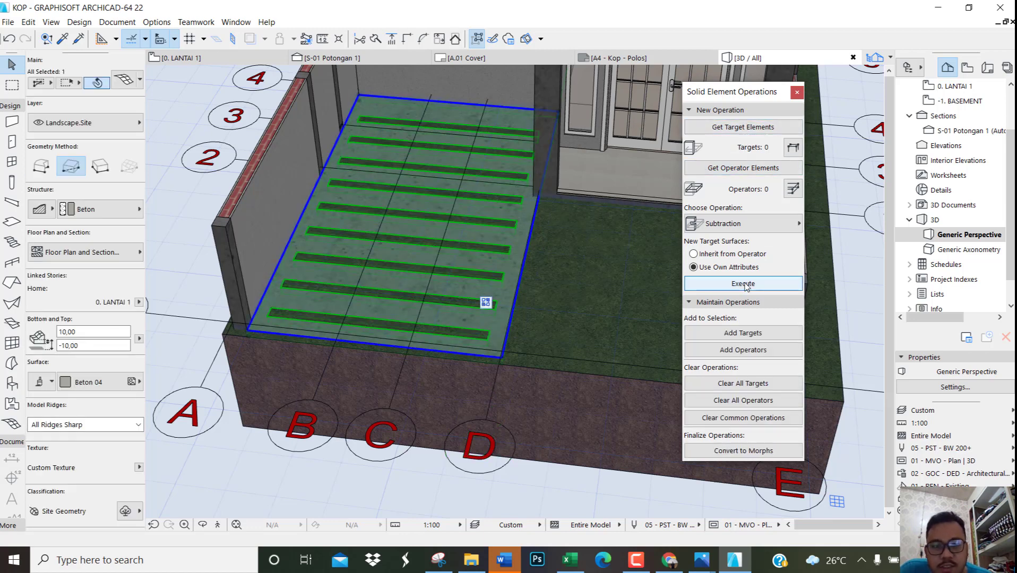
{"action": "left_click", "coordinate": [797, 93]}
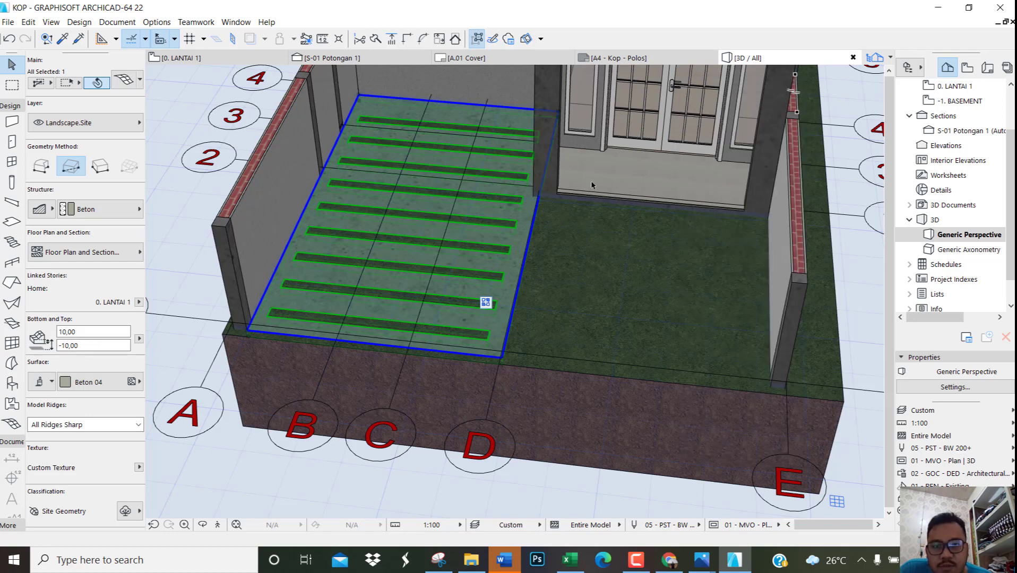
{"action": "key", "text": "Escape"}
Examine the embedded grass strips in the paving, the ceiling beams and the whole house model from several angles
{"action": "scroll", "coordinate": [450, 259], "scroll_direction": "up", "scroll_amount": 2}
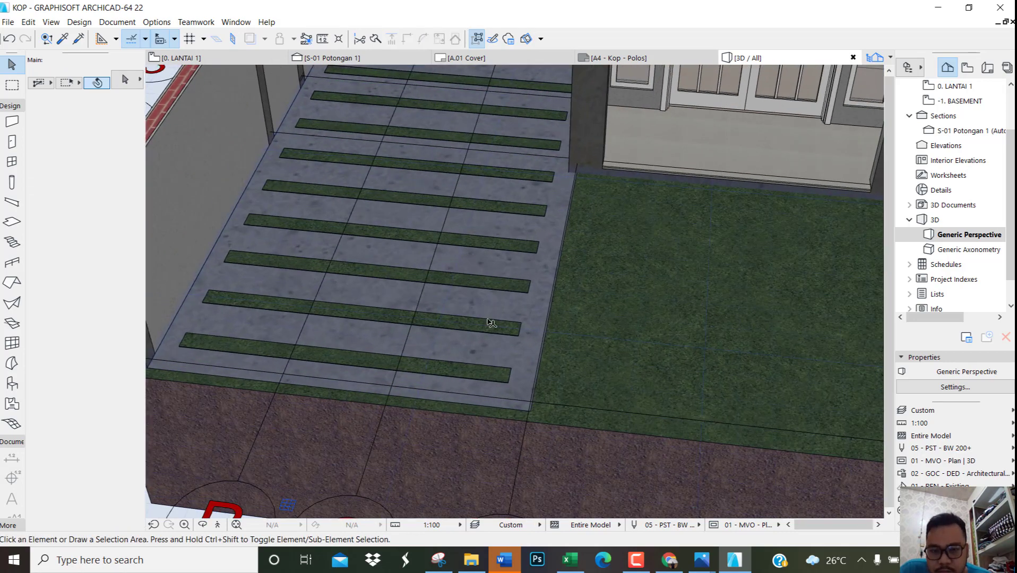
{"action": "middle_click_drag", "start_coordinate": [487, 320], "coordinate": [523, 220], "text": "shift"}
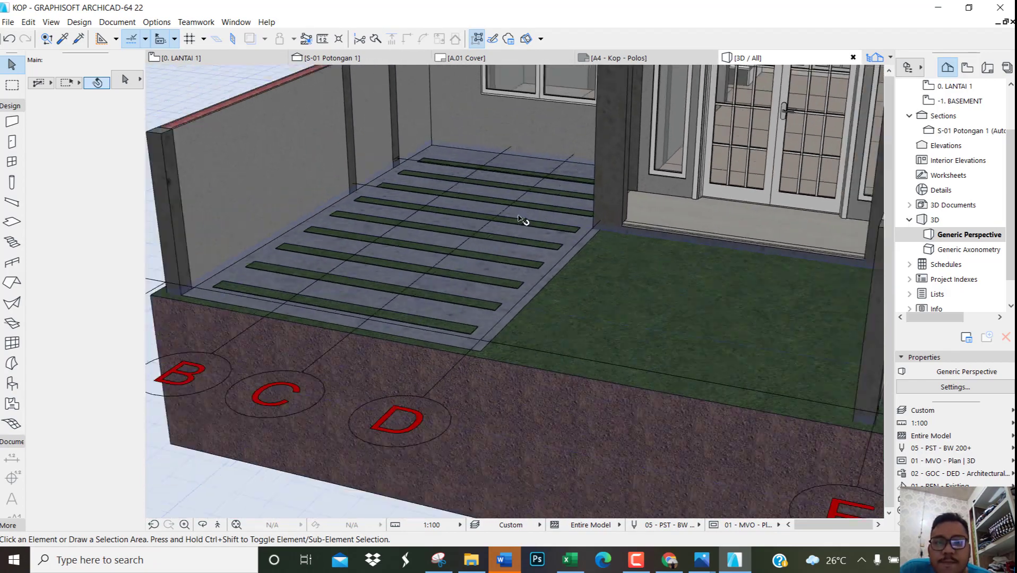
{"action": "scroll", "coordinate": [522, 220], "scroll_direction": "down", "scroll_amount": 5}
{"action": "scroll", "coordinate": [584, 190], "scroll_direction": "down", "scroll_amount": 6}
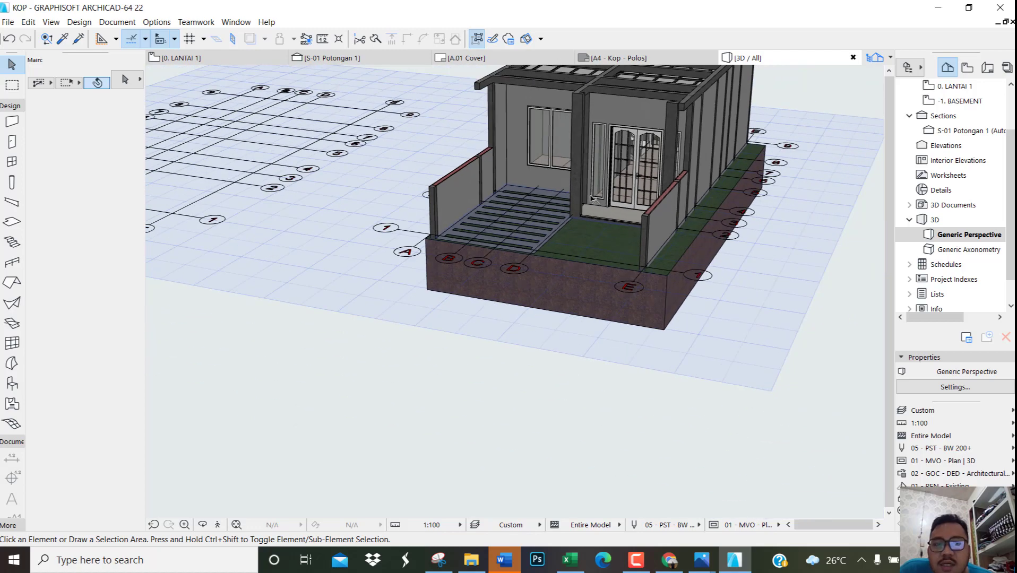
{"action": "middle_click_drag", "start_coordinate": [562, 233], "coordinate": [442, 282], "text": "shift"}
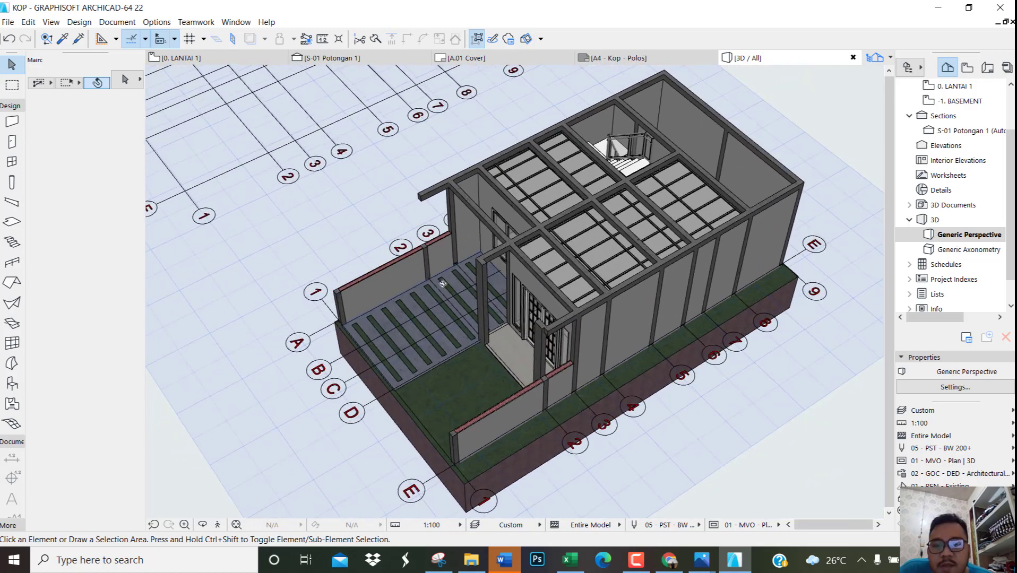
{"action": "scroll", "coordinate": [443, 306], "scroll_direction": "up", "scroll_amount": 4}
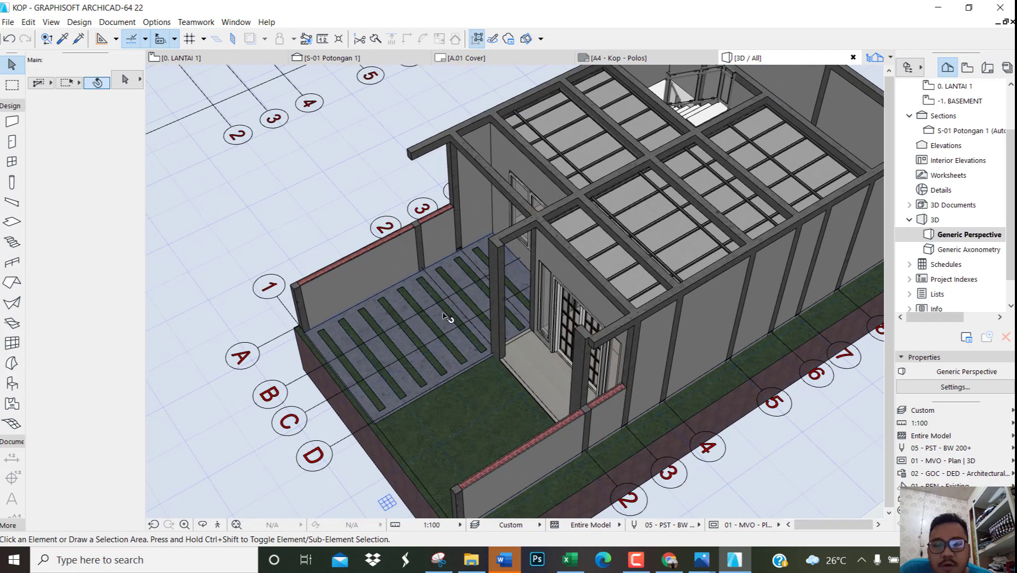
{"action": "scroll", "coordinate": [764, 112], "scroll_direction": "up", "scroll_amount": 4}
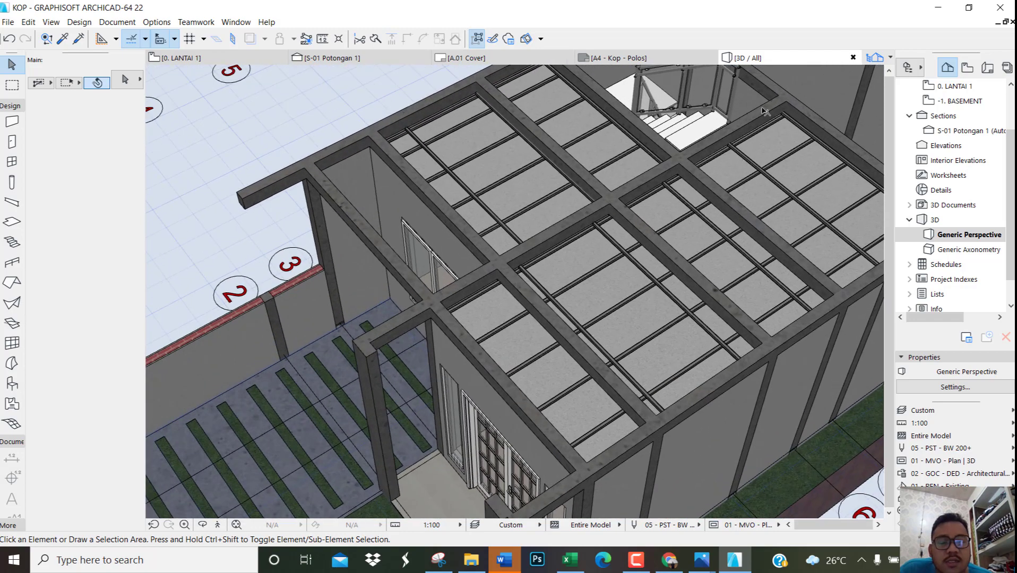
{"action": "mouse_move", "coordinate": [626, 265]}
{"action": "middle_mouse_down", "text": "shift"}
{"action": "mouse_move", "coordinate": [600, 324]}
{"action": "mouse_move", "coordinate": [574, 290]}
{"action": "mouse_move", "coordinate": [641, 269]}
{"action": "middle_mouse_up", "text": "shift"}
{"action": "scroll", "coordinate": [601, 284], "scroll_direction": "up", "scroll_amount": 3}
{"action": "middle_click_drag", "start_coordinate": [574, 231], "coordinate": [625, 172], "text": "shift"}
{"action": "scroll", "coordinate": [620, 165], "scroll_direction": "down", "scroll_amount": 2}
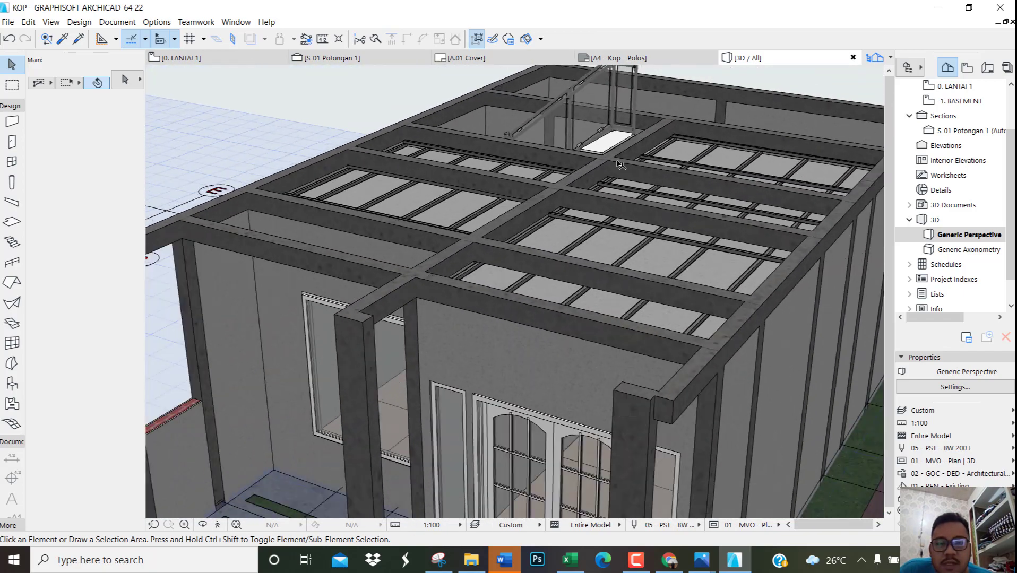
{"action": "scroll", "coordinate": [620, 165], "scroll_direction": "down", "scroll_amount": 5}
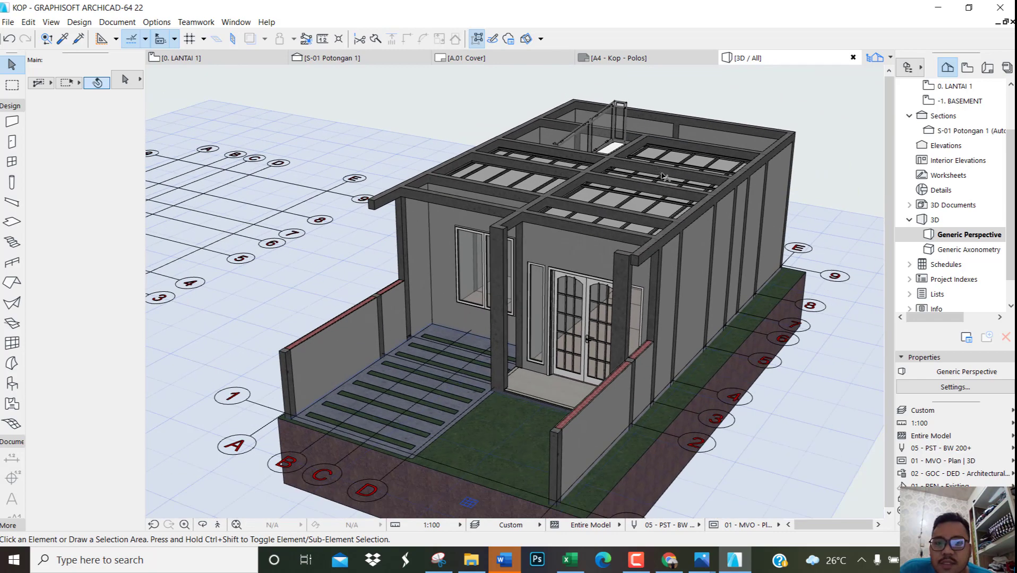
{"action": "middle_click_drag", "start_coordinate": [663, 176], "coordinate": [647, 210], "text": "shift"}
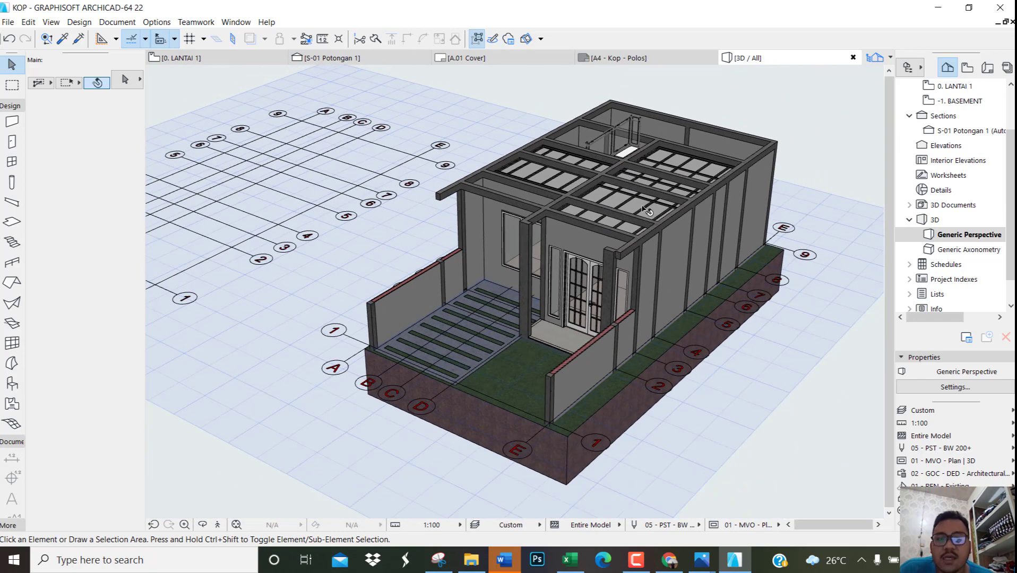
{"action": "middle_click_drag", "start_coordinate": [669, 258], "coordinate": [570, 250], "text": "shift"}
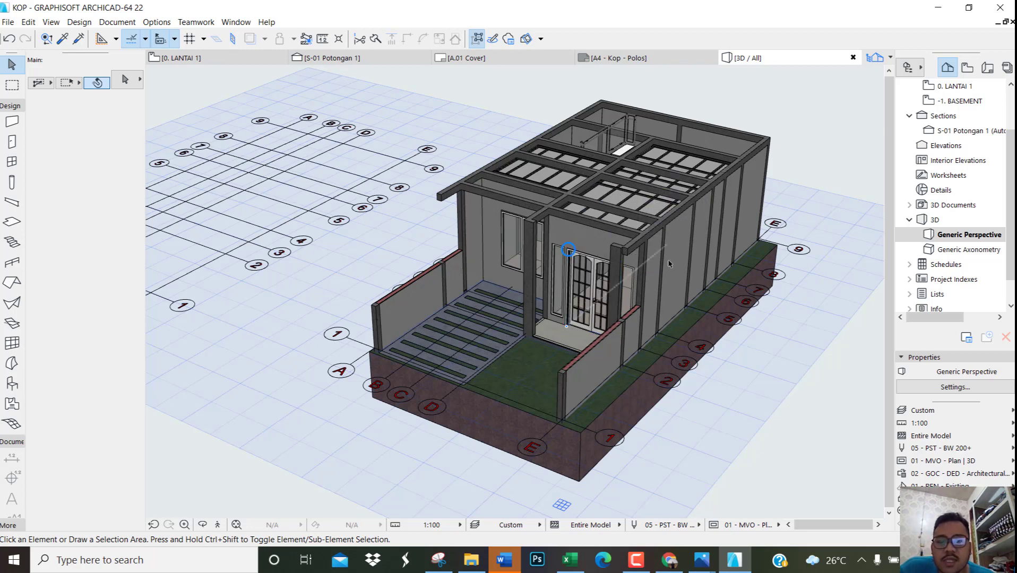
{"action": "middle_click_drag", "start_coordinate": [568, 249], "coordinate": [577, 246], "text": "shift"}
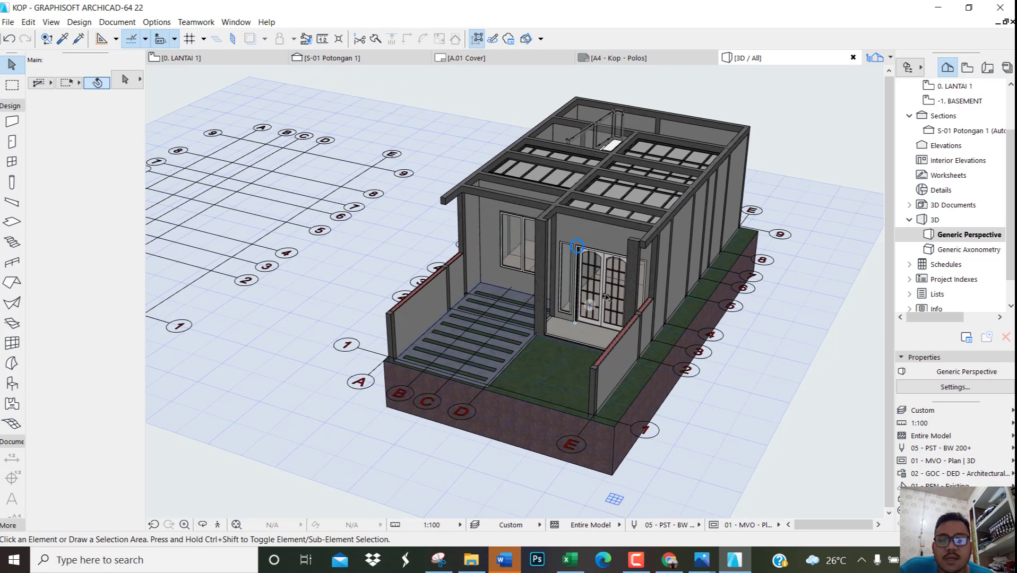
{"action": "middle_click_drag", "start_coordinate": [680, 304], "coordinate": [691, 307], "text": "shift"}
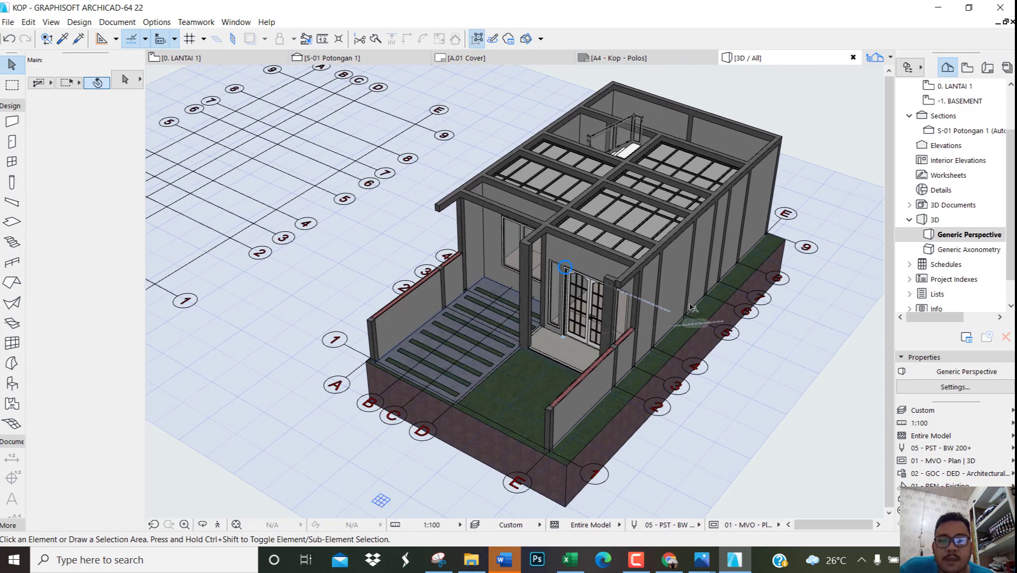